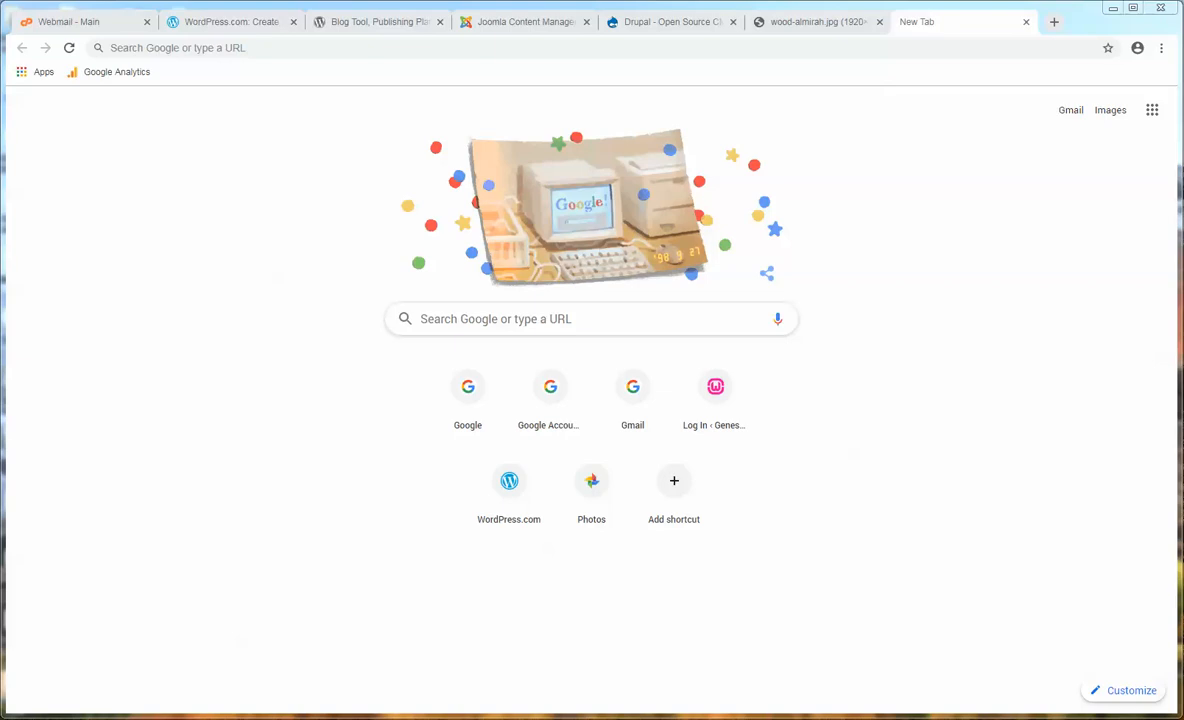
- Load the N Zamneng blog by entering 'za' in the address bar
click(166, 48)
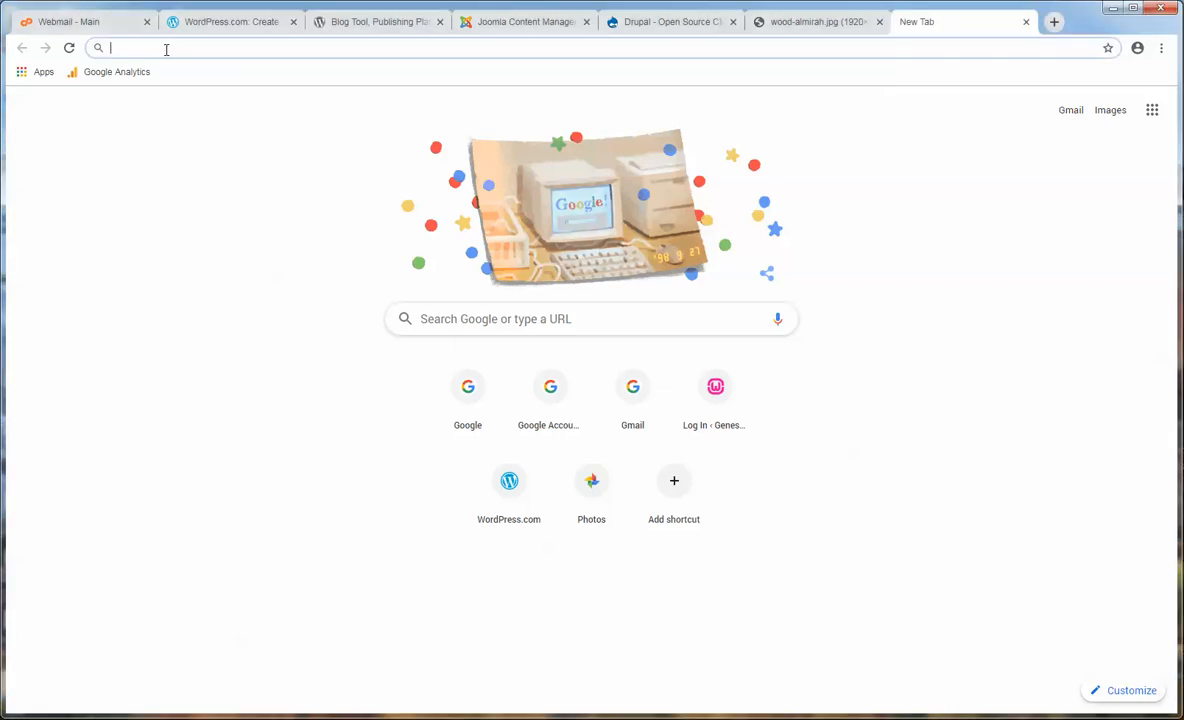
text(za)
key(Return)
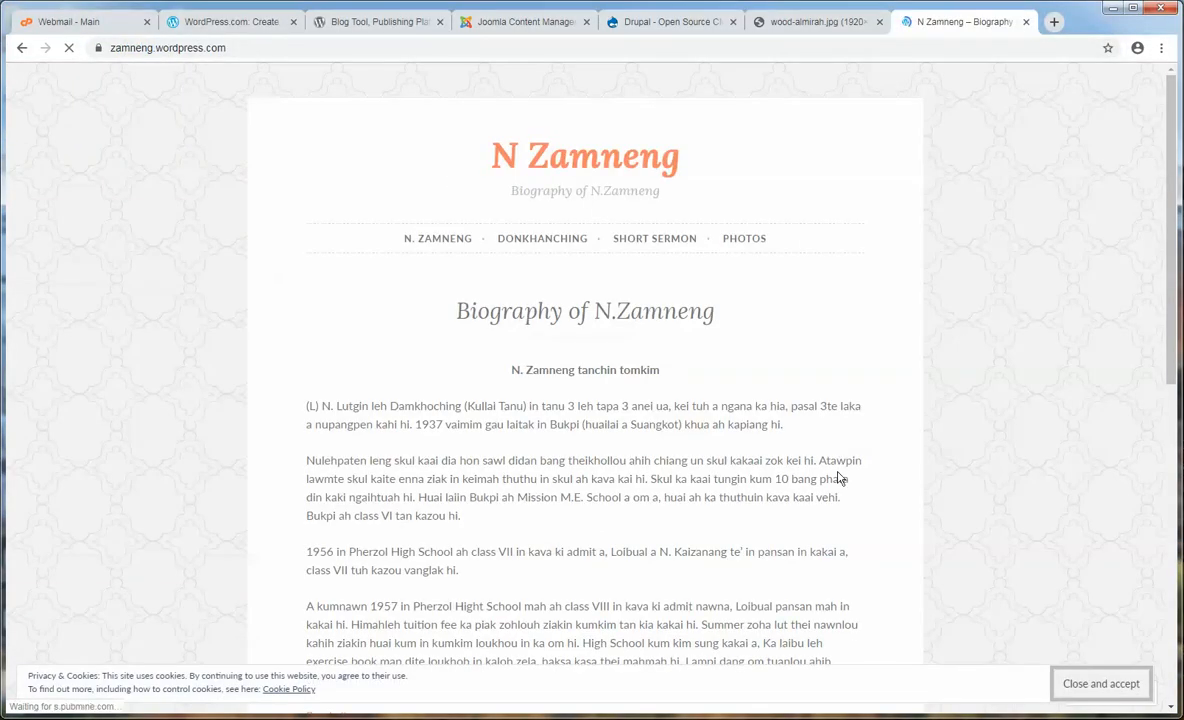
- Read through the blog's biography text, highlighting and deselecting its paragraphs
scroll(411, 425, down, 2)
drag(411, 425, 800, 514)
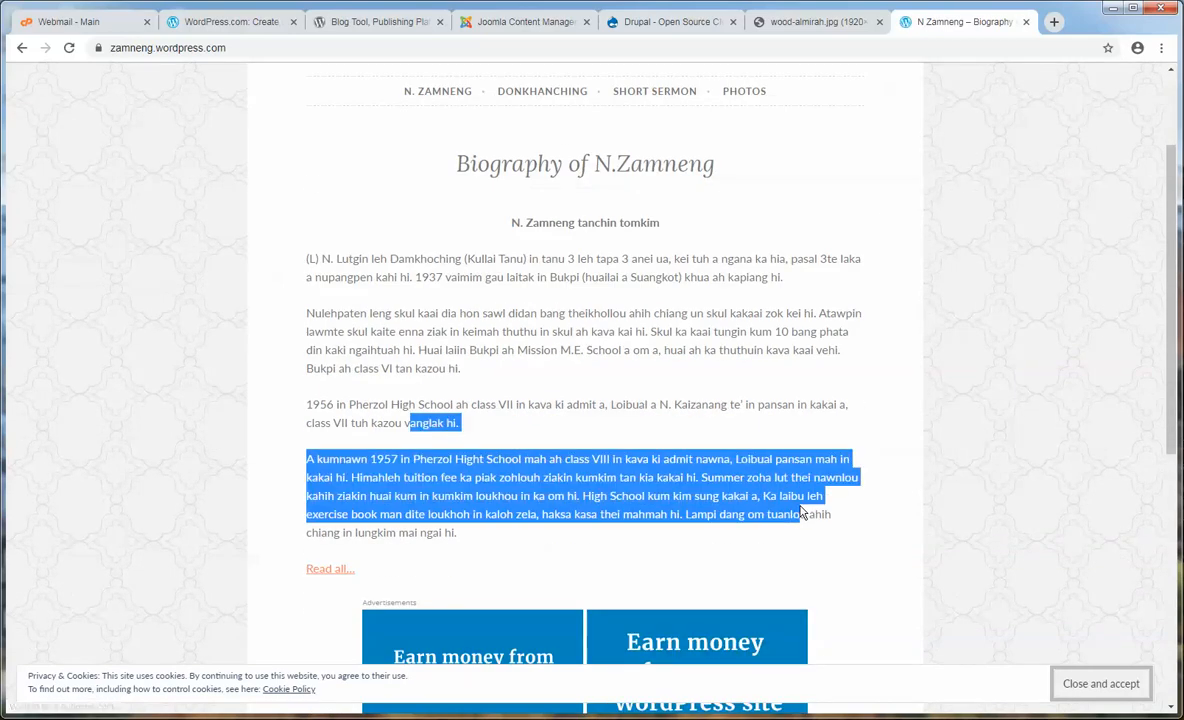
scroll(803, 505, down, 2)
click(683, 390)
scroll(569, 410, up, 3)
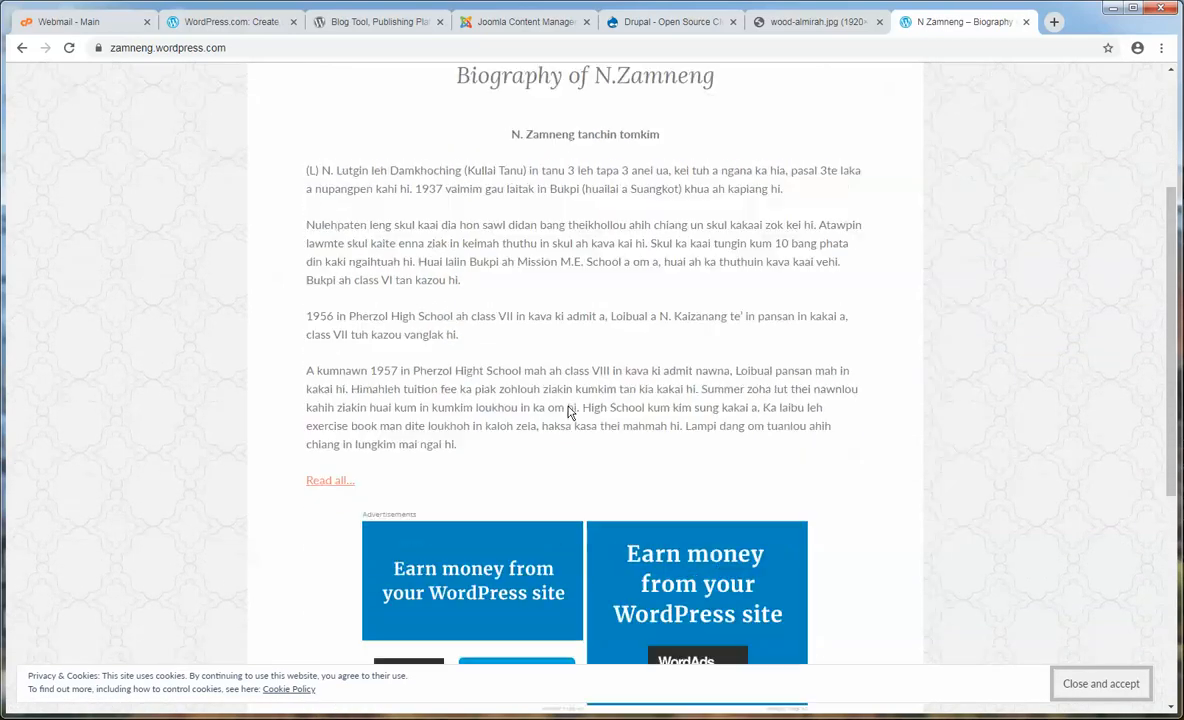
drag(721, 478, 343, 368)
click(580, 275)
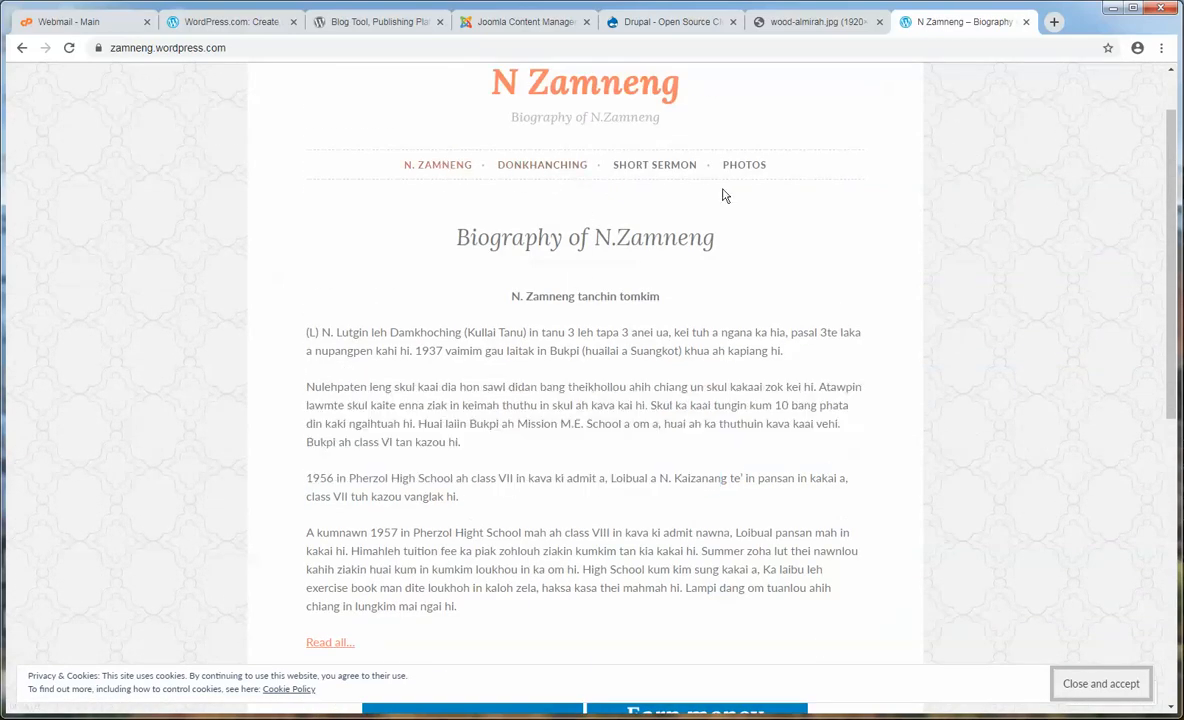
- Open the Short Sermon category and read its posts, highlighting the 'Jesu hakkol bang ahia le?' paragraph
click(642, 164)
scroll(993, 407, down, 5)
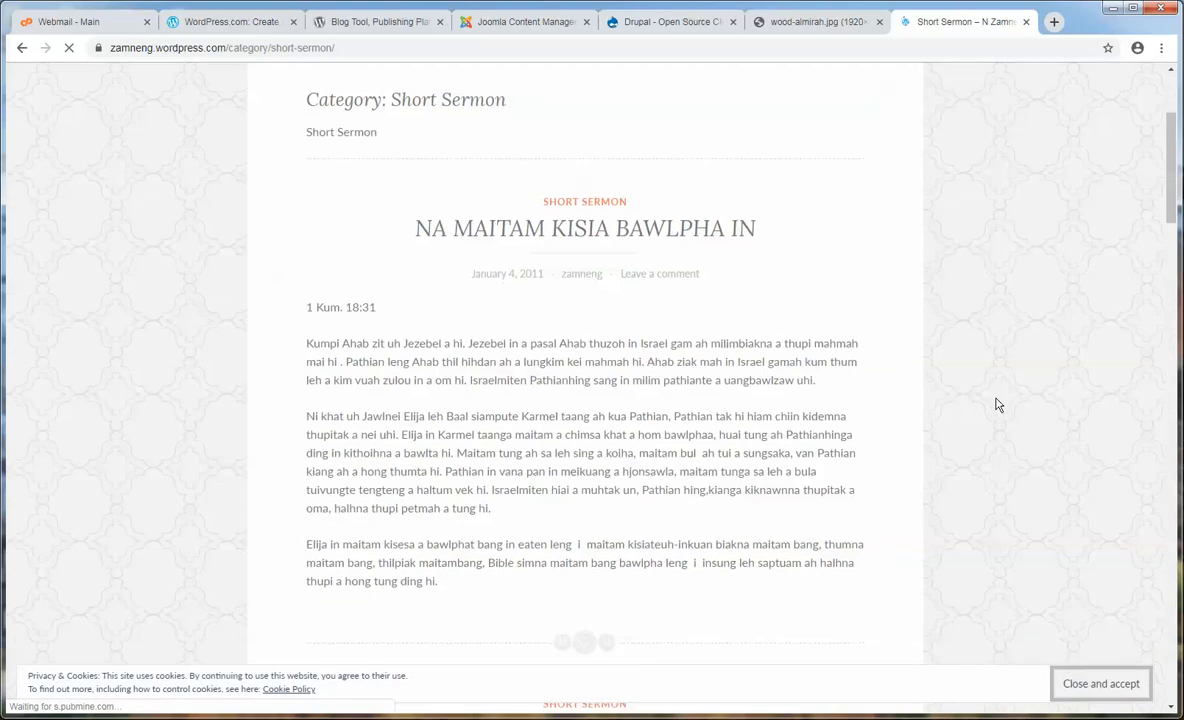
drag(793, 398, 556, 320)
click(410, 283)
scroll(410, 280, down, 4)
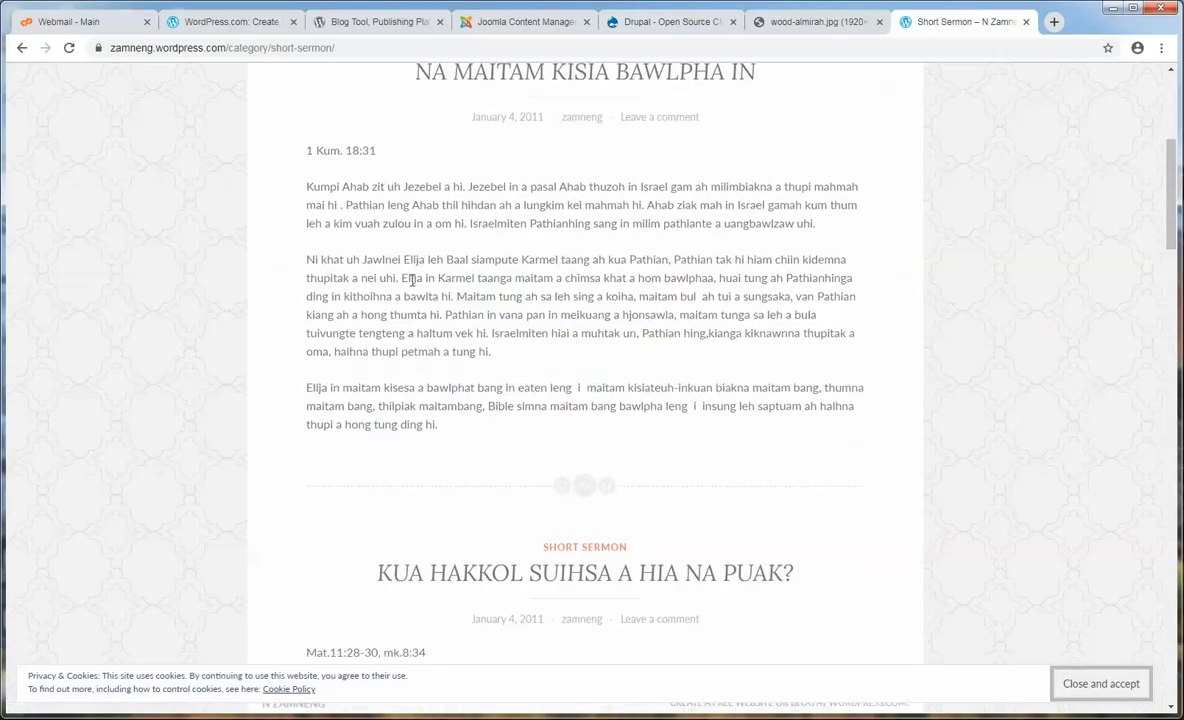
drag(413, 293, 620, 347)
click(757, 401)
scroll(833, 431, down, 5)
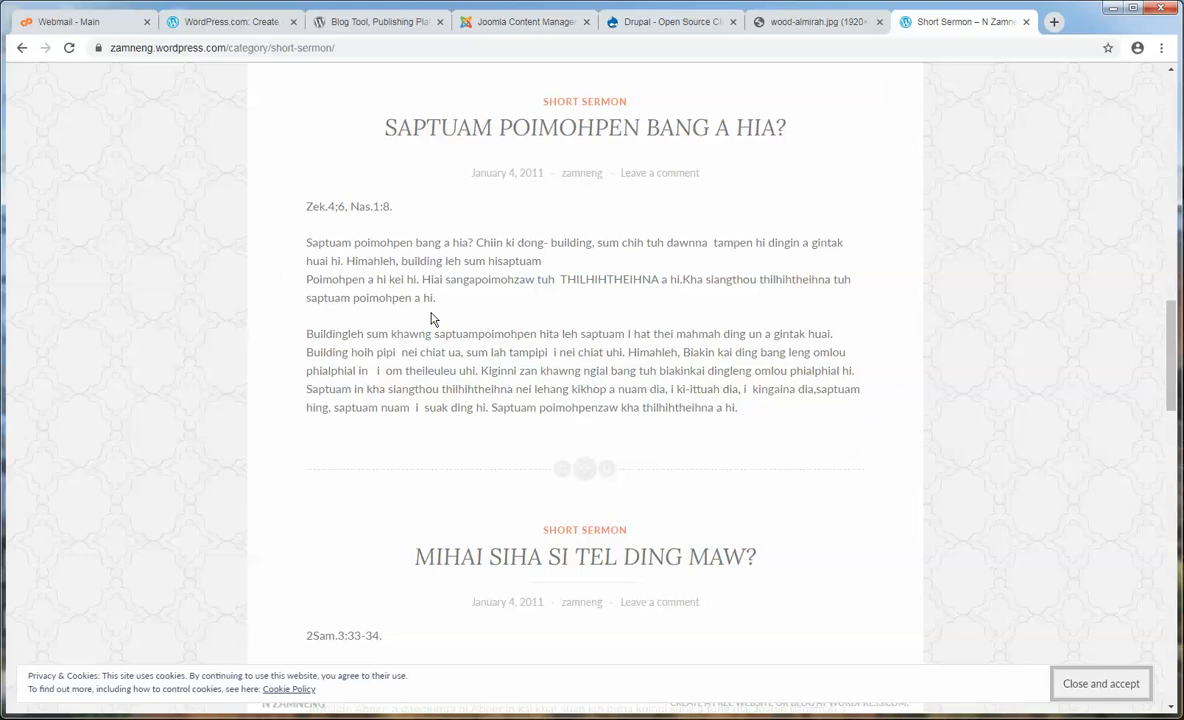
scroll(433, 318, up, 3)
drag(434, 300, 353, 219)
click(425, 312)
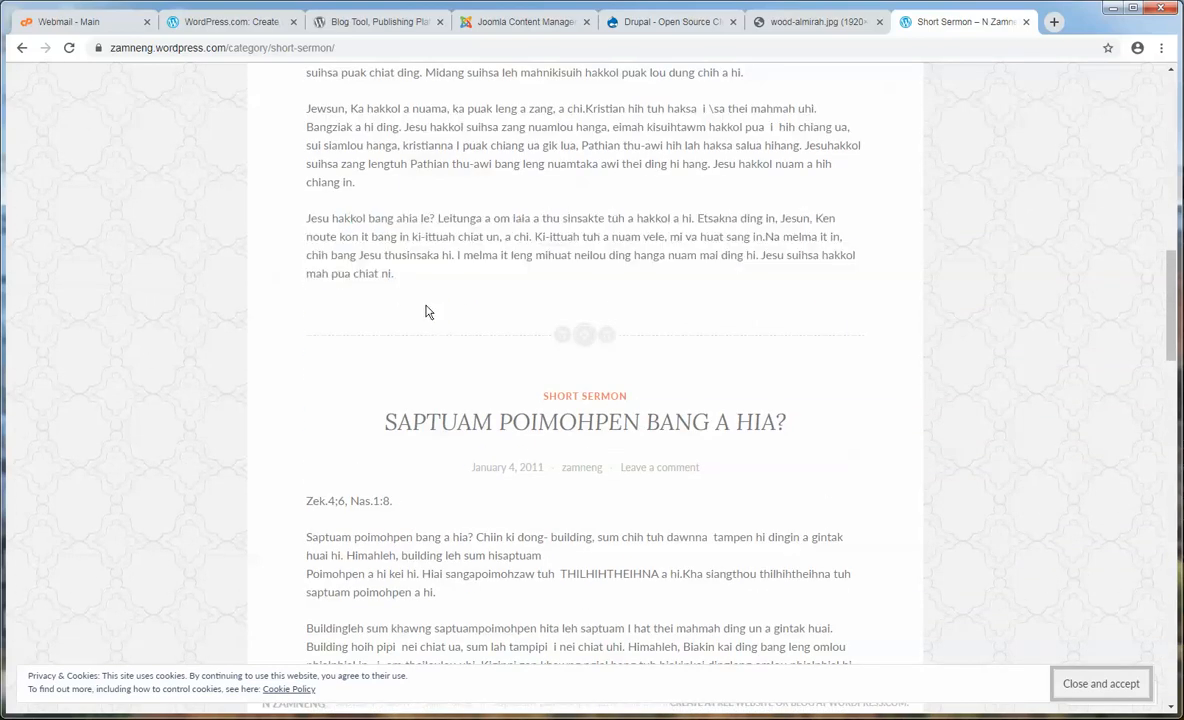
- Read the Jewsun paragraph and remaining sermons, then go to the WordPress.com tab
scroll(425, 312, up, 2)
drag(693, 365, 256, 257)
click(344, 257)
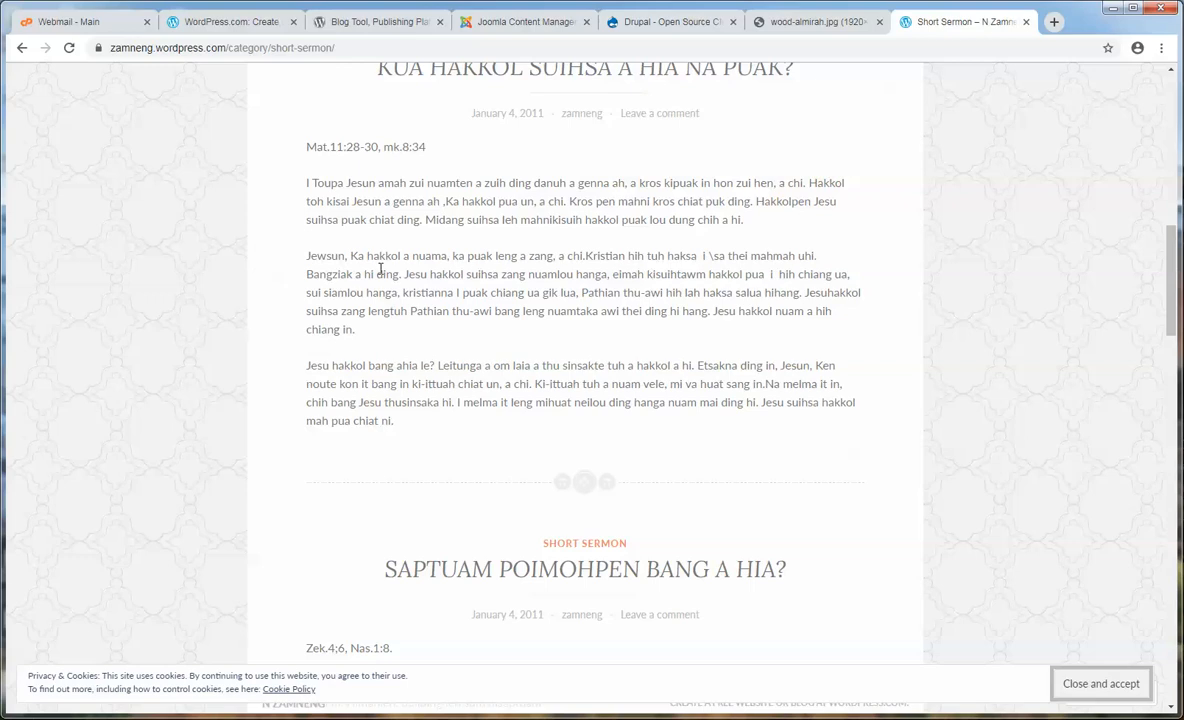
scroll(383, 272, down, 9)
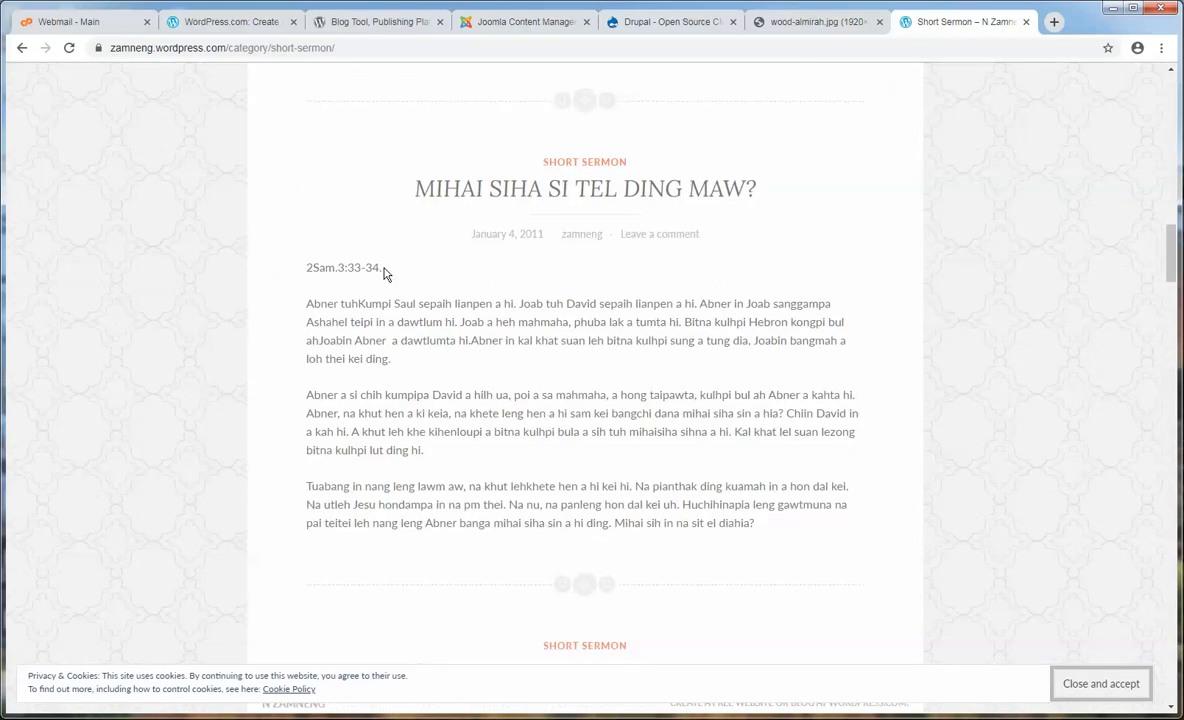
scroll(383, 272, down, 2)
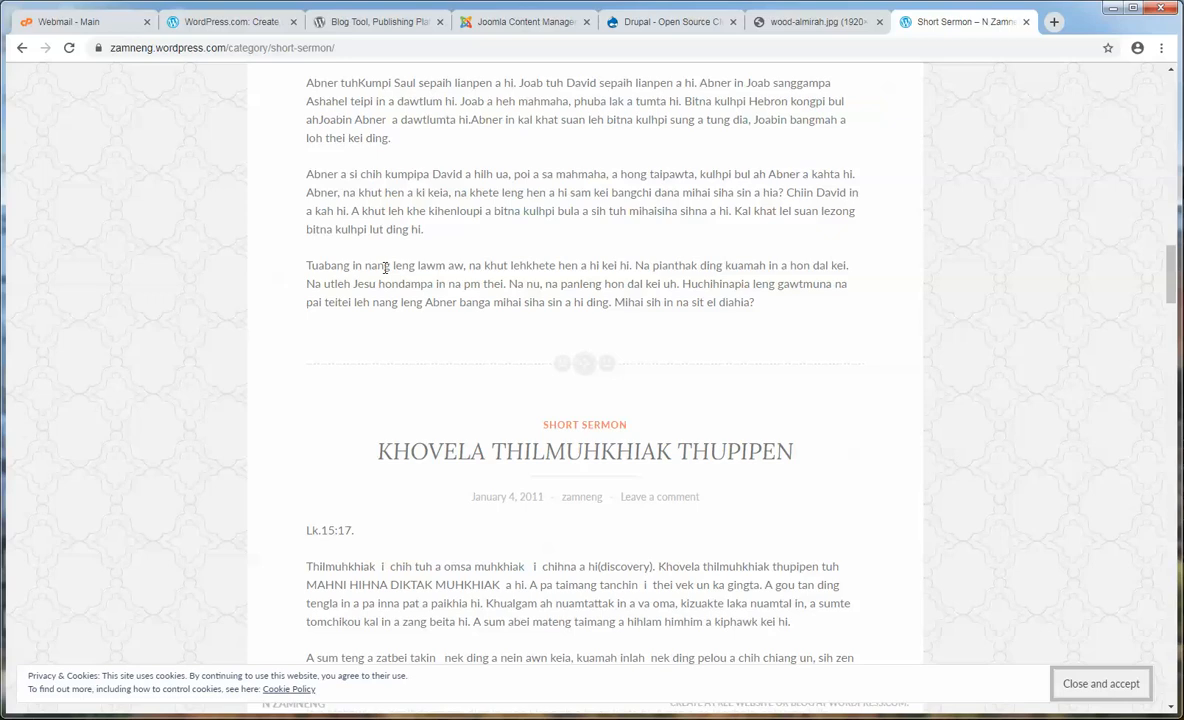
scroll(385, 268, down, 2)
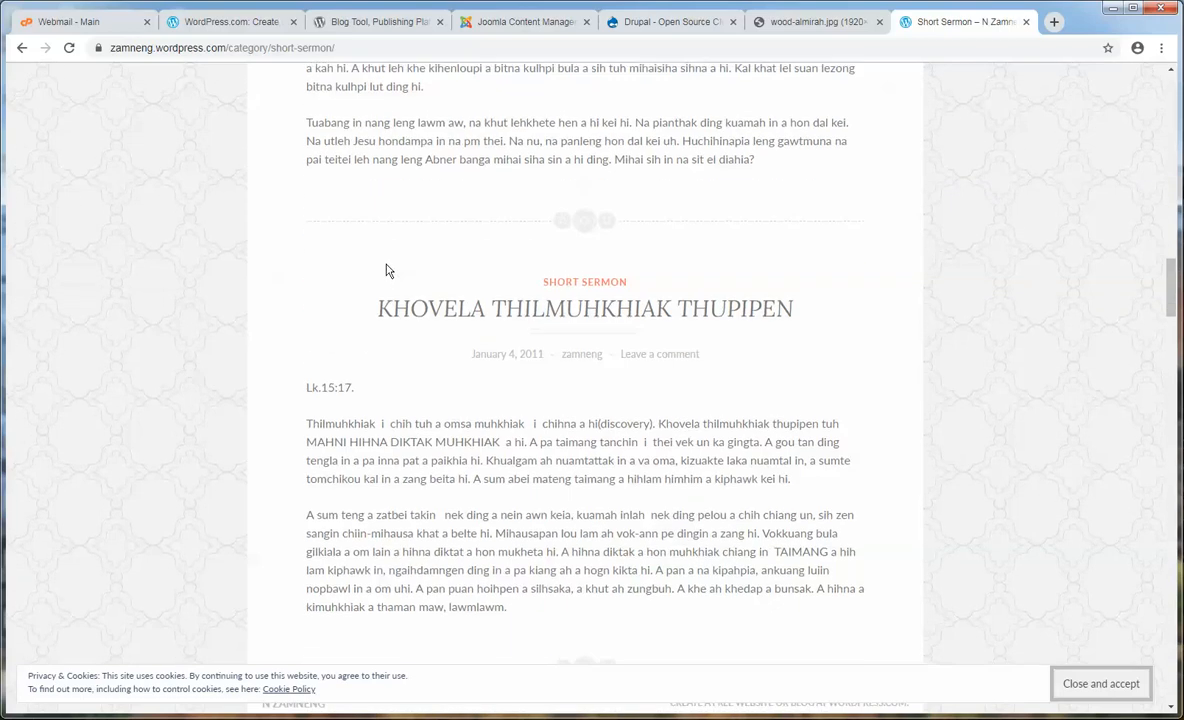
scroll(386, 268, up, 6)
scroll(386, 270, up, 4)
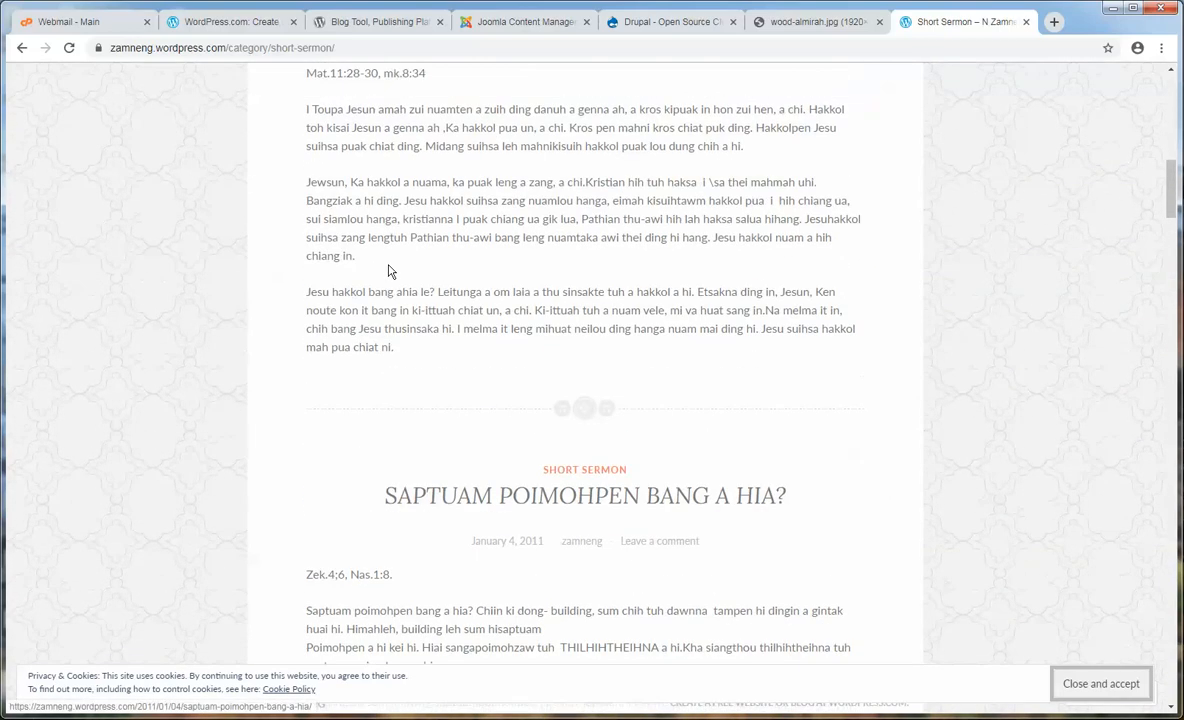
drag(595, 291, 351, 203)
click(350, 211)
scroll(349, 213, up, 1)
scroll(349, 215, up, 2)
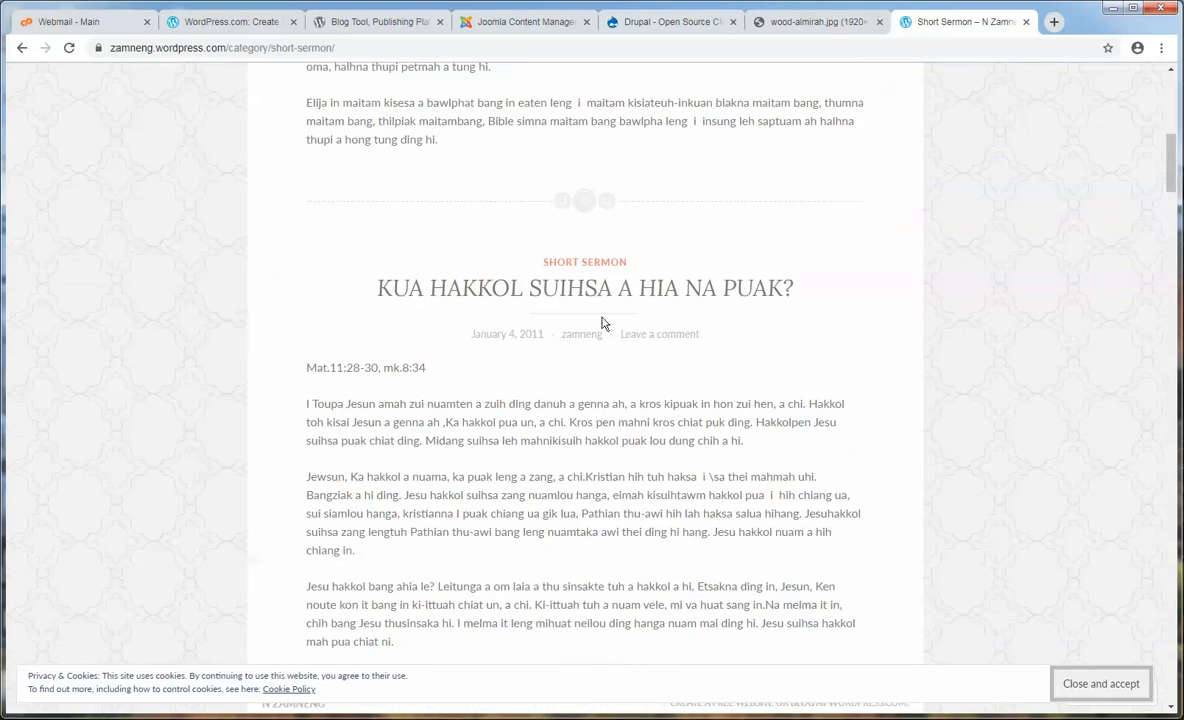
click(233, 28)
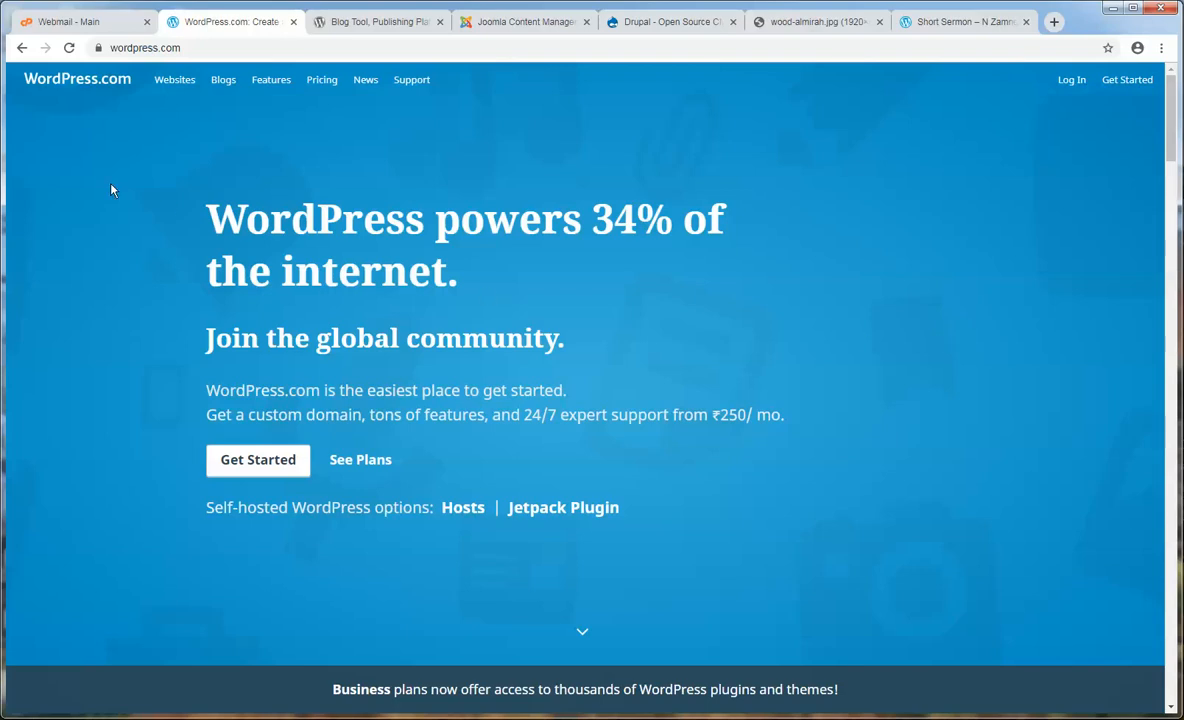
- Switch from WordPress.com to the Joomla site tab
click(527, 21)
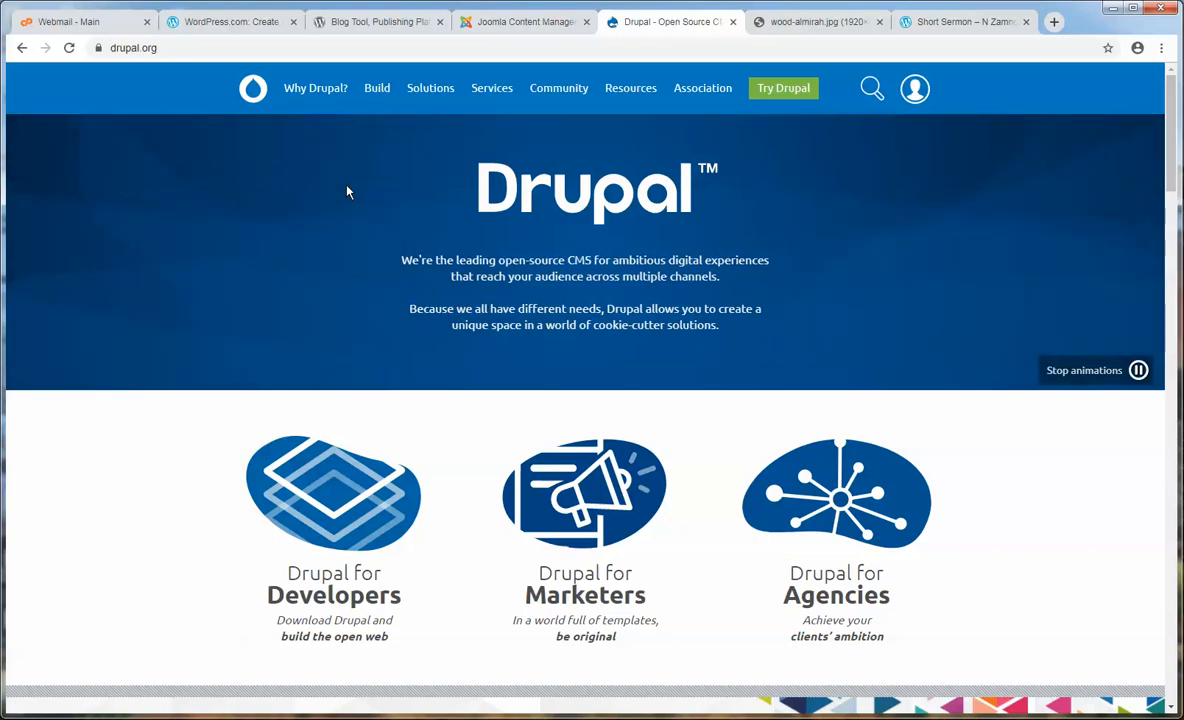
- Show the wood-almirah.jpg photo of the wooden wardrobe
click(803, 26)
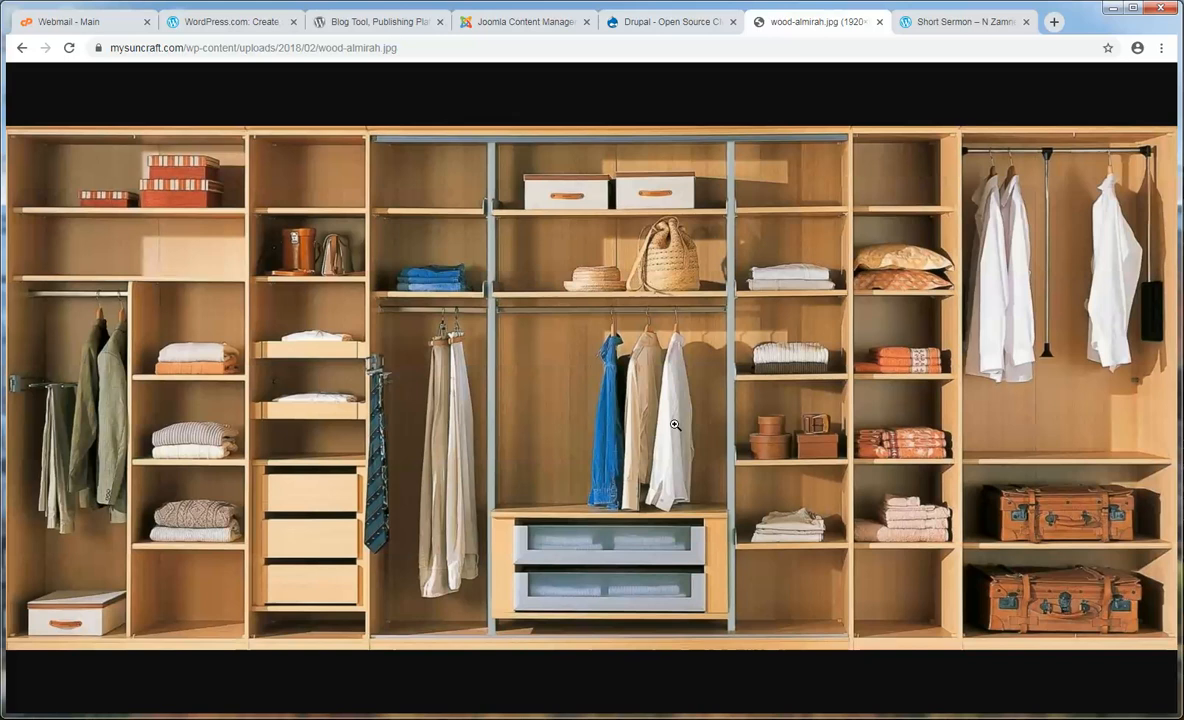
- Flip through the WordPress.com, Joomla and Drupal homepages in turn
click(219, 28)
click(523, 21)
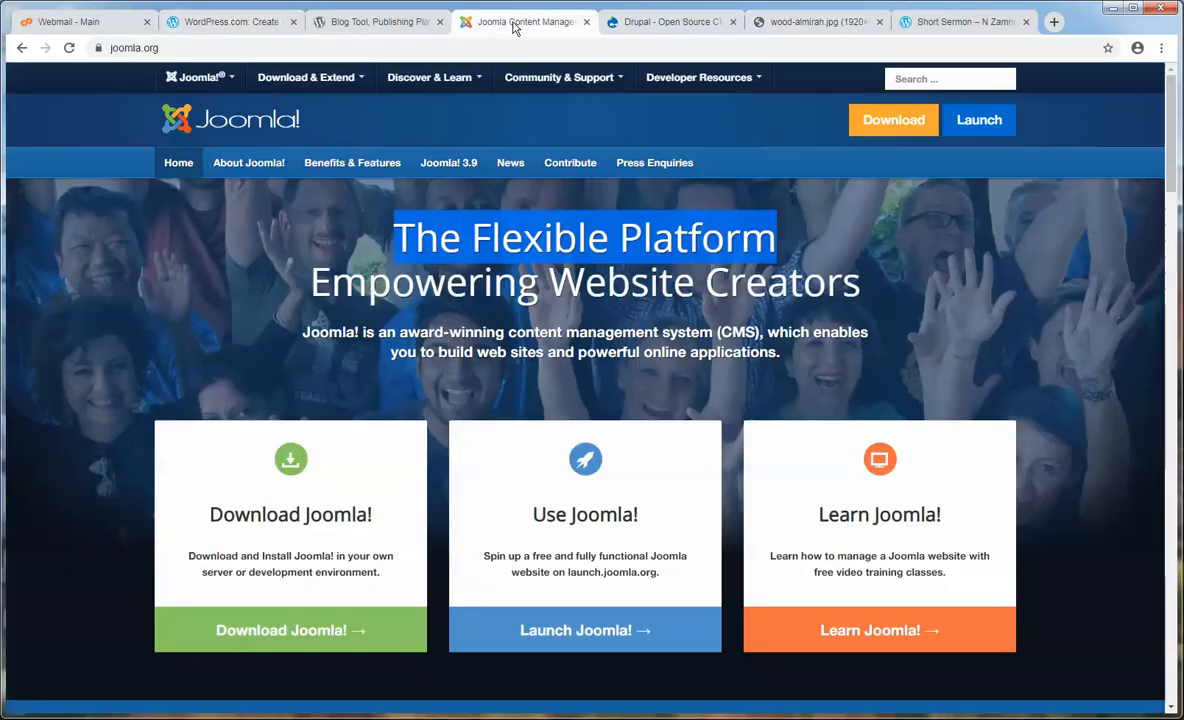
click(450, 215)
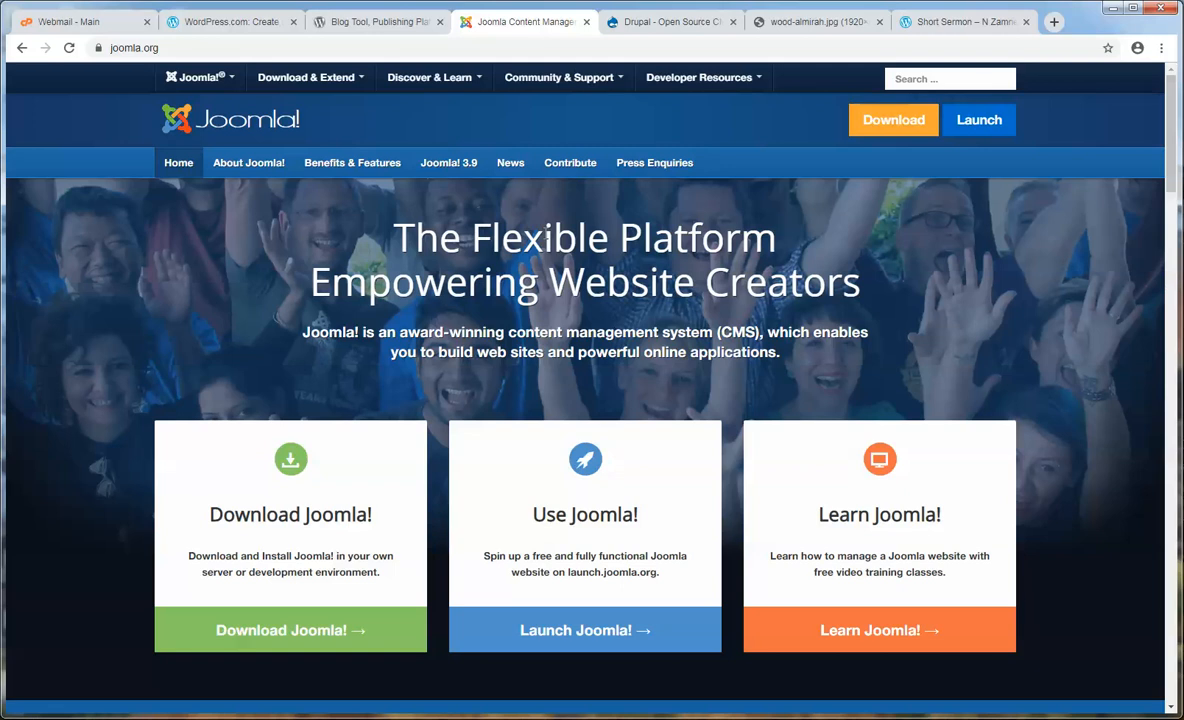
click(660, 22)
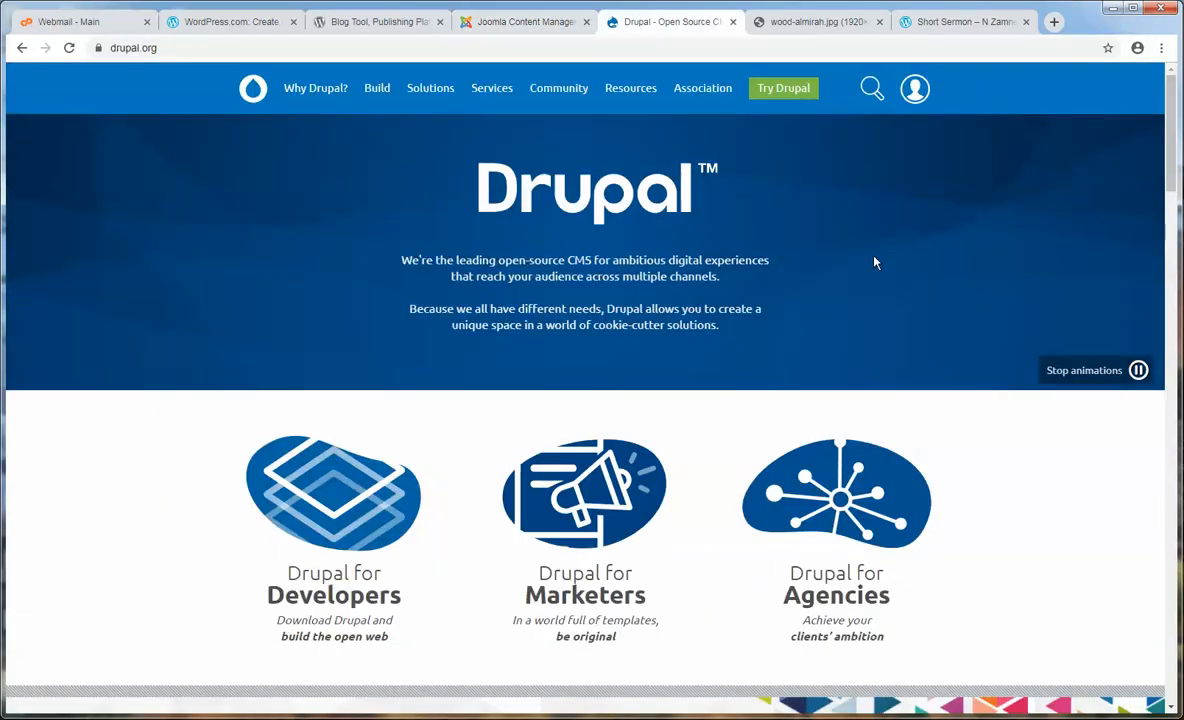
- On WordPress.com, highlight the headline and intro text for review
click(238, 24)
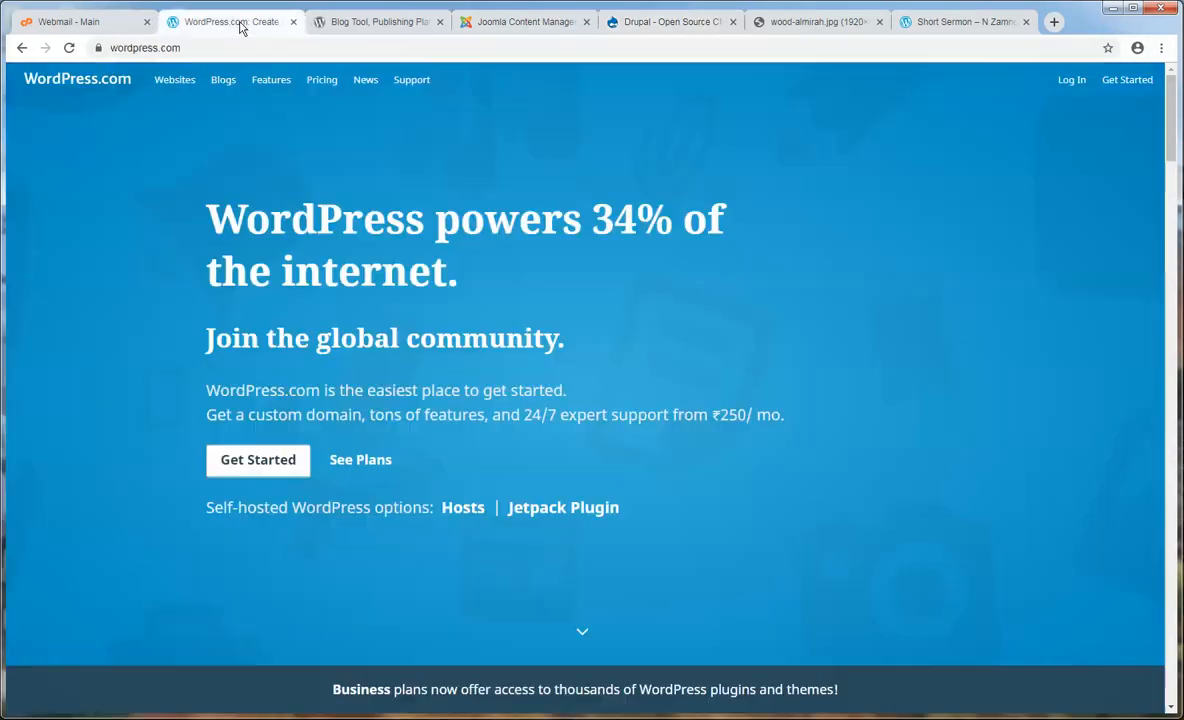
mouse_move(208, 221)
mouse_down()
mouse_move(405, 222)
mouse_move(204, 222)
mouse_up()
click(407, 222)
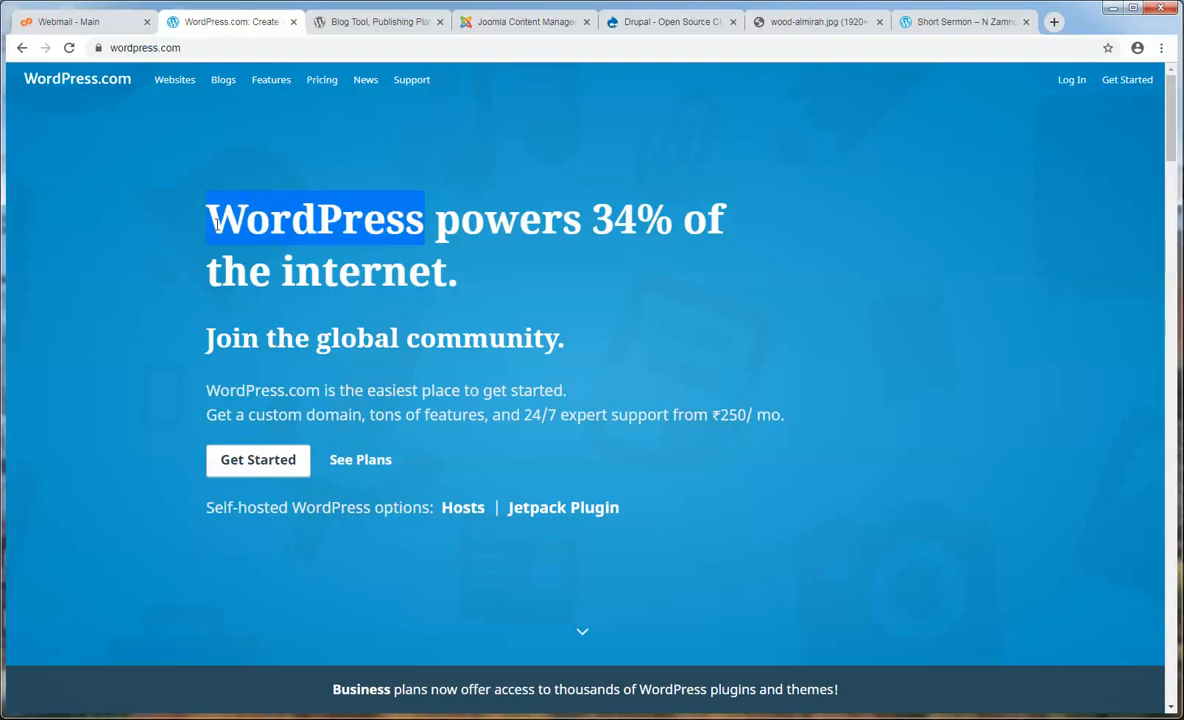
click(216, 225)
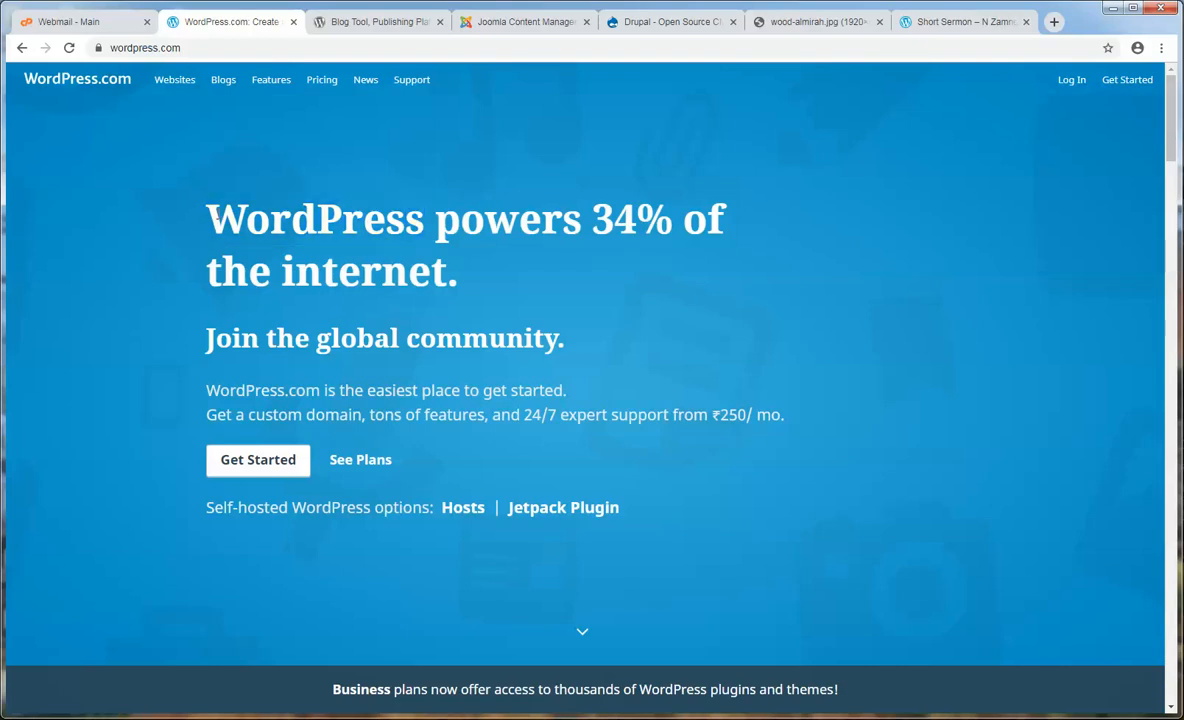
drag(207, 218, 808, 425)
click(669, 325)
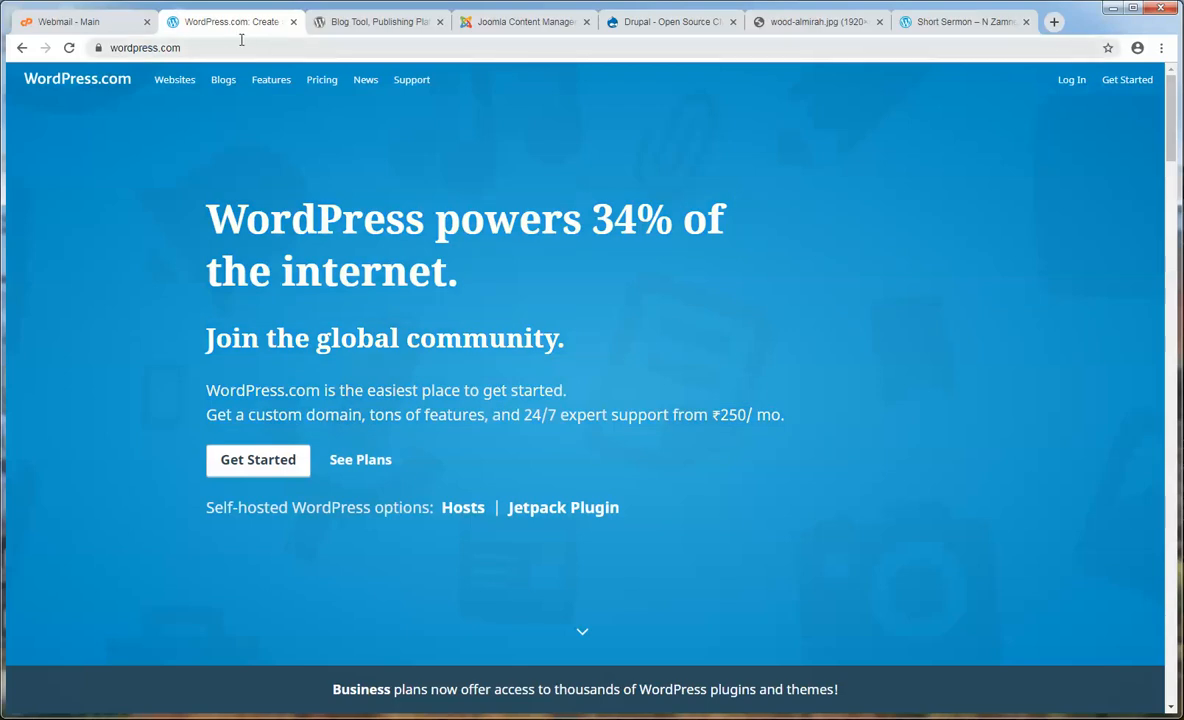
- Compare Joomla, highlight Drupal's intro paragraphs, then return to WordPress.com
click(502, 22)
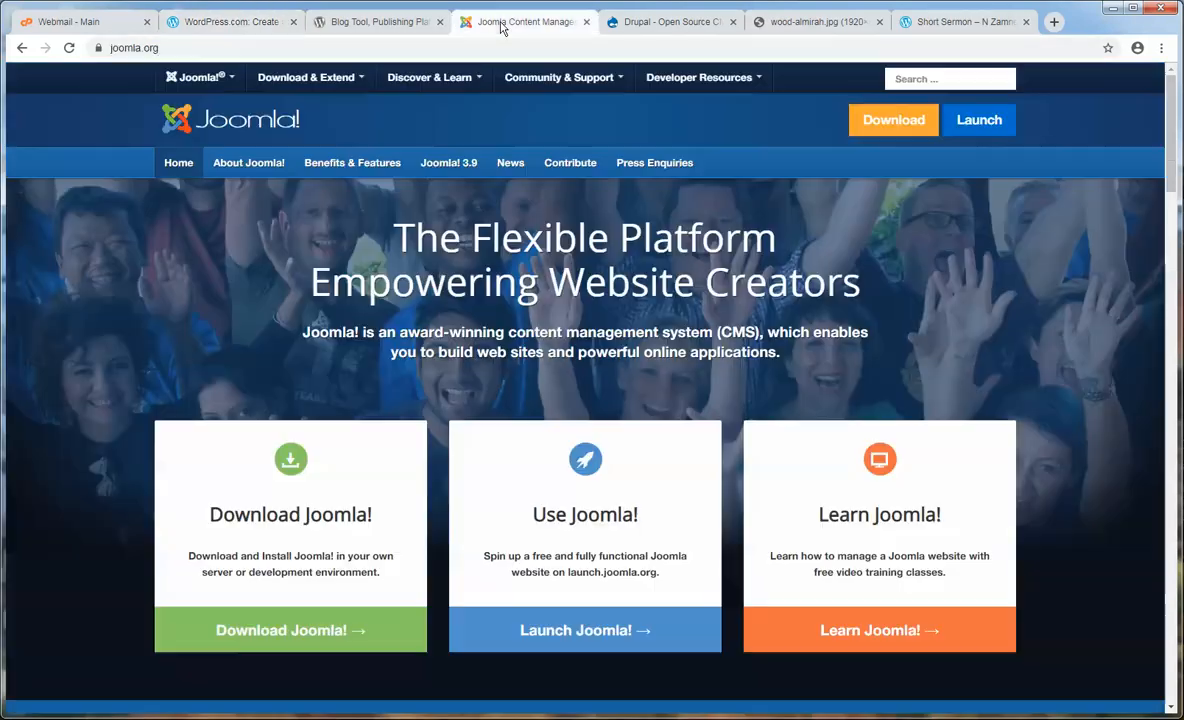
click(660, 22)
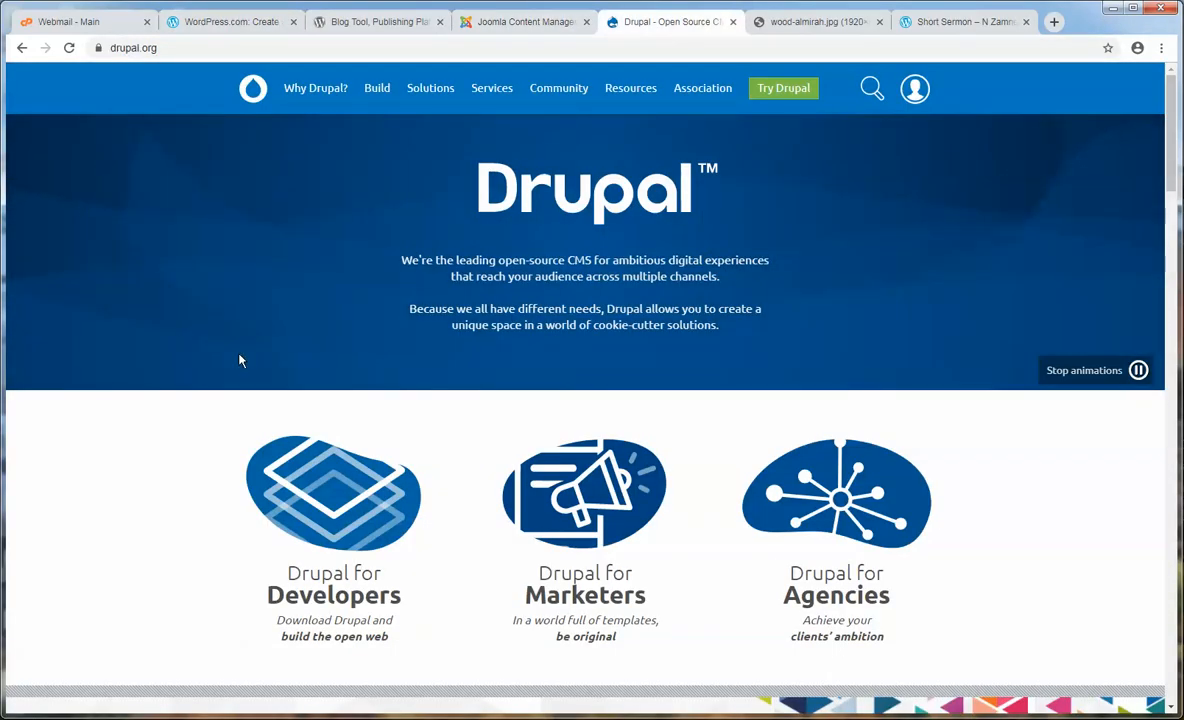
drag(407, 306, 396, 201)
click(706, 341)
click(395, 202)
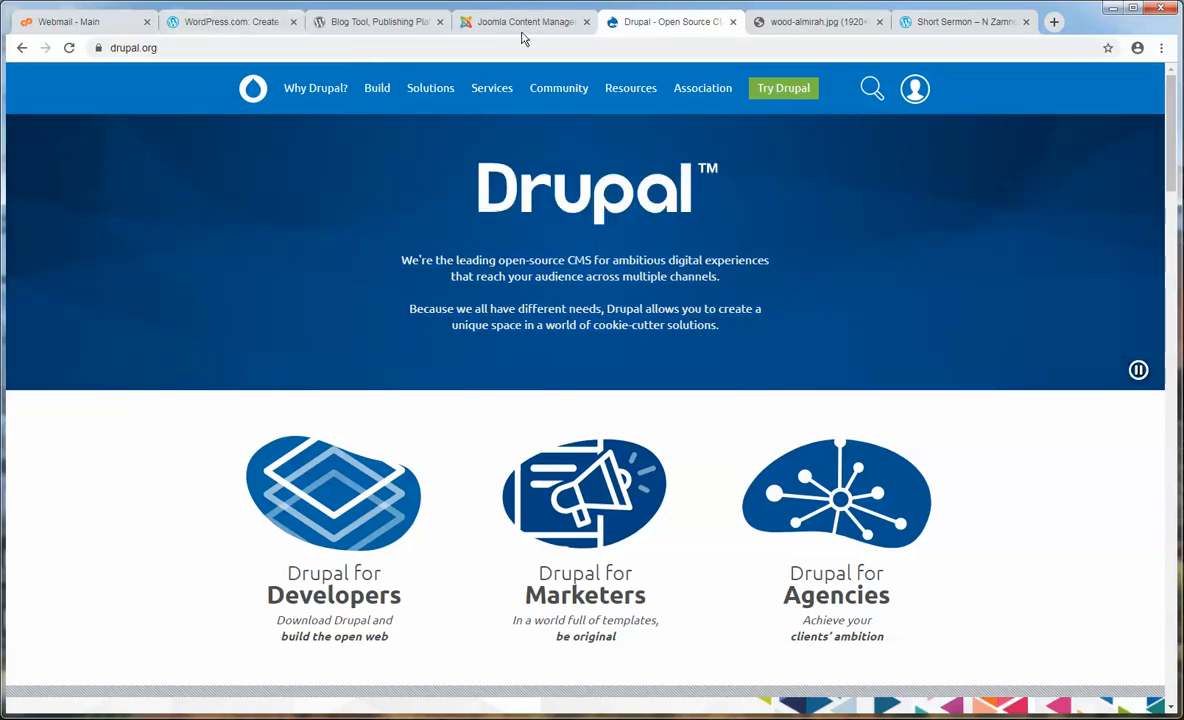
drag(762, 318, 420, 256)
click(420, 256)
click(228, 21)
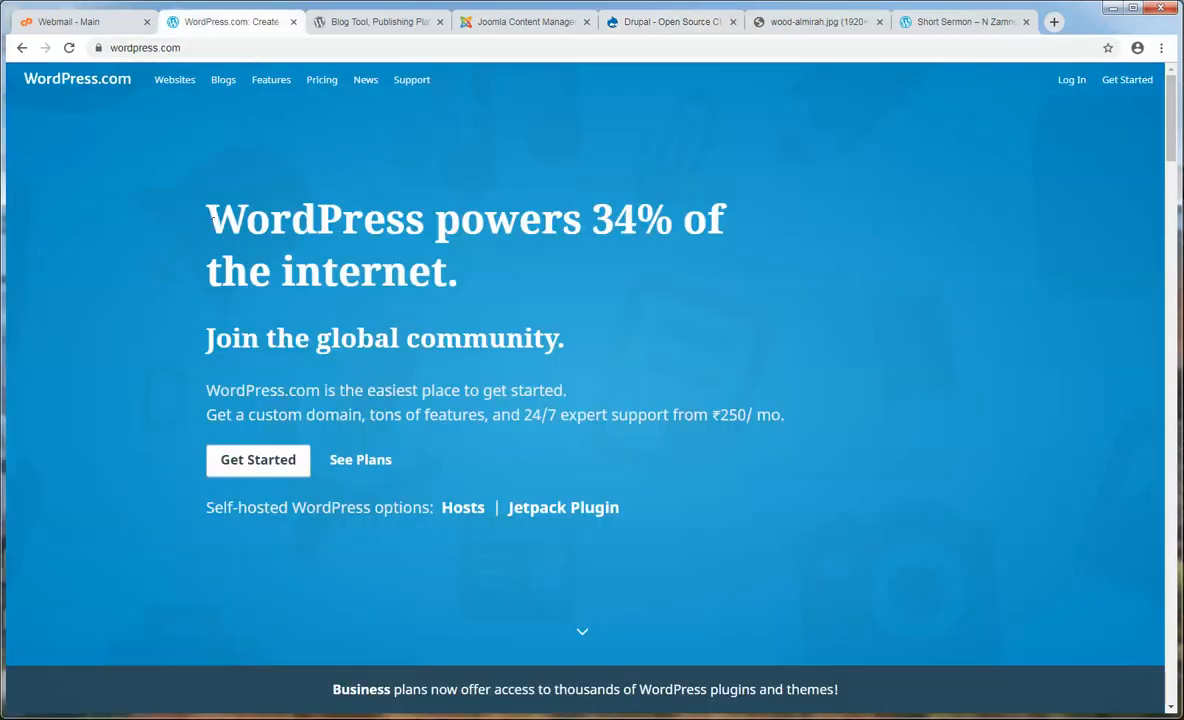
- Repeatedly highlight 'WordPress' and the '34%' figure in the headline, then switch to Joomla
double_click(212, 217)
click(212, 217)
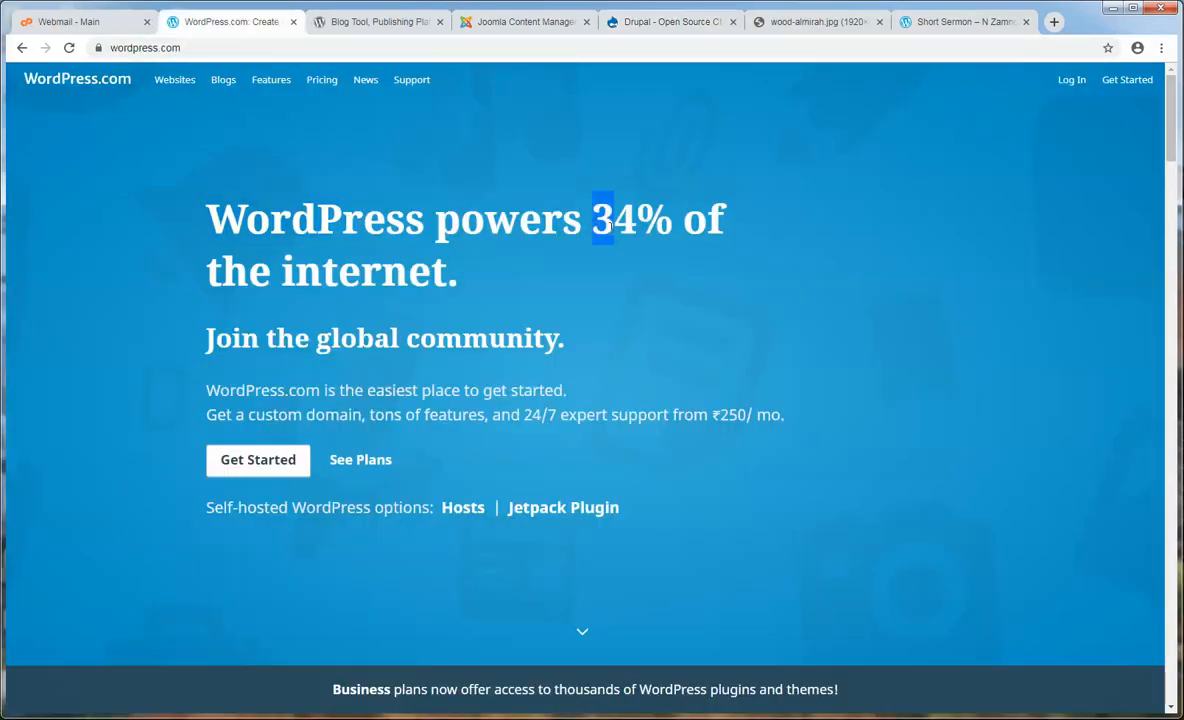
drag(590, 218, 664, 228)
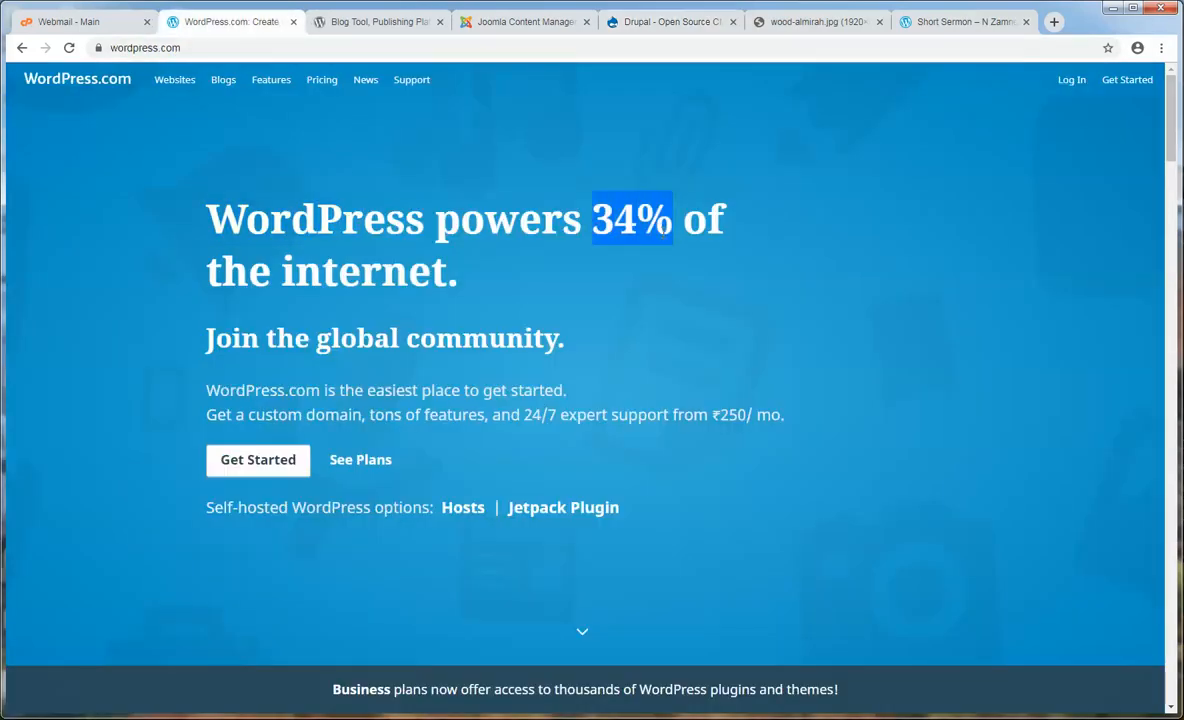
click(664, 228)
mouse_move(664, 228)
mouse_down()
mouse_move(590, 228)
mouse_move(665, 230)
mouse_up()
click(603, 228)
click(665, 230)
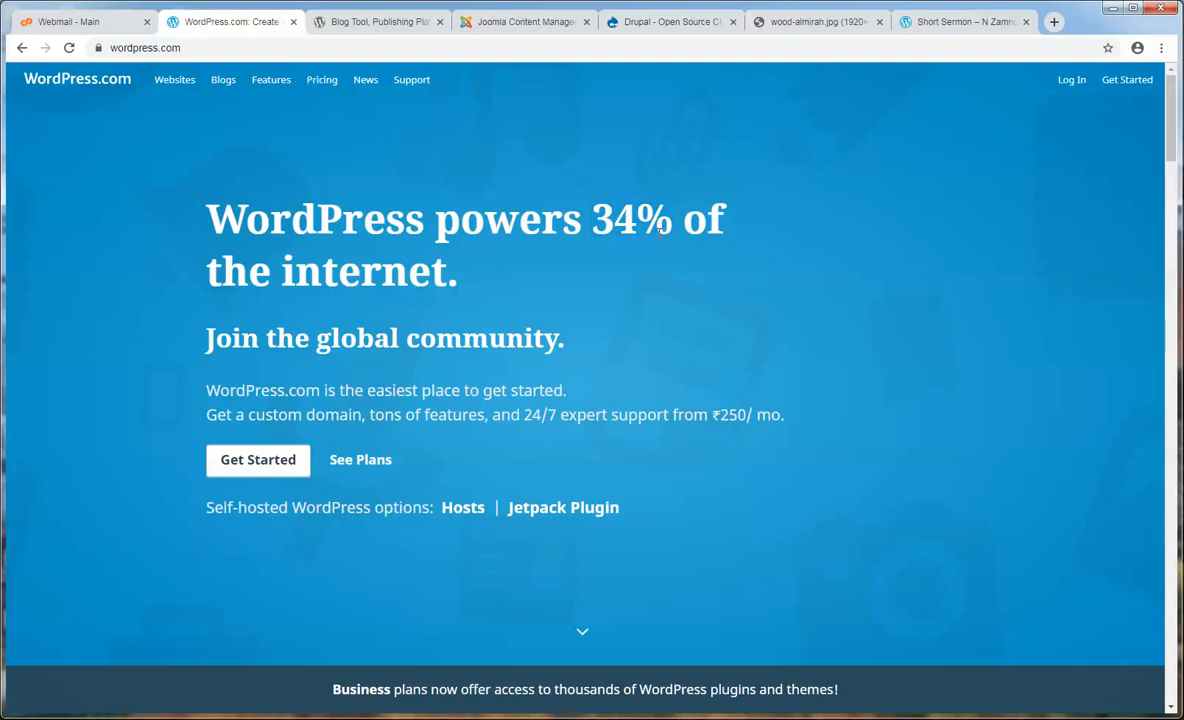
drag(660, 228, 600, 228)
click(603, 228)
click(530, 25)
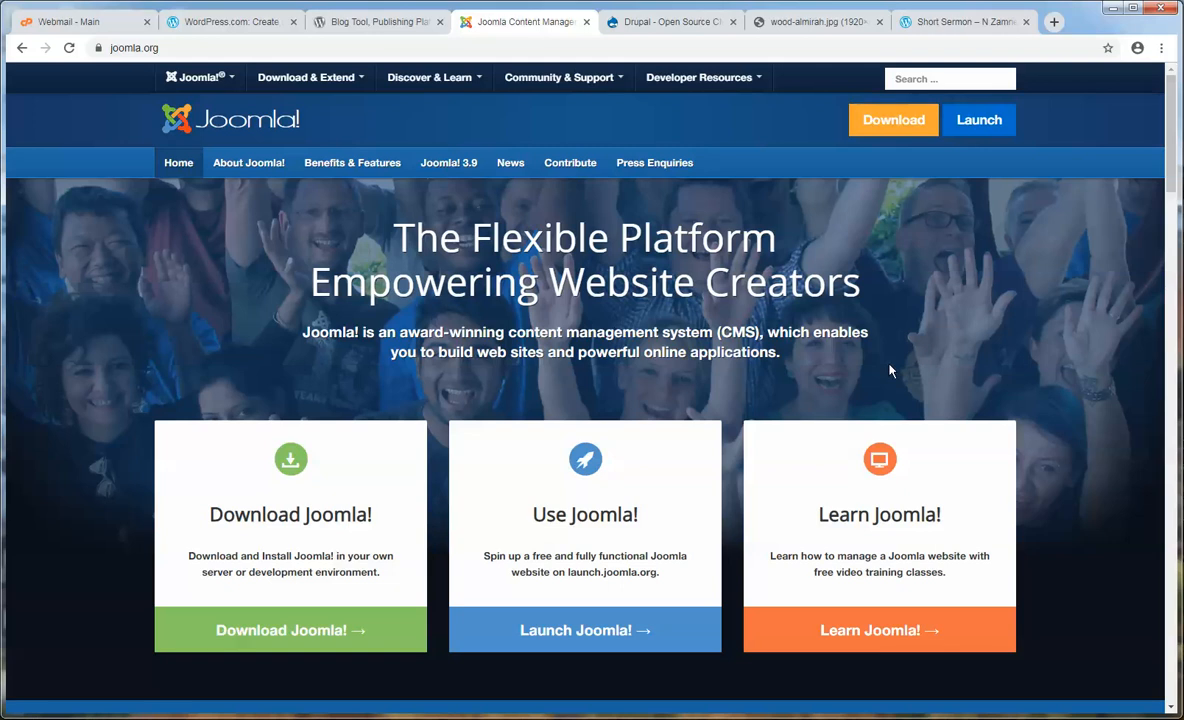
- Switch from the Joomla tab to the Drupal.org homepage
click(638, 22)
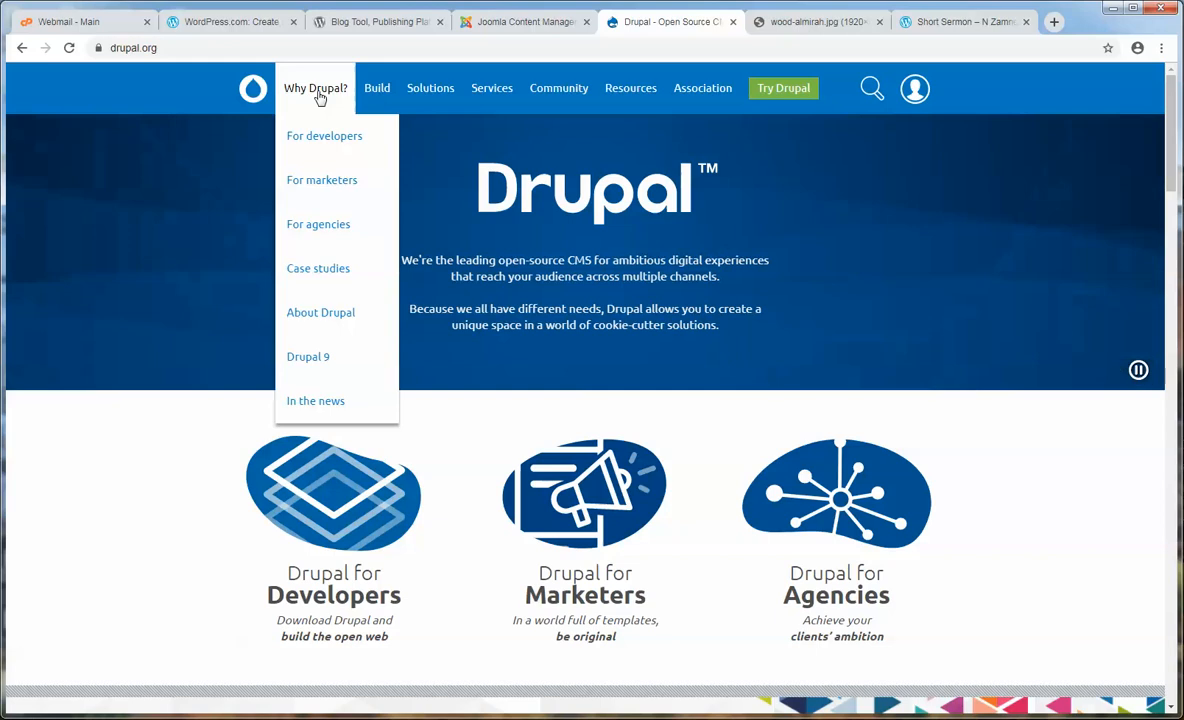
- Return from Drupal.org to the WordPress.com homepage tab
click(229, 24)
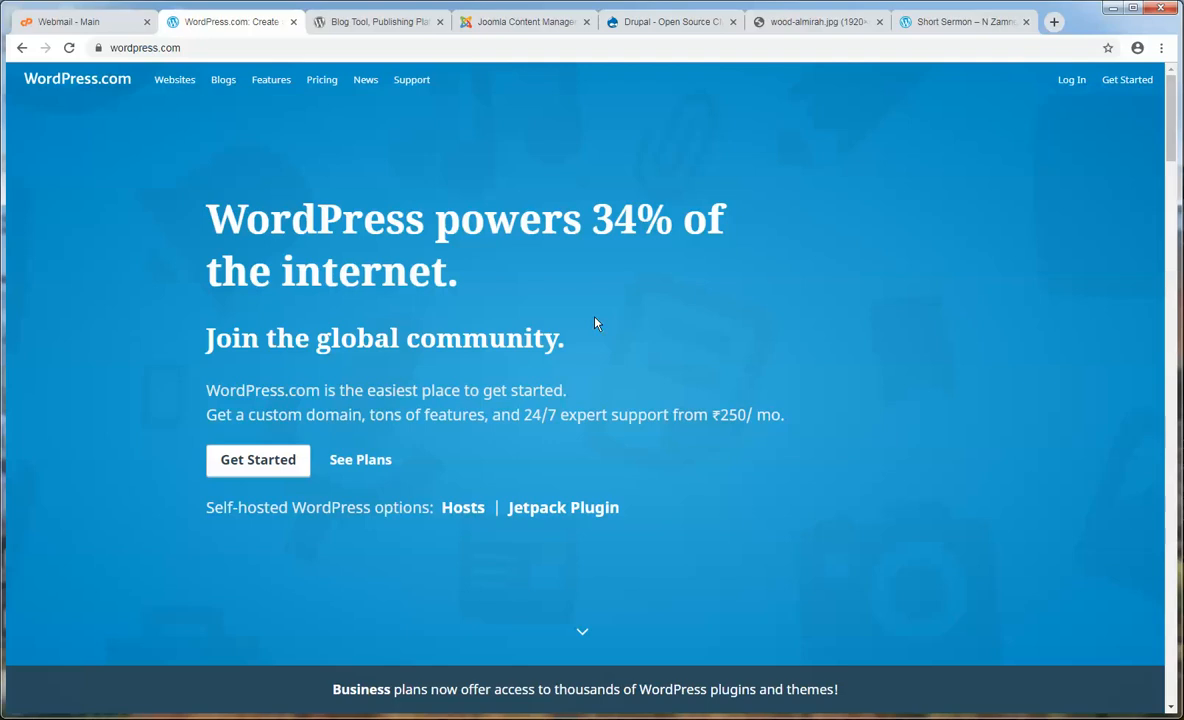
- Switch to the Joomla Content Management homepage tab
click(528, 21)
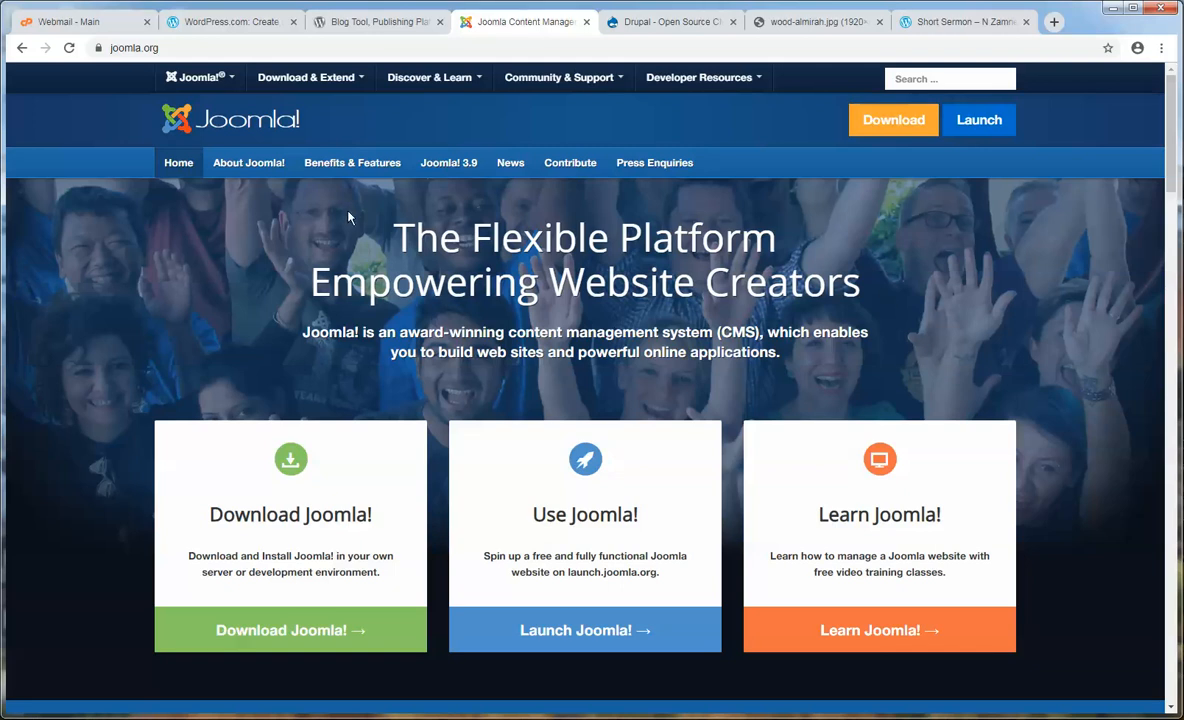
- Highlight 'The Flexible' in Joomla's headline, then return to the WordPress.com homepage
drag(388, 235, 630, 257)
click(630, 257)
click(234, 28)
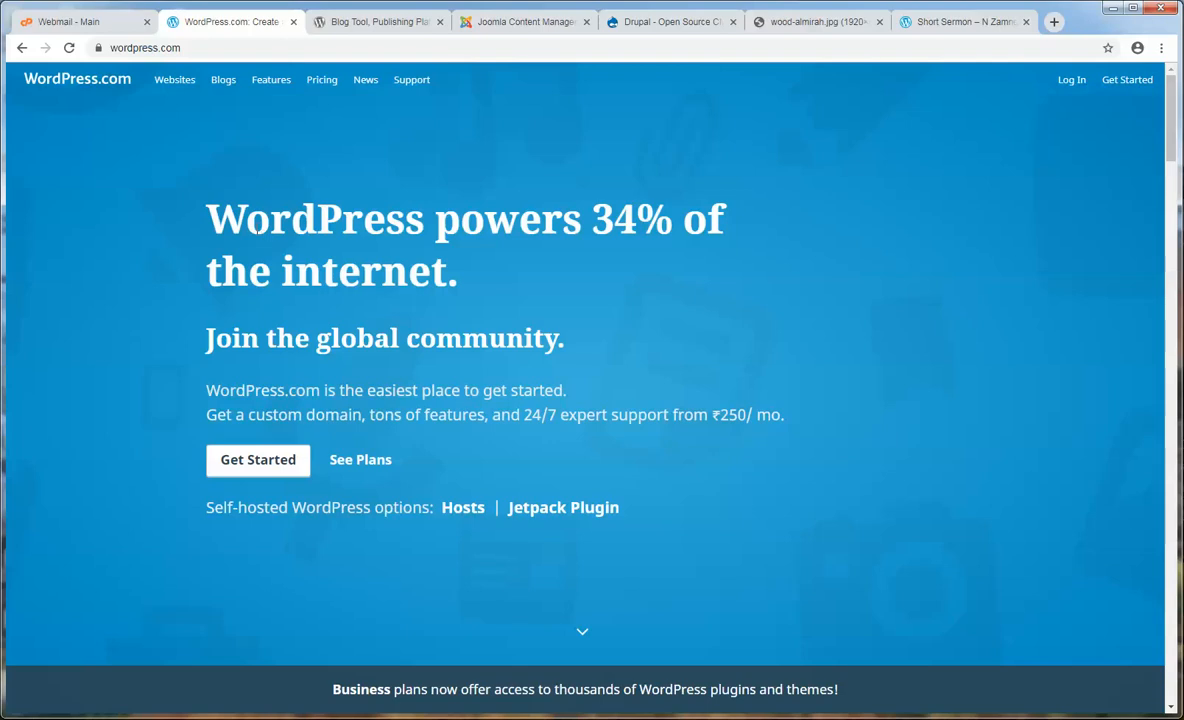
- Highlight the WordPress.org phrase about building a website or blog, then open the Short Sermon blog
drag(141, 48, 286, 53)
click(340, 22)
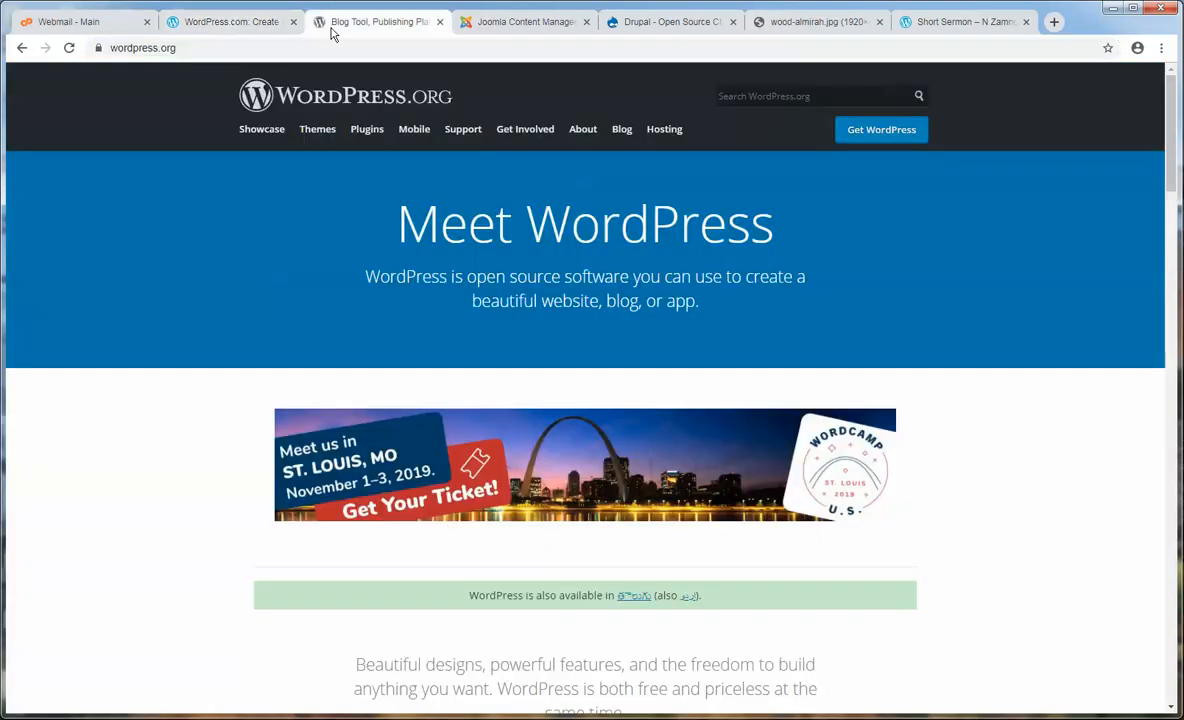
drag(174, 47, 159, 48)
click(127, 303)
drag(419, 298, 657, 328)
click(228, 24)
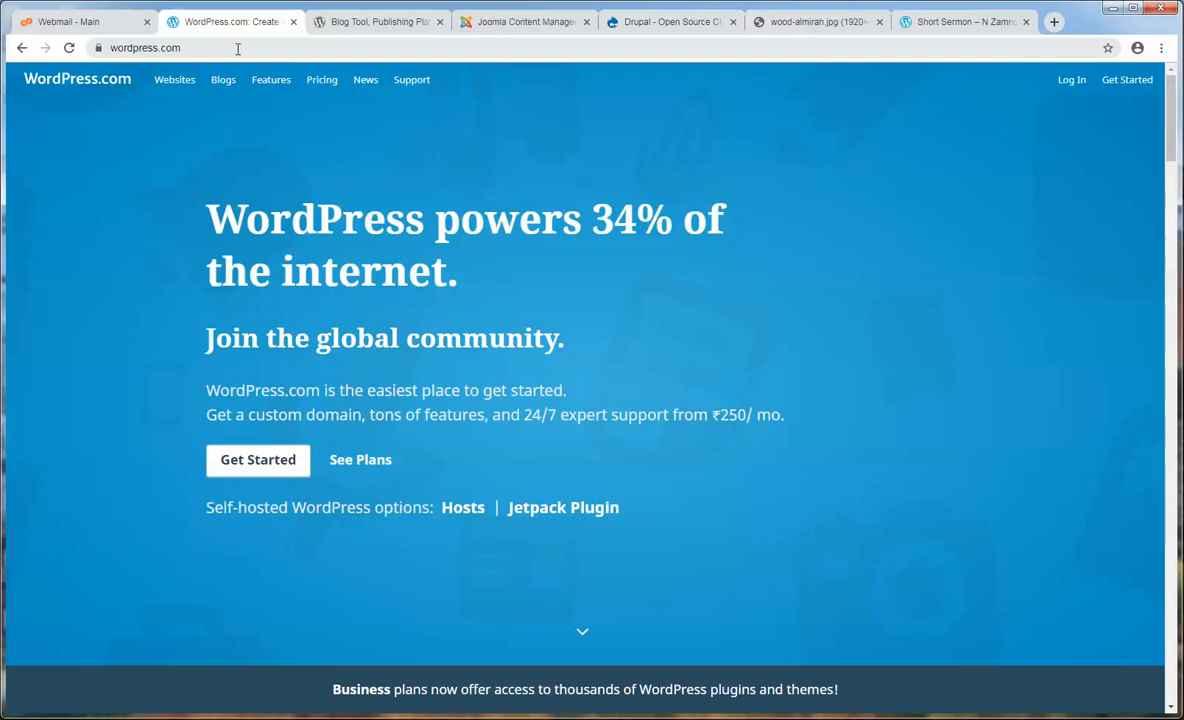
click(925, 21)
- Highlight the blog's wordpress.com subdomain in the address bar, then go back to the WordPress.com tab
scroll(499, 284, up, 6)
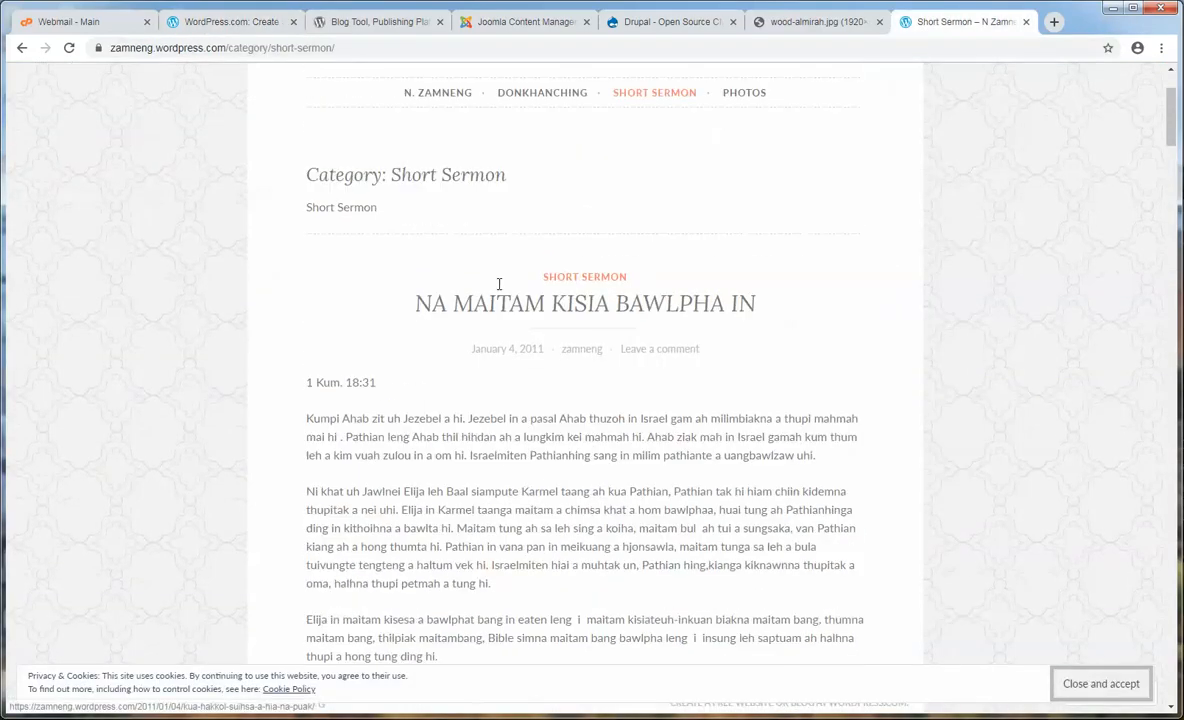
scroll(499, 284, up, 2)
drag(155, 48, 129, 50)
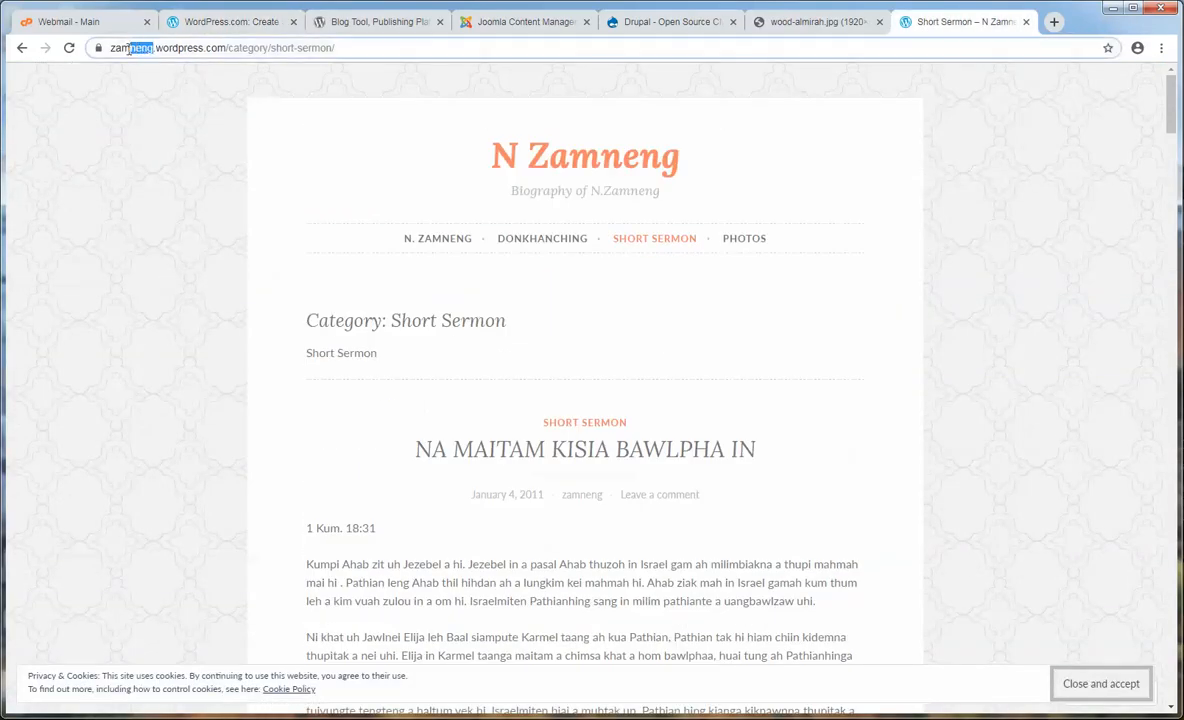
double_click(129, 50)
click(171, 88)
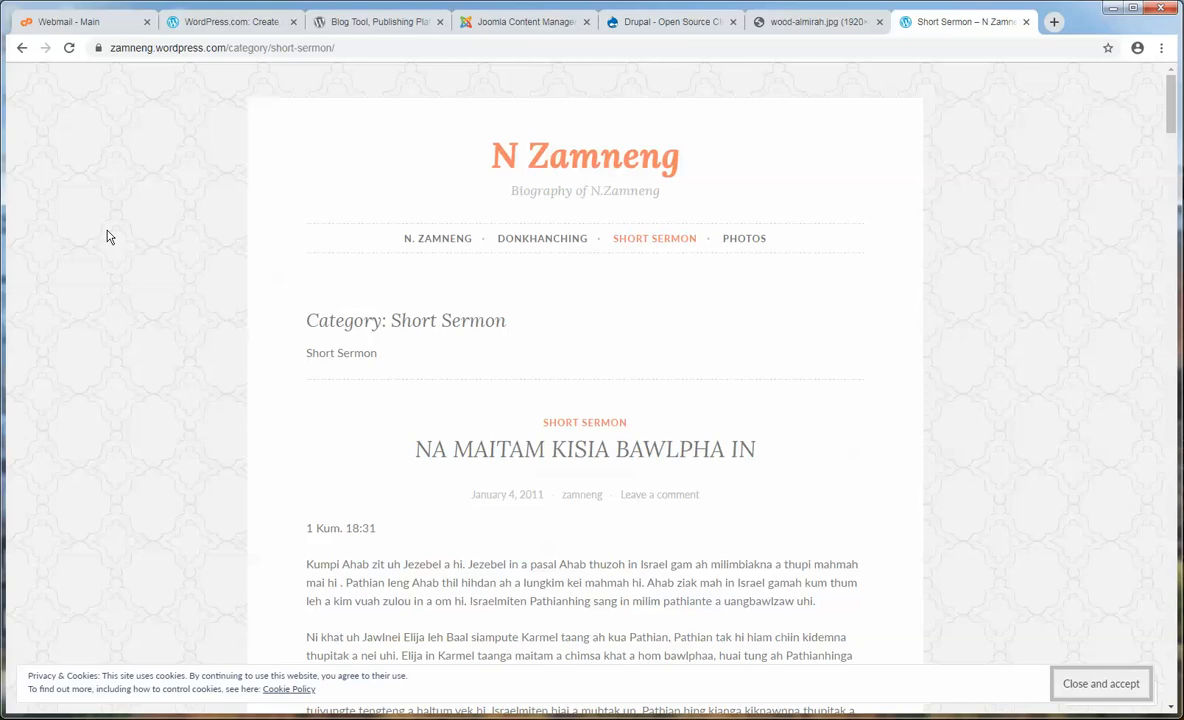
click(230, 24)
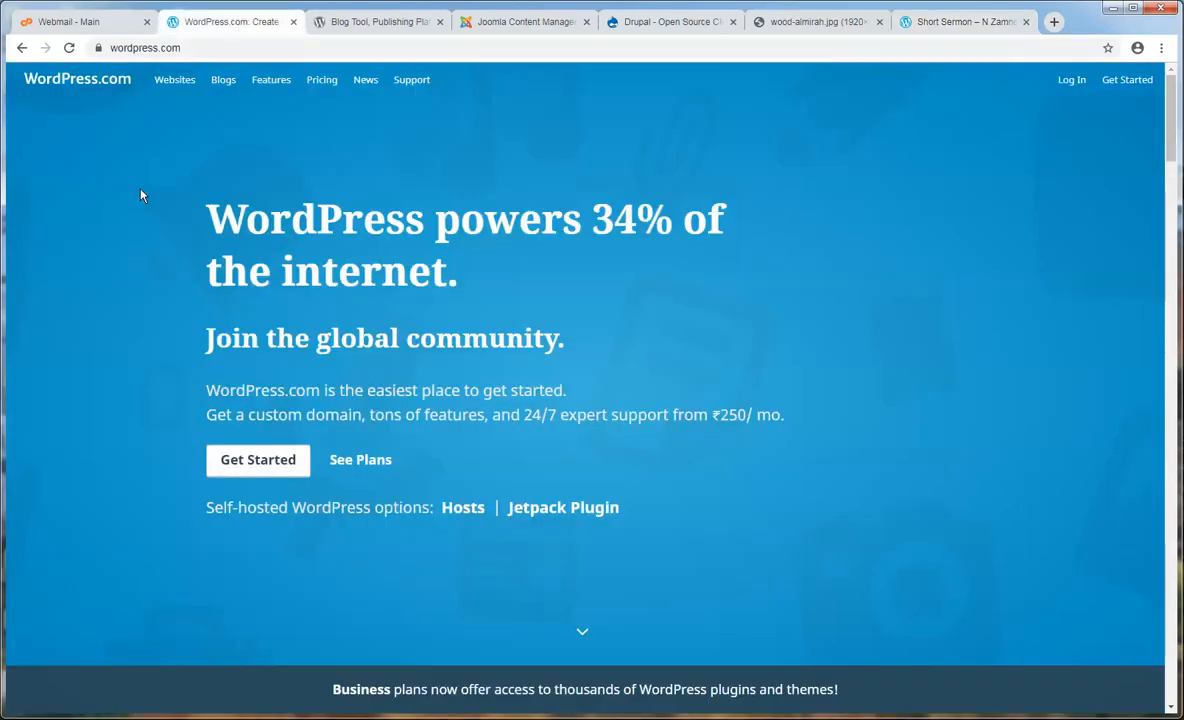
- Highlight part of the WordPress headline, then switch to the 'Meet WordPress' WordPress.org homepage
drag(207, 217, 389, 226)
click(394, 227)
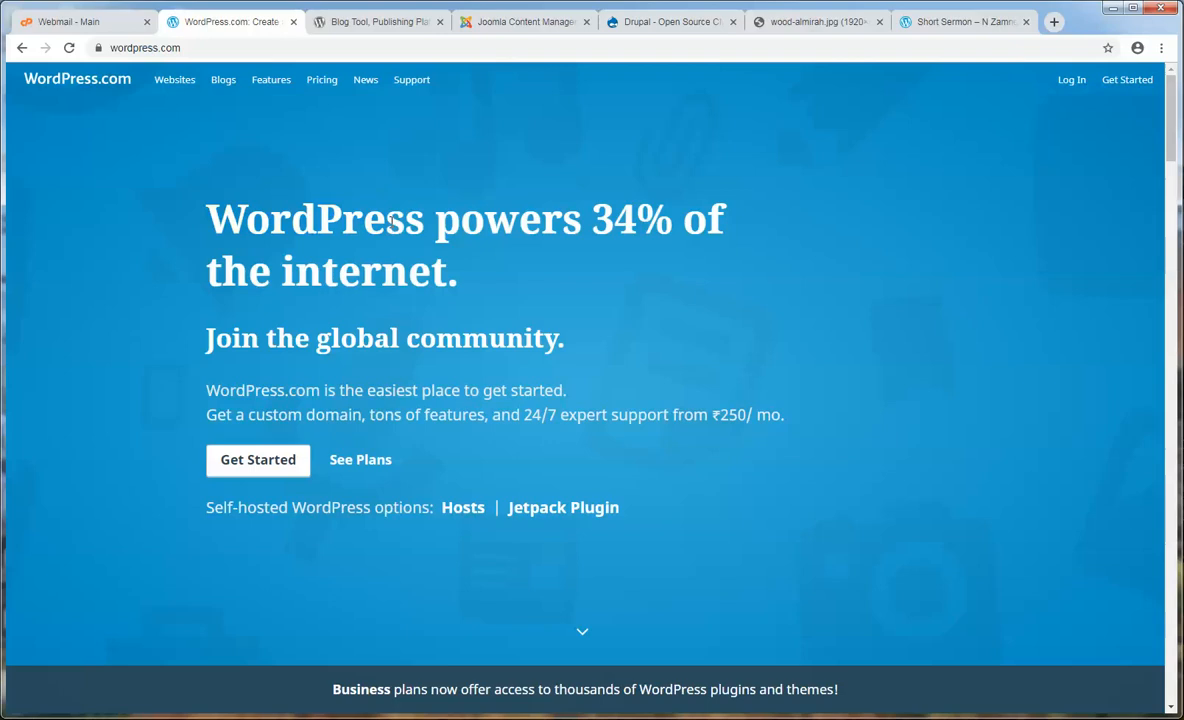
click(400, 27)
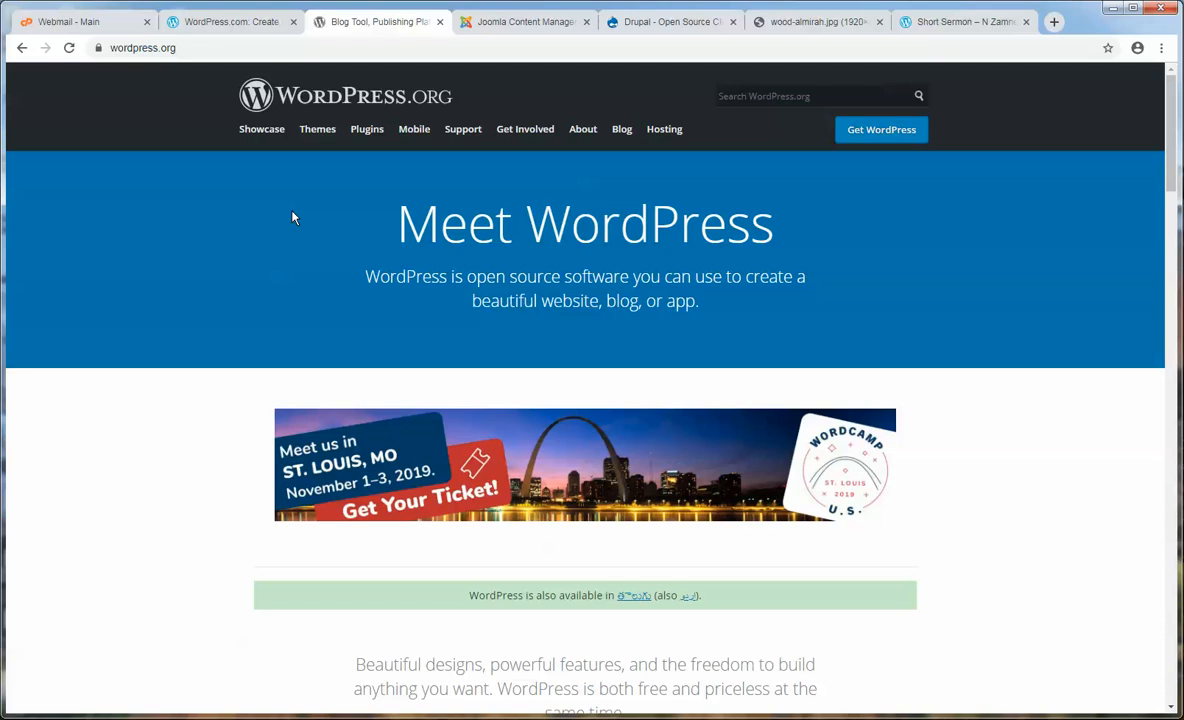
- Compare the WordPress.com and WordPress.org homepages, then start the WordPress.com sign-up with Get Started
click(216, 22)
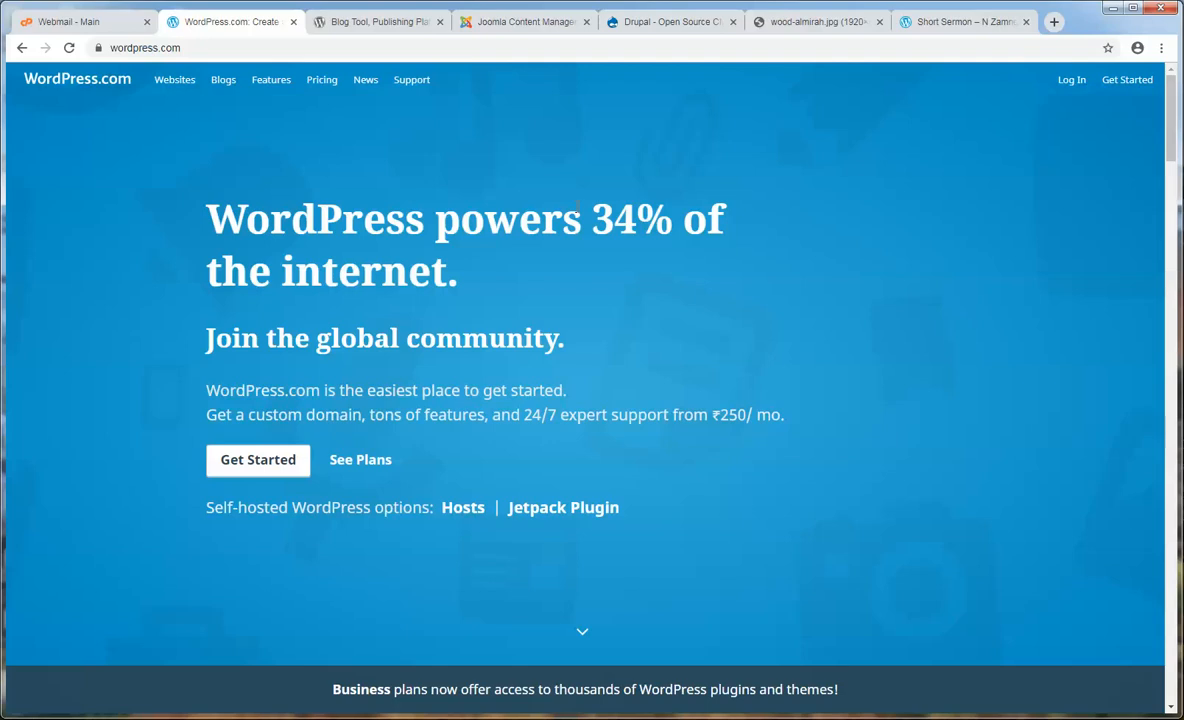
click(352, 24)
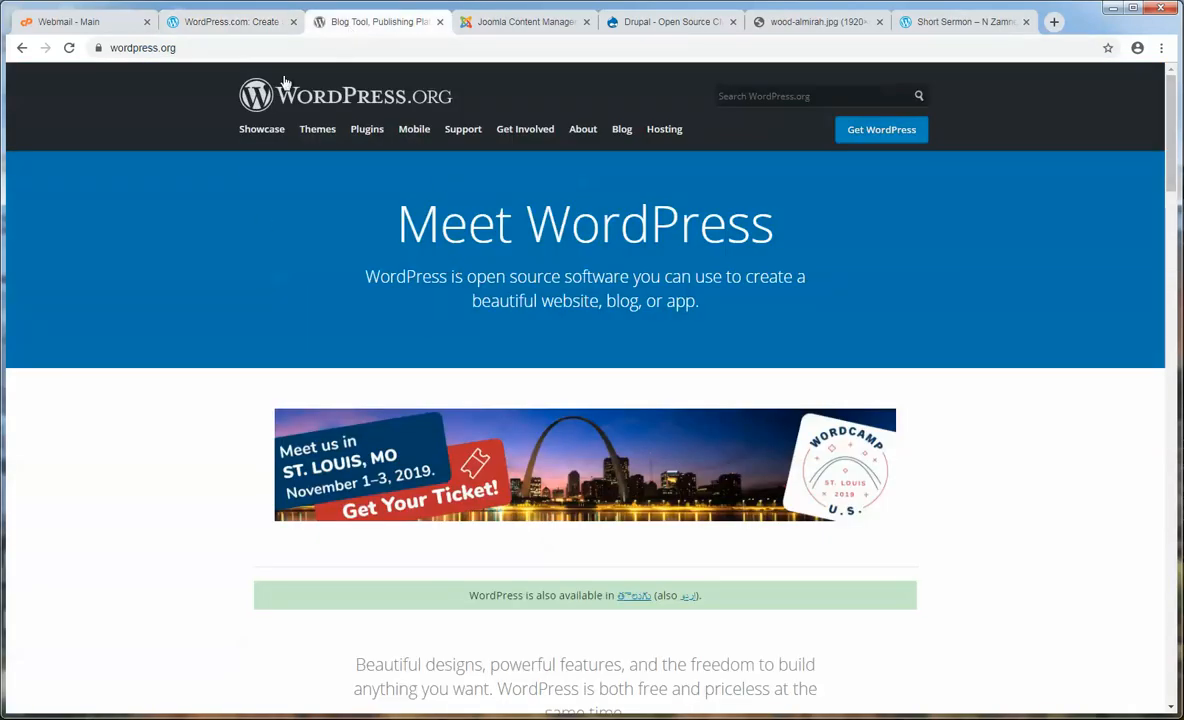
click(228, 21)
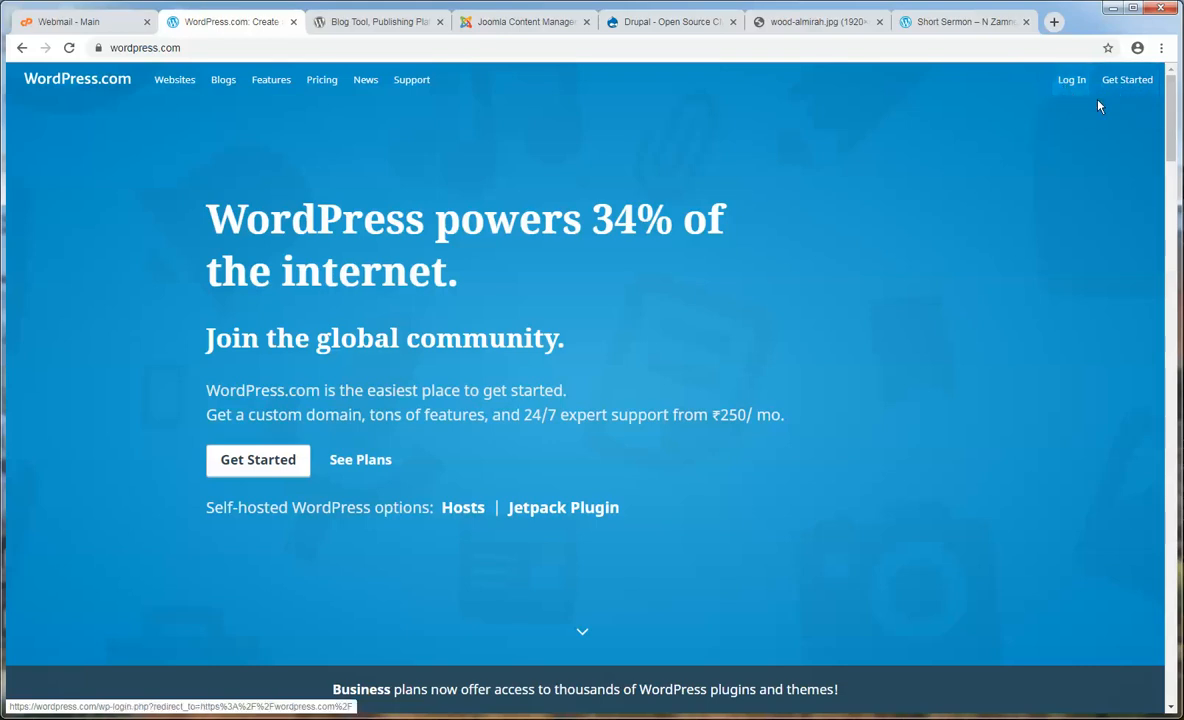
click(1123, 88)
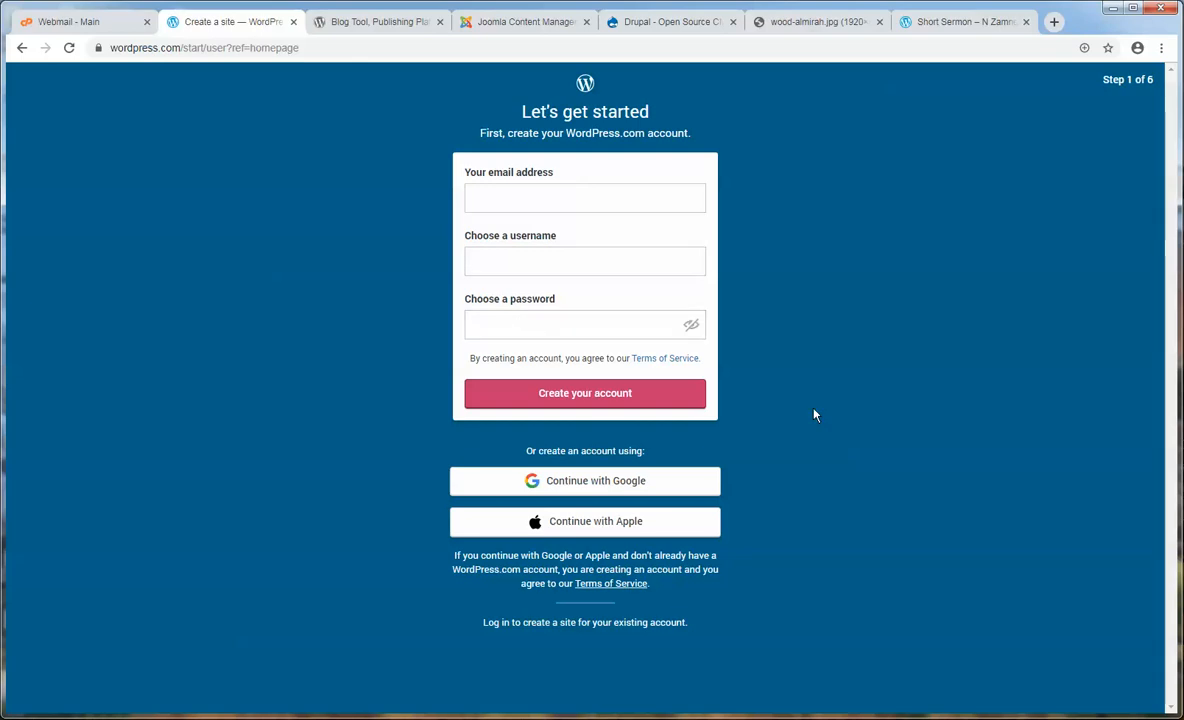
- Copy the e-mail address from the Notepad notes into the sign-up Email field
click(317, 718)
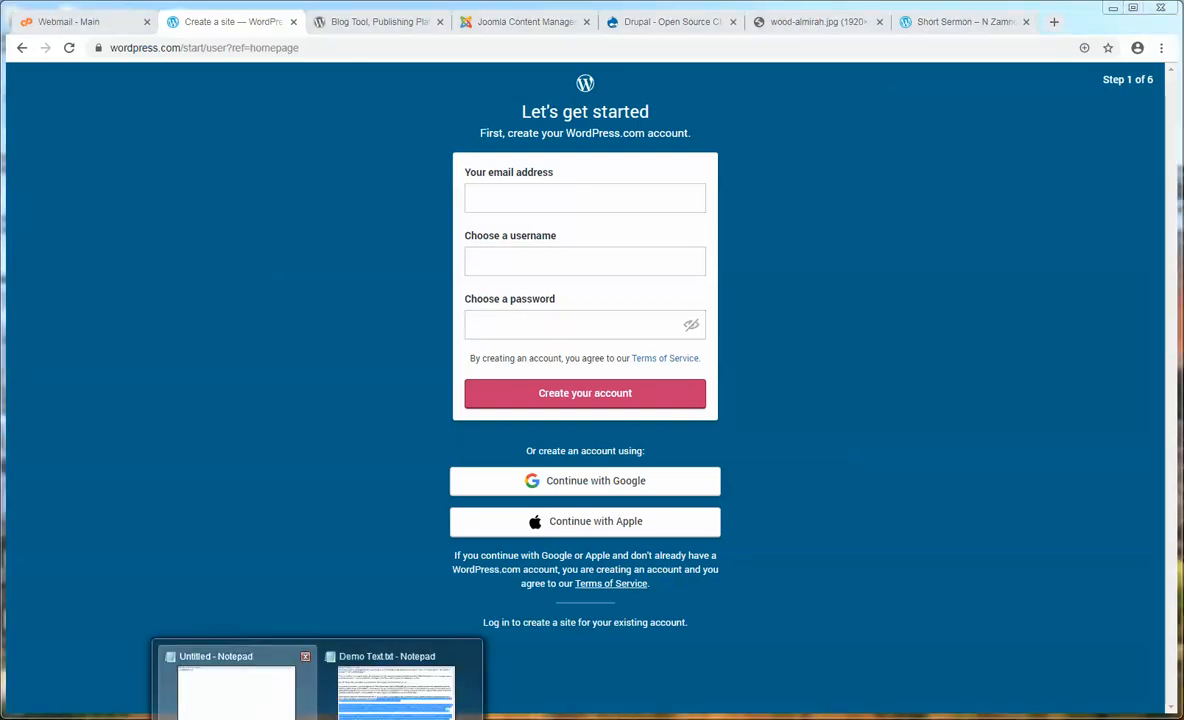
click(240, 692)
click(431, 161)
click(298, 139)
drag(297, 131, 178, 134)
key(ctrl+c)
click(198, 275)
click(531, 196)
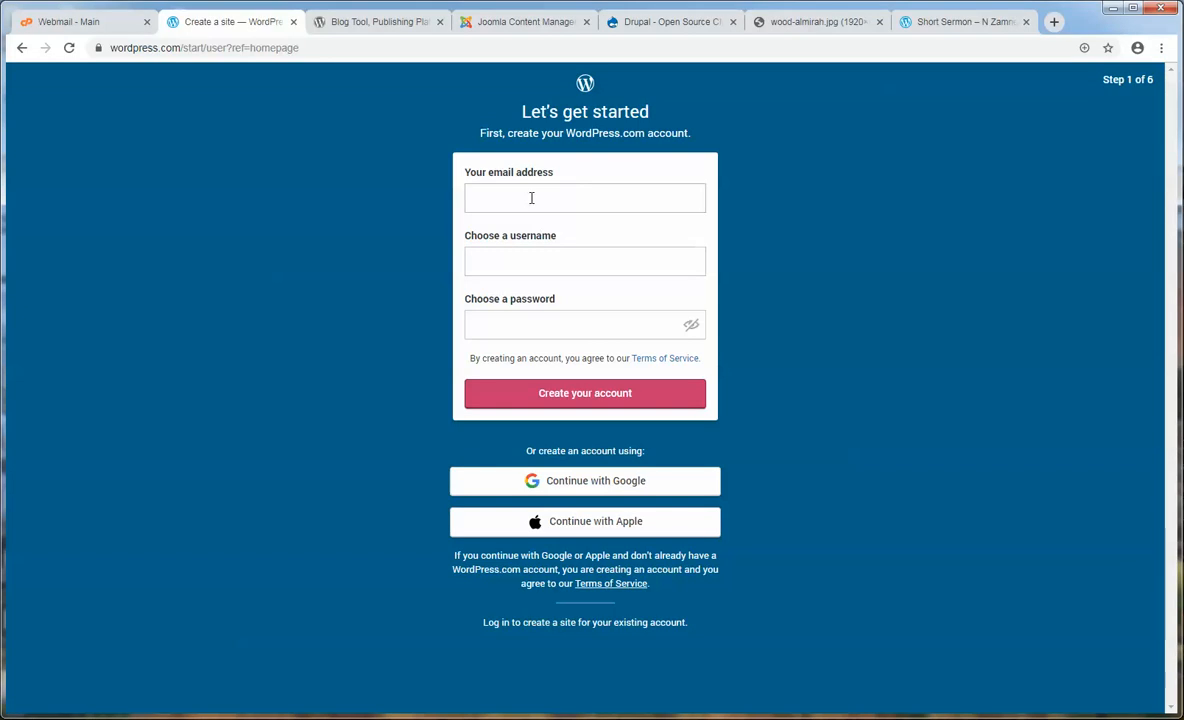
key(ctrl+v)
click(592, 256)
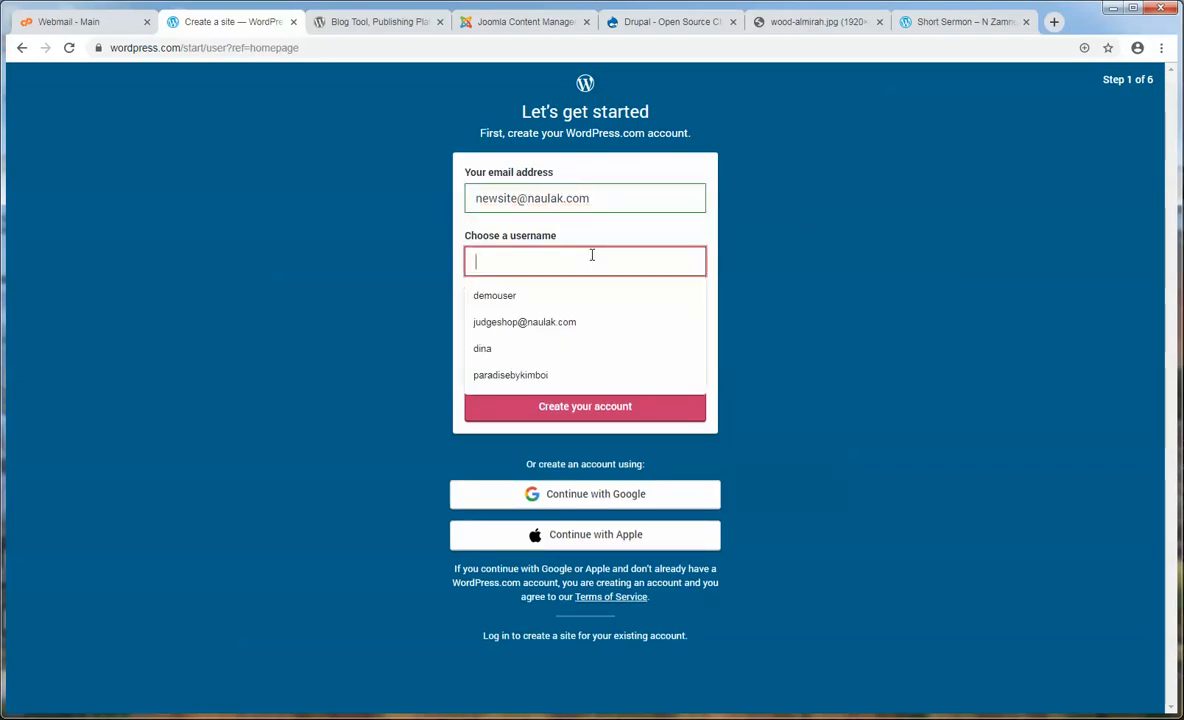
- Add a new username to the notes and paste it into the Username field
key(alt+Tab)
click(185, 143)
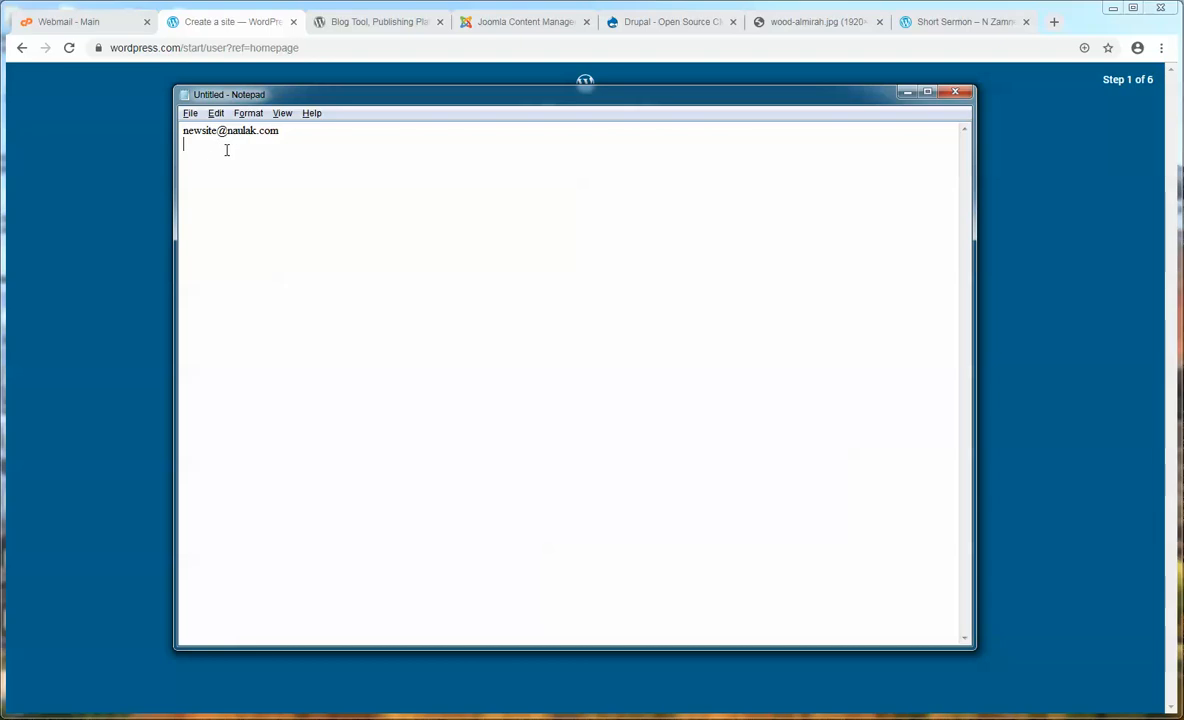
key(Return)
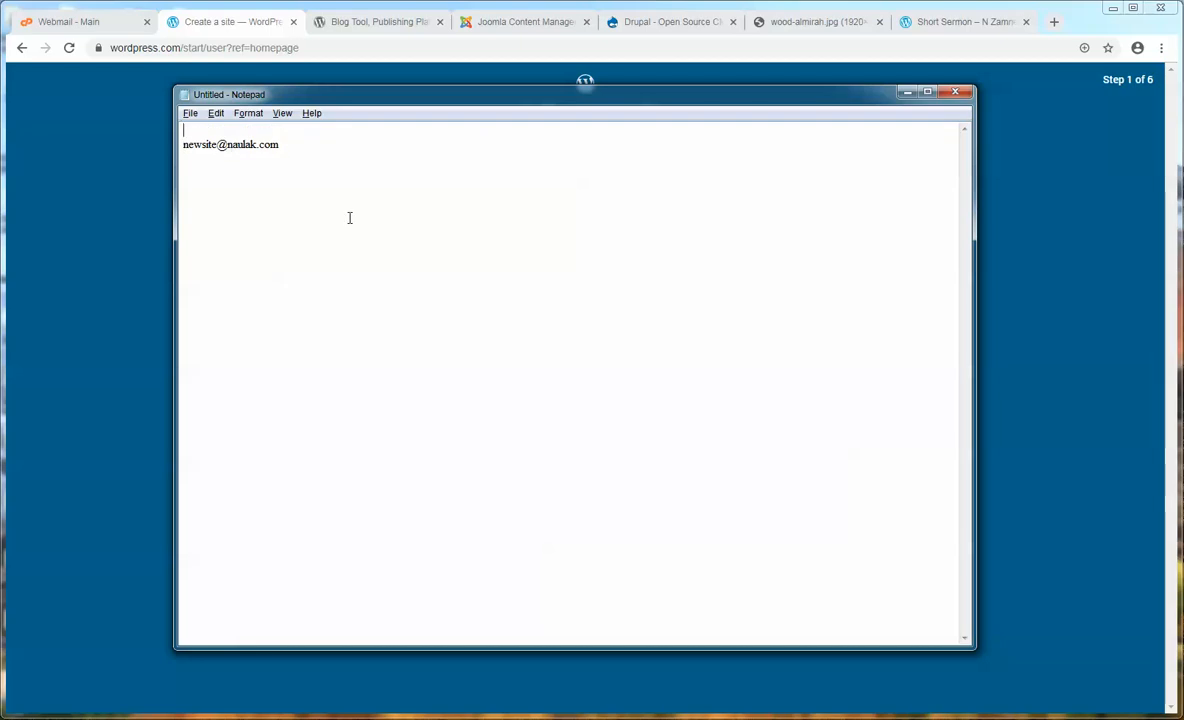
click(185, 130)
drag(252, 131, 181, 131)
key(alt+Tab)
click(544, 260)
key(ctrl+v)
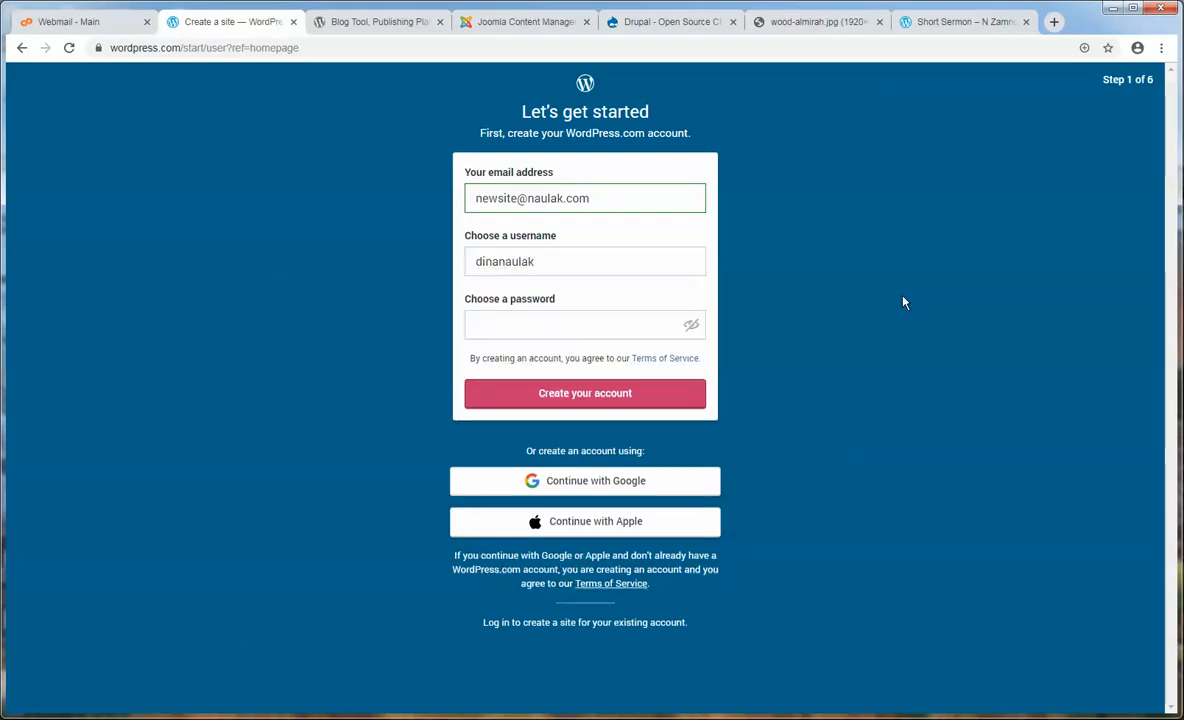
click(568, 316)
- Paste the account password into the Password field and submit to create the account
key(alt+Tab)
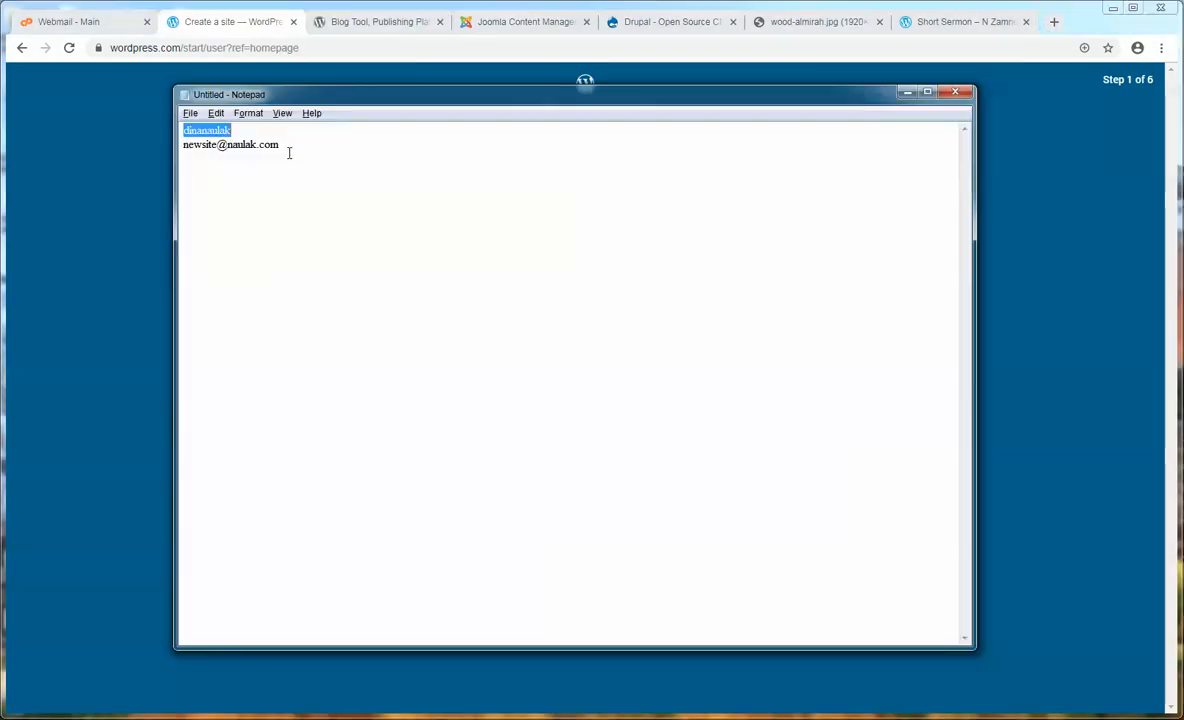
click(287, 145)
click(265, 130)
key(Return)
drag(293, 158, 145, 157)
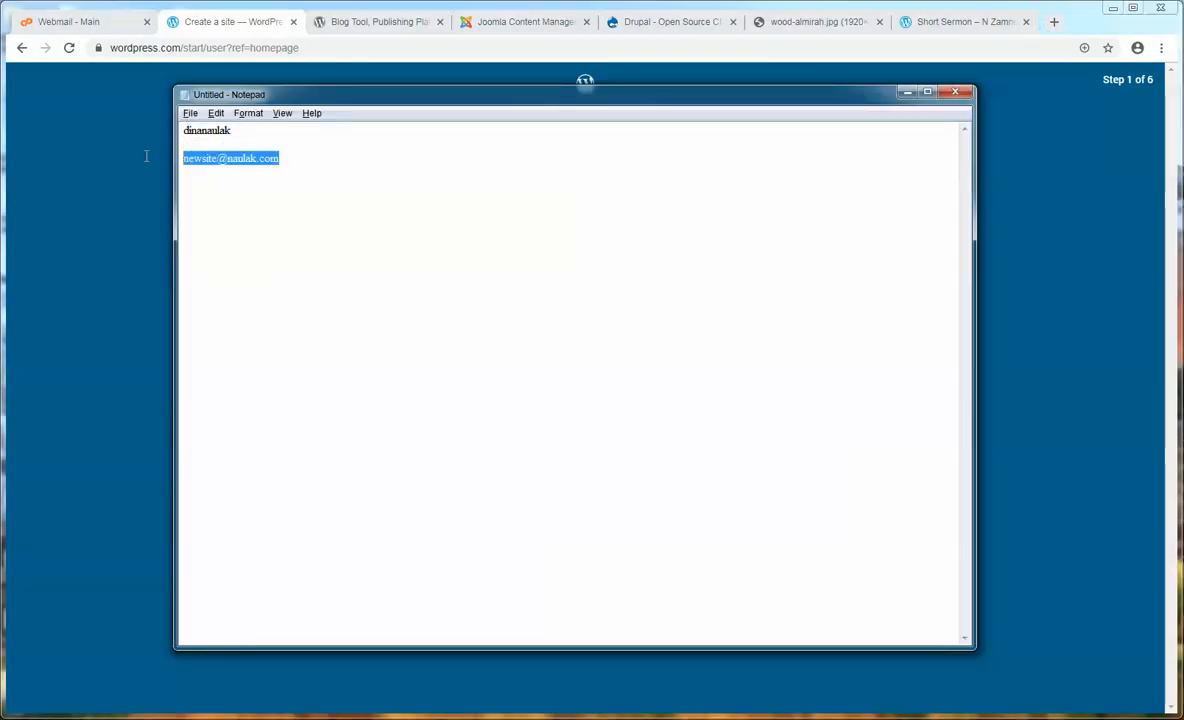
click(208, 145)
key(ctrl+v)
drag(297, 142, 168, 140)
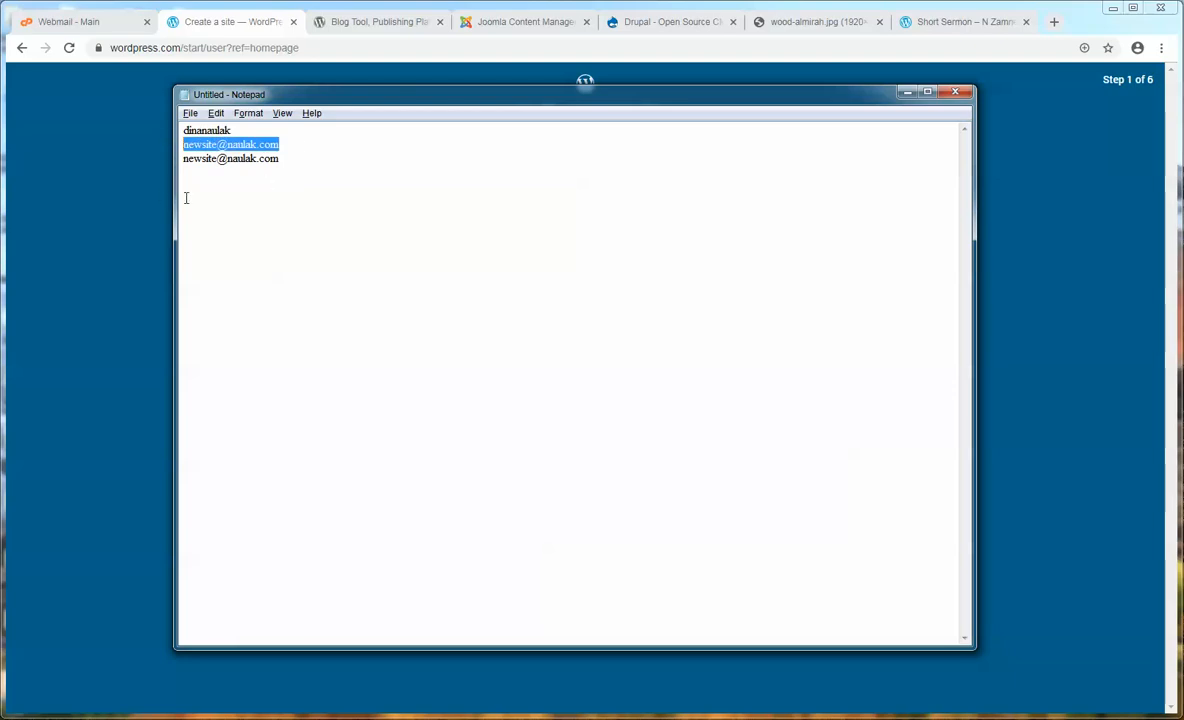
click(142, 206)
click(522, 321)
key(ctrl+v)
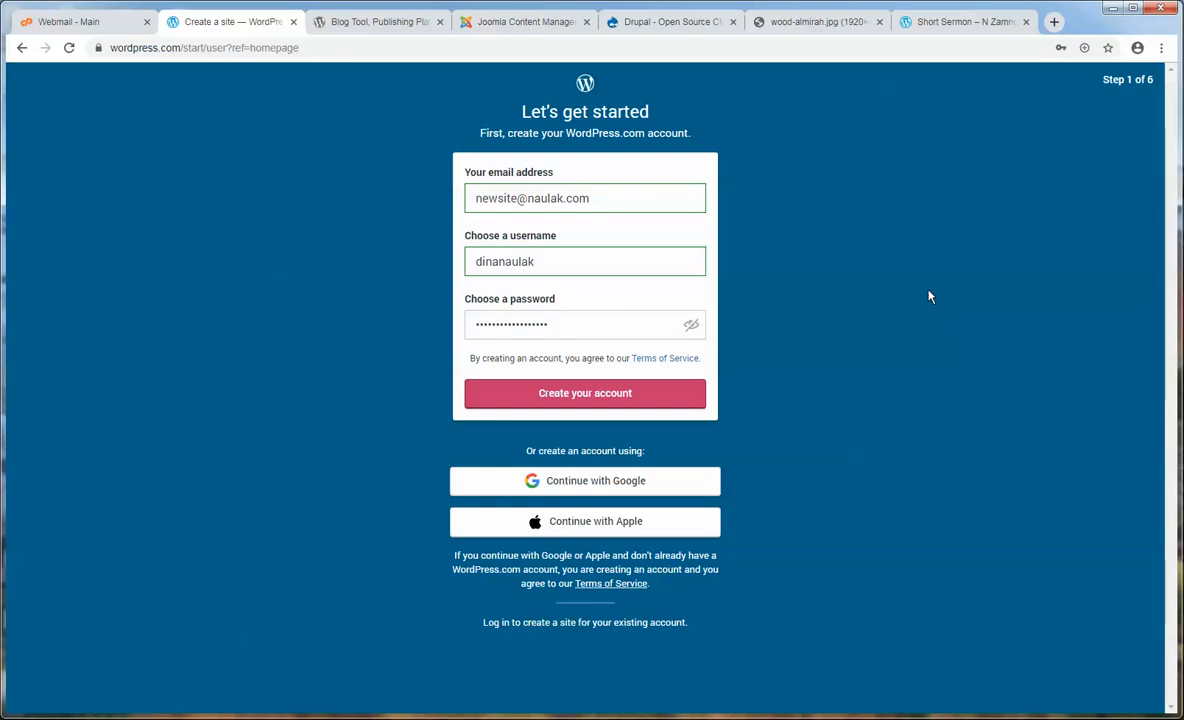
click(587, 390)
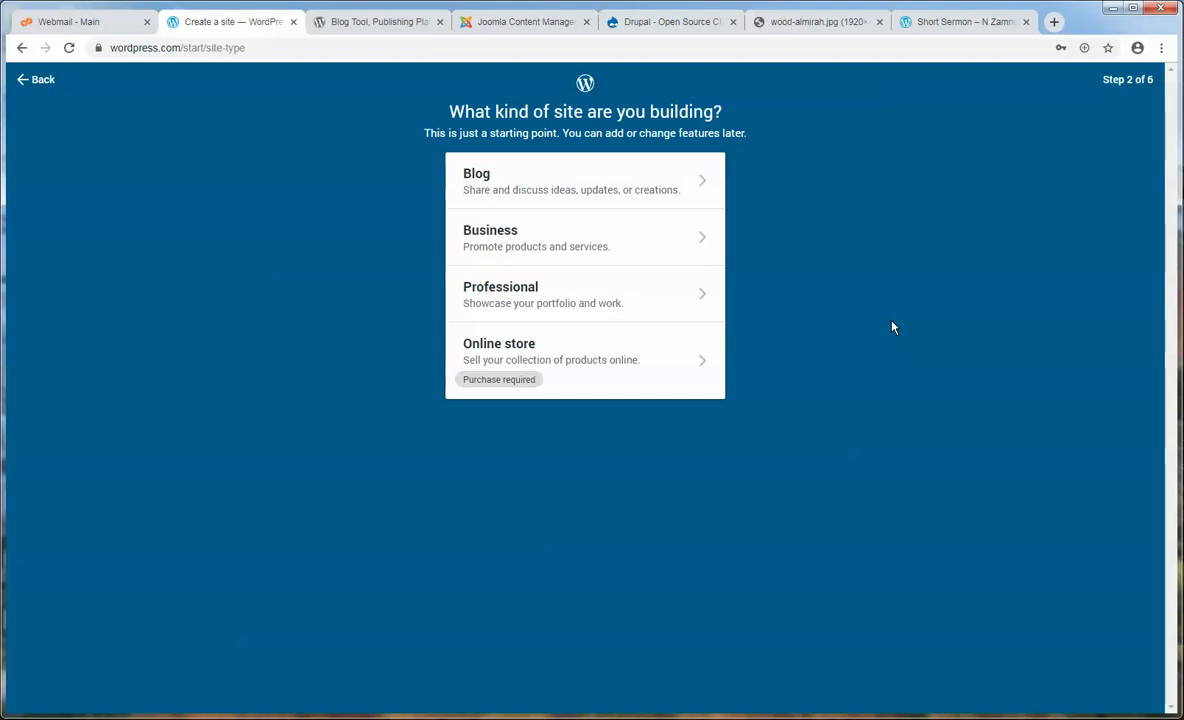
- Choose Professional and pick Photographer as the type of work, reviewing the previews
click(709, 311)
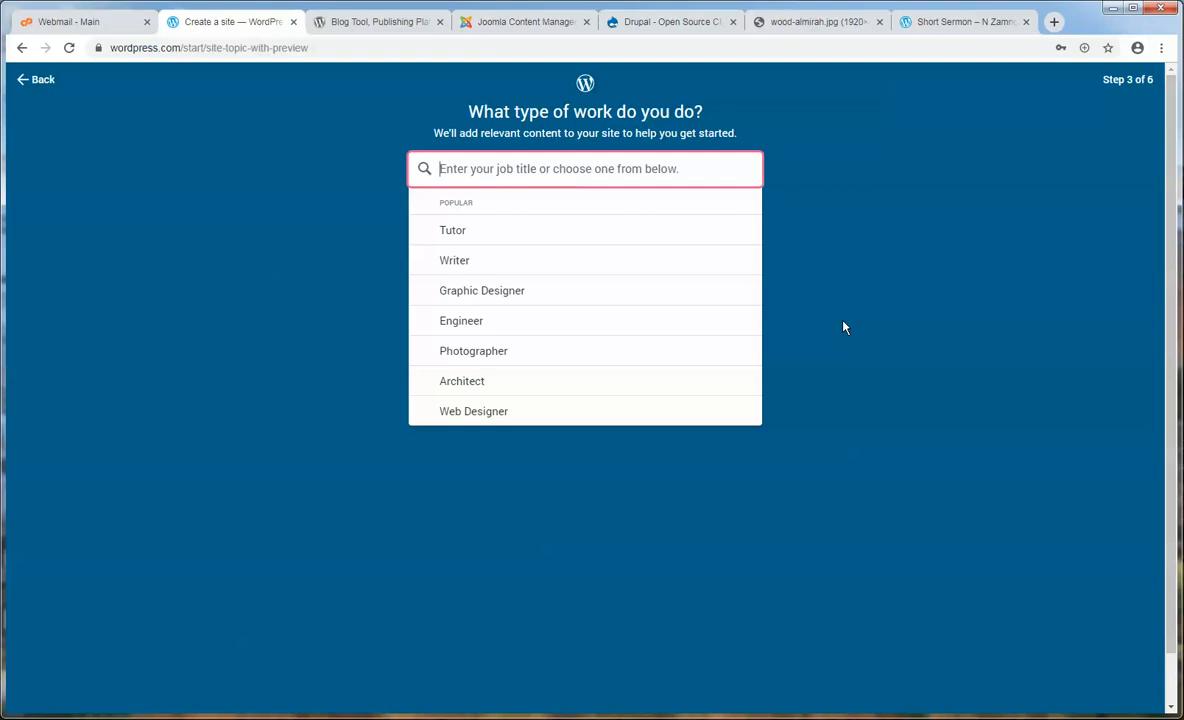
click(524, 355)
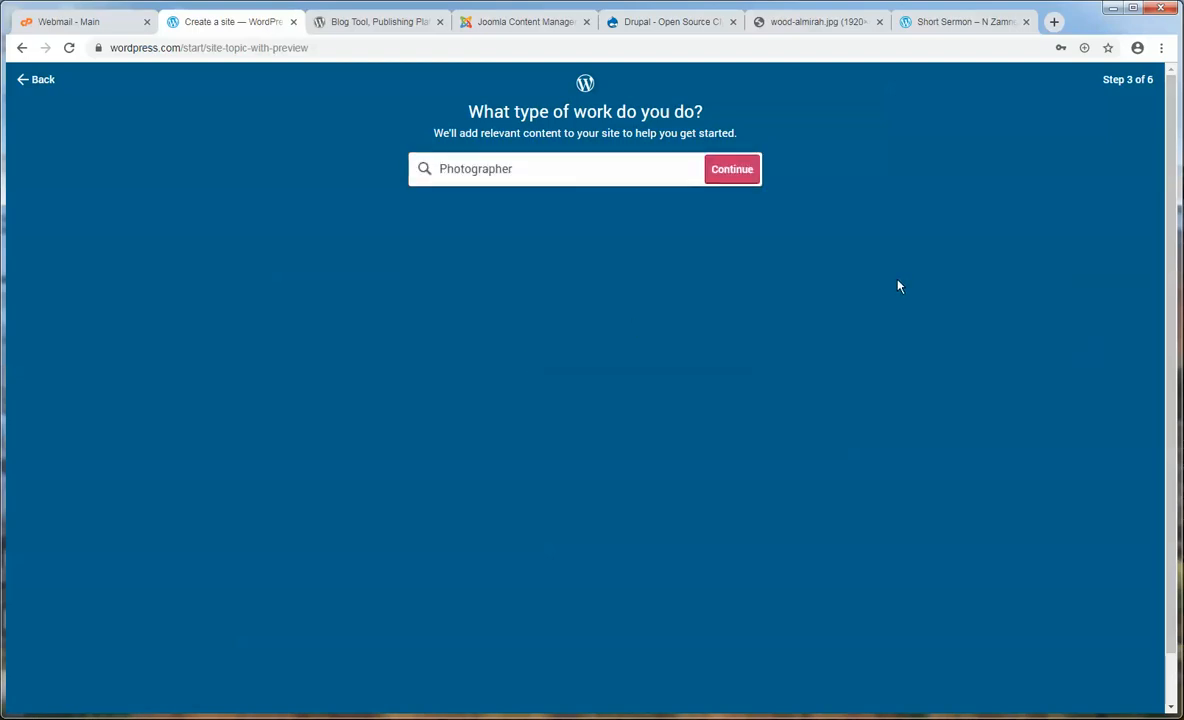
scroll(870, 210, down, 1)
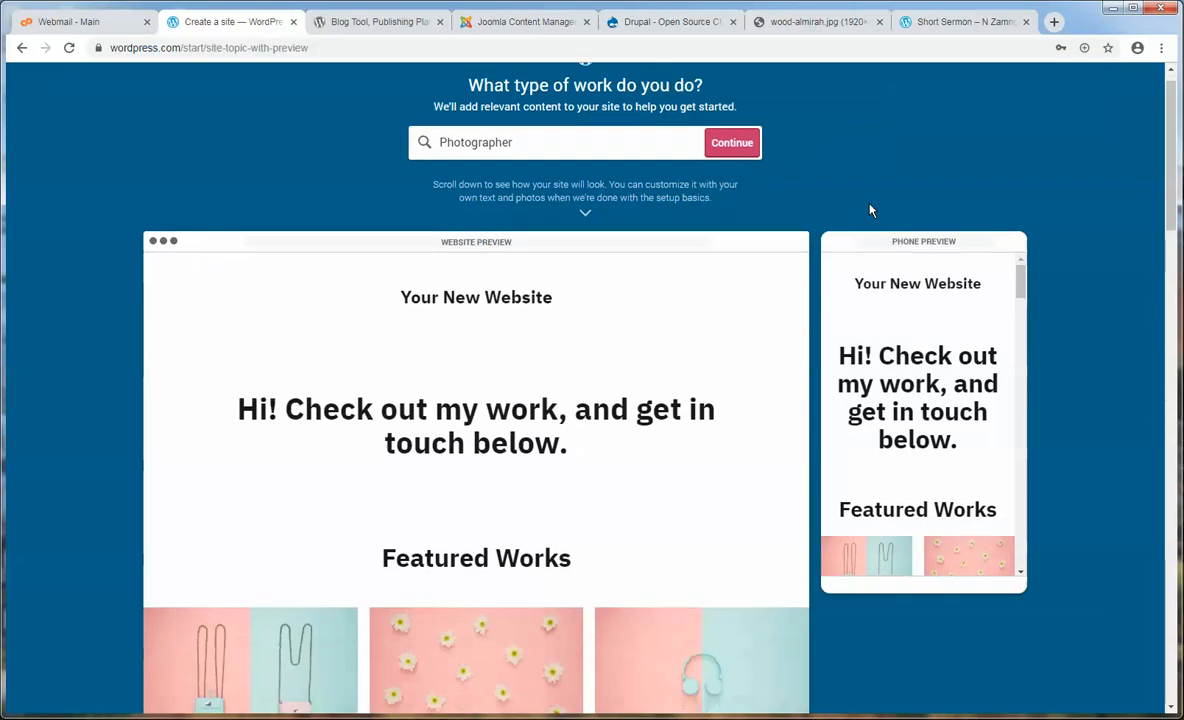
scroll(870, 210, down, 1)
scroll(917, 330, down, 4)
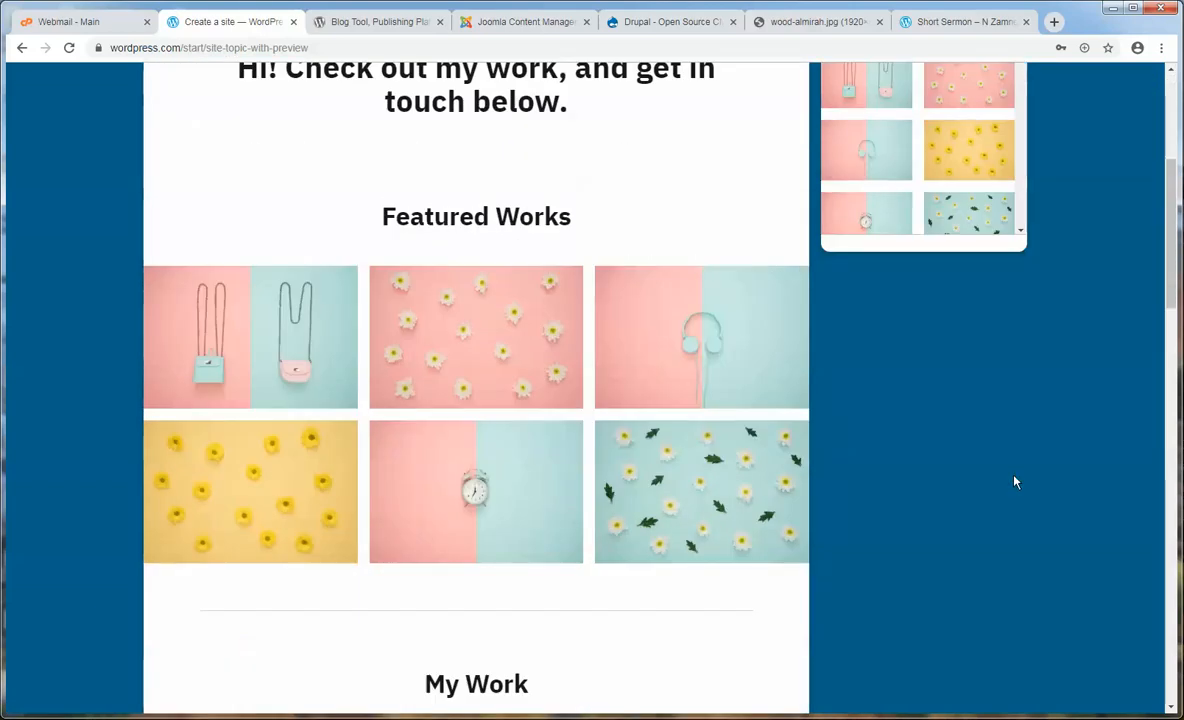
scroll(1014, 482, up, 6)
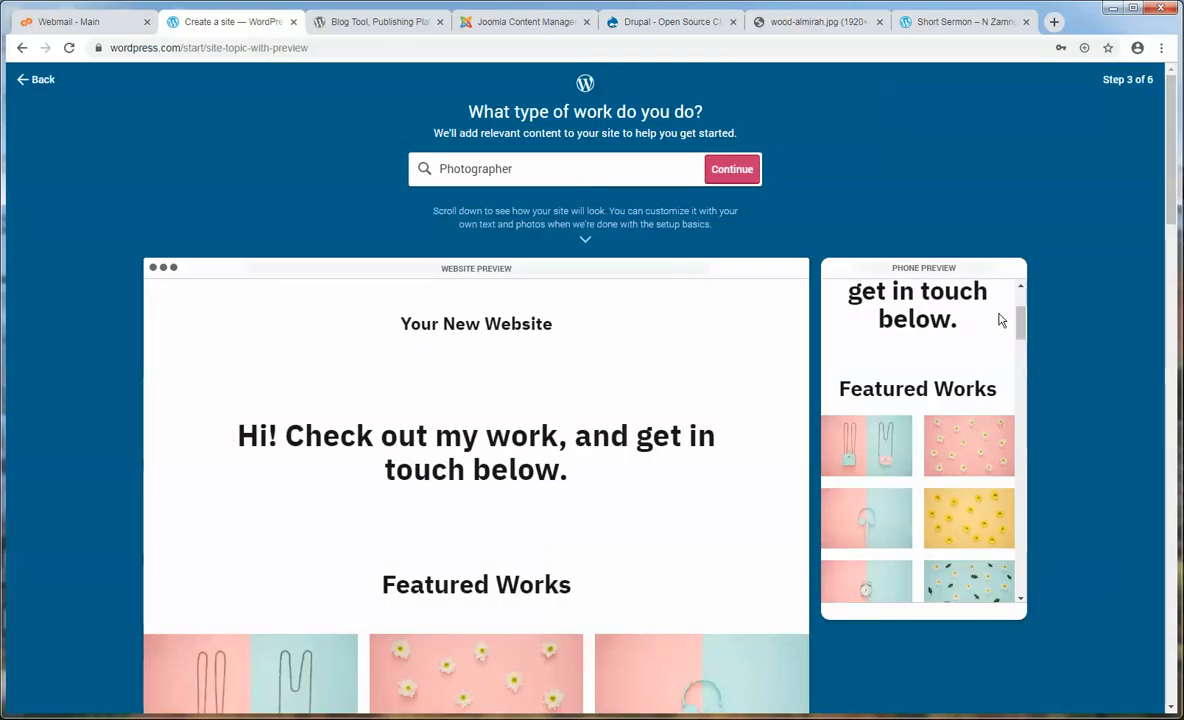
scroll(995, 330, down, 3)
scroll(995, 330, up, 6)
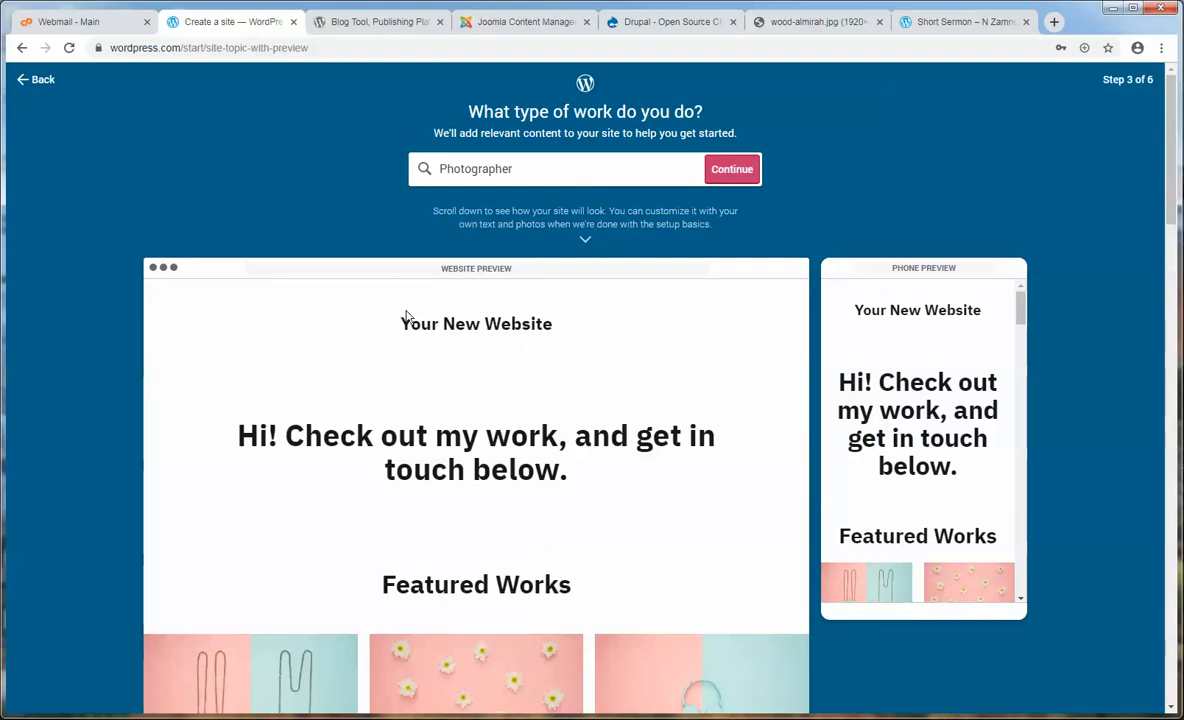
drag(397, 323, 576, 323)
click(578, 324)
scroll(595, 360, down, 2)
scroll(592, 360, down, 2)
scroll(592, 360, up, 4)
- Enter 'Dina Photography' as the site name, note it in Notepad, and continue
click(728, 172)
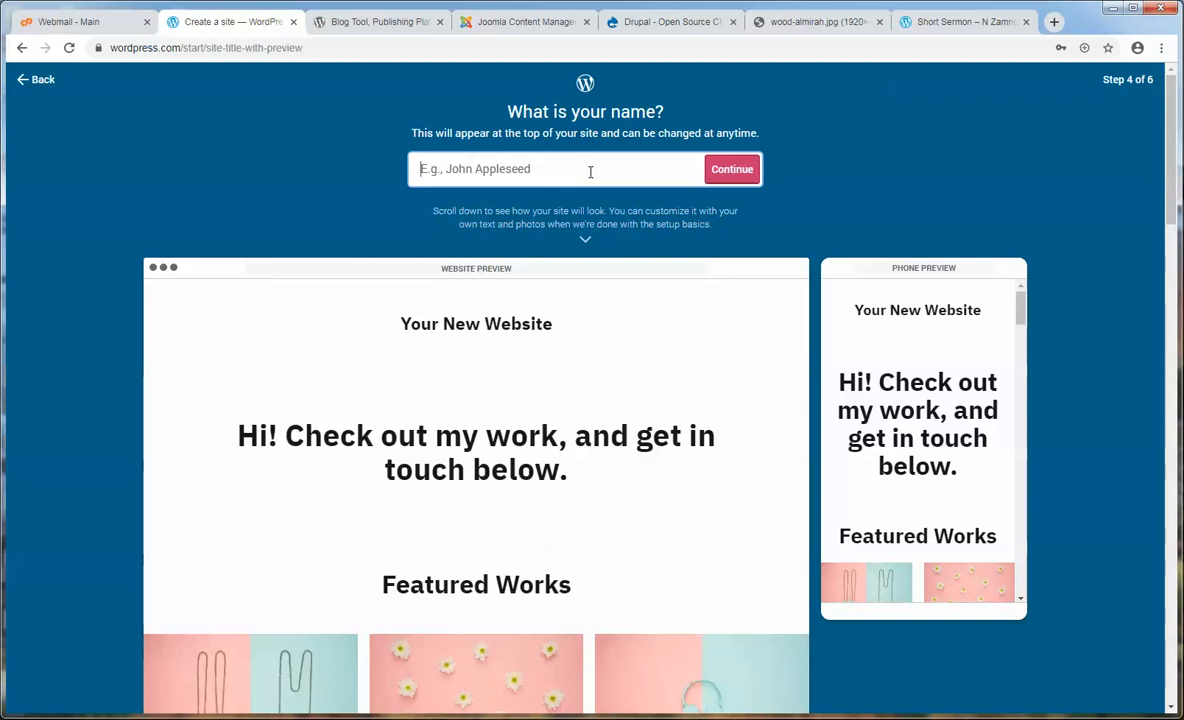
text(Dina)
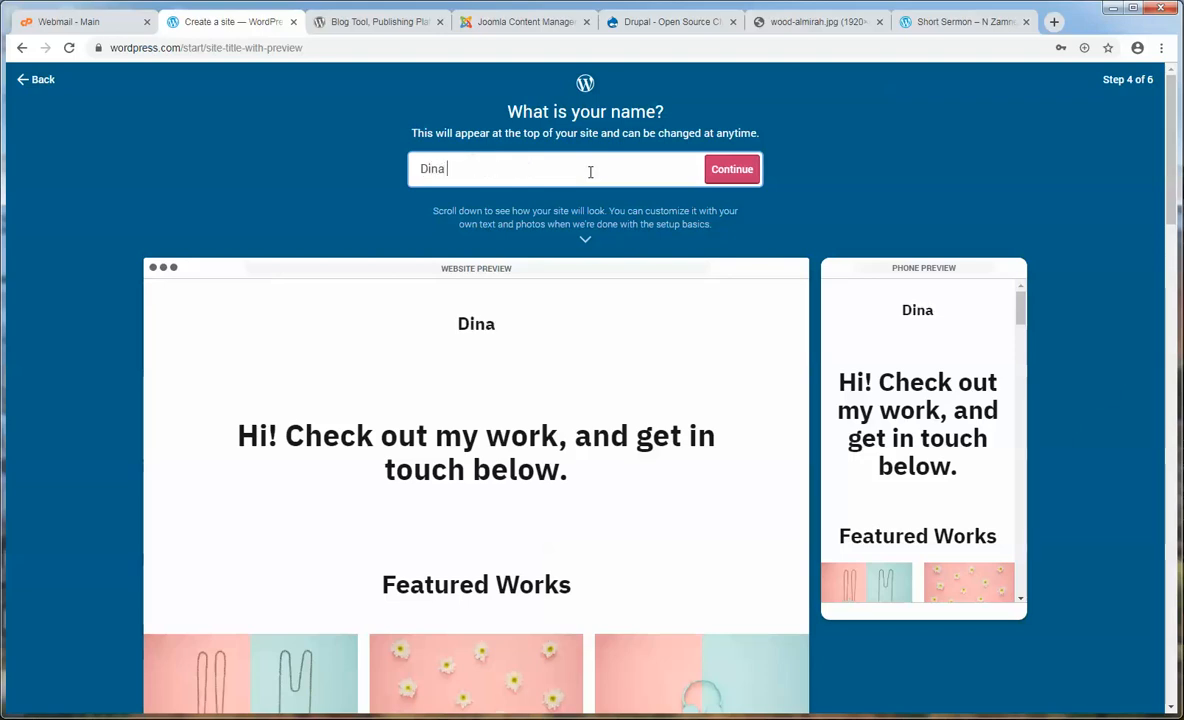
text( Photography)
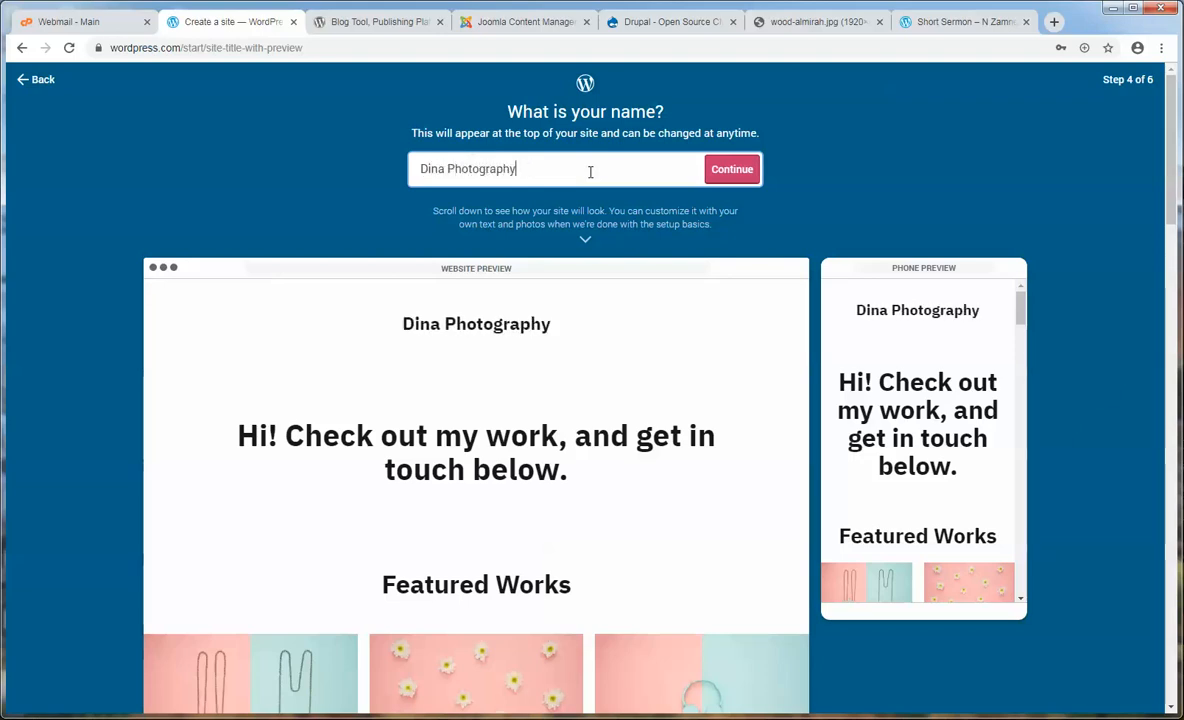
drag(590, 172, 214, 172)
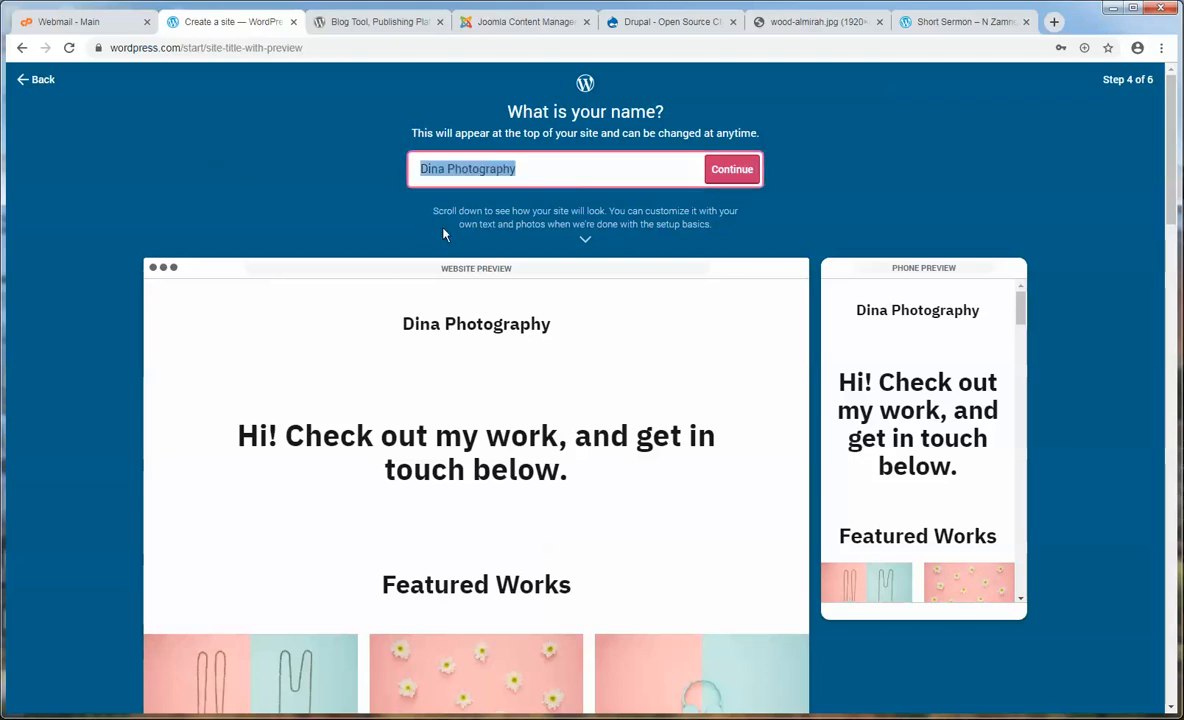
key(alt+Tab)
click(187, 130)
key(Return)
key(Return)
key(Up)
key(Up)
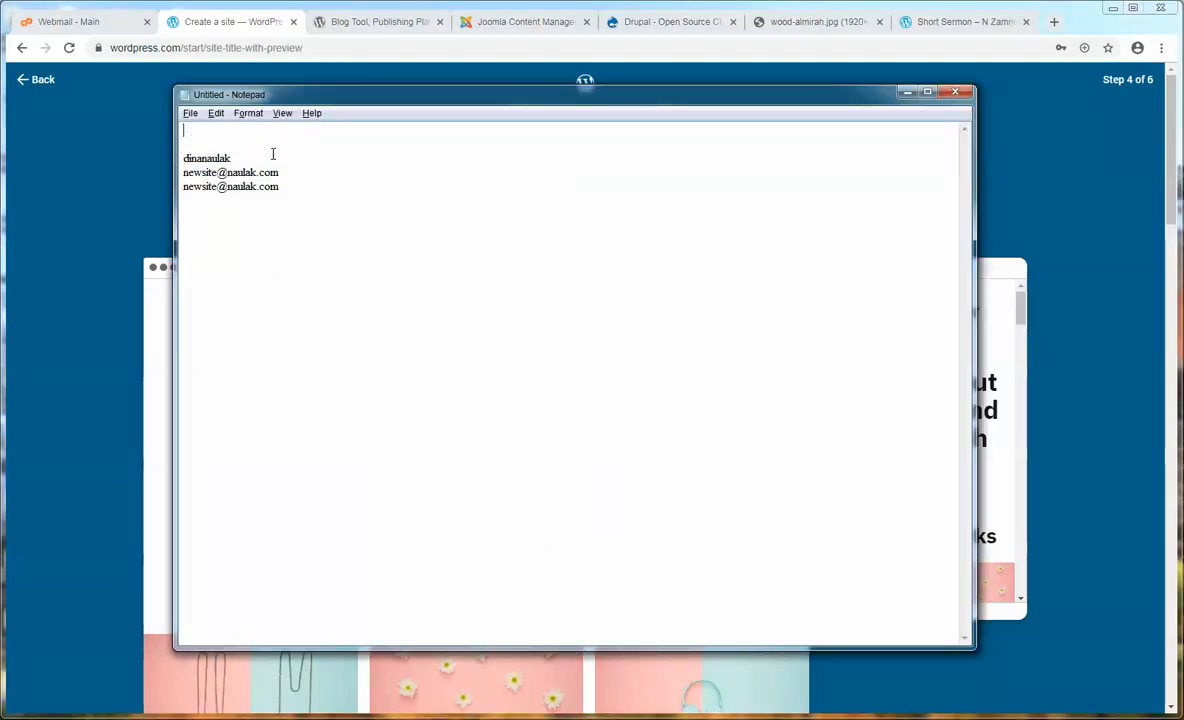
key(alt+Tab)
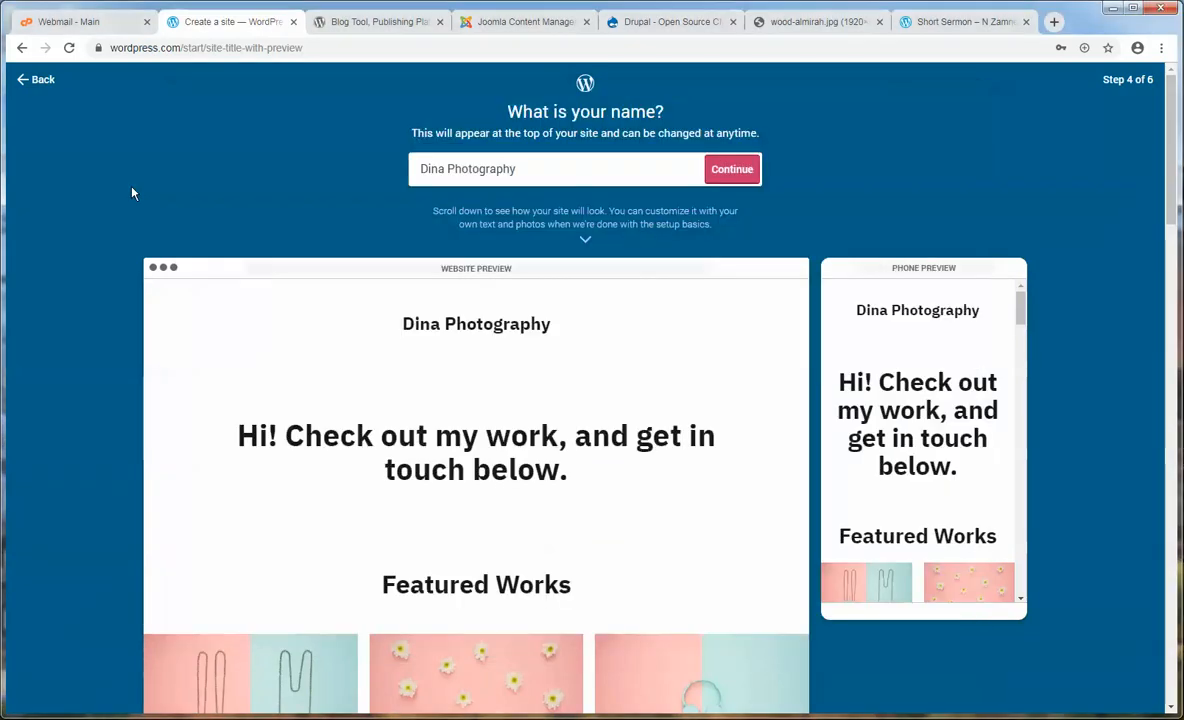
click(743, 172)
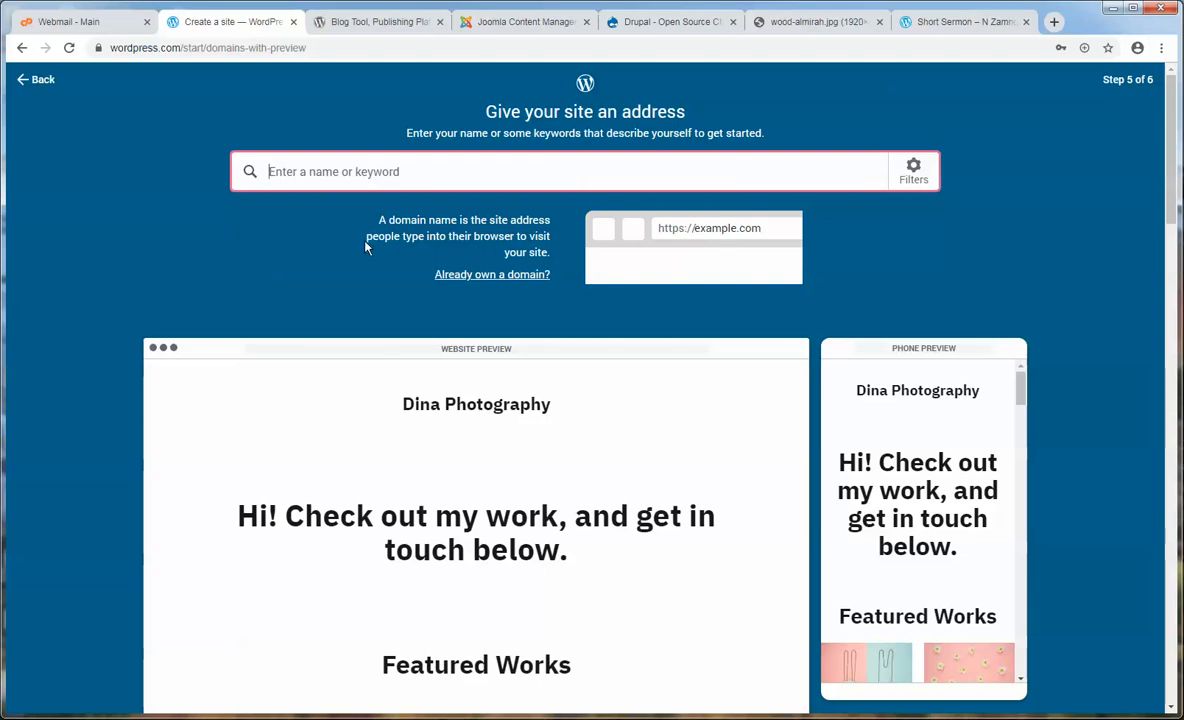
- Search addresses for 'dinaphotography', change it to the owner's username, and select the Free wordpress.com address
text(di)
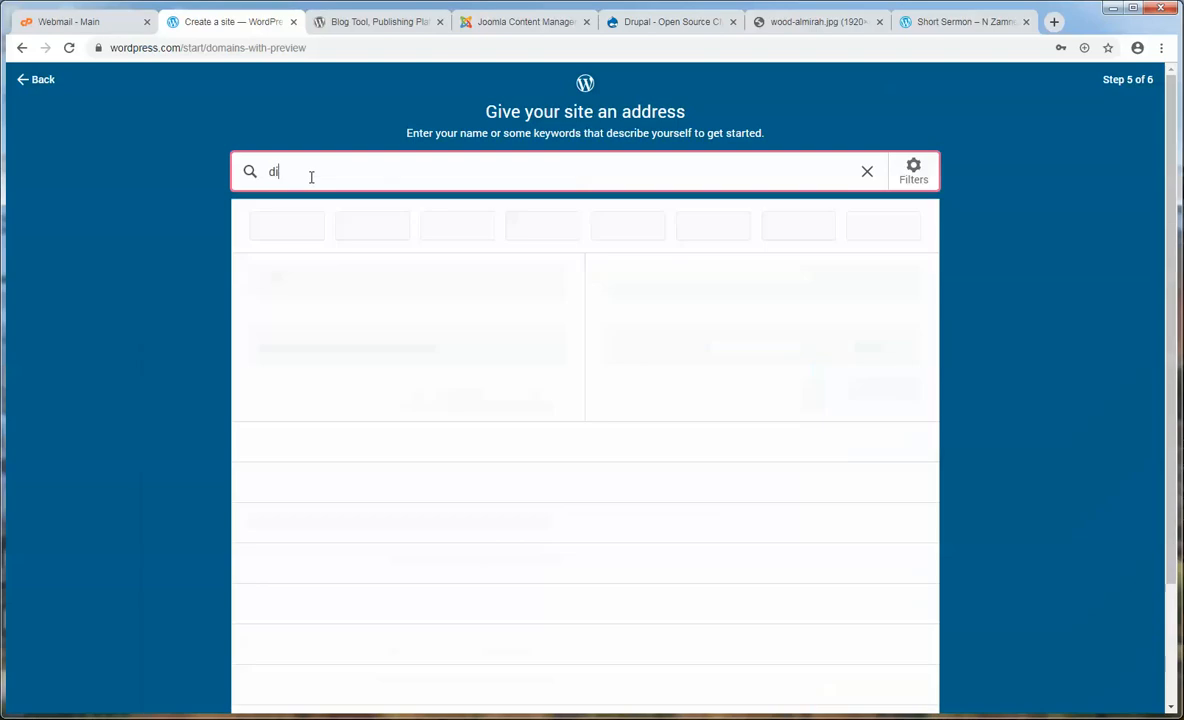
text(naphotograp)
key(BackSpace)
key(BackSpace)
key(BackSpace)
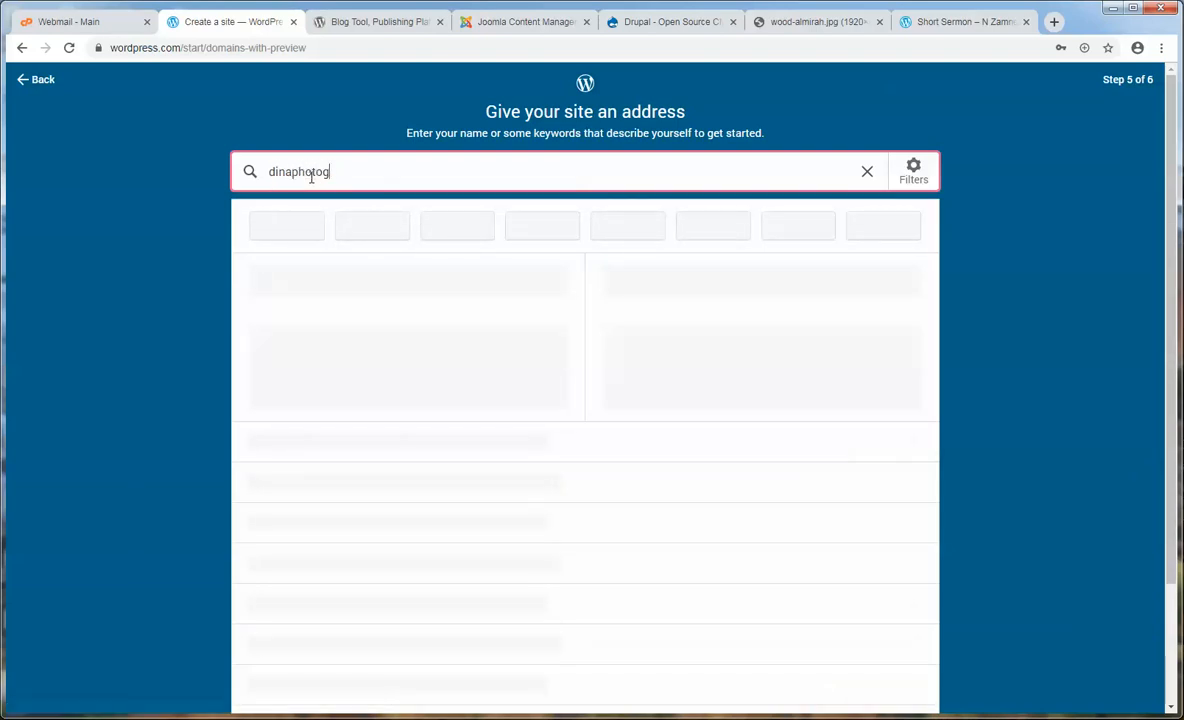
text(raphy)
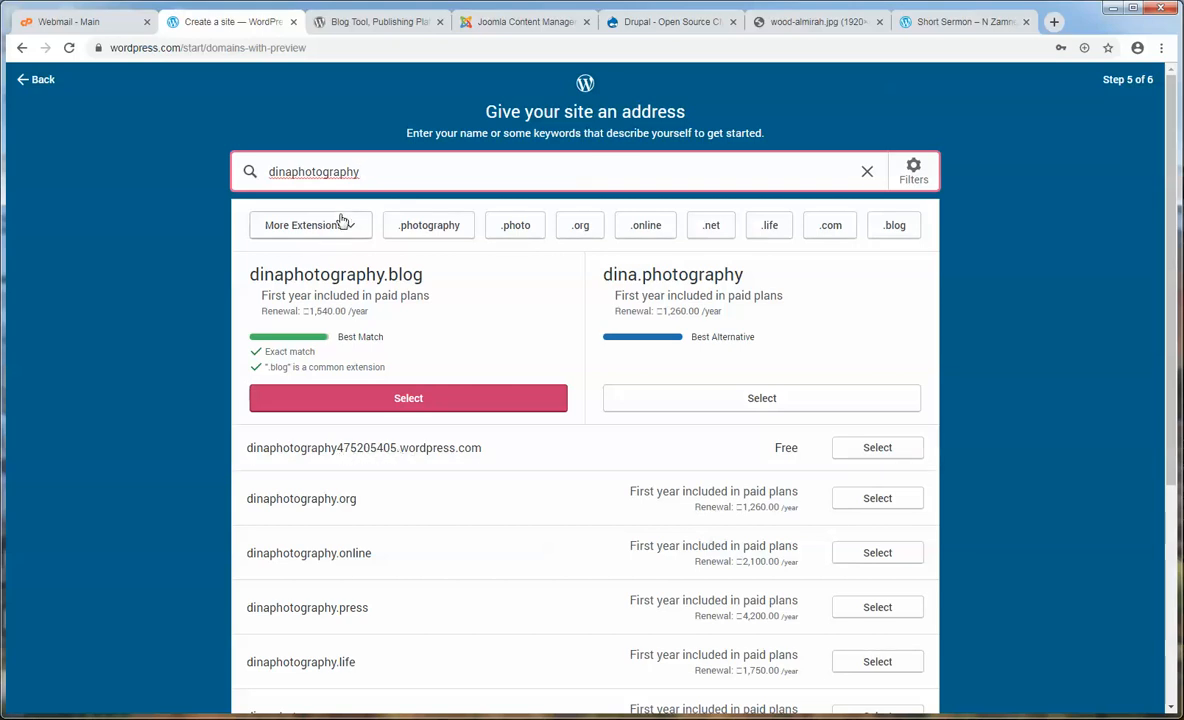
drag(289, 172, 382, 173)
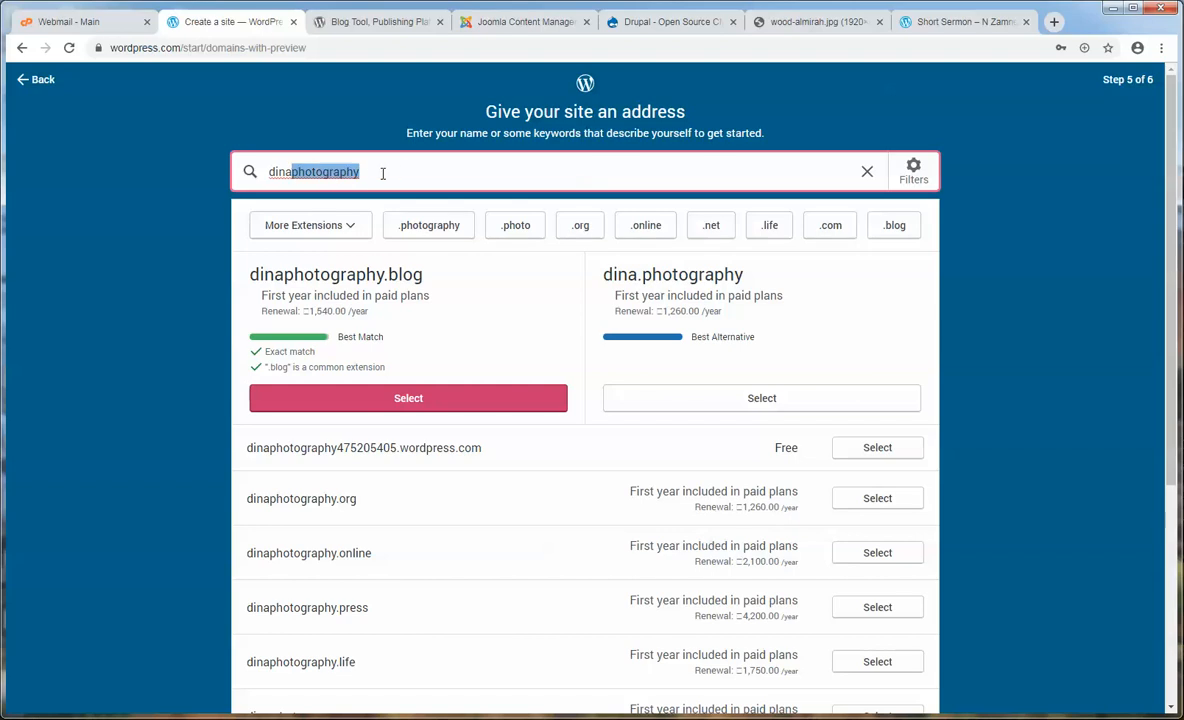
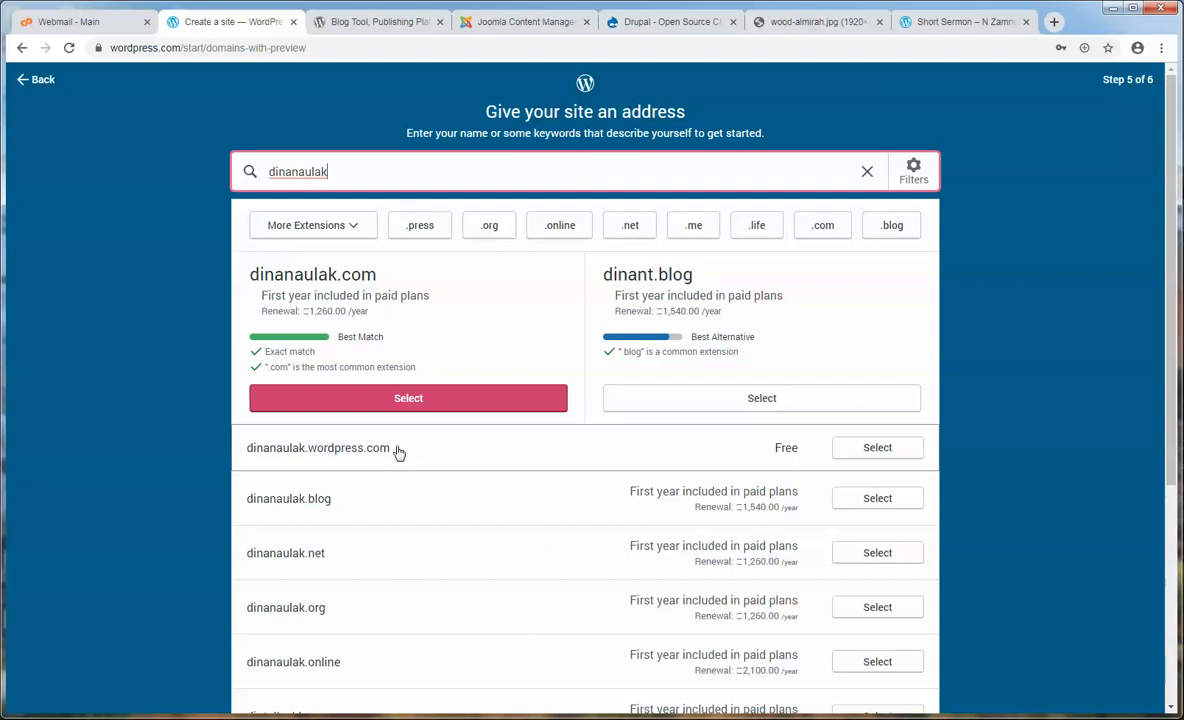
key(alt+Tab)
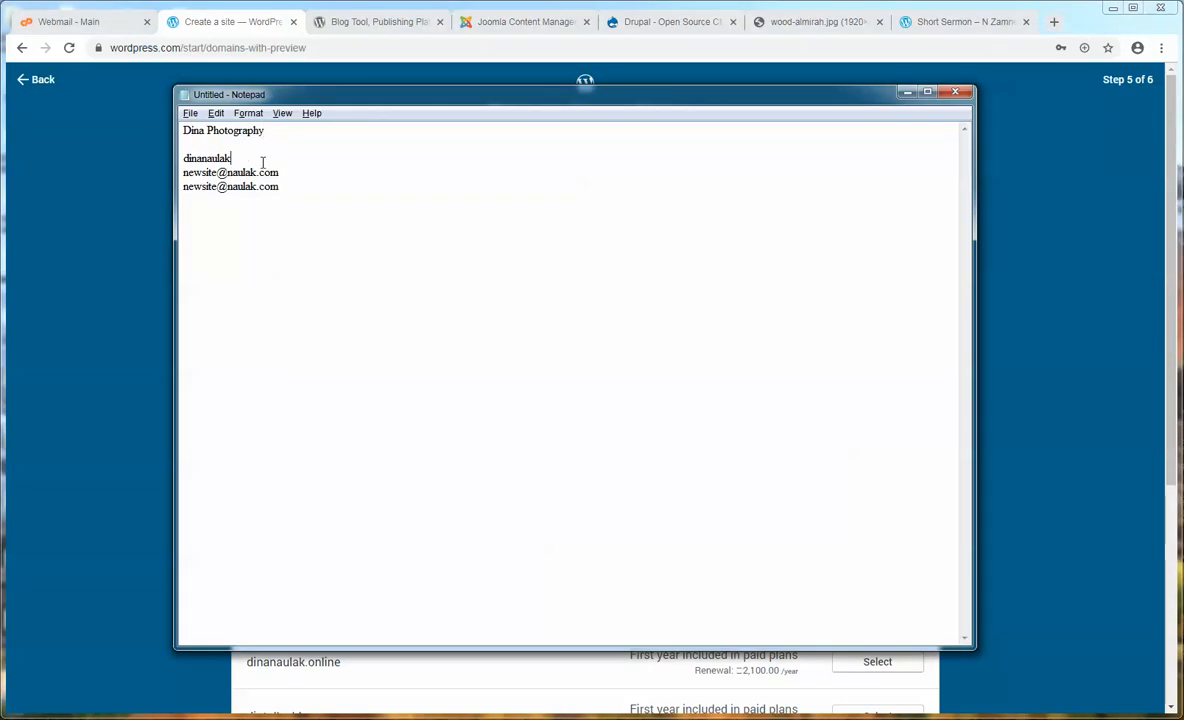
key(alt+Tab)
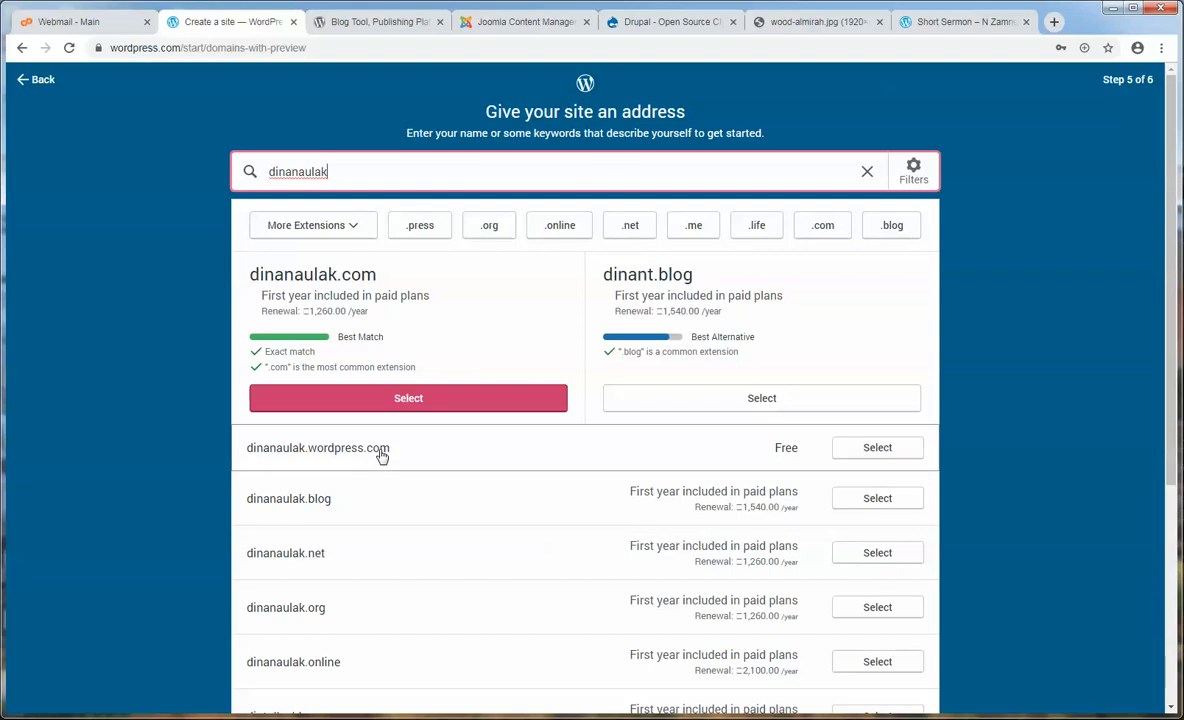
scroll(383, 505, down, 1)
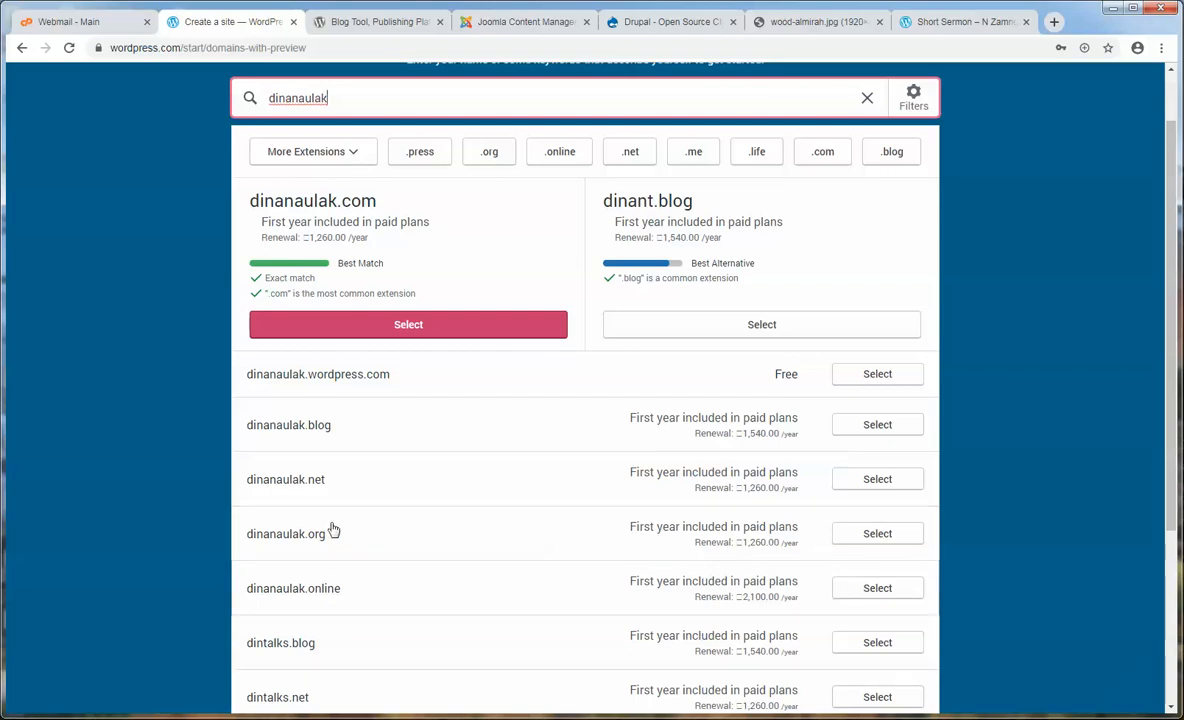
scroll(333, 426, up, 1)
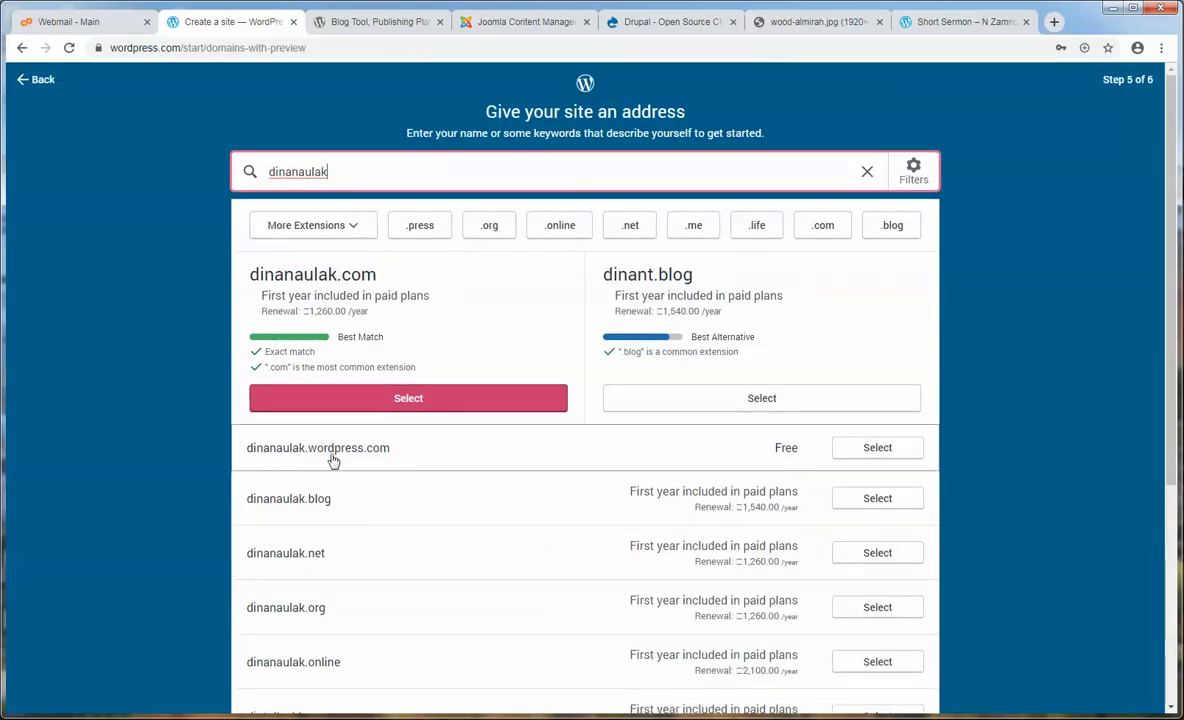
click(873, 449)
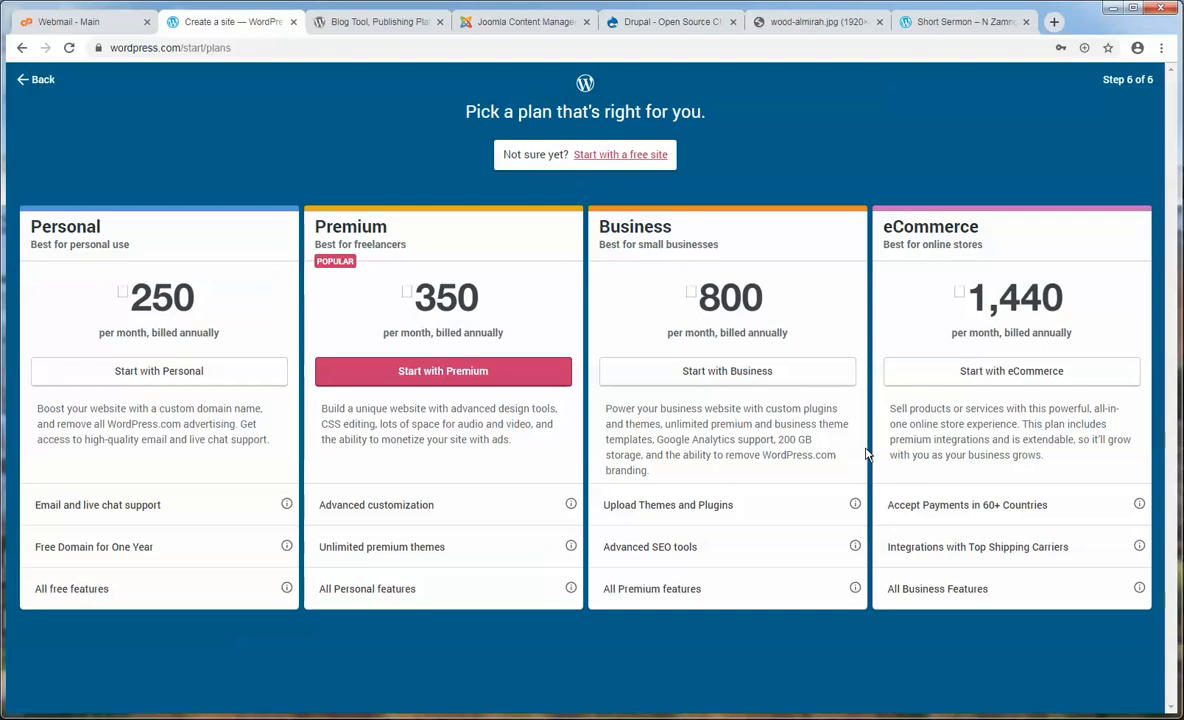
- Decline the paid plans by choosing 'Start with a free site'
mouse_move(238, 425)
mouse_down()
mouse_move(65, 422)
mouse_move(236, 426)
mouse_up()
click(66, 414)
click(235, 427)
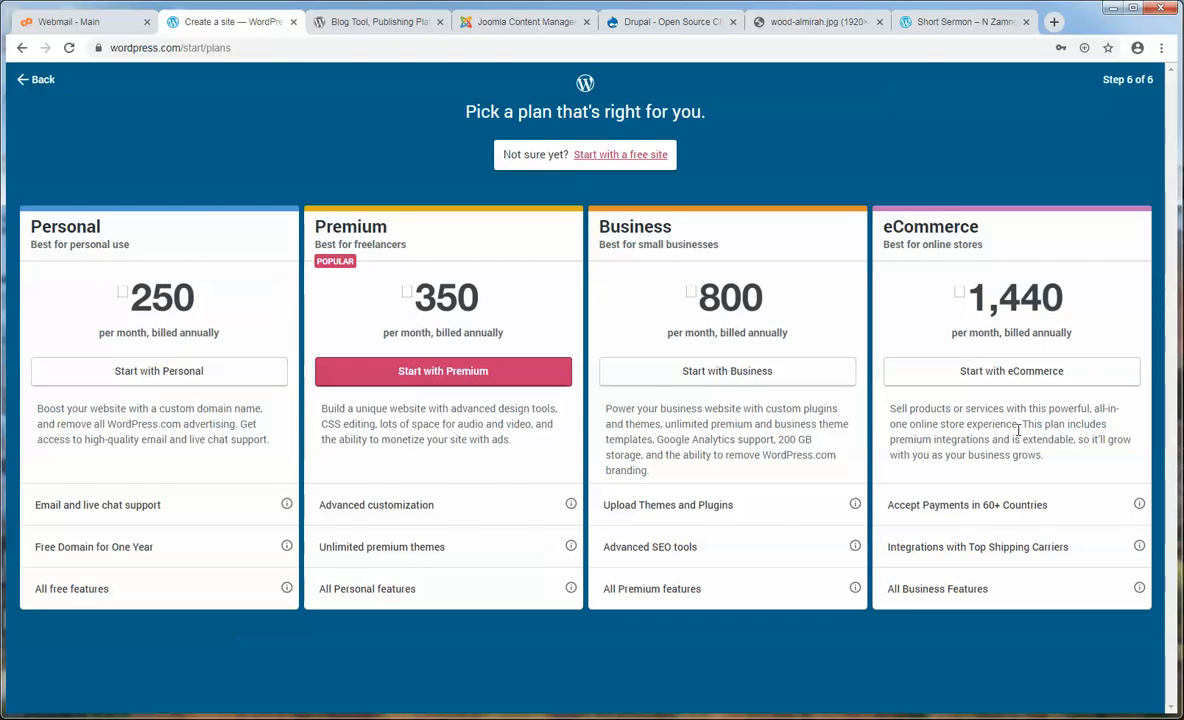
click(618, 156)
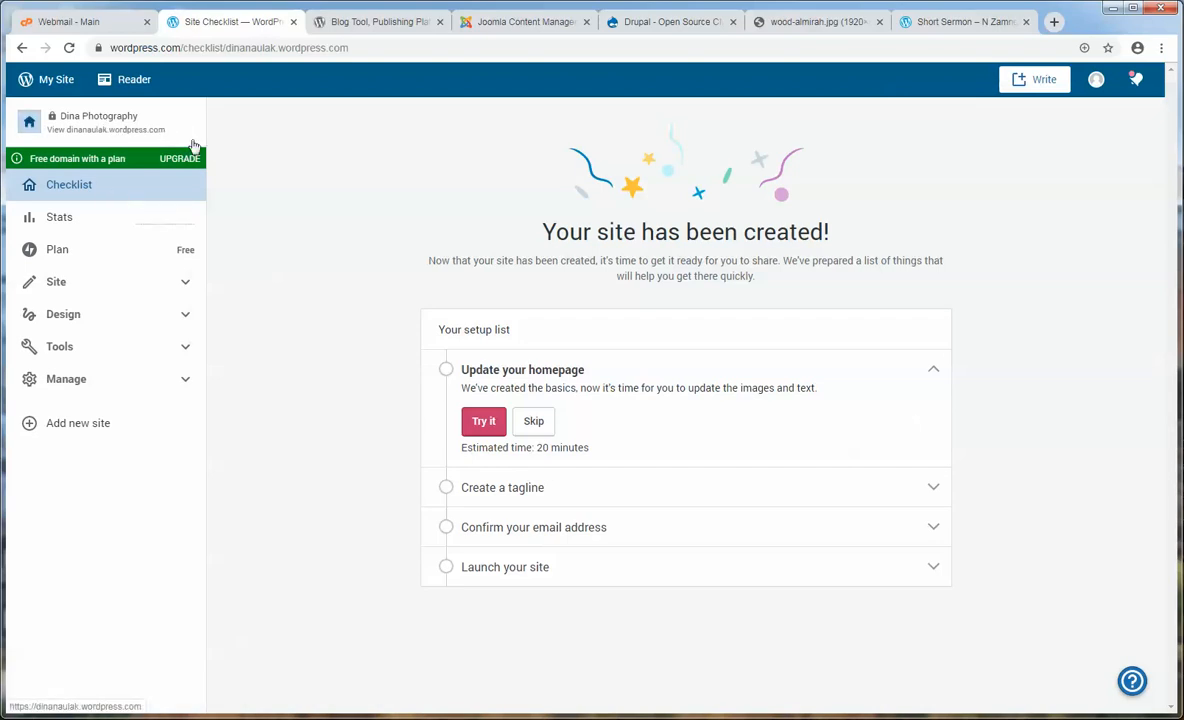
- Open the new Dina Photography site in another tab and look over its title
click(95, 128)
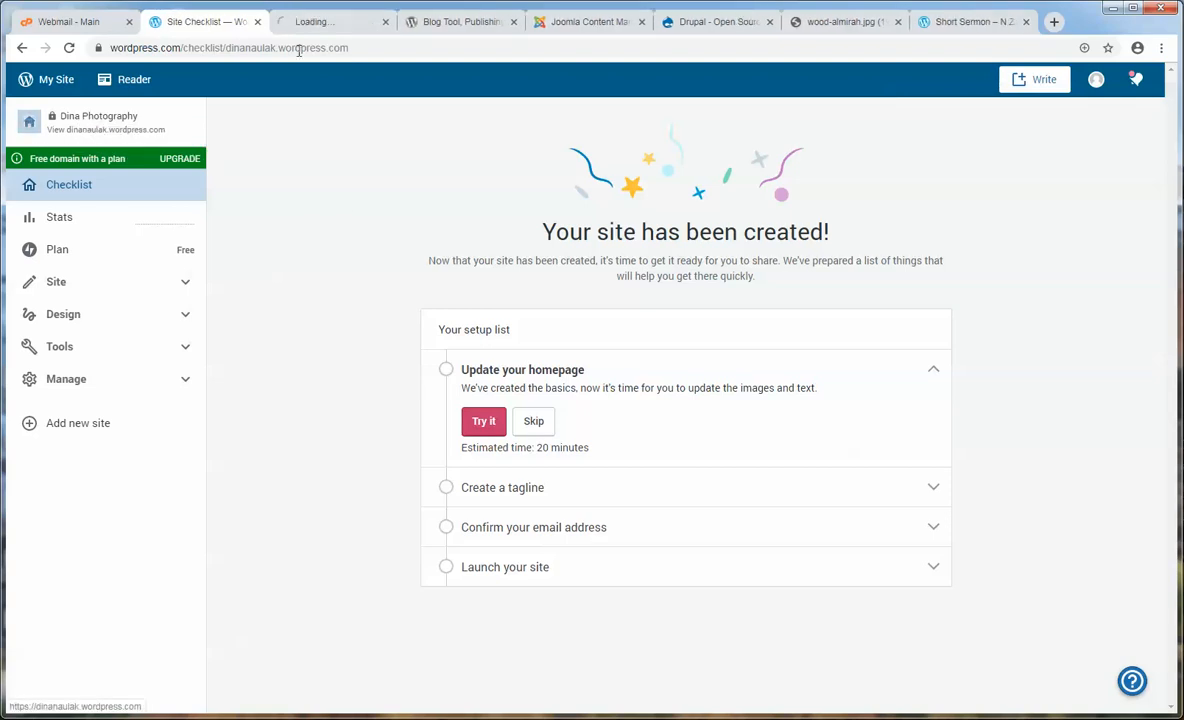
click(310, 21)
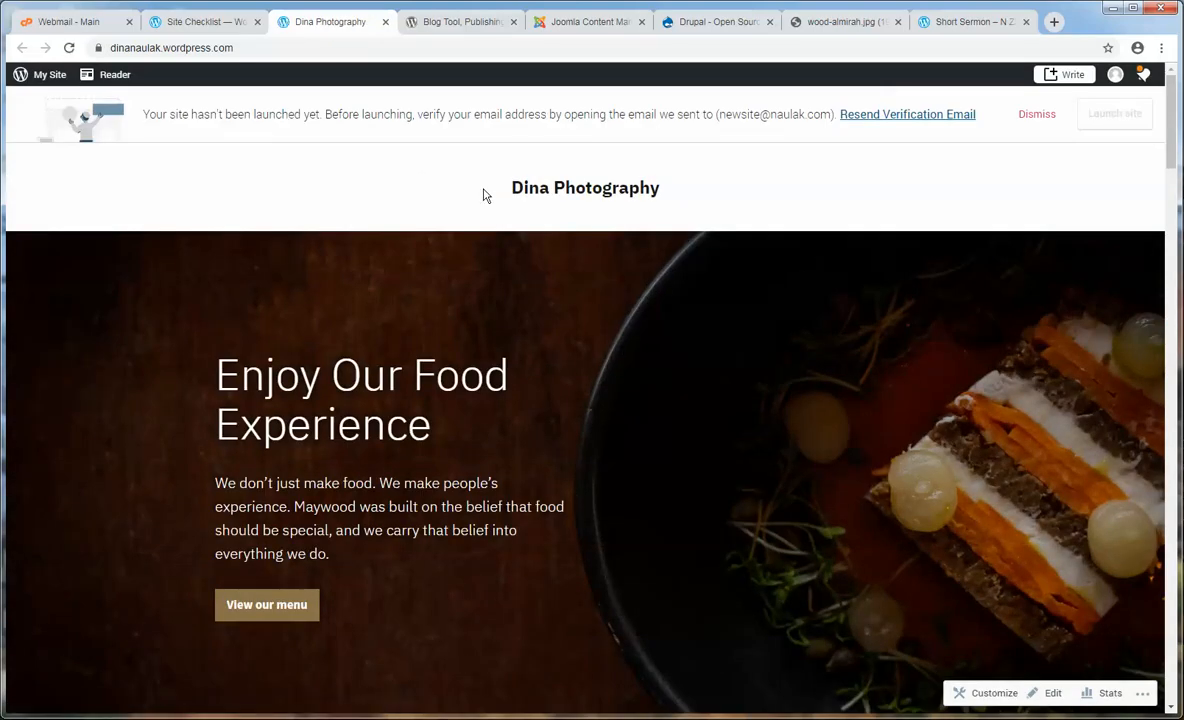
drag(484, 193, 737, 193)
click(740, 195)
scroll(814, 268, down, 5)
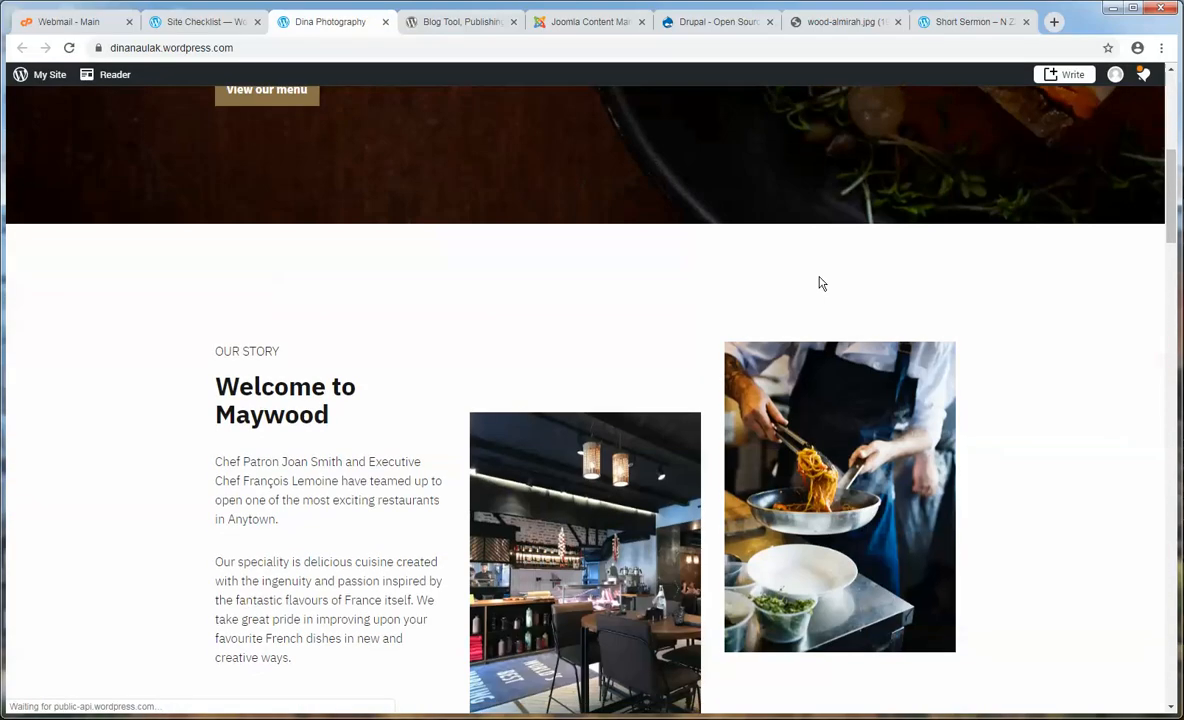
scroll(818, 284, up, 5)
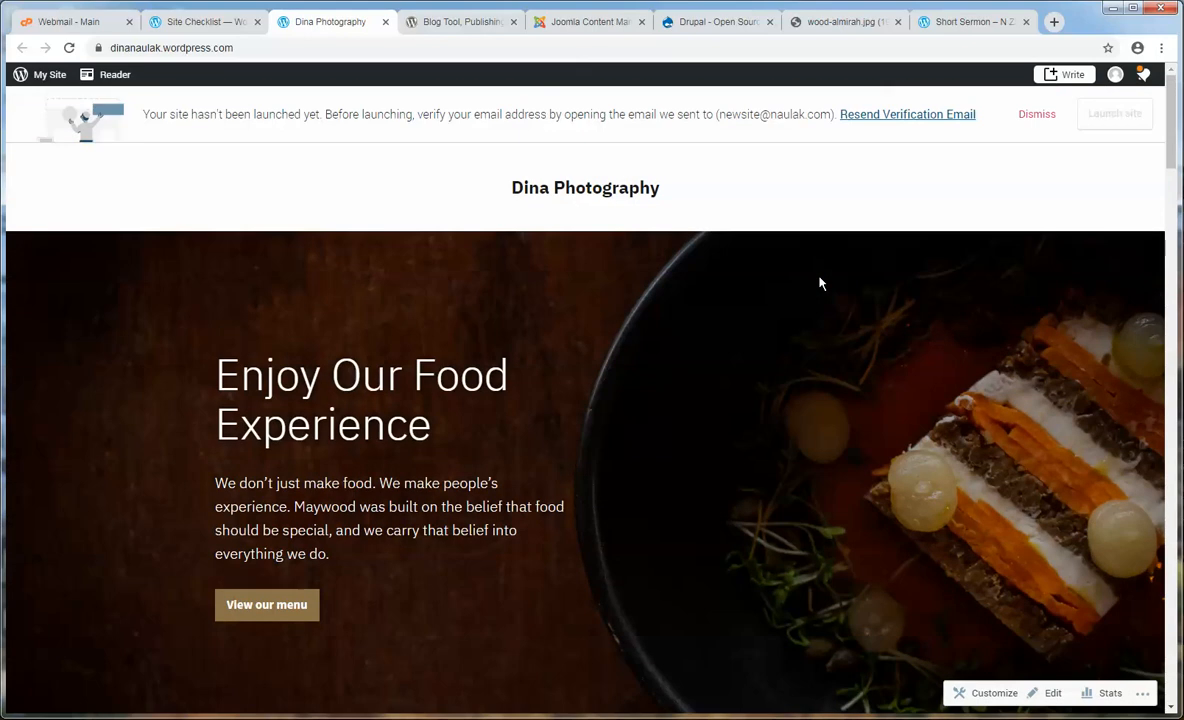
- Highlight the e-mail verification notice and its address, then switch to the webmail inbox
drag(147, 115, 832, 115)
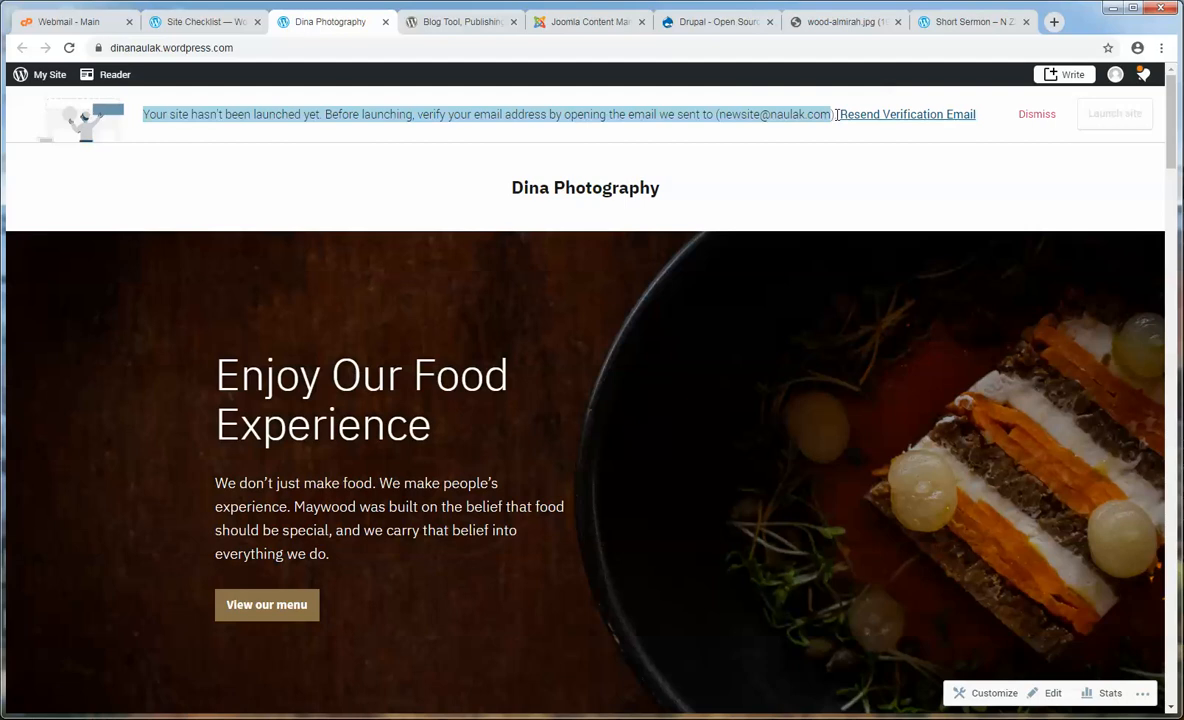
click(836, 115)
drag(831, 115, 724, 116)
click(718, 114)
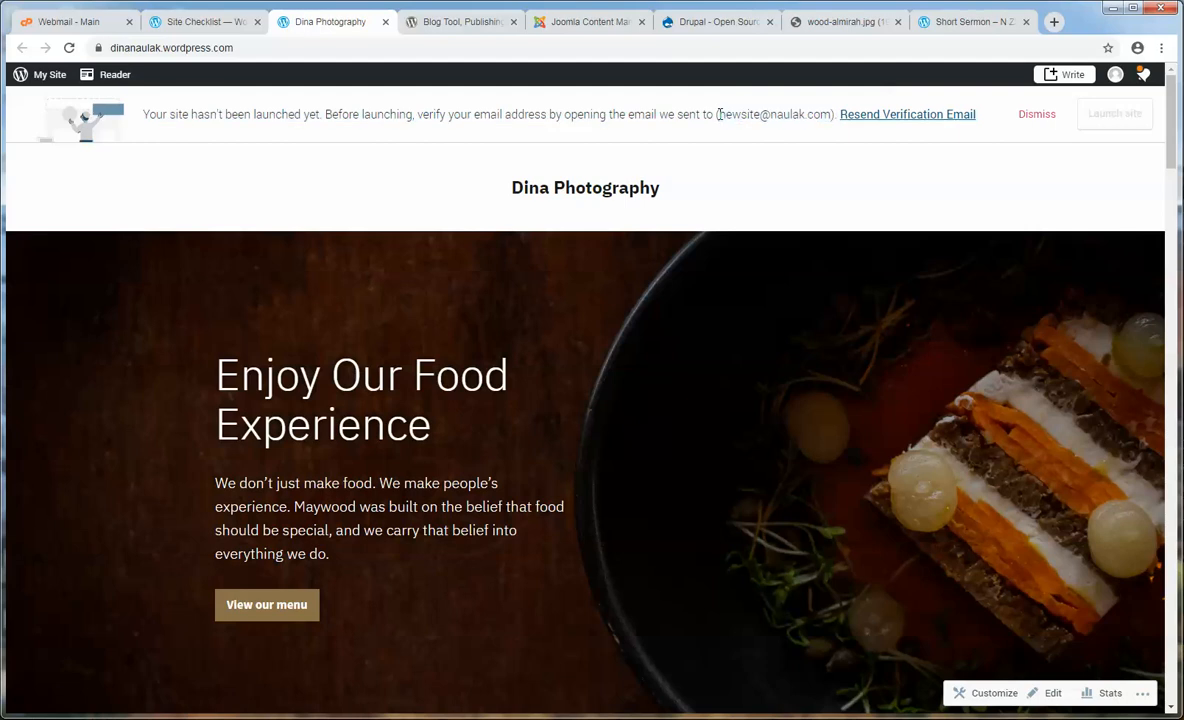
drag(836, 114, 168, 117)
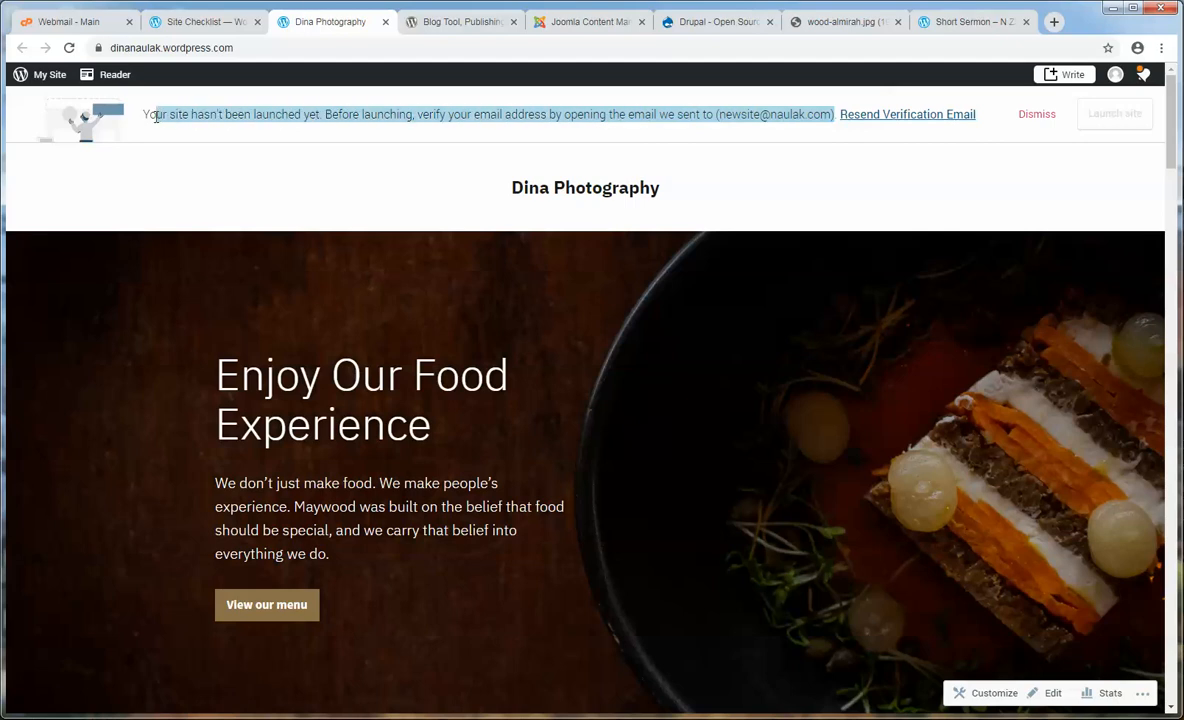
click(156, 117)
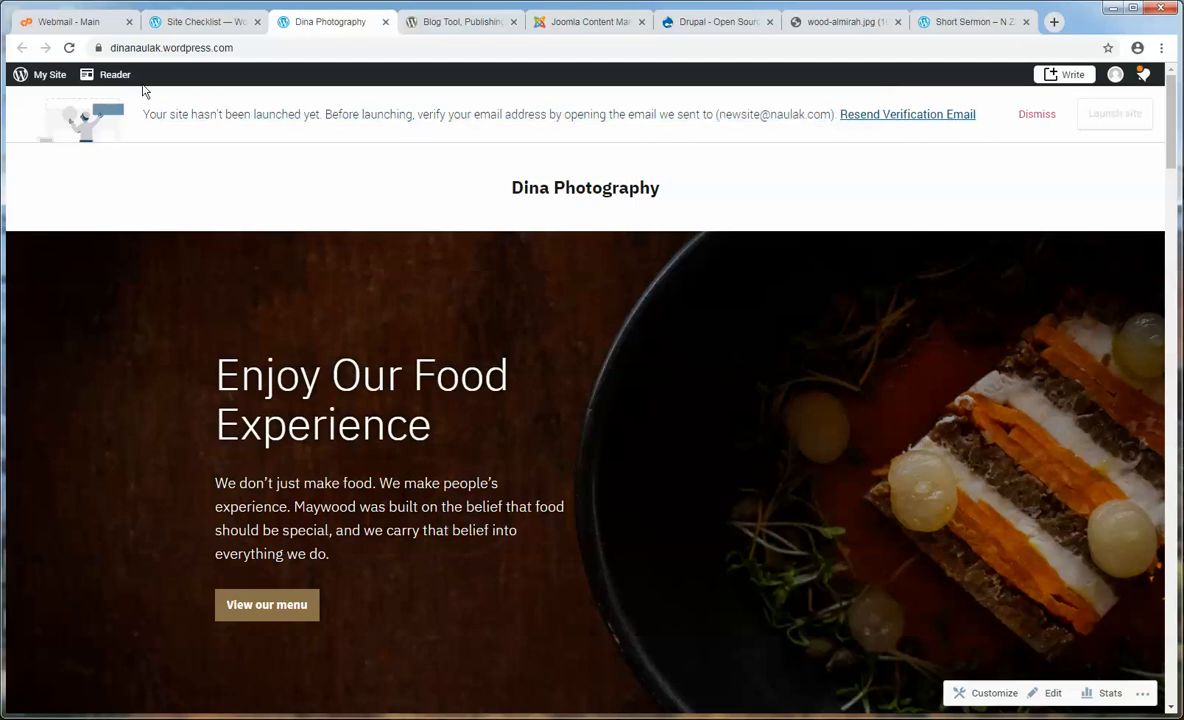
click(78, 22)
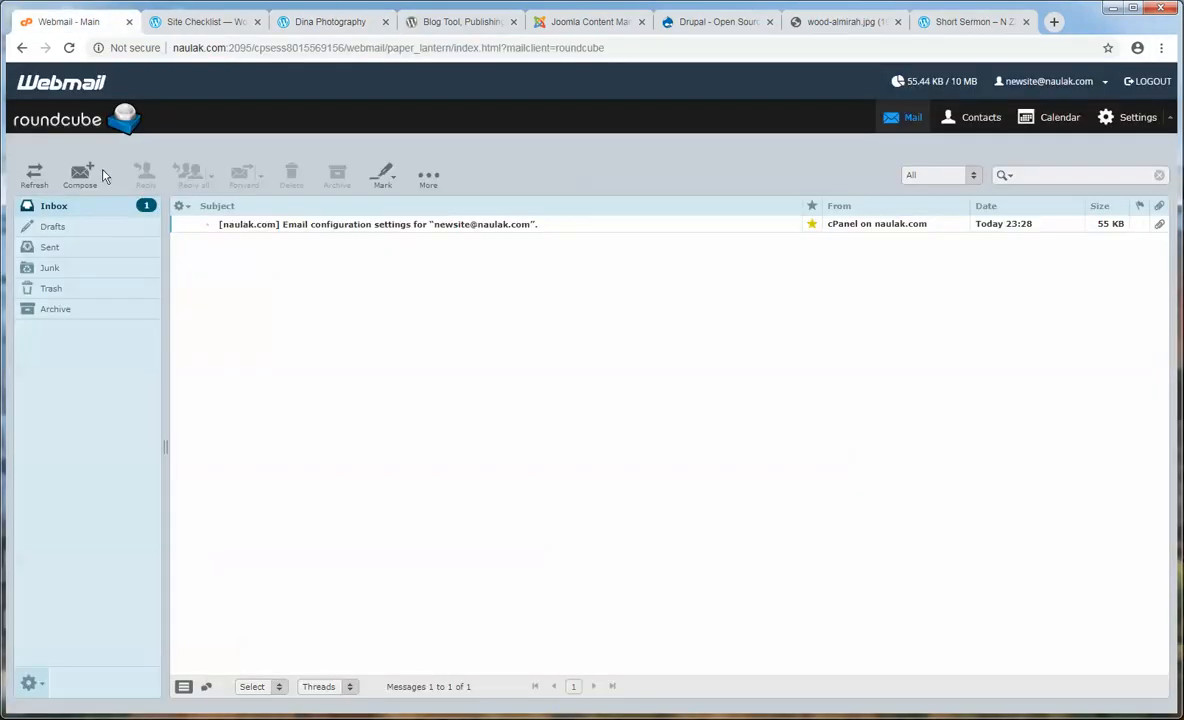
- Refresh the inbox, open the WordPress activation message in Junk, and click 'Click here to Confirm Now'
click(34, 180)
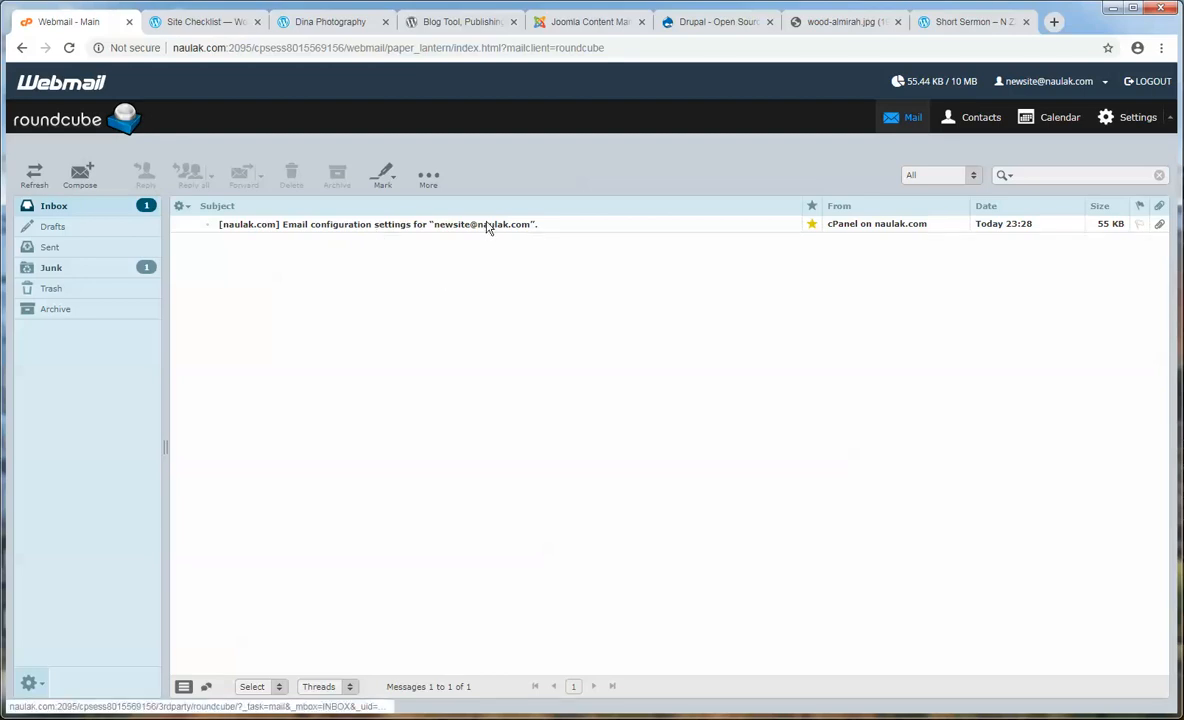
click(88, 272)
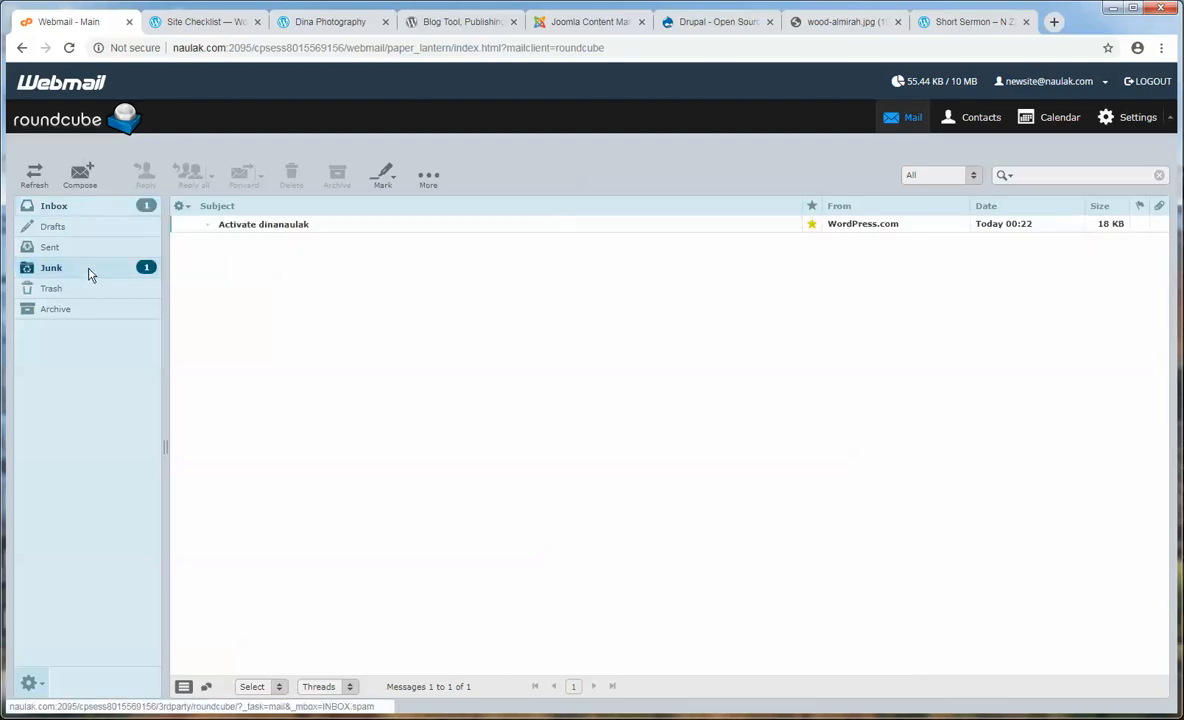
double_click(285, 226)
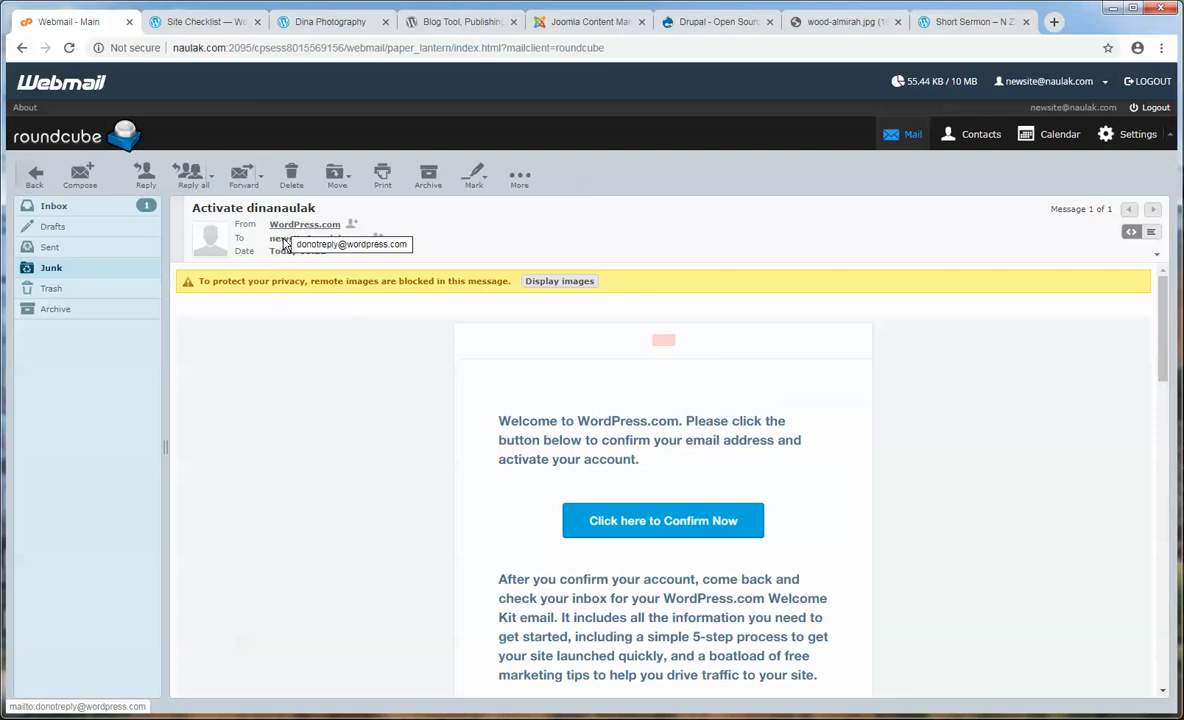
scroll(279, 413, down, 1)
scroll(279, 413, down, 1)
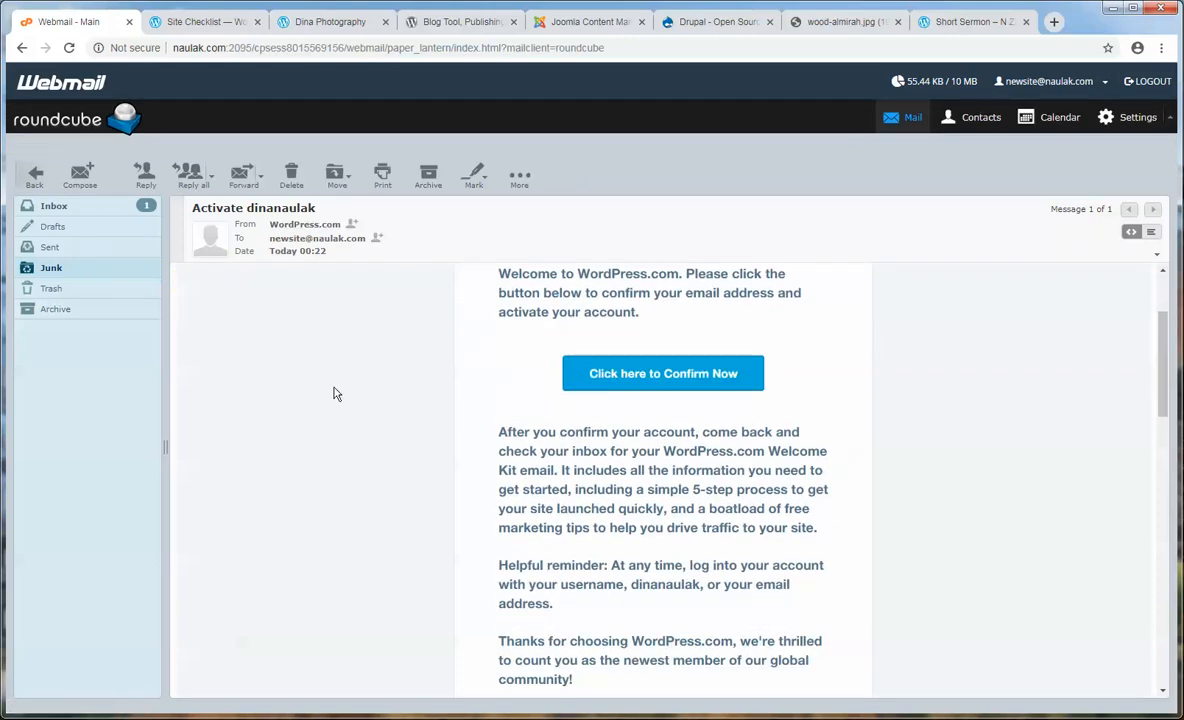
click(590, 376)
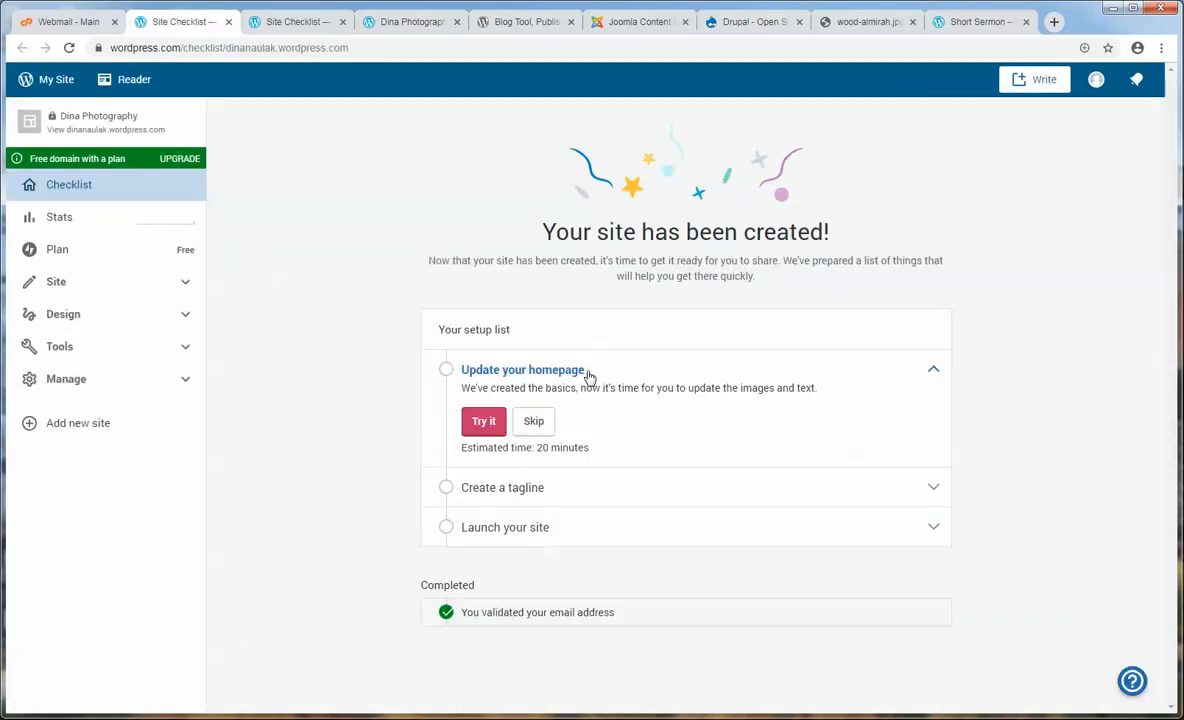
- Launch Dina Photography on its free wordpress.com address, skipping the domain purchase and paid plan
click(517, 25)
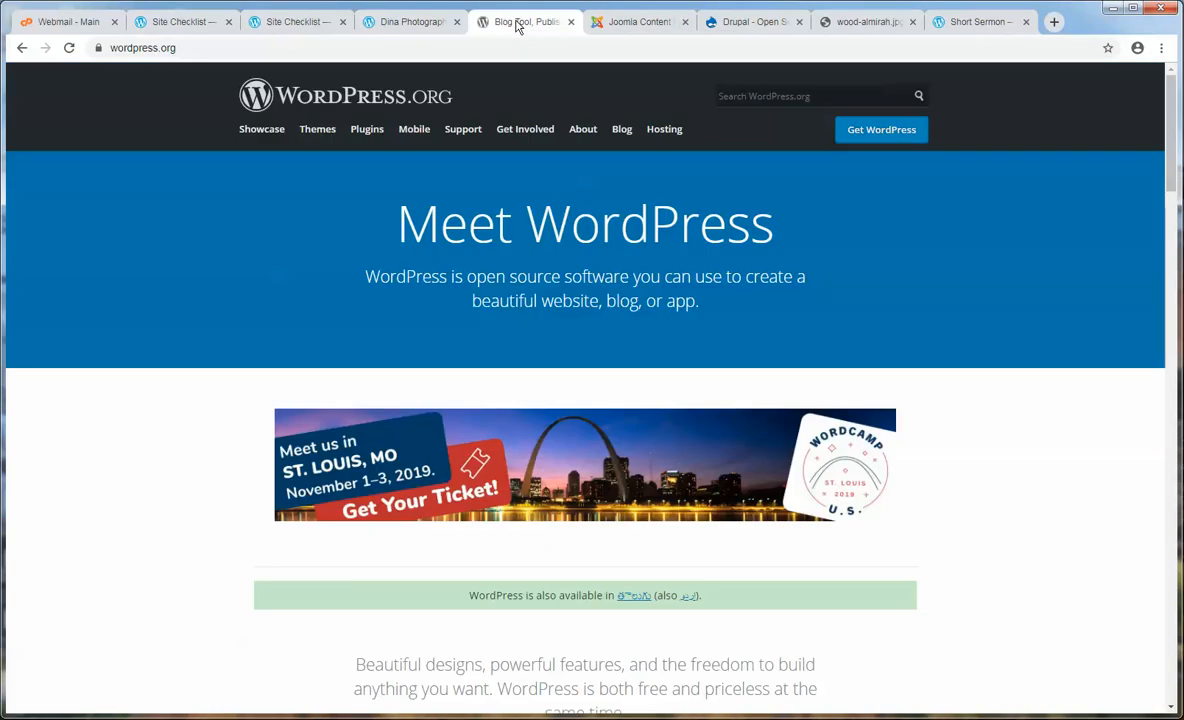
click(405, 22)
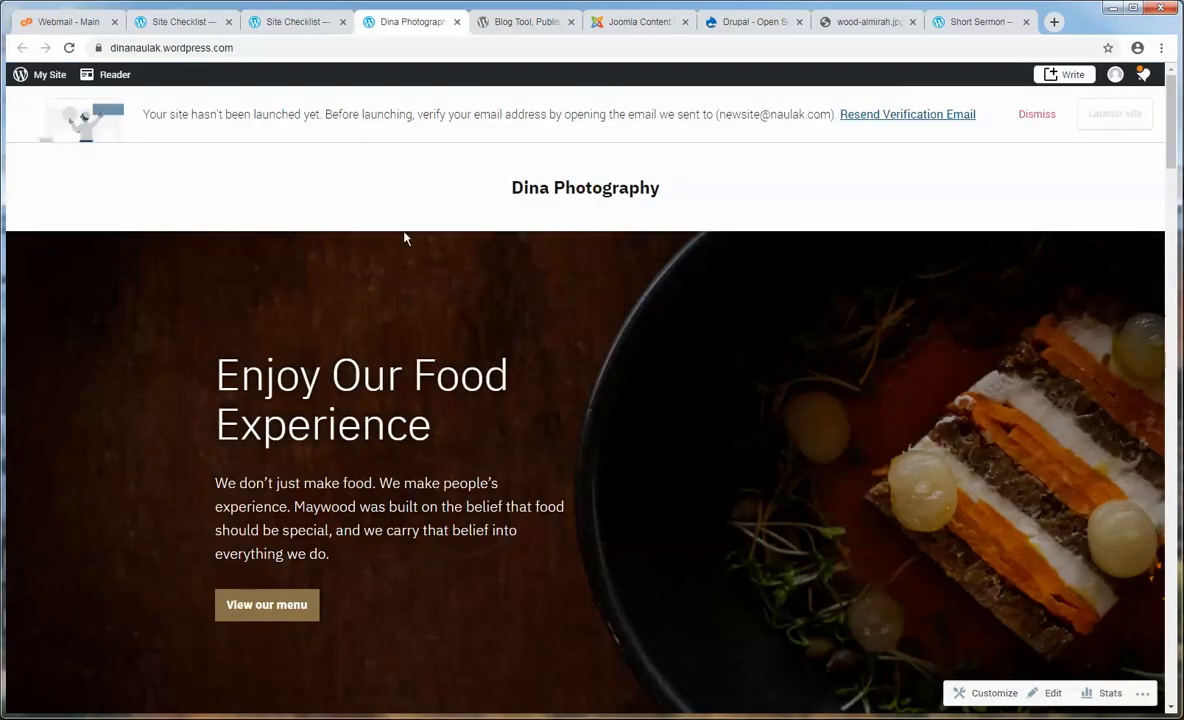
click(69, 47)
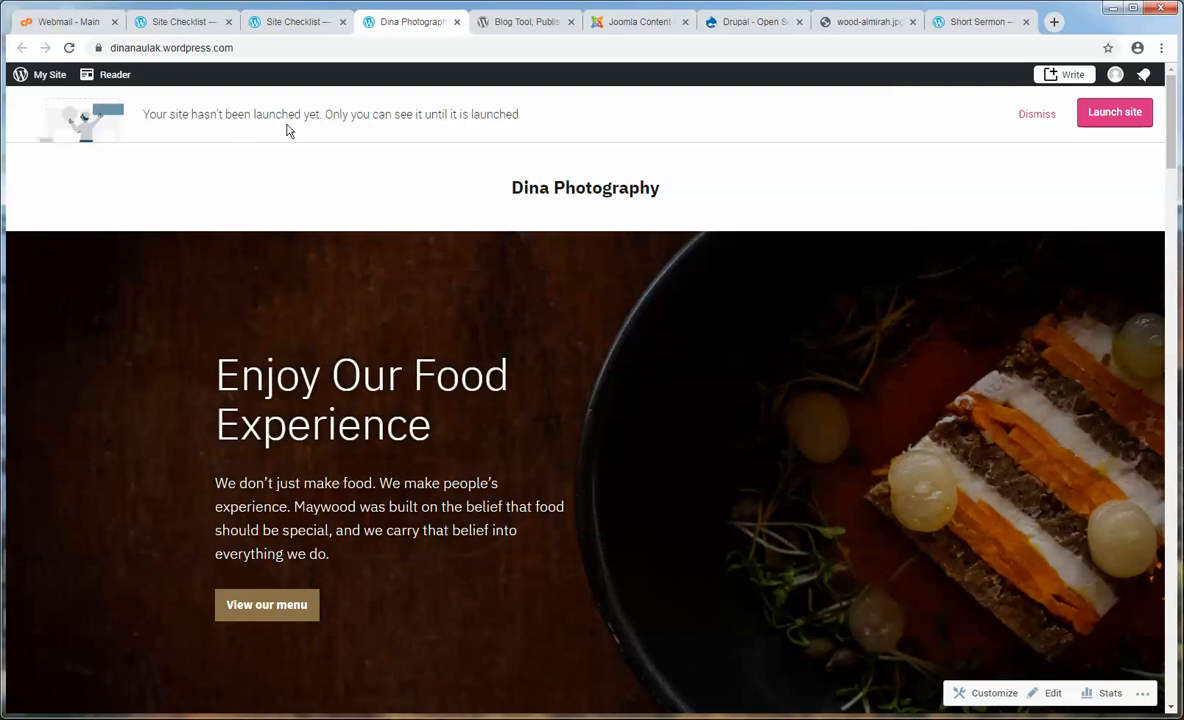
click(1112, 115)
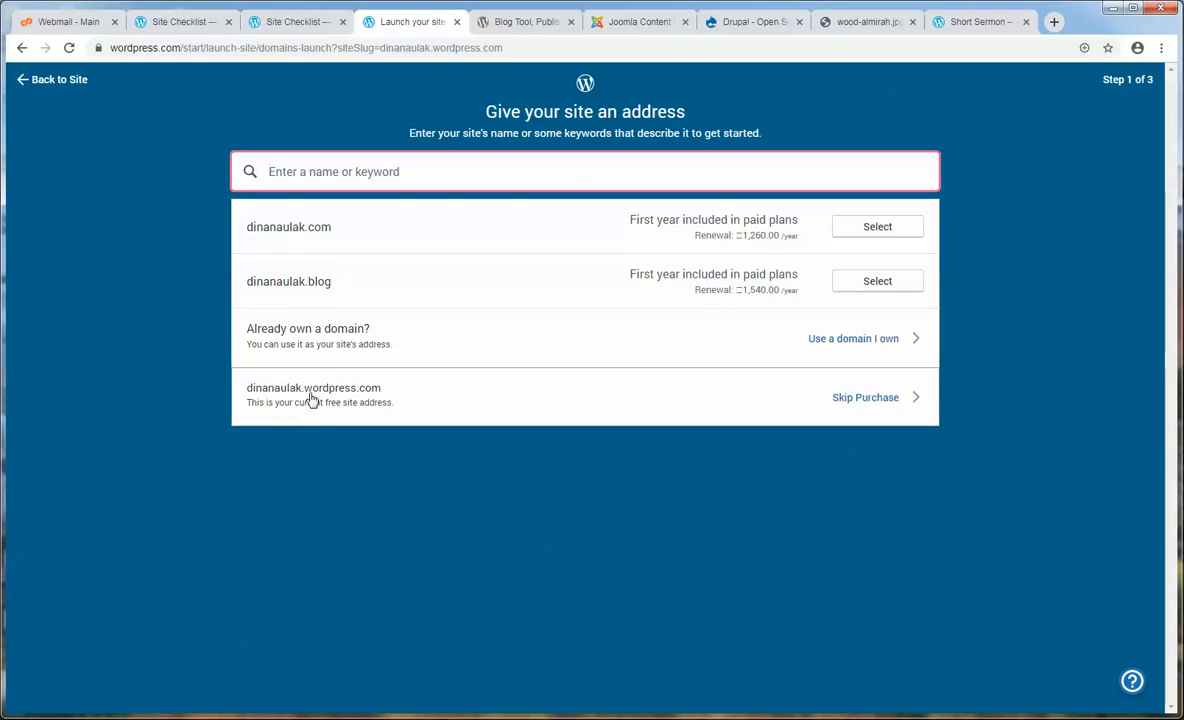
click(862, 398)
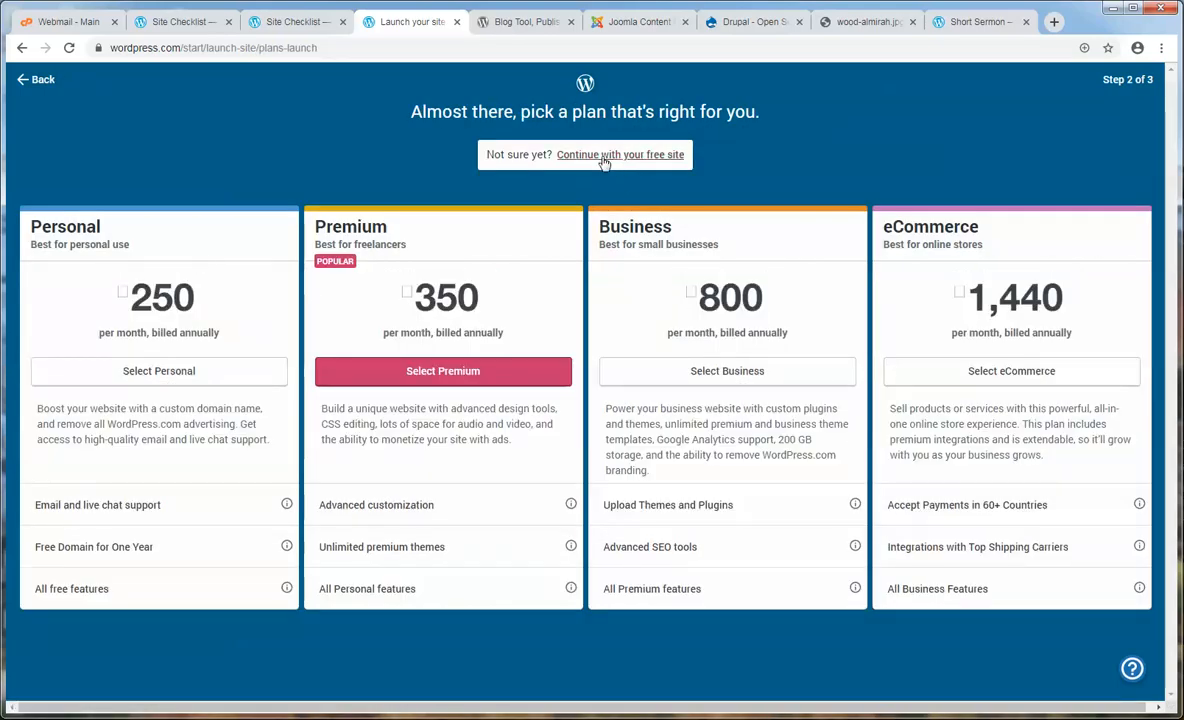
click(604, 160)
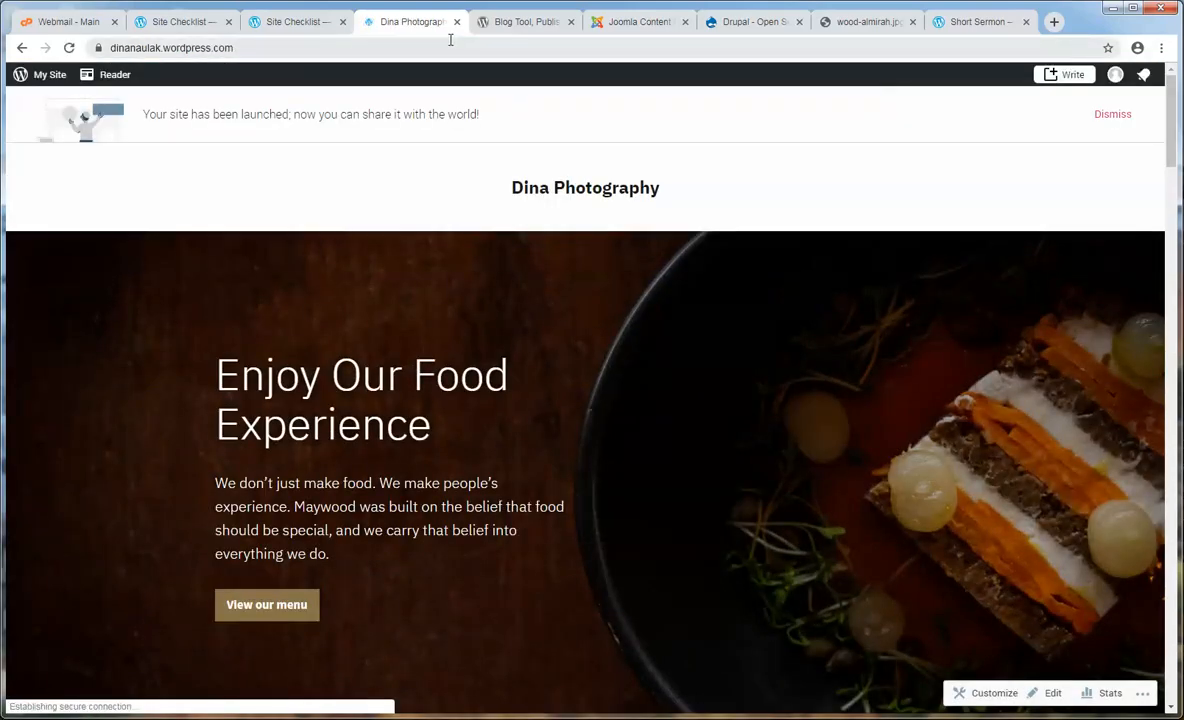
- Dismiss the site-launched notice and check the homepage header with the Dina Photography title
click(1112, 114)
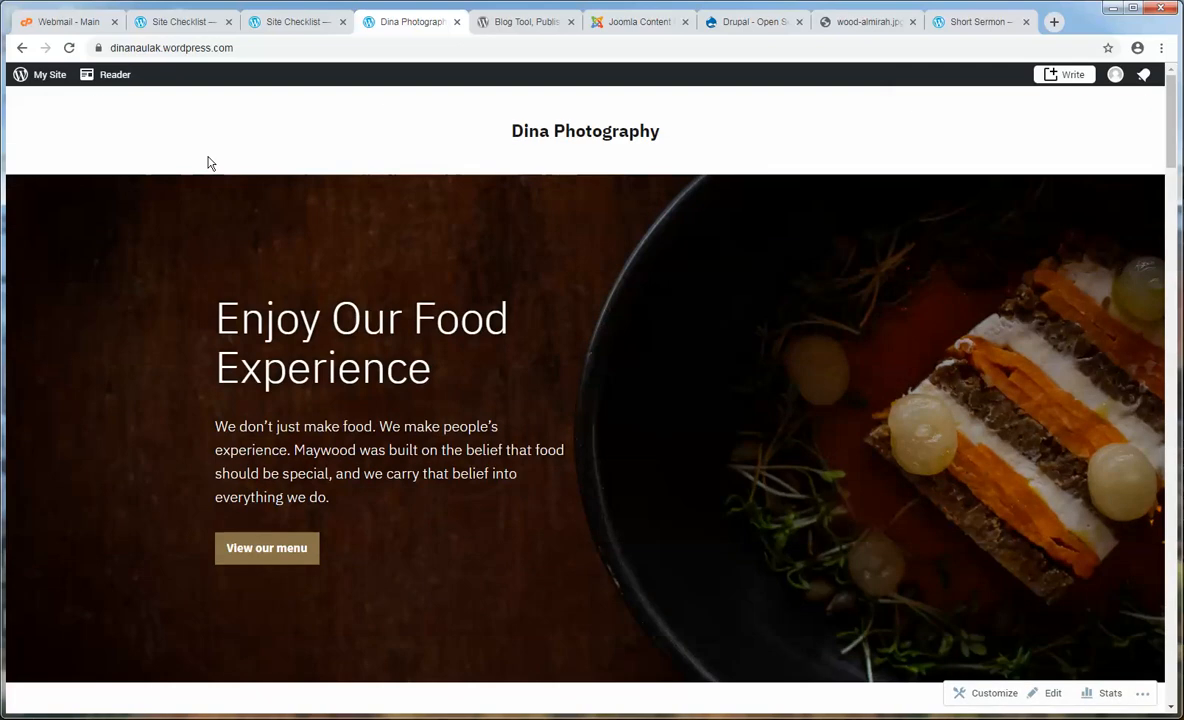
scroll(356, 137, down, 4)
scroll(356, 137, down, 15)
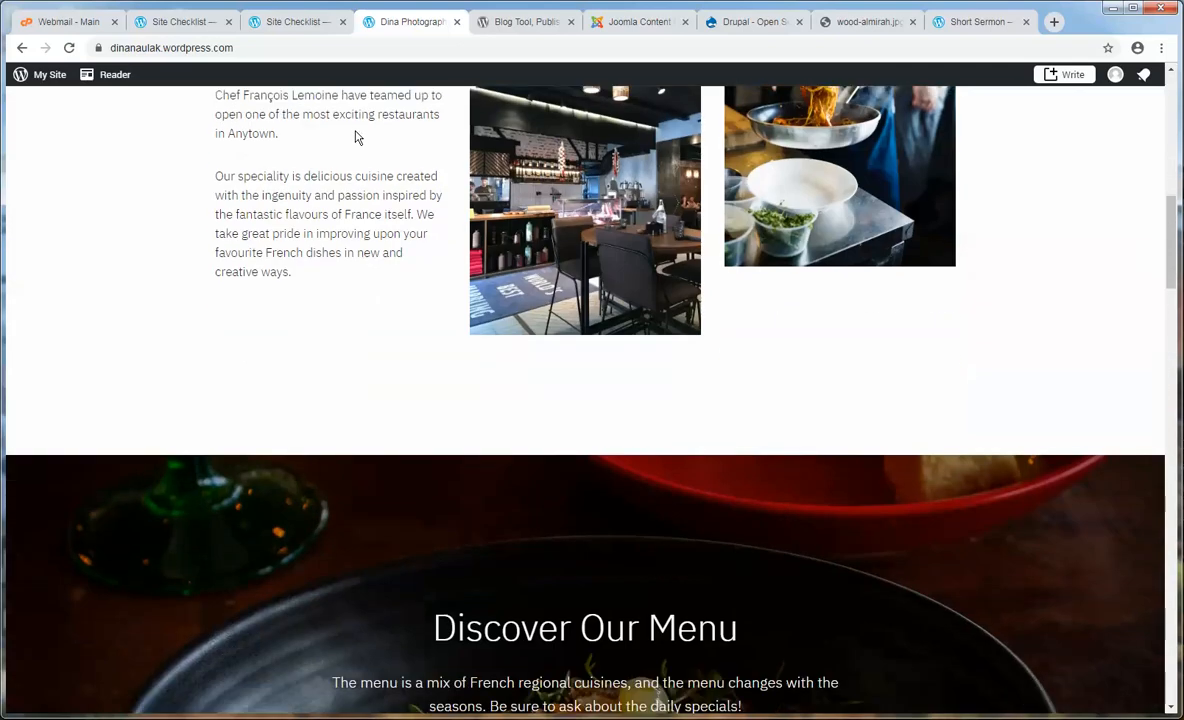
scroll(394, 273, down, 10)
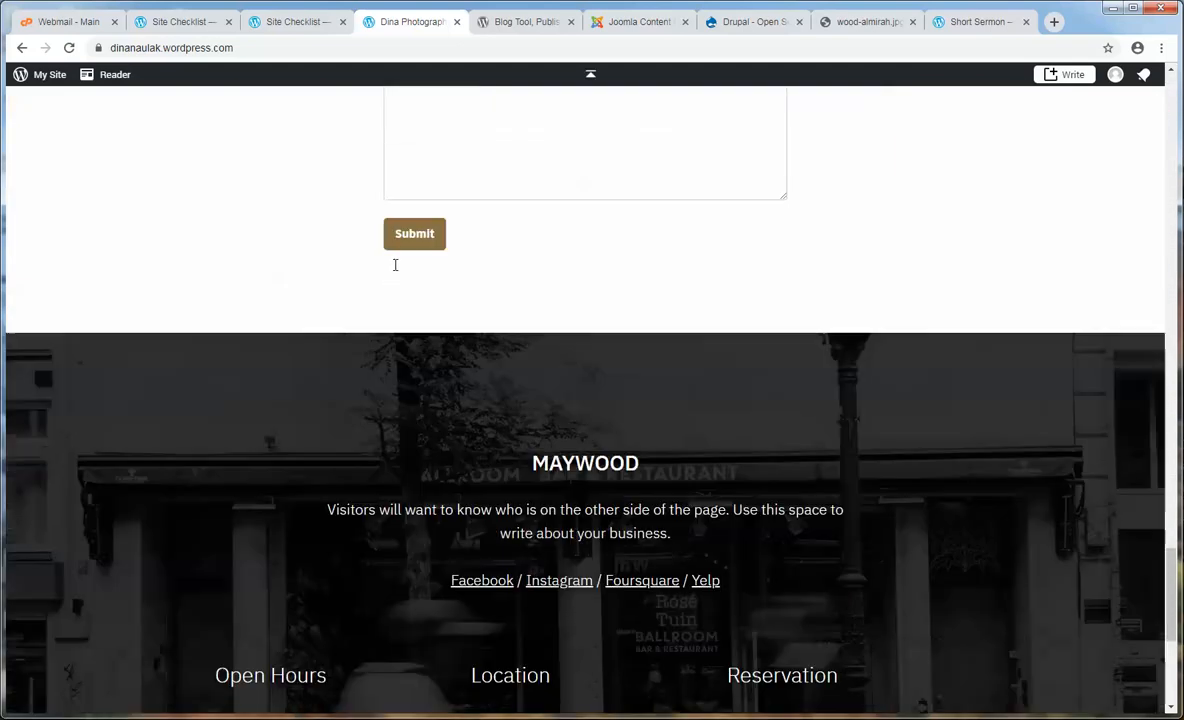
scroll(396, 262, up, 15)
scroll(395, 261, up, 14)
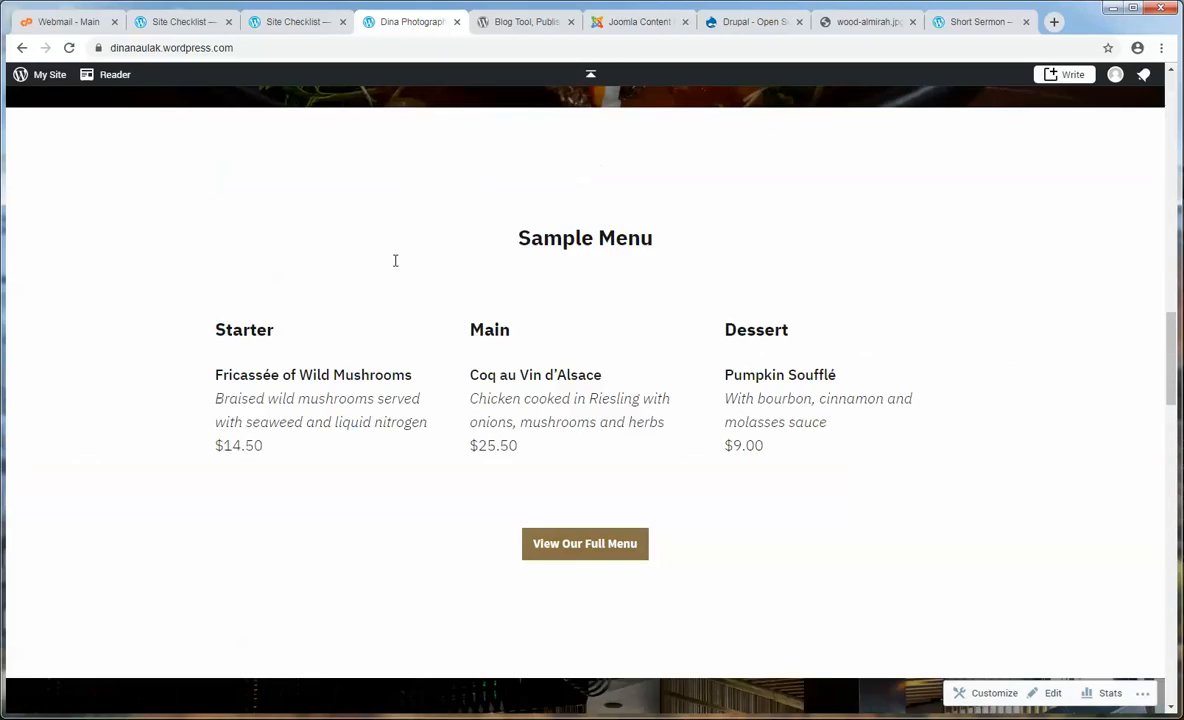
scroll(395, 260, up, 2)
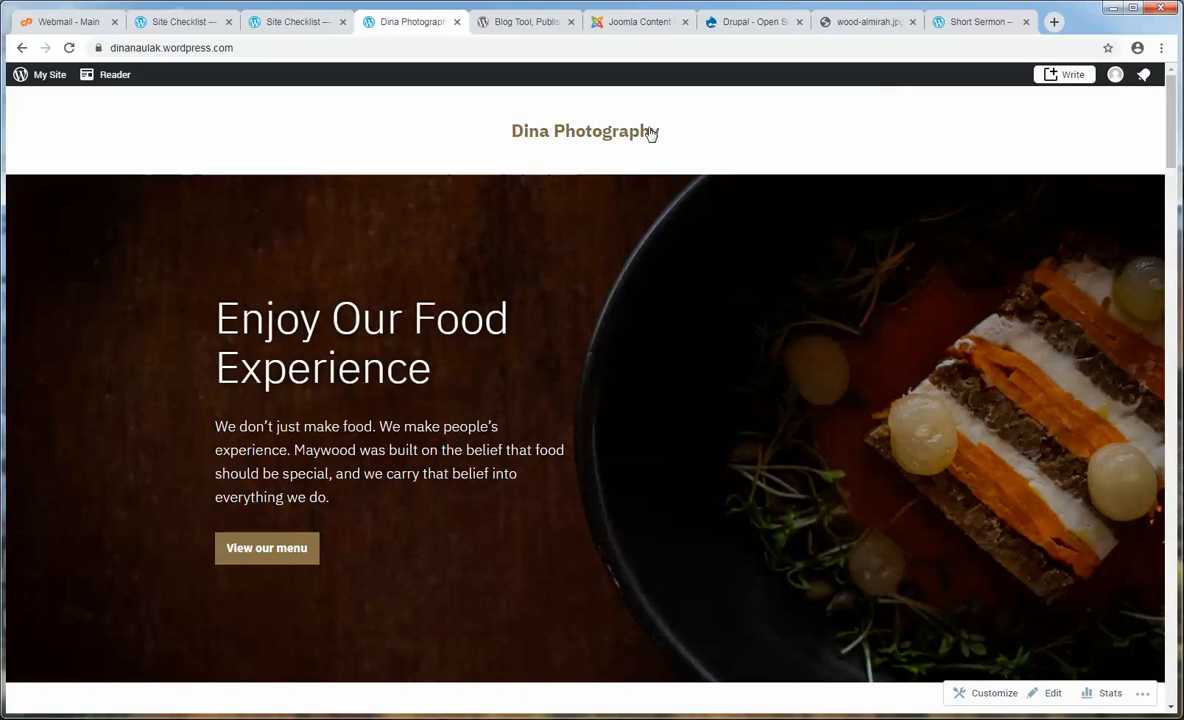
drag(648, 127, 411, 140)
click(411, 140)
- Scroll the homepage from 'Enjoy Our Food Experience' down to the 'Book Your Table' footer form
scroll(372, 410, down, 5)
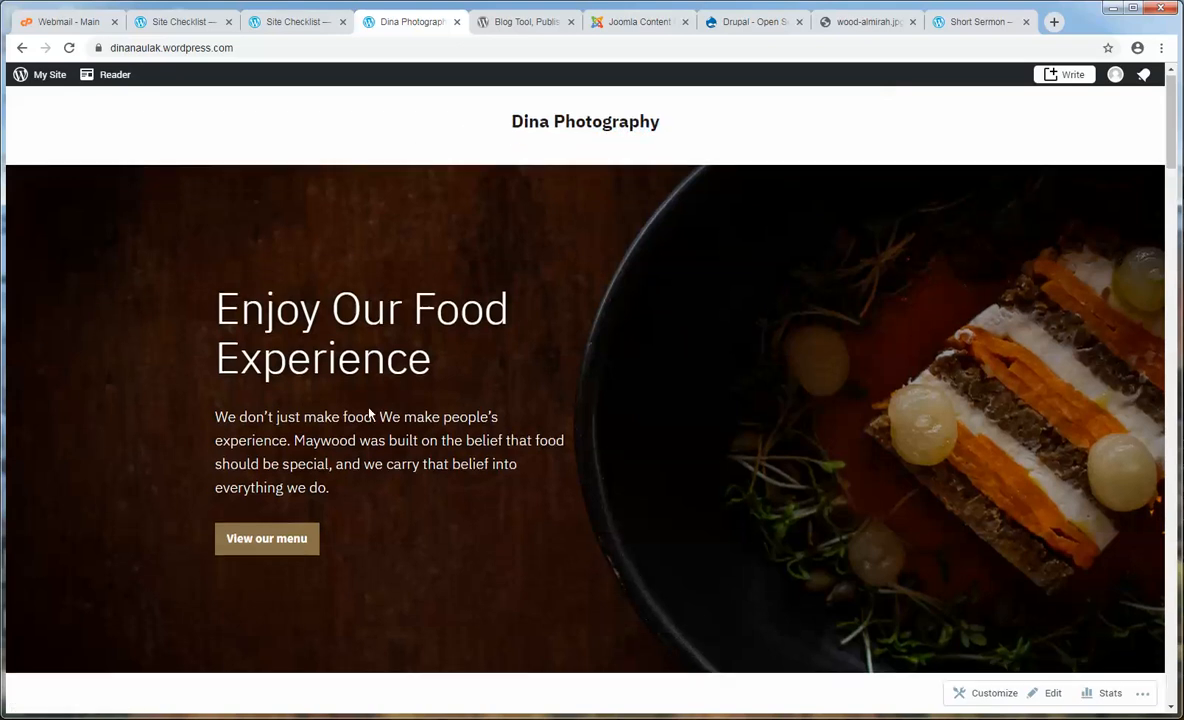
scroll(376, 390, down, 3)
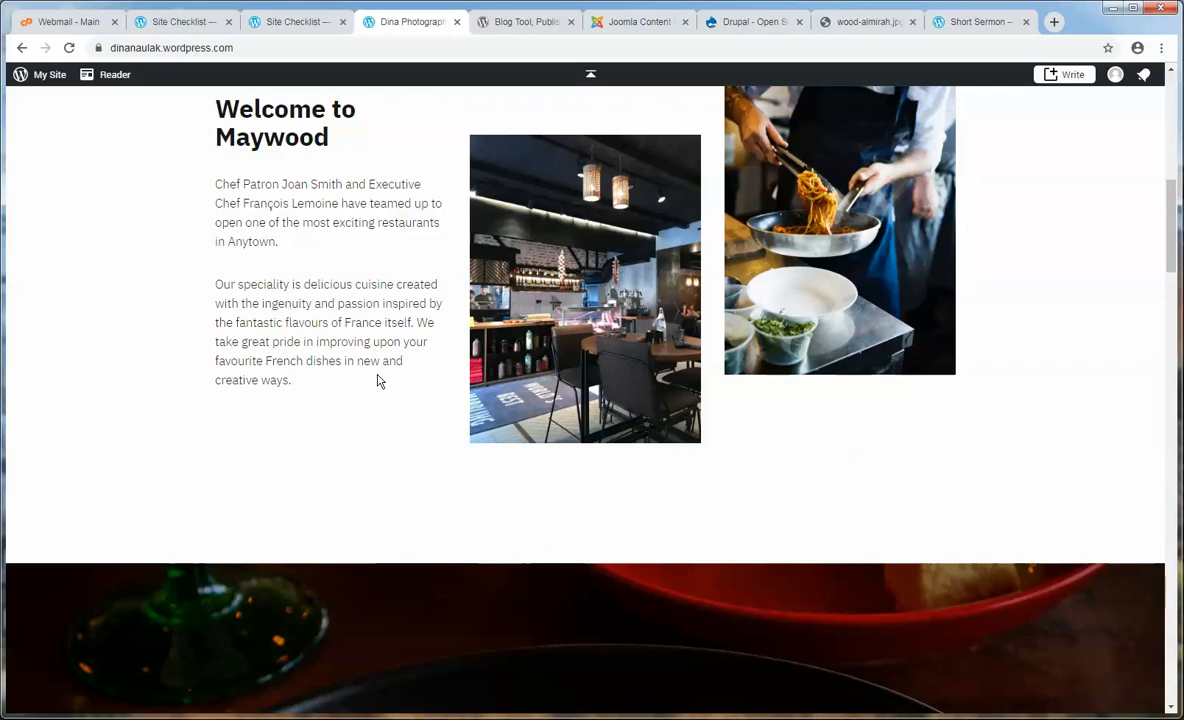
scroll(378, 380, down, 3)
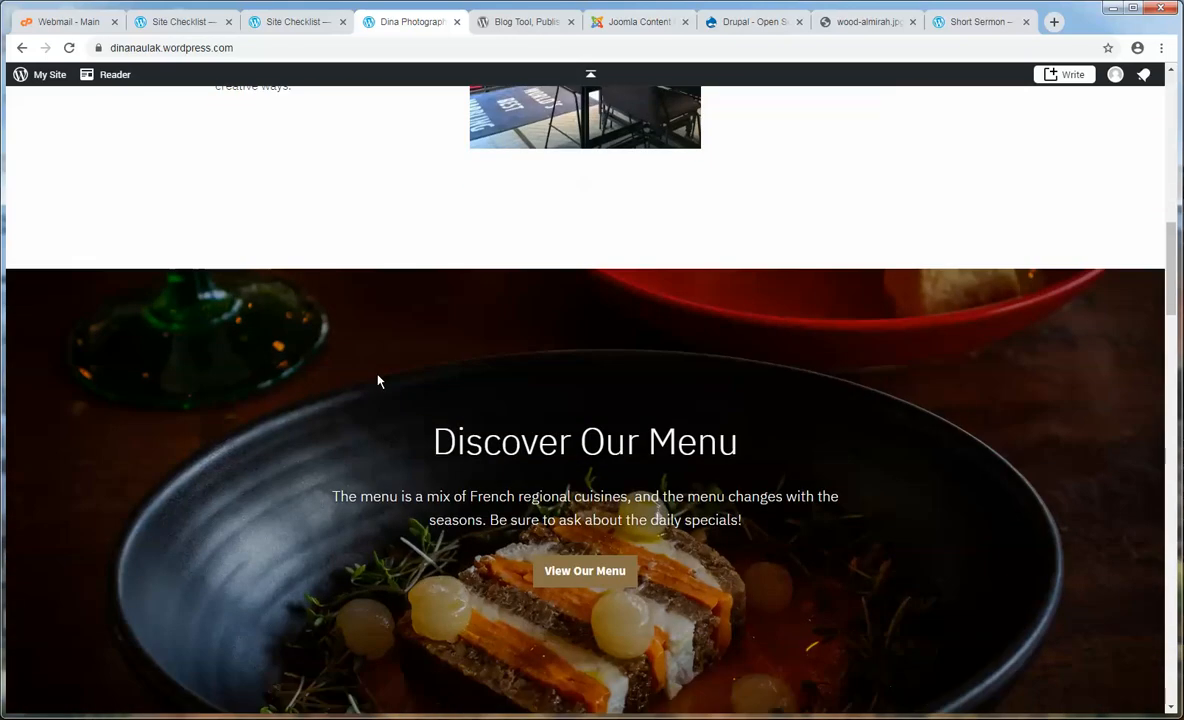
scroll(378, 381, down, 10)
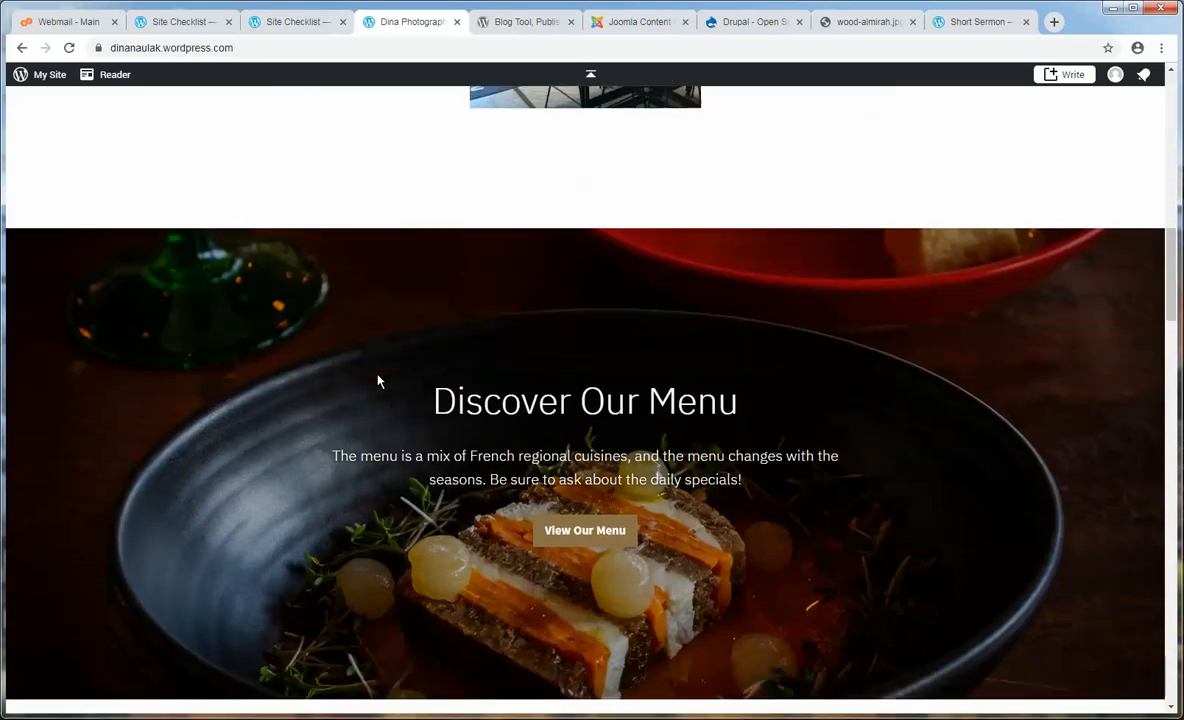
scroll(382, 381, down, 8)
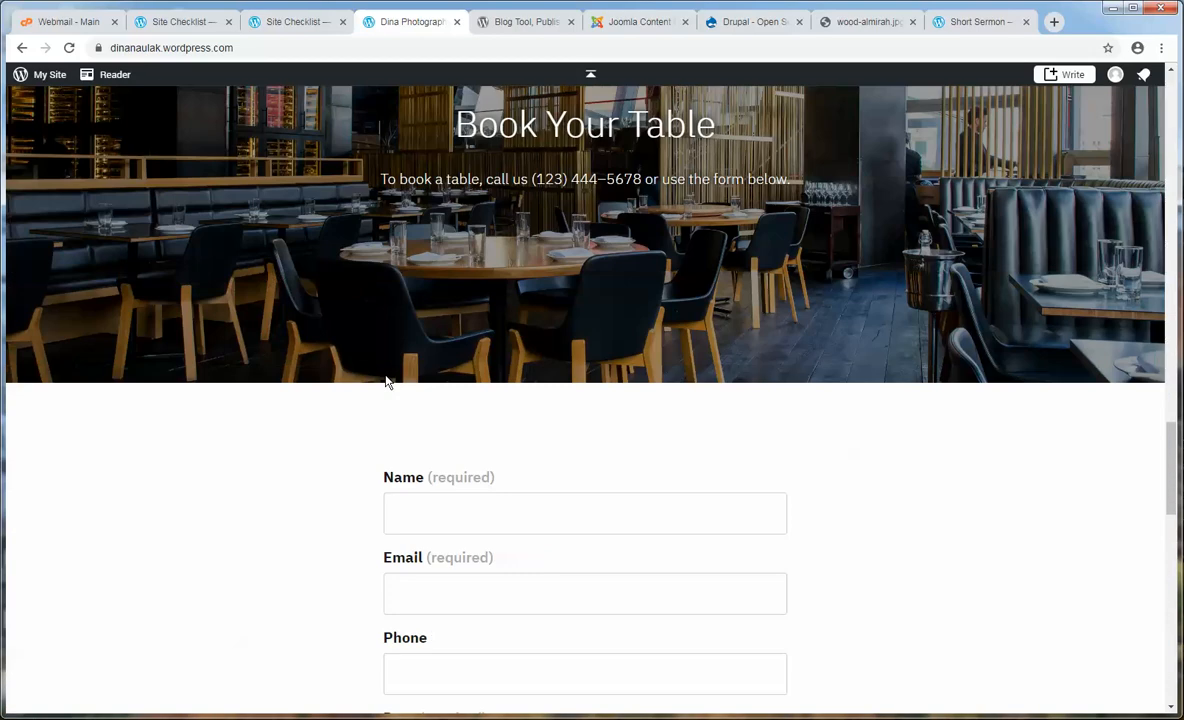
scroll(394, 380, down, 3)
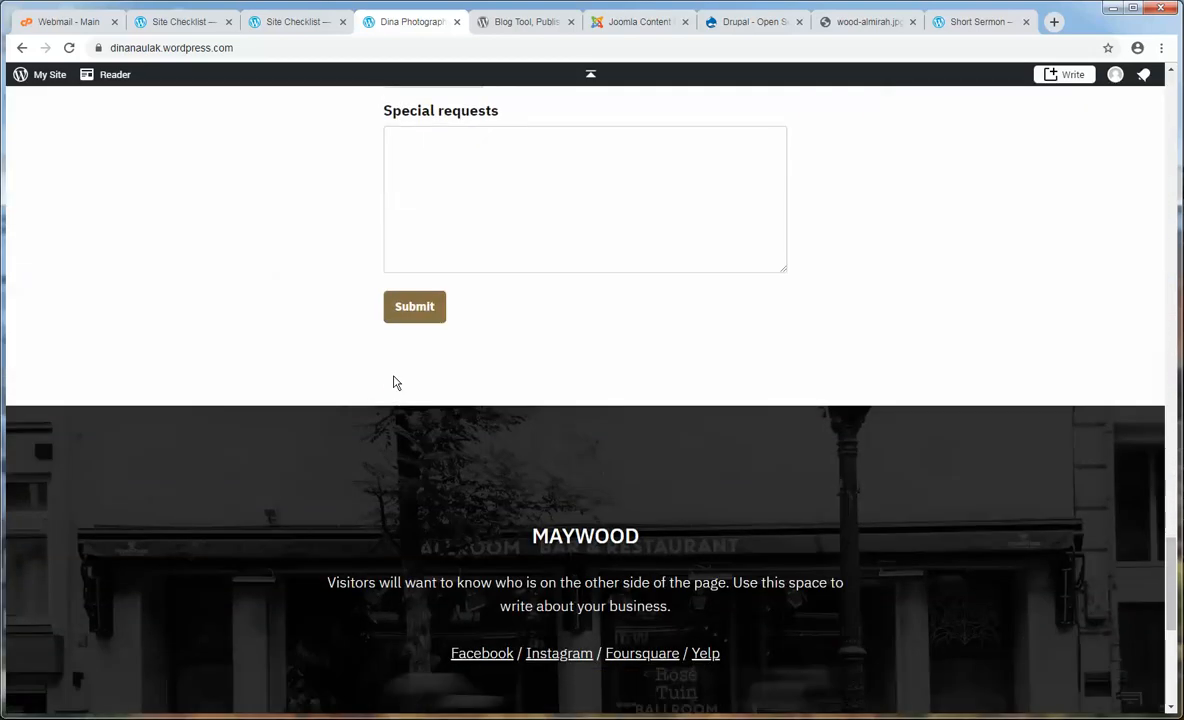
scroll(399, 383, up, 16)
scroll(403, 378, up, 15)
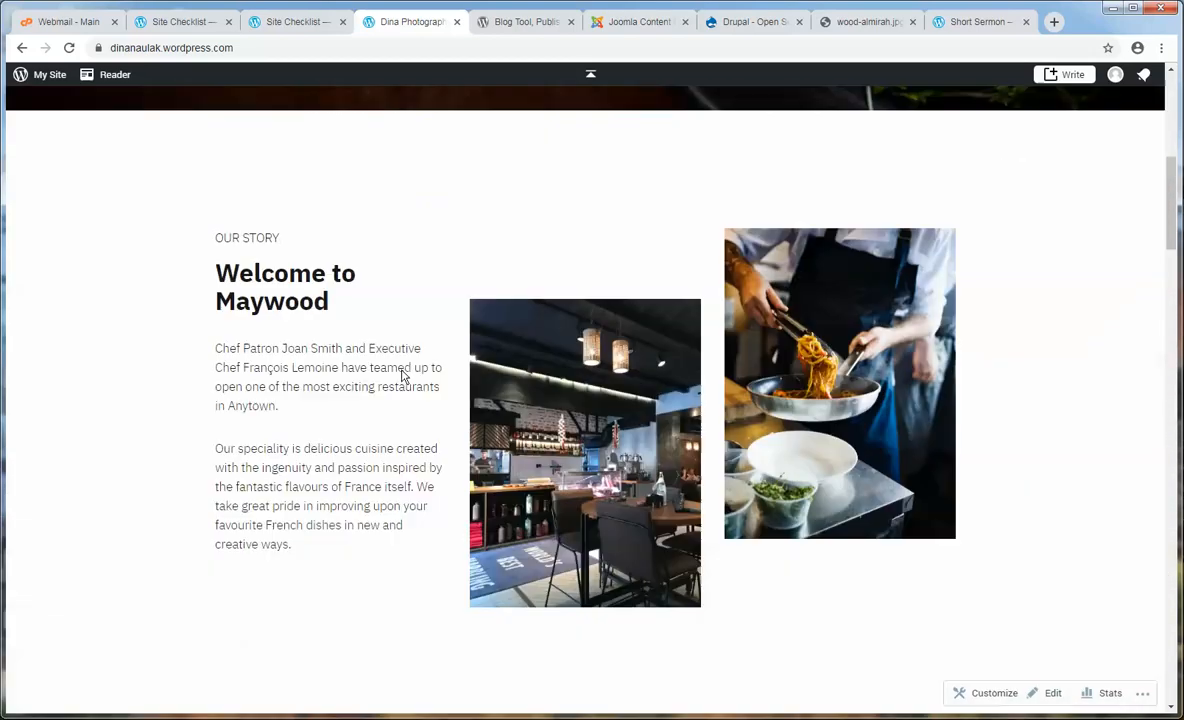
- Close the duplicate checklist tab and go to Design > Themes for Dina Photography
click(325, 30)
click(342, 22)
click(172, 26)
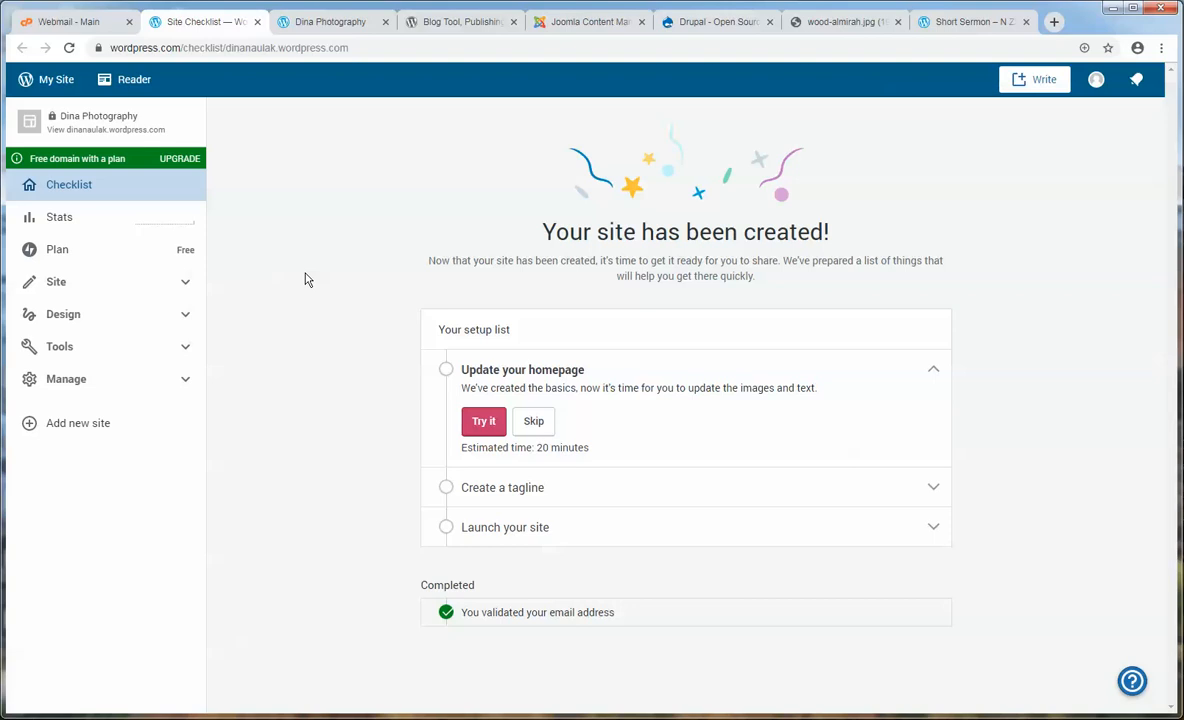
click(183, 313)
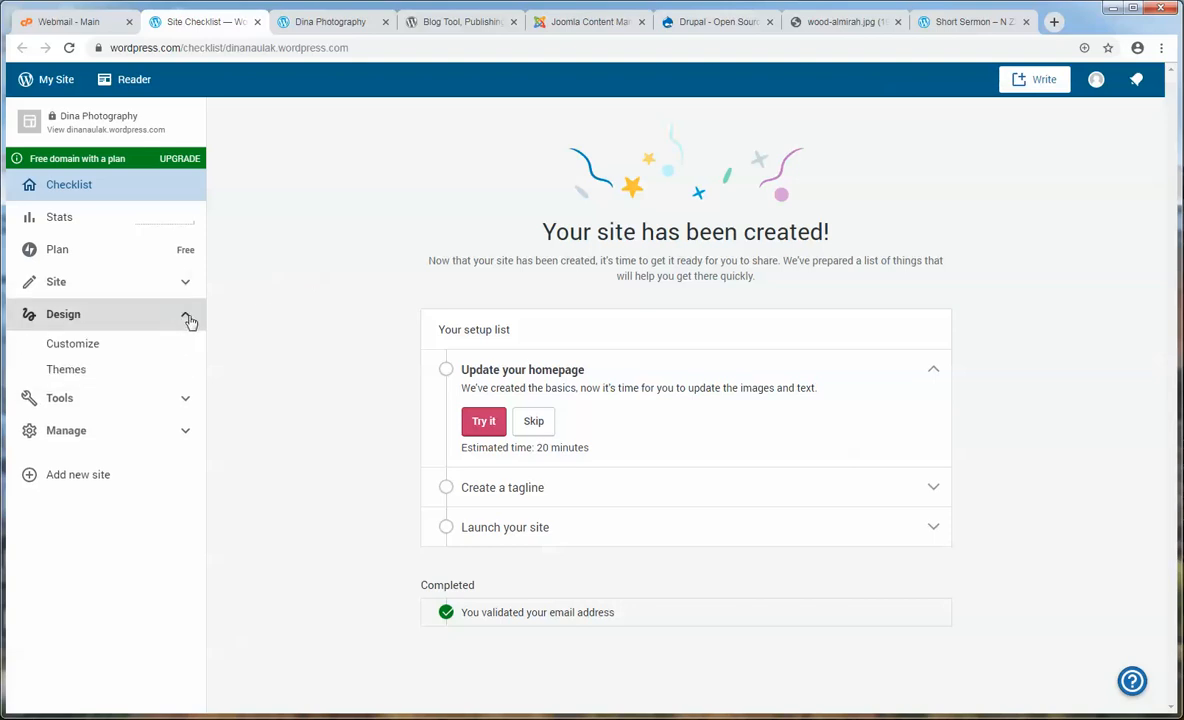
click(66, 370)
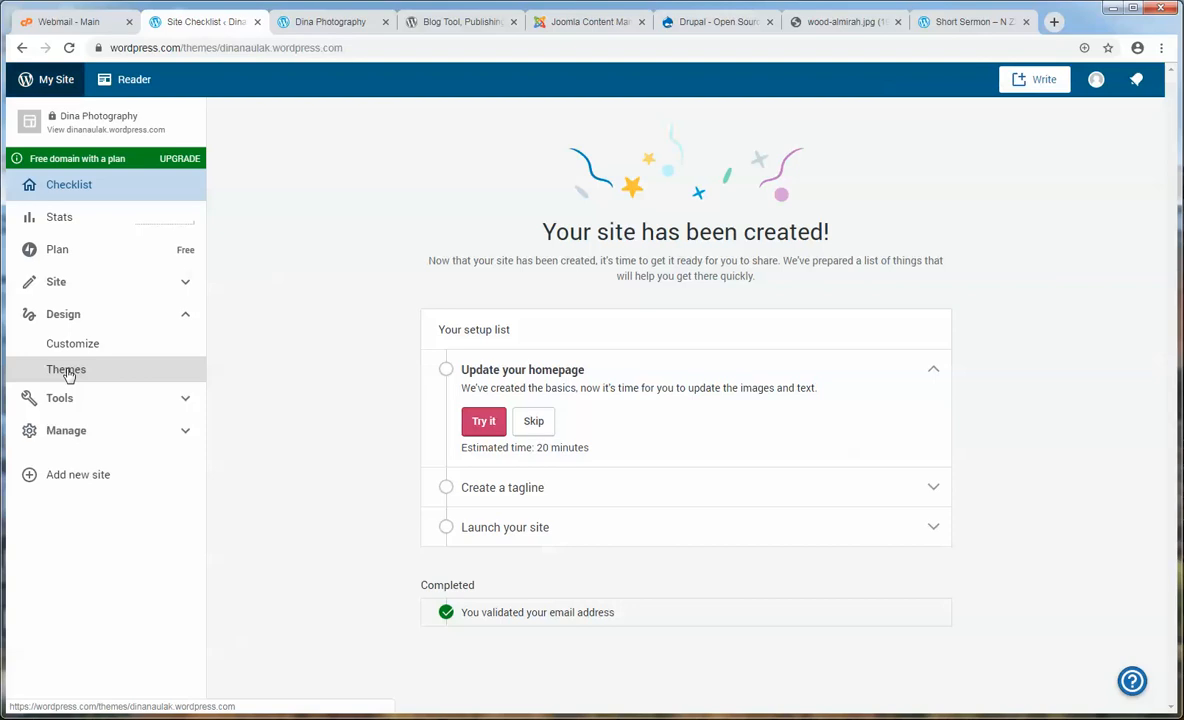
- Filter the themes gallery to Free, showing 114 of 297 themes
scroll(345, 420, down, 10)
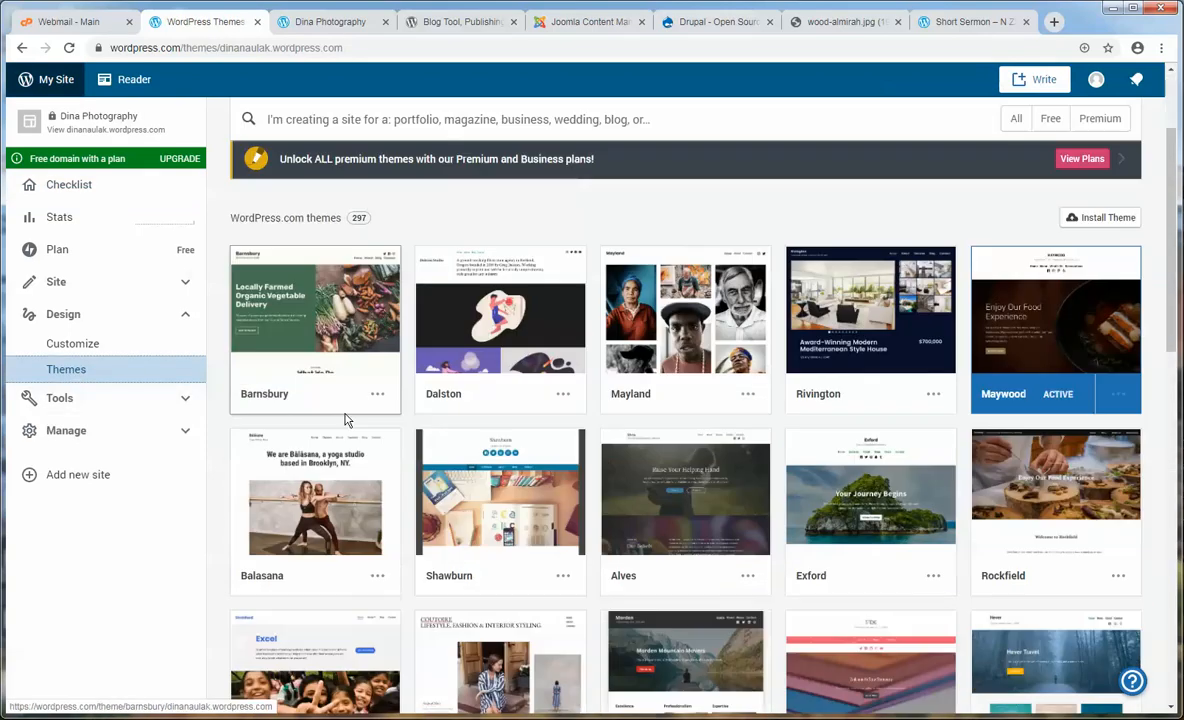
scroll(345, 413, down, 3)
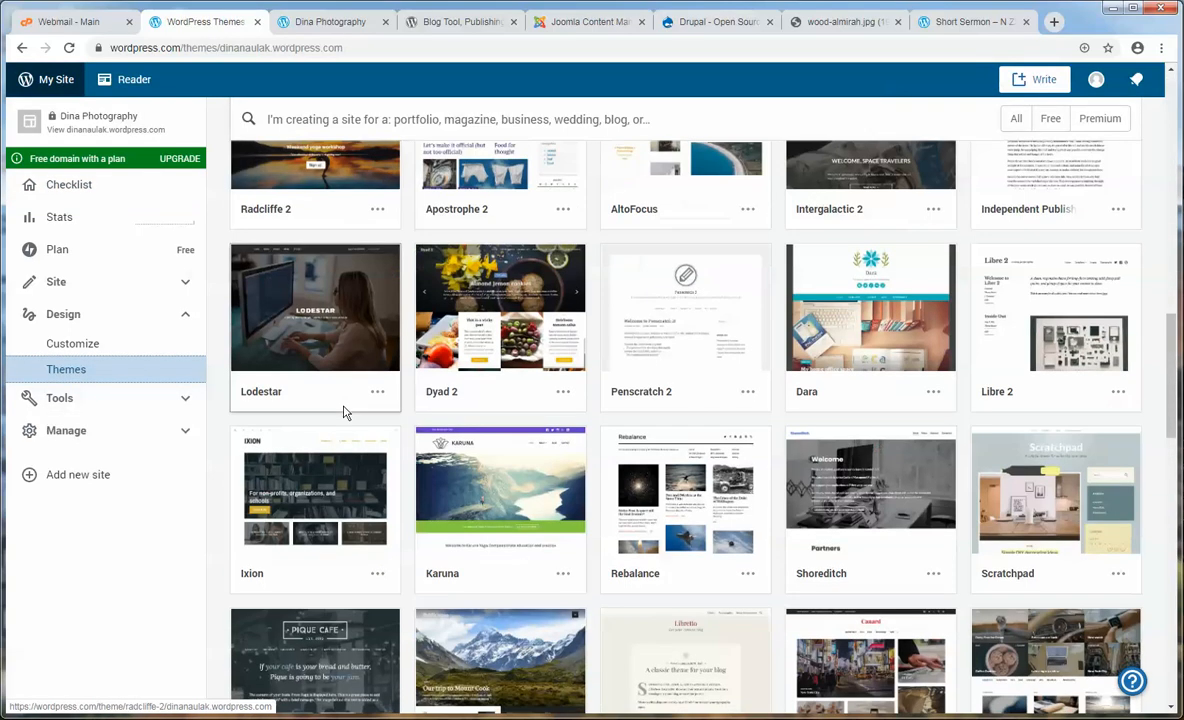
scroll(343, 411, up, 15)
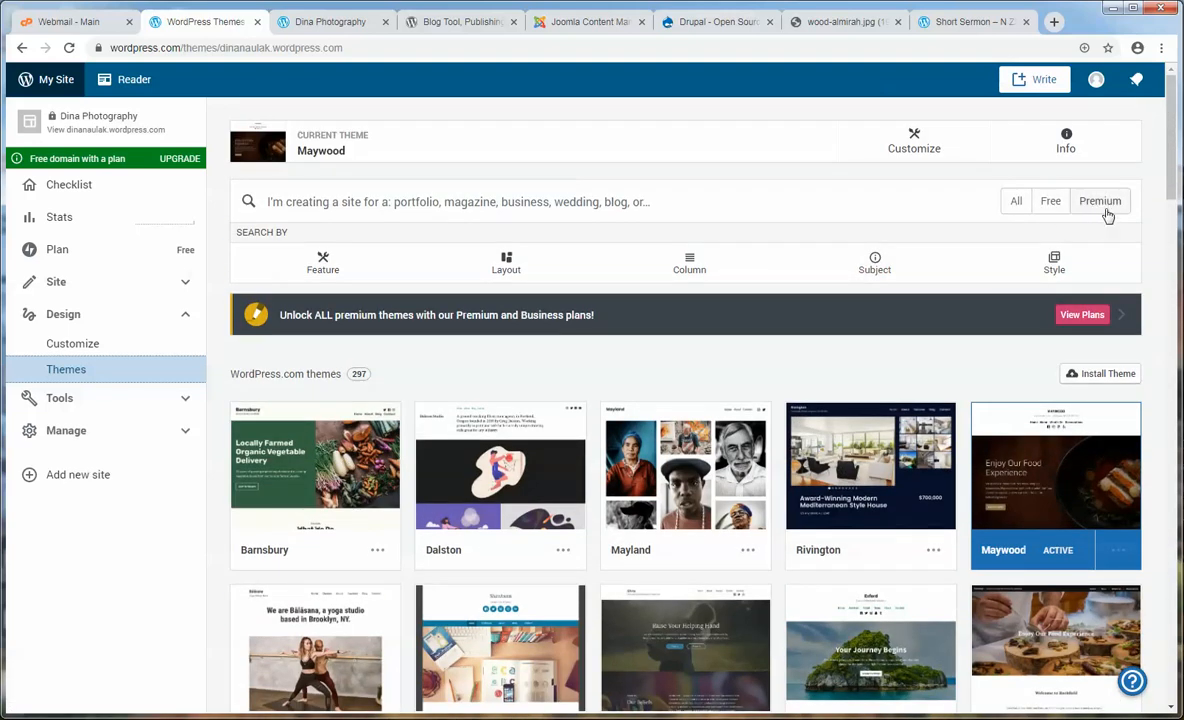
click(1049, 202)
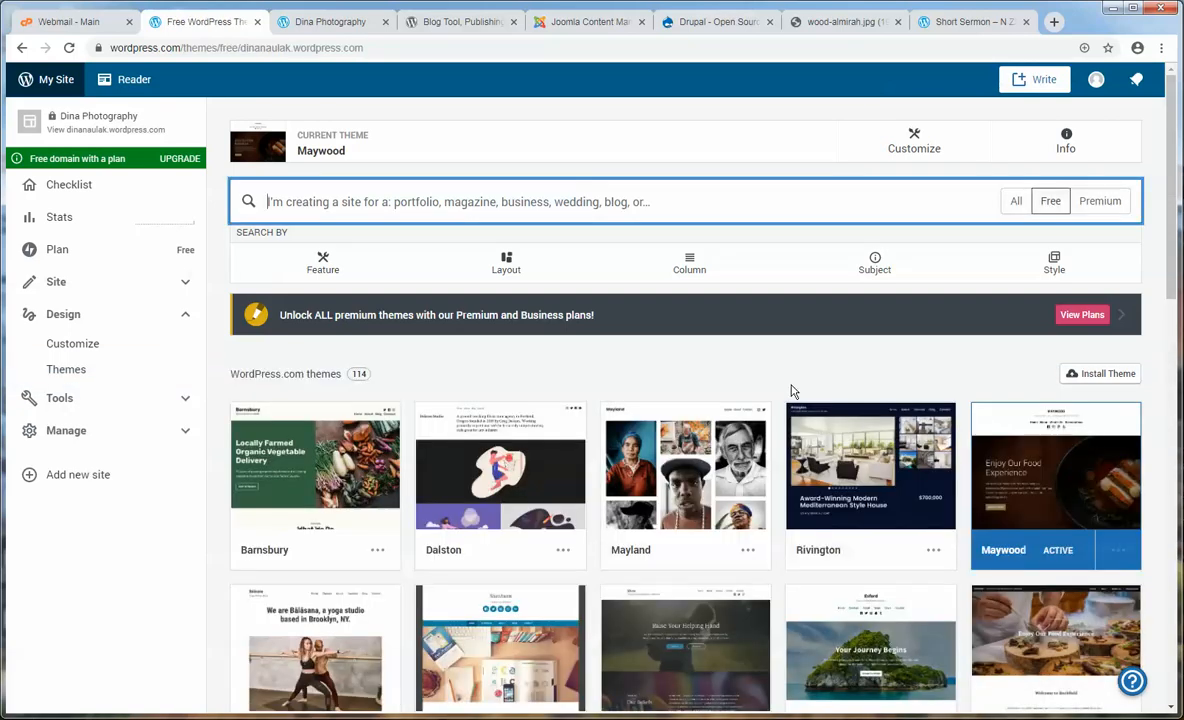
scroll(790, 390, down, 2)
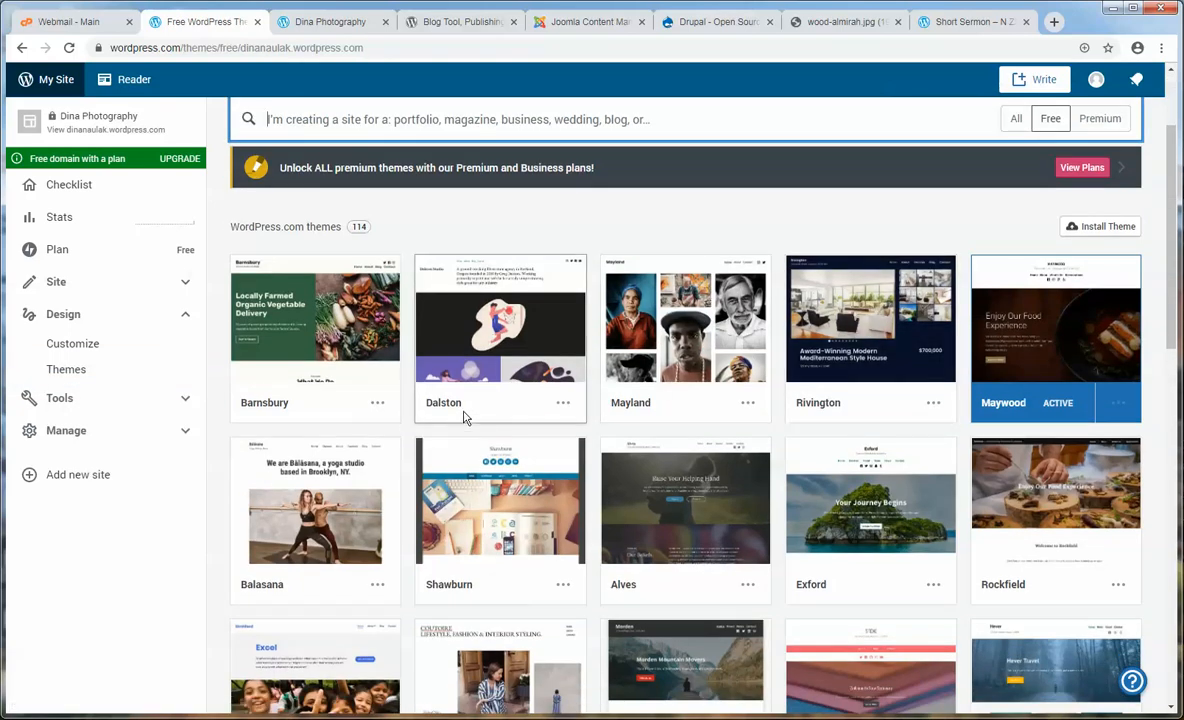
scroll(960, 410, down, 3)
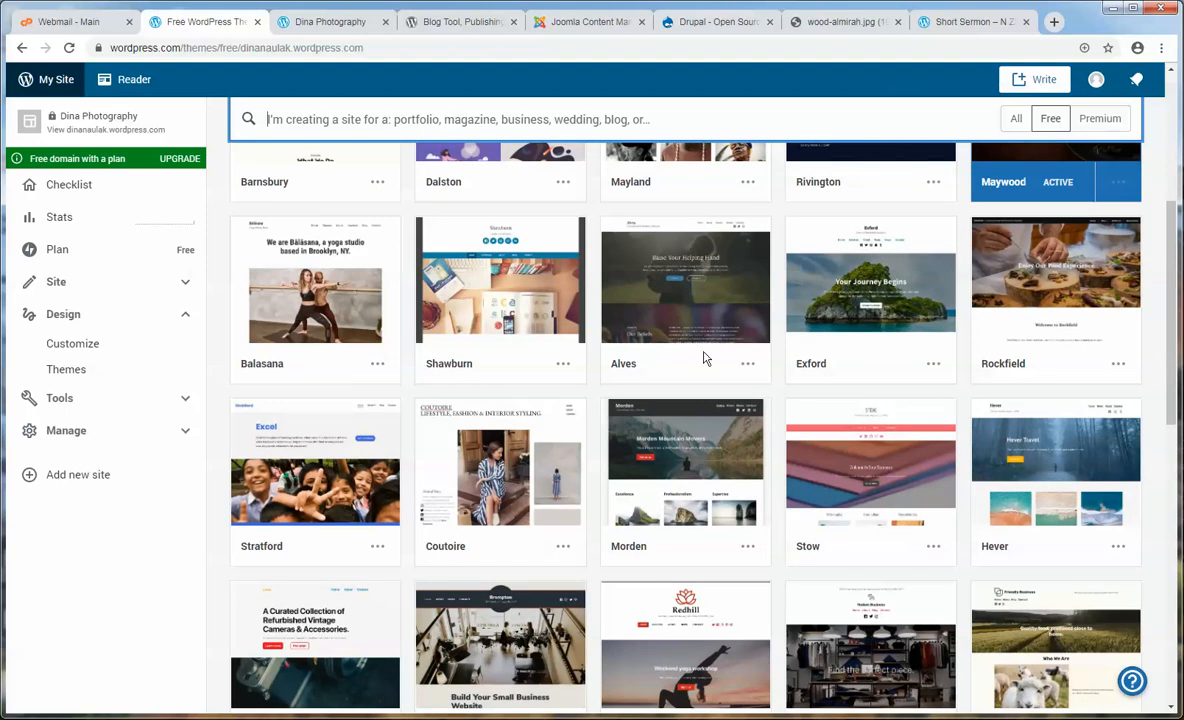
- Preview the Balasana theme's live demo site
click(377, 365)
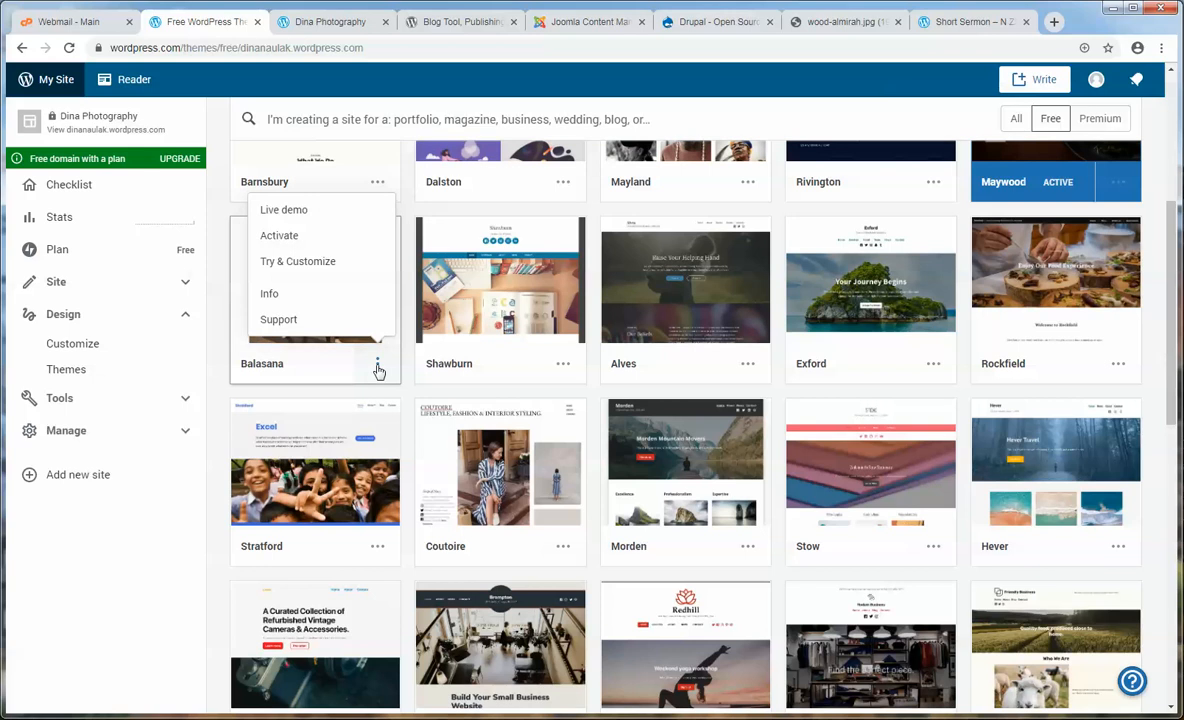
click(285, 212)
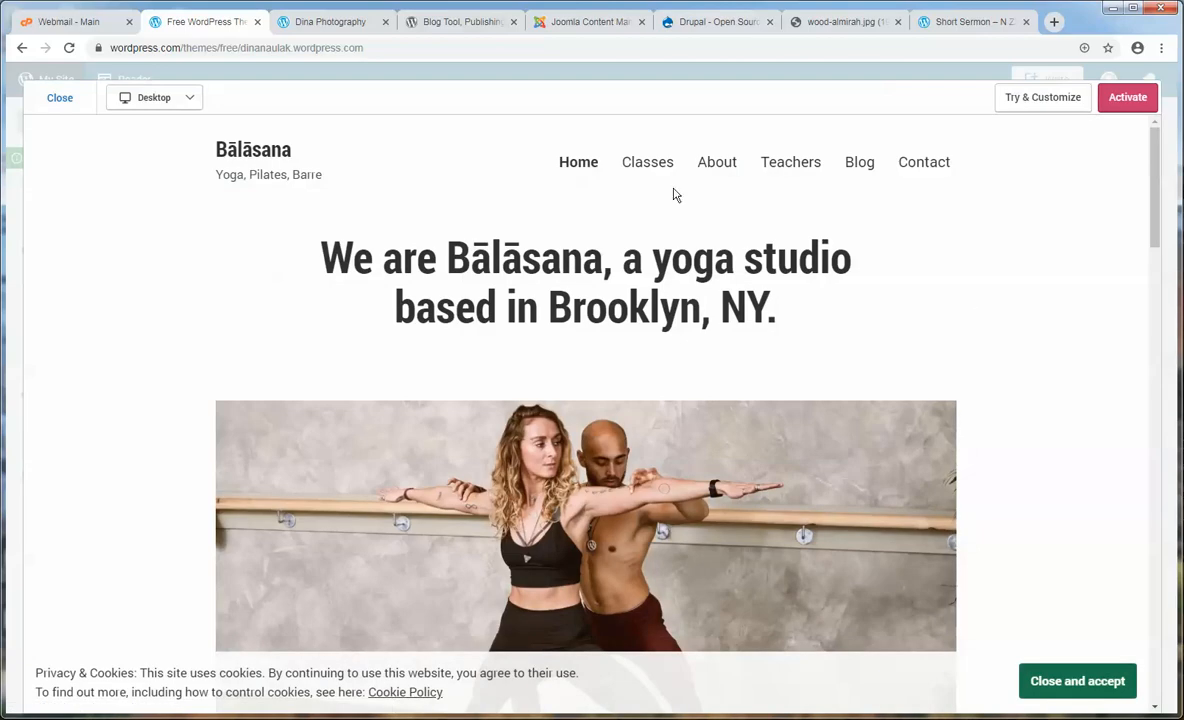
scroll(995, 300, down, 3)
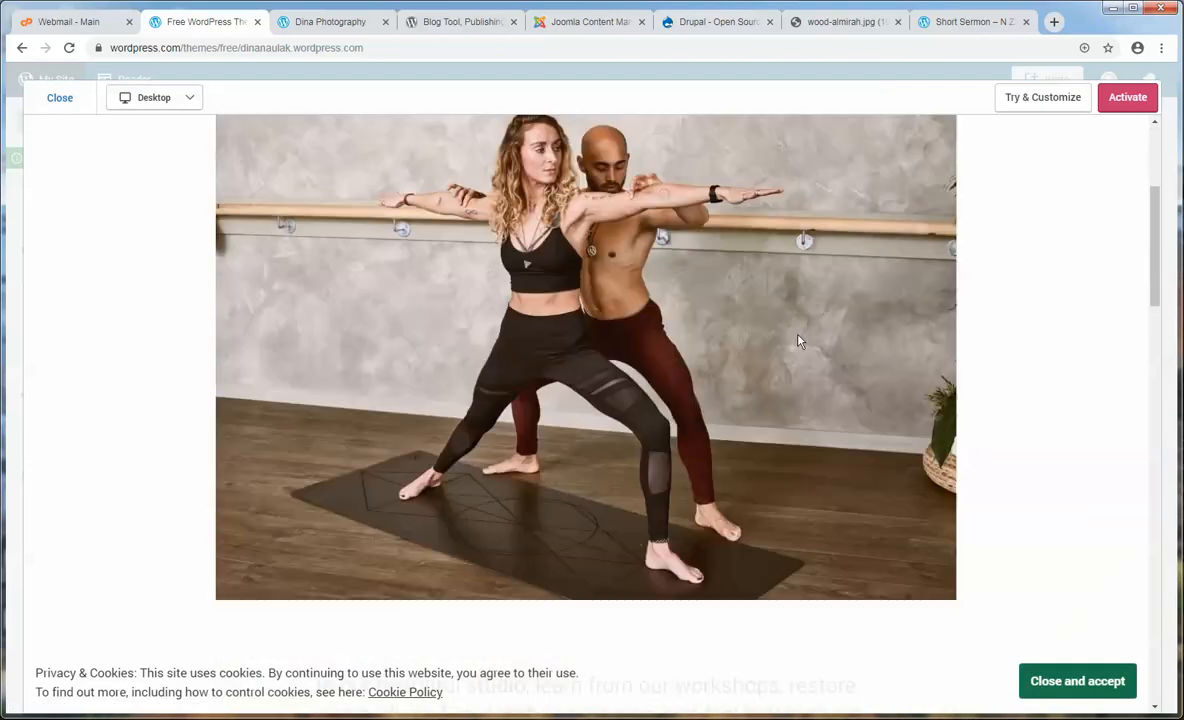
scroll(827, 333, down, 10)
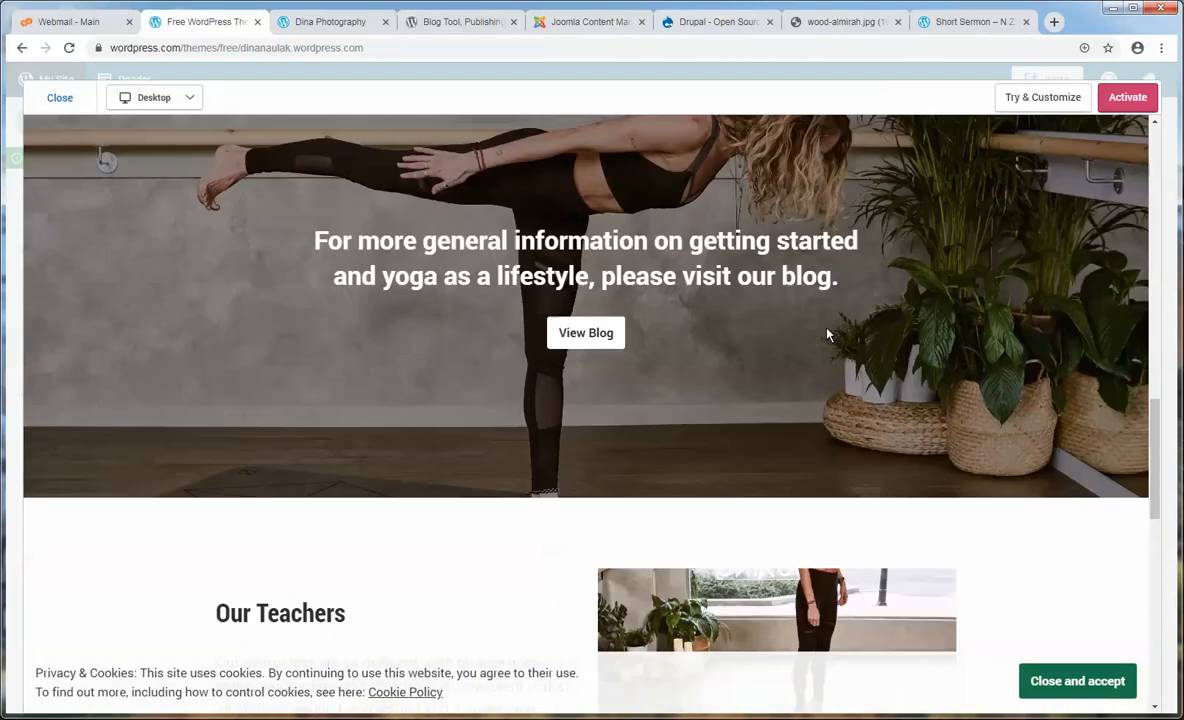
scroll(830, 330, up, 4)
scroll(831, 323, up, 10)
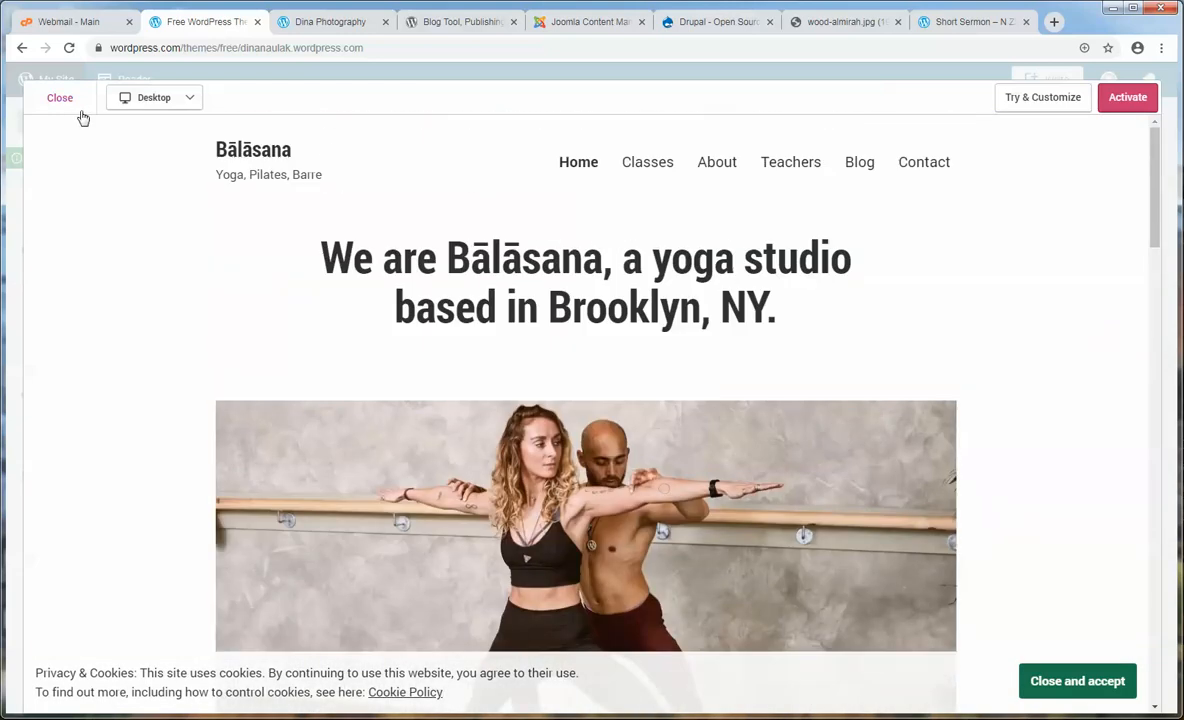
- Close the demo and activate Balasana as the Dina Photography theme
click(62, 98)
click(377, 366)
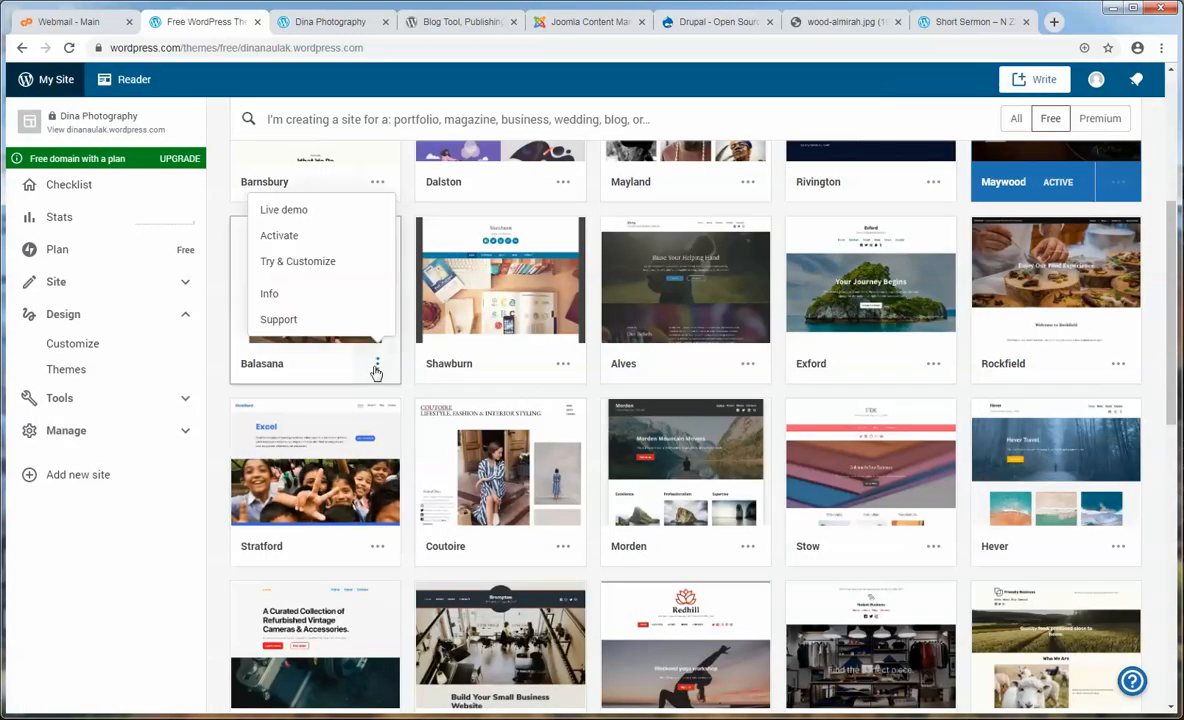
click(280, 238)
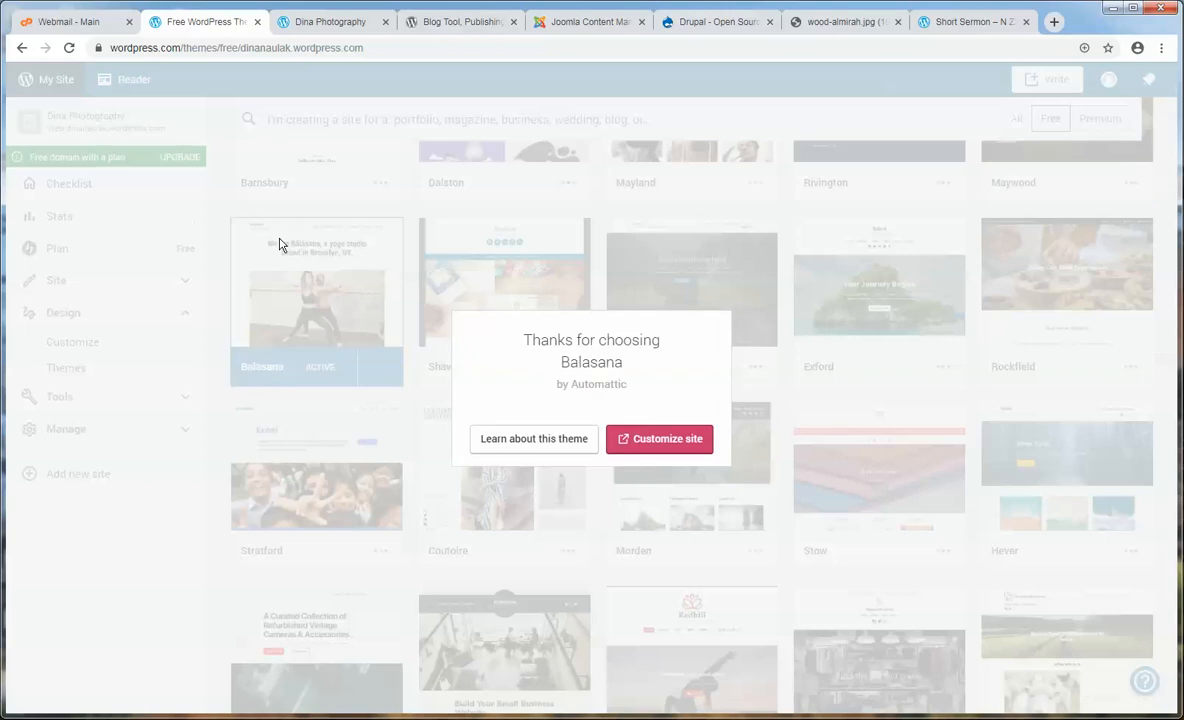
- Reload the live Dina Photography site and check it now uses the Balasana design
click(342, 24)
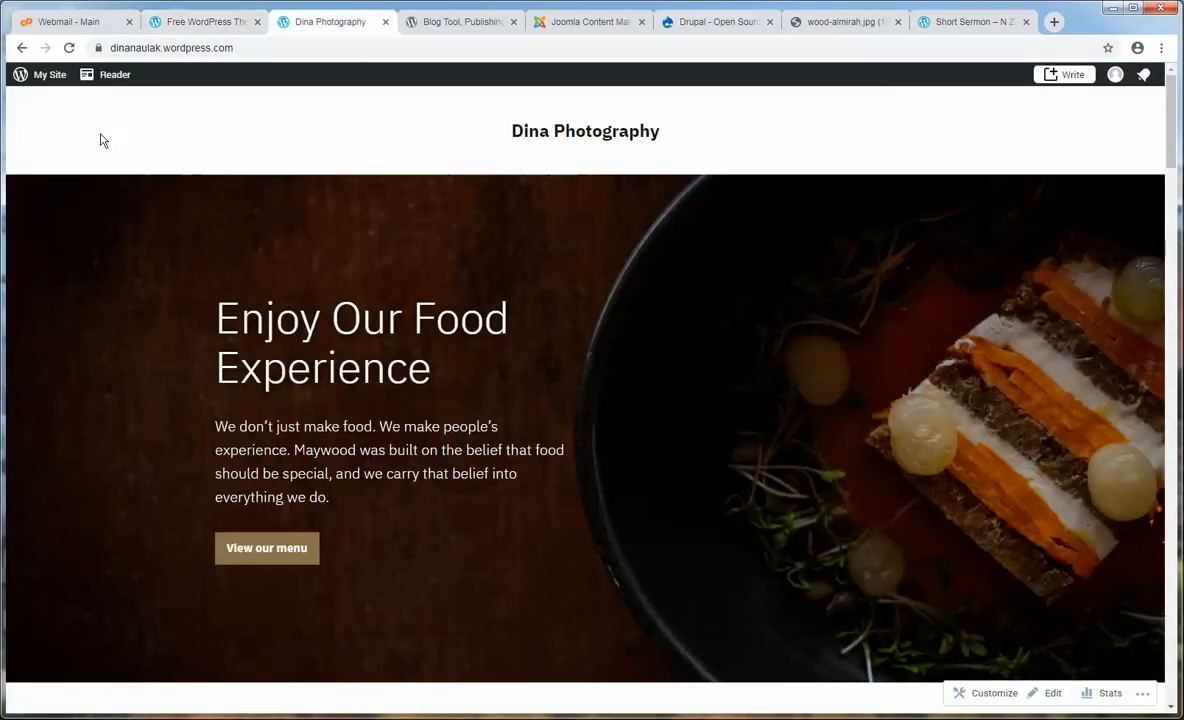
click(69, 47)
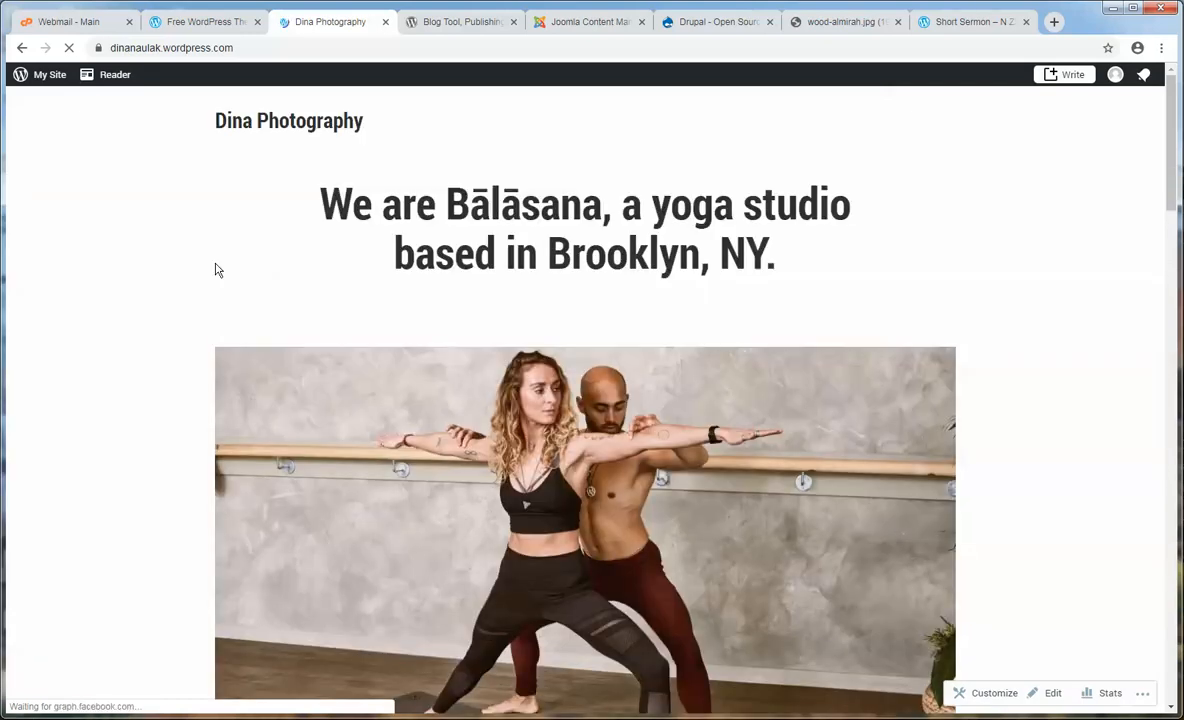
scroll(218, 266, down, 14)
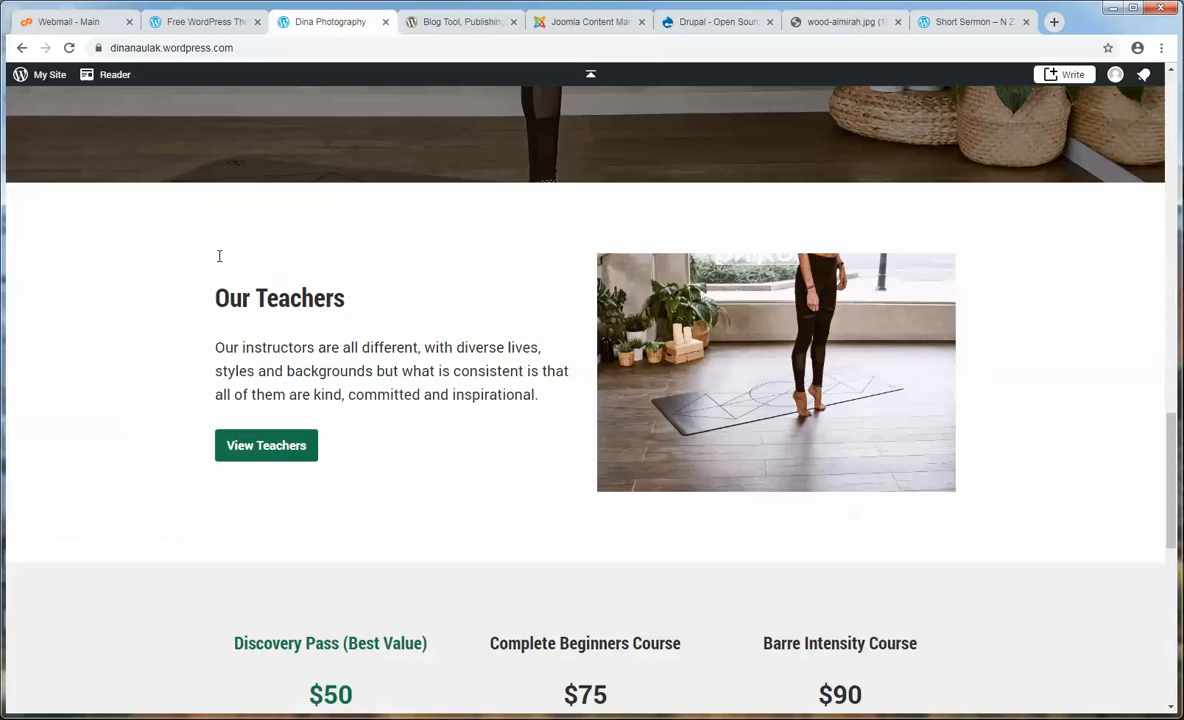
scroll(220, 262, up, 4)
scroll(219, 262, up, 10)
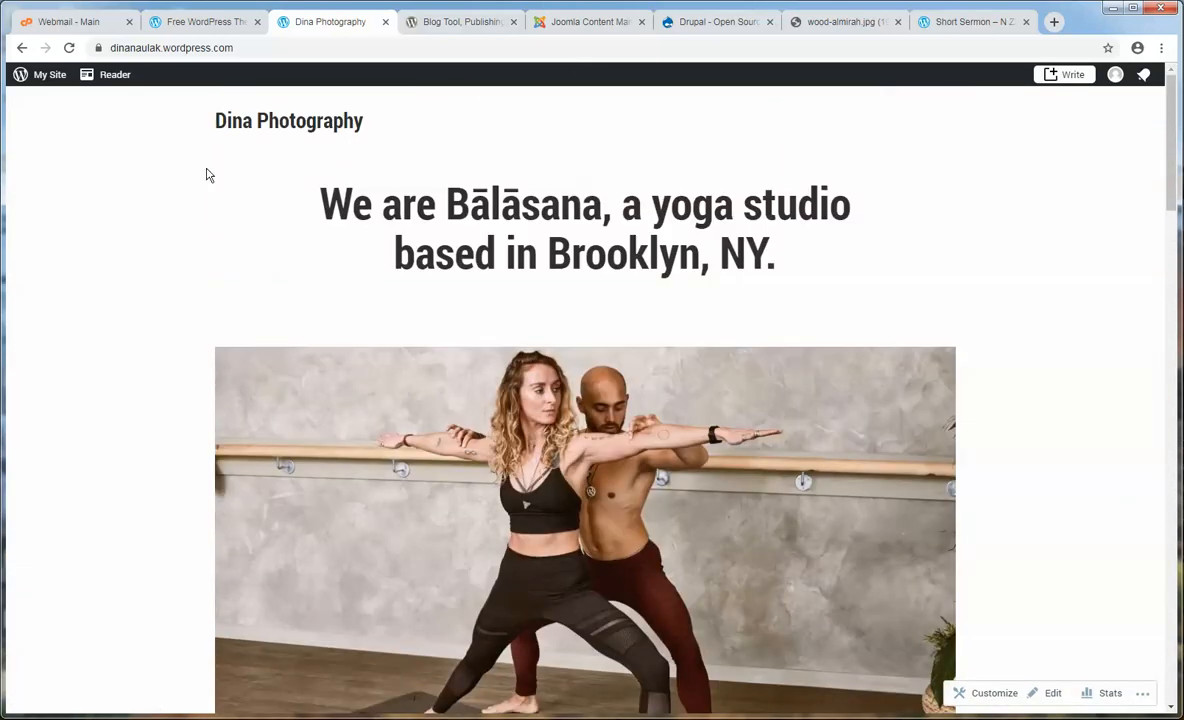
- Close the 'Thanks for choosing Balasana' message and return to the free themes gallery
click(196, 22)
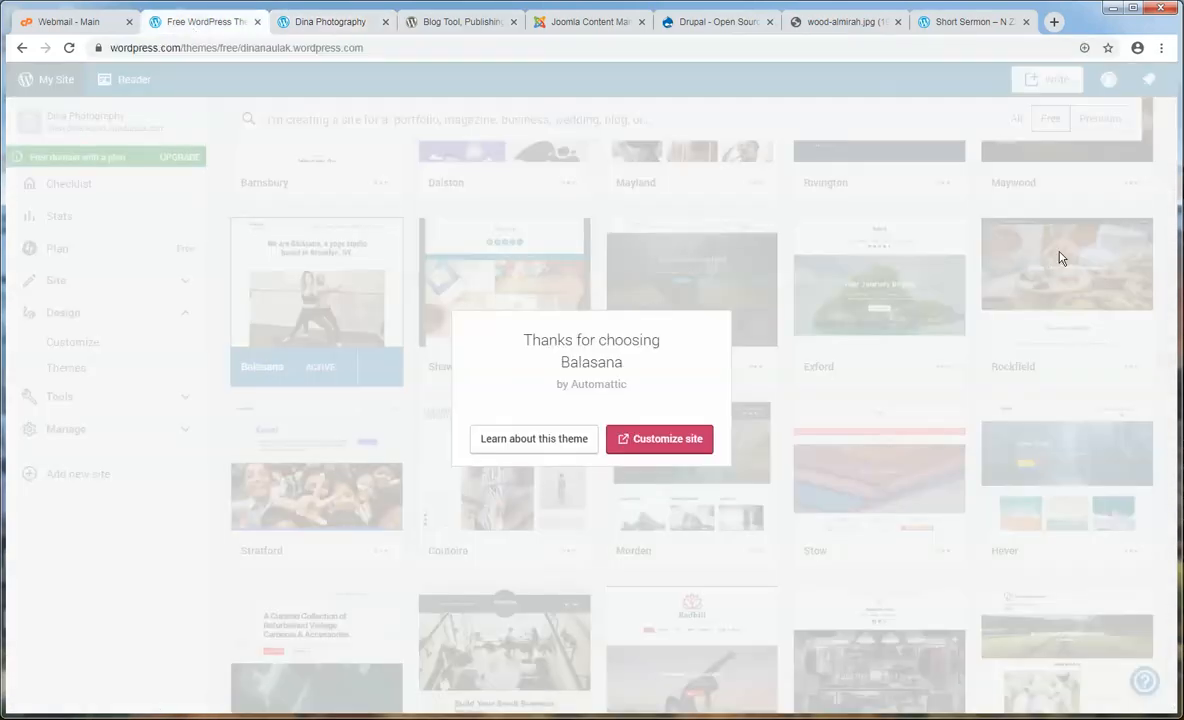
click(666, 446)
click(342, 21)
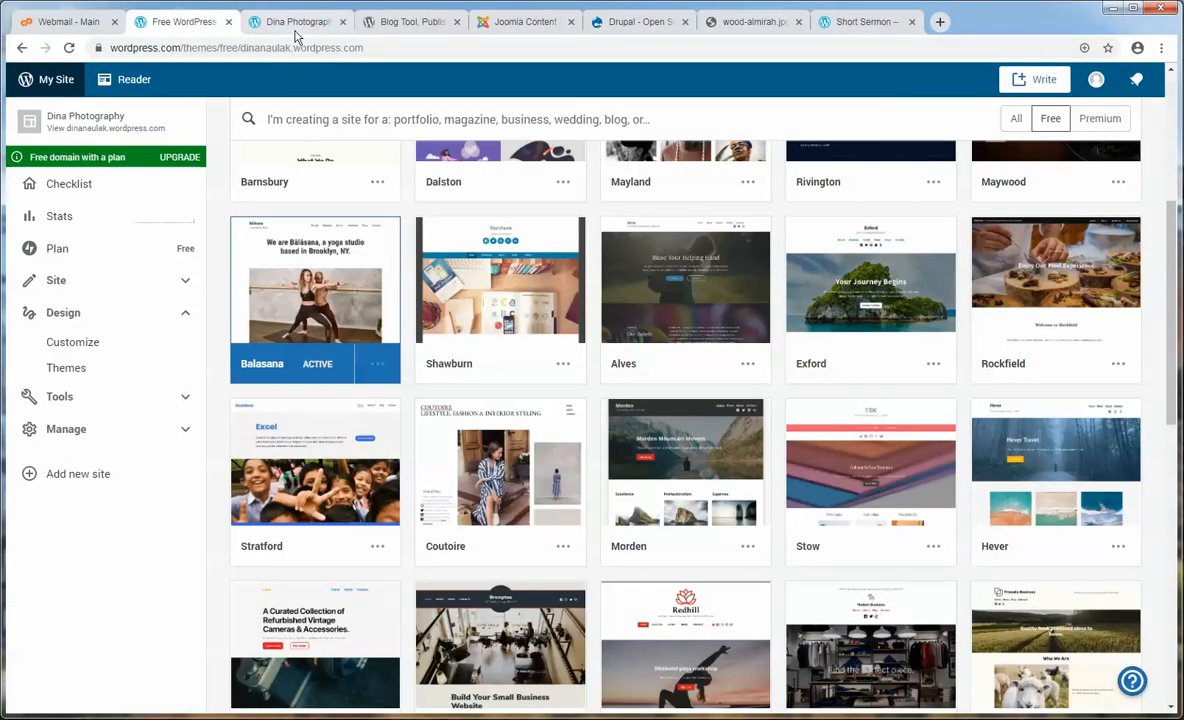
click(300, 22)
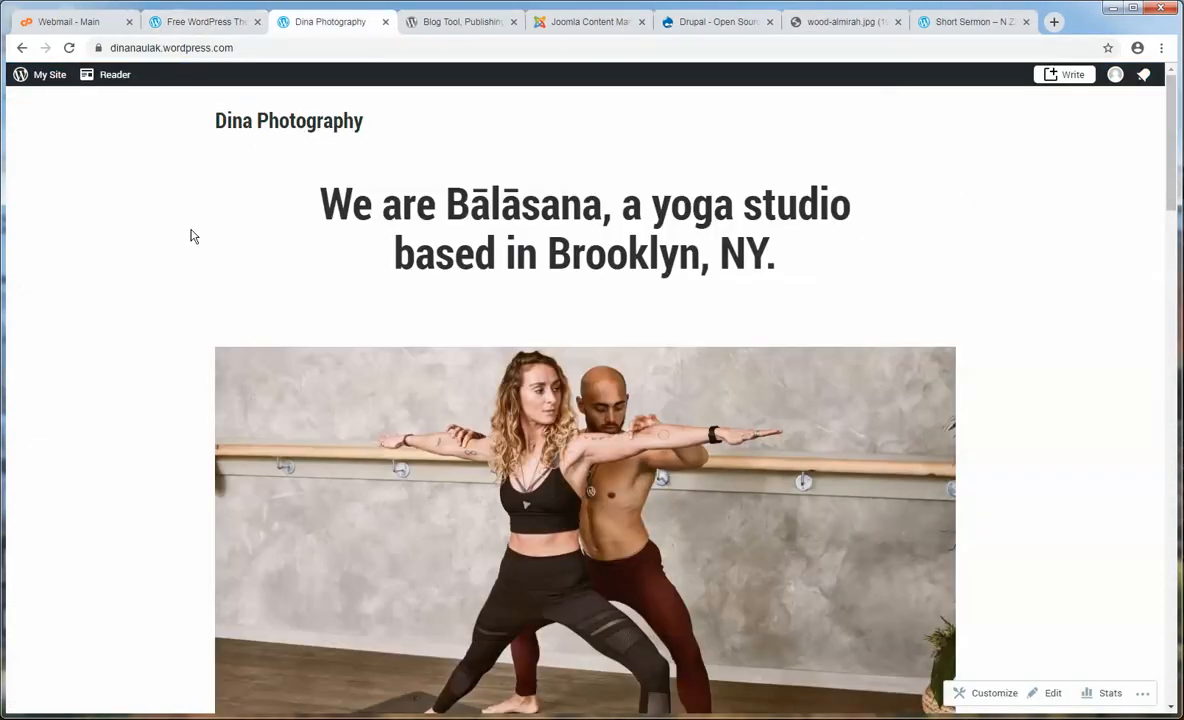
click(200, 22)
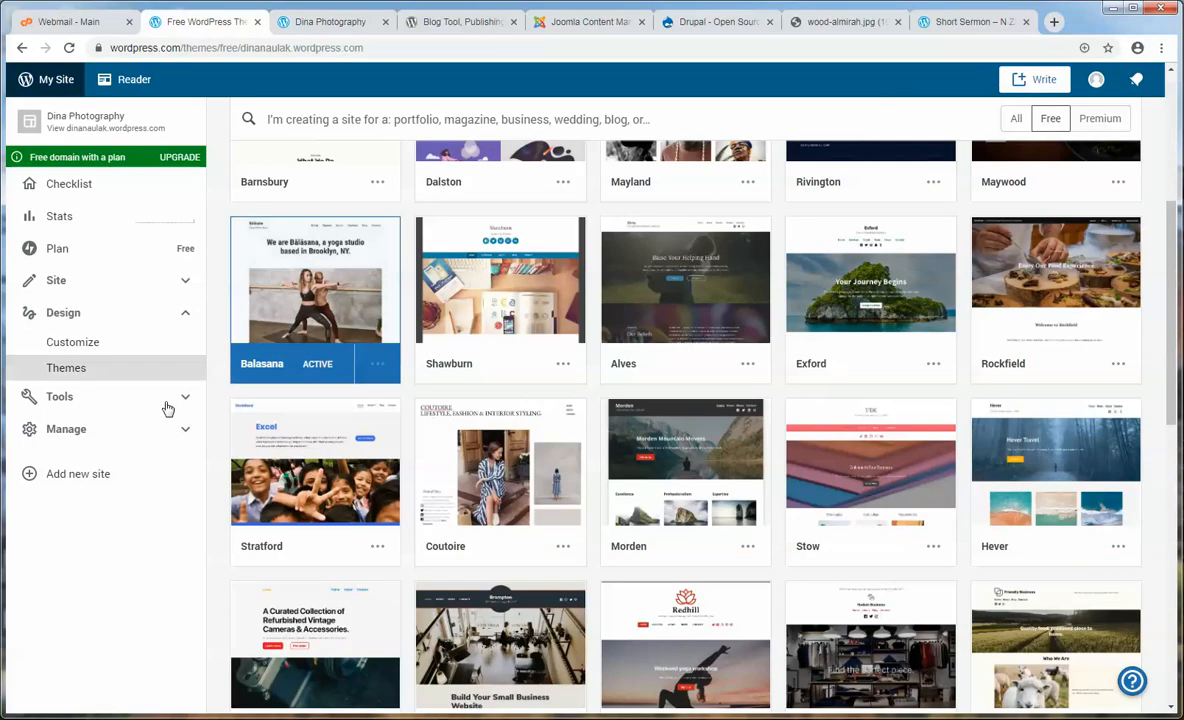
- Open the Customizer's Site Identity panel and check the site title 'Dina Photography'
click(61, 344)
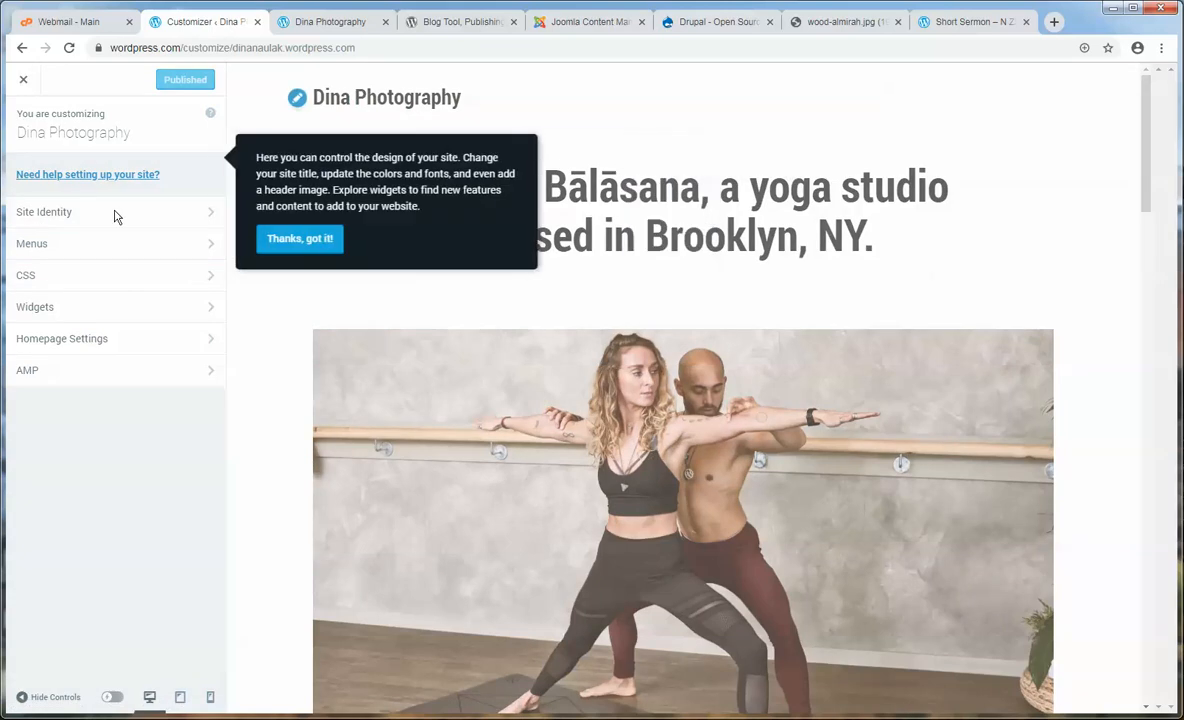
click(271, 236)
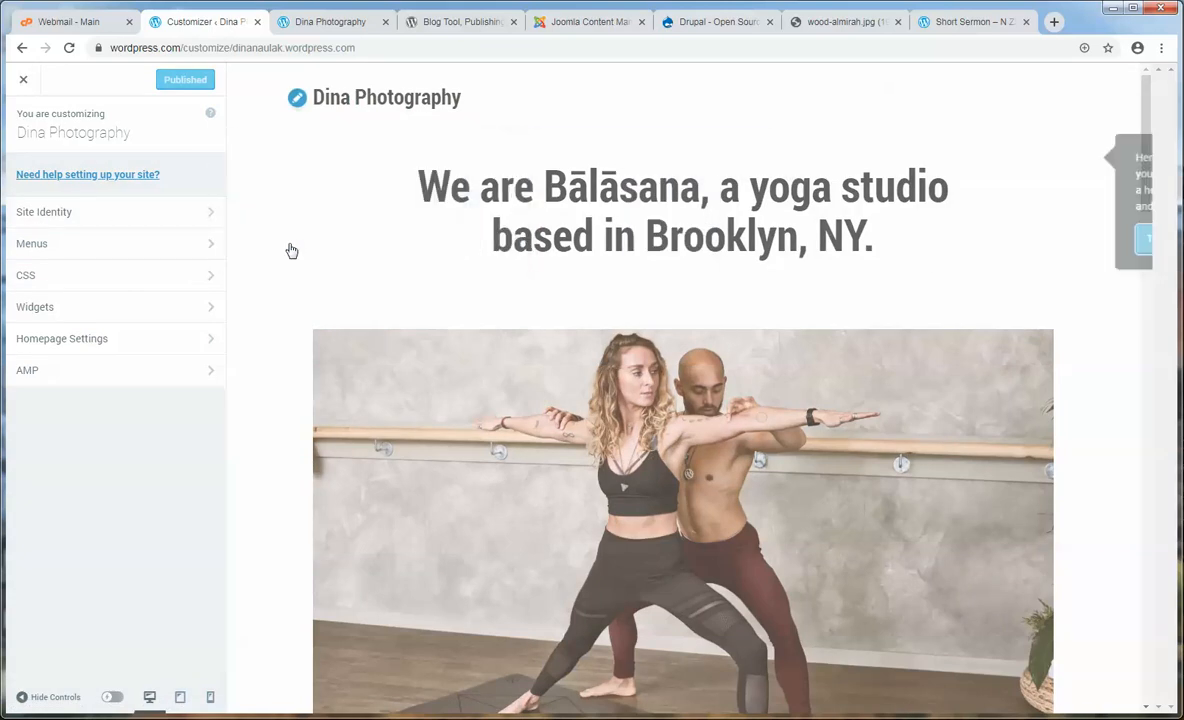
click(209, 215)
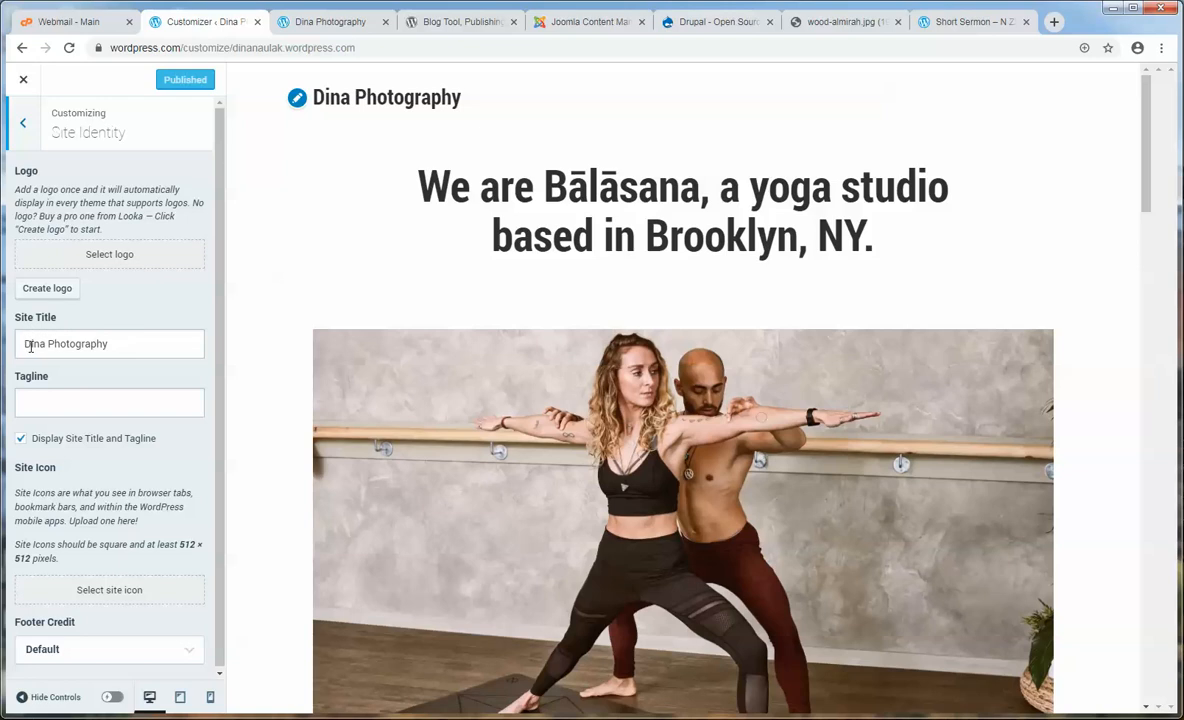
drag(131, 344, 22, 343)
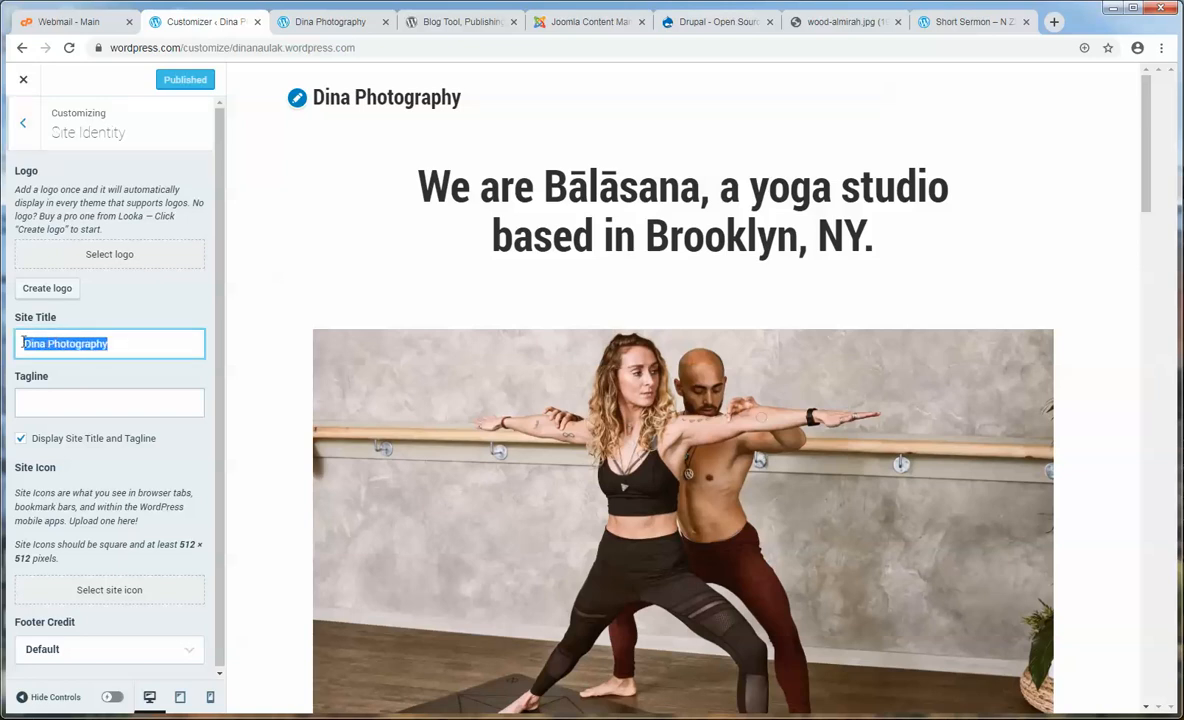
click(123, 348)
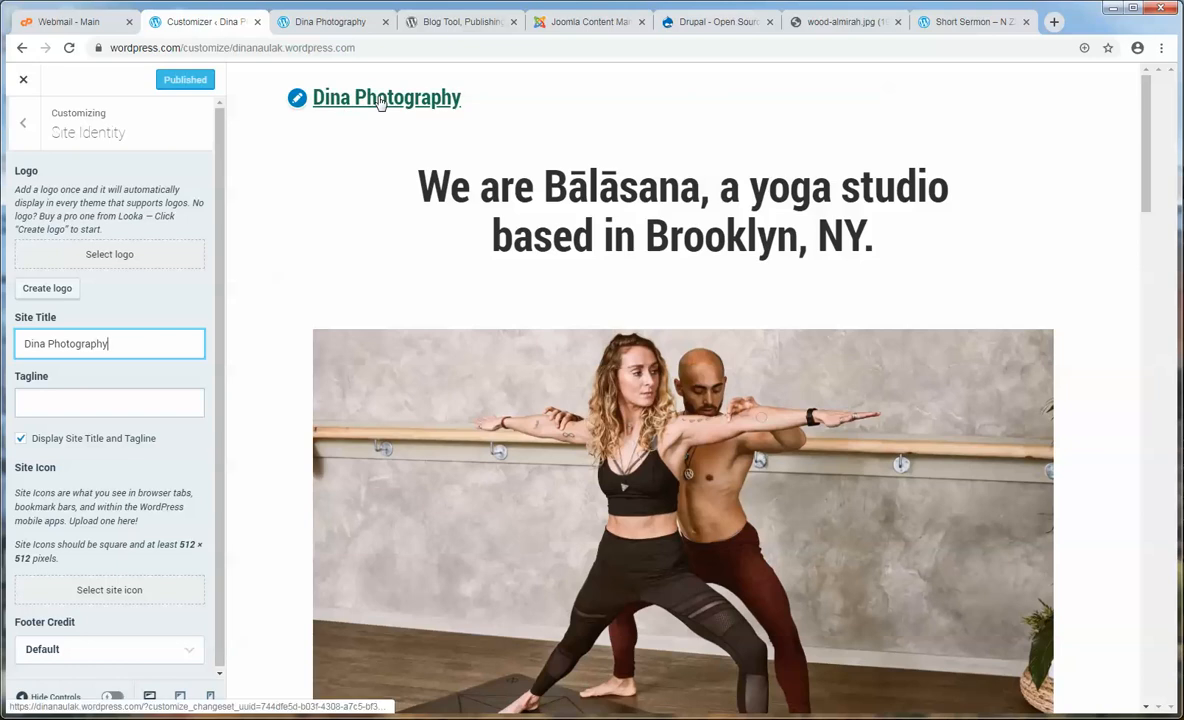
- Upload logo.jpg from the Photography folder into the logo media library by dragging it in
click(109, 255)
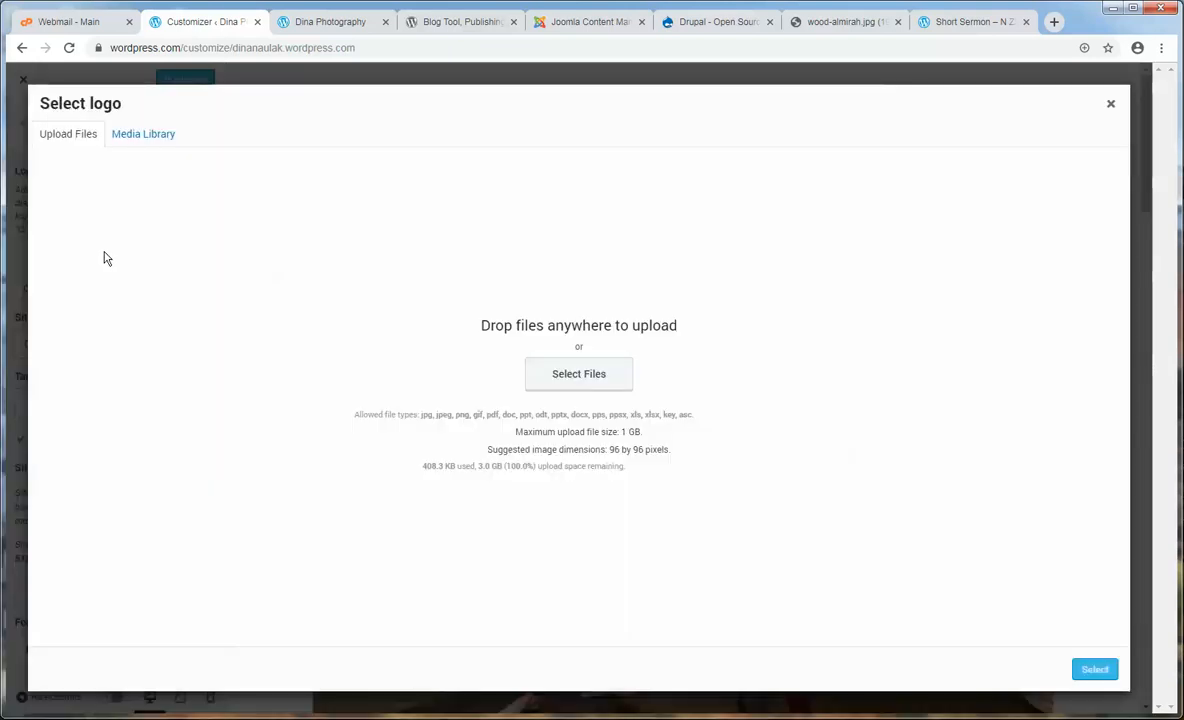
click(141, 134)
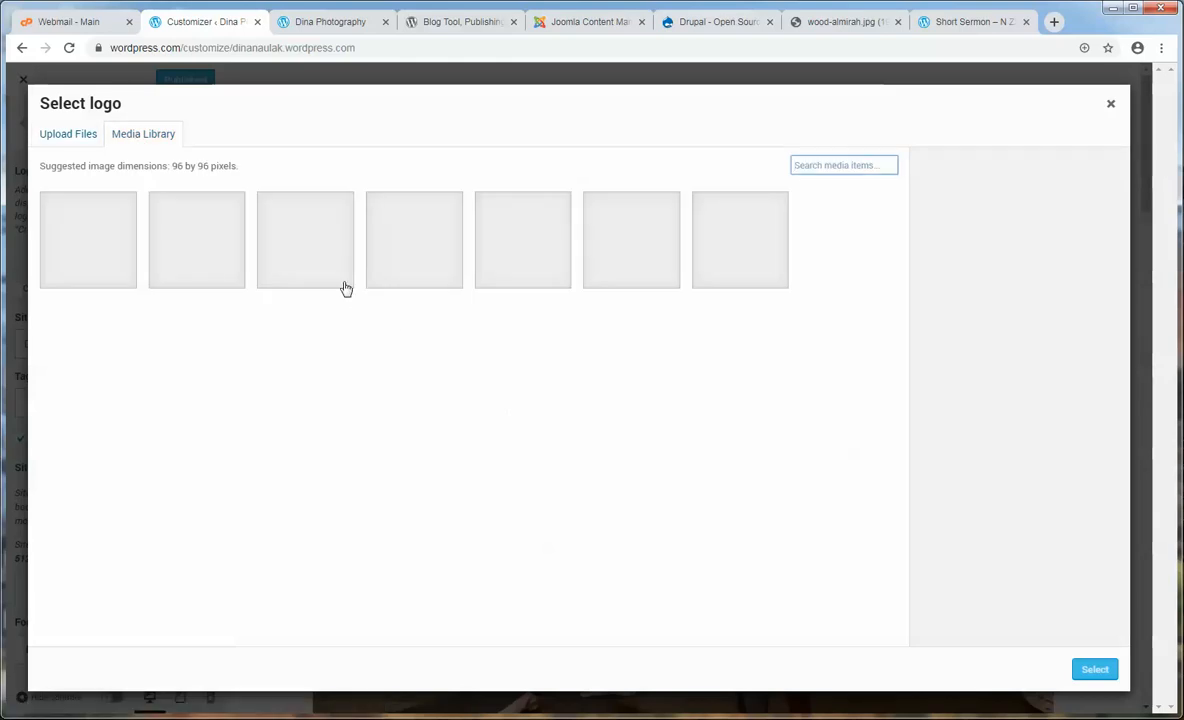
click(60, 136)
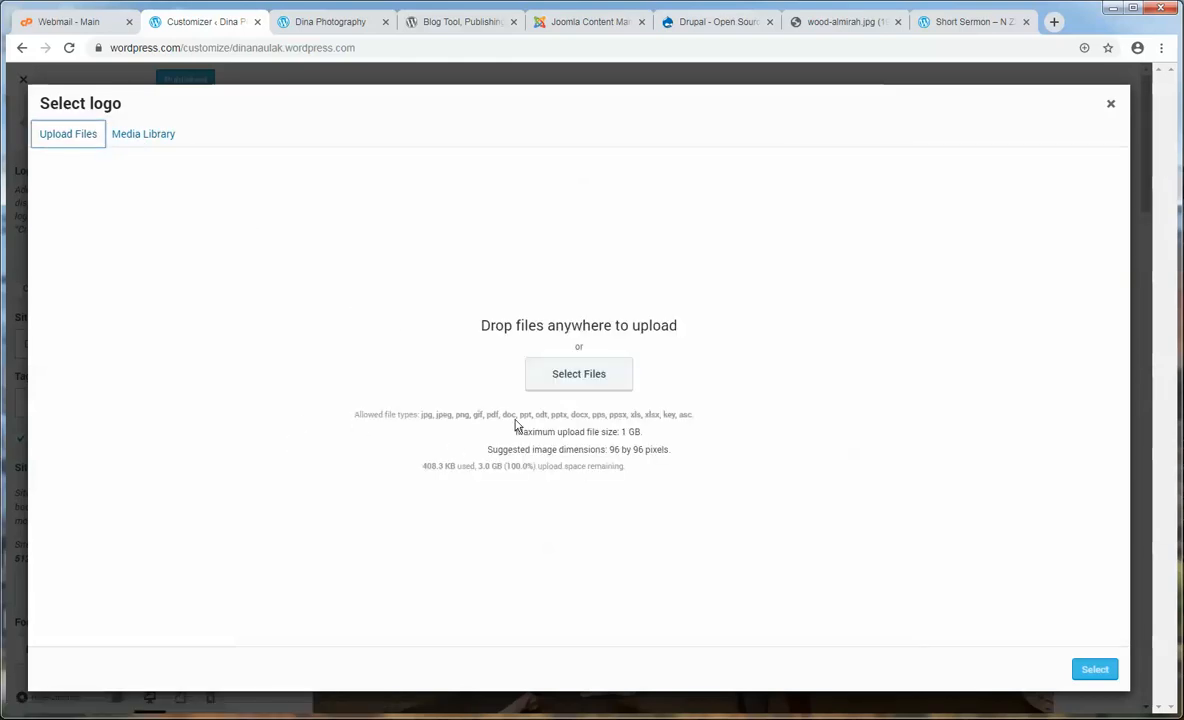
click(578, 378)
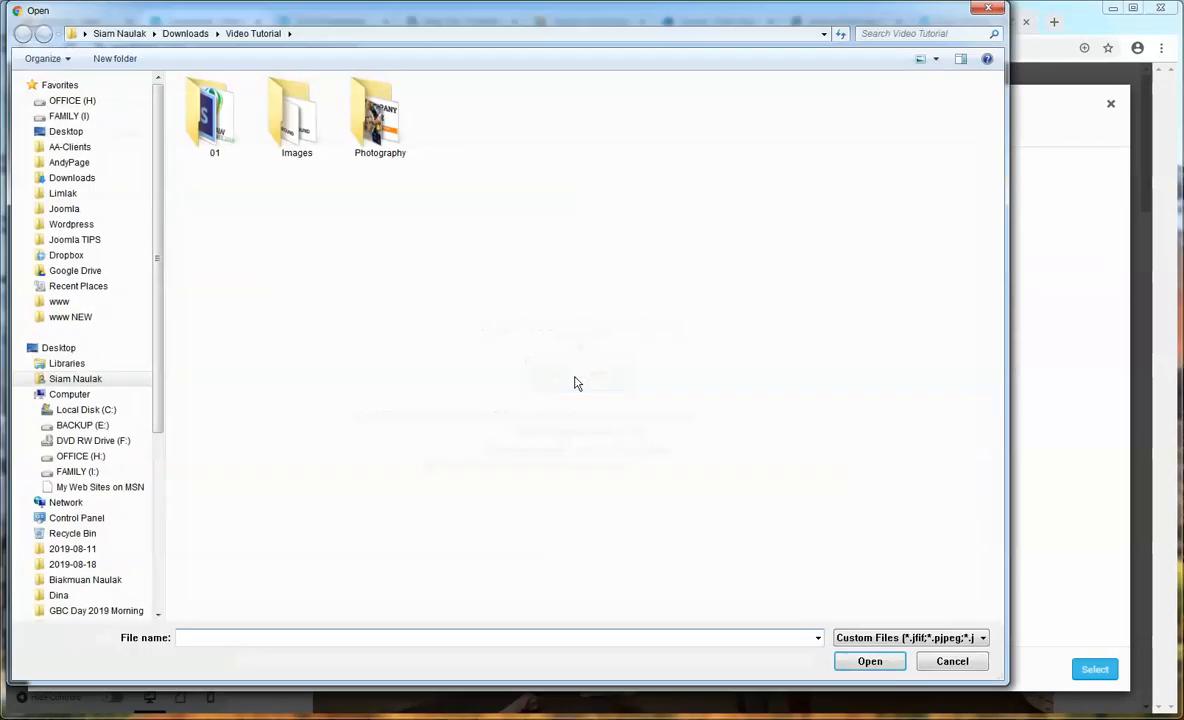
click(952, 661)
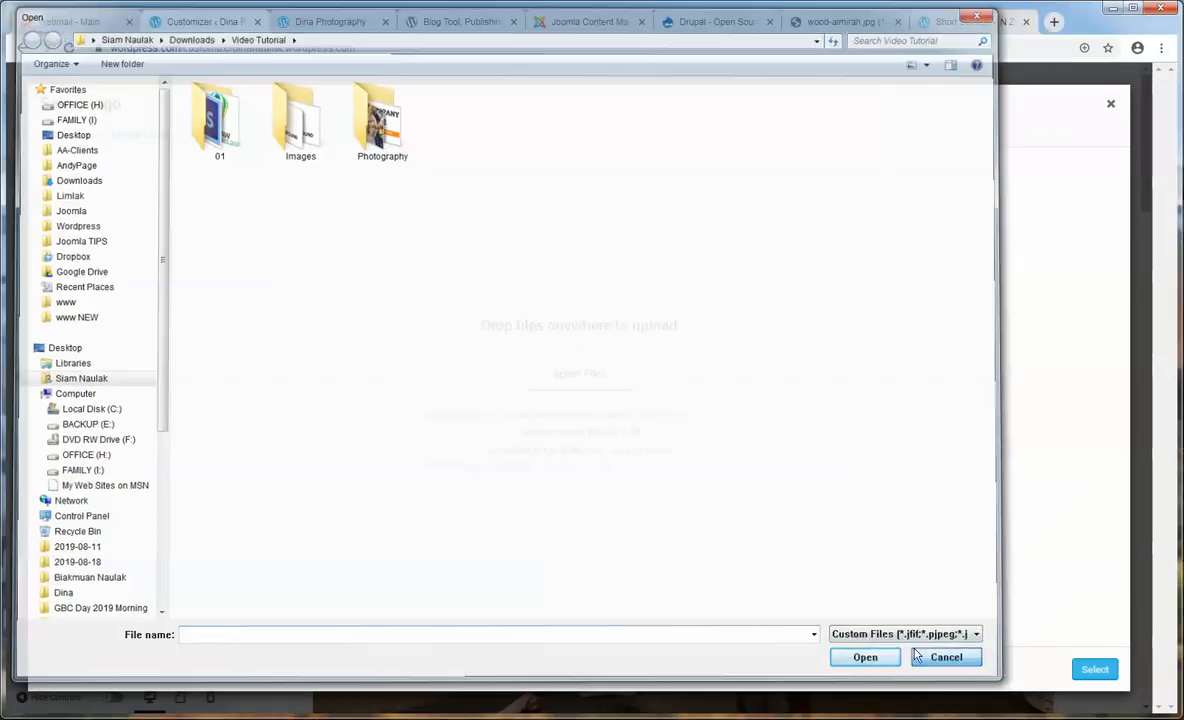
key(alt+Tab)
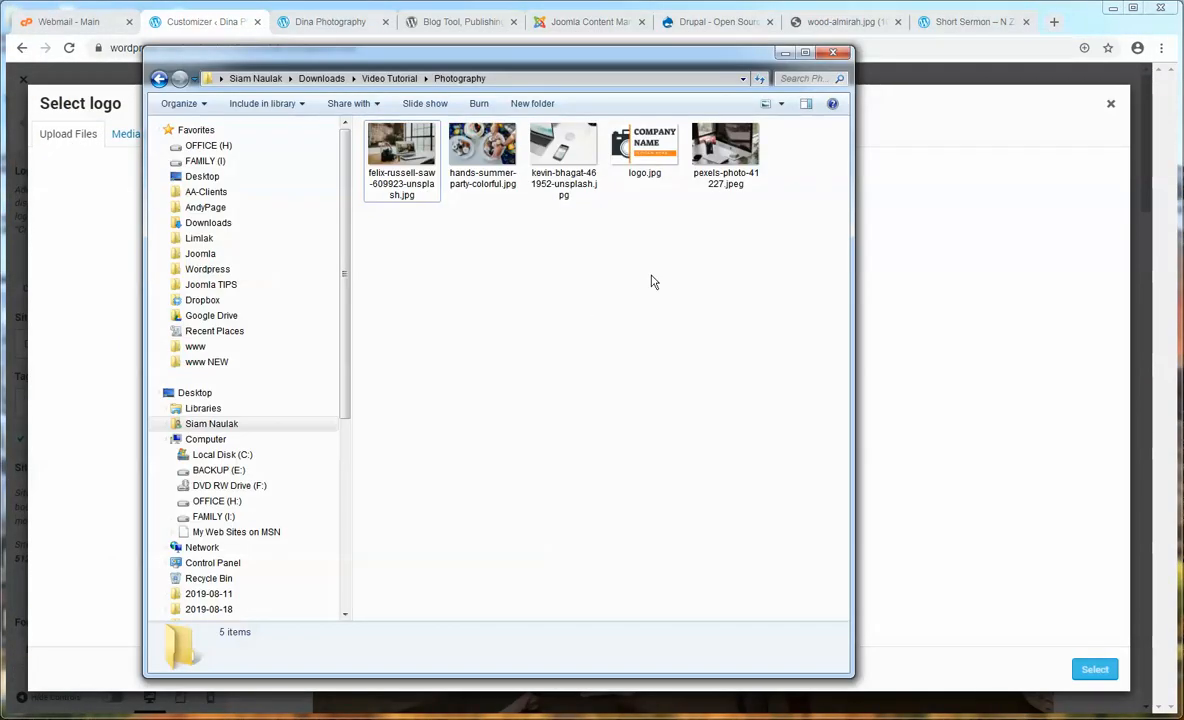
click(652, 165)
drag(652, 165, 1020, 378)
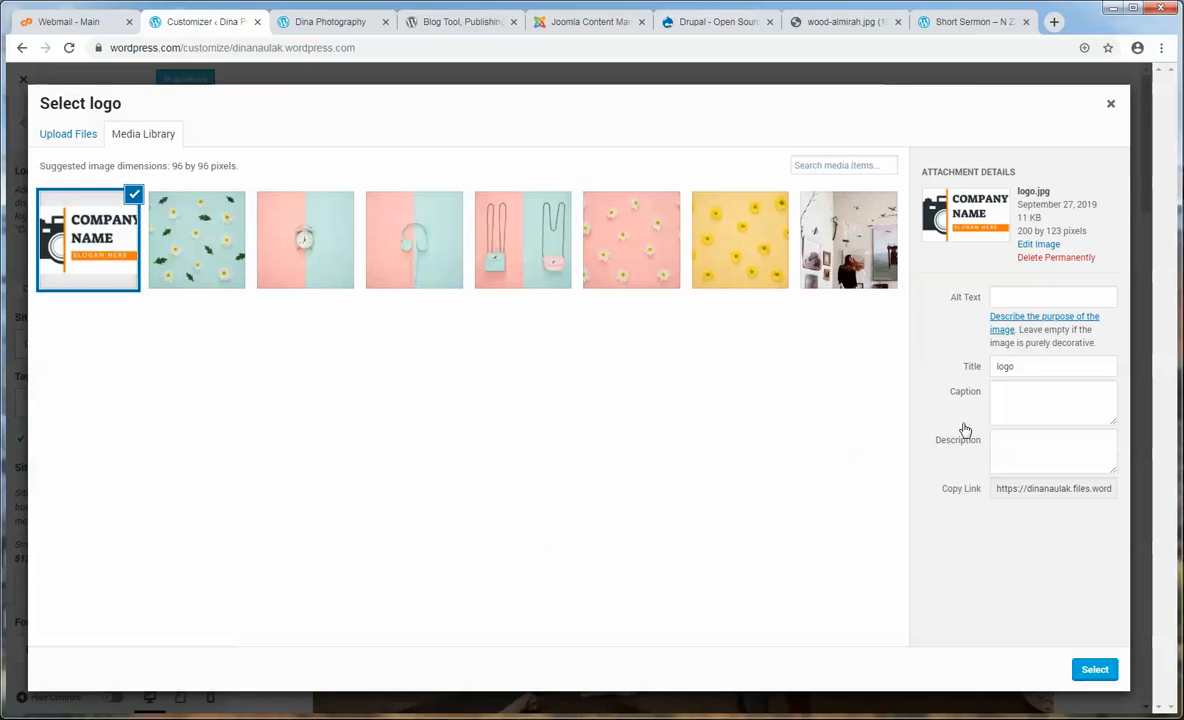
- Set logo.jpg as the site logo, skipping cropping
click(1092, 681)
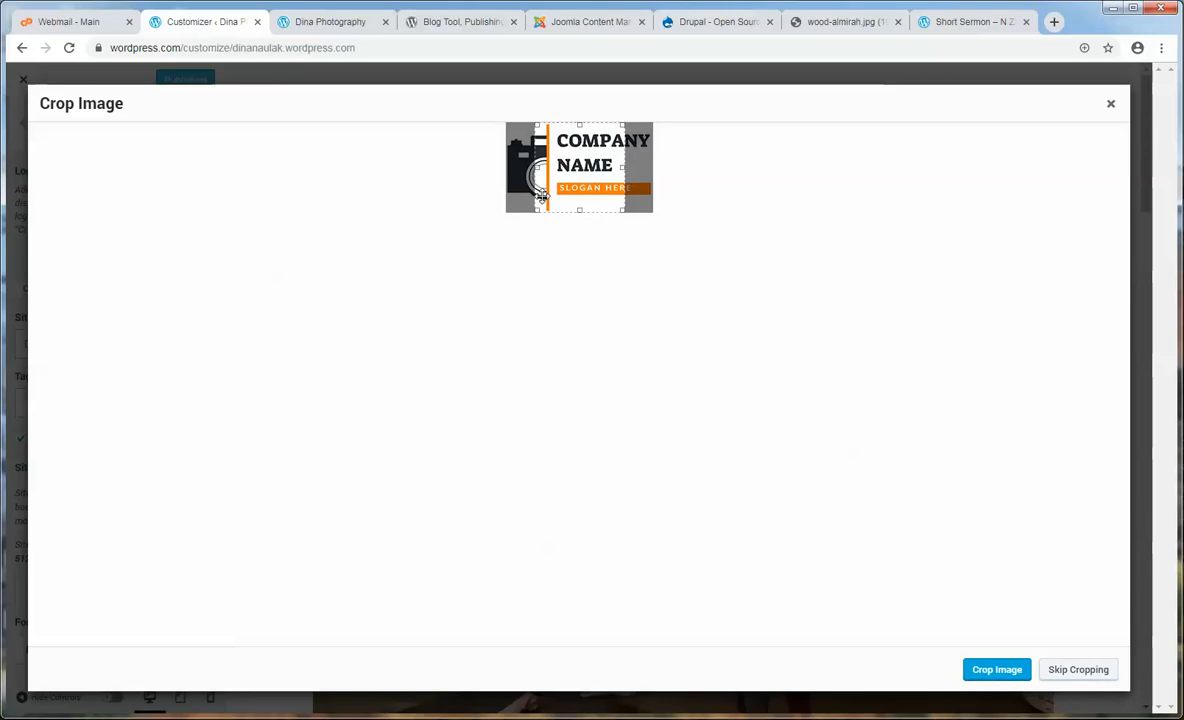
drag(624, 168, 653, 175)
drag(537, 167, 497, 167)
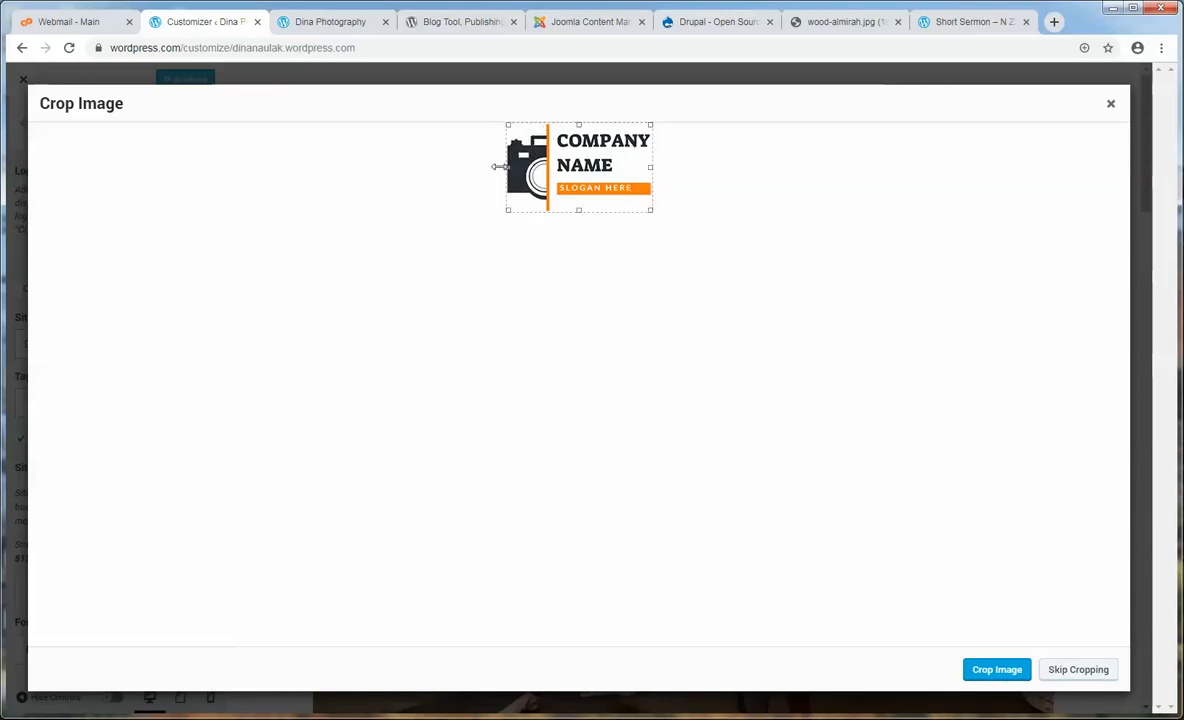
click(1077, 670)
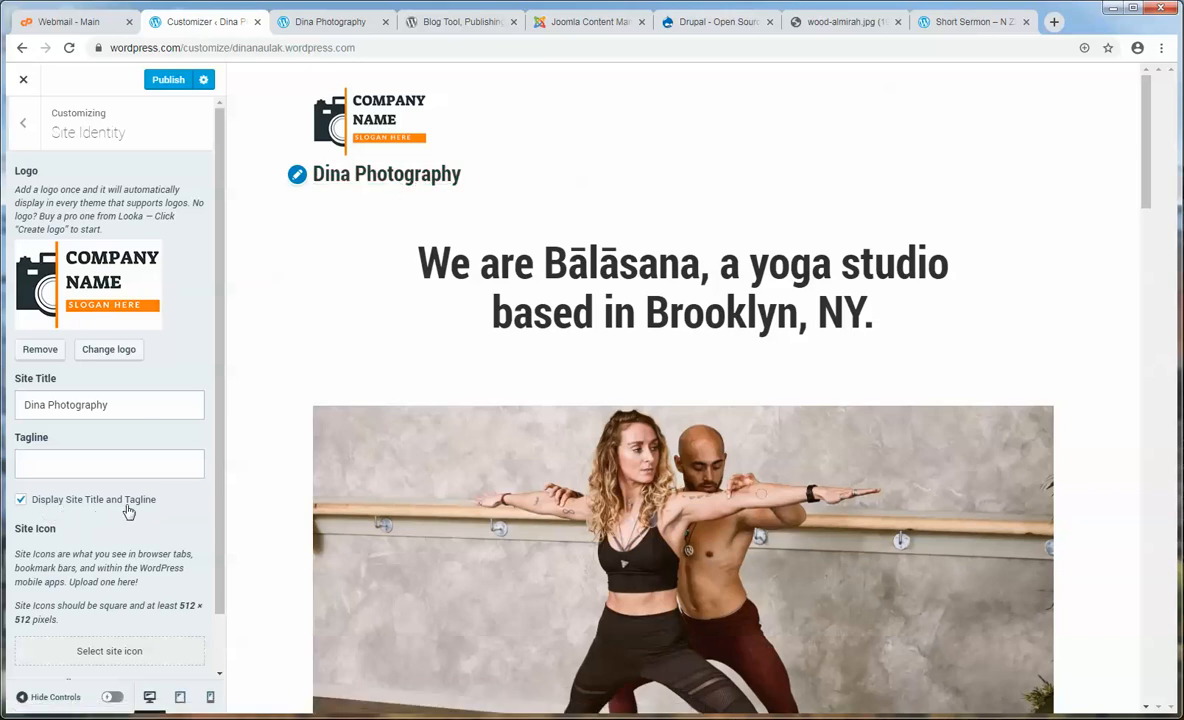
- Hide the site title and tagline and publish the Customizer changes
click(21, 502)
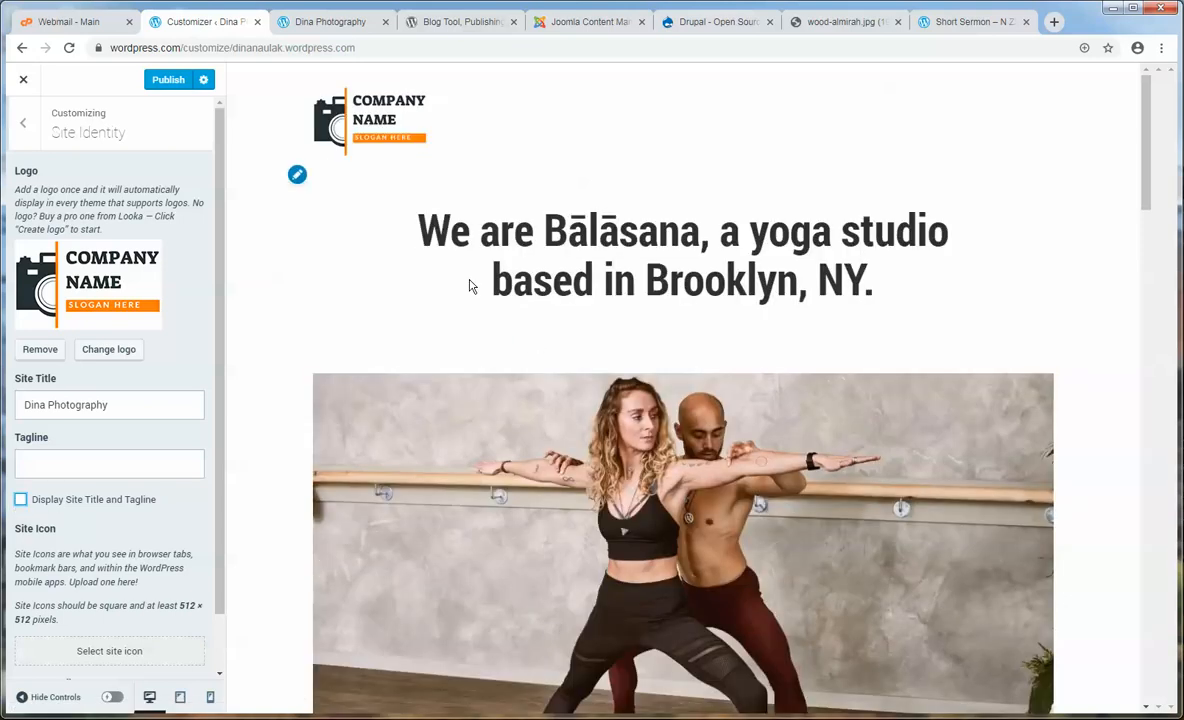
click(167, 82)
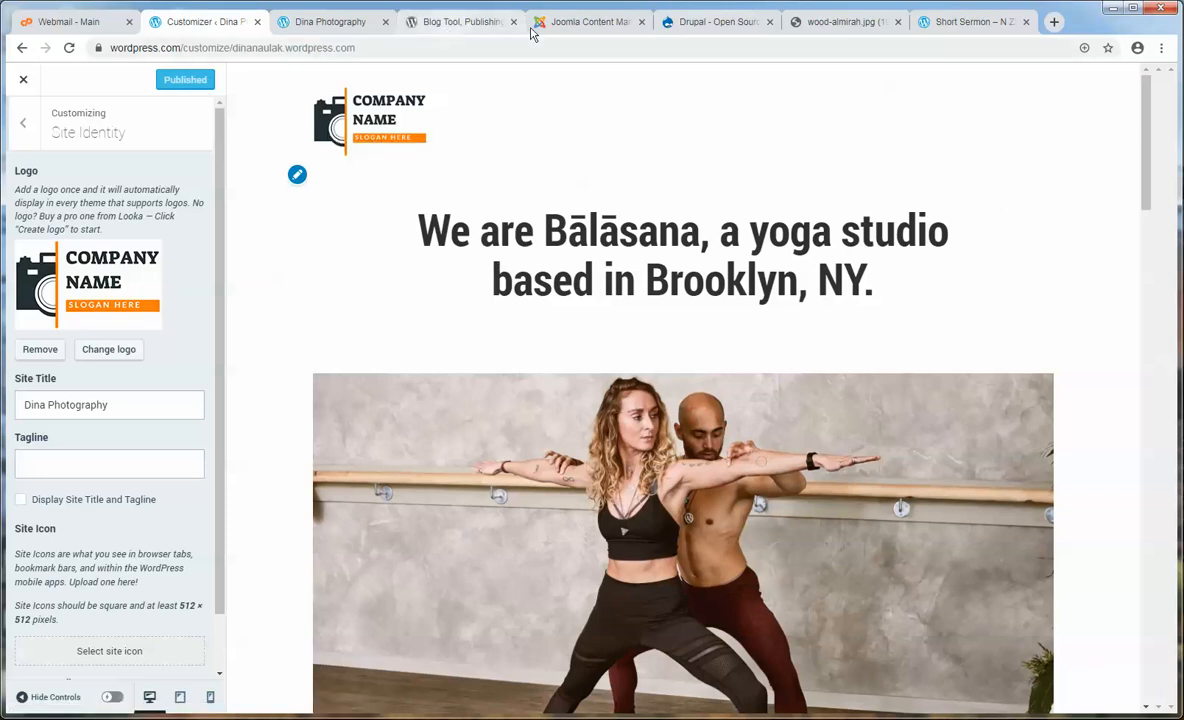
click(590, 21)
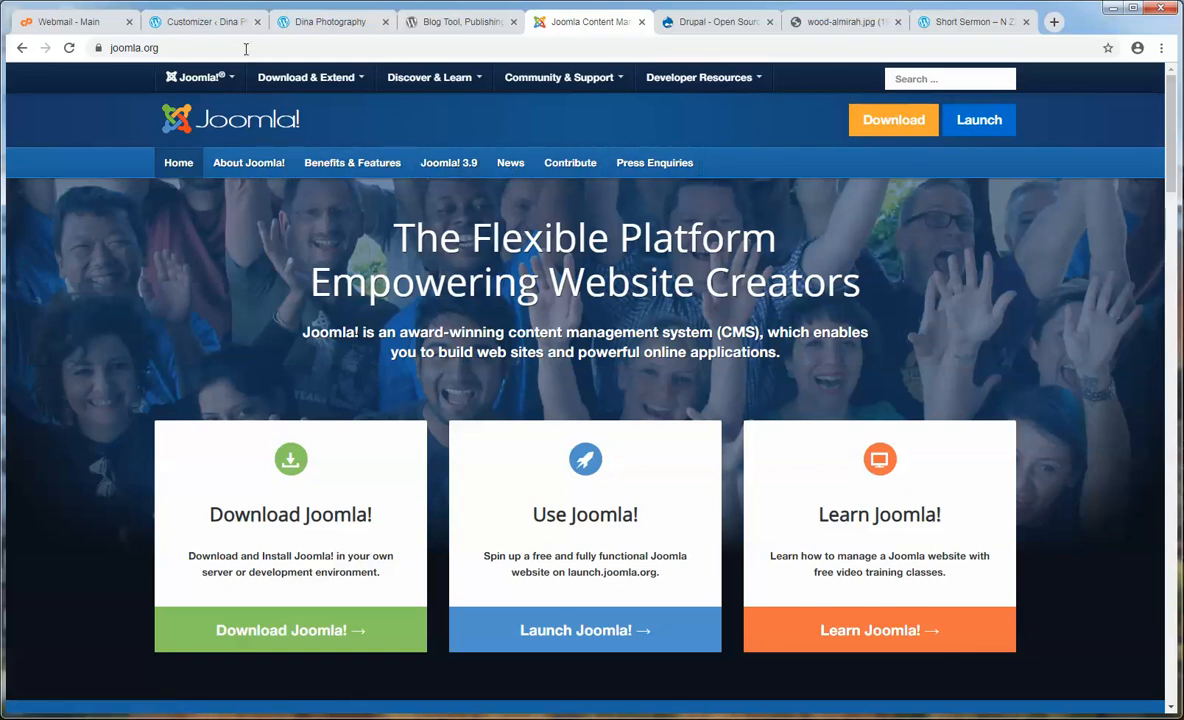
click(205, 21)
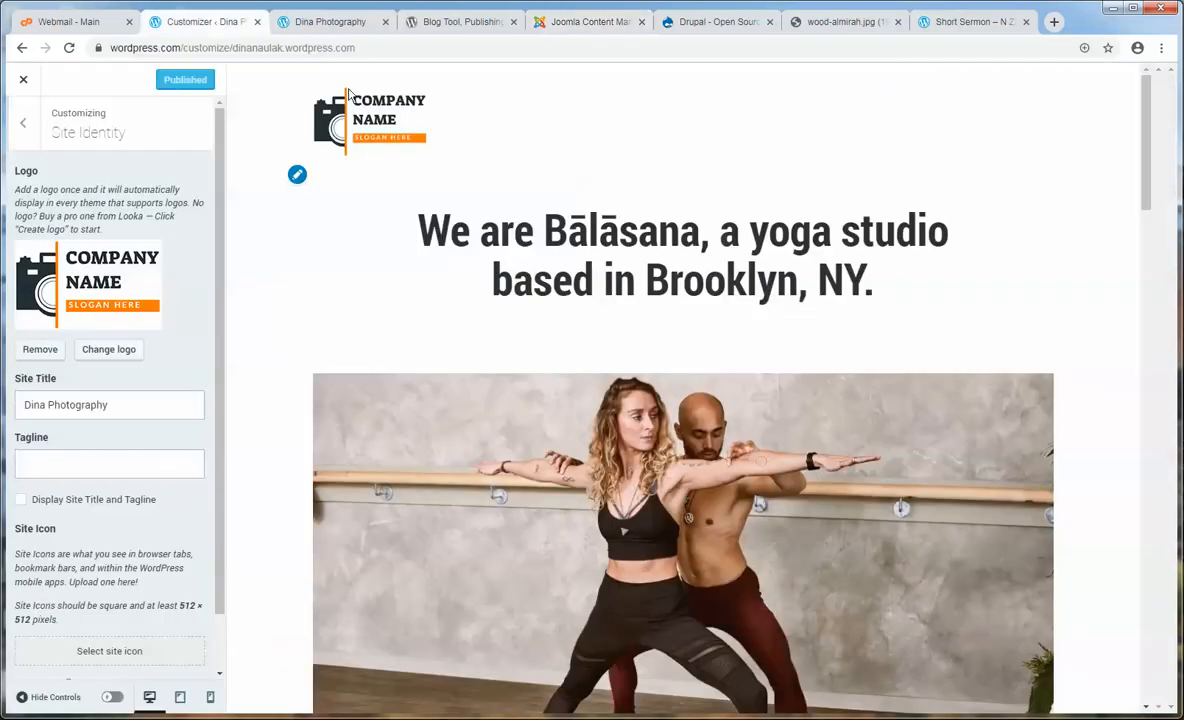
- Start a new menu under Customizer Menus and name it Top Menu
click(24, 125)
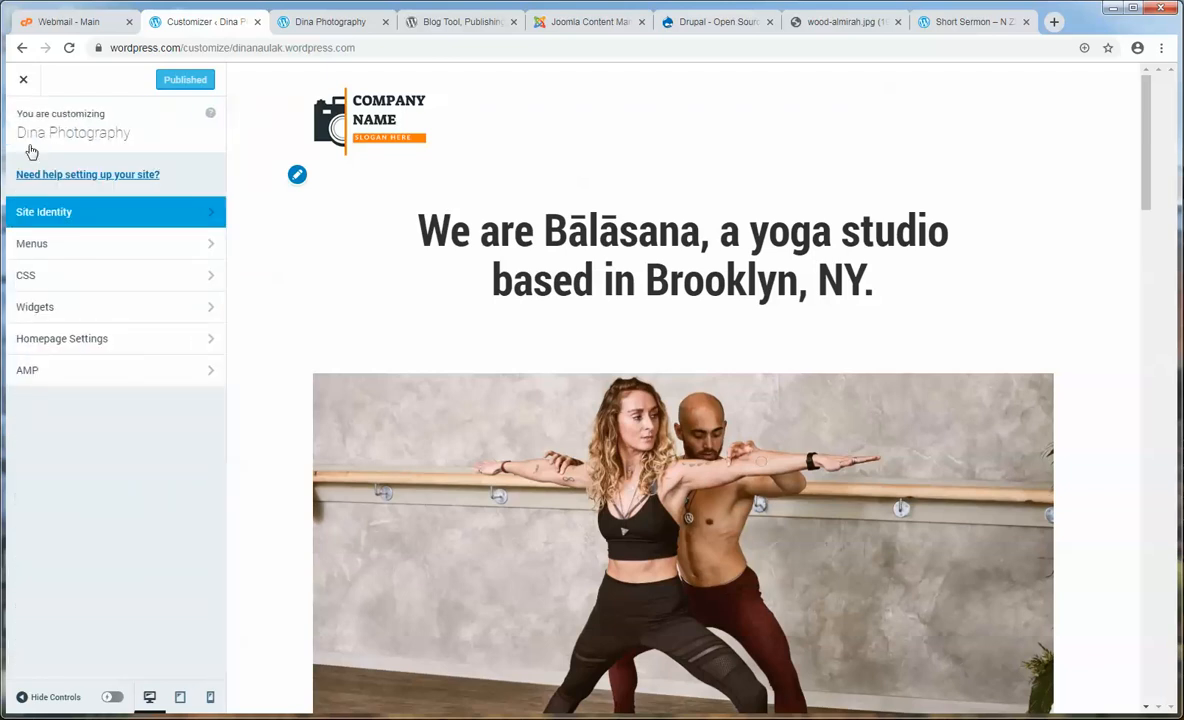
click(55, 251)
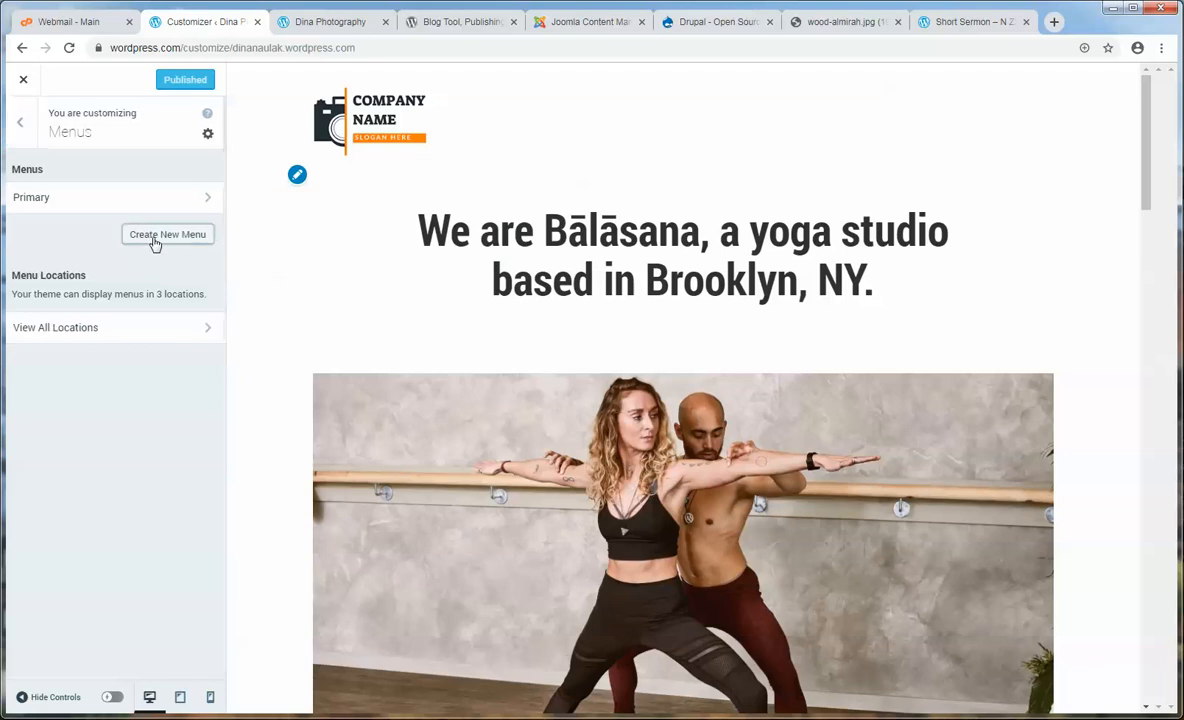
click(155, 237)
click(50, 198)
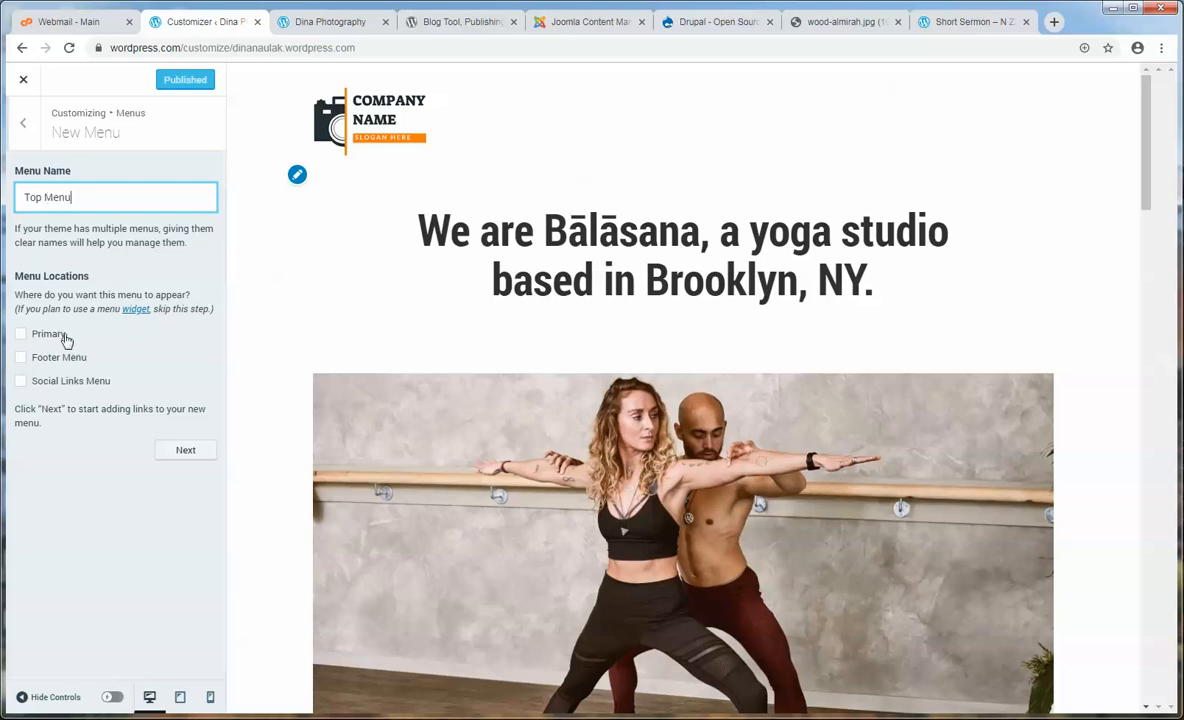
- Assign Top Menu to the Primary location and bring up the items to add
click(22, 338)
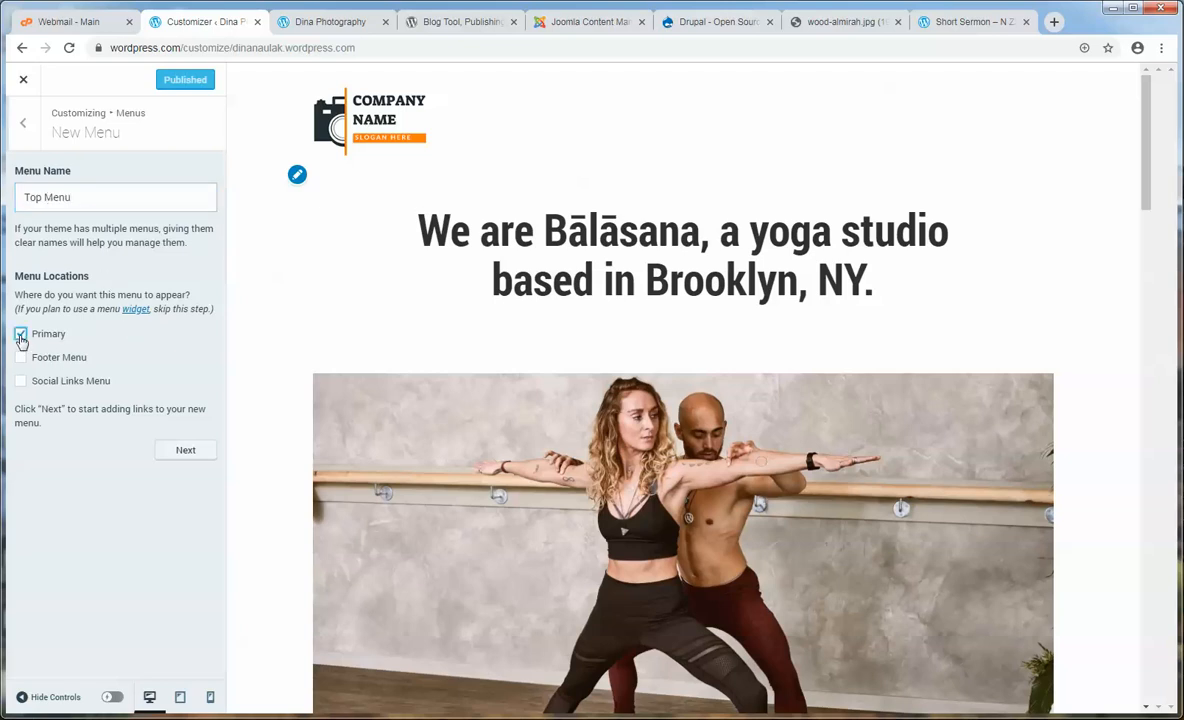
click(201, 457)
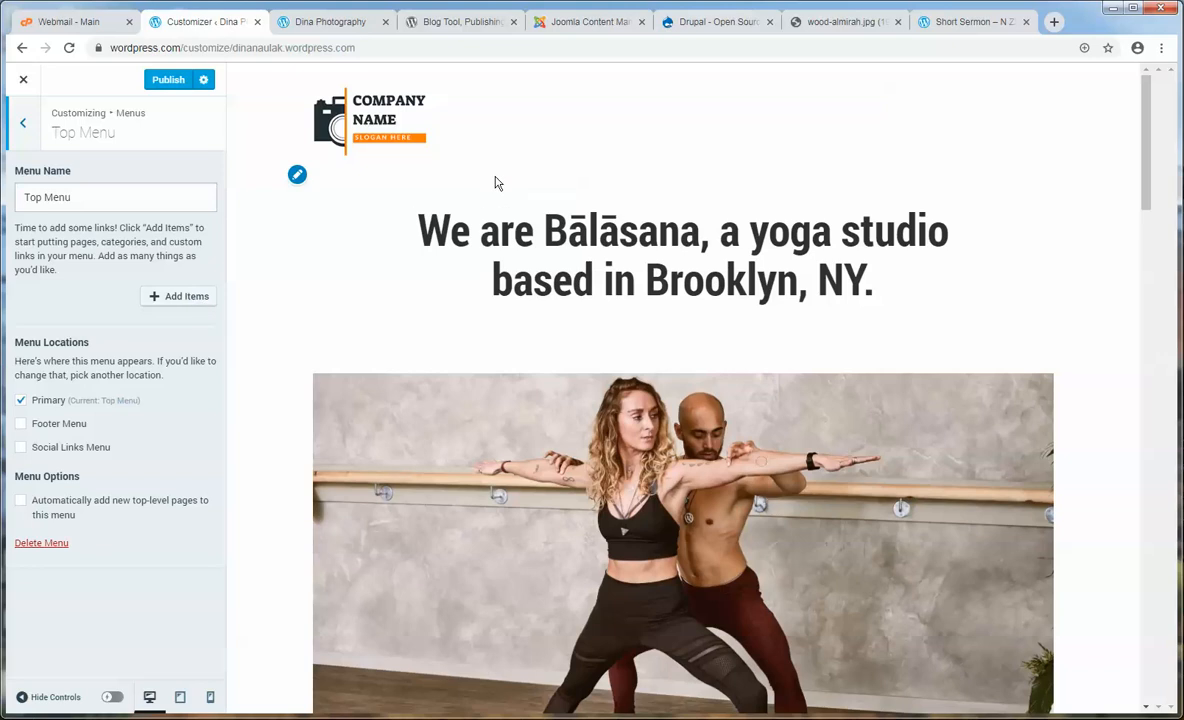
click(622, 30)
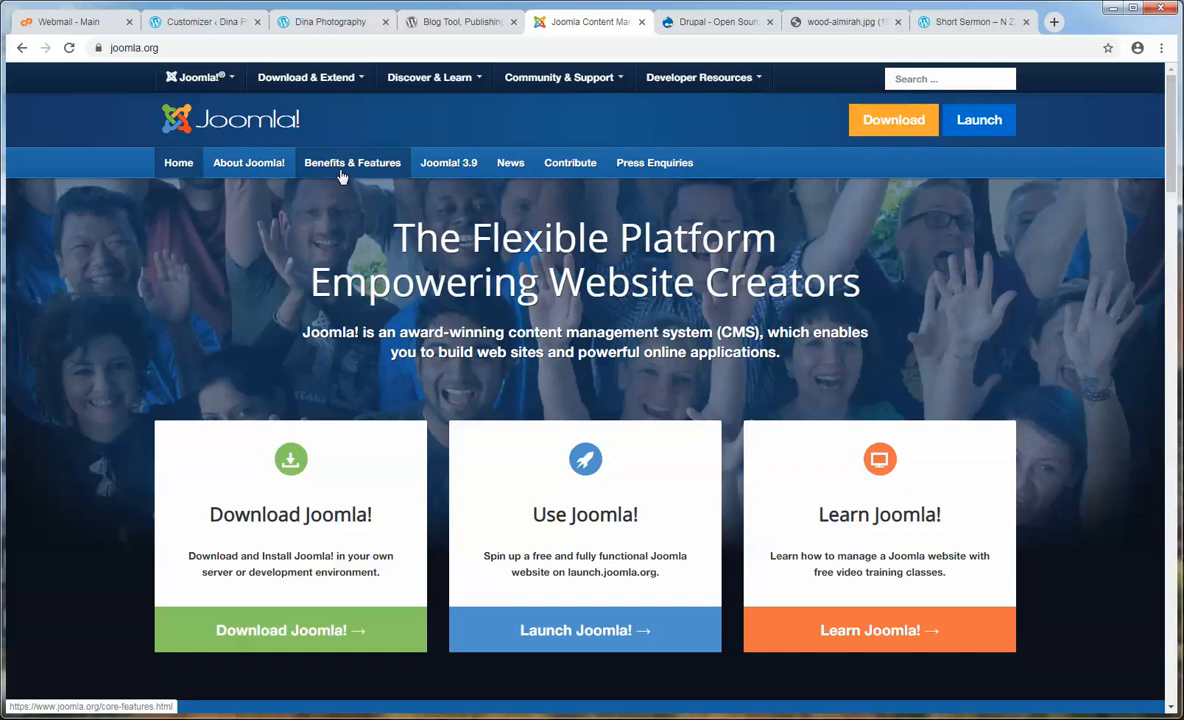
click(203, 22)
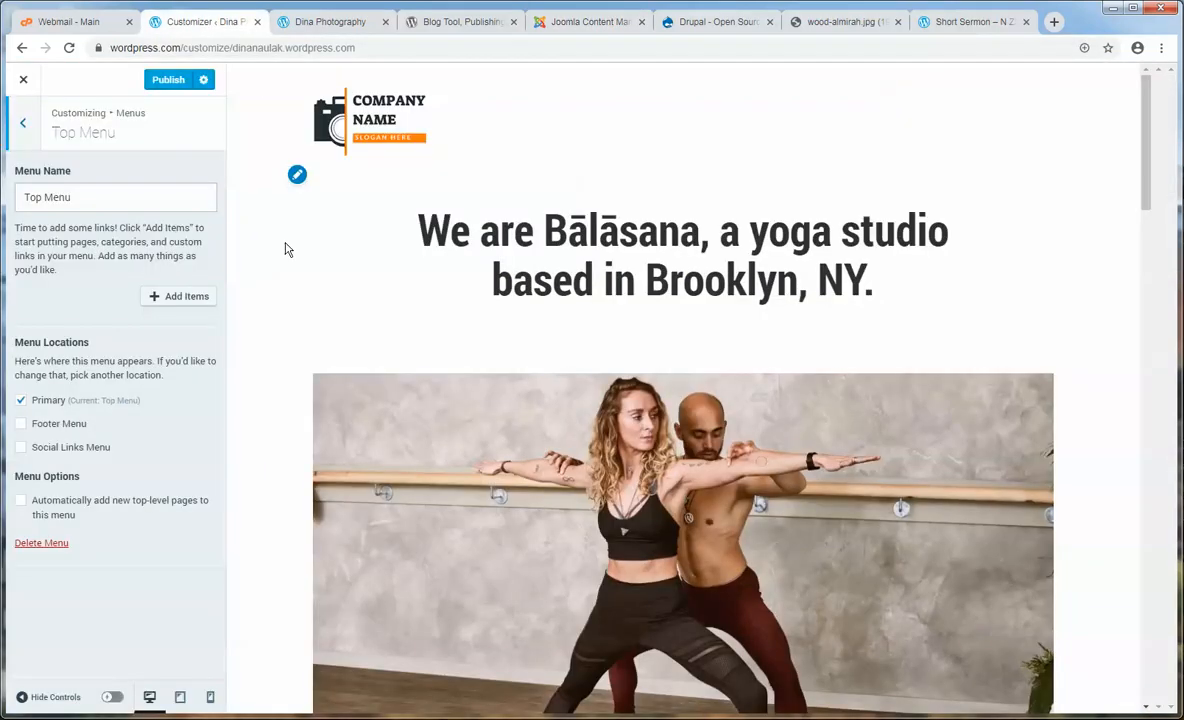
click(195, 308)
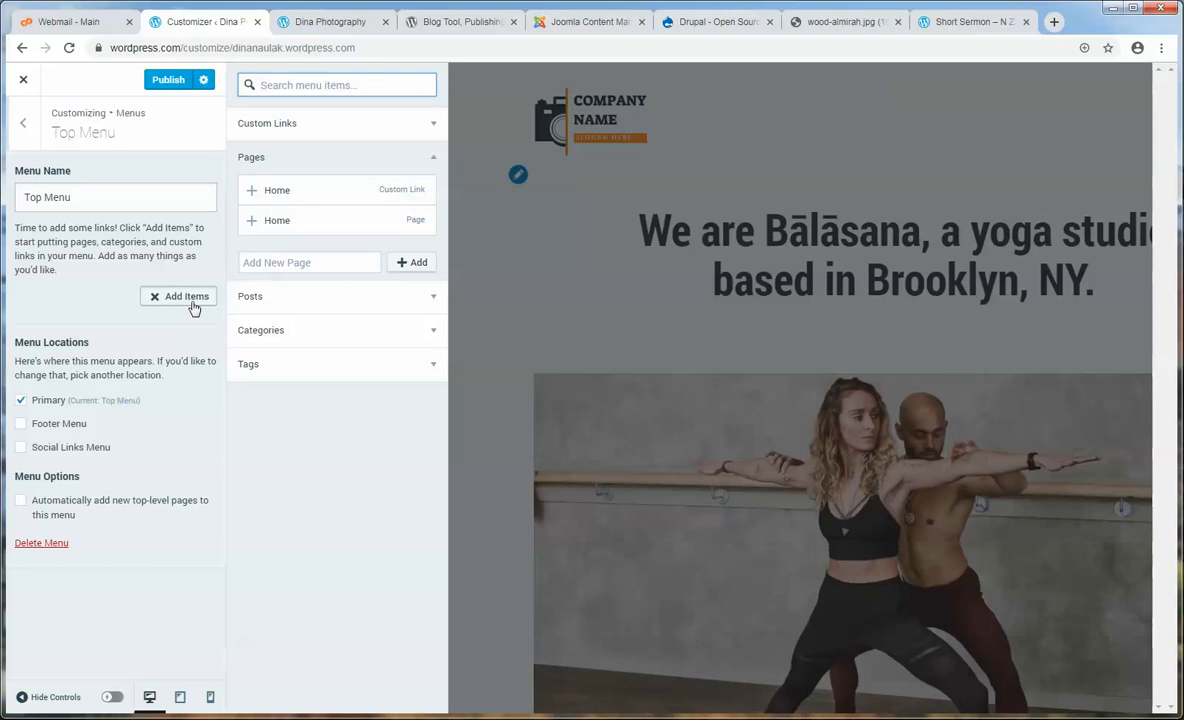
- Add the Home custom link to Top Menu, publish it, and close the Customizer
click(265, 194)
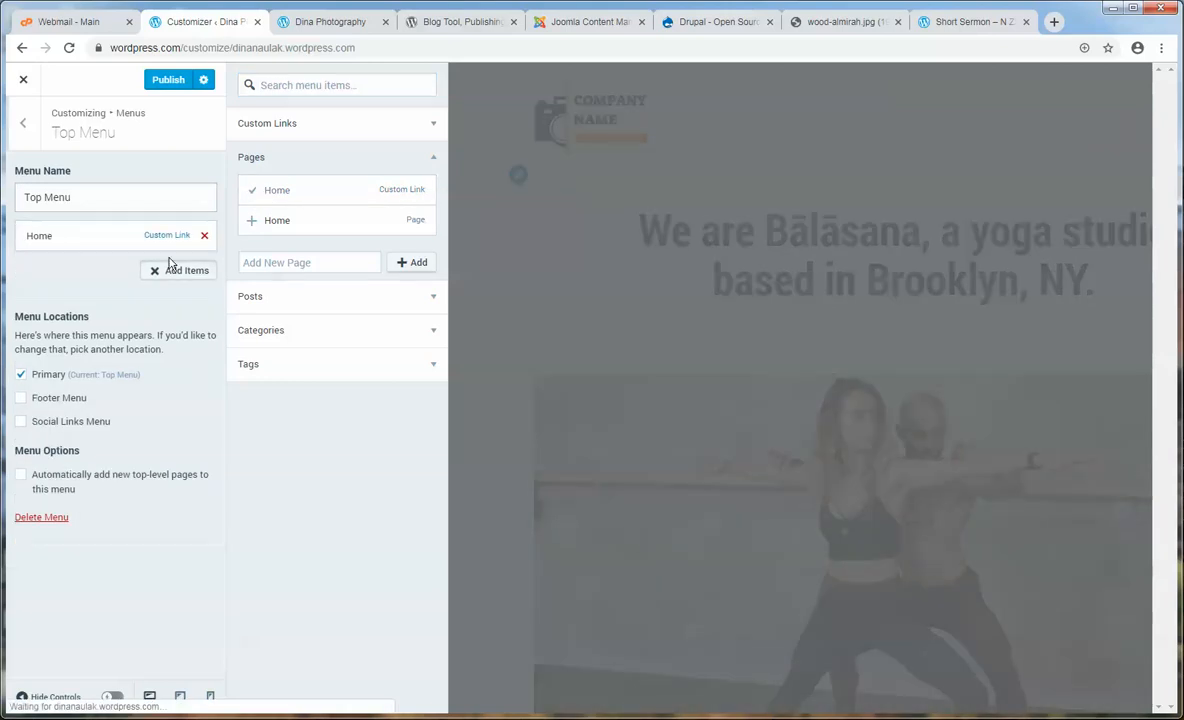
click(165, 80)
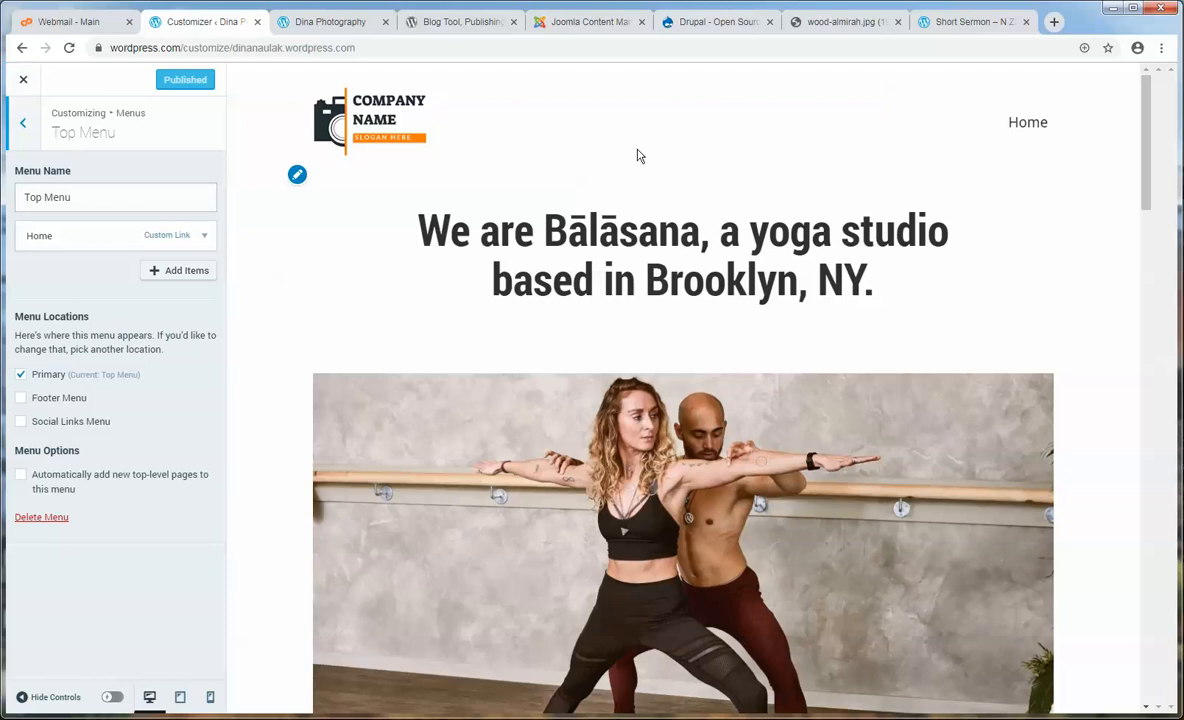
click(23, 82)
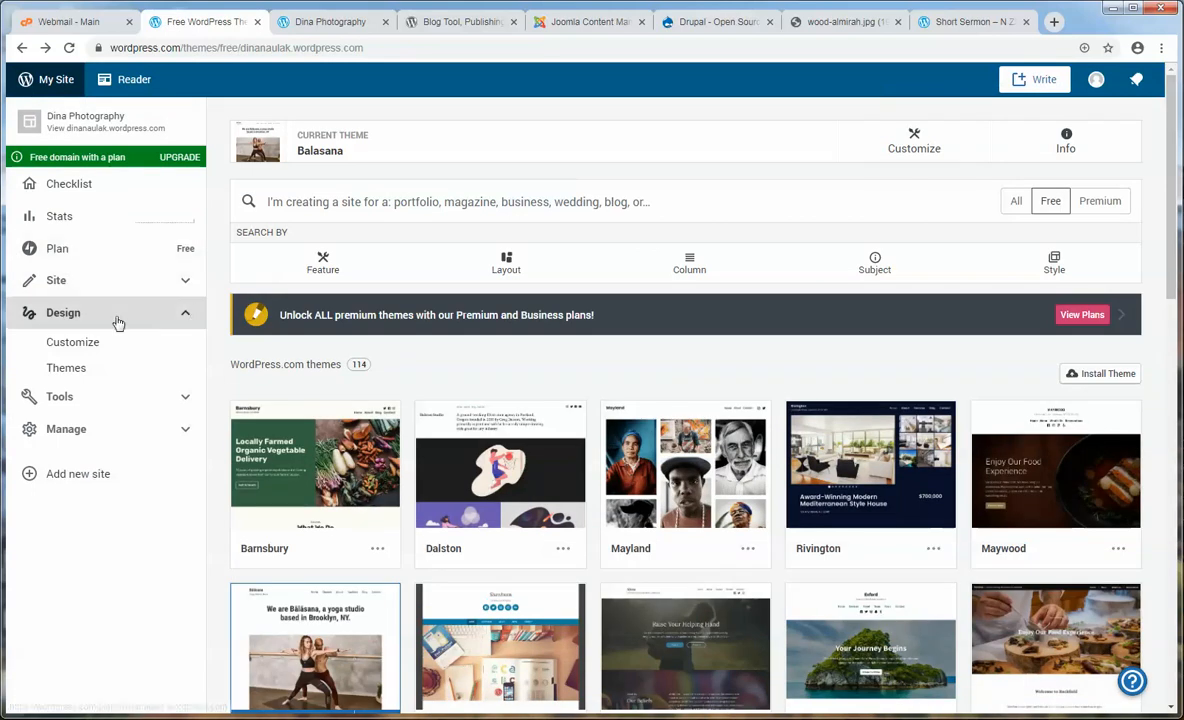
- Collapse Design and expand Site in the dashboard sidebar
click(187, 316)
click(185, 283)
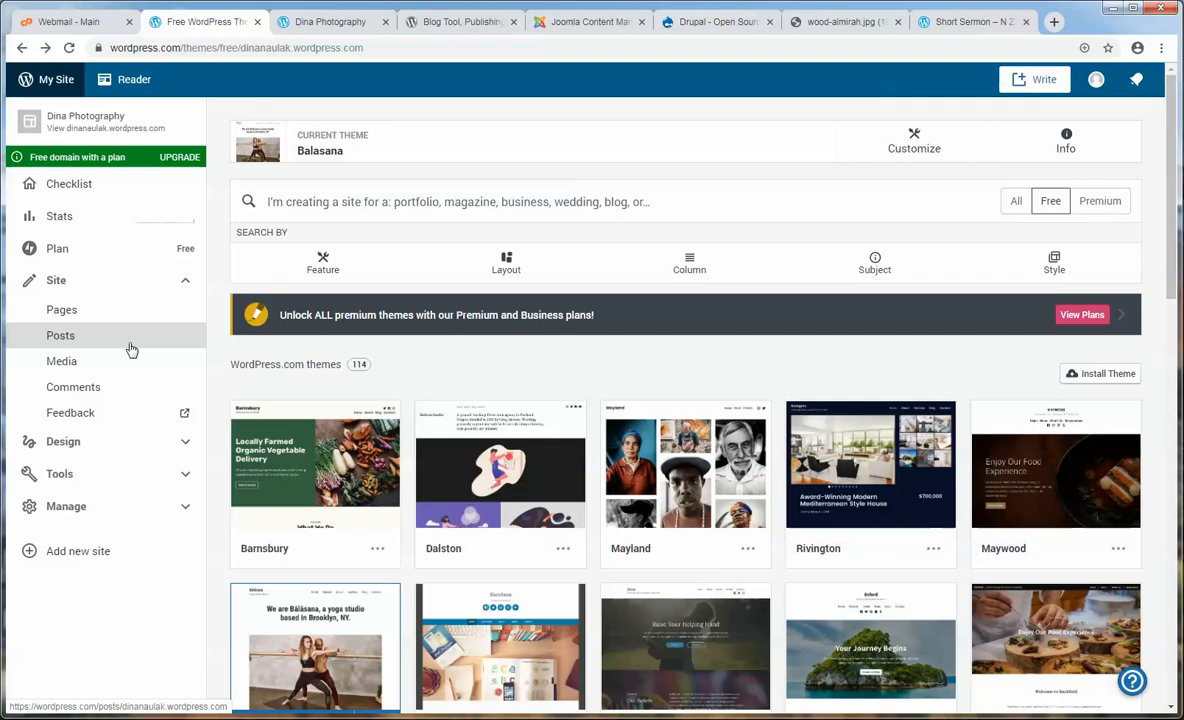
- Go to Site > Pages and add a new page to bring up the template chooser
click(62, 311)
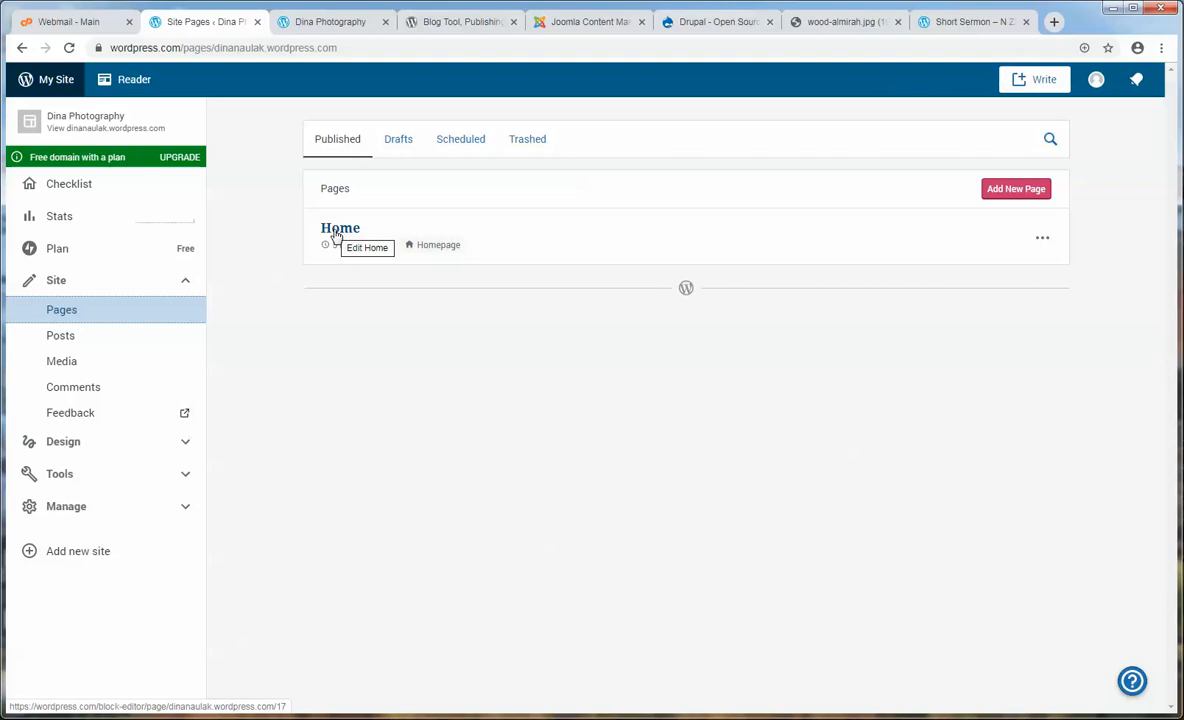
click(1043, 239)
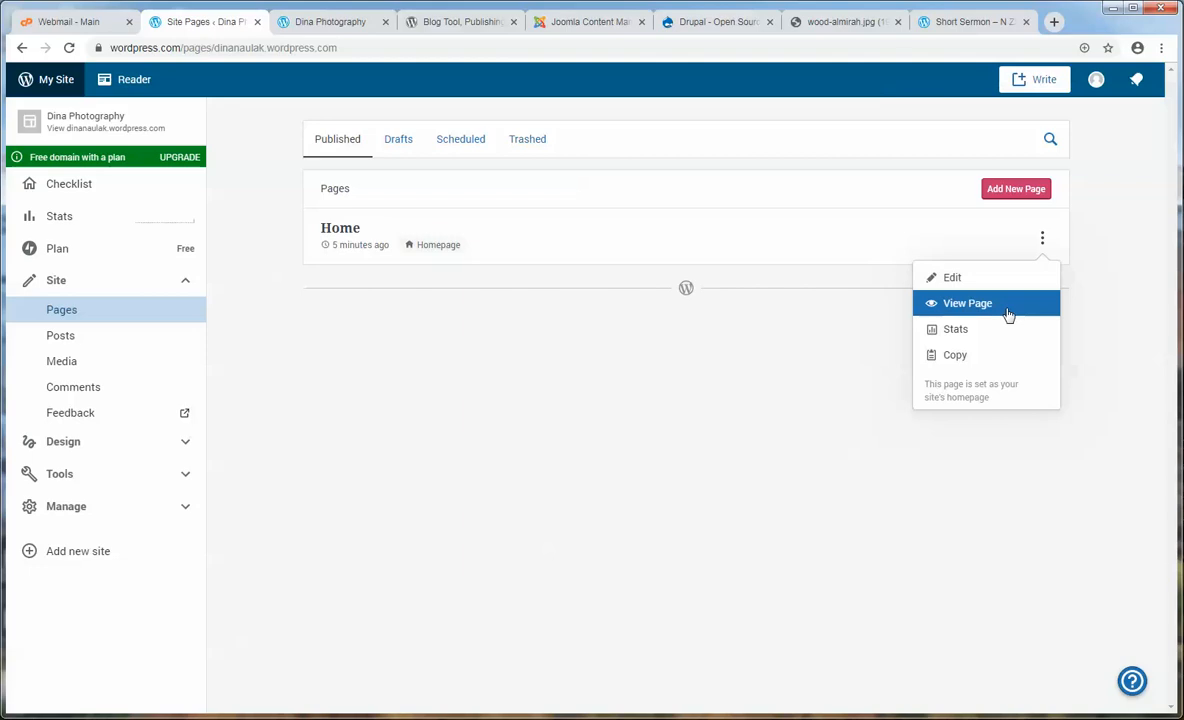
click(1088, 307)
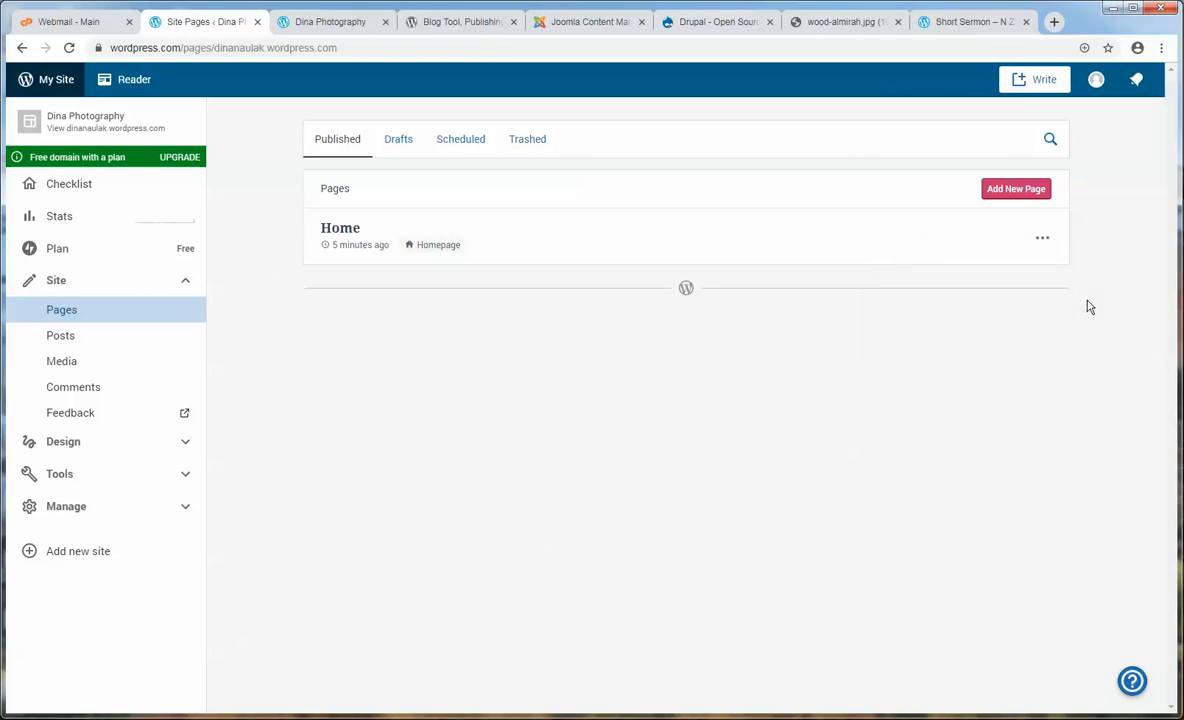
click(1009, 199)
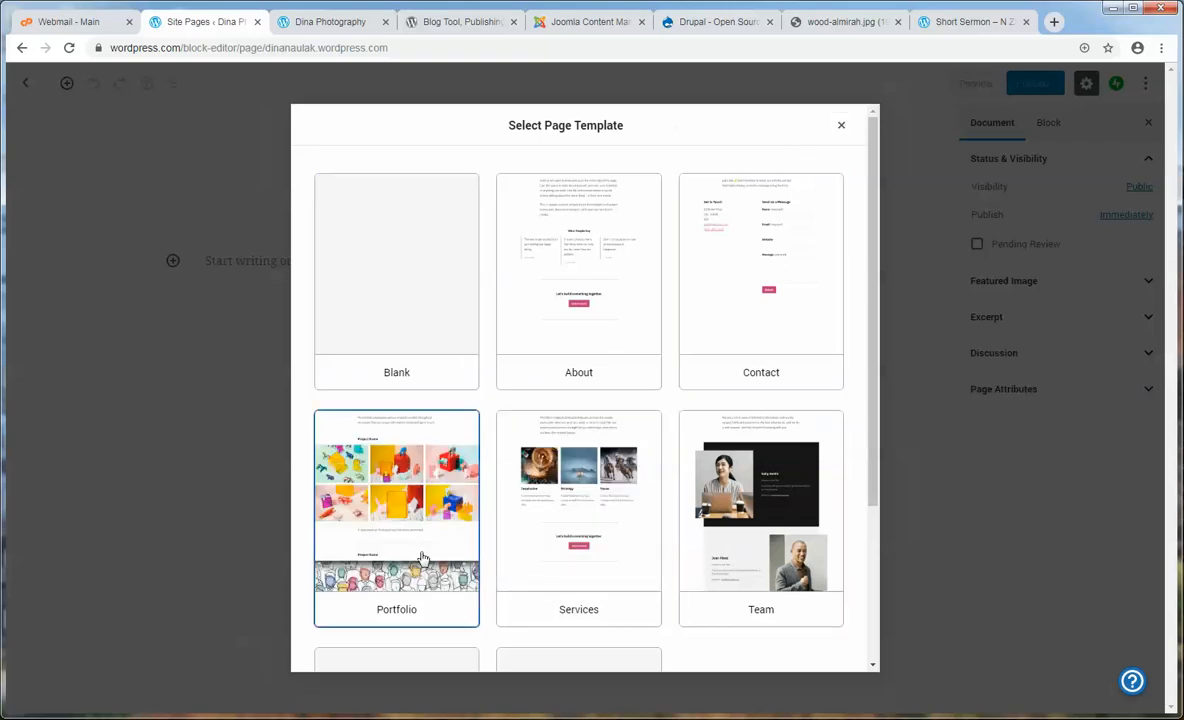
- Skip the templates for a blank page and title it 'About Me'
scroll(878, 486, down, 3)
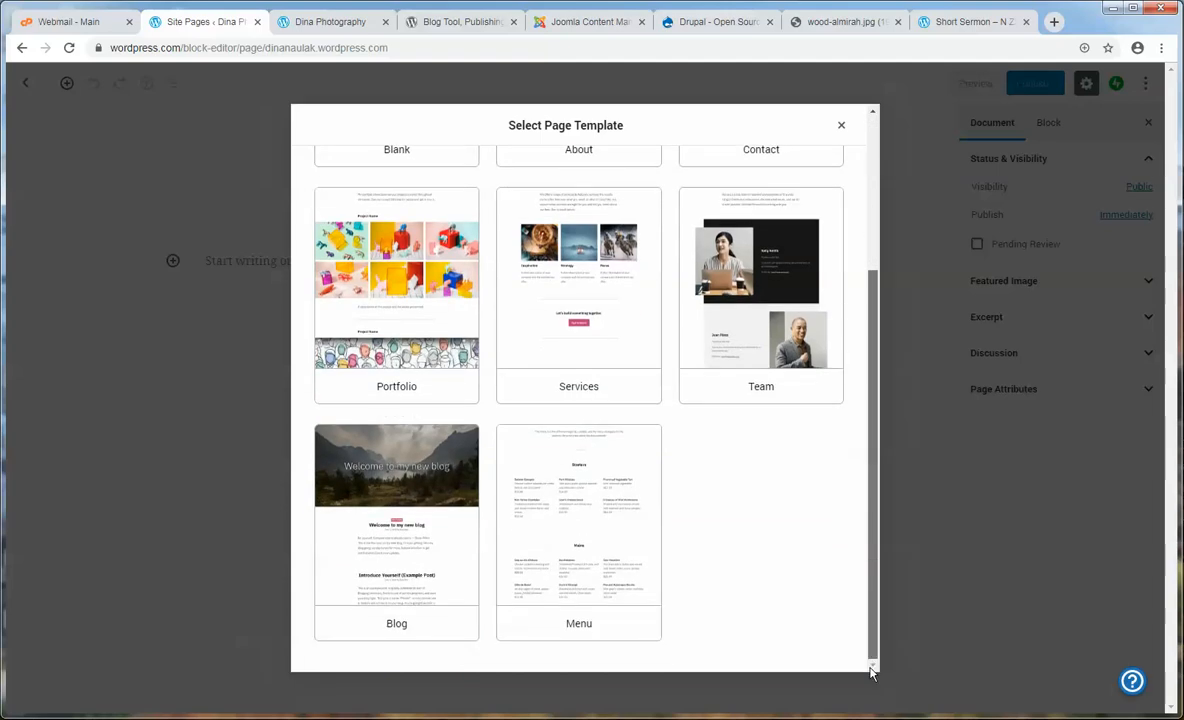
scroll(878, 486, up, 3)
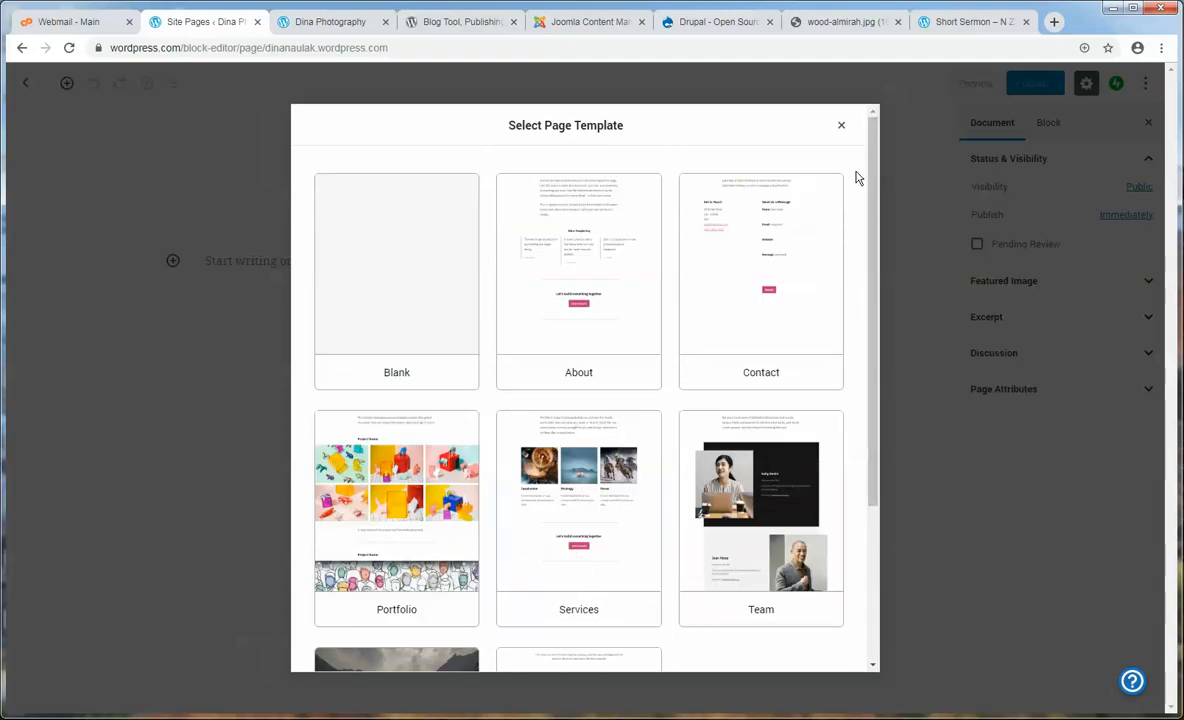
click(841, 126)
click(518, 178)
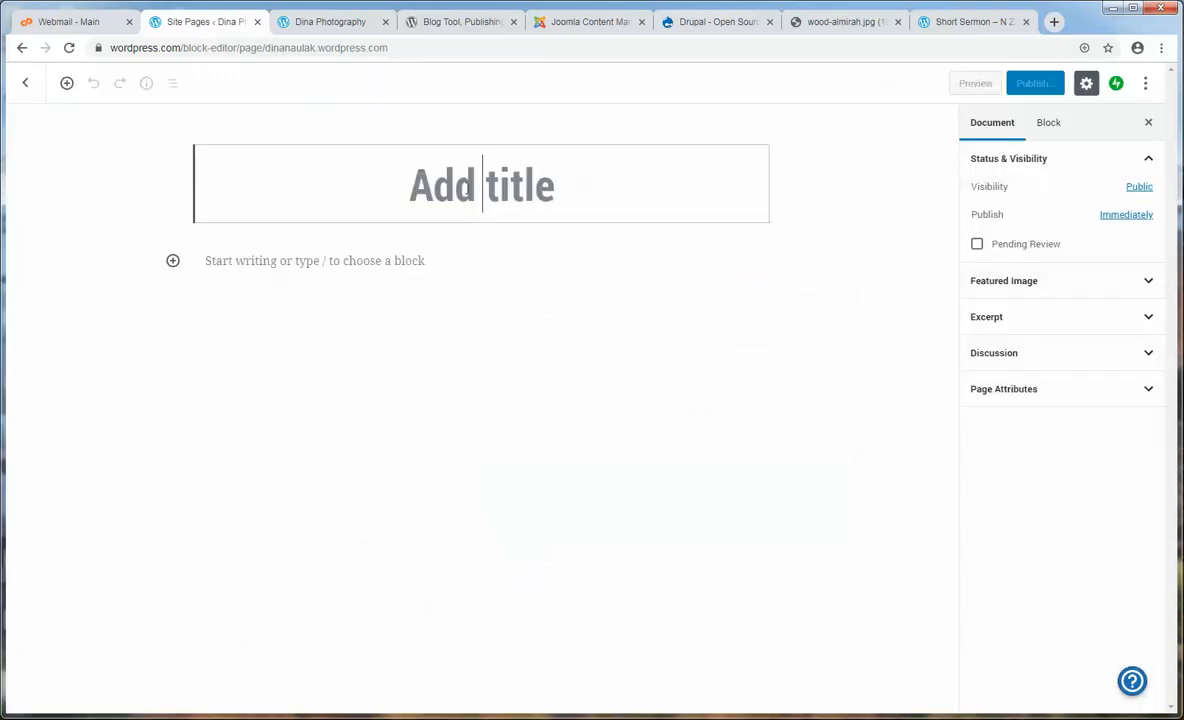
text(About Me)
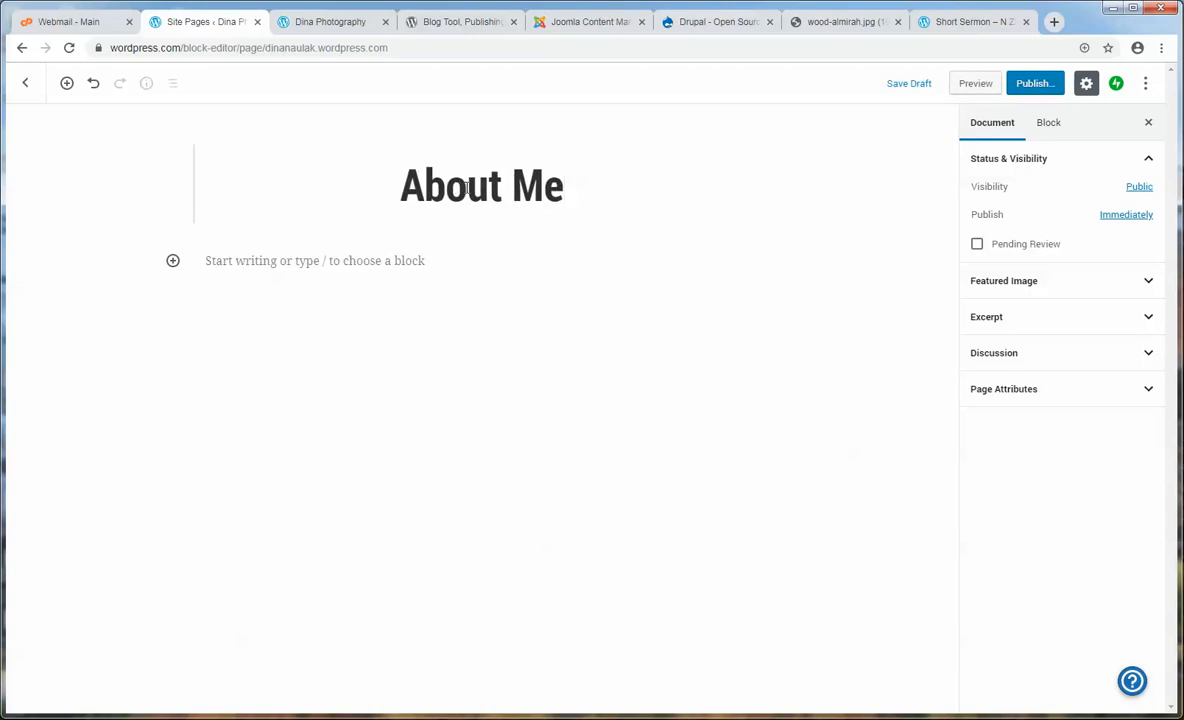
- Copy four Lorem ipsum paragraphs from the Demo Text notes and paste them into the body
click(526, 255)
click(318, 719)
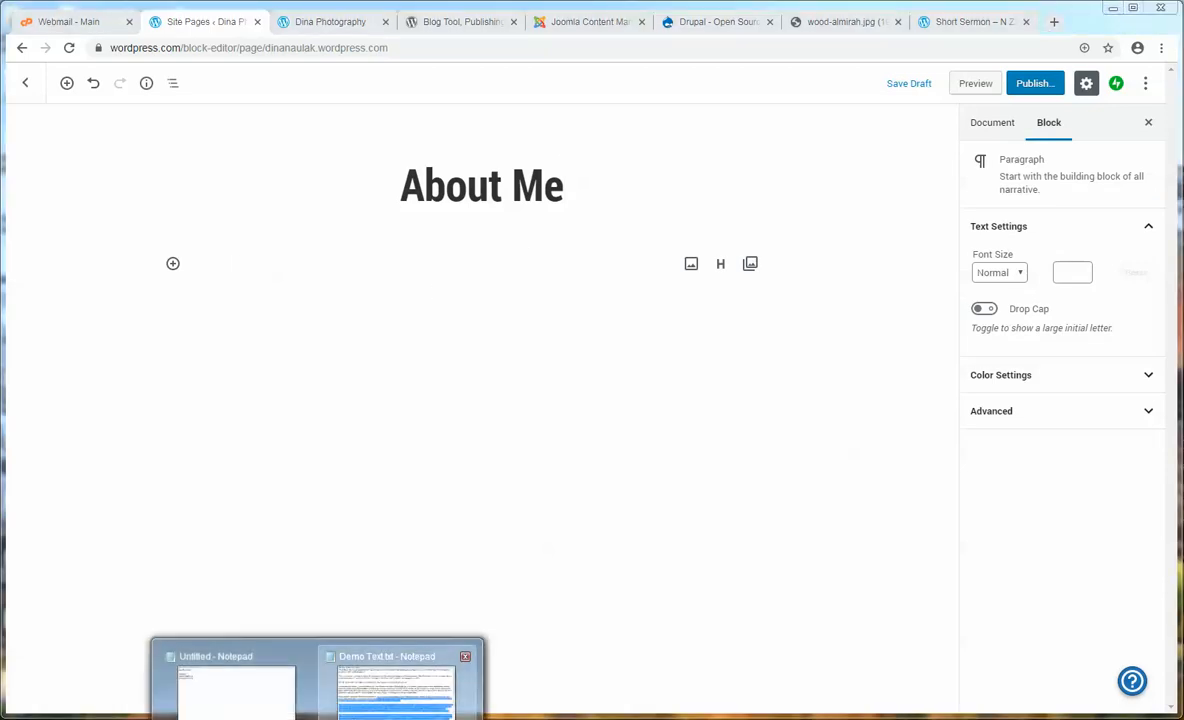
click(402, 690)
drag(410, 486, 175, 230)
right_click(240, 258)
click(271, 306)
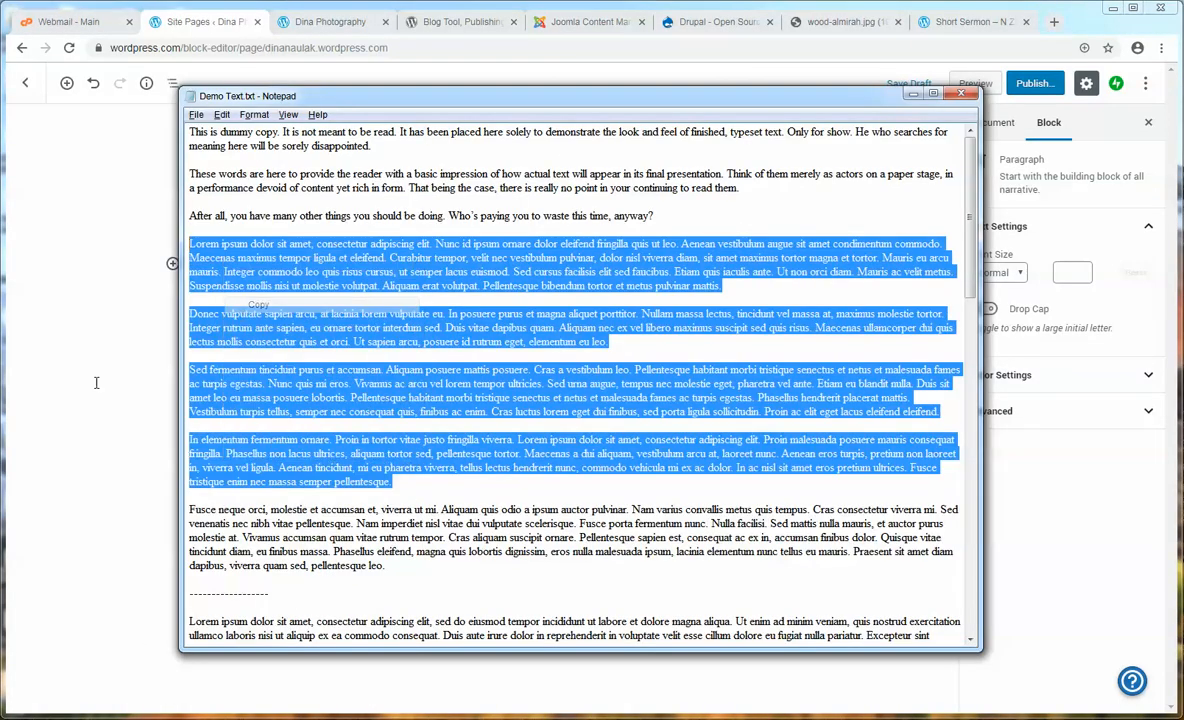
click(98, 380)
click(243, 263)
right_click(241, 263)
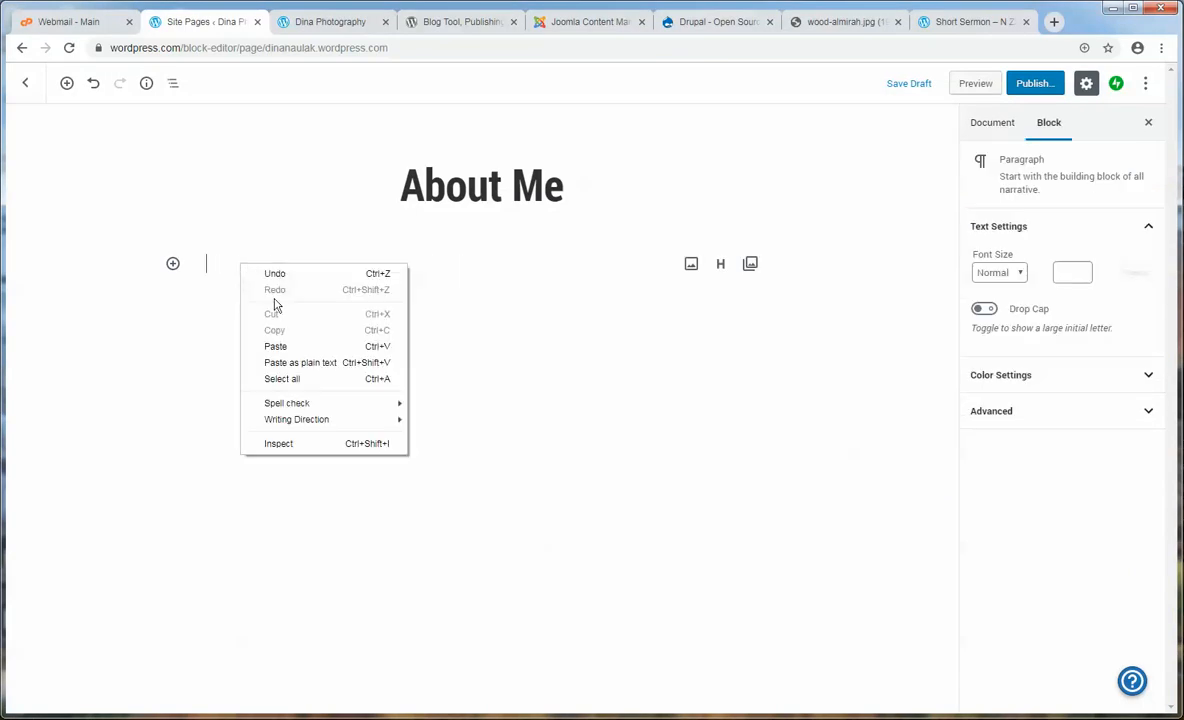
click(284, 347)
- Publish the About Me page and go back to the Pages list
scroll(378, 370, up, 3)
scroll(378, 370, up, 2)
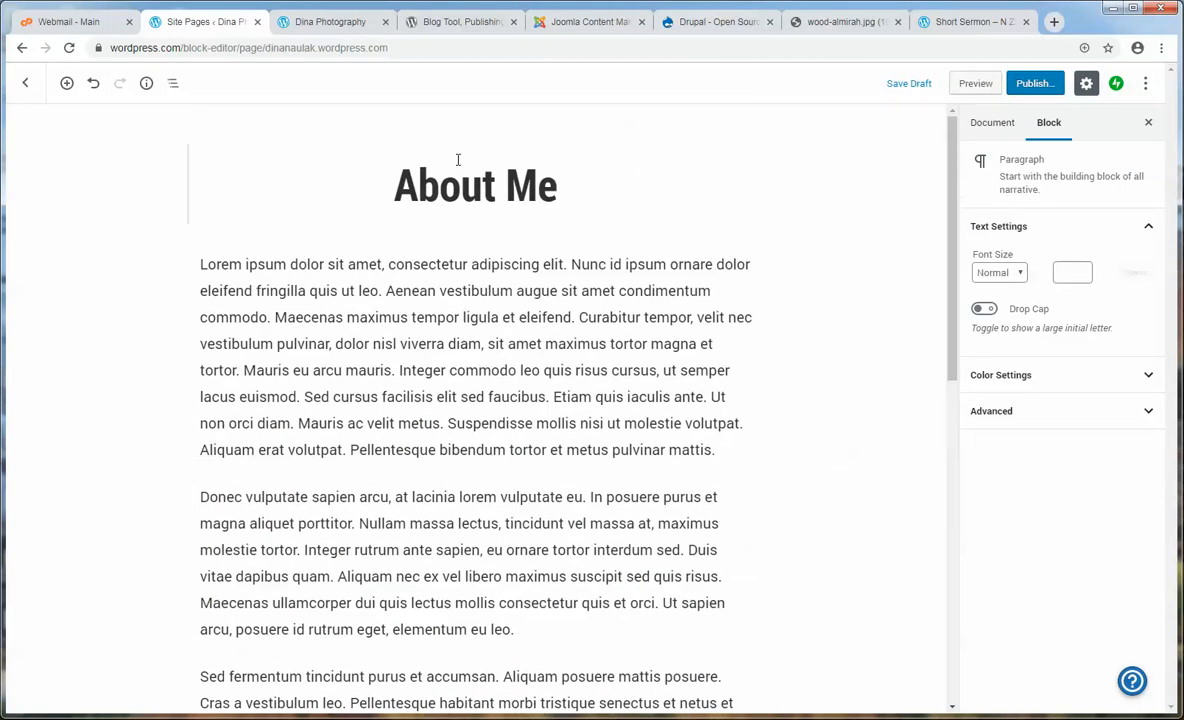
click(627, 357)
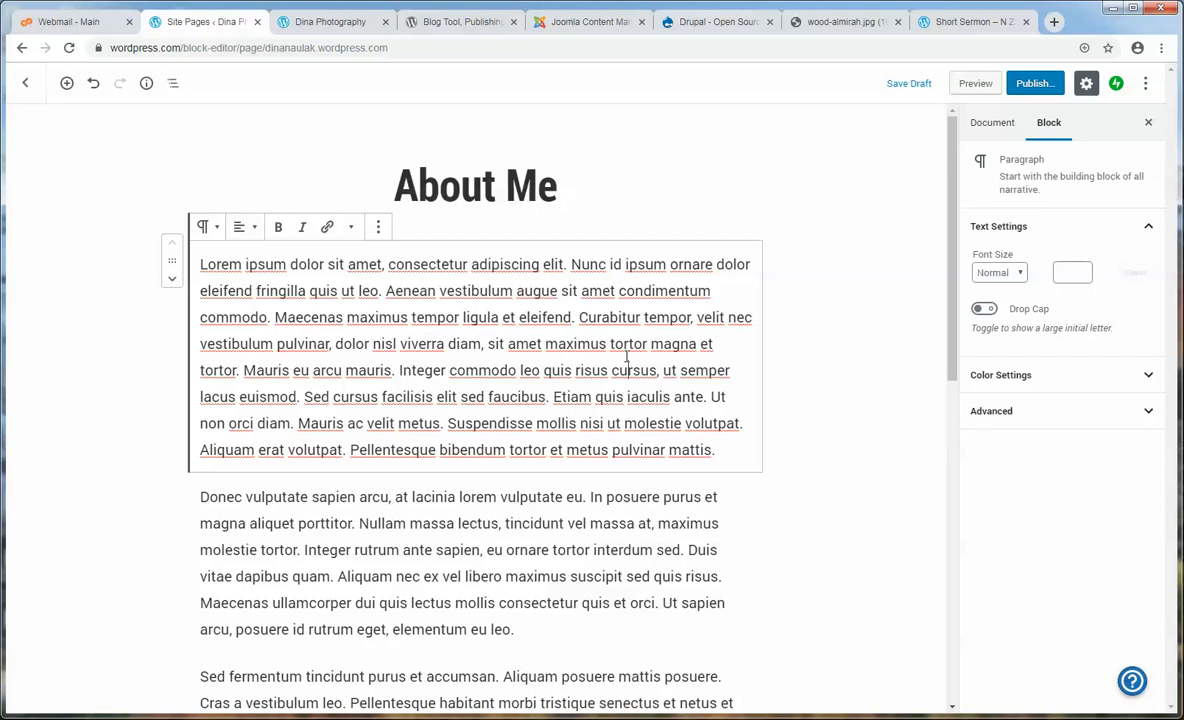
click(484, 194)
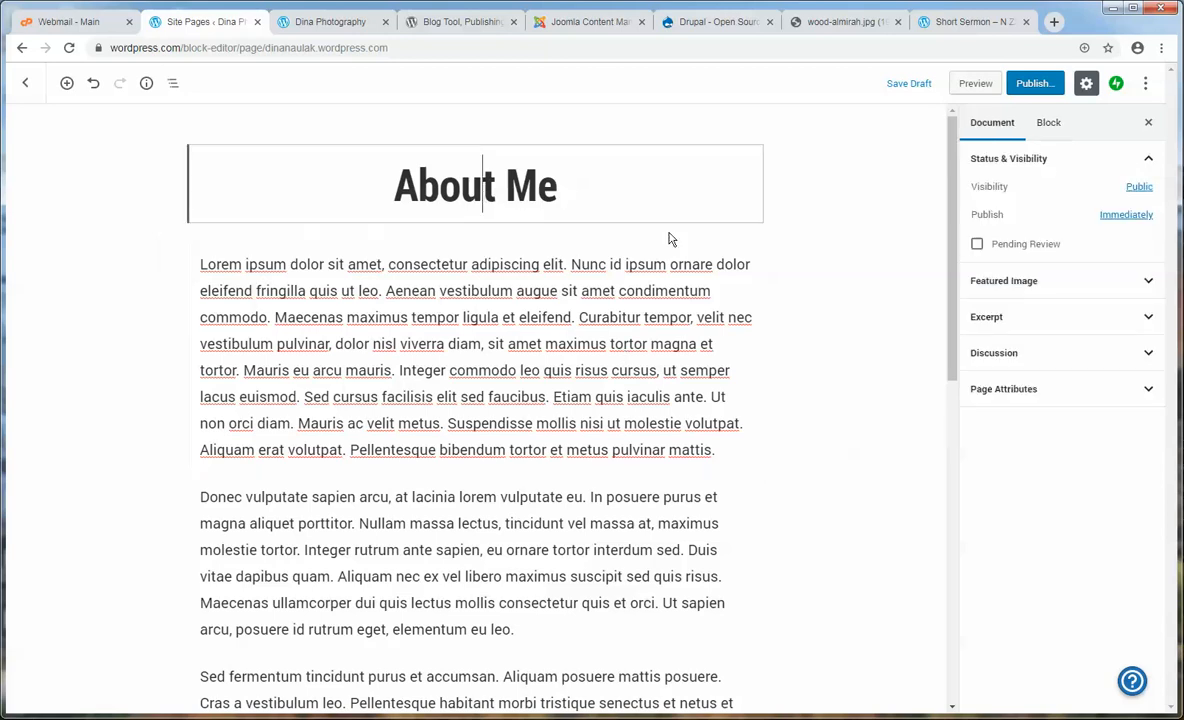
click(250, 326)
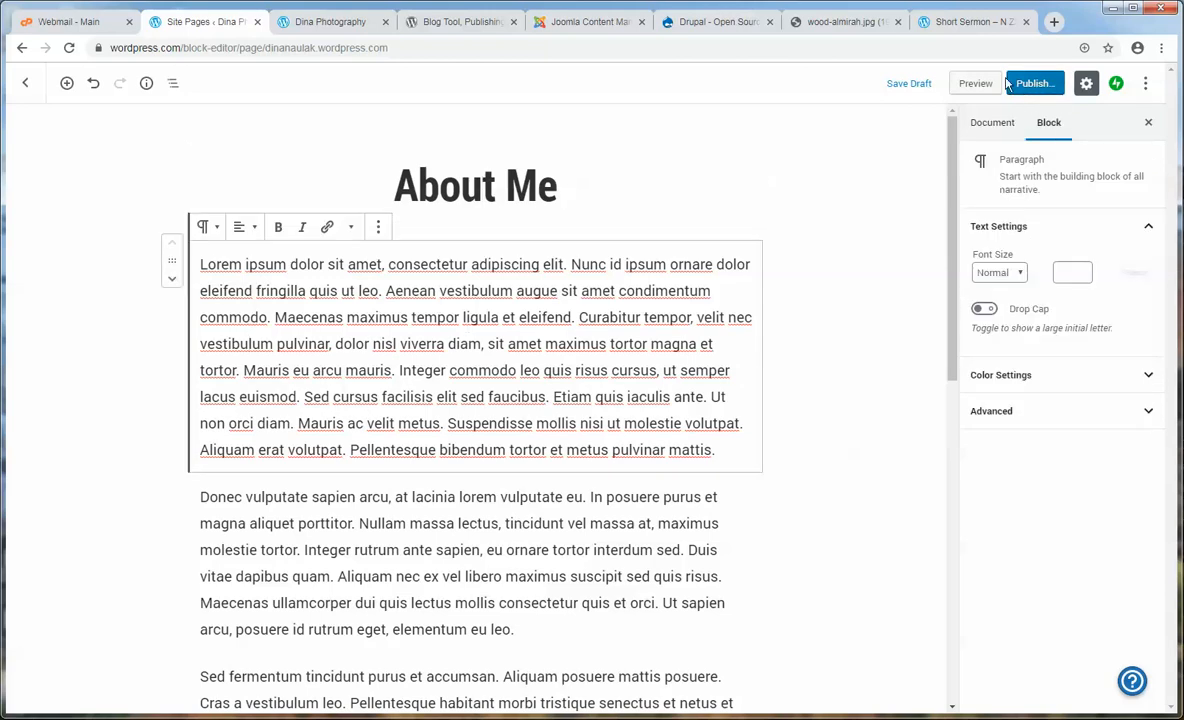
click(1062, 88)
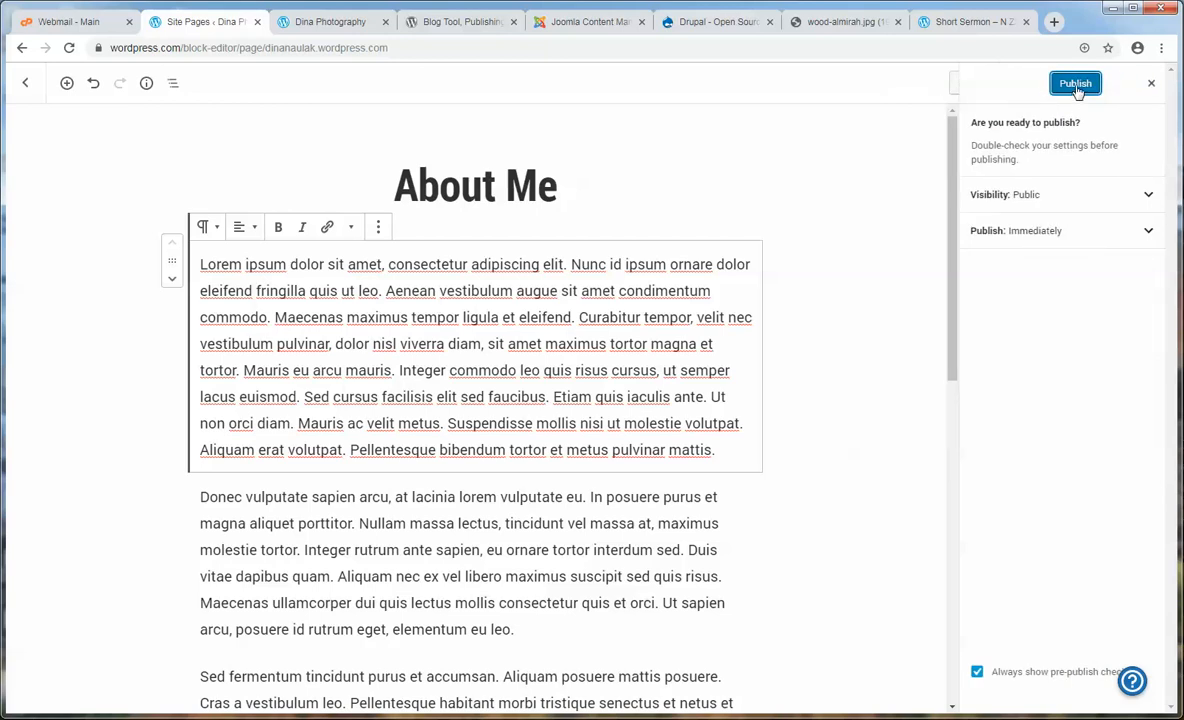
click(1076, 85)
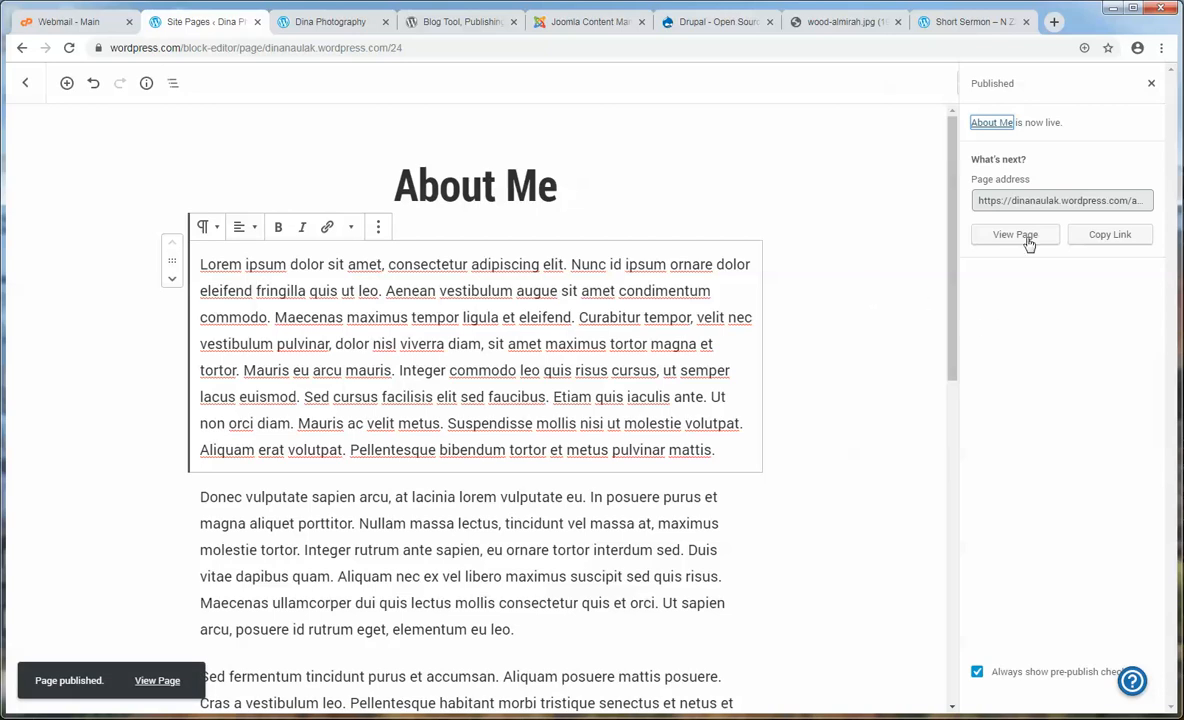
click(27, 85)
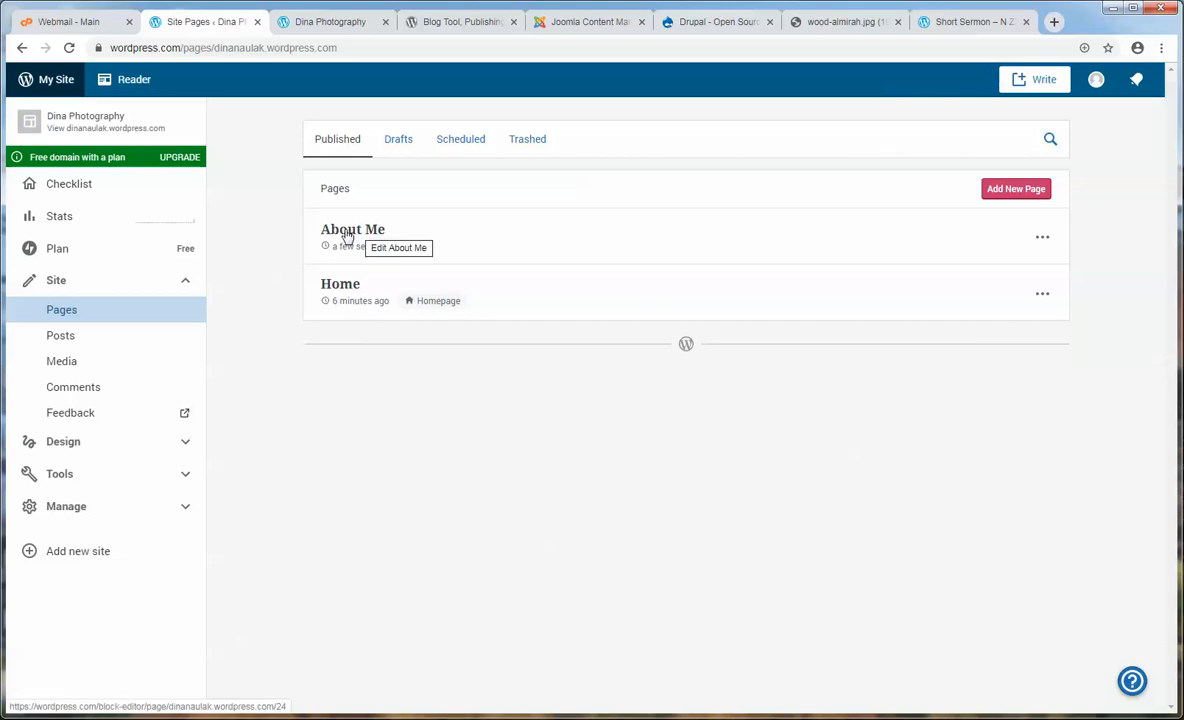
- Start a new blank page titled 'My Gear'
click(1016, 190)
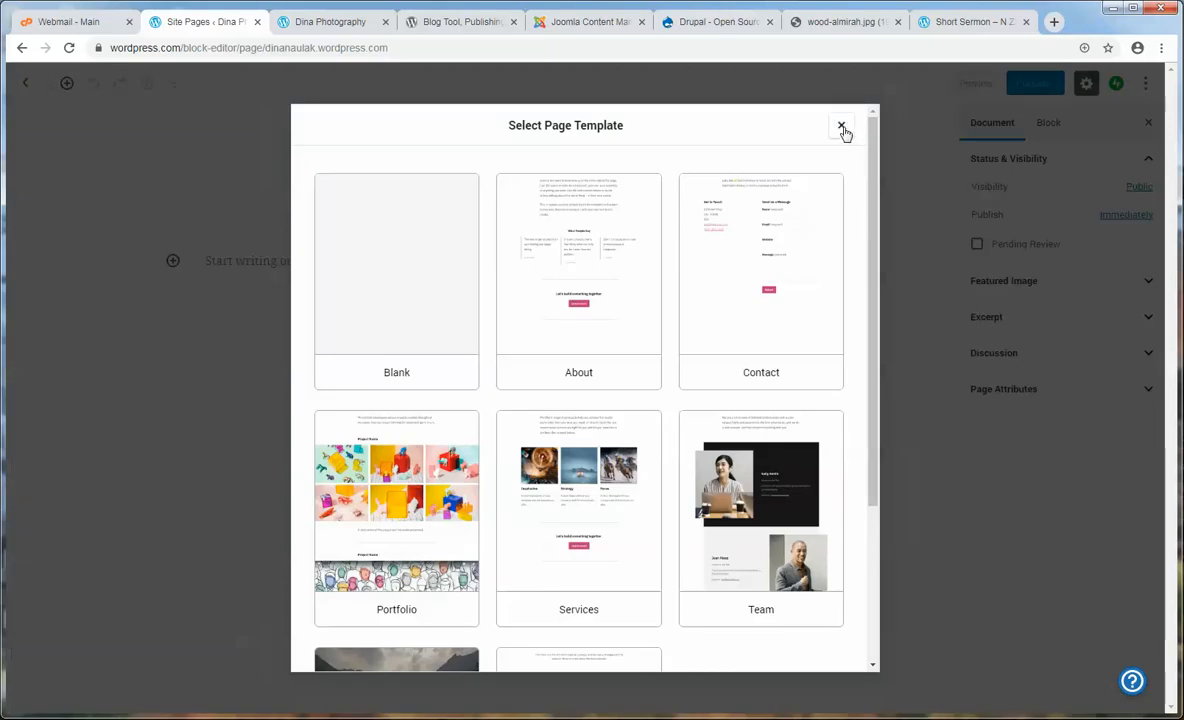
click(841, 125)
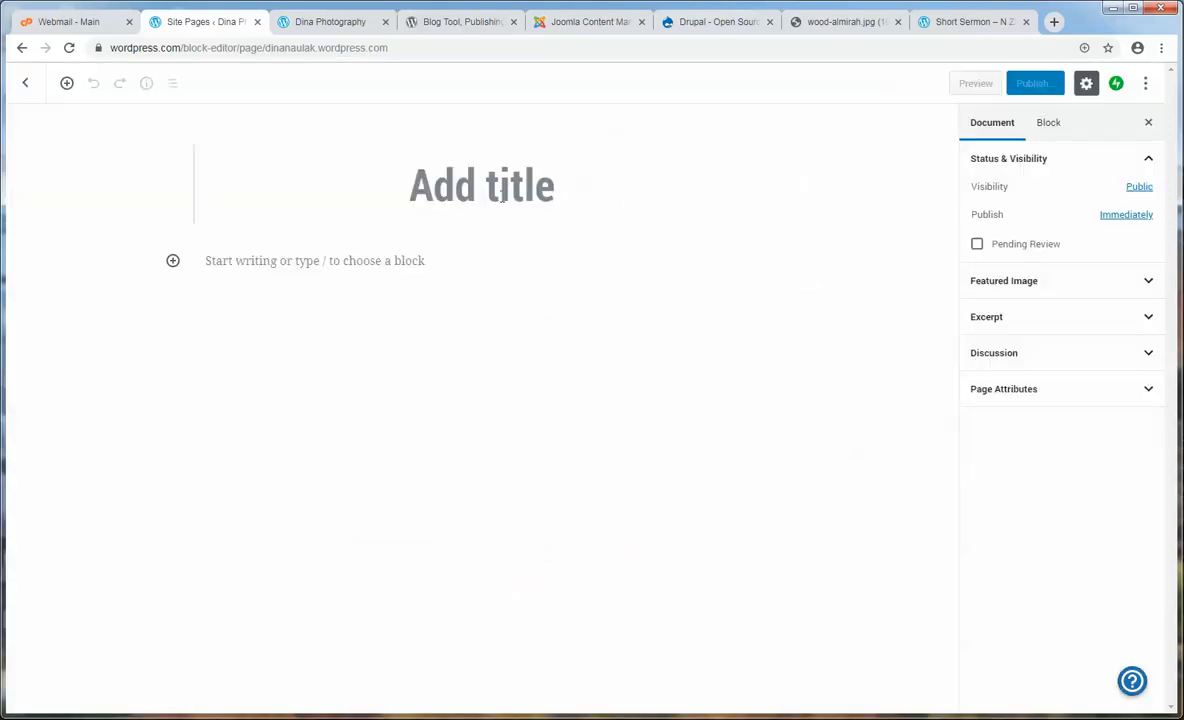
click(502, 195)
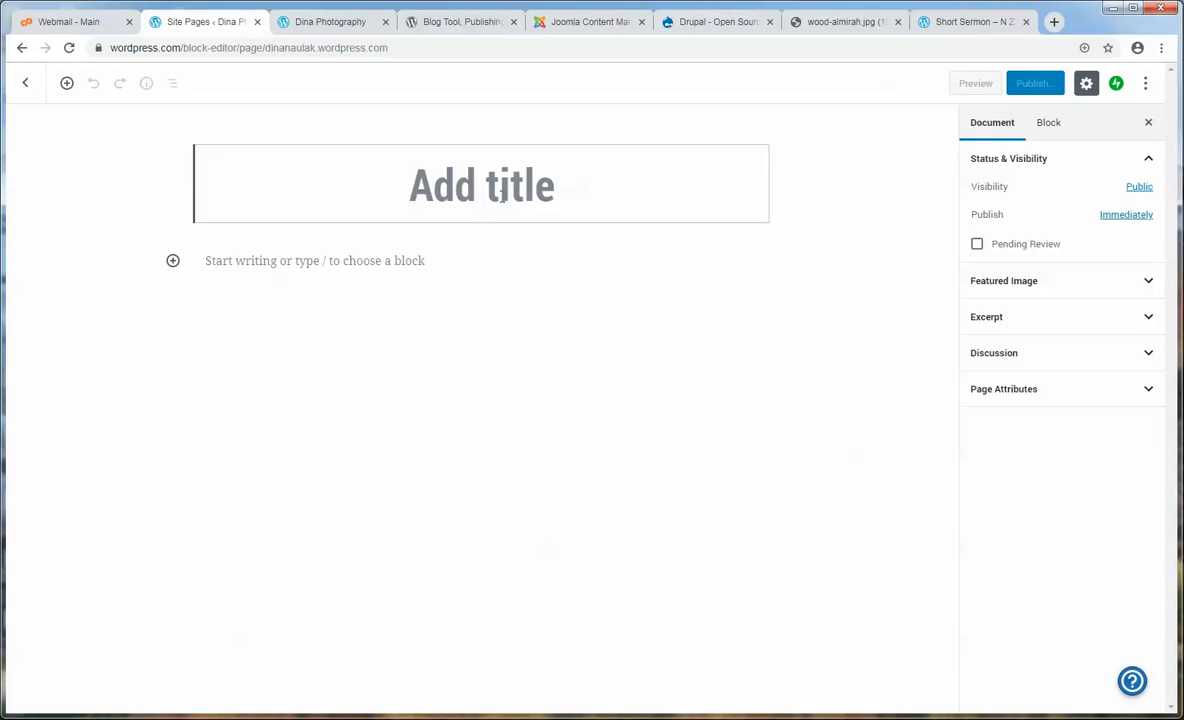
text(My Gear)
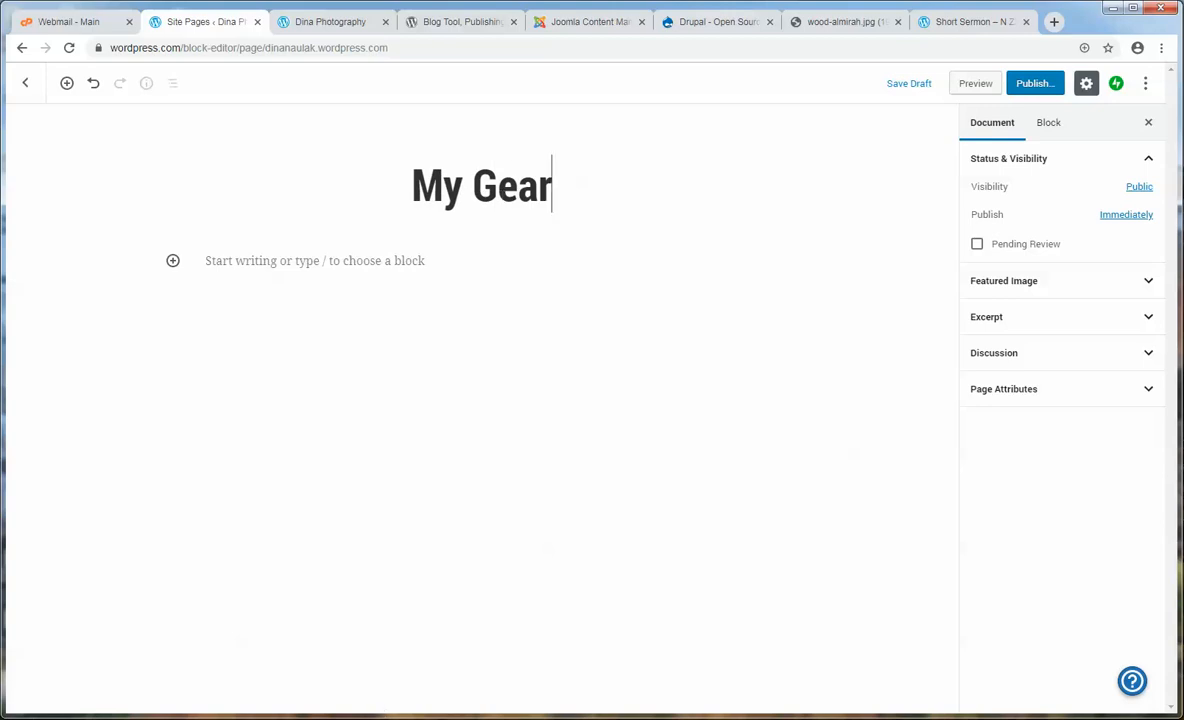
- Copy the three demo paragraphs starting 'Sed fermentum' and paste them into the page
mouse_move(345, 718)
click(396, 700)
click(403, 508)
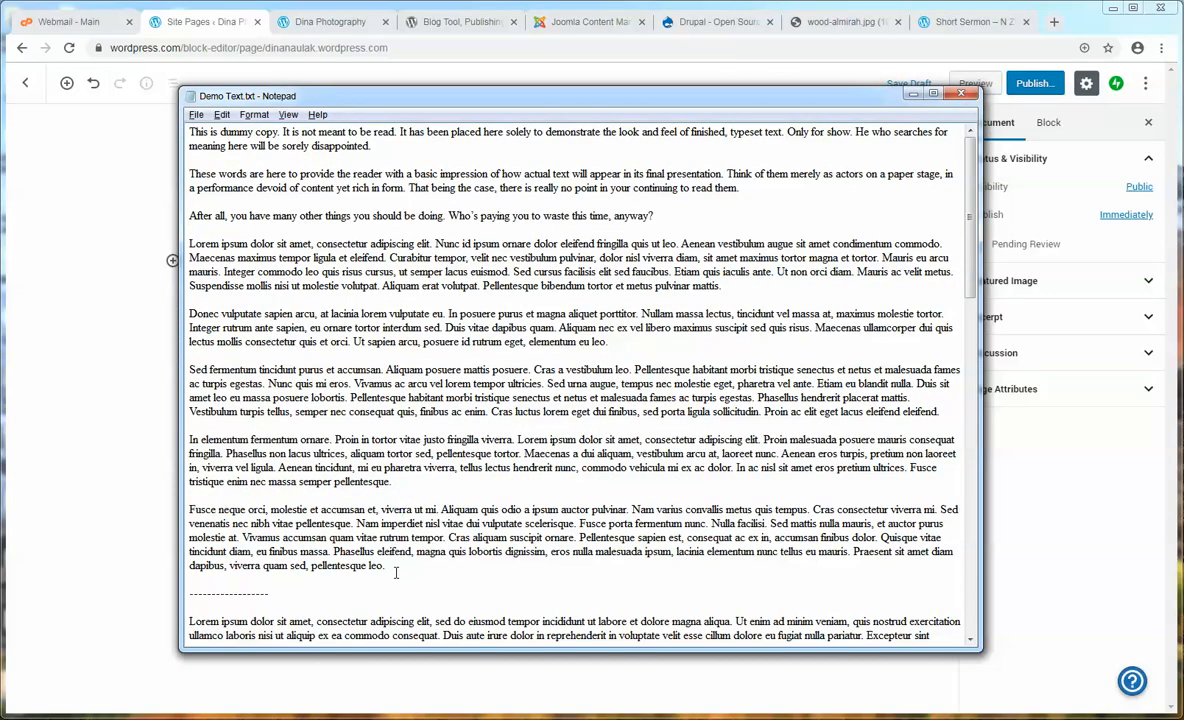
drag(396, 572, 189, 370)
right_click(296, 403)
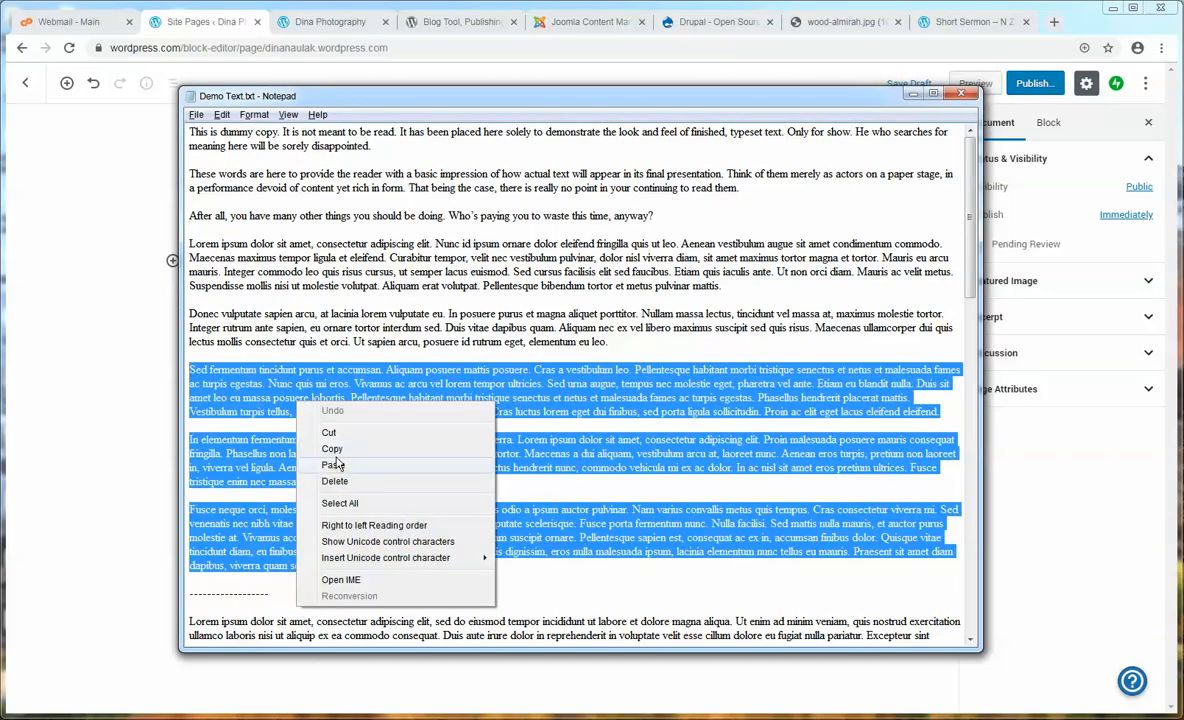
click(334, 450)
click(146, 420)
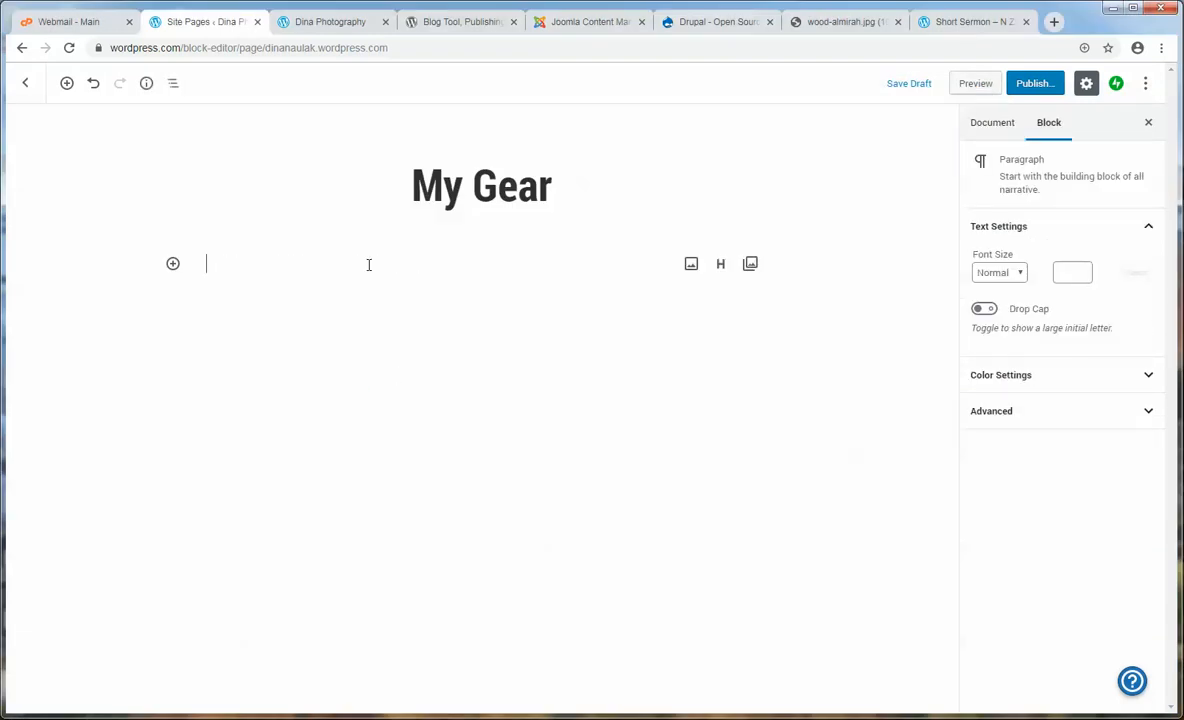
key(ctrl+v)
- Publish the My Gear page and go back to the Pages list
scroll(480, 400, up, 10)
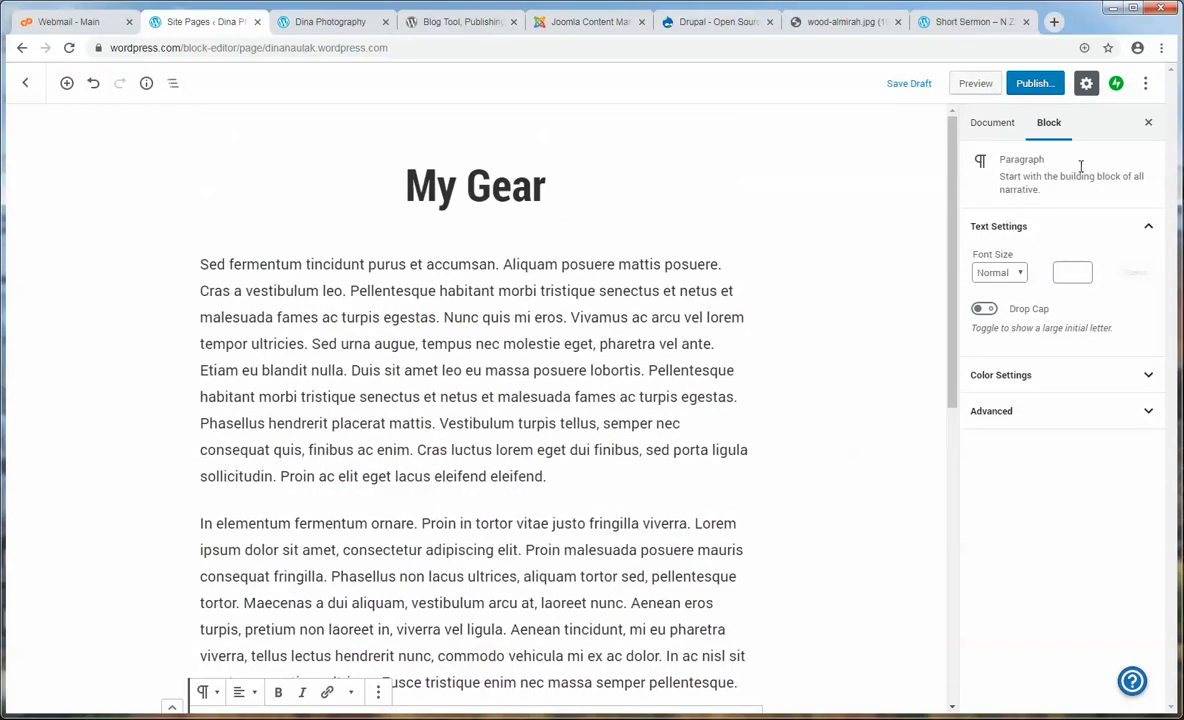
click(1044, 86)
click(1070, 86)
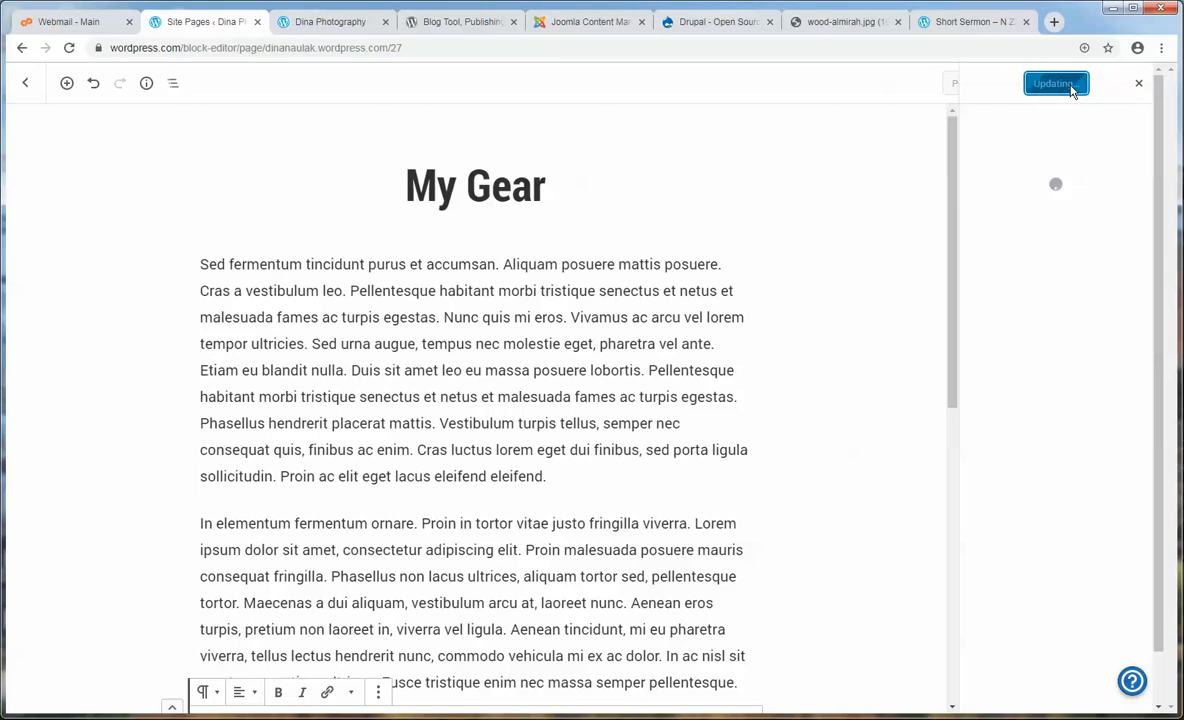
click(28, 86)
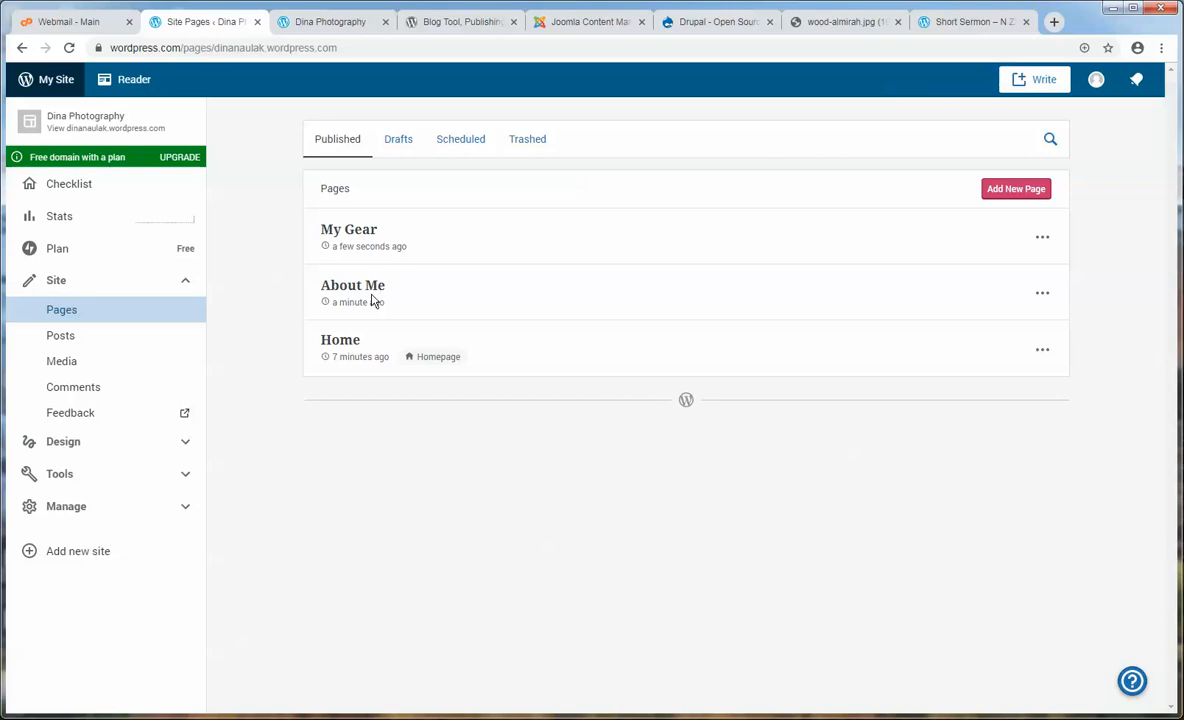
- Reload the live Dina Photography front page, then open Design > Customize
click(290, 25)
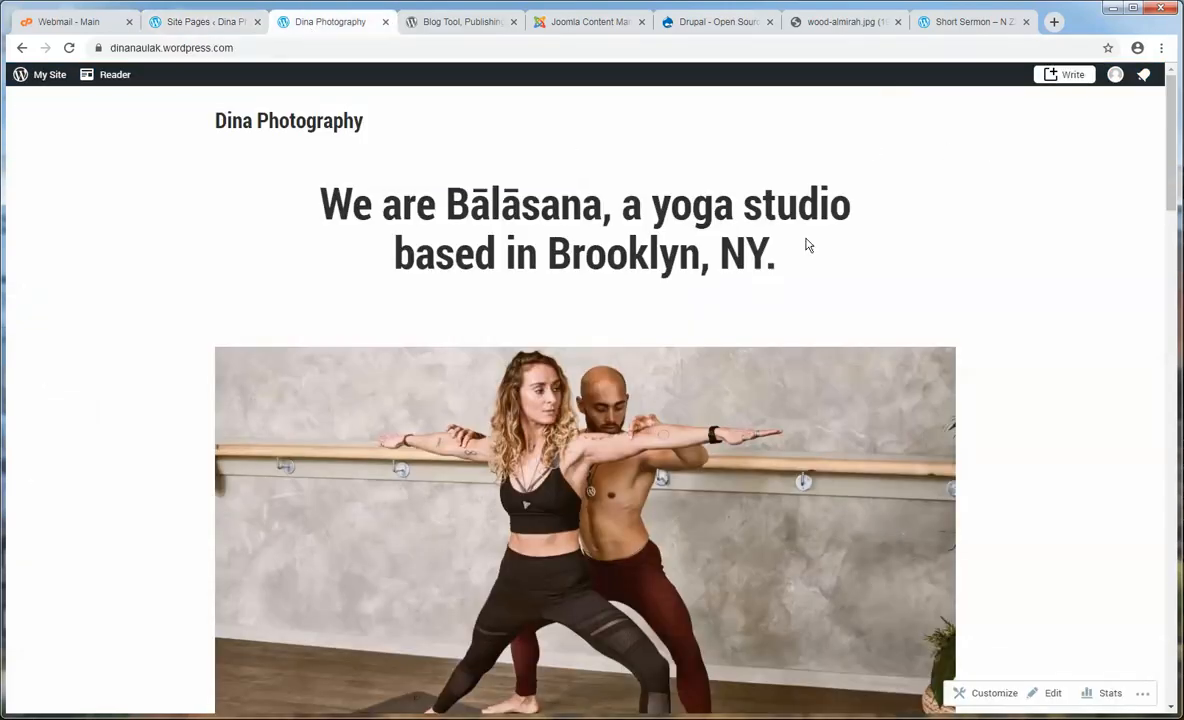
click(308, 125)
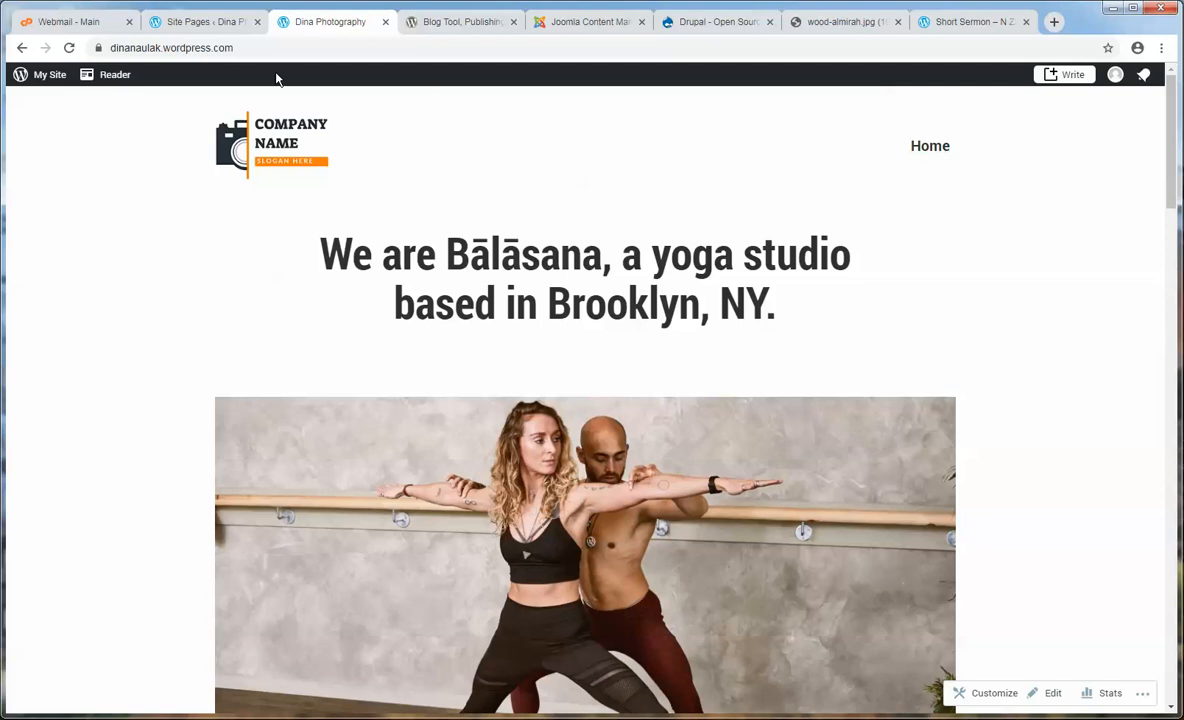
click(207, 24)
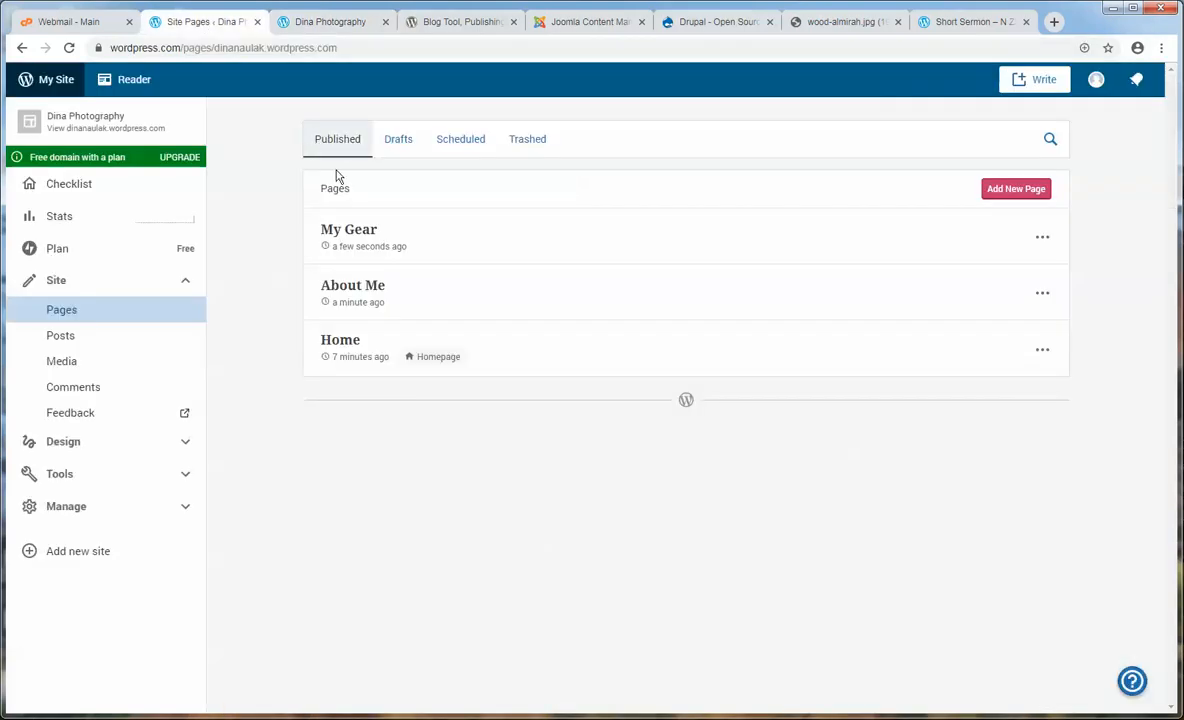
click(74, 441)
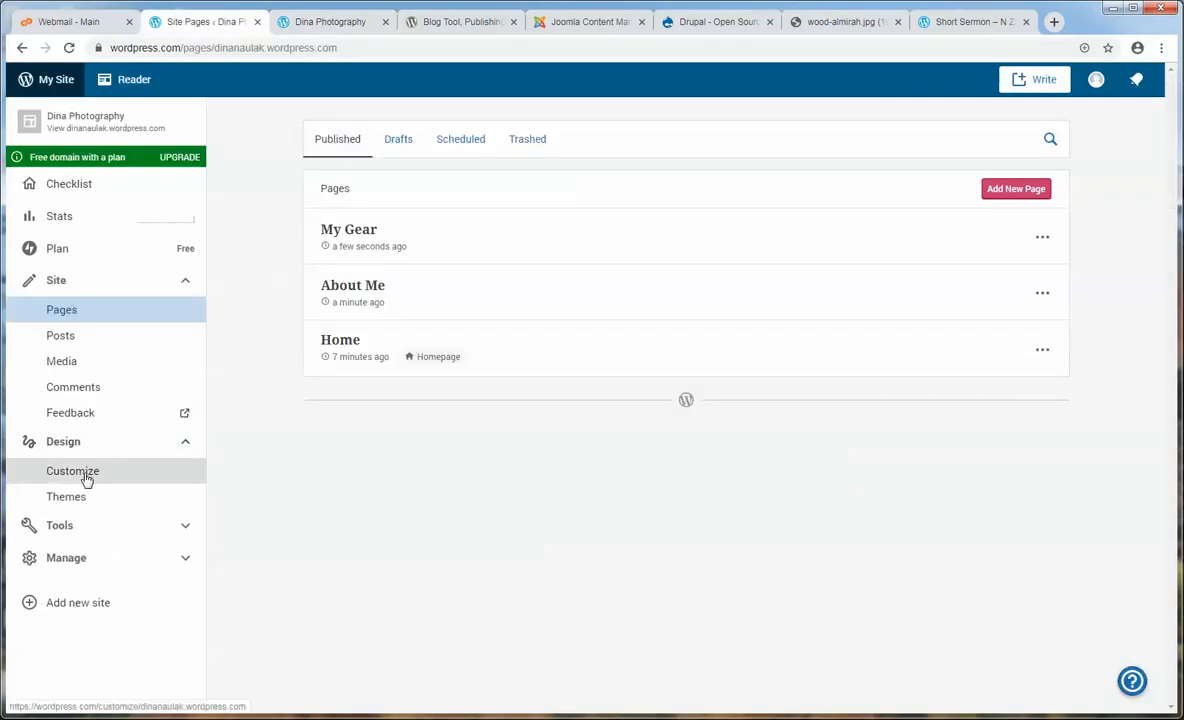
click(86, 477)
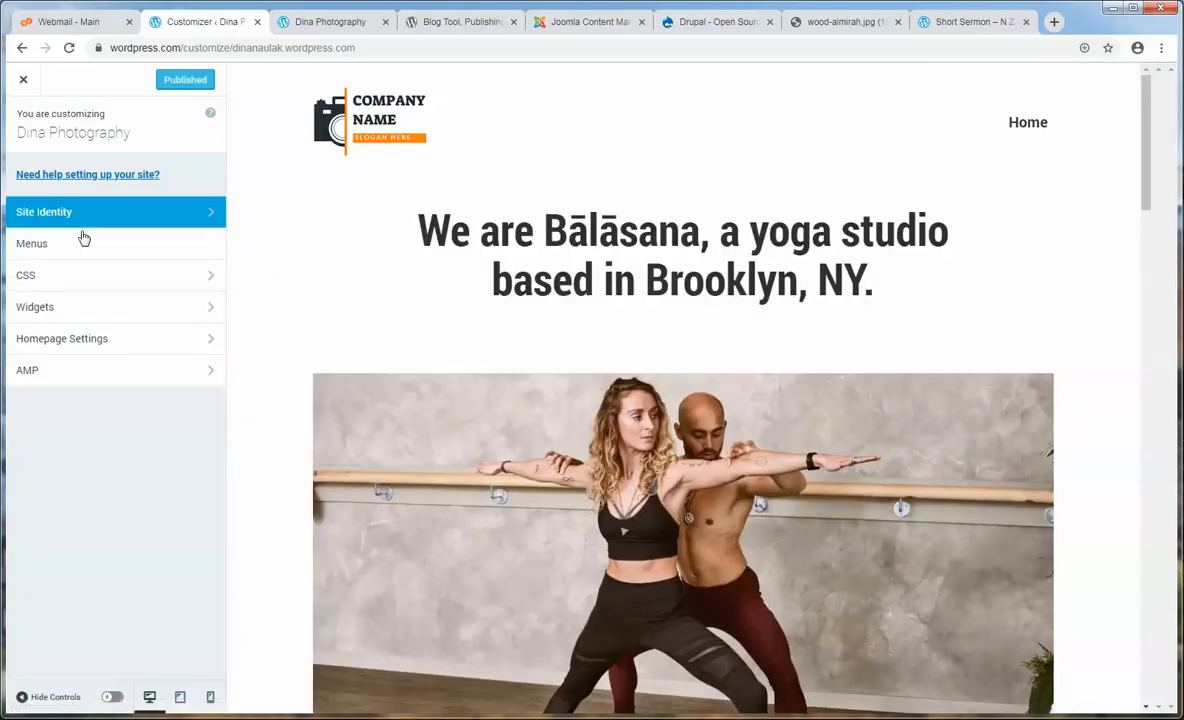
- Add About Me and My Gear to Top Menu, order it Home, My Gear, About Me, and publish
click(46, 250)
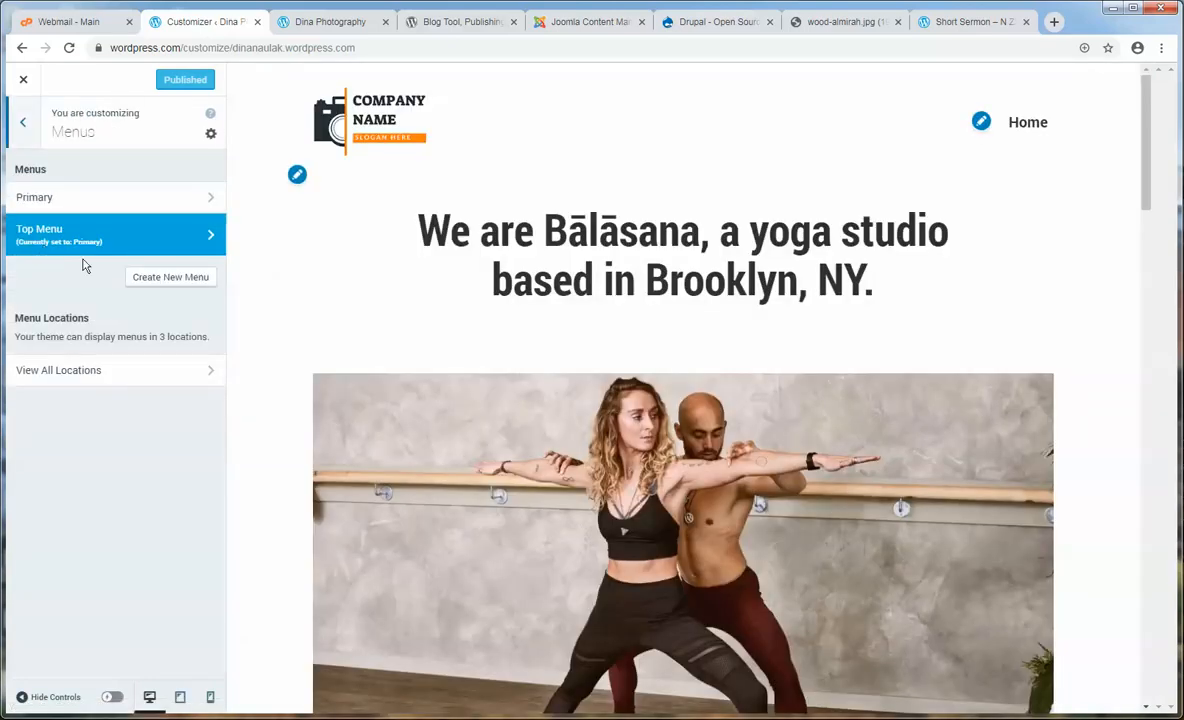
click(213, 240)
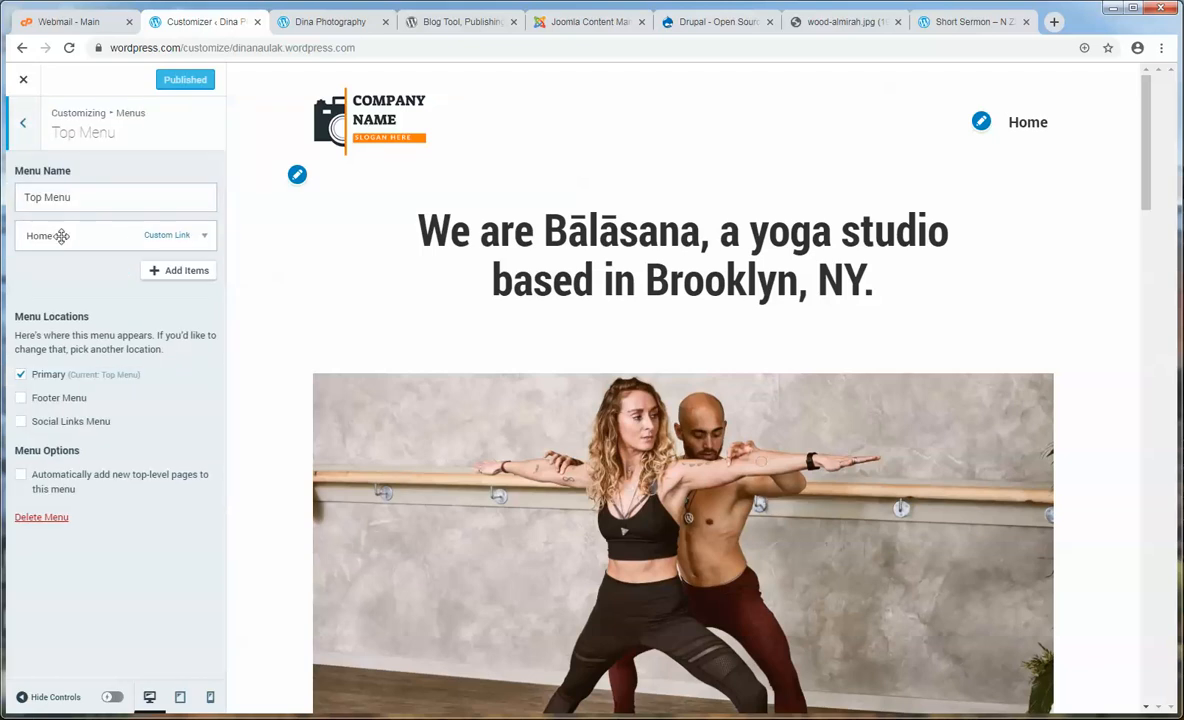
click(199, 272)
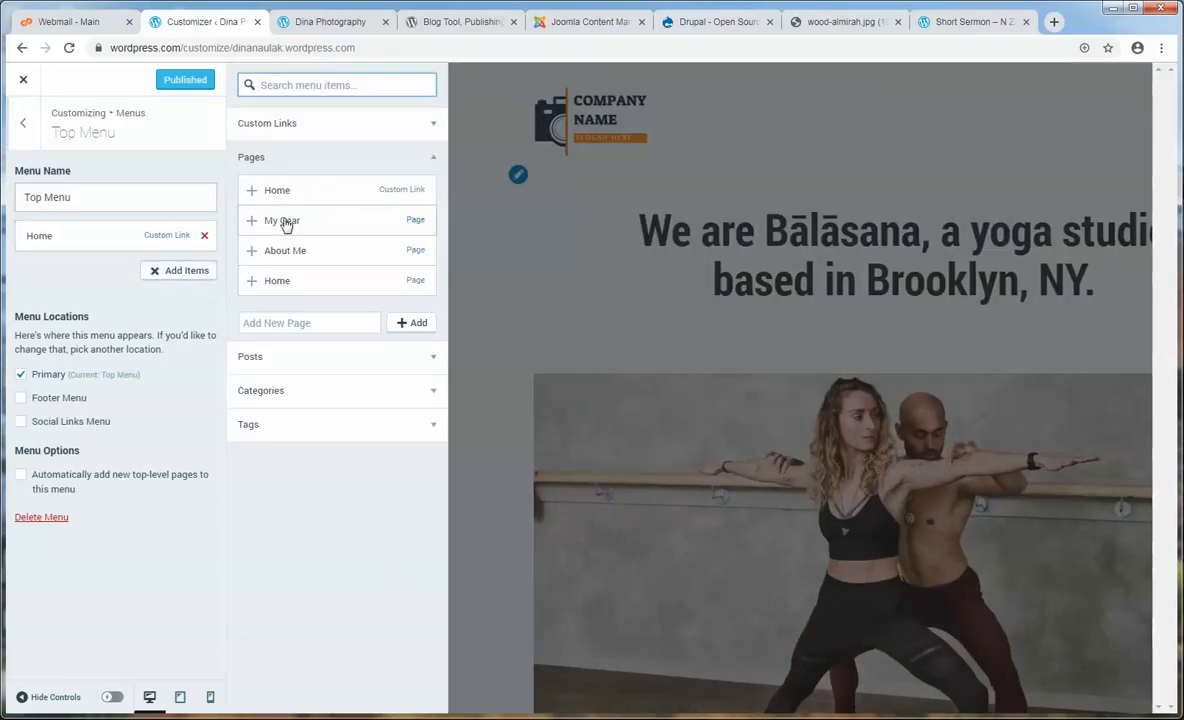
click(282, 255)
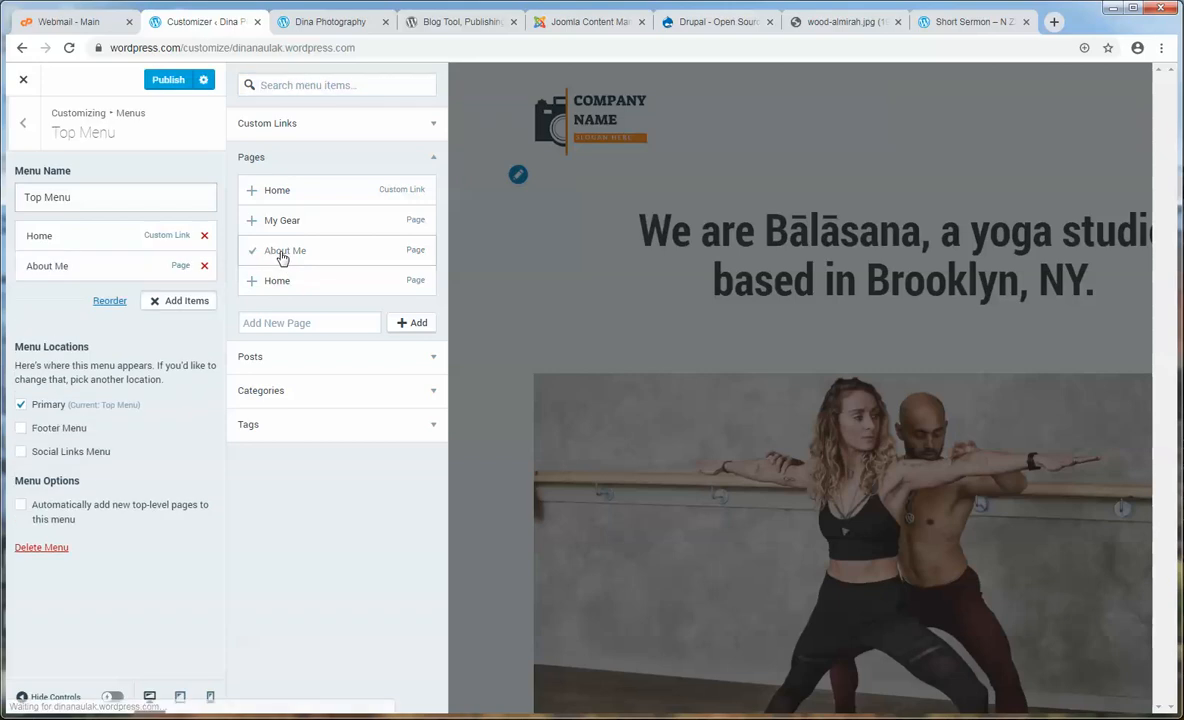
click(280, 222)
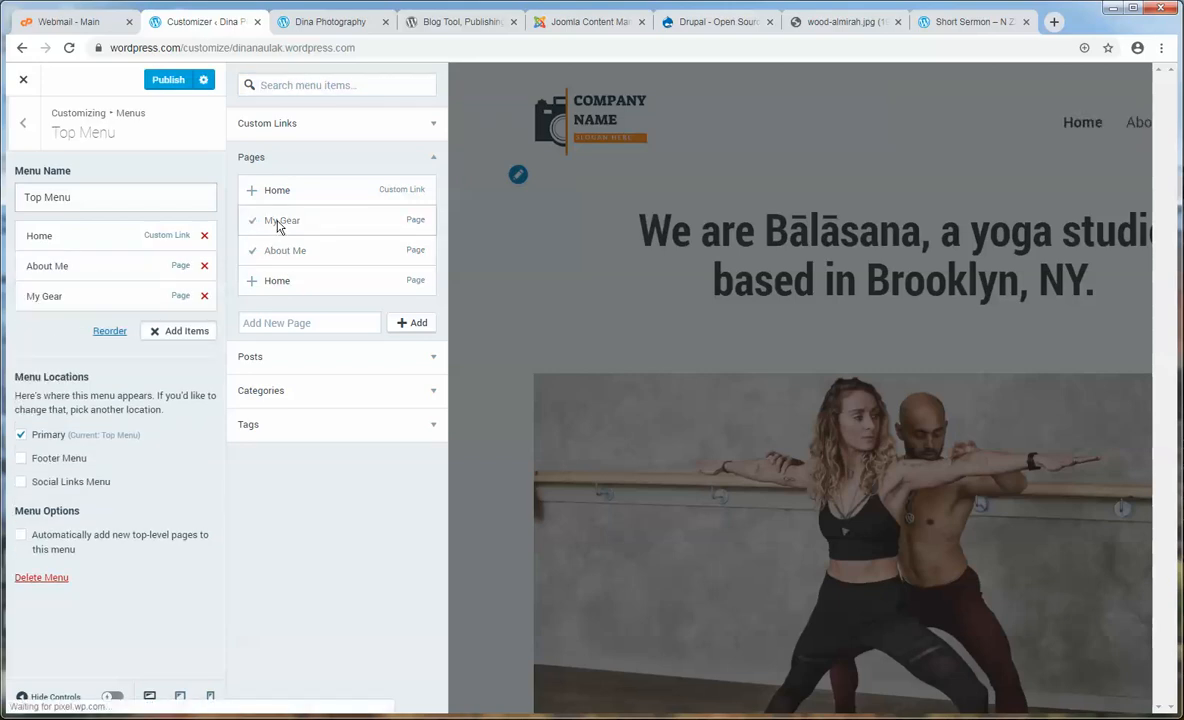
click(170, 80)
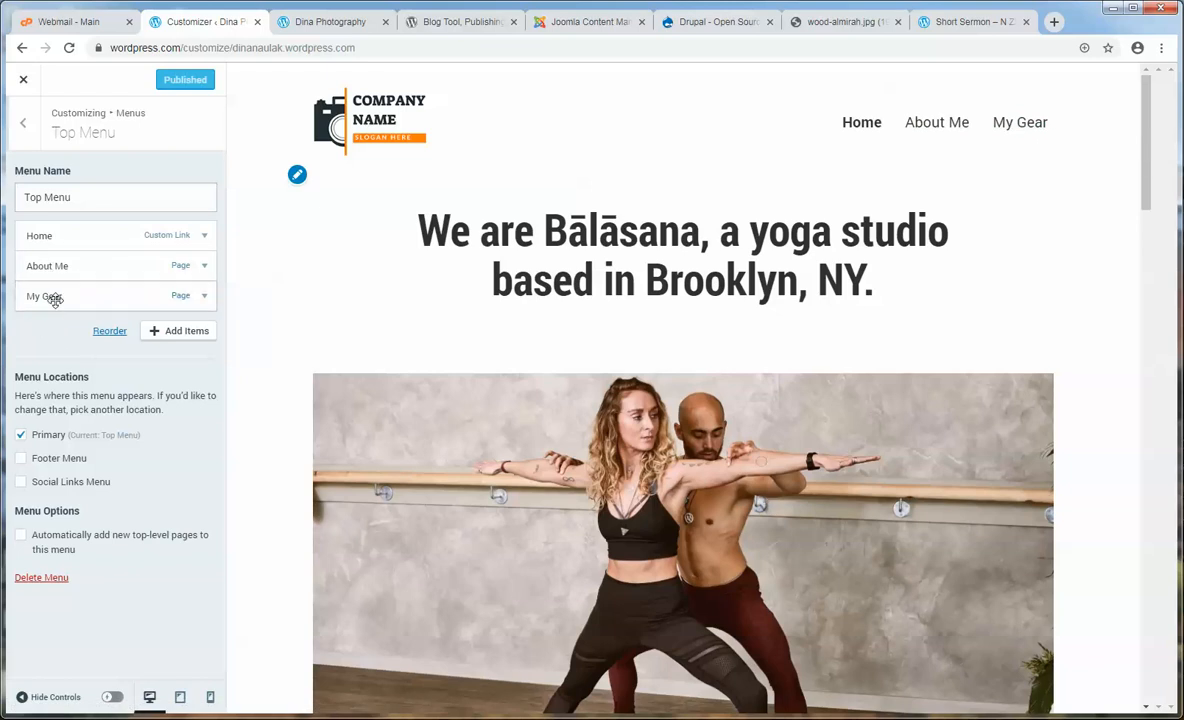
drag(55, 300, 53, 267)
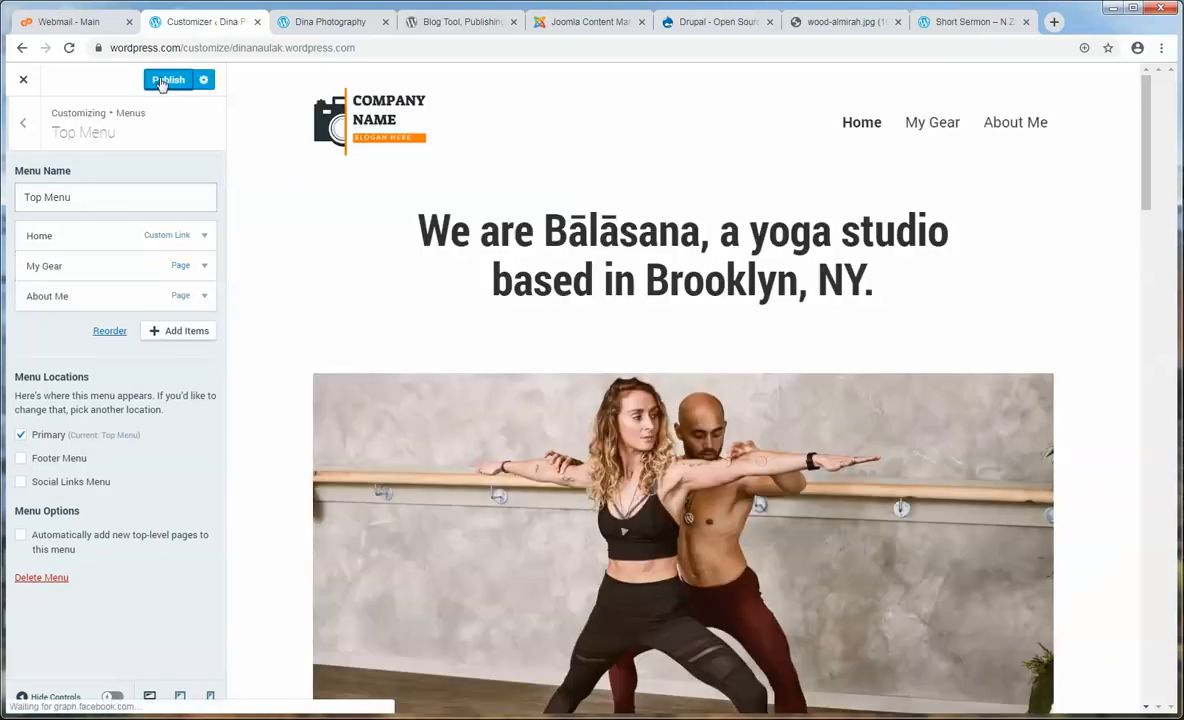
click(164, 79)
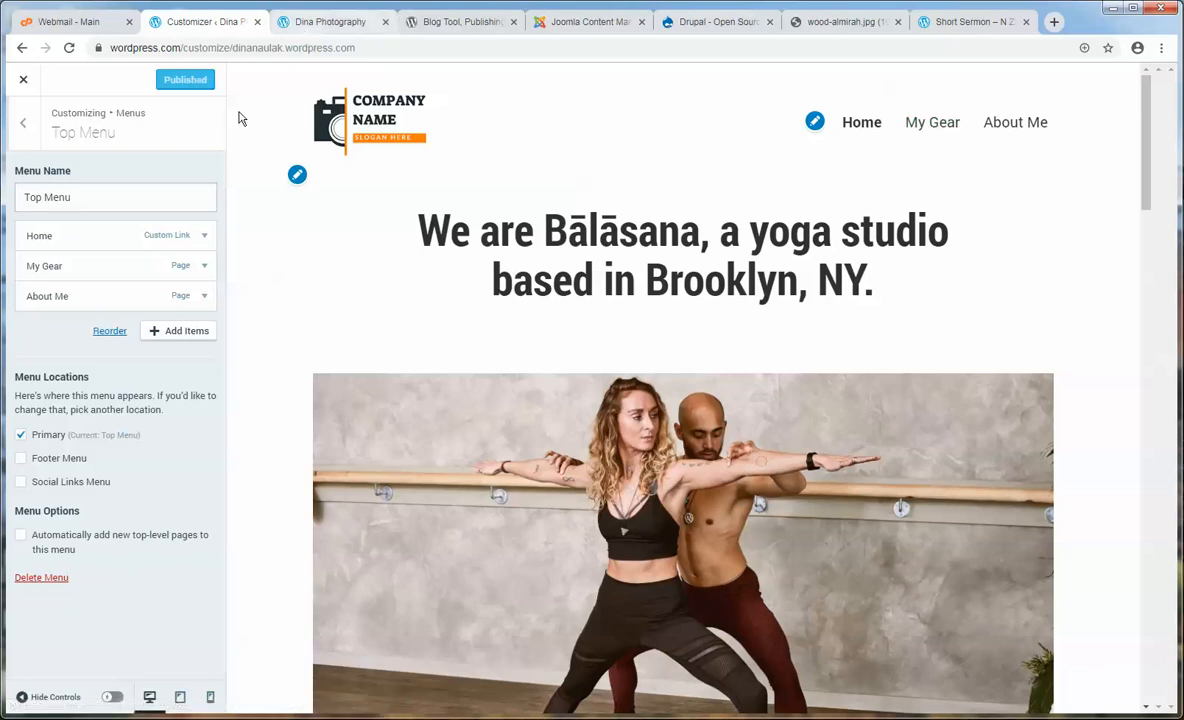
- Reload the live site and open About Me from the new header menu
click(322, 27)
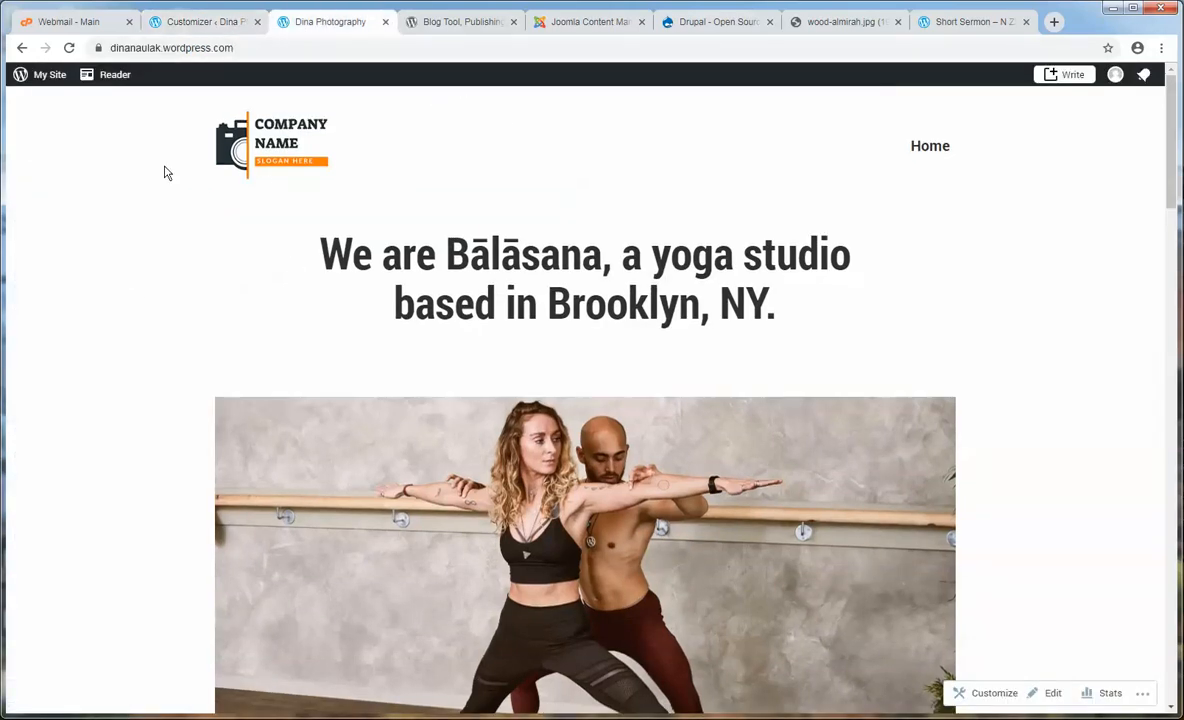
click(69, 48)
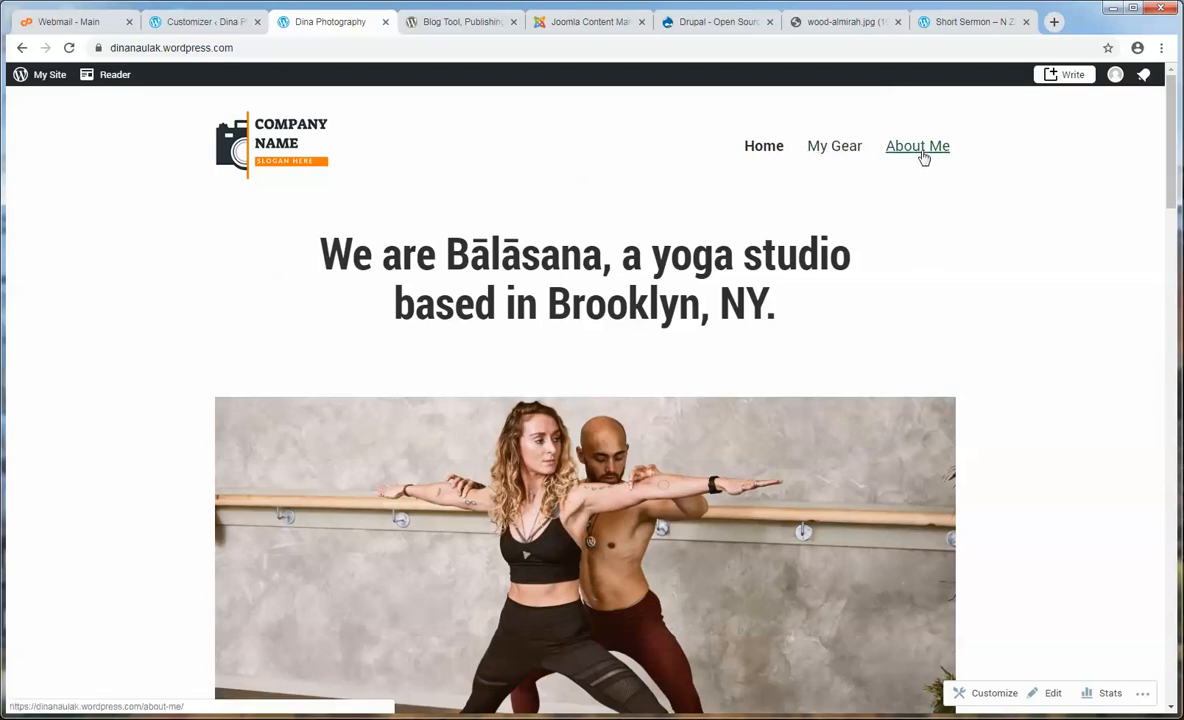
click(920, 152)
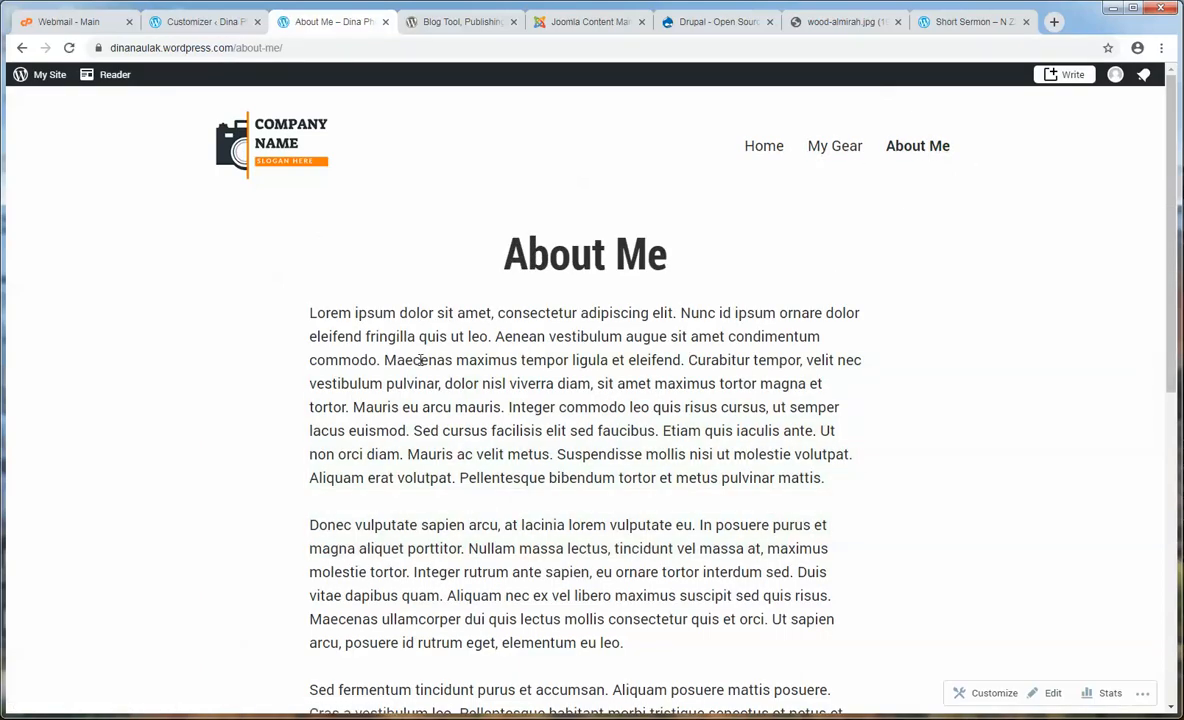
scroll(420, 360, down, 5)
scroll(415, 320, up, 5)
- Close the Customizer, look over the live About Me text, then return to the Pages list
click(225, 22)
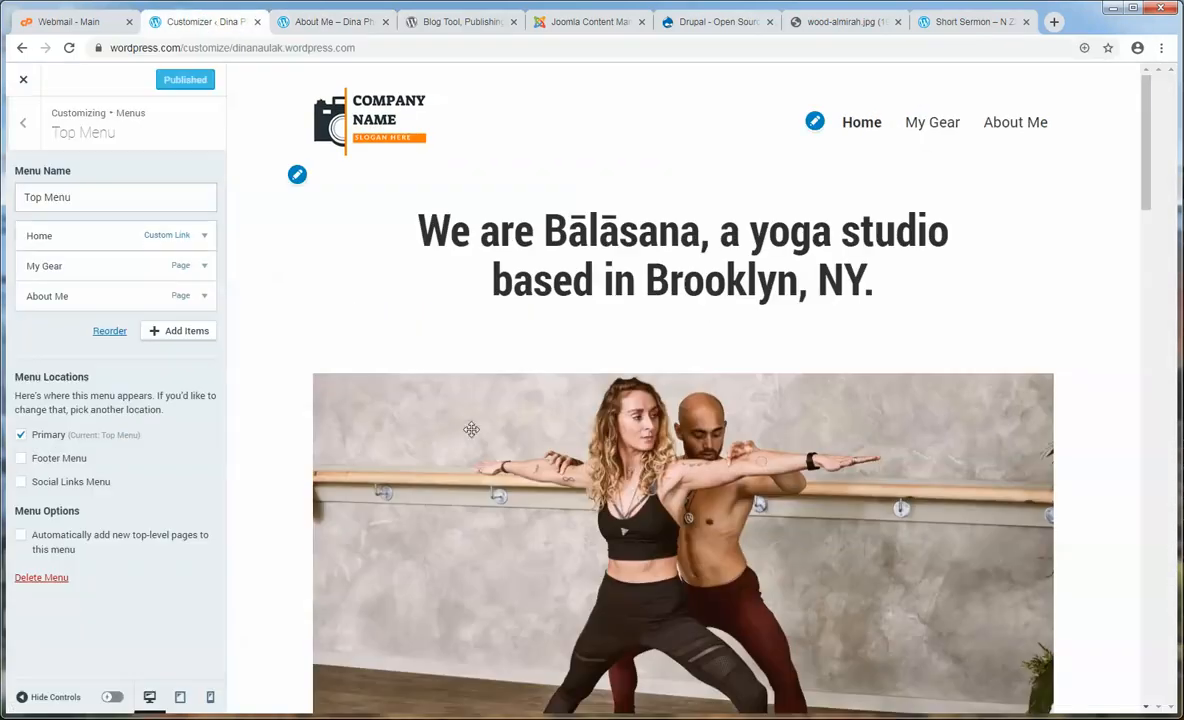
click(24, 82)
click(334, 22)
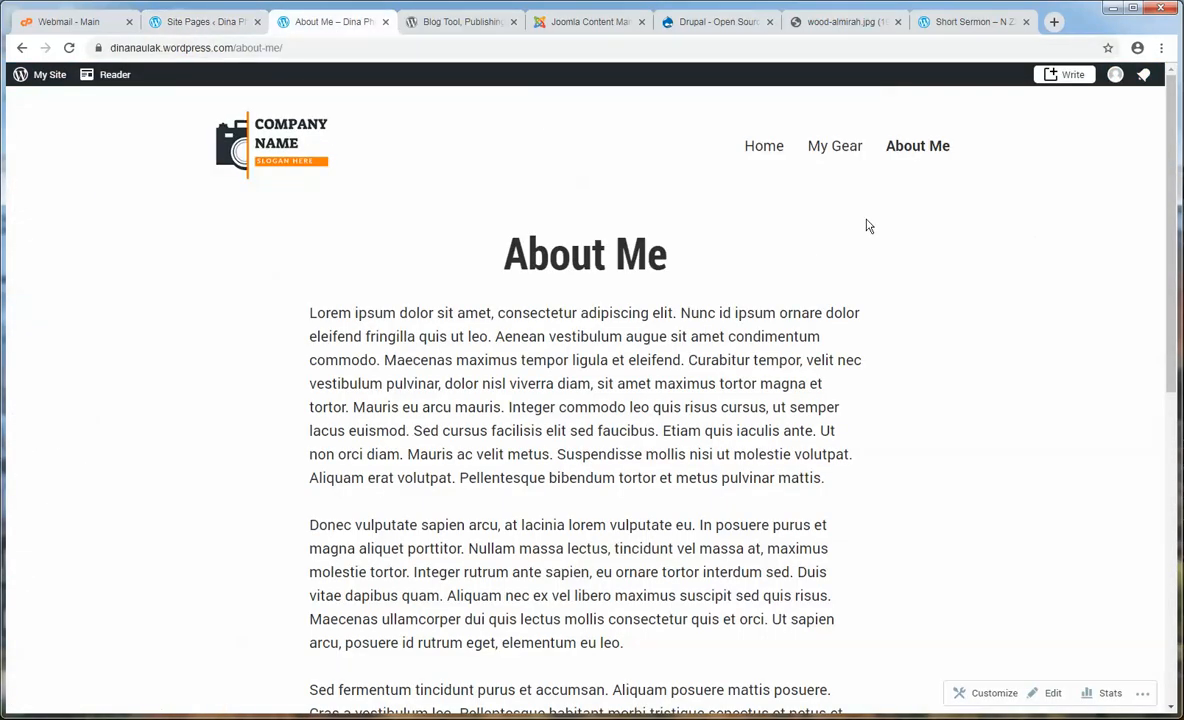
drag(693, 251, 407, 251)
click(382, 330)
drag(415, 383, 782, 521)
click(753, 490)
click(203, 21)
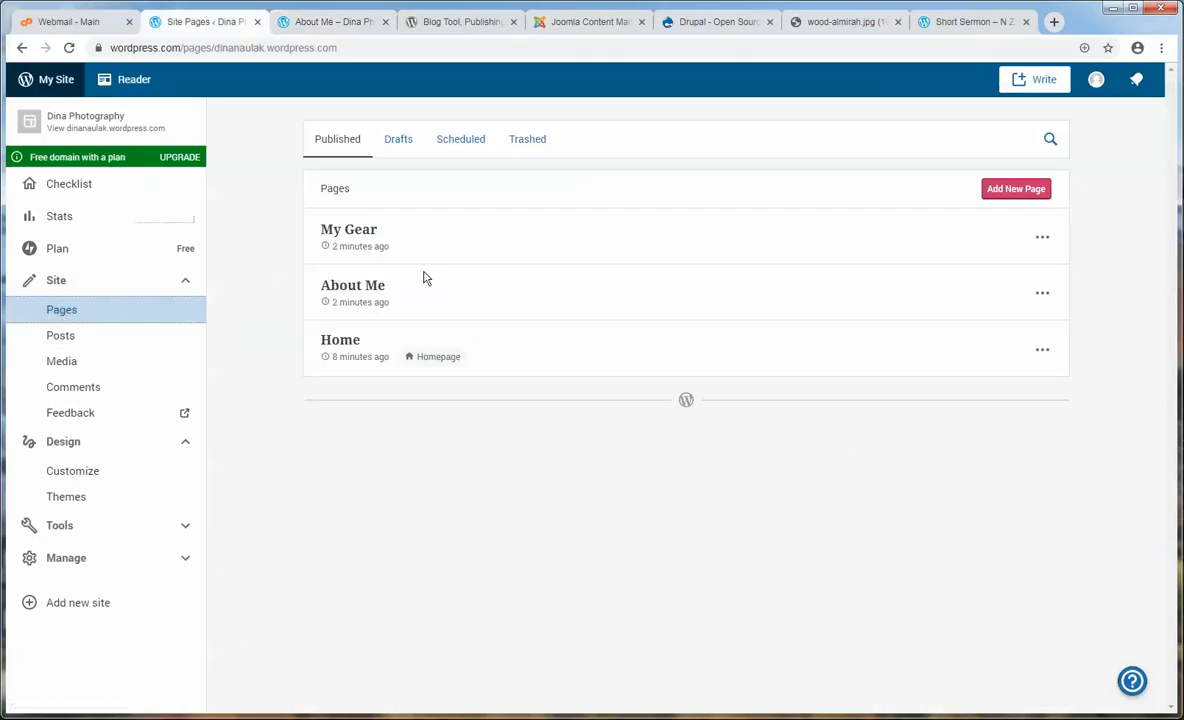
- Open About Me in the editor and add an empty block after its first paragraph
click(351, 289)
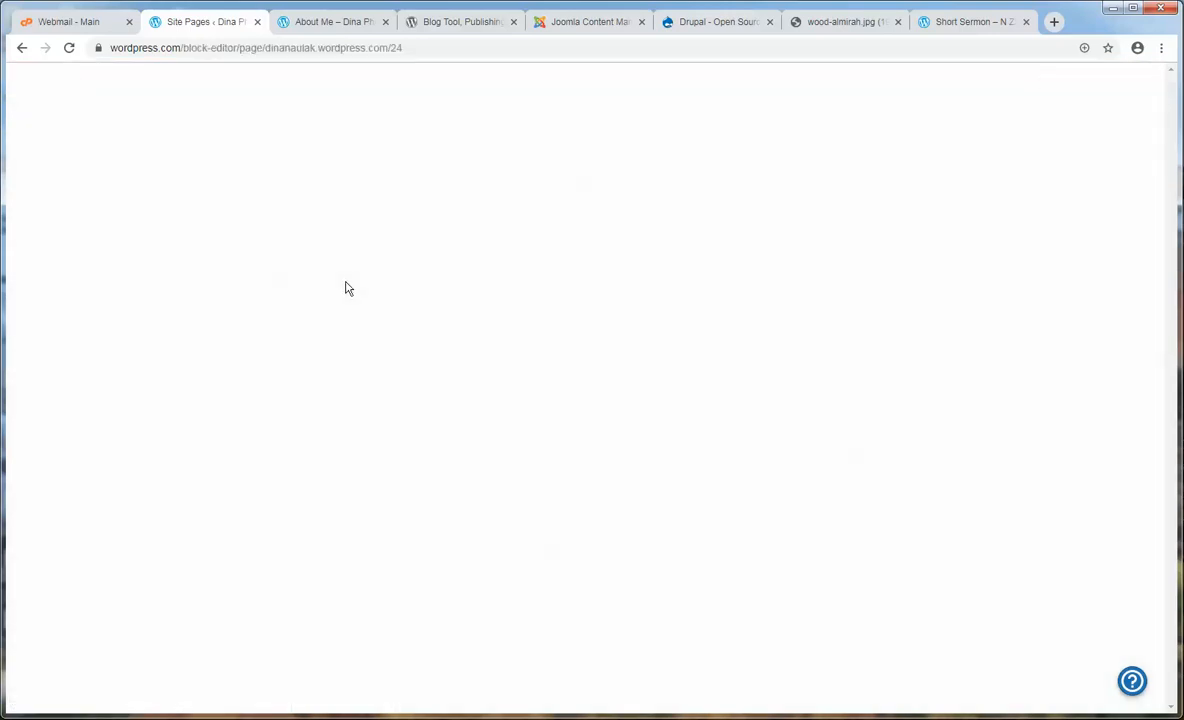
click(342, 288)
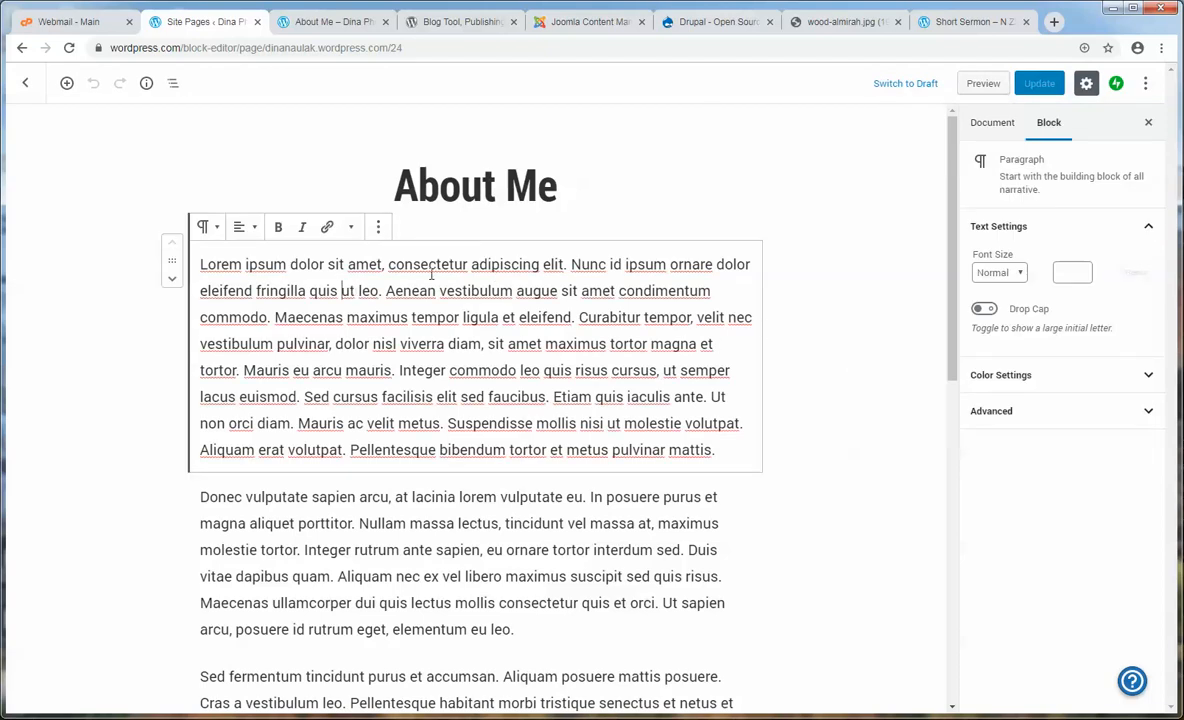
click(312, 22)
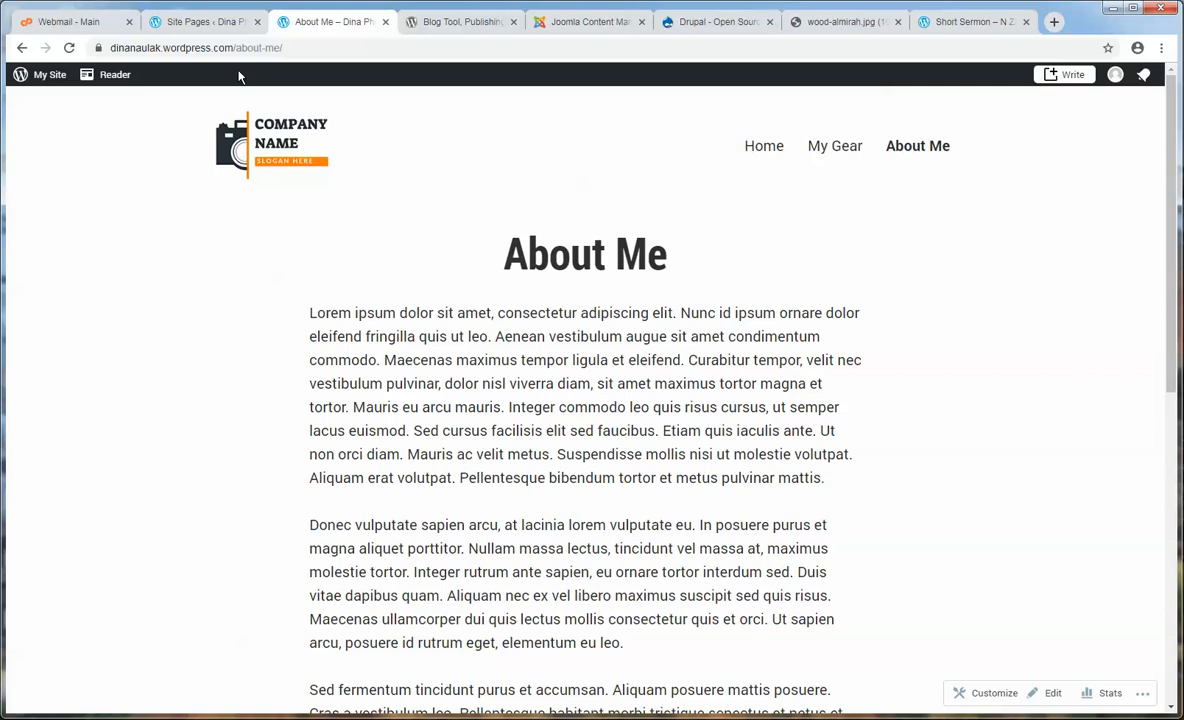
click(200, 21)
click(733, 452)
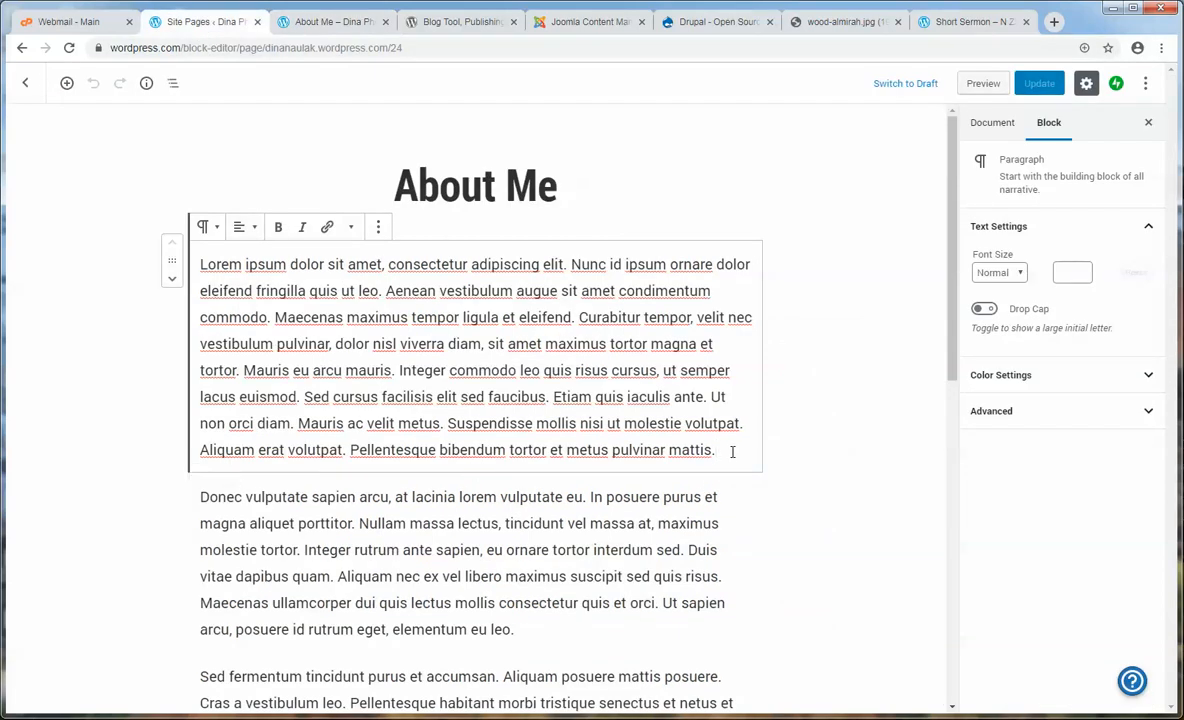
key(Return)
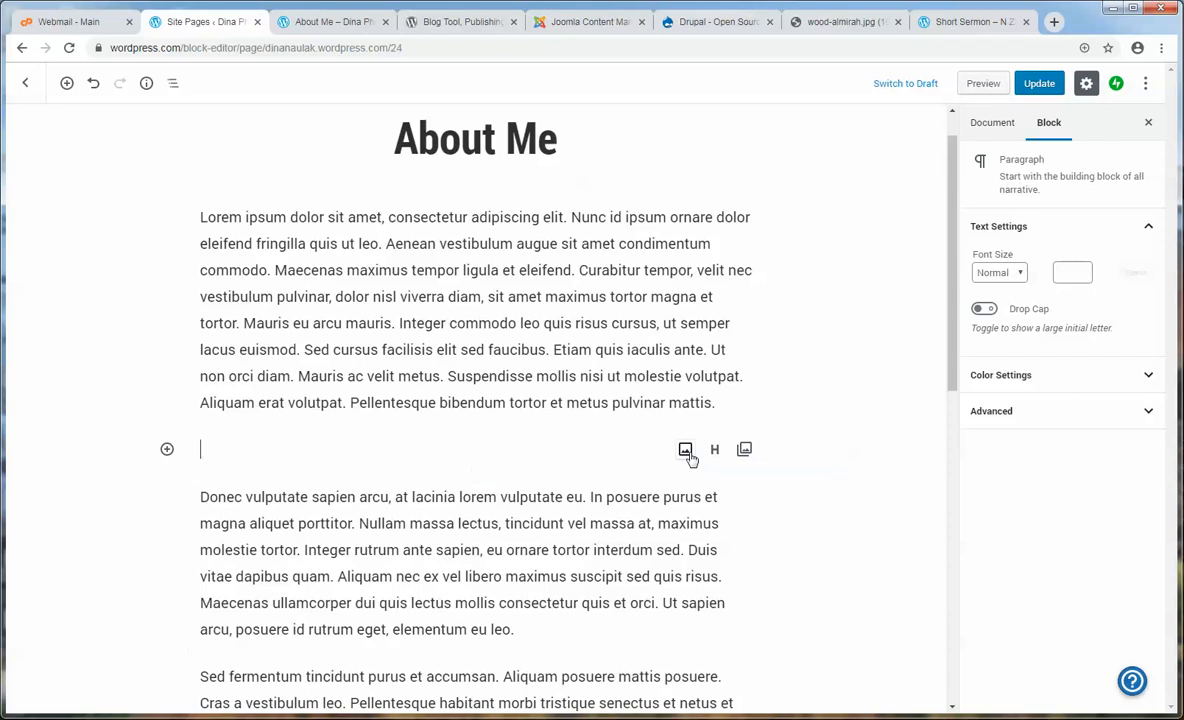
- Add an image block with felix-russell-saw-609923-unsplash.jpg uploaded to the Media Library
click(167, 450)
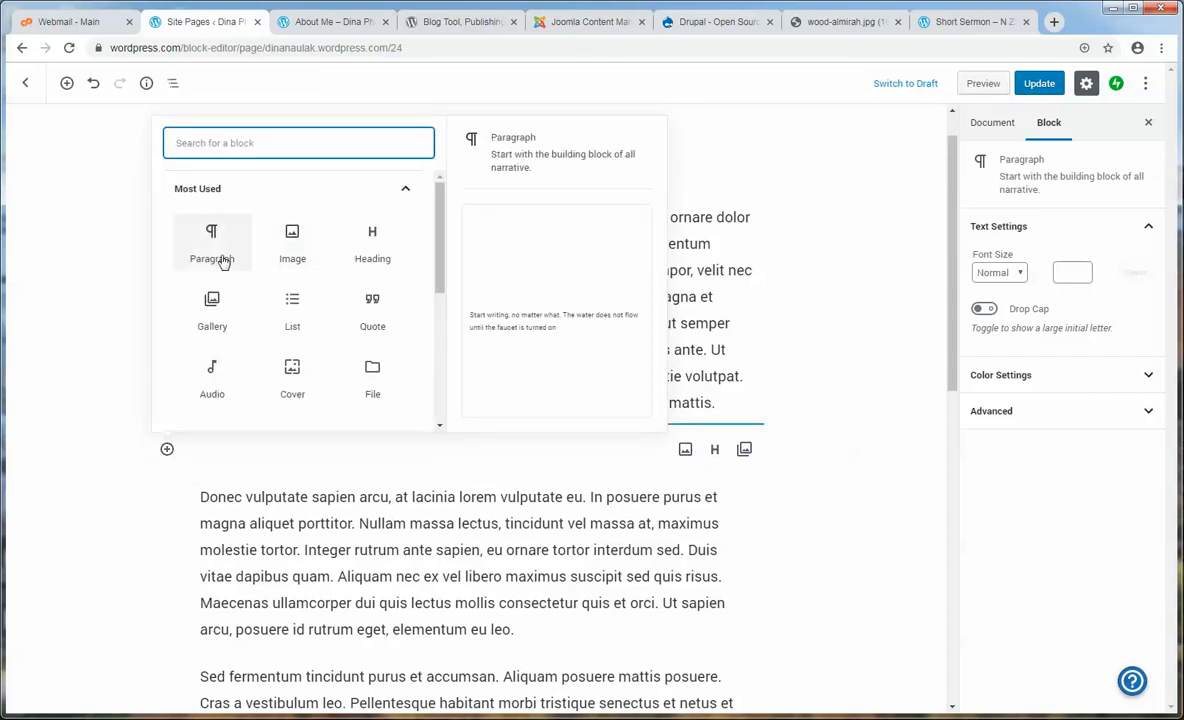
click(305, 268)
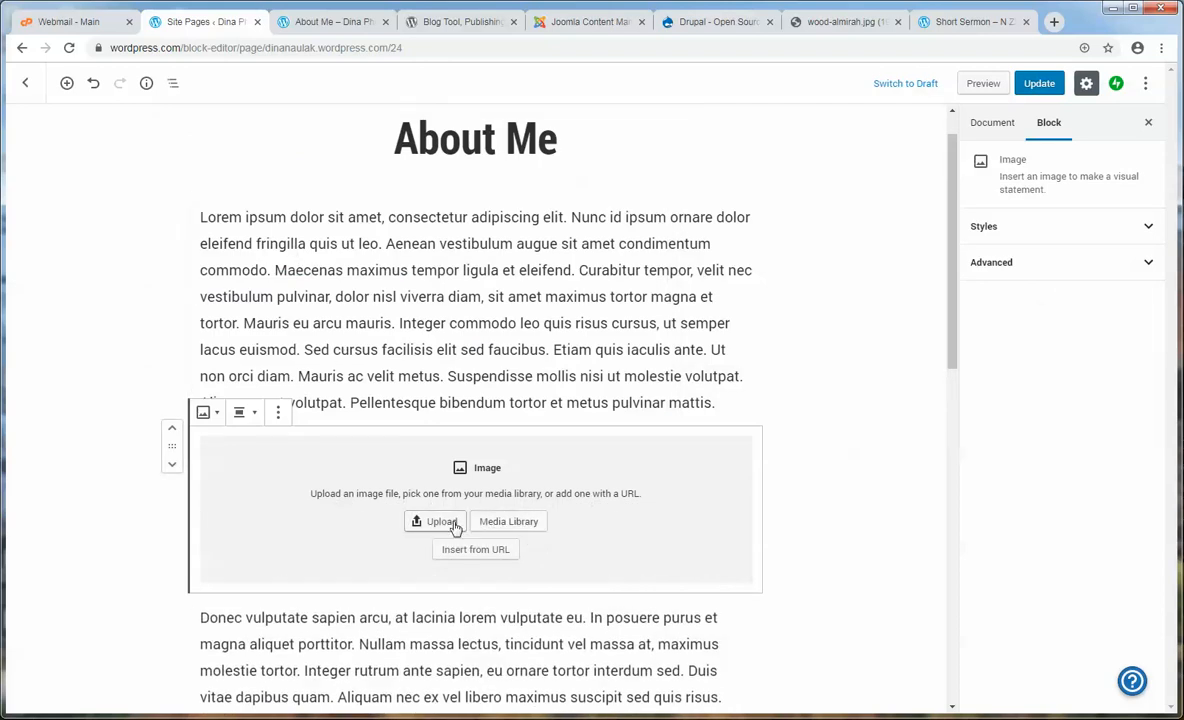
click(450, 527)
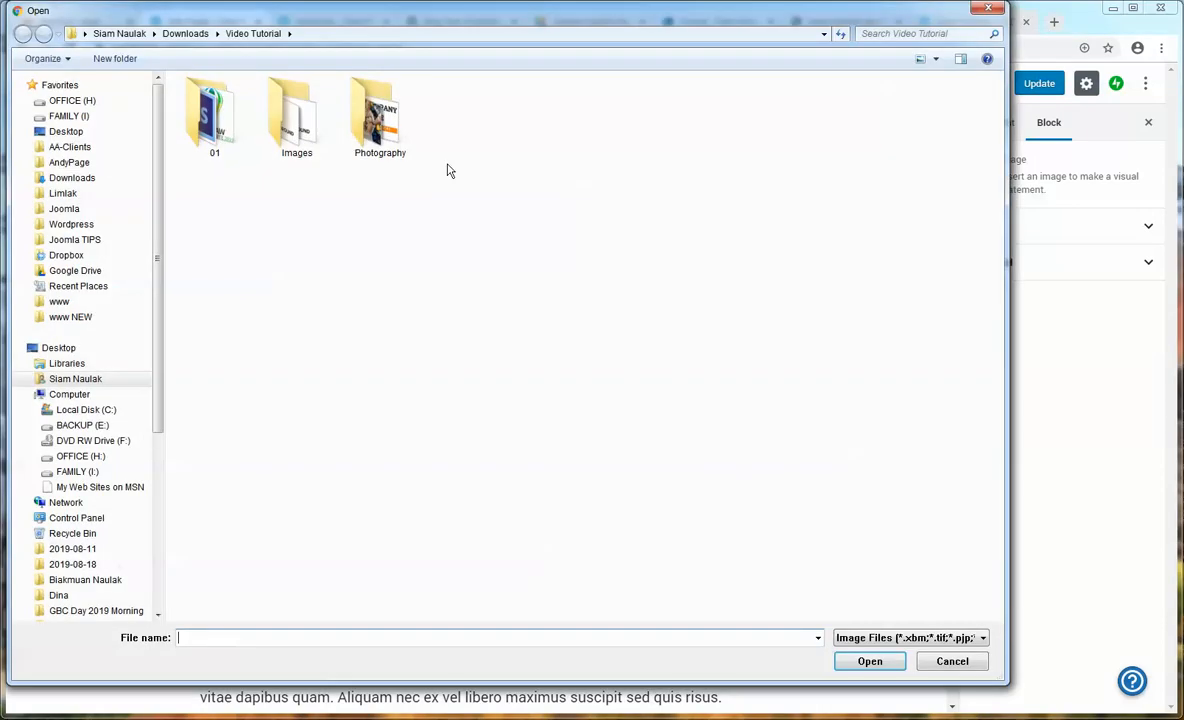
click(934, 662)
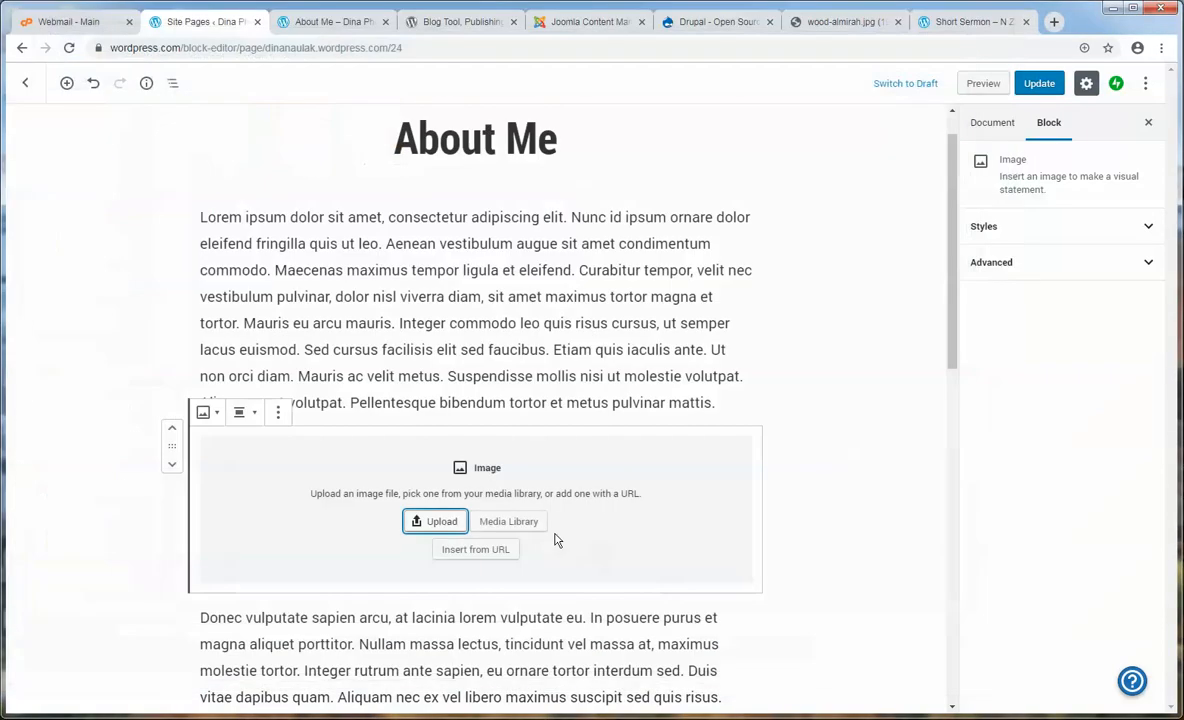
click(501, 528)
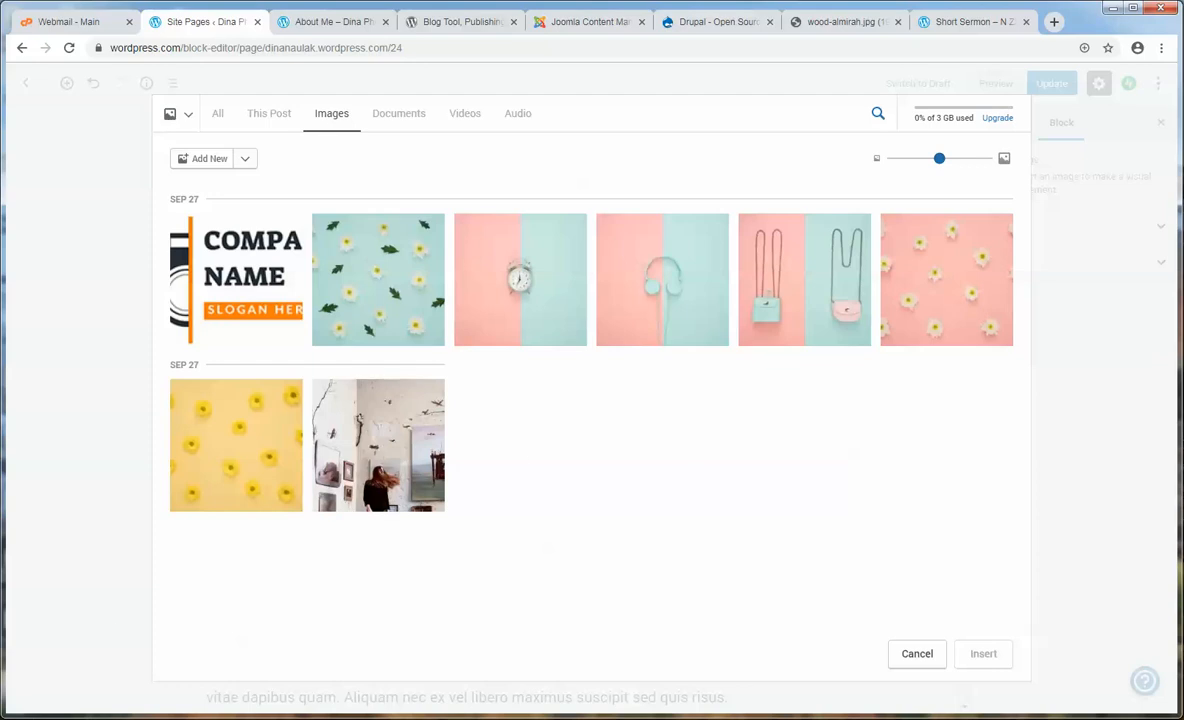
key(alt+Tab)
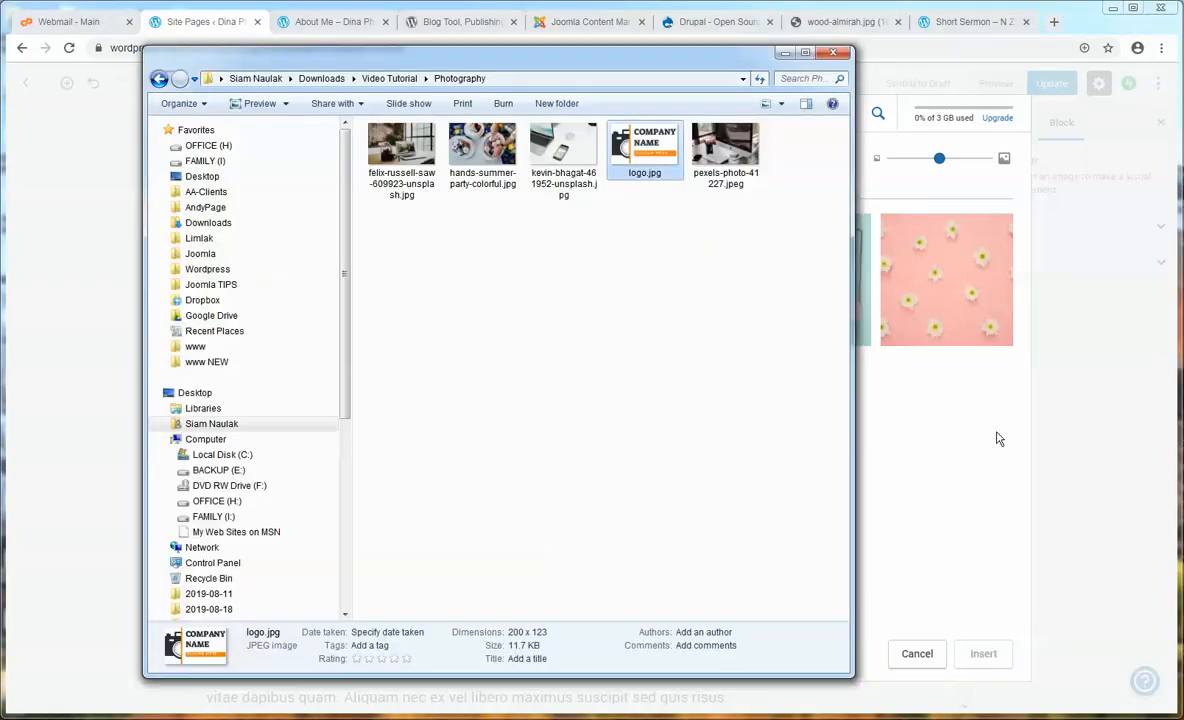
click(682, 362)
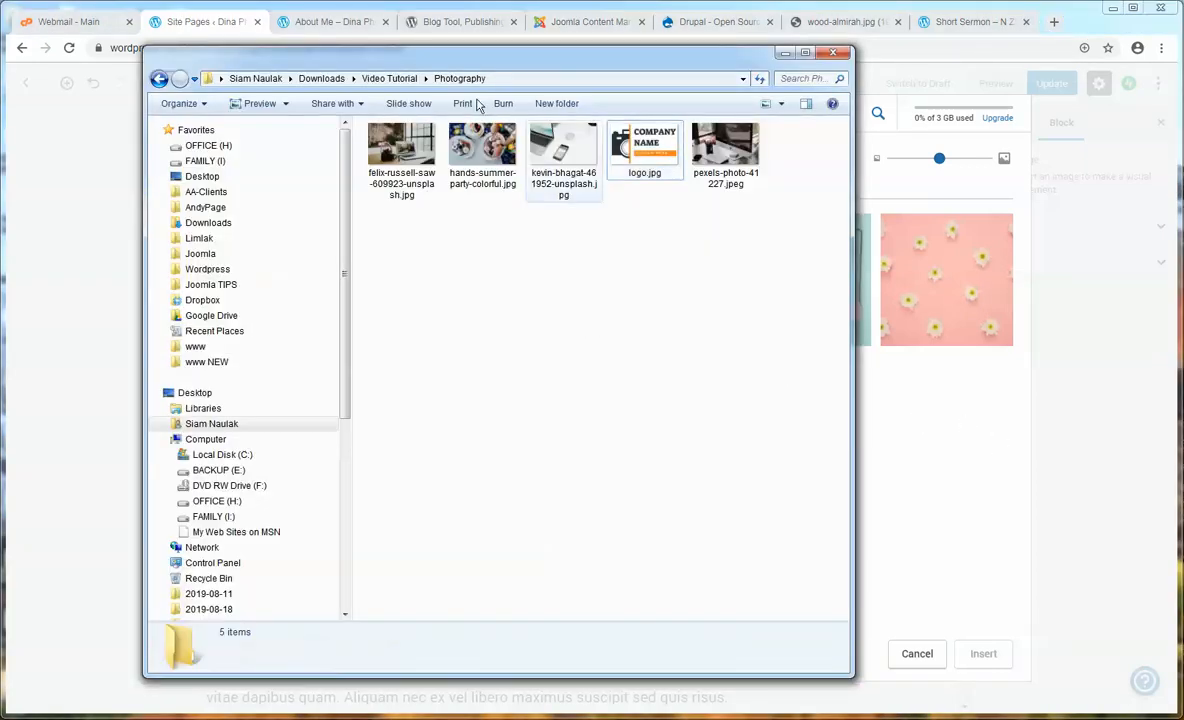
drag(427, 52, 334, 41)
click(295, 152)
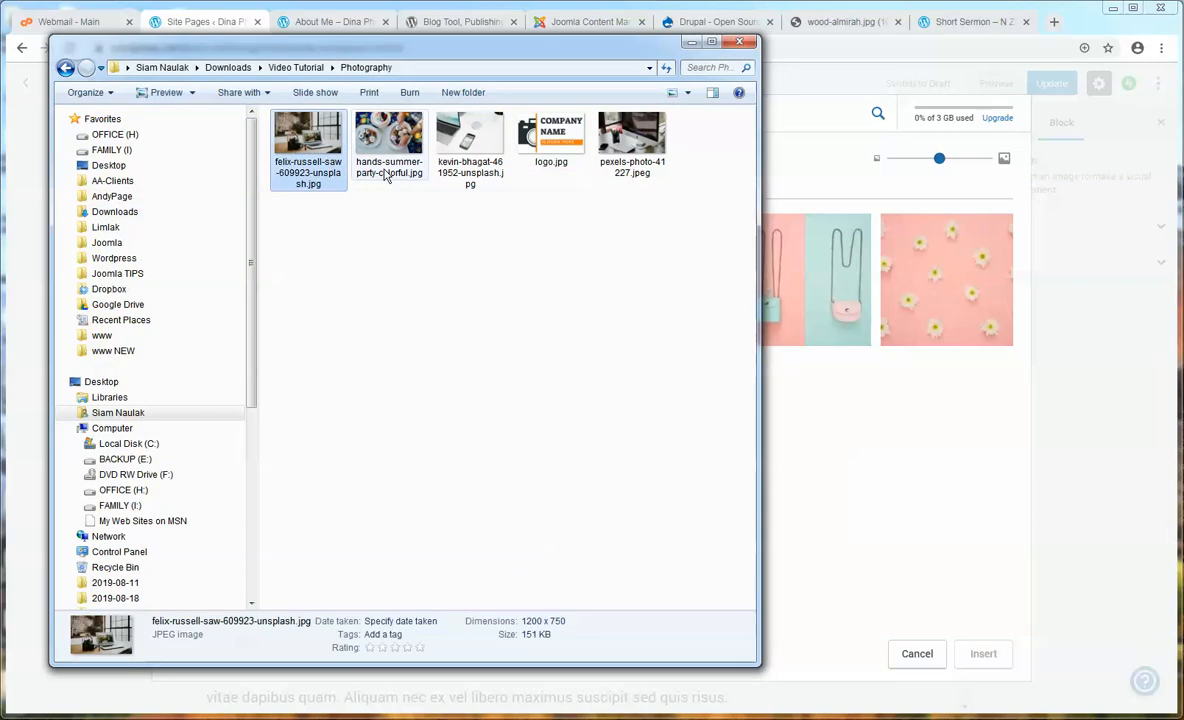
drag(293, 145, 927, 462)
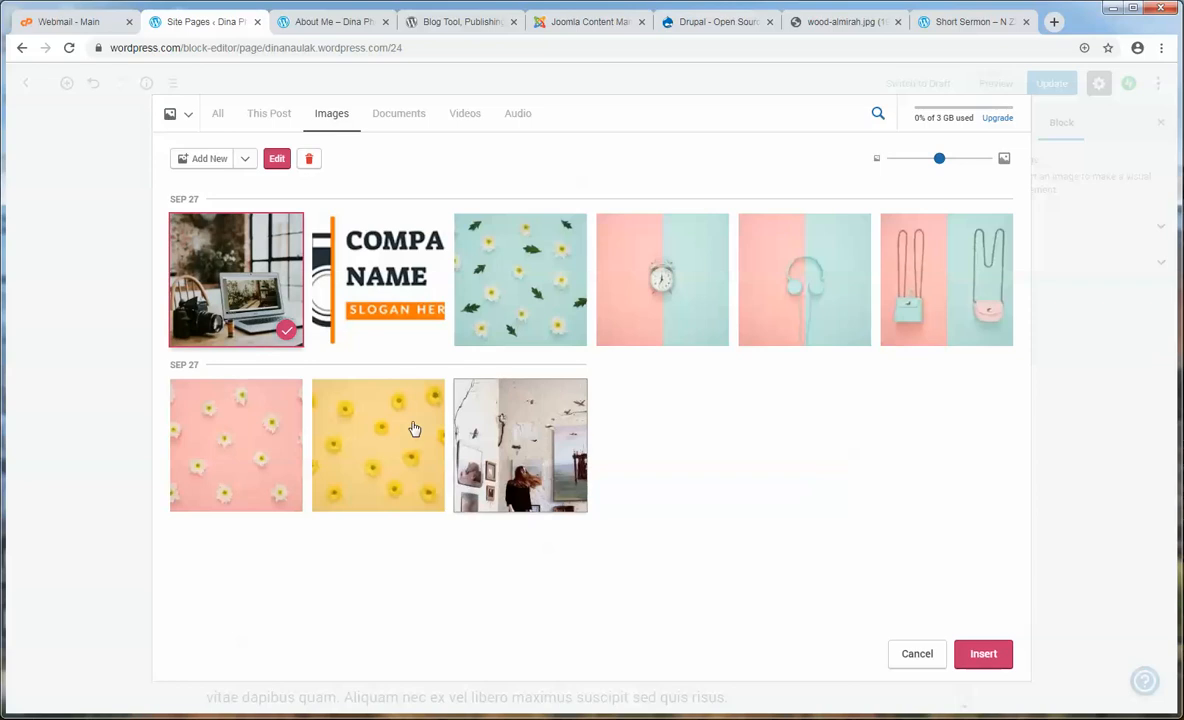
click(985, 655)
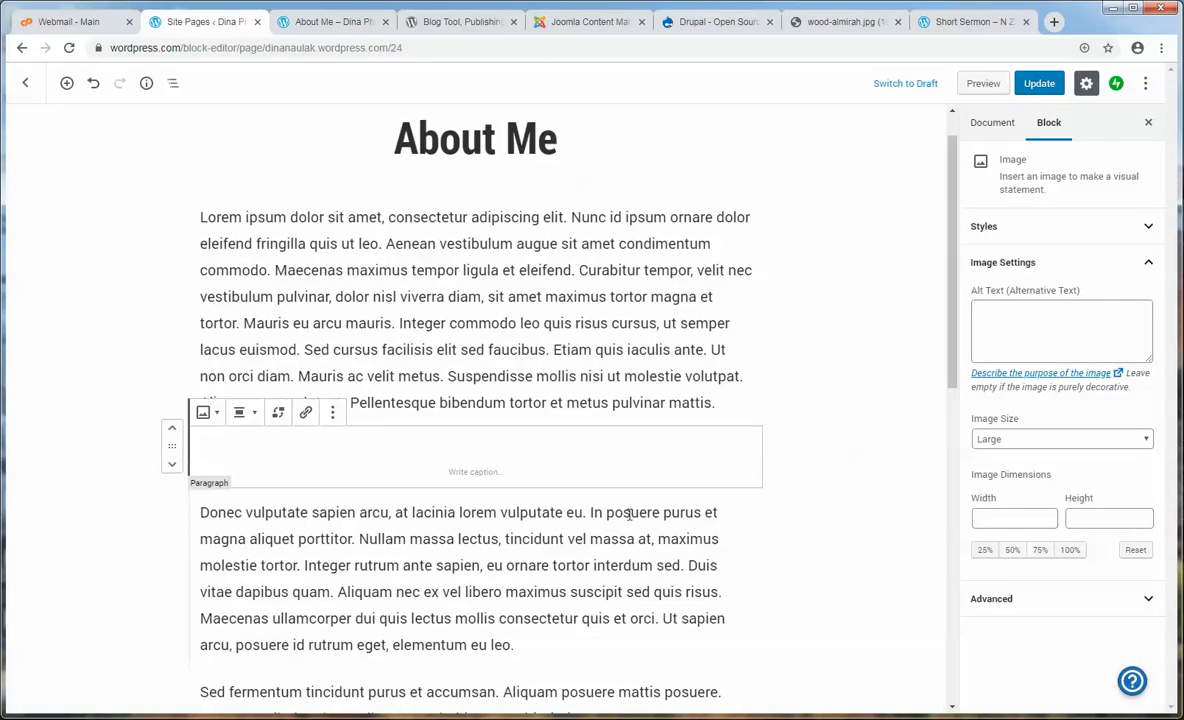
- Update the About Me page and reload the live page to confirm the photo
scroll(850, 517, down, 2)
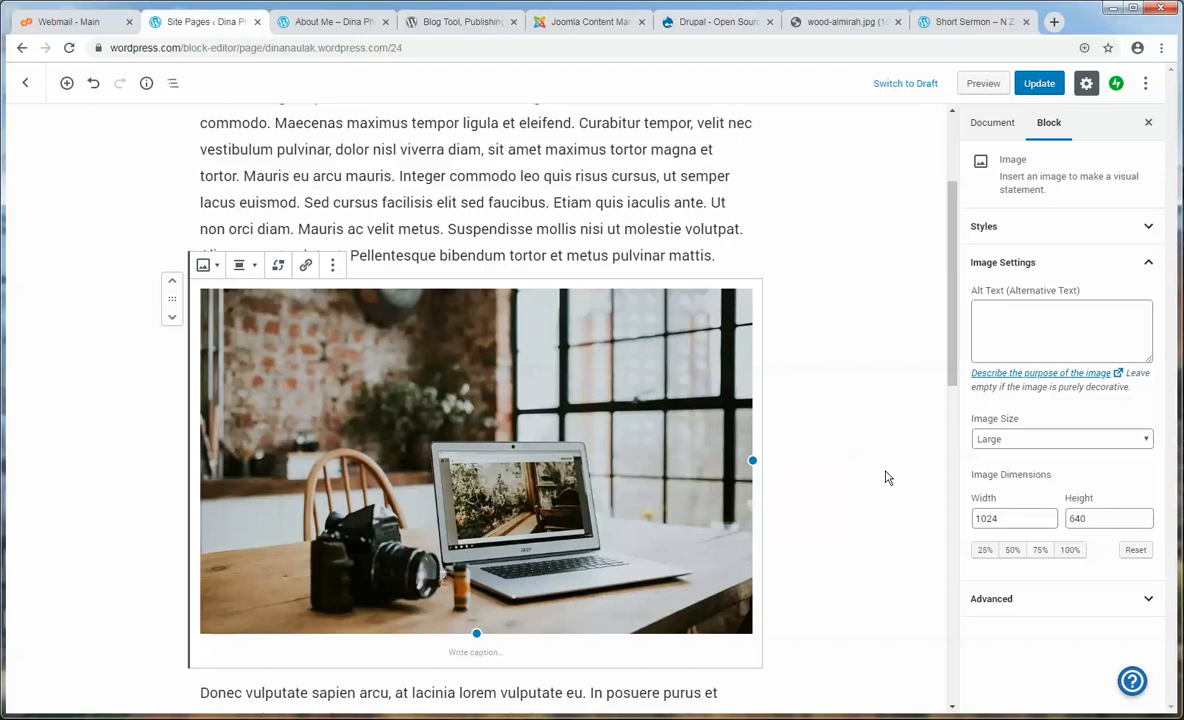
click(1045, 87)
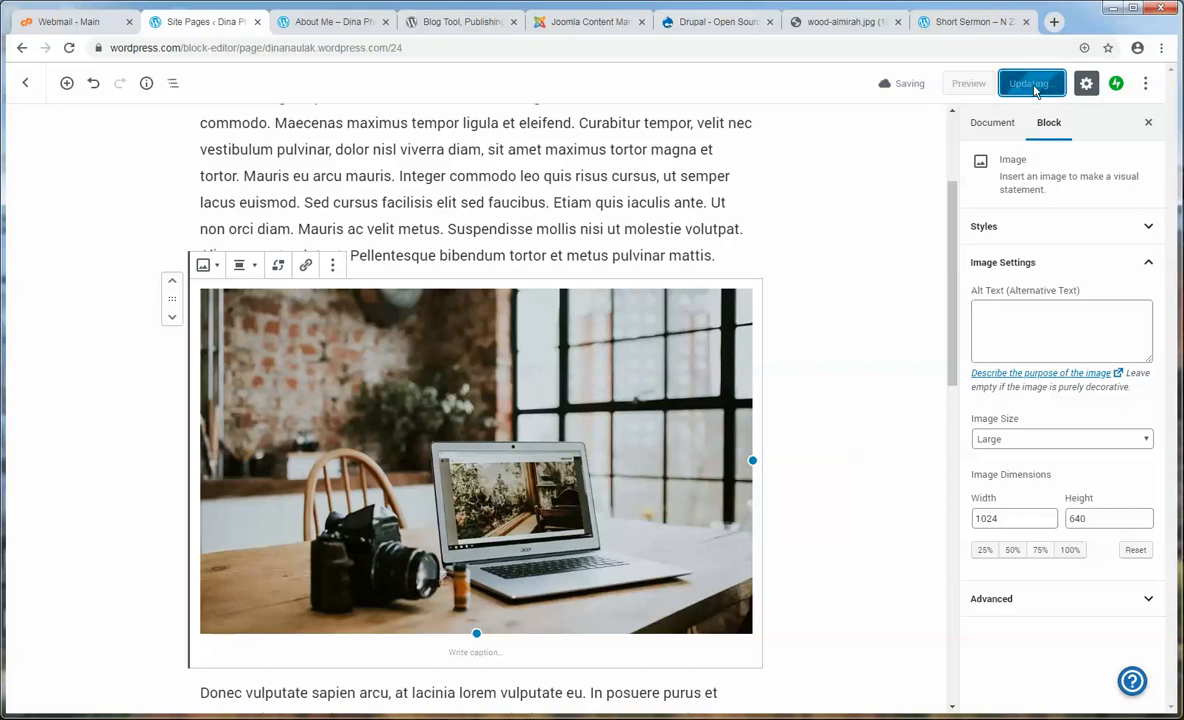
click(322, 22)
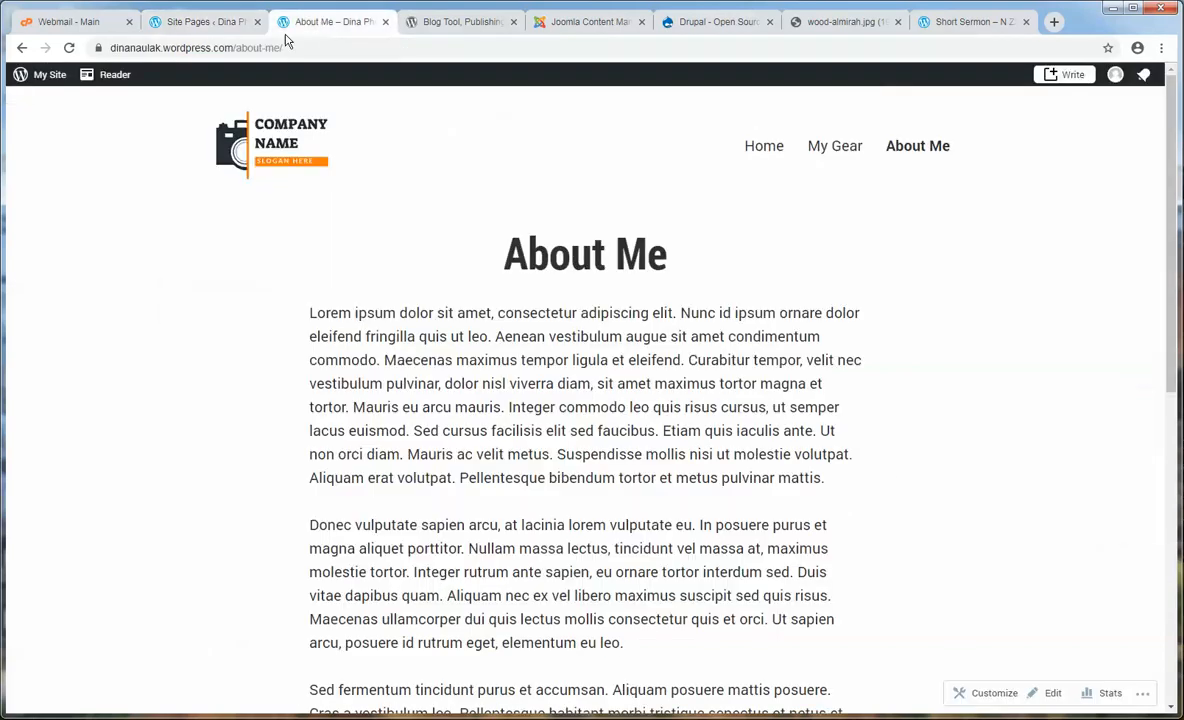
click(69, 47)
scroll(455, 386, down, 3)
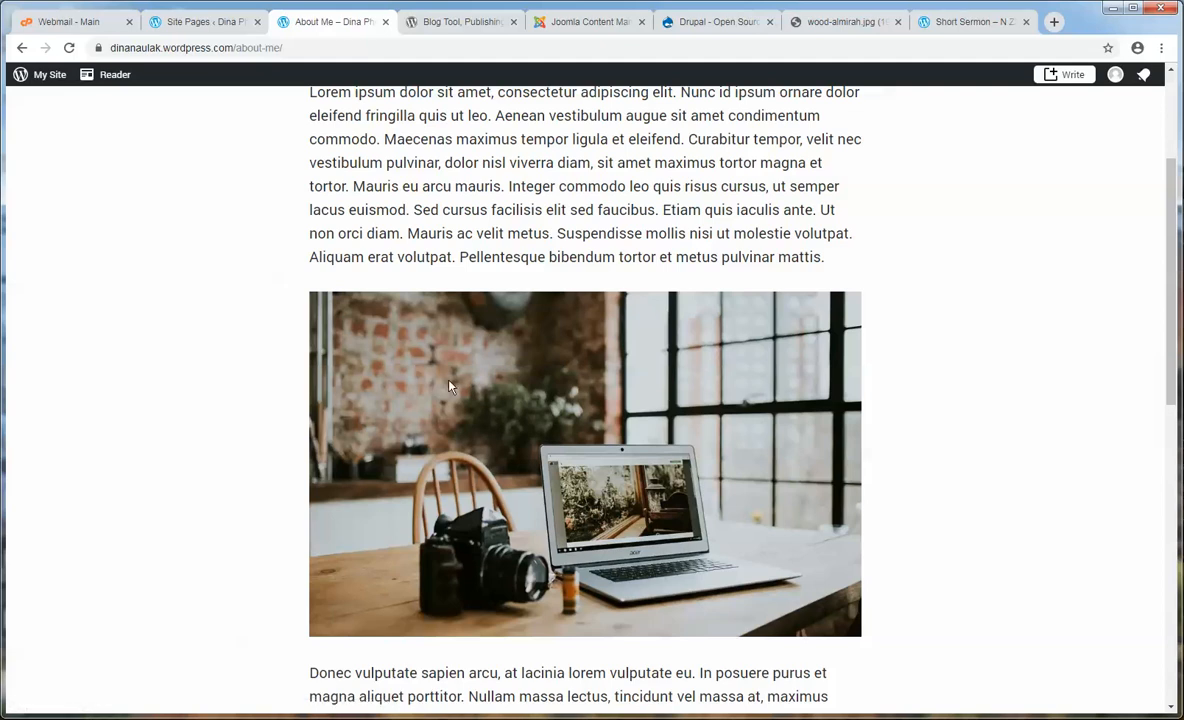
click(205, 21)
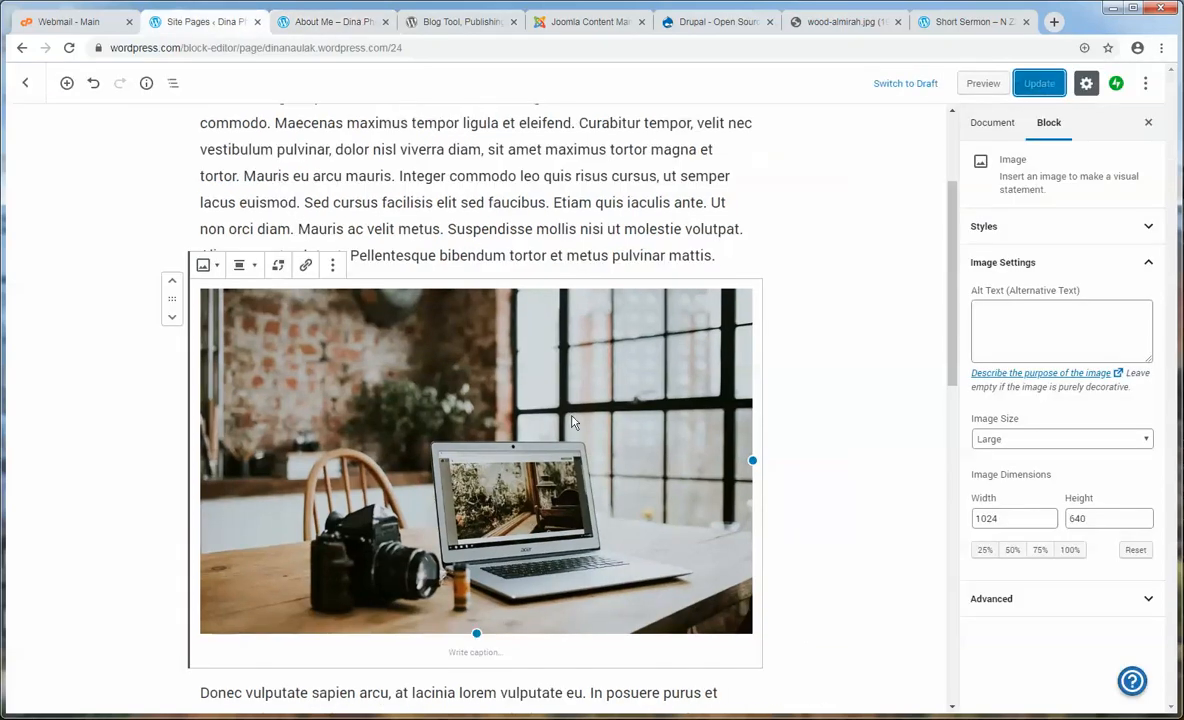
- Select the About Me photo and align it right with text wrapping
click(825, 440)
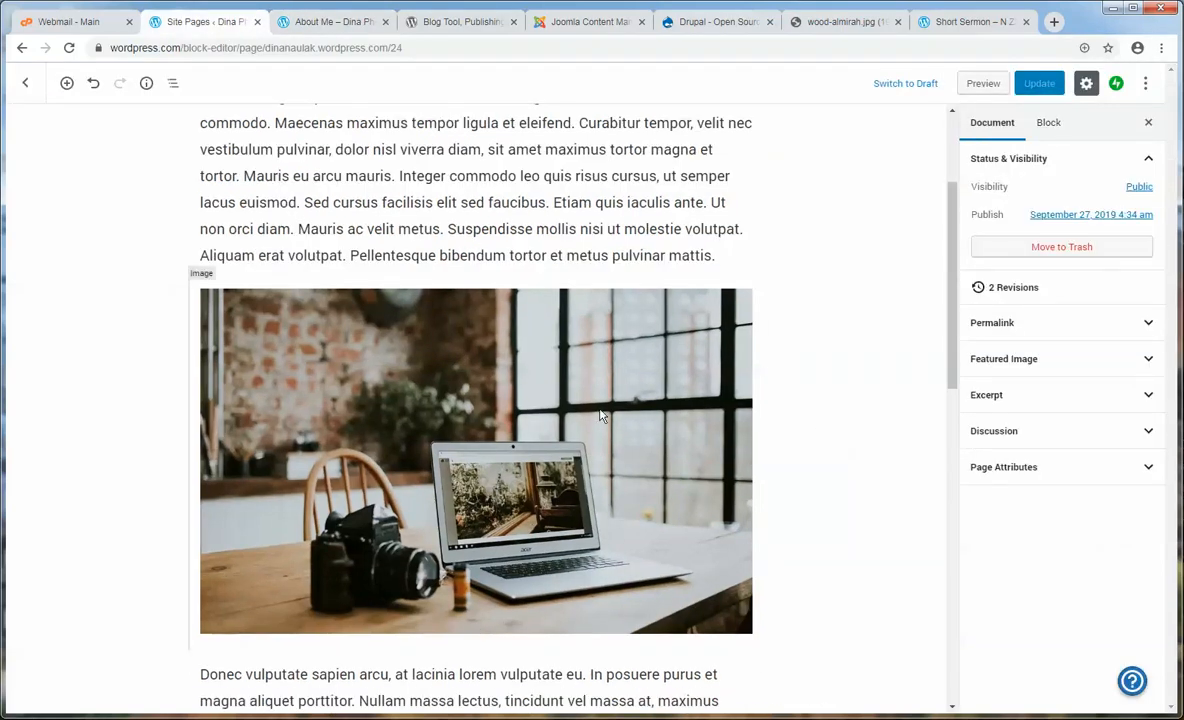
click(352, 397)
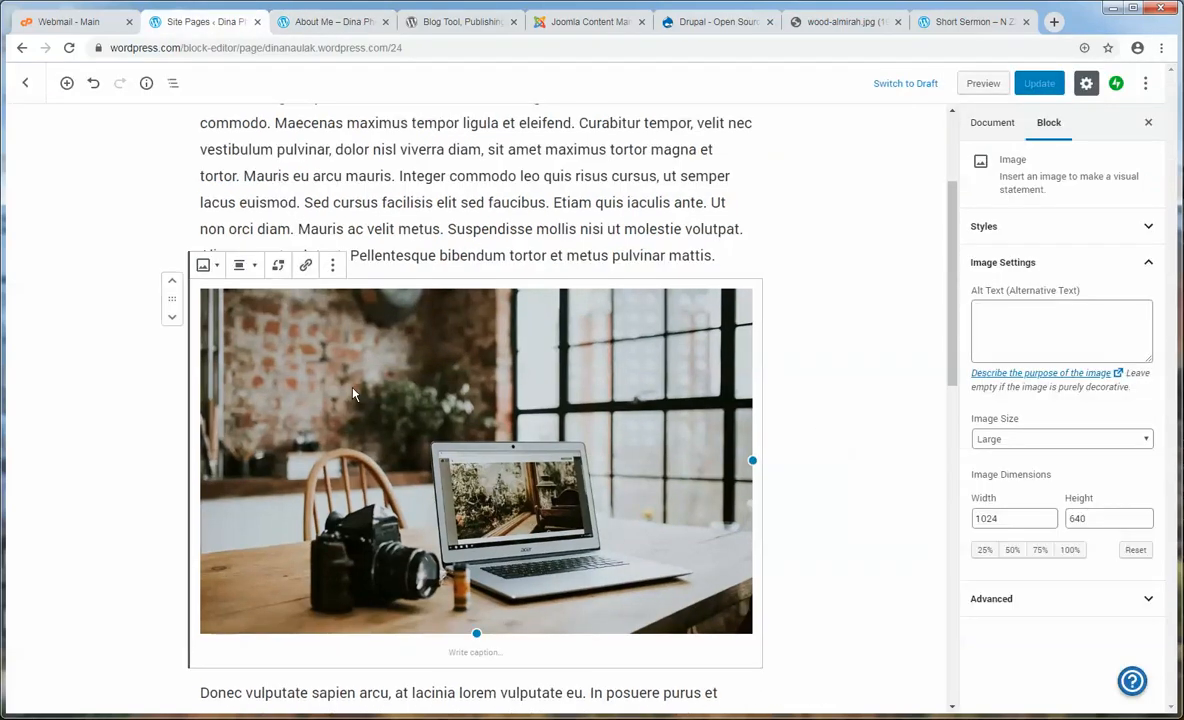
click(333, 265)
click(528, 398)
click(245, 266)
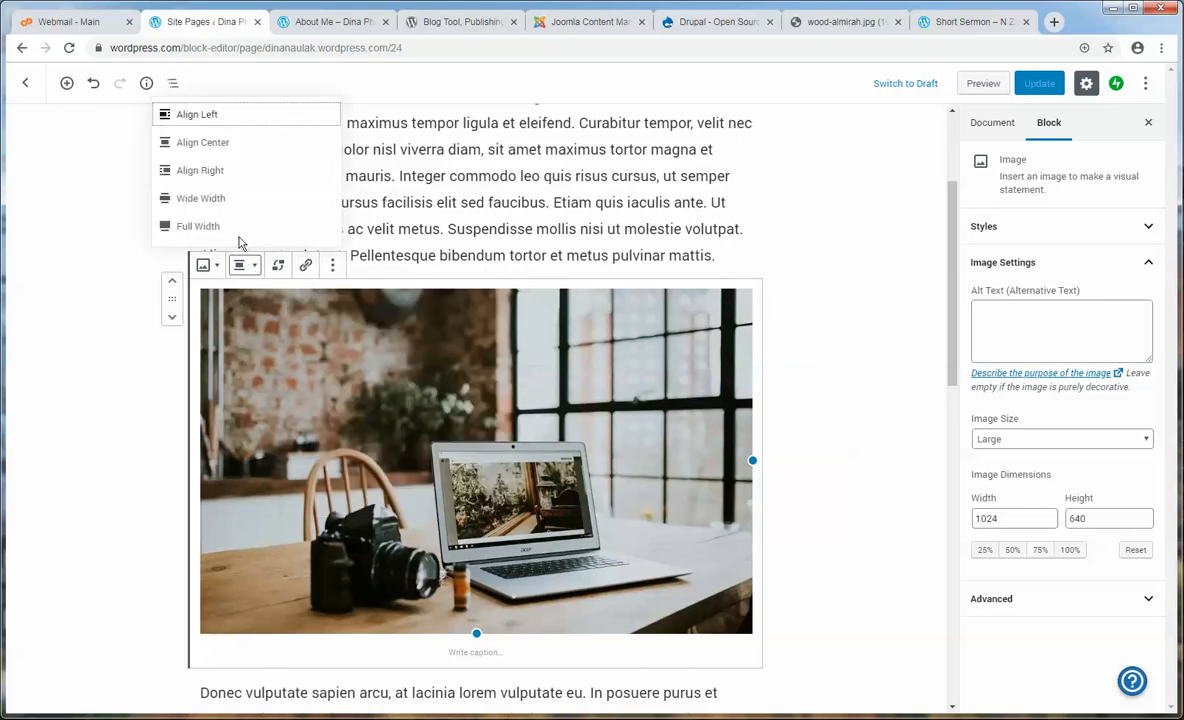
click(205, 172)
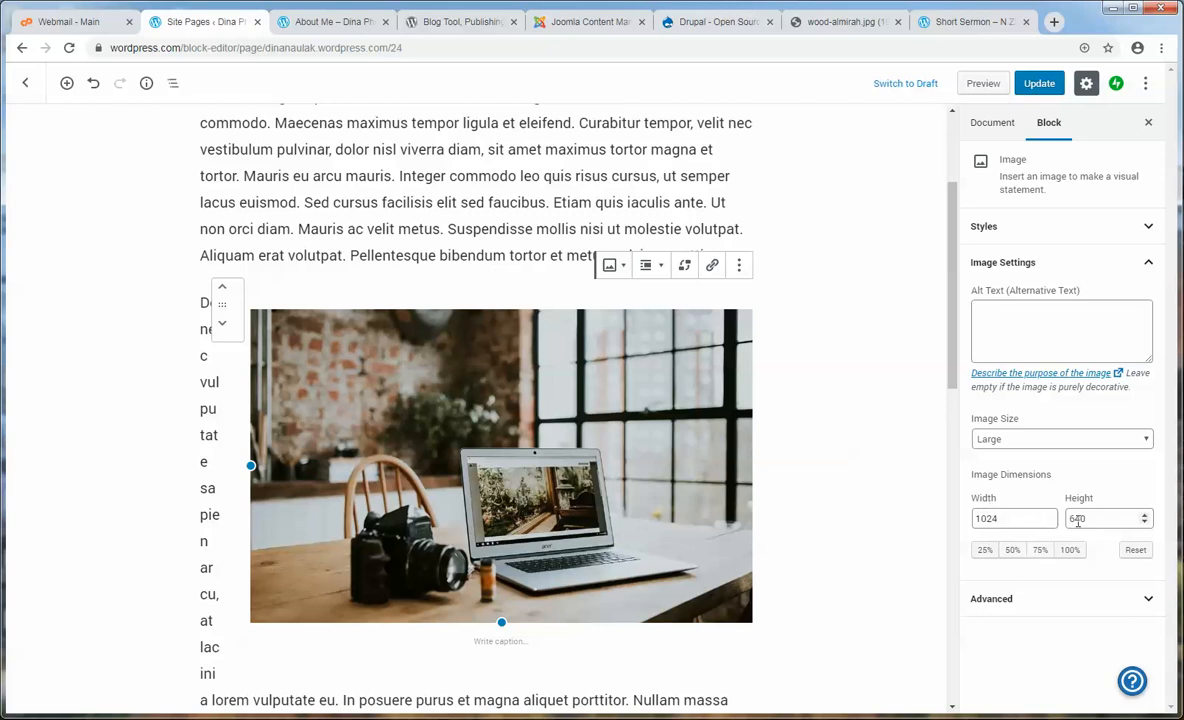
- Resize the photo to 25% and add the caption 'Ka camera ahi .'
click(1013, 551)
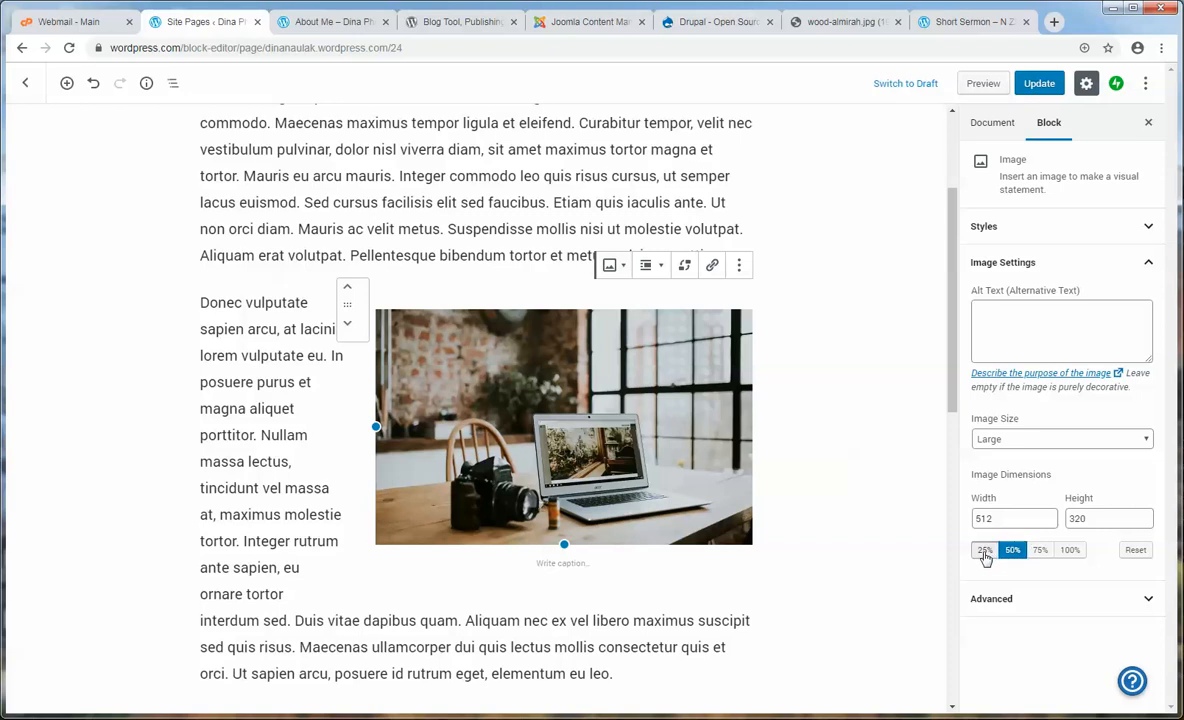
click(985, 551)
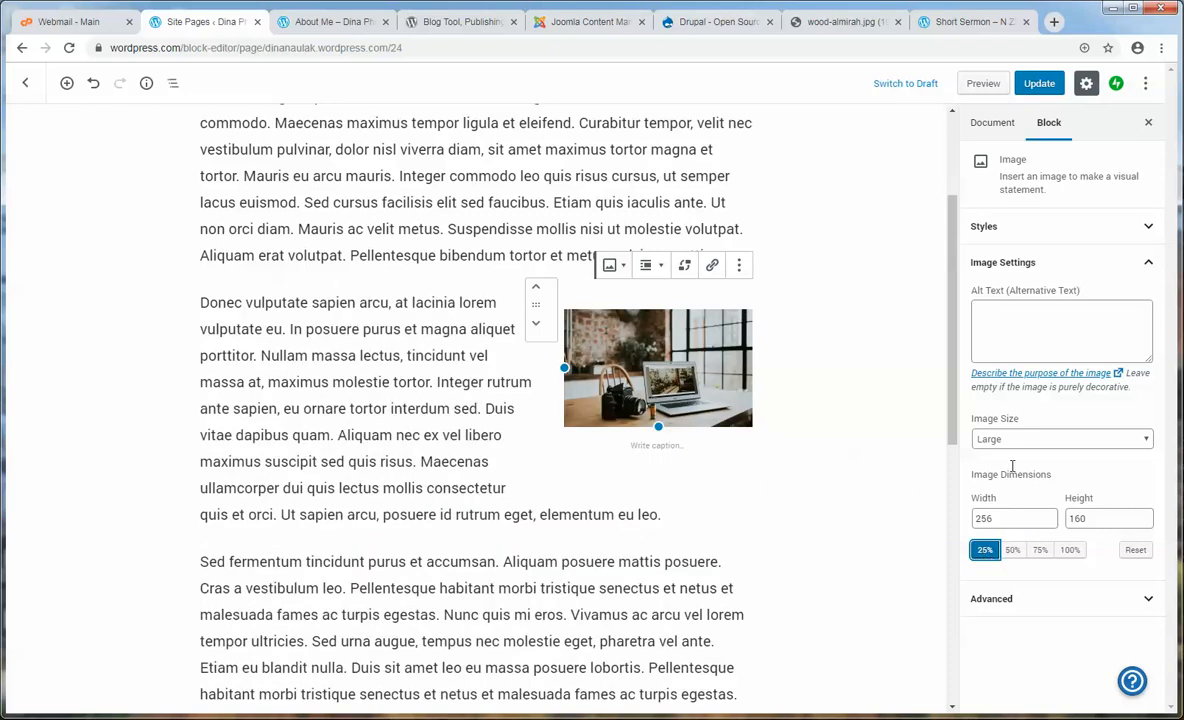
click(1045, 341)
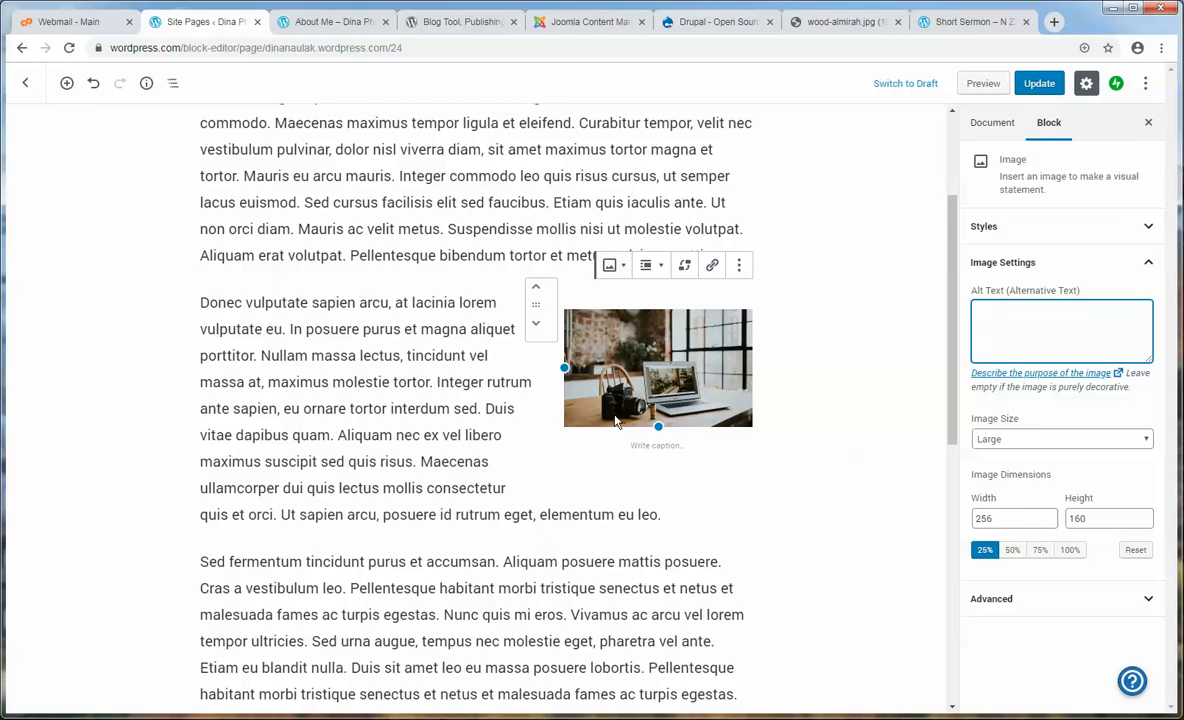
click(660, 447)
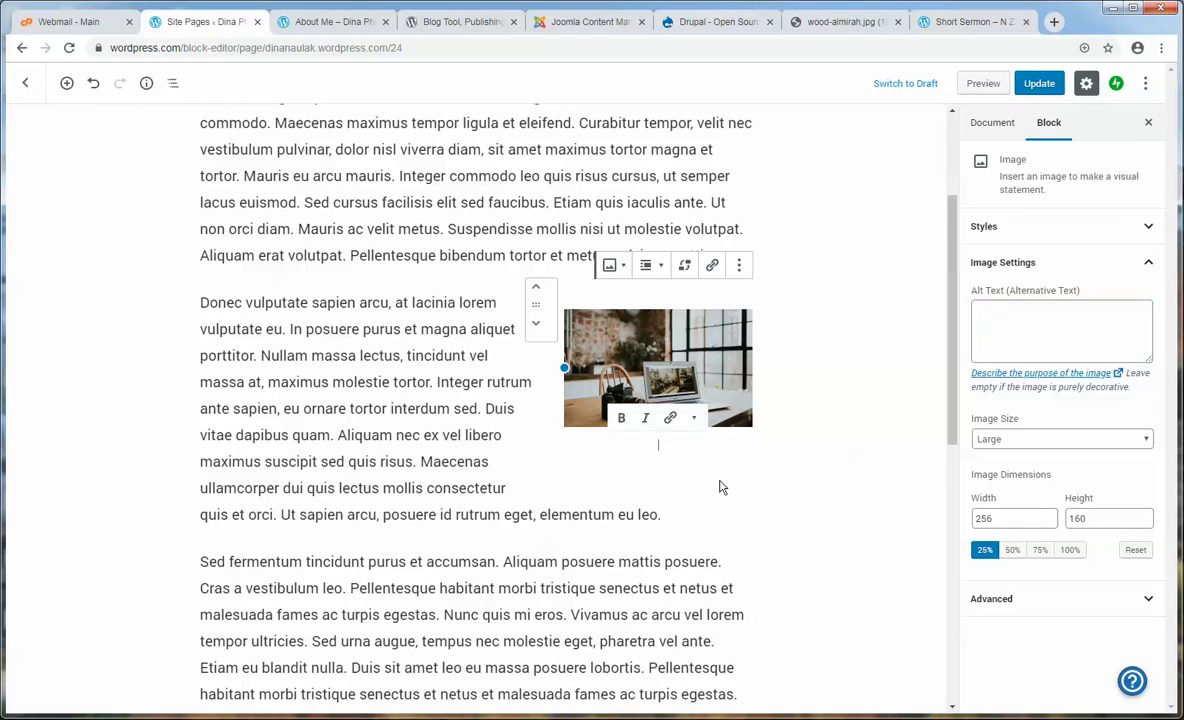
text(Ka camera)
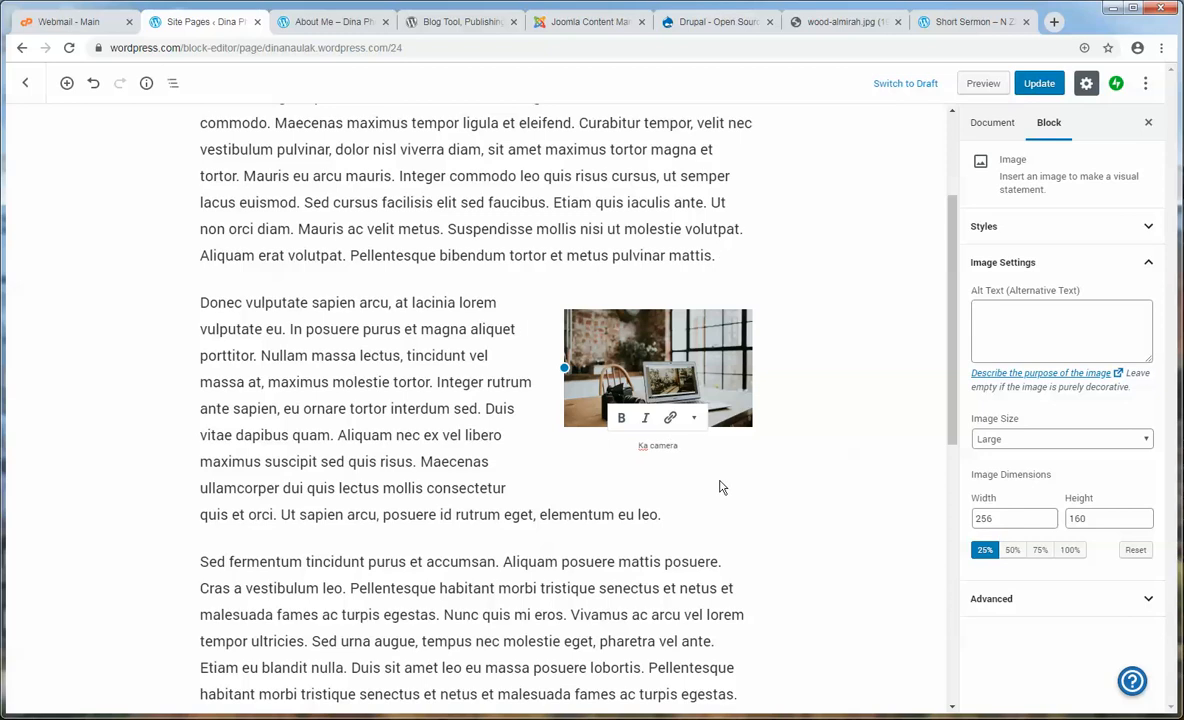
text( ahi .)
- Save the About Me page and view it live
key(ctrl+s)
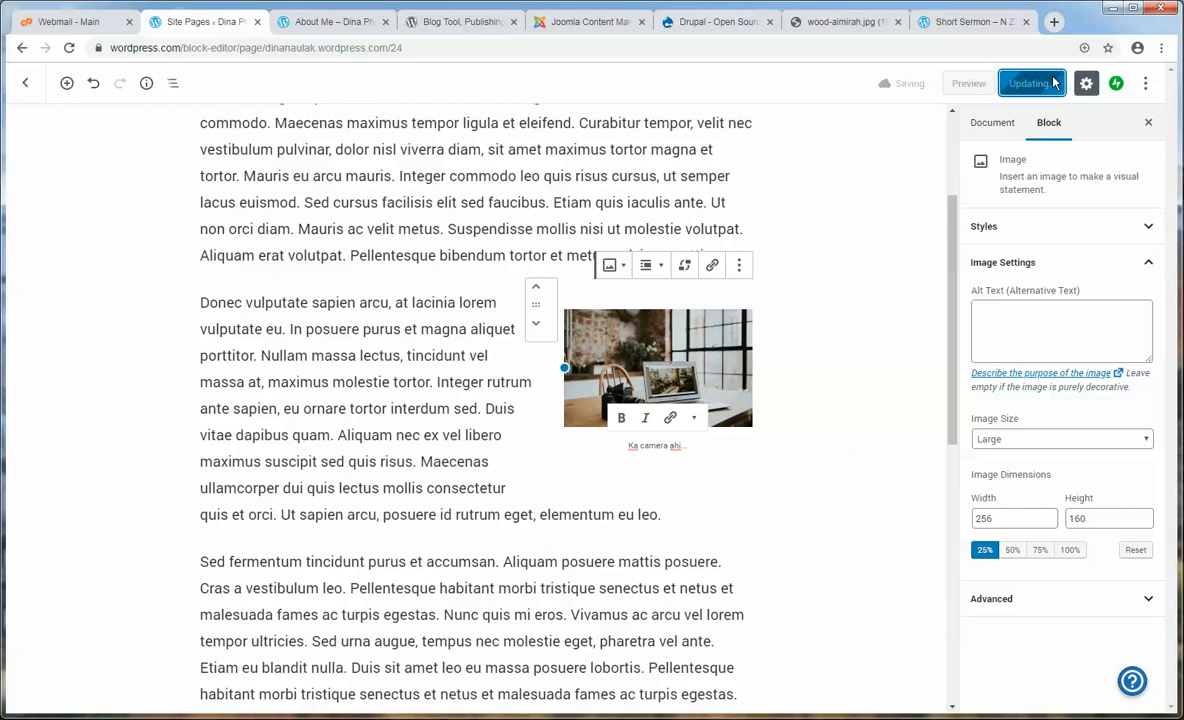
click(330, 21)
click(69, 47)
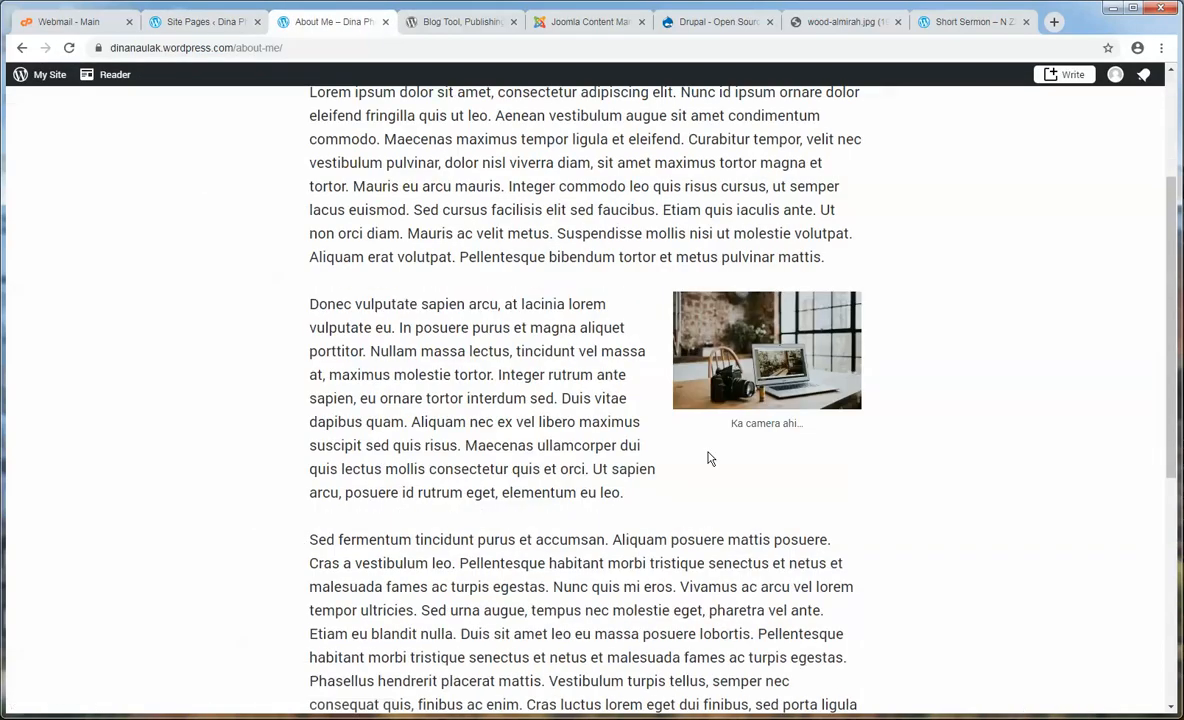
- Read through the live About Me page text and the site's web address
drag(845, 565, 405, 282)
click(403, 300)
scroll(430, 420, up, 3)
drag(422, 430, 765, 470)
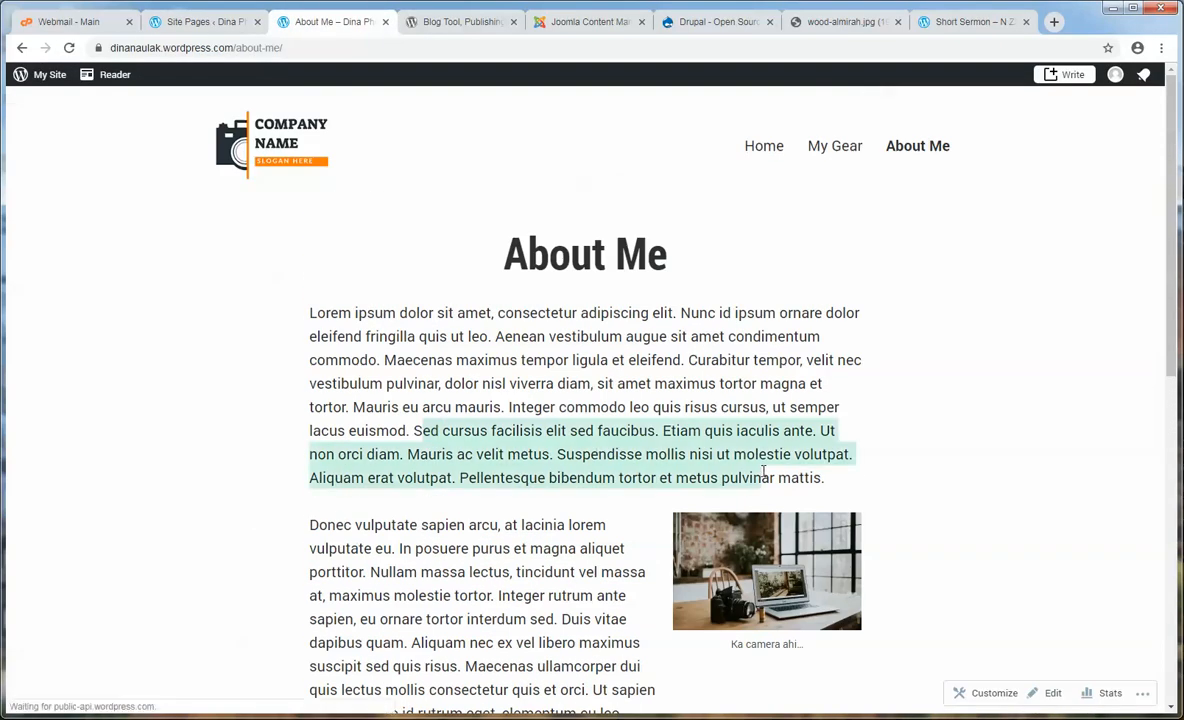
click(758, 463)
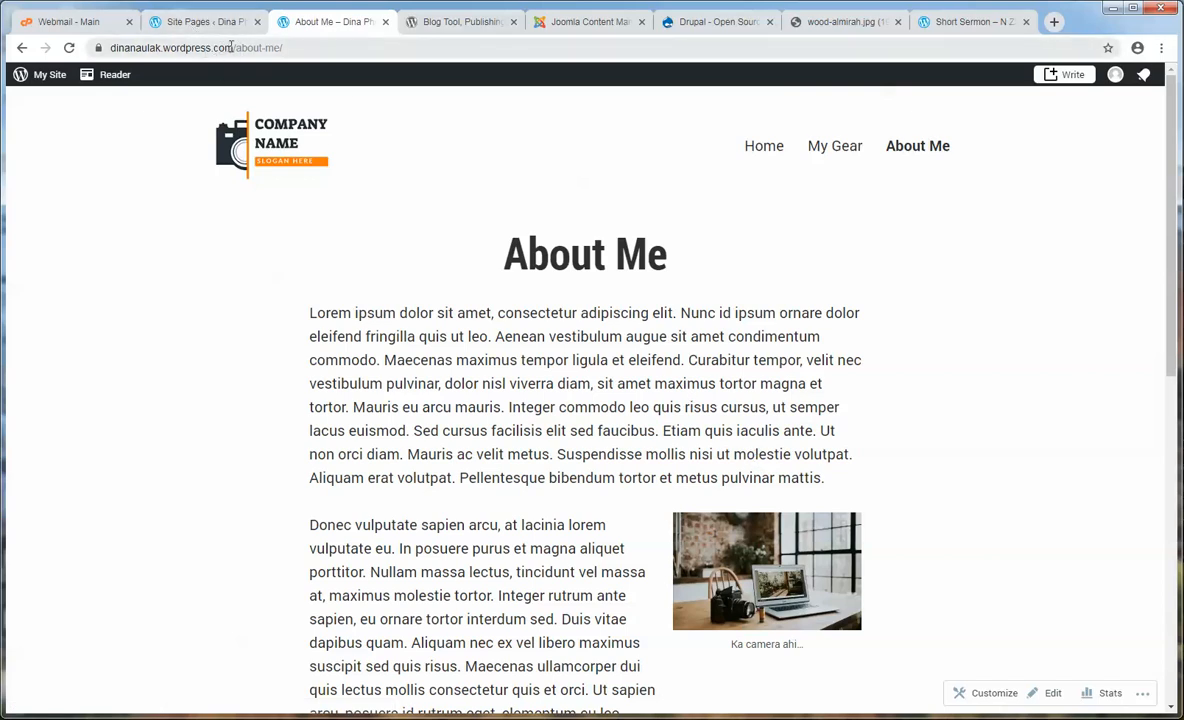
drag(235, 47, 155, 48)
click(422, 409)
drag(575, 407, 462, 384)
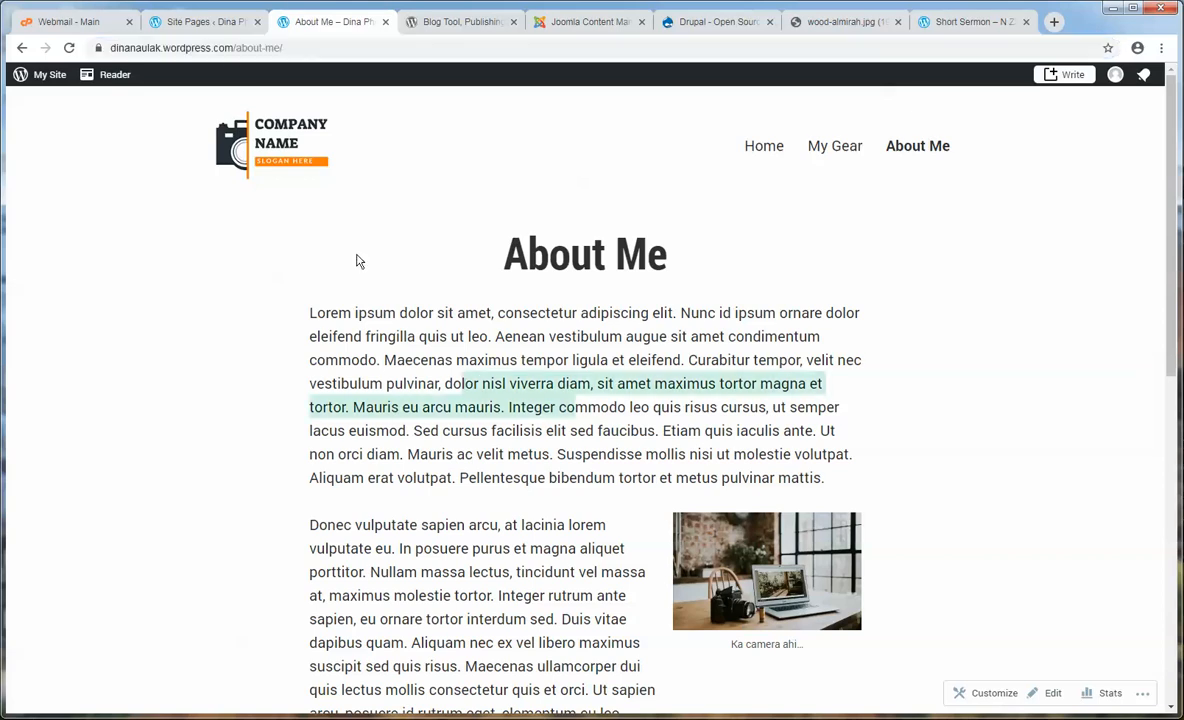
- Check the live My Gear and About Me pages, then return to the Pages list
click(207, 21)
scroll(155, 247, up, 2)
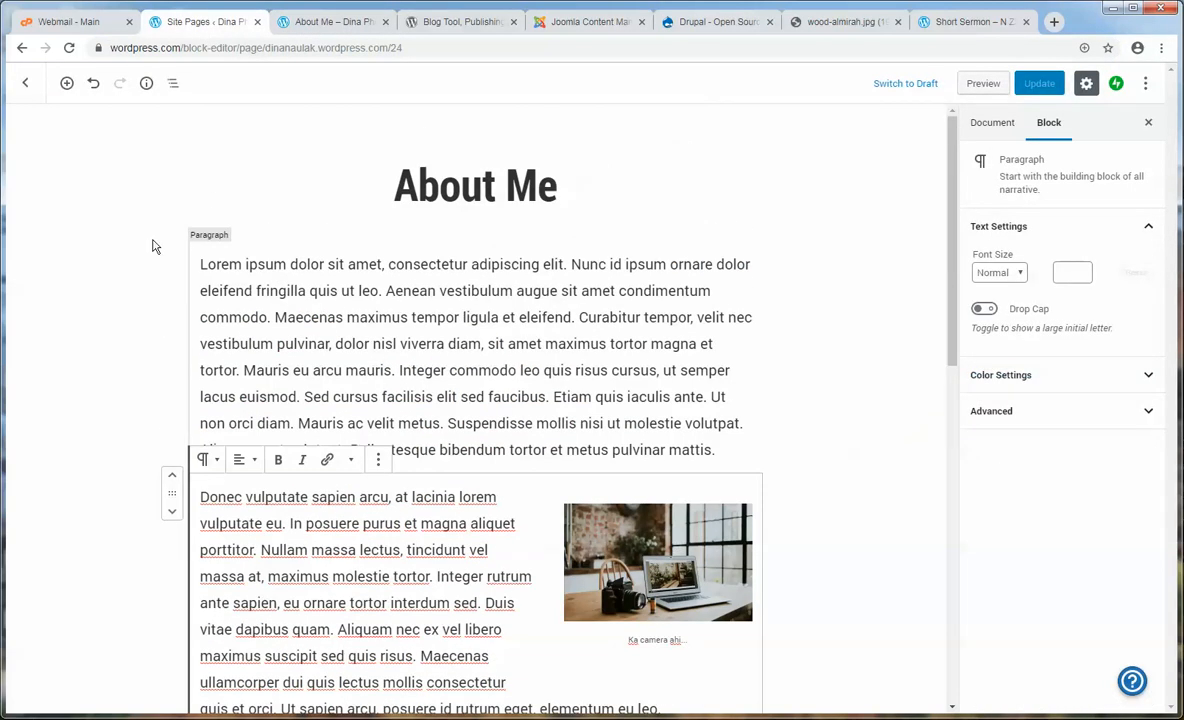
click(24, 86)
click(318, 22)
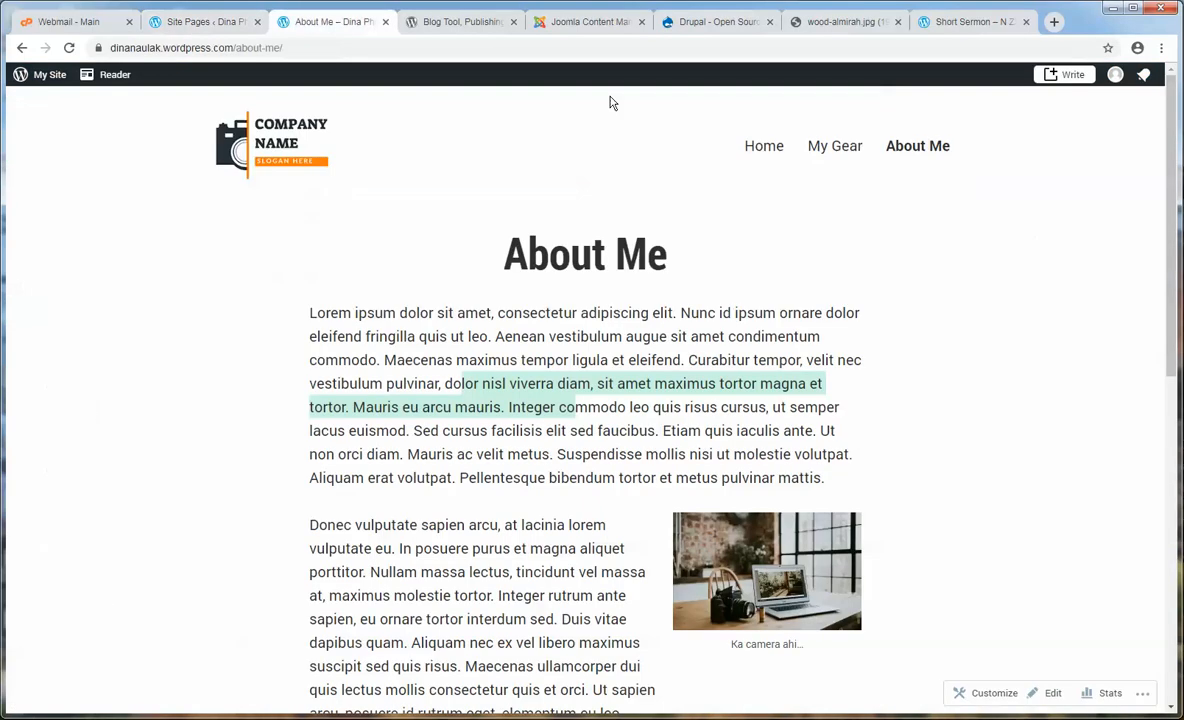
click(846, 150)
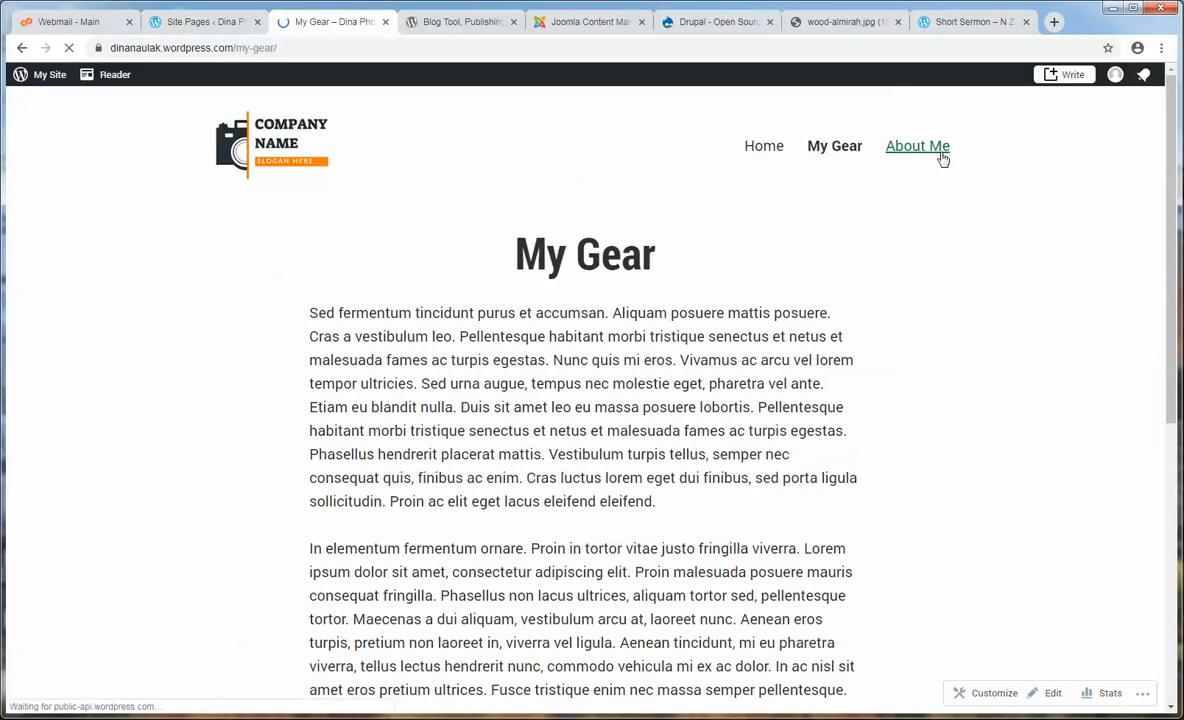
click(934, 150)
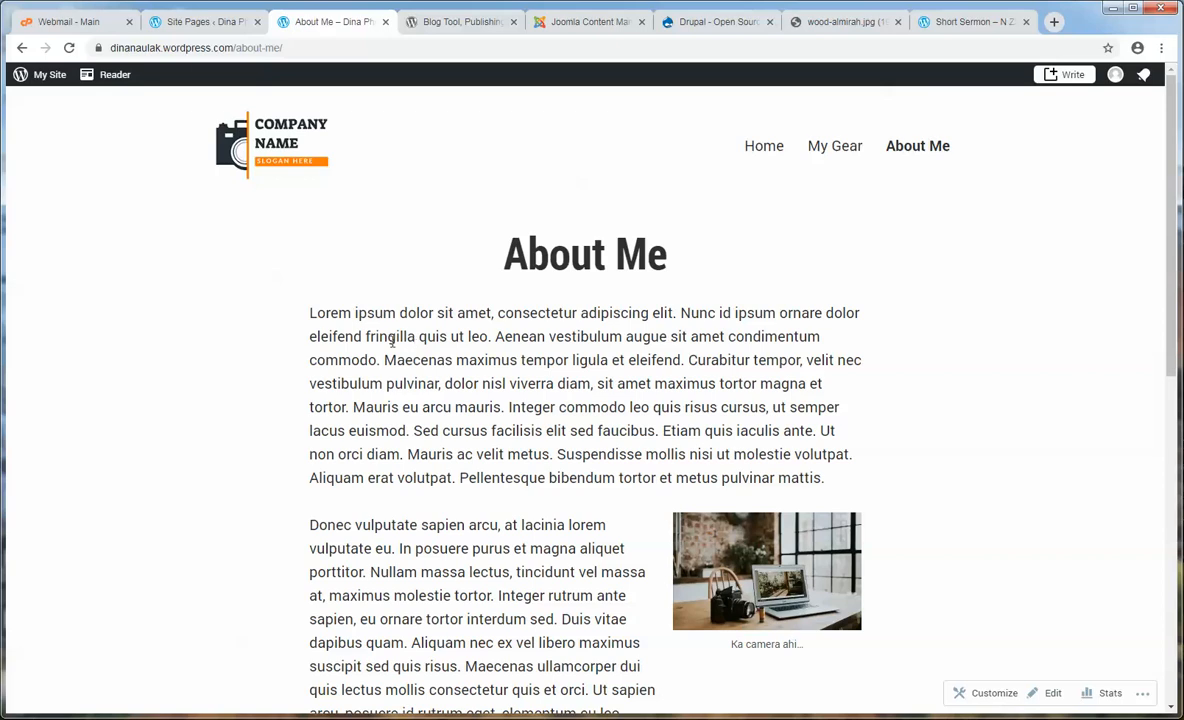
click(182, 24)
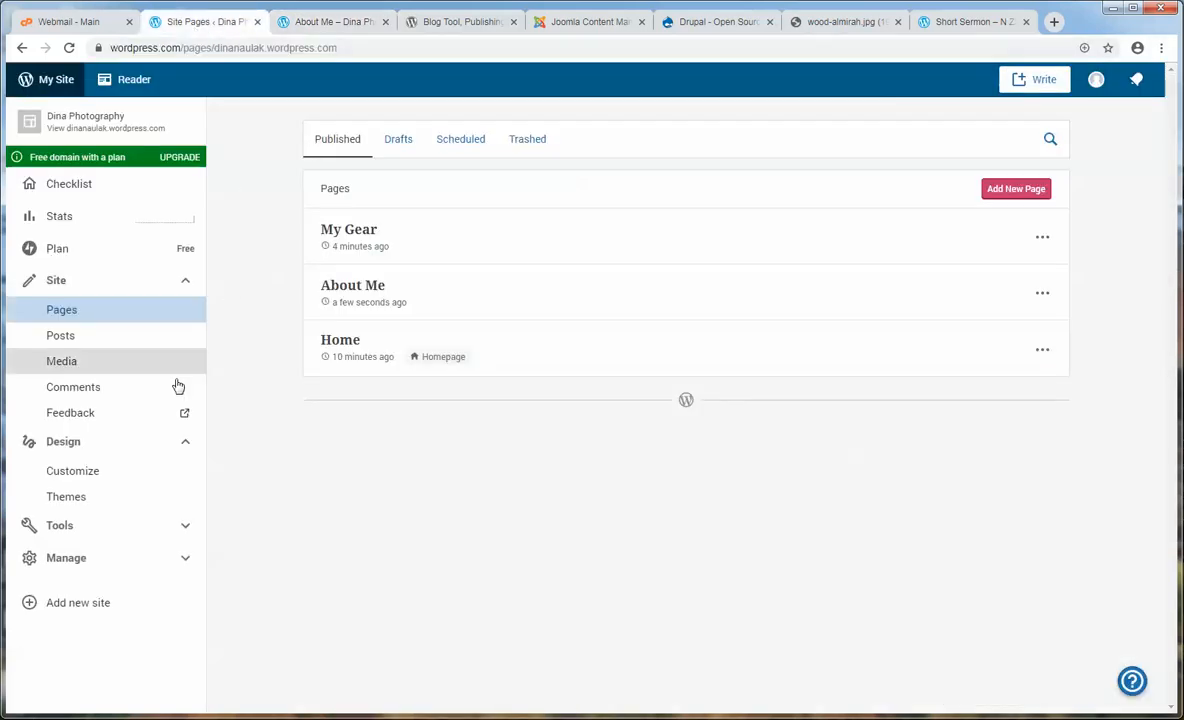
- Start a new blog post and copy the Lorem ipsum paragraphs from the Demo Text notes
click(58, 341)
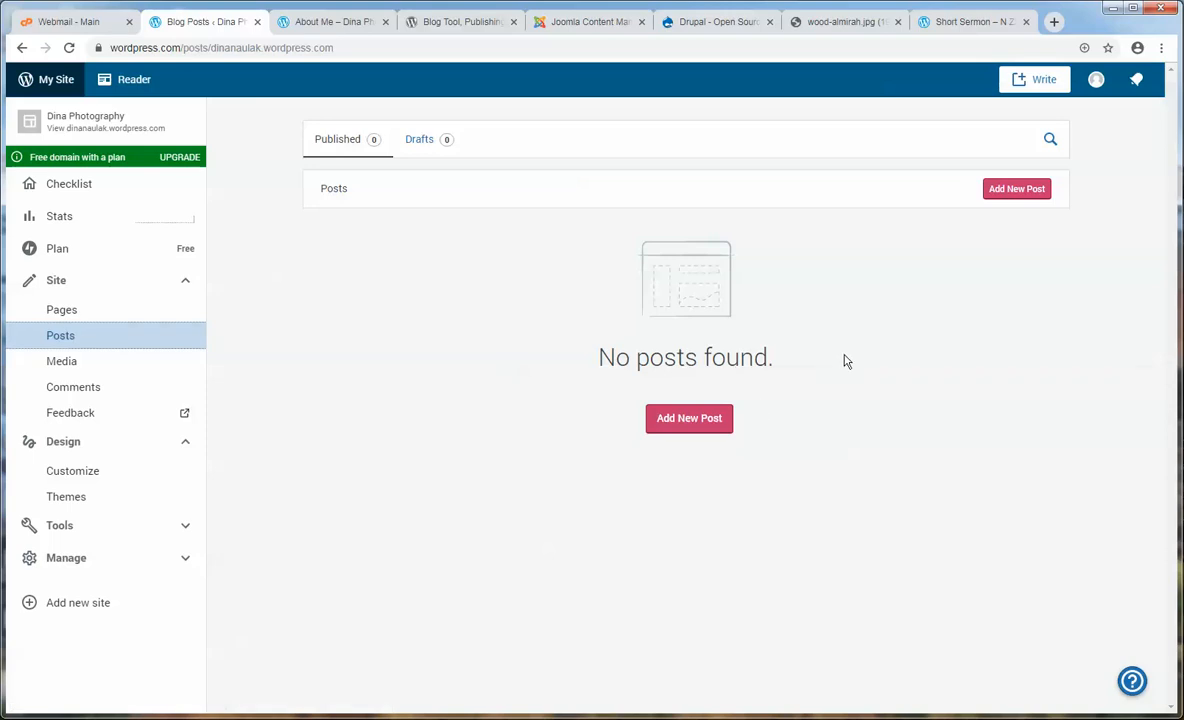
click(1019, 195)
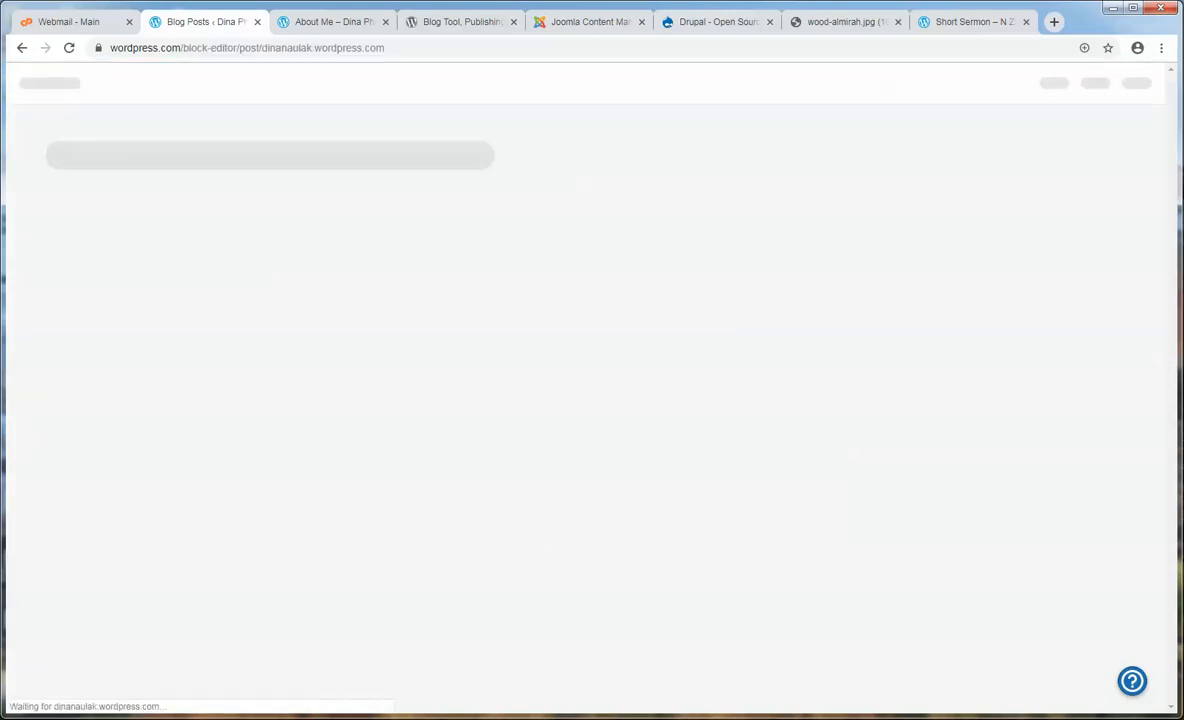
click(396, 682)
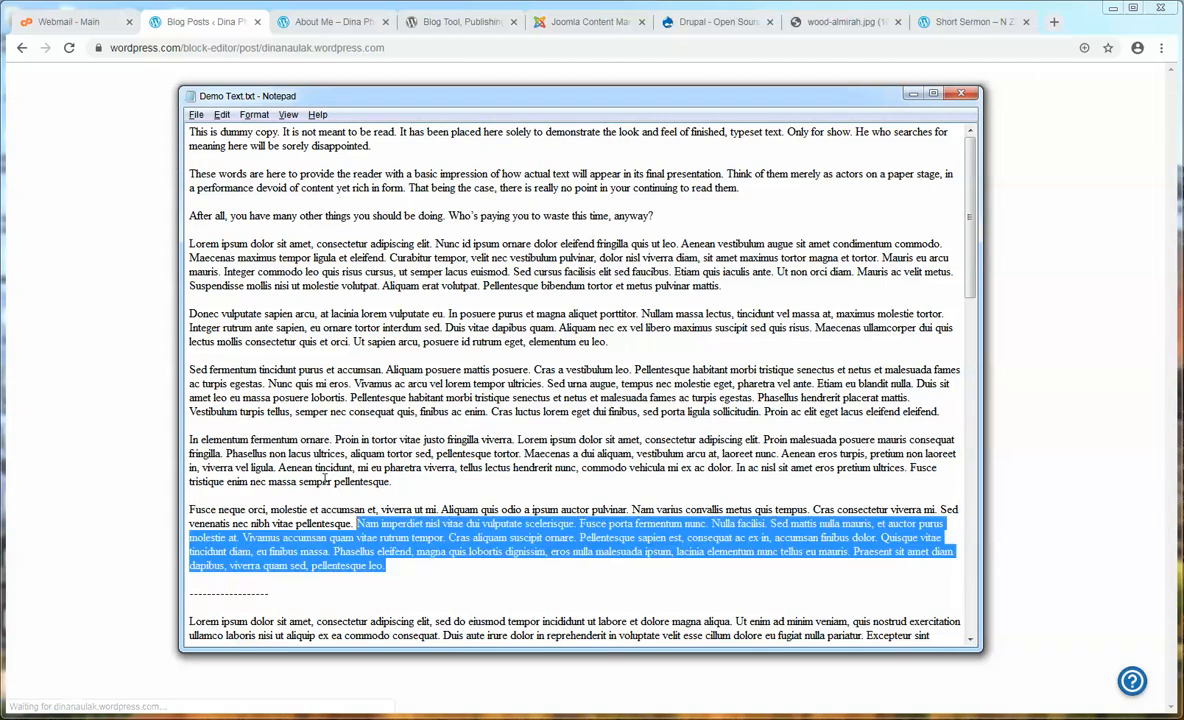
drag(325, 480, 191, 244)
right_click(270, 254)
click(330, 320)
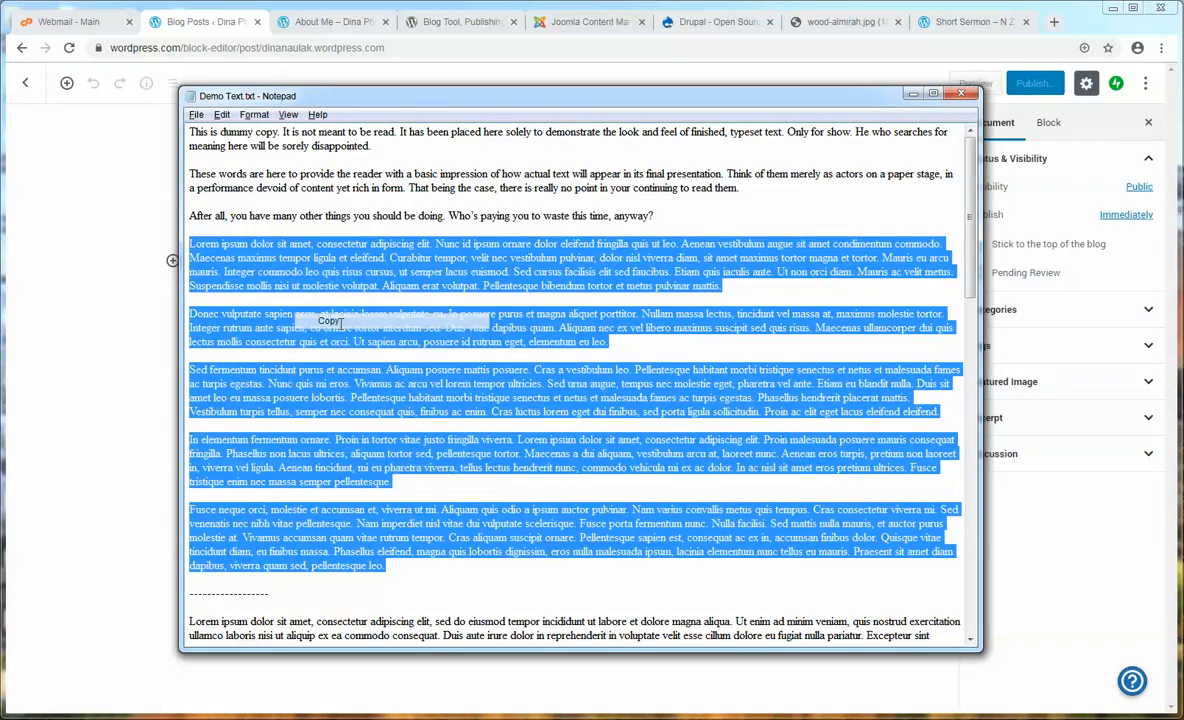
- Paste the Lorem ipsum paragraphs into the new post's body
key(alt+Tab)
click(360, 263)
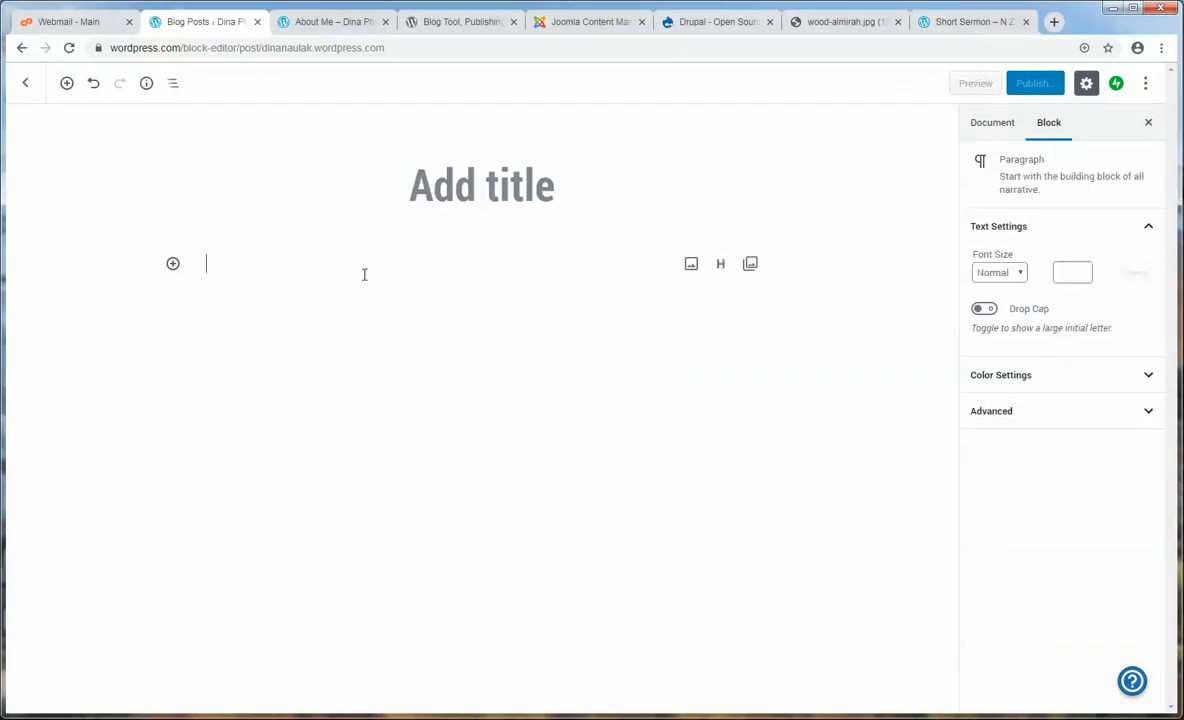
key(ctrl+v)
scroll(450, 300, up, 10)
- Title the post 'Ka limlakte...' and expand its Categories options
click(458, 178)
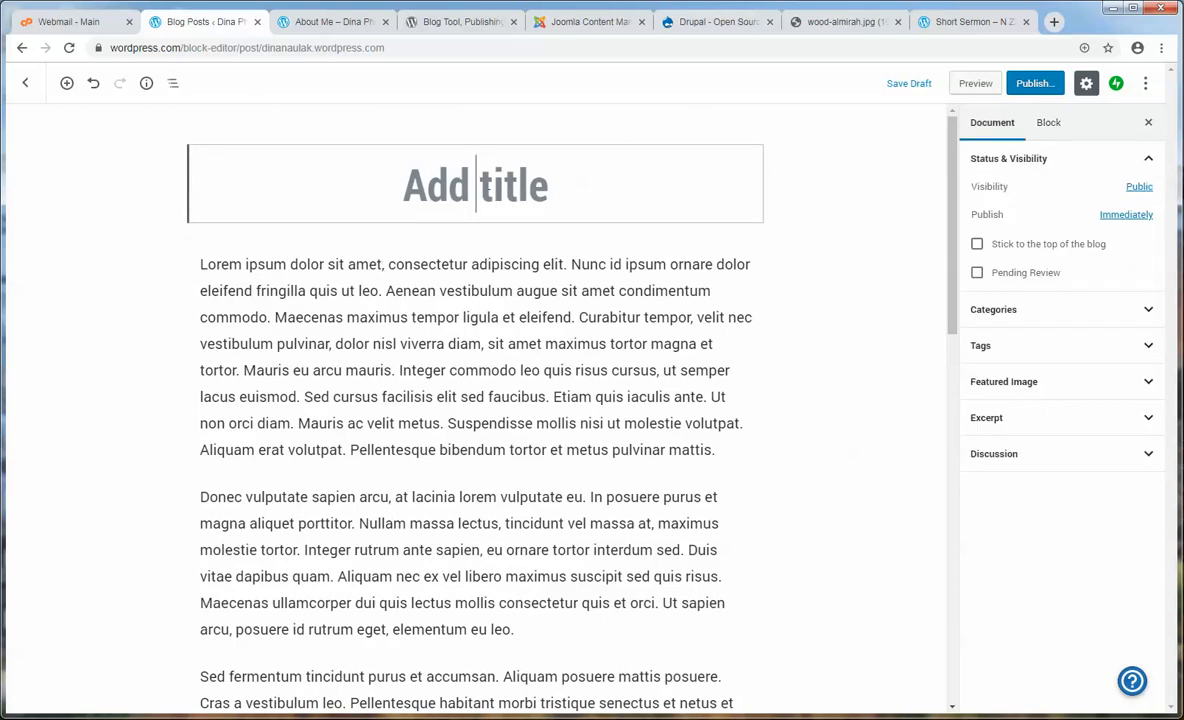
text(Ka limlakt)
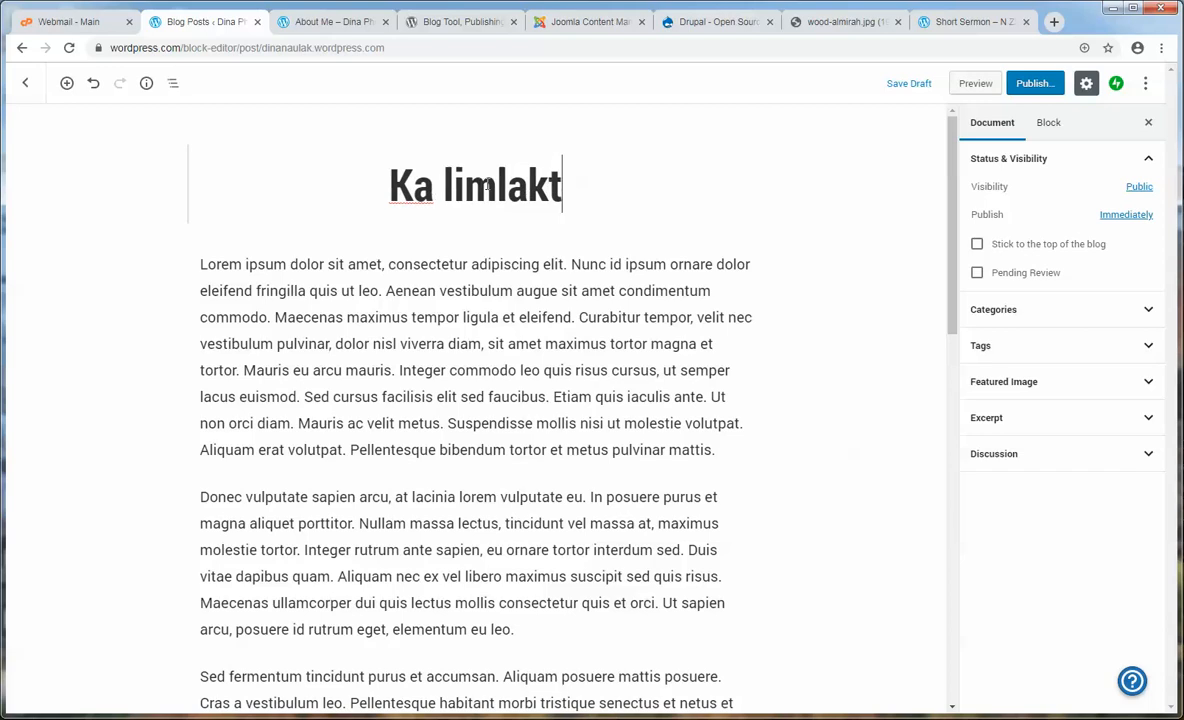
text(e...)
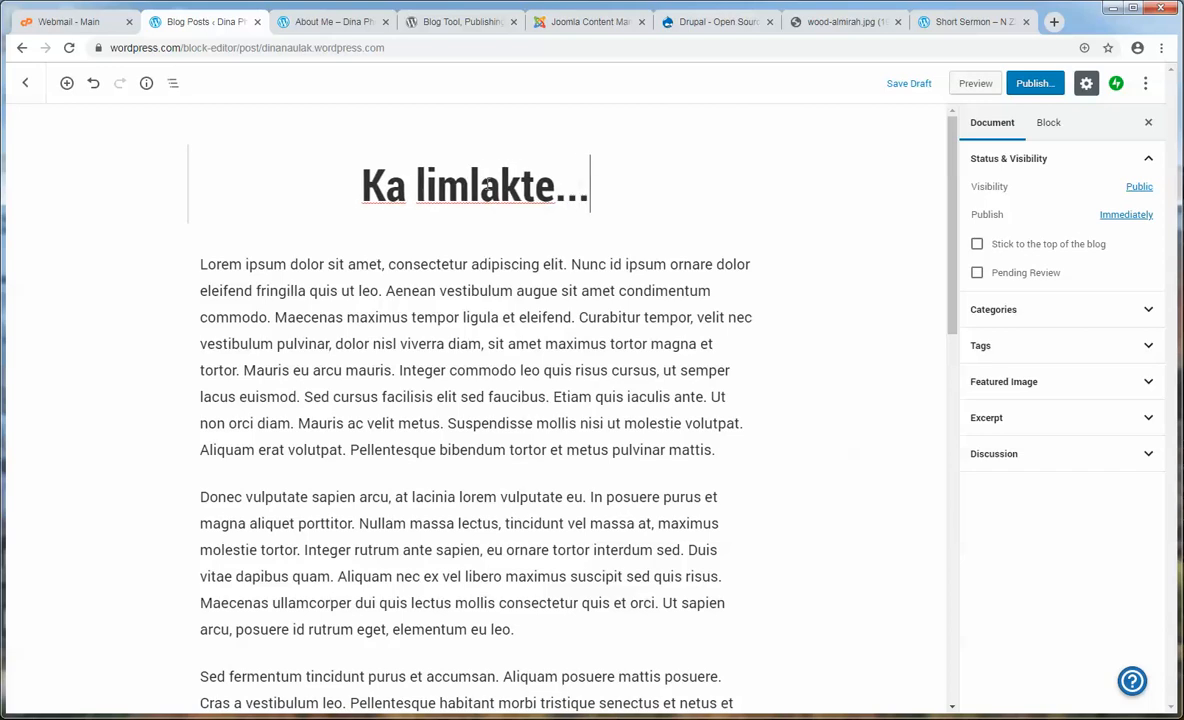
click(1039, 313)
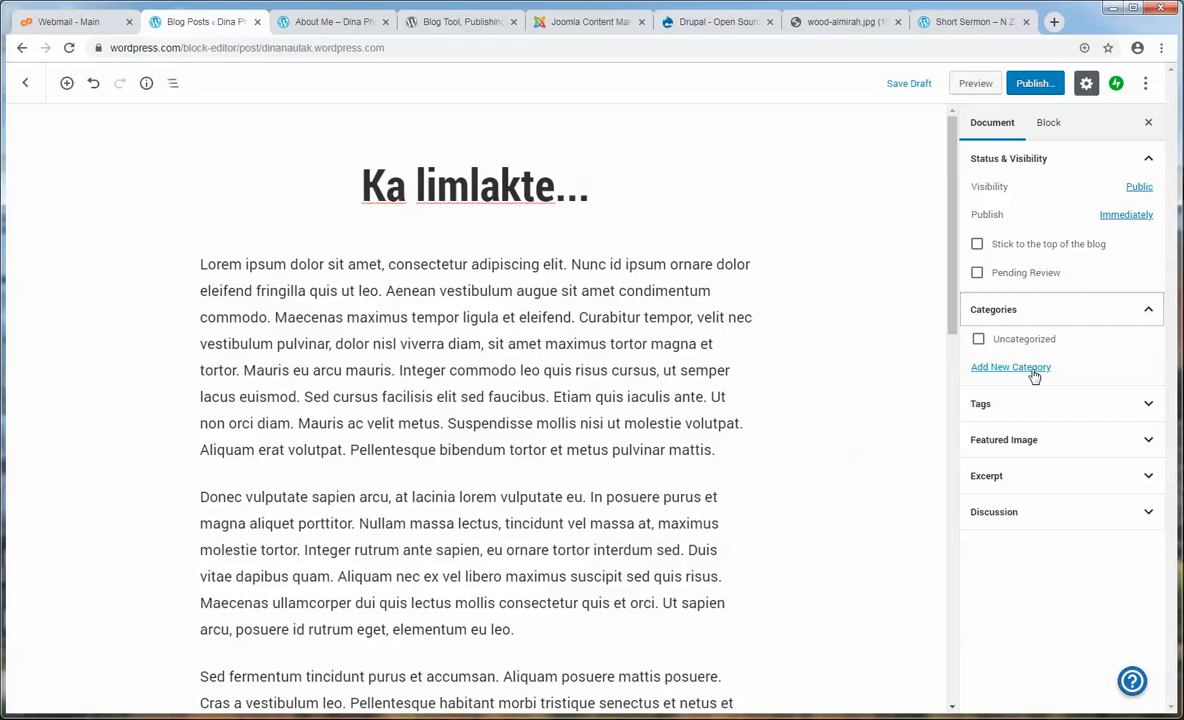
- Create a new Limlakte category and keep it ticked for the Ka limlakte... post
click(1012, 367)
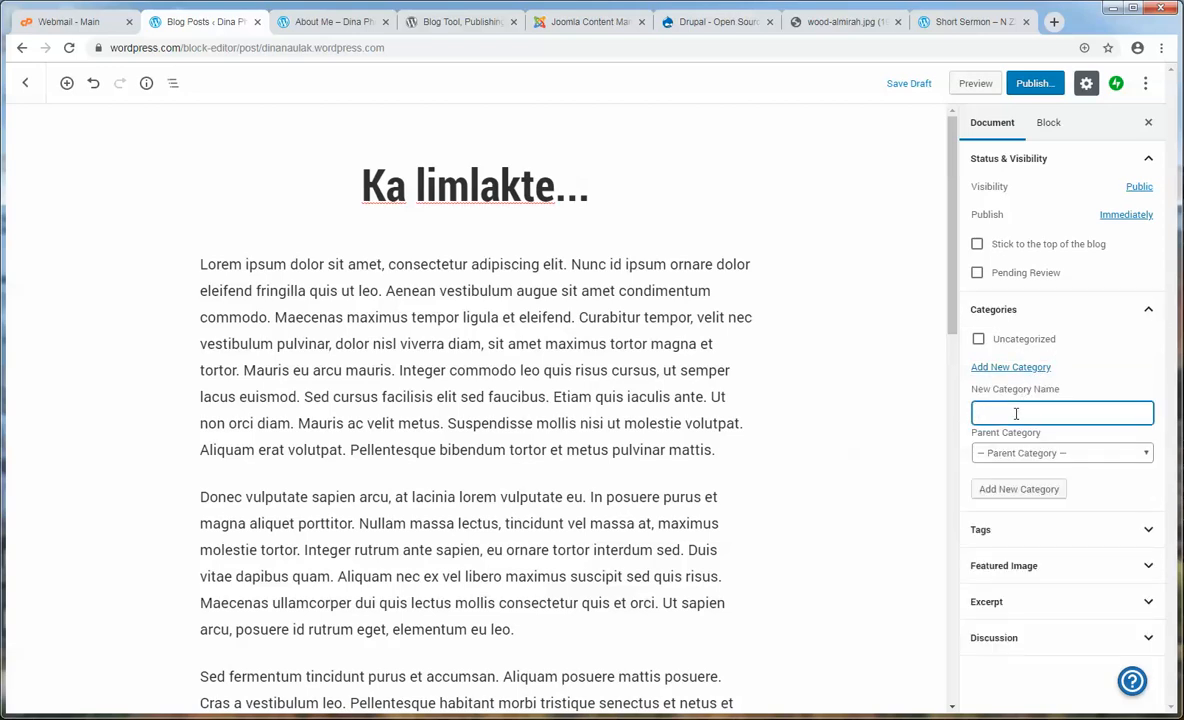
text(Limlakte)
click(1025, 489)
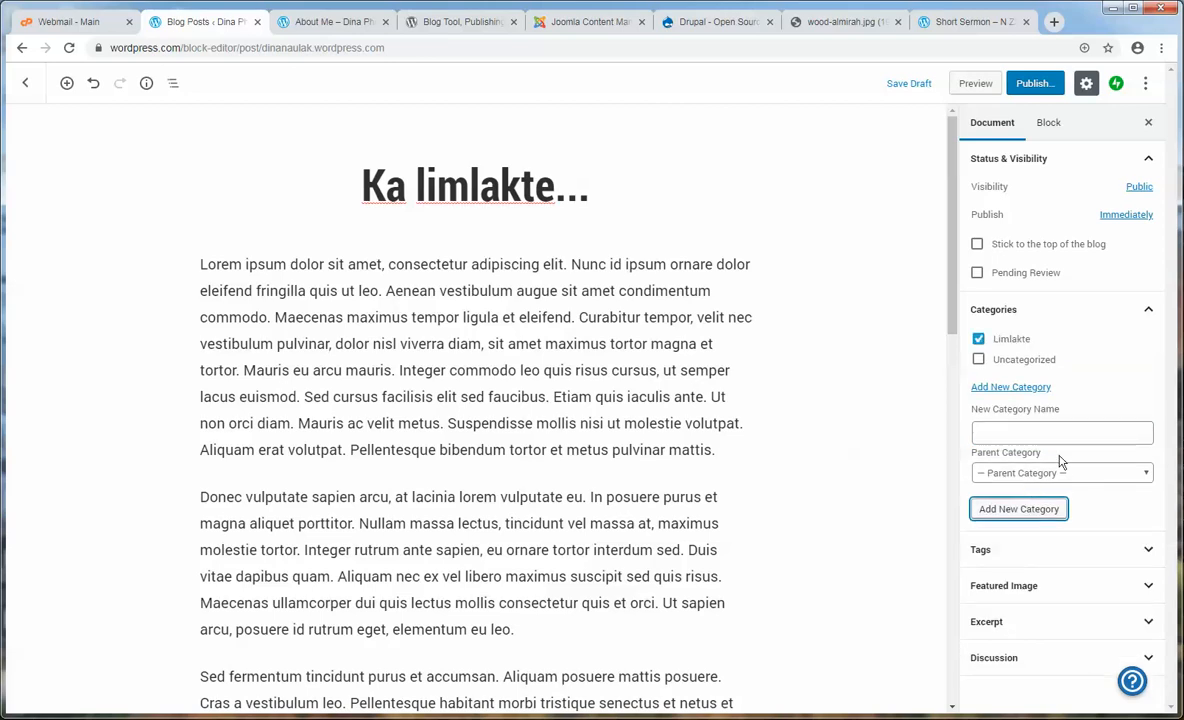
click(979, 340)
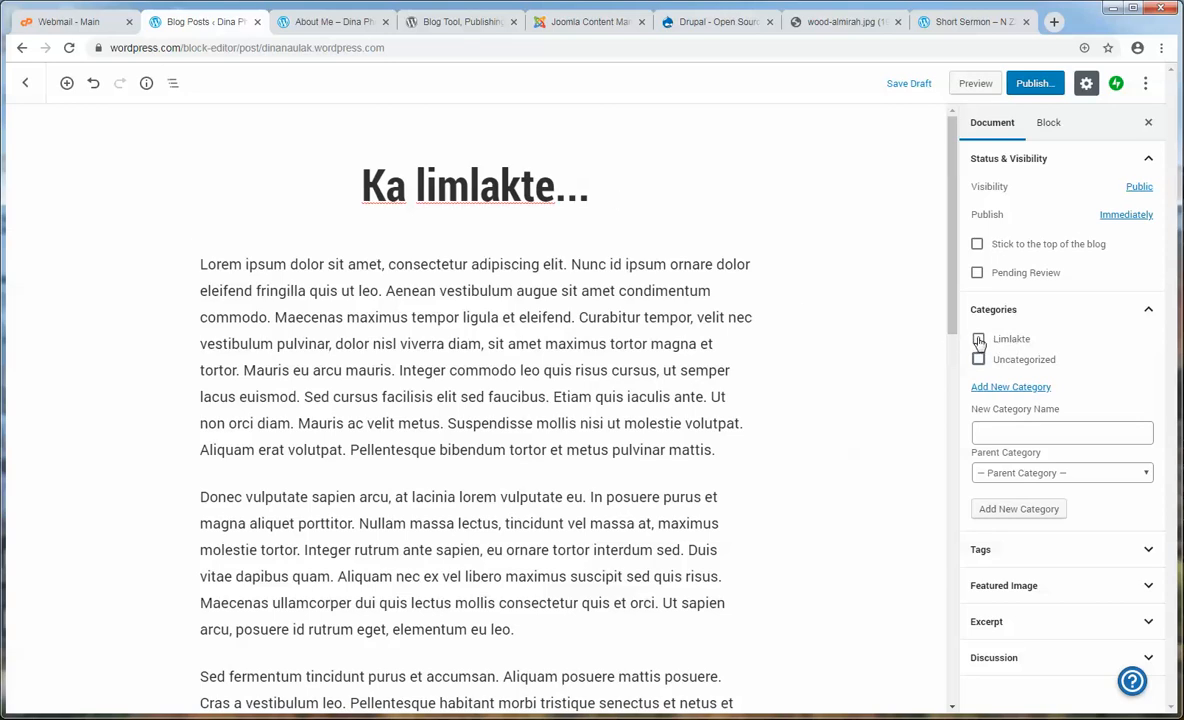
click(979, 340)
click(1012, 589)
- Upload hands-summer-party-colorful.jpg and insert it as the post's featured image
click(1140, 307)
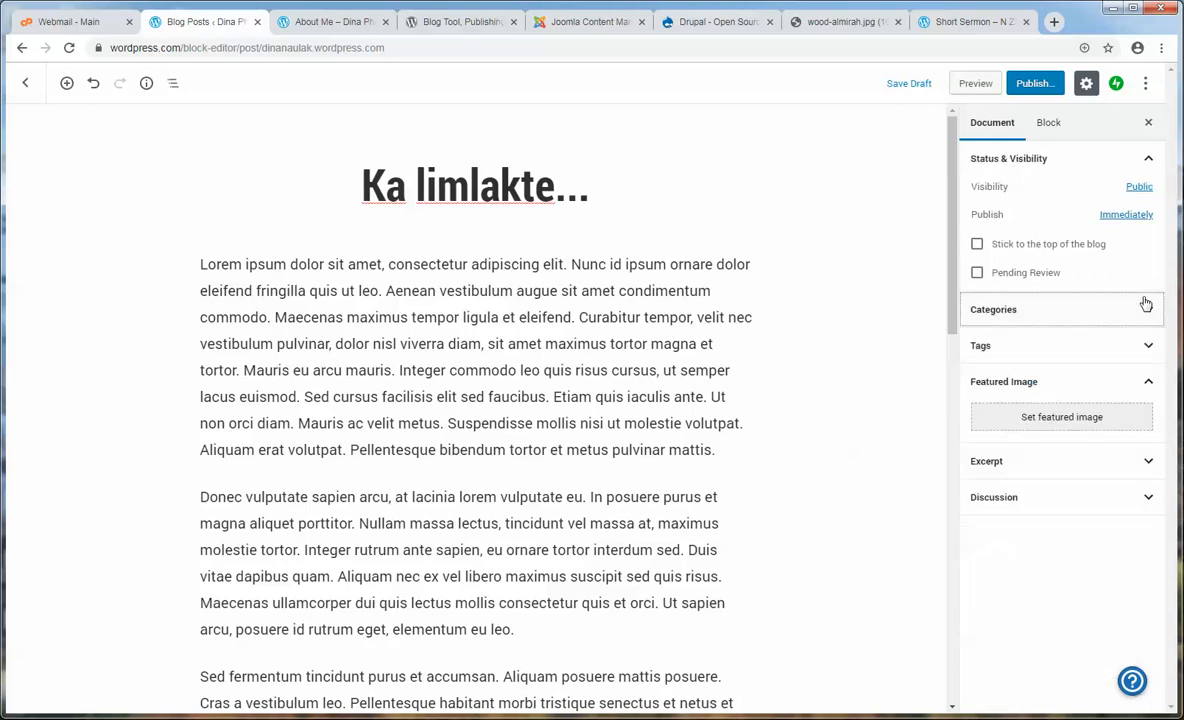
click(1046, 424)
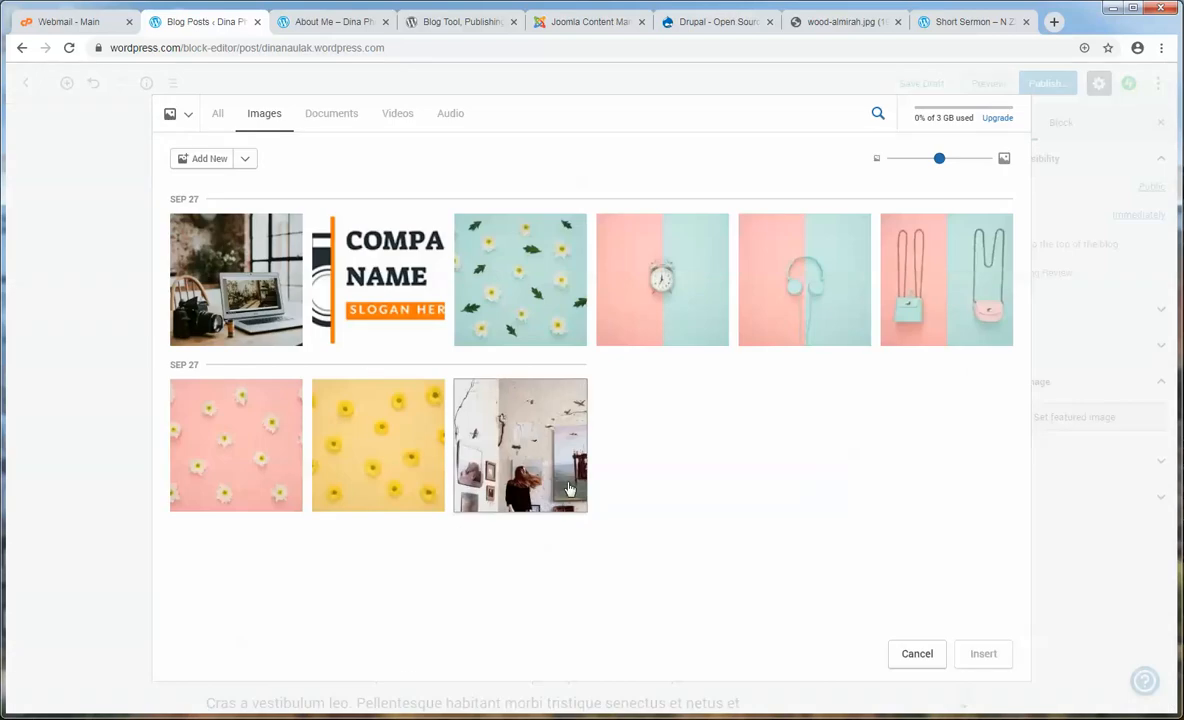
key(alt+Tab)
click(399, 433)
click(400, 162)
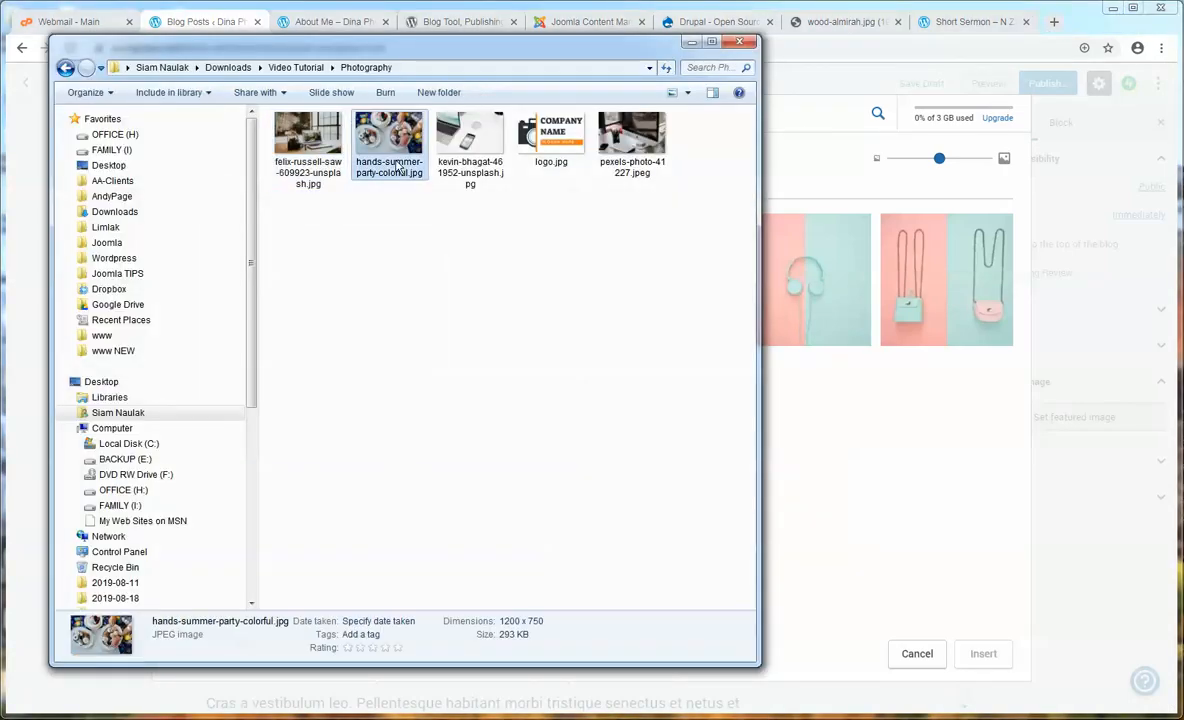
drag(412, 148, 885, 450)
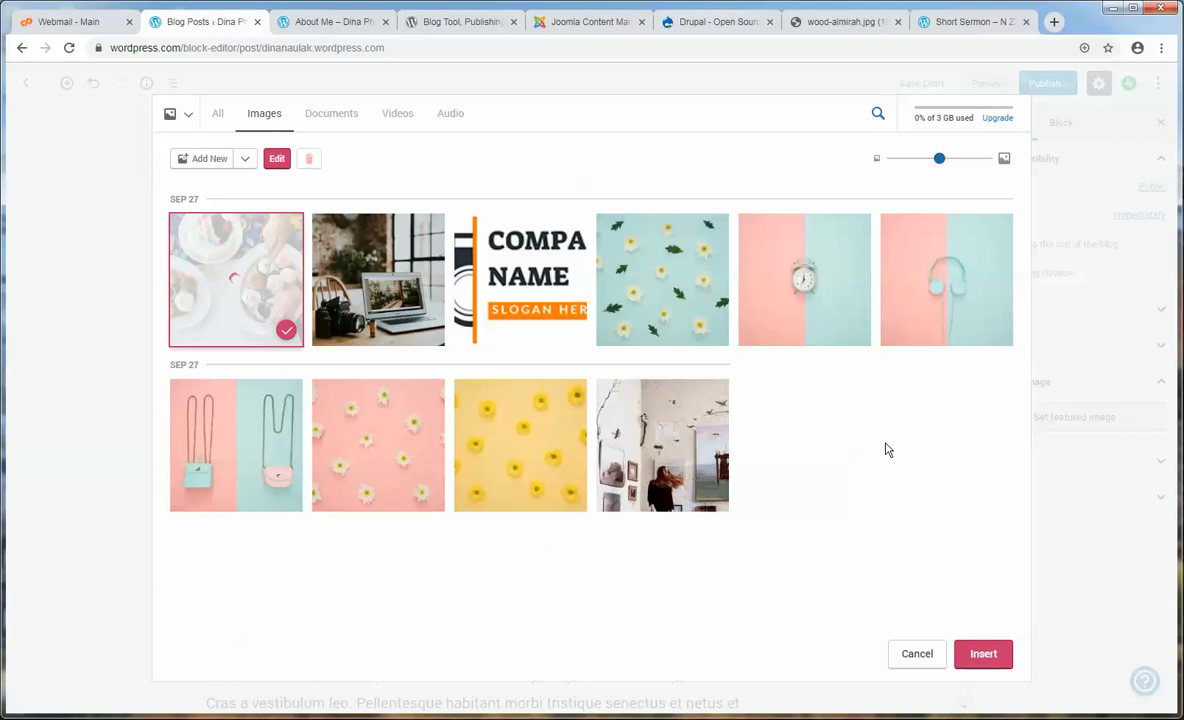
click(983, 654)
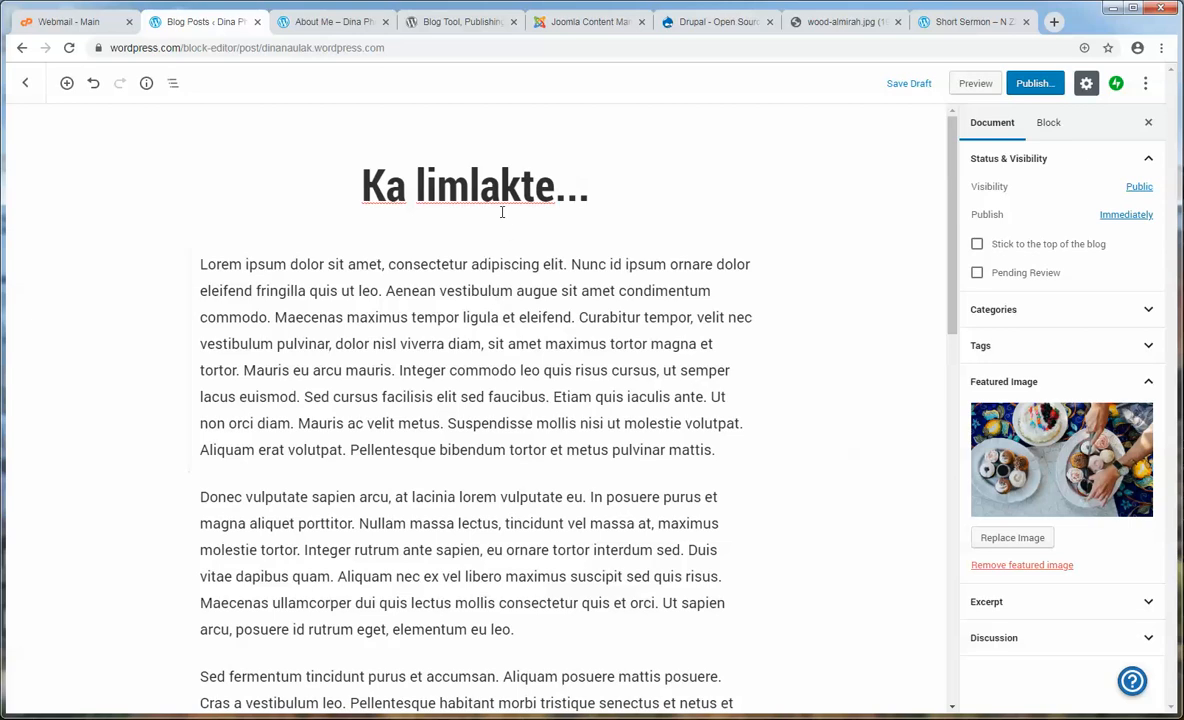
click(1062, 368)
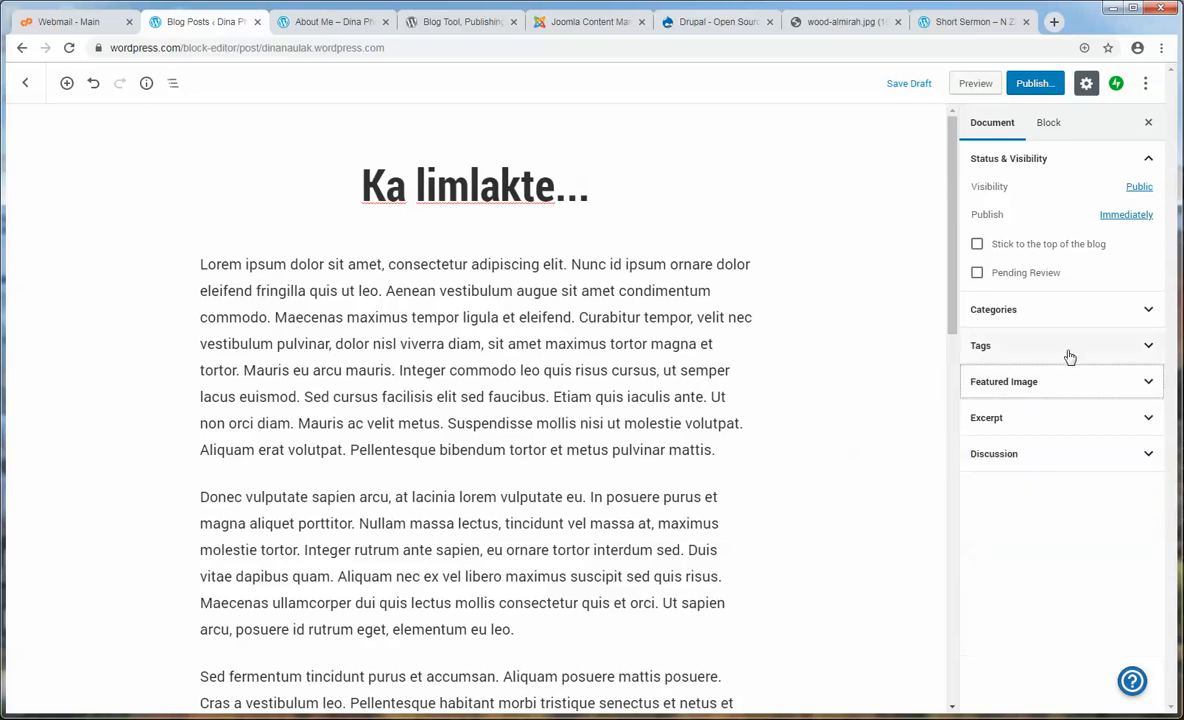
click(1065, 350)
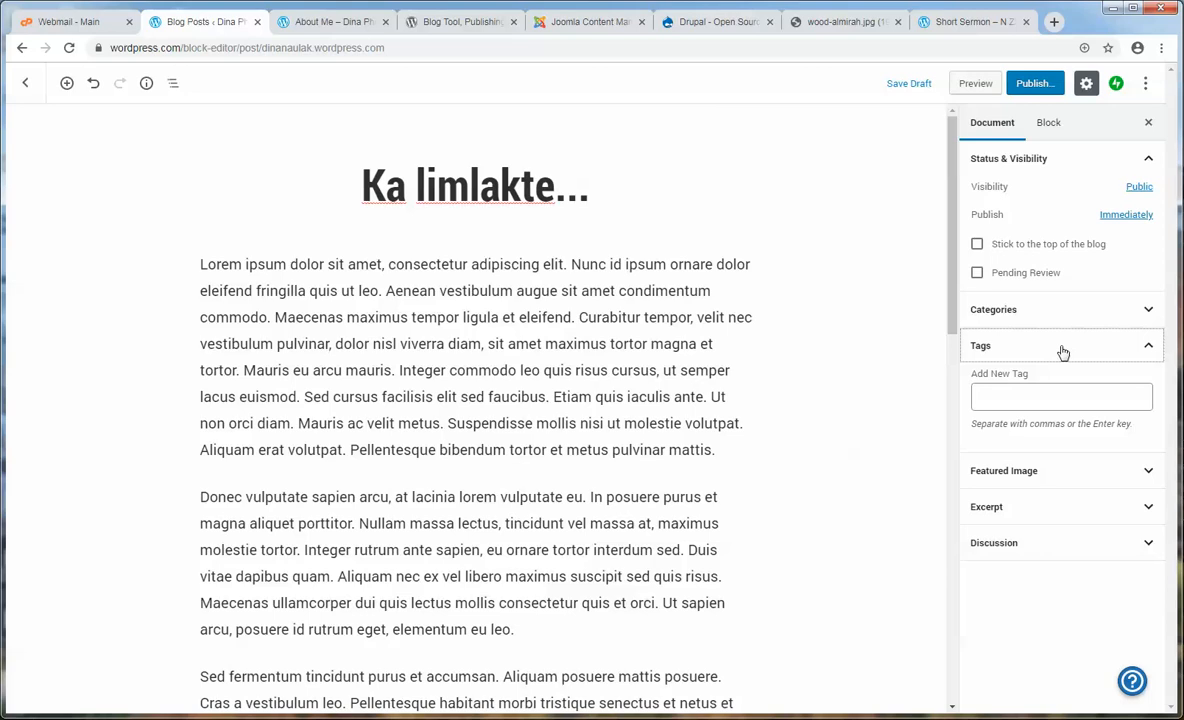
- Add the tags wedding and limlak to the post
click(1075, 399)
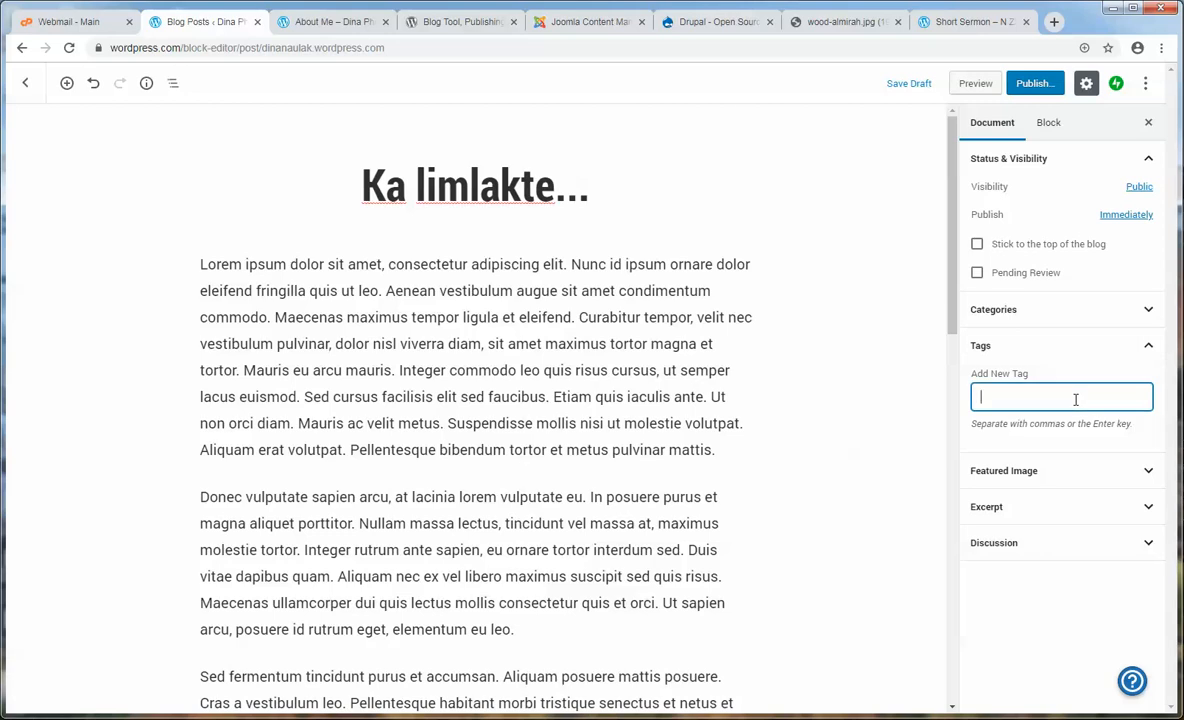
text(wedding)
key(Return)
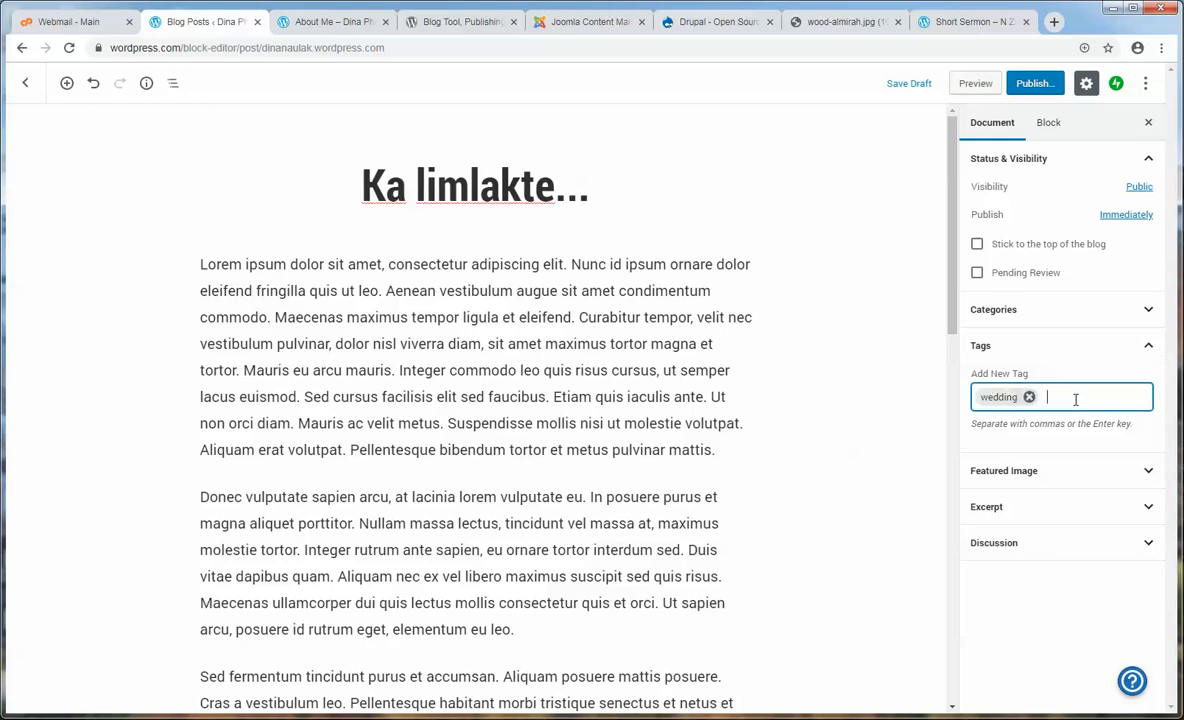
key(BackSpace)
text(limlak)
key(Return)
- Publish the Ka limlakte... post and go back to the Posts list
click(1045, 91)
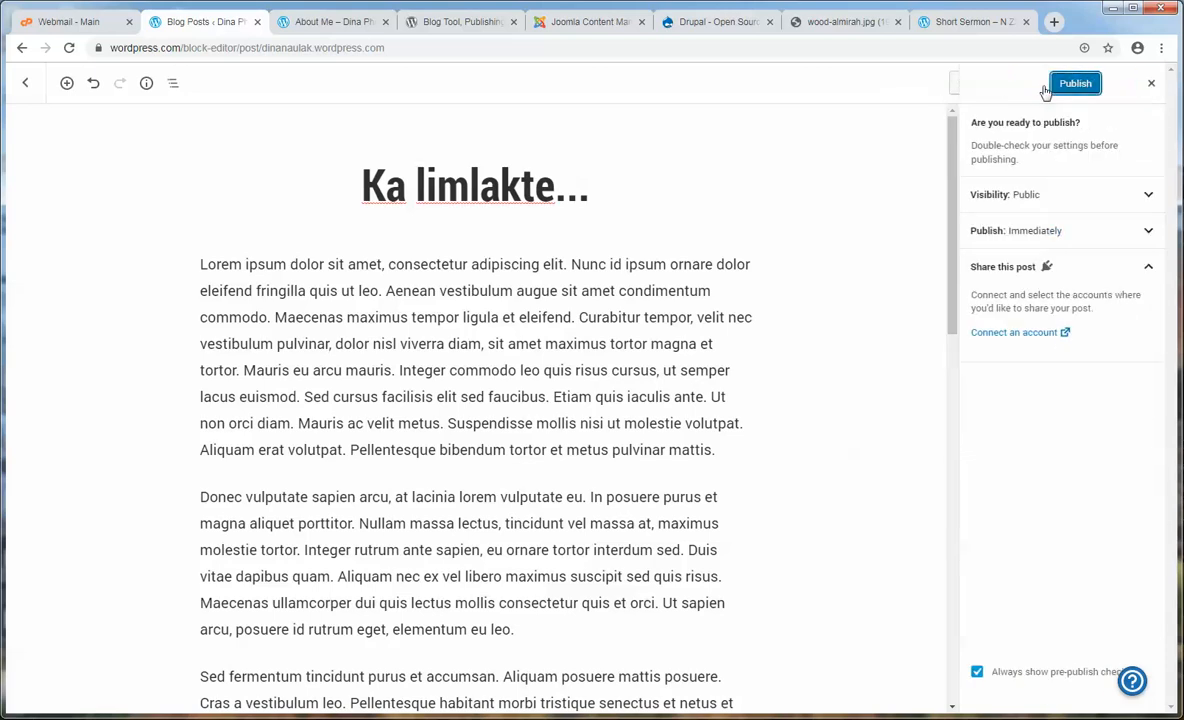
click(1083, 88)
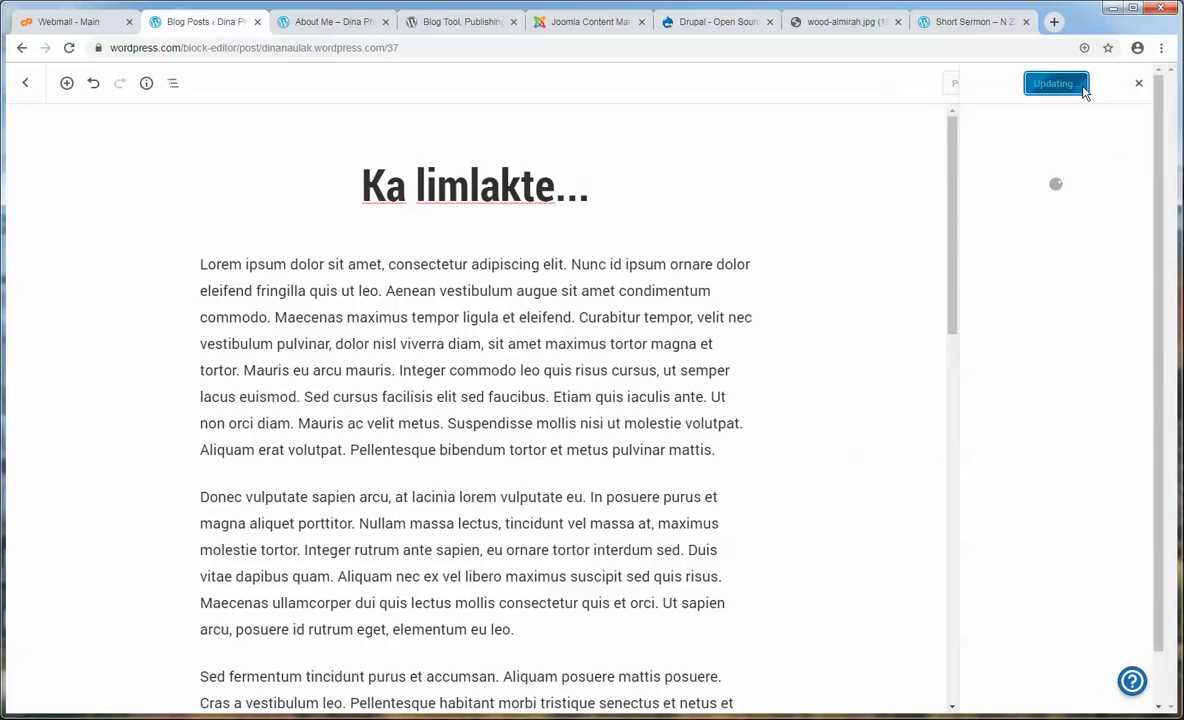
key(ctrl+Tab)
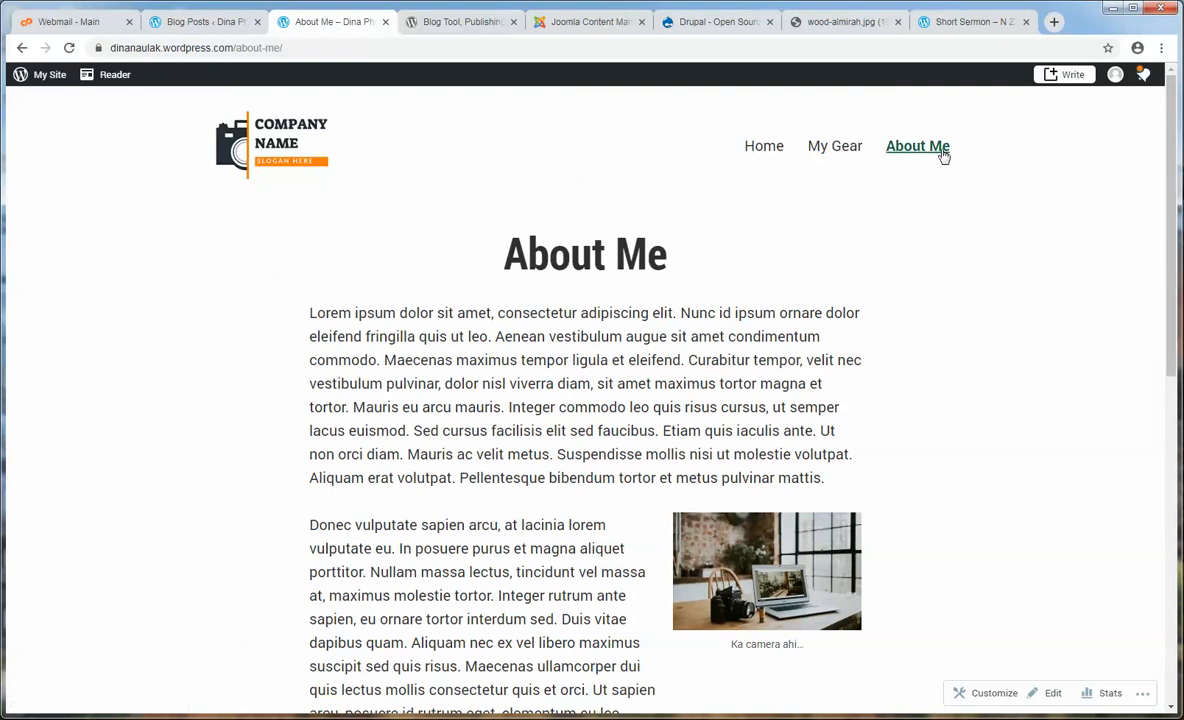
click(190, 22)
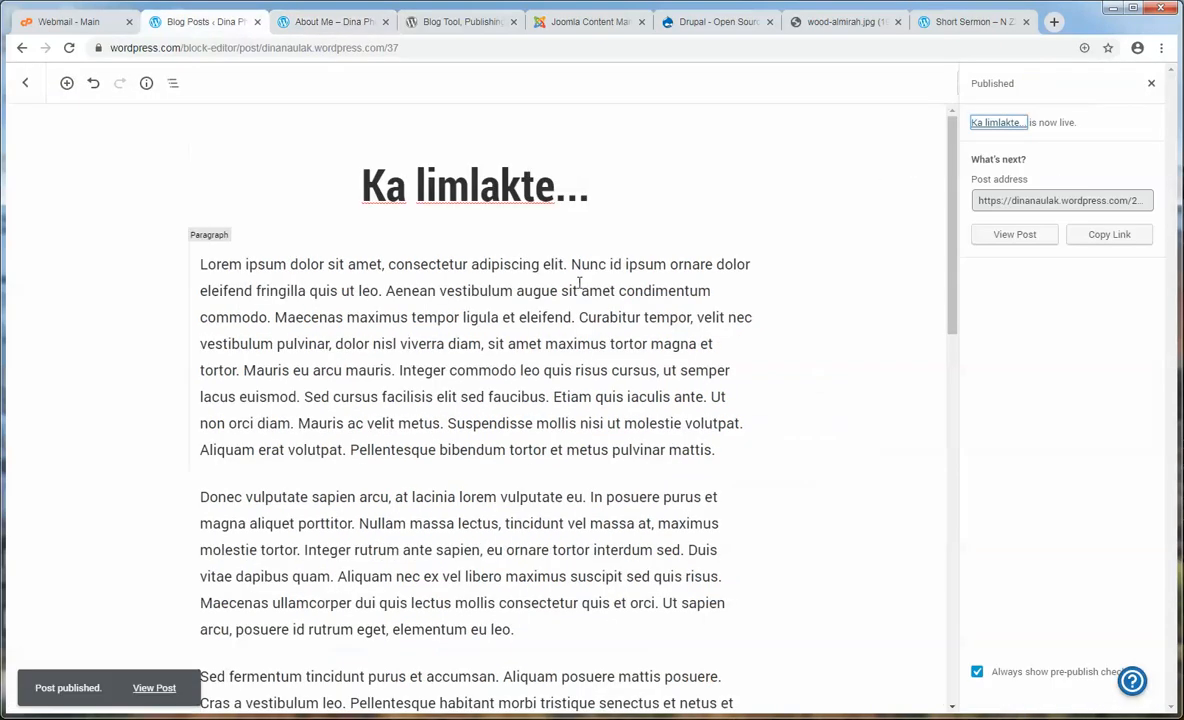
click(30, 86)
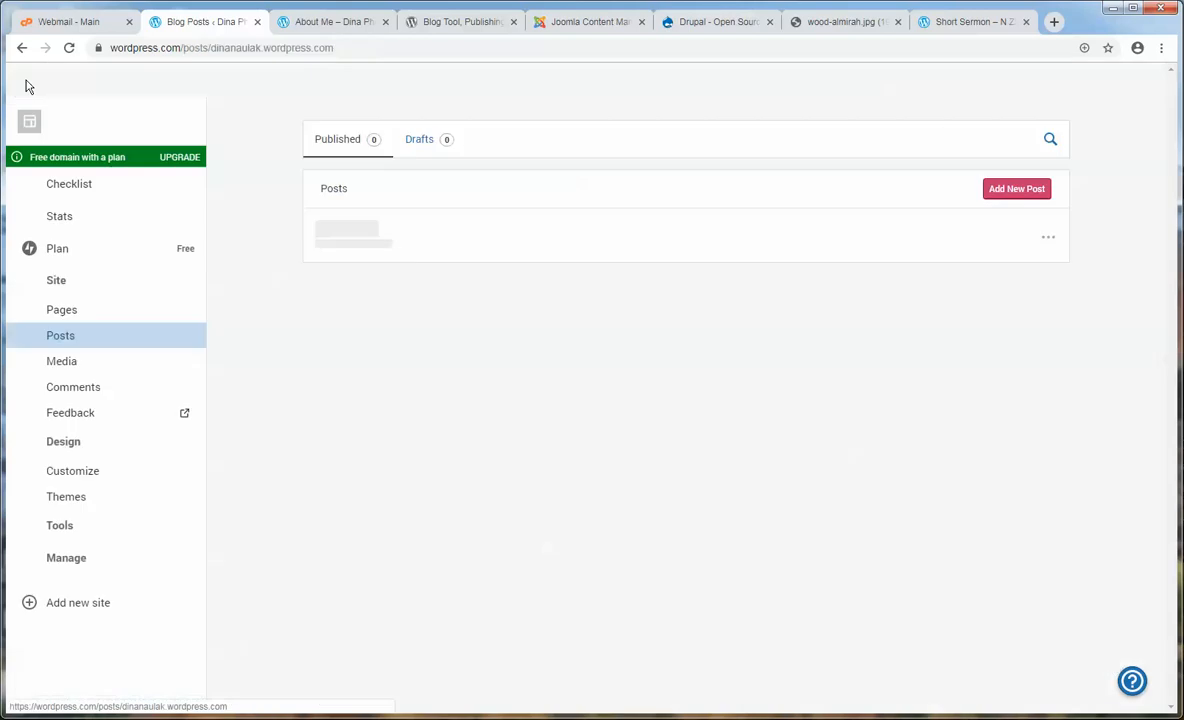
- Add the Limlakte category to the customizer's Top Menu, publish, and load the home page
click(75, 478)
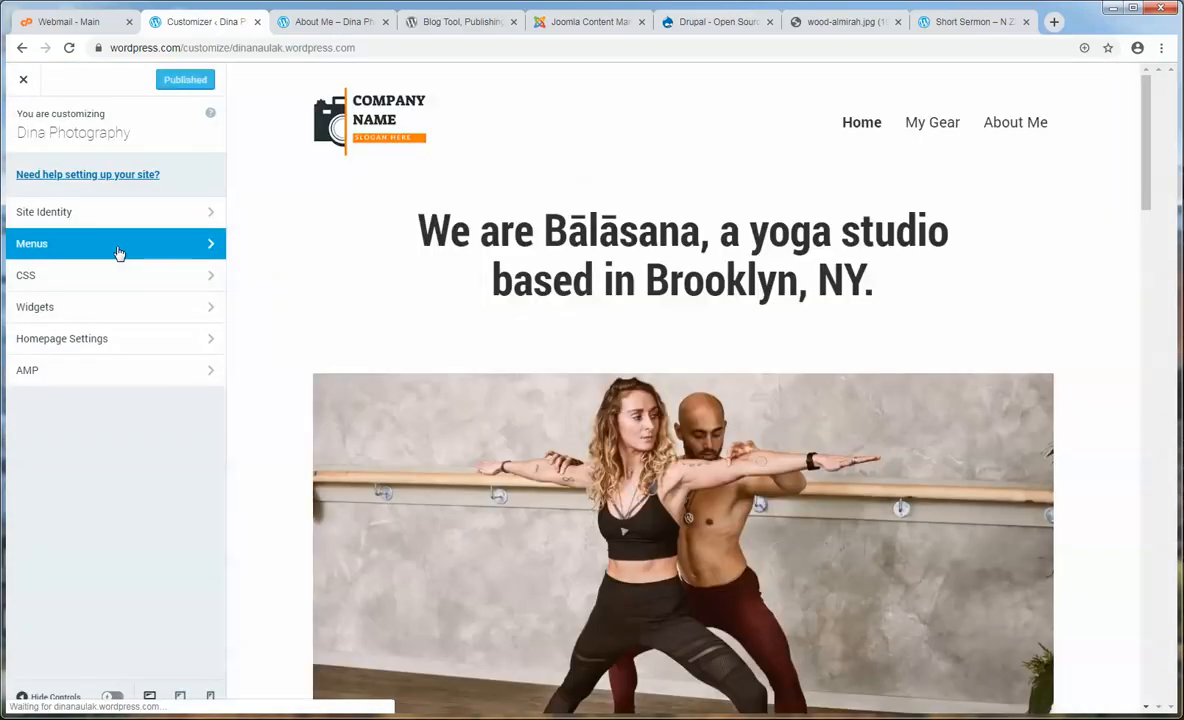
click(117, 250)
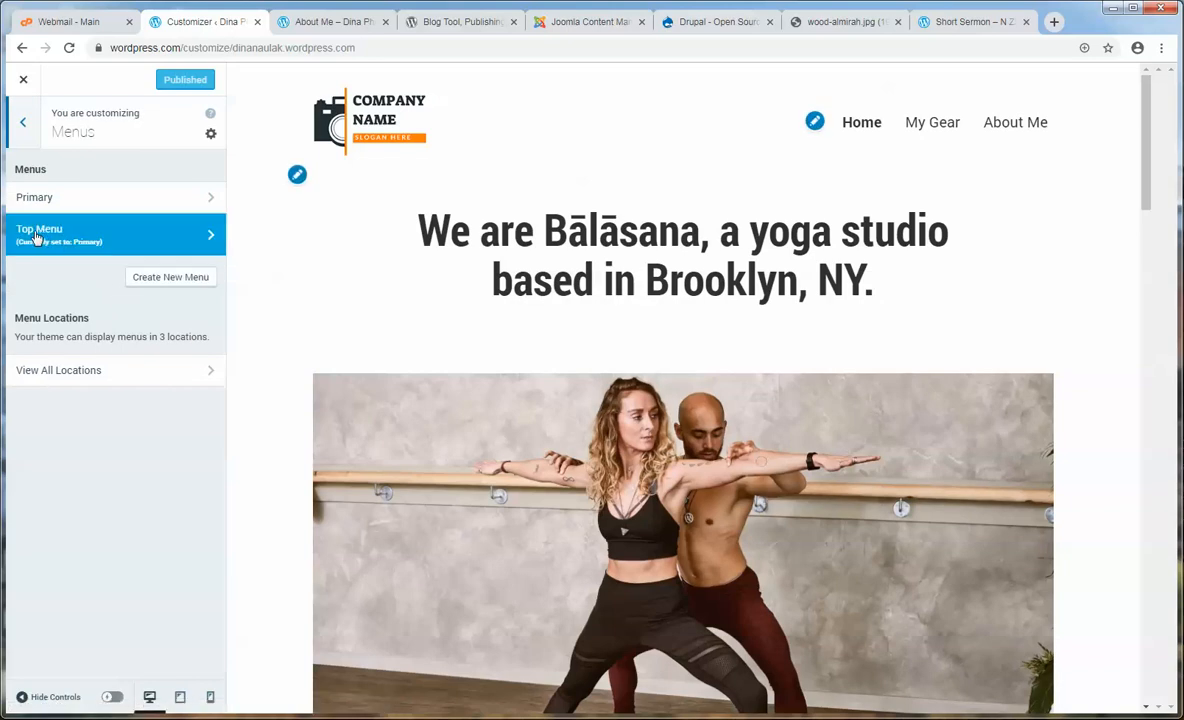
click(210, 236)
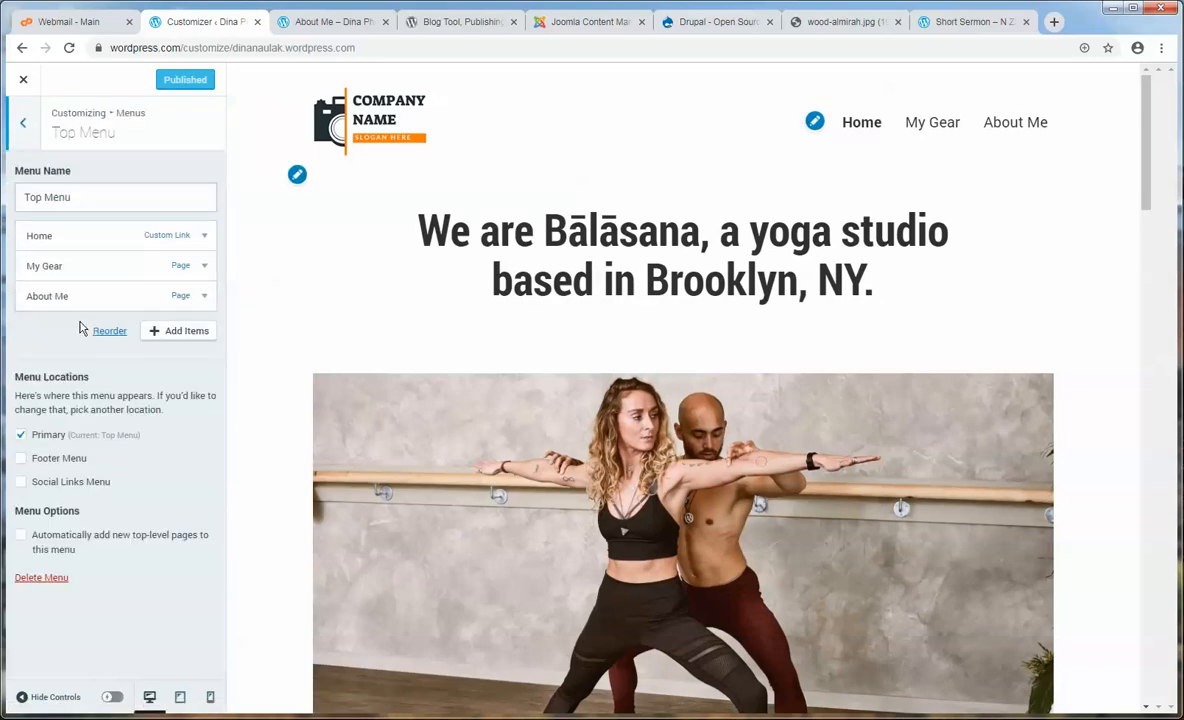
click(180, 331)
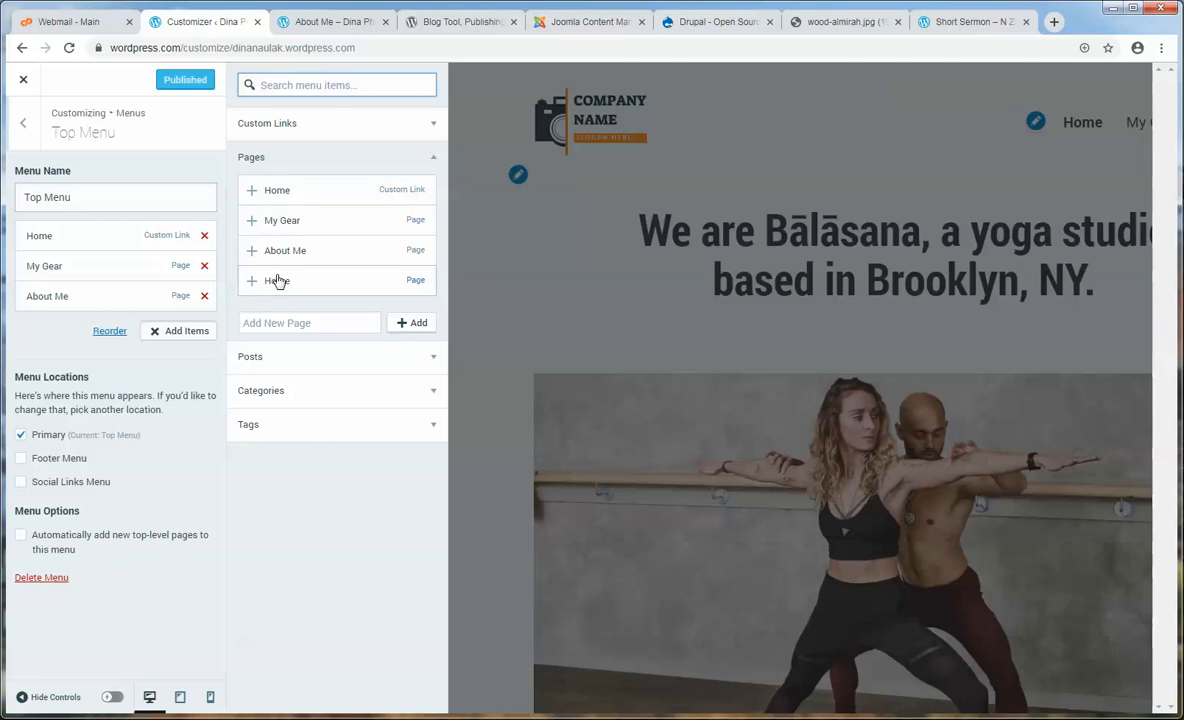
click(313, 400)
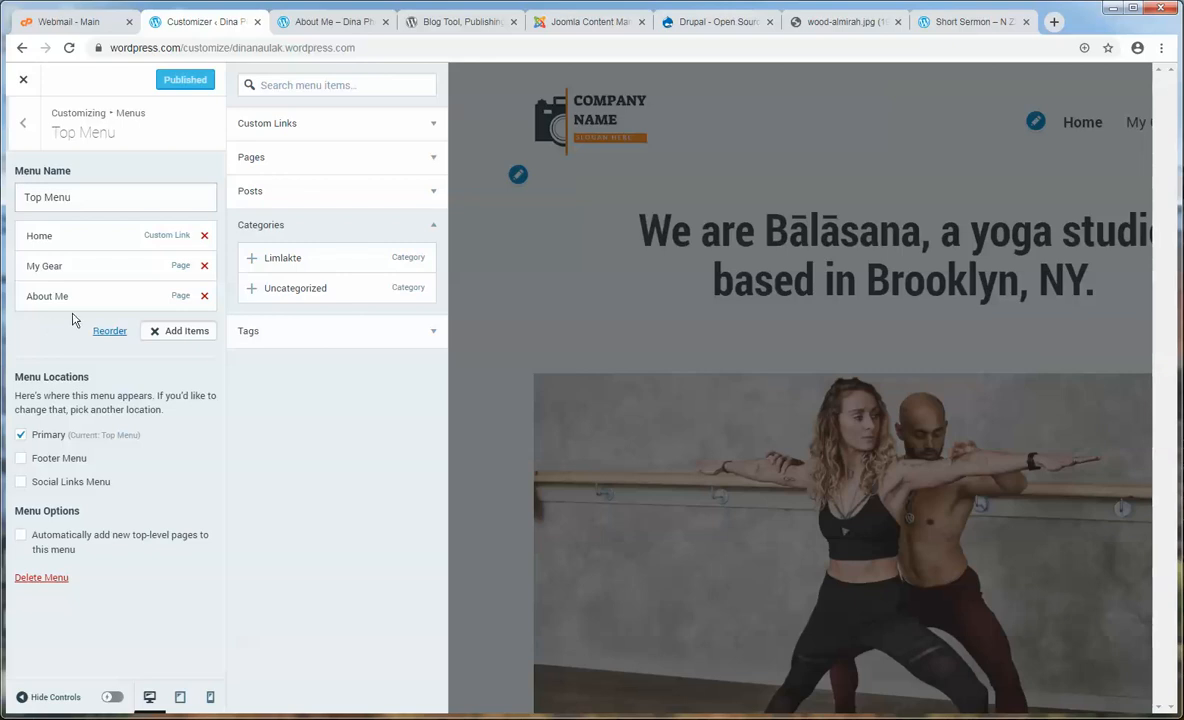
click(296, 259)
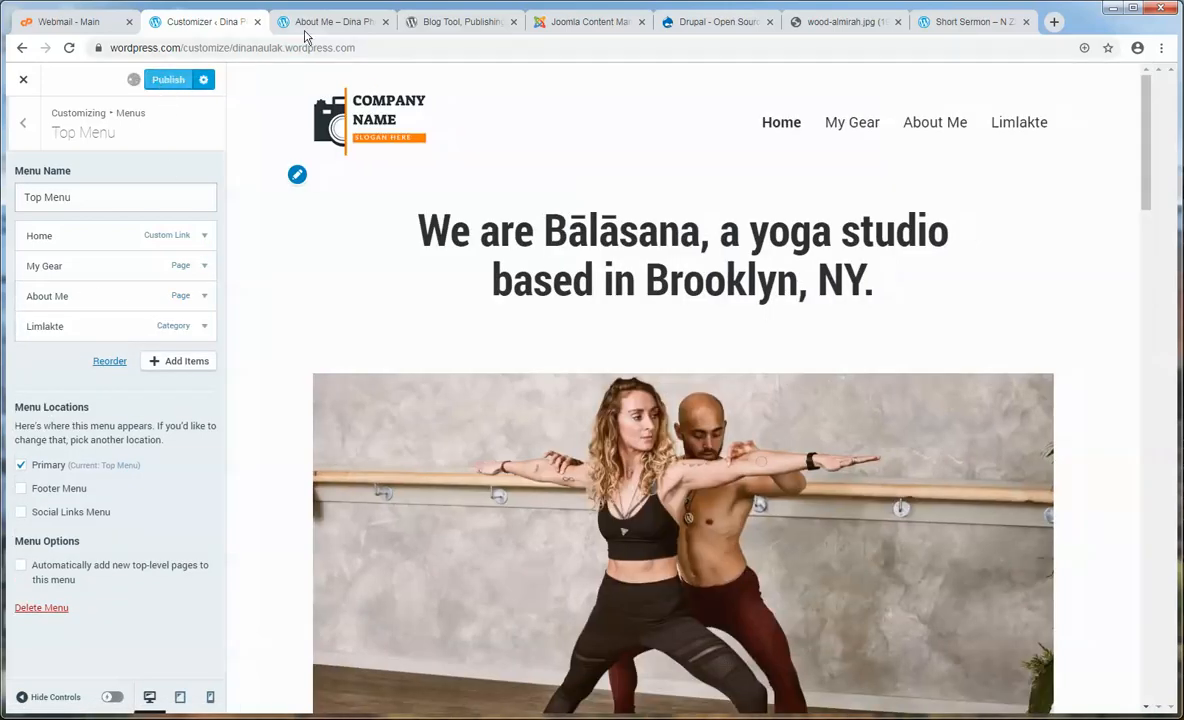
click(308, 27)
click(262, 138)
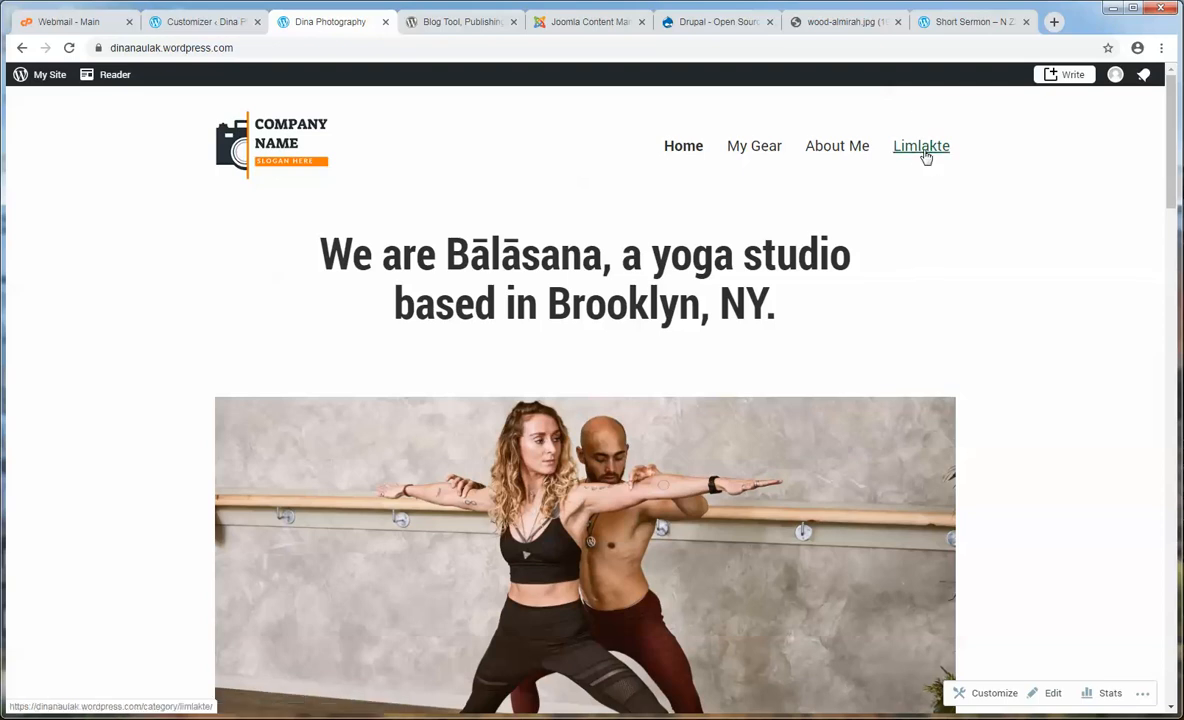
- Rename the Limlakte menu item's navigation label to Blog and publish it
click(200, 22)
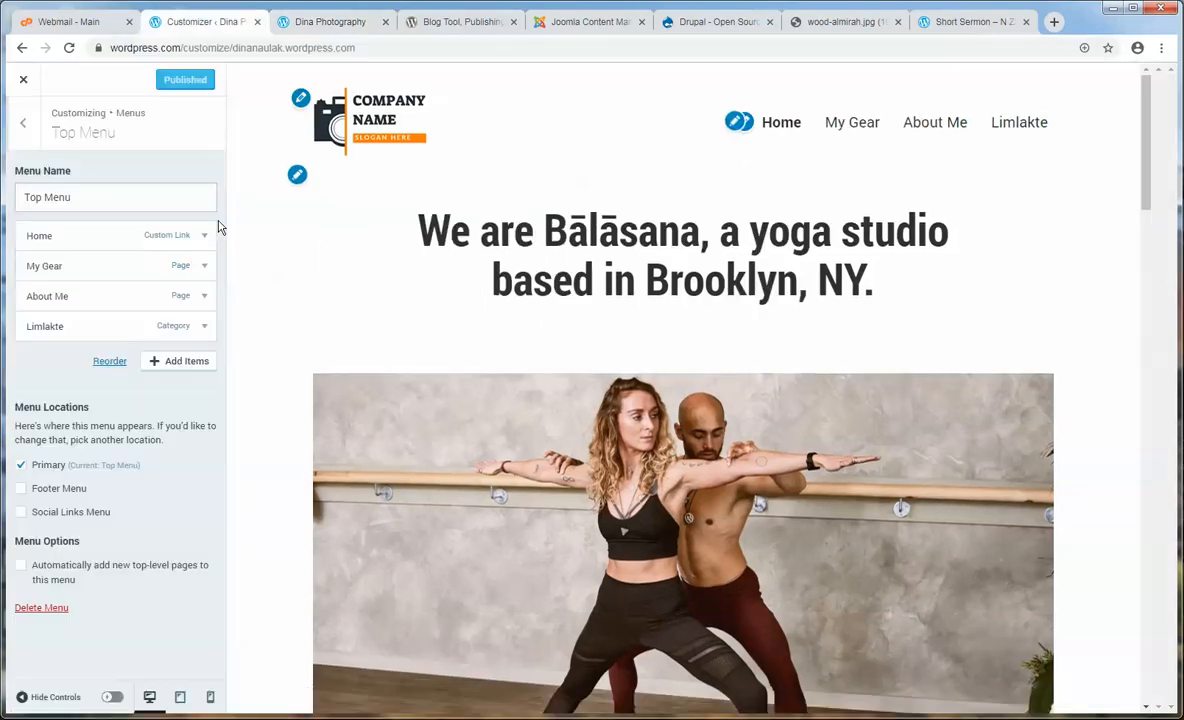
click(203, 326)
drag(74, 377, 30, 377)
click(80, 377)
drag(106, 378, 26, 377)
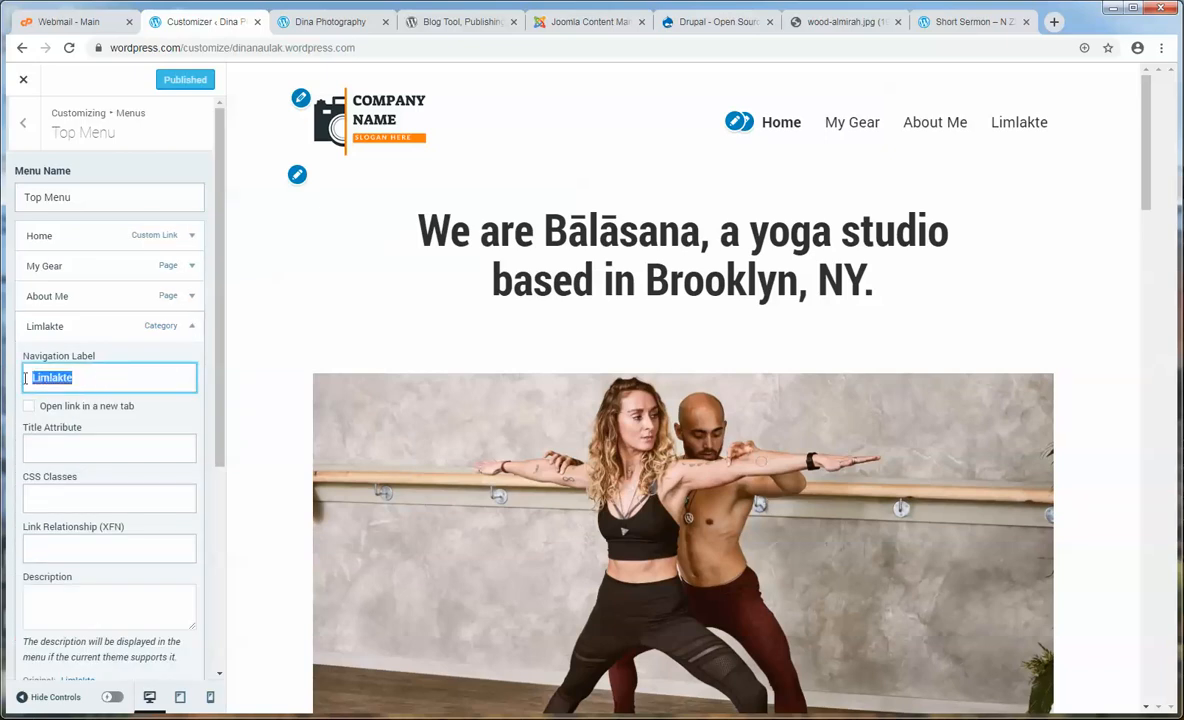
text(Bl)
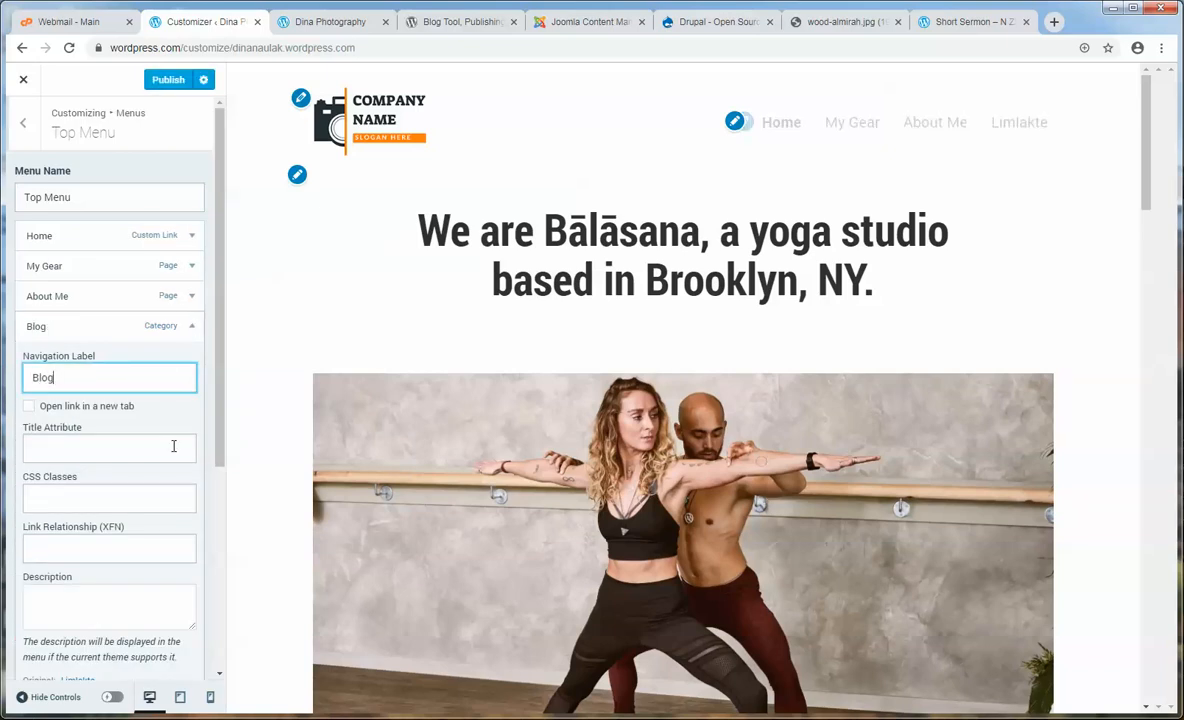
text(og)
click(170, 82)
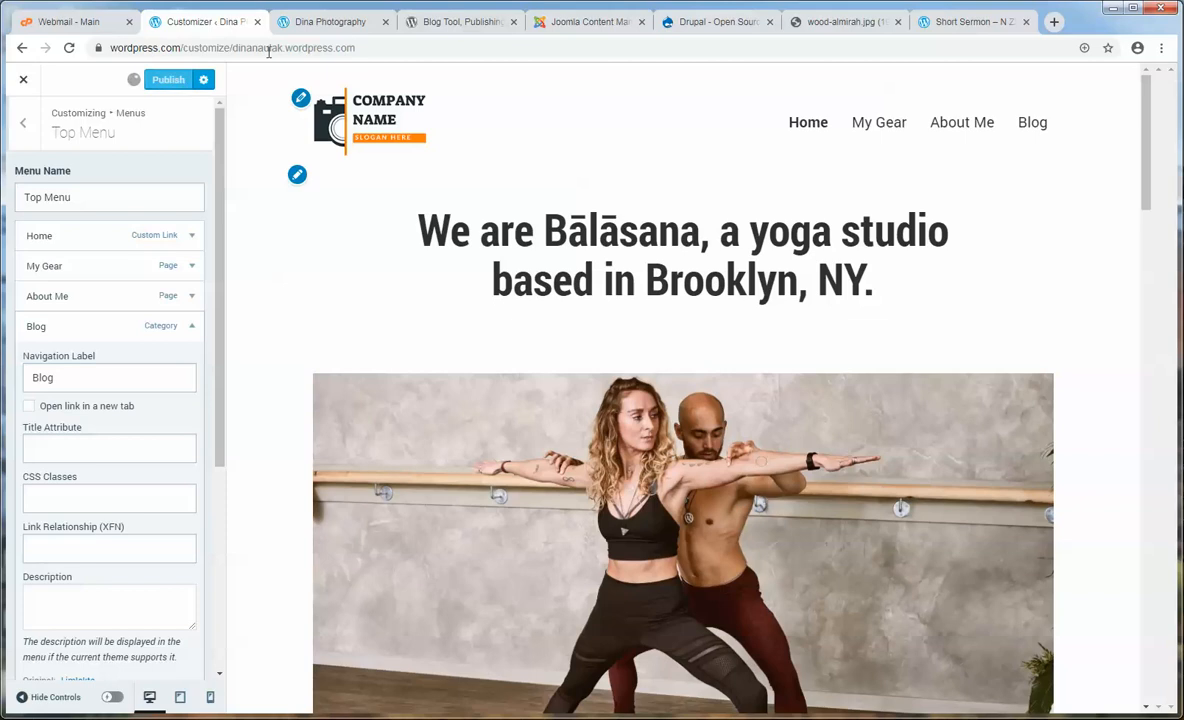
- Reload the home page and follow the Blog link to the Limlakte category archive
click(305, 28)
click(270, 145)
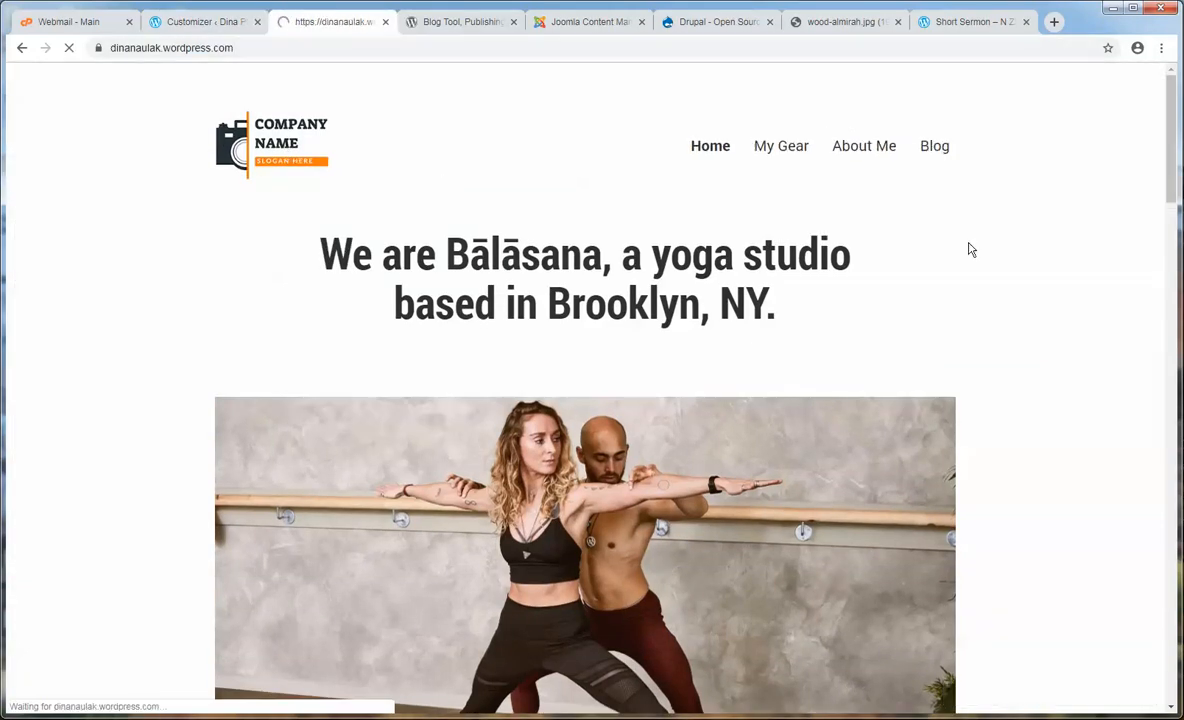
click(934, 148)
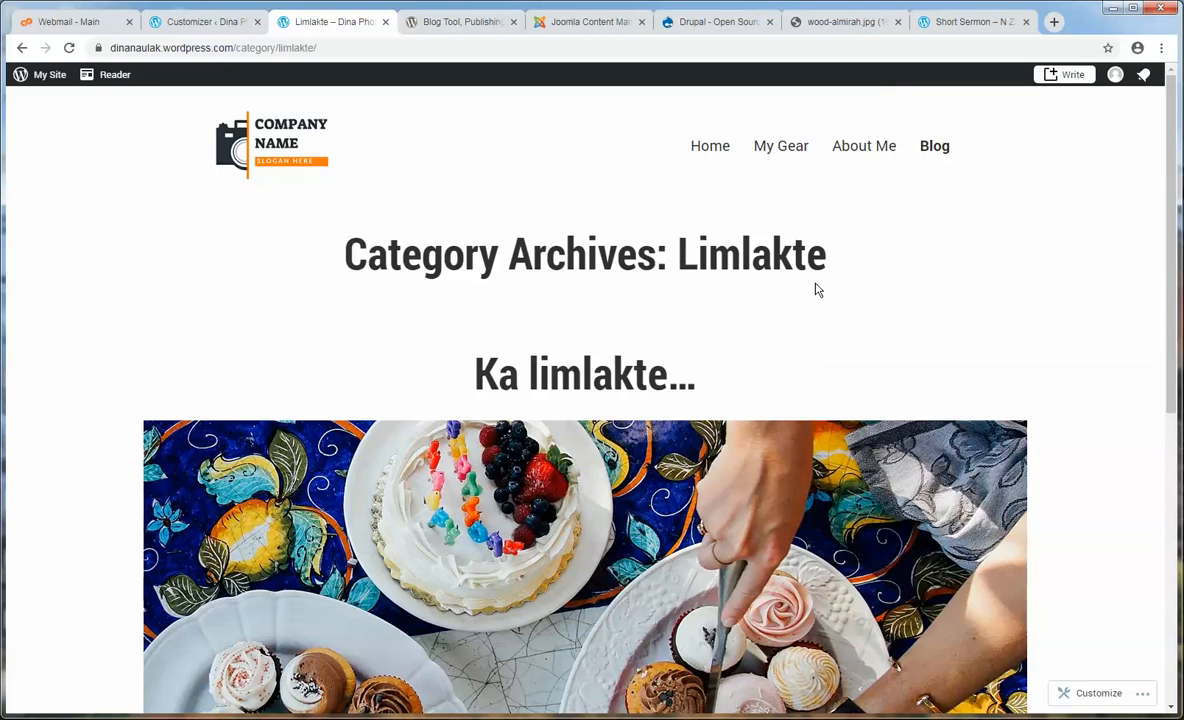
drag(897, 268, 232, 245)
click(209, 322)
scroll(209, 322, down, 2)
scroll(330, 300, up, 2)
- Review the Category: Limlakte heading and the Ka limlakte… post listed beneath it
drag(345, 256, 499, 260)
drag(678, 260, 860, 268)
click(866, 268)
drag(423, 386, 365, 373)
click(772, 389)
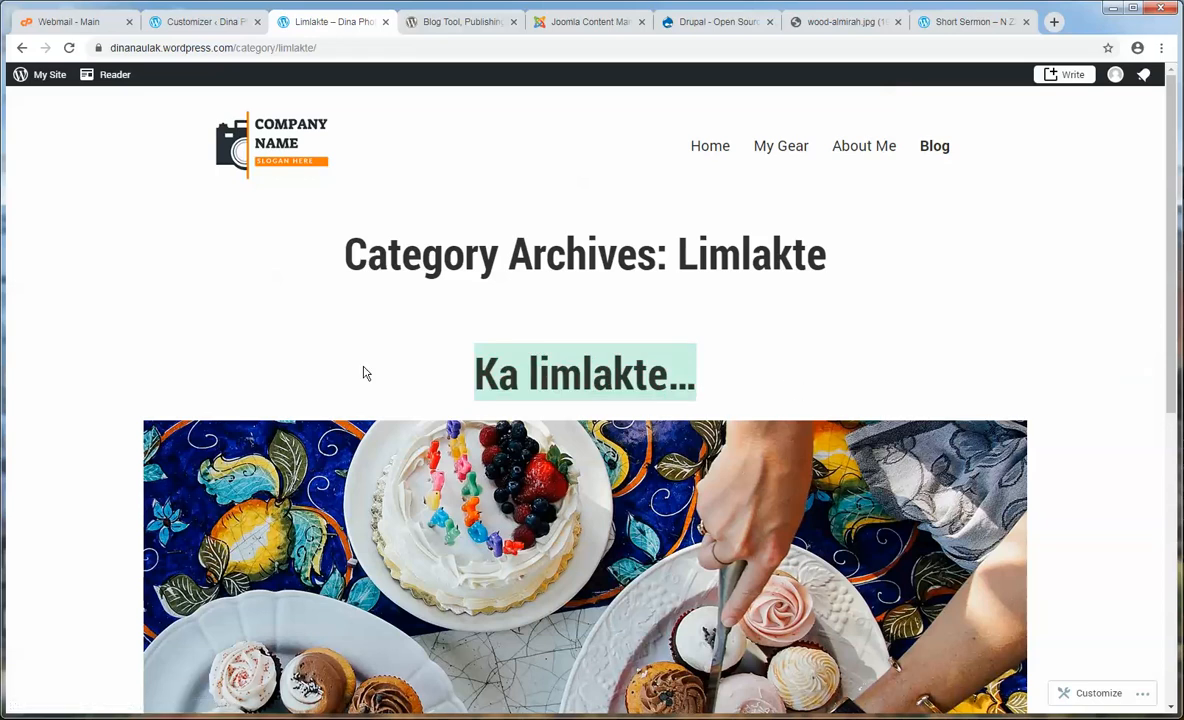
click(364, 373)
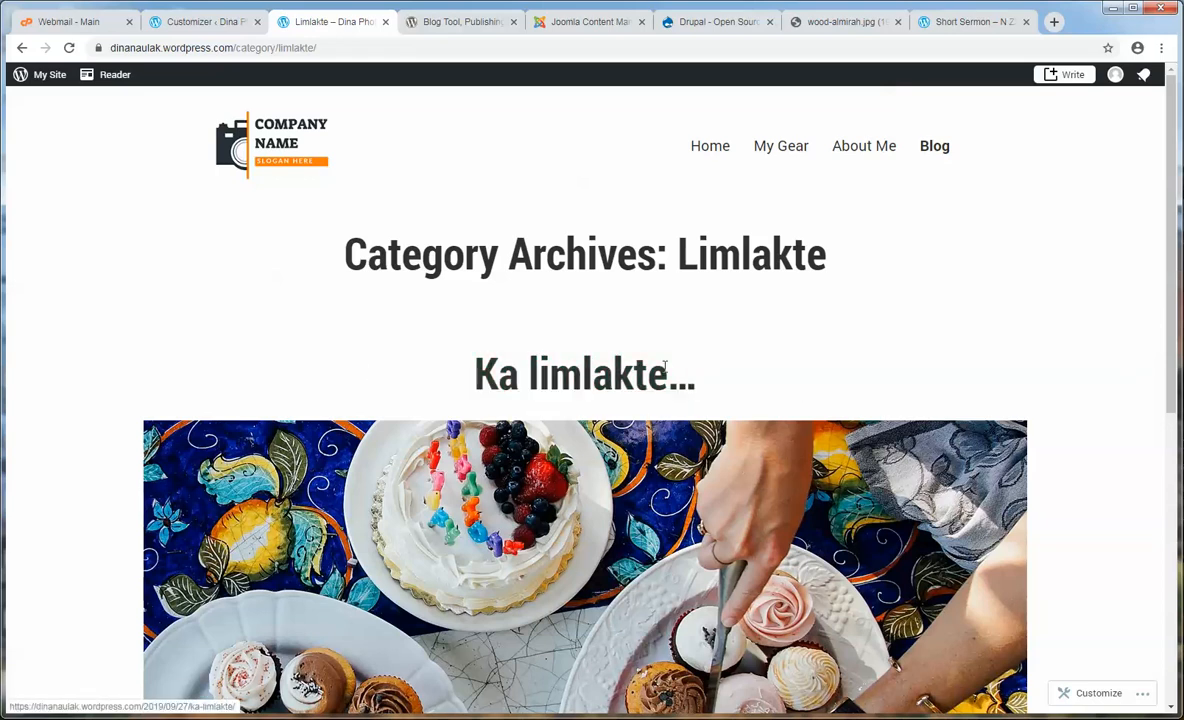
drag(730, 380, 298, 357)
scroll(297, 357, down, 6)
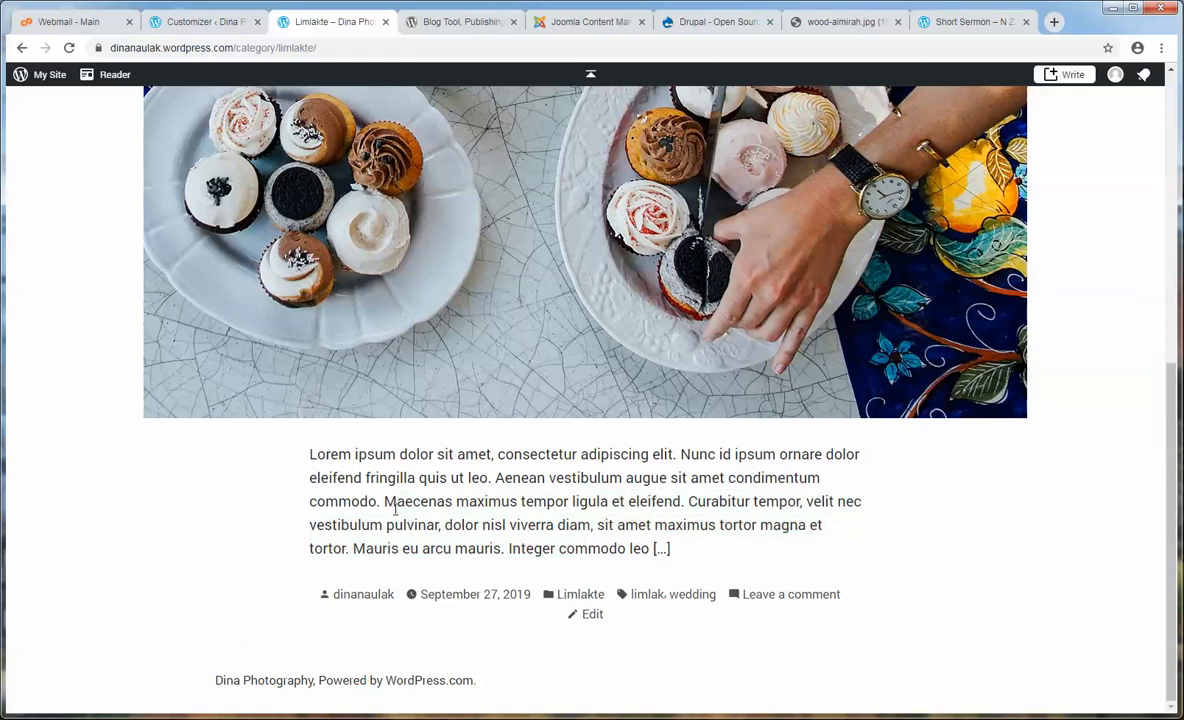
scroll(403, 508, up, 5)
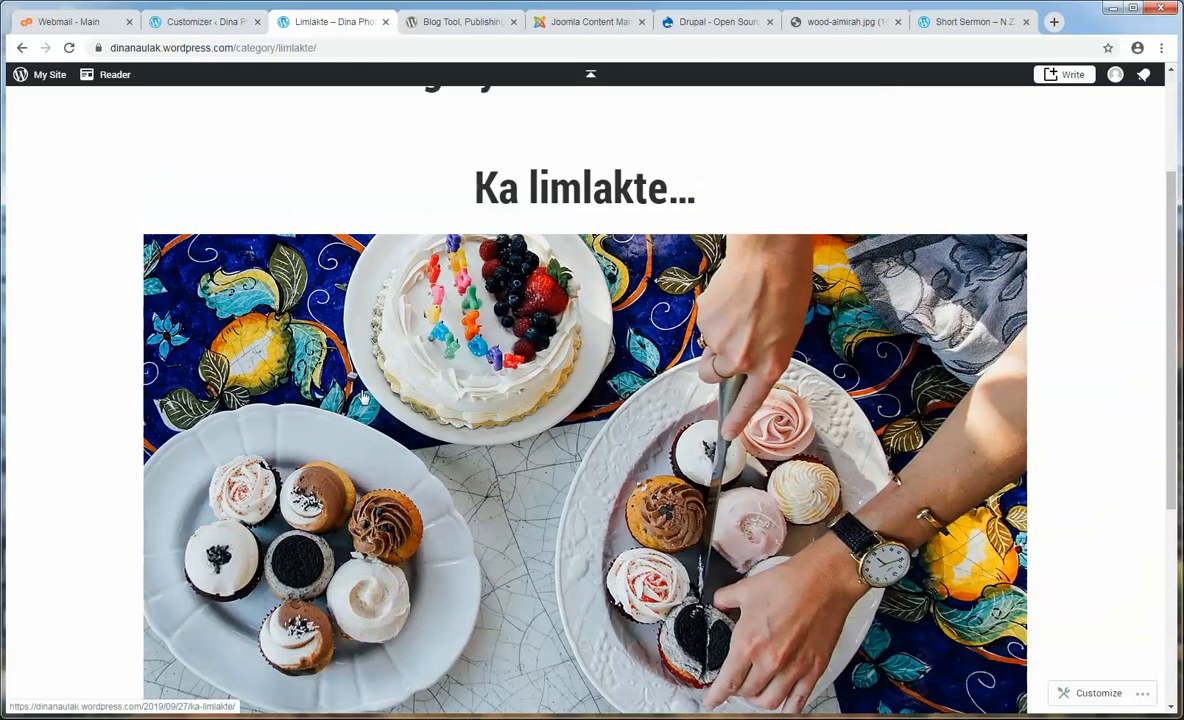
click(195, 21)
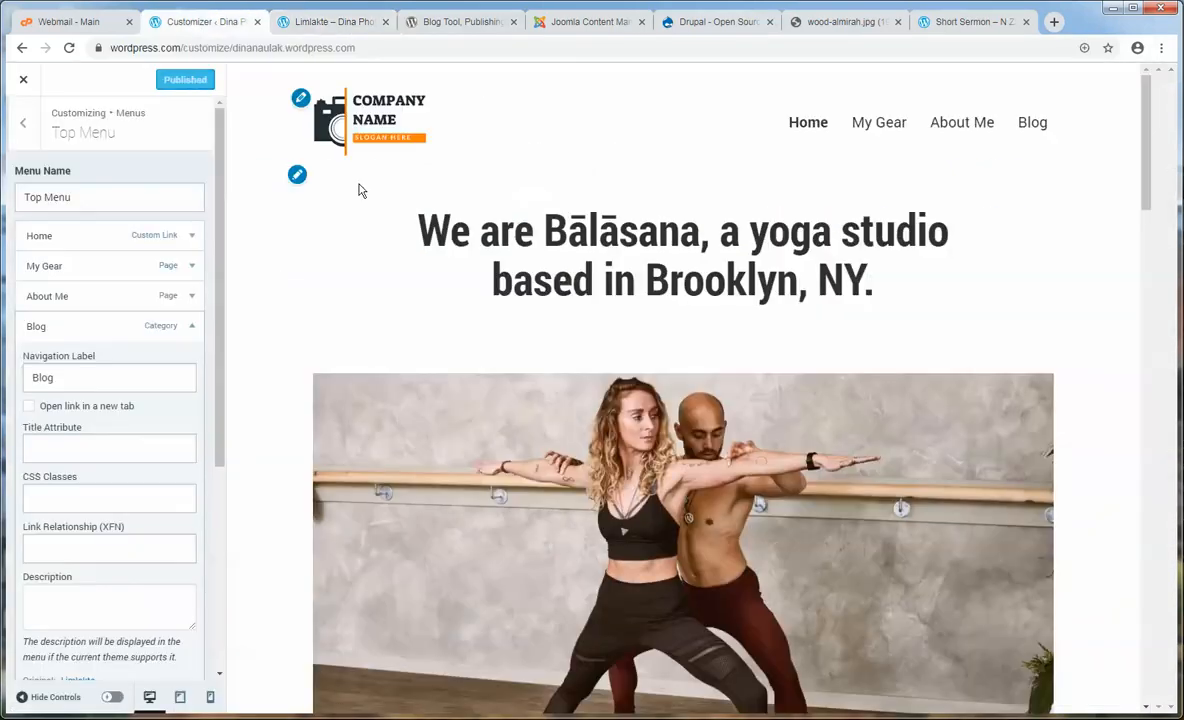
- Start a new post and paste the Donec through In elementum paragraphs from Demo Text.txt
click(23, 79)
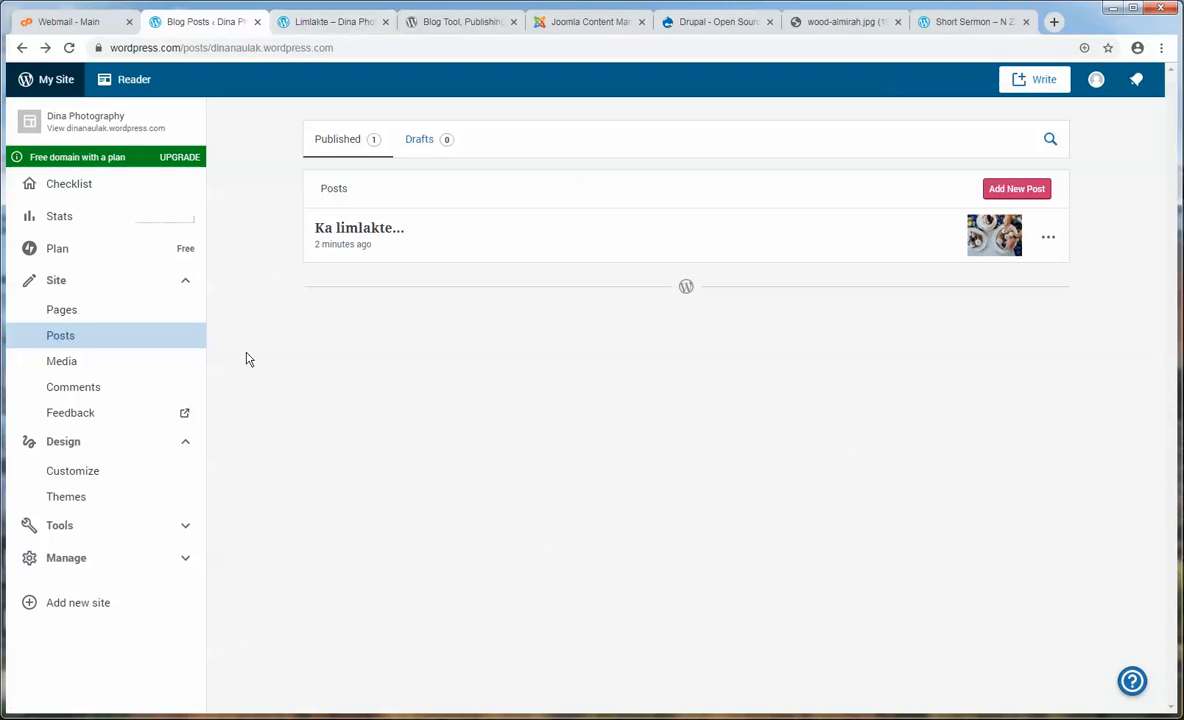
click(71, 338)
click(1018, 191)
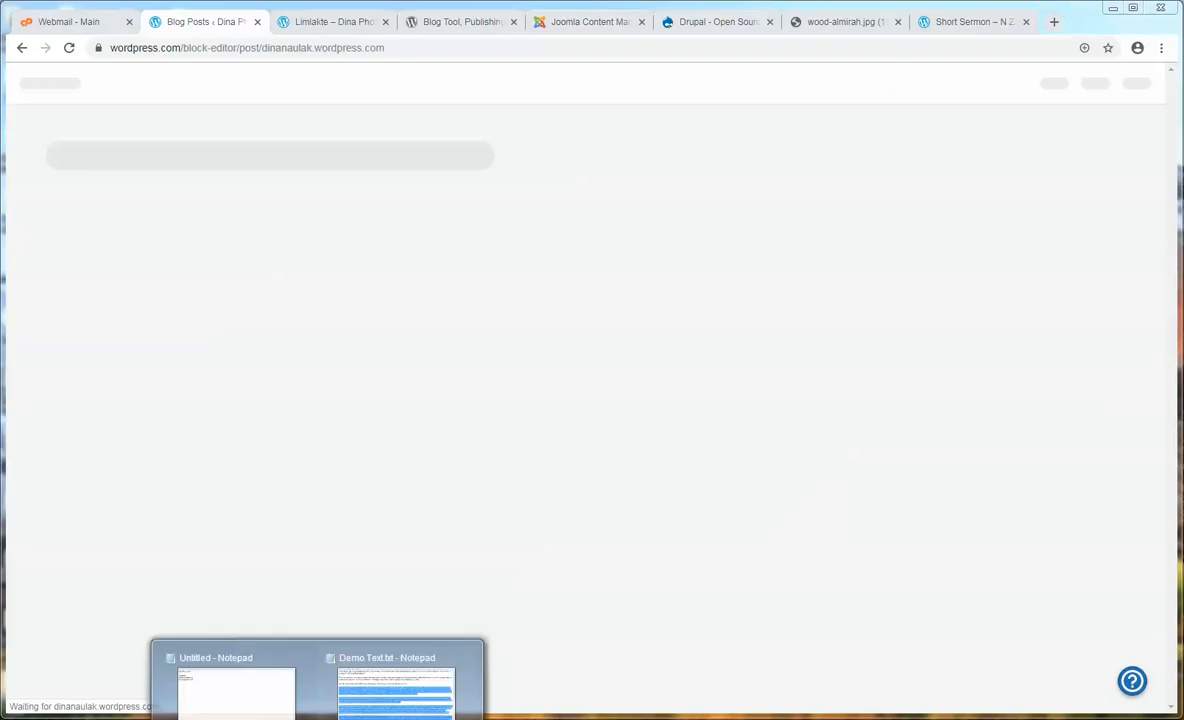
click(396, 690)
drag(415, 484, 189, 313)
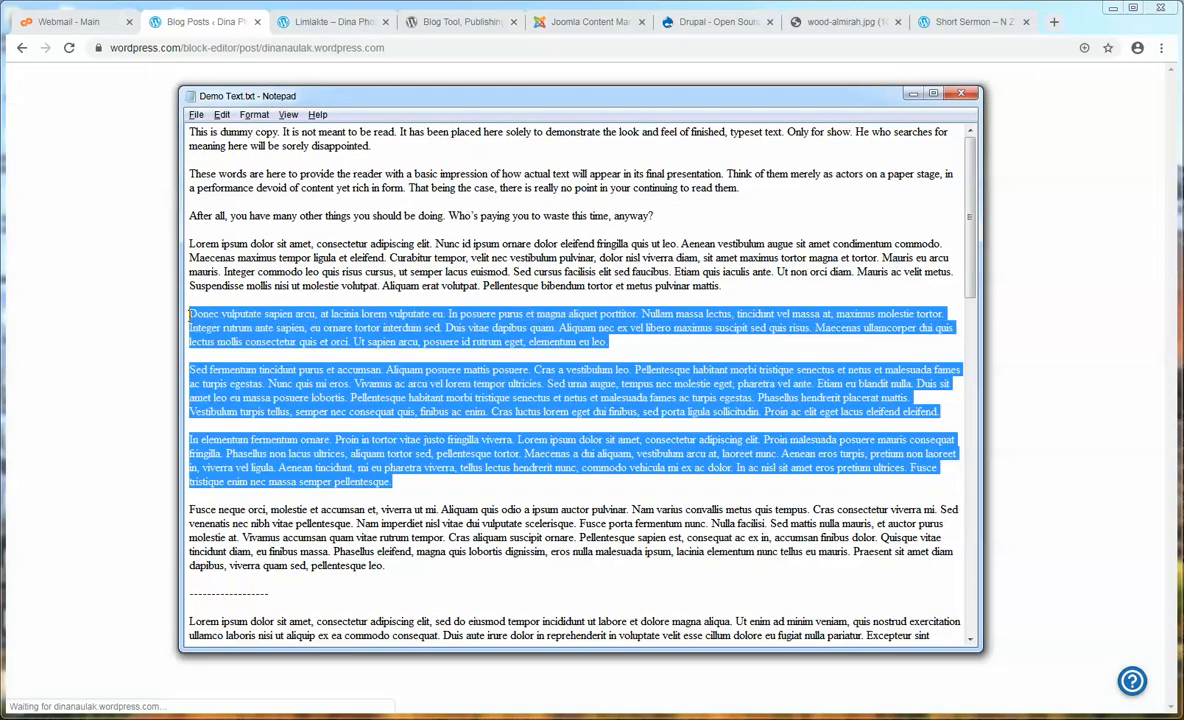
right_click(238, 322)
click(250, 367)
key(alt+Tab)
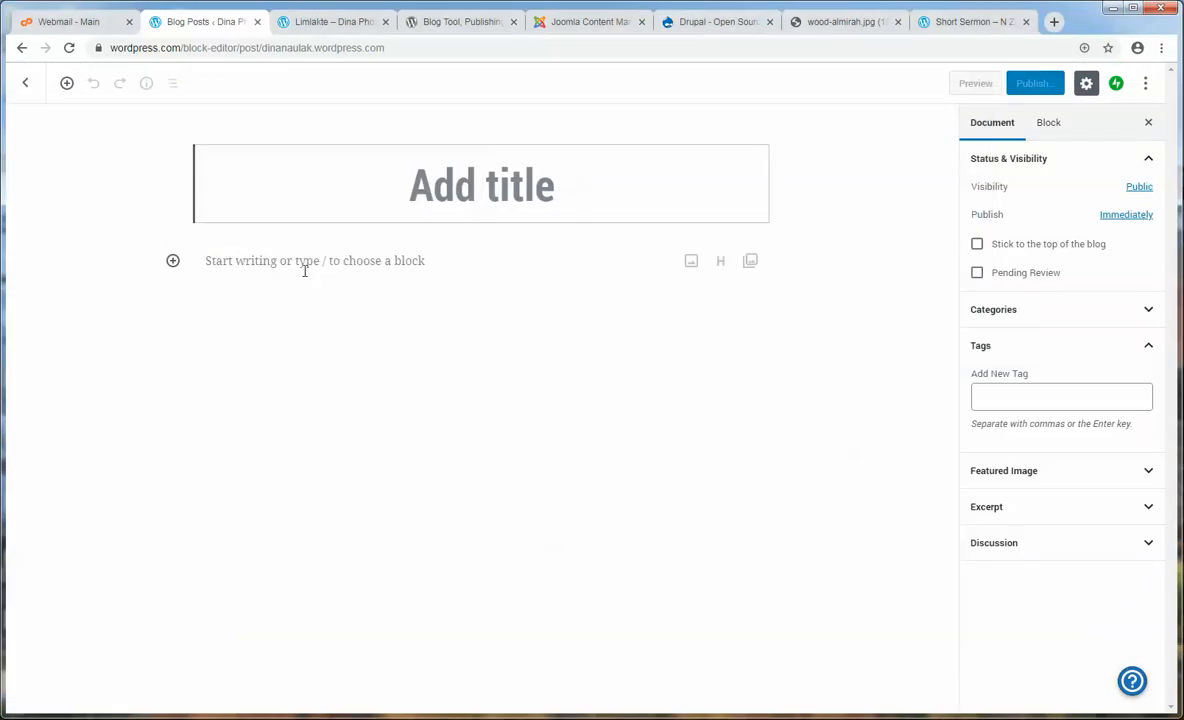
click(303, 266)
key(ctrl+v)
- Title the post 'Wedding Photography 01', fixing the misspellings along the way
click(450, 188)
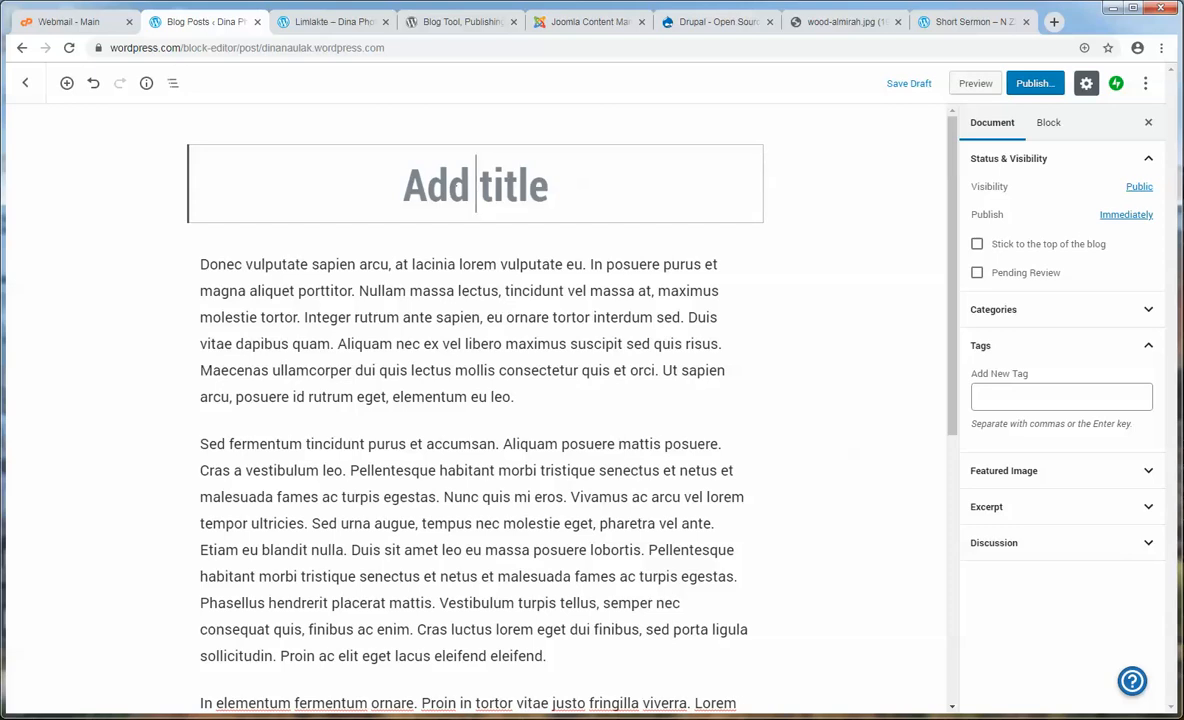
text(Weeding)
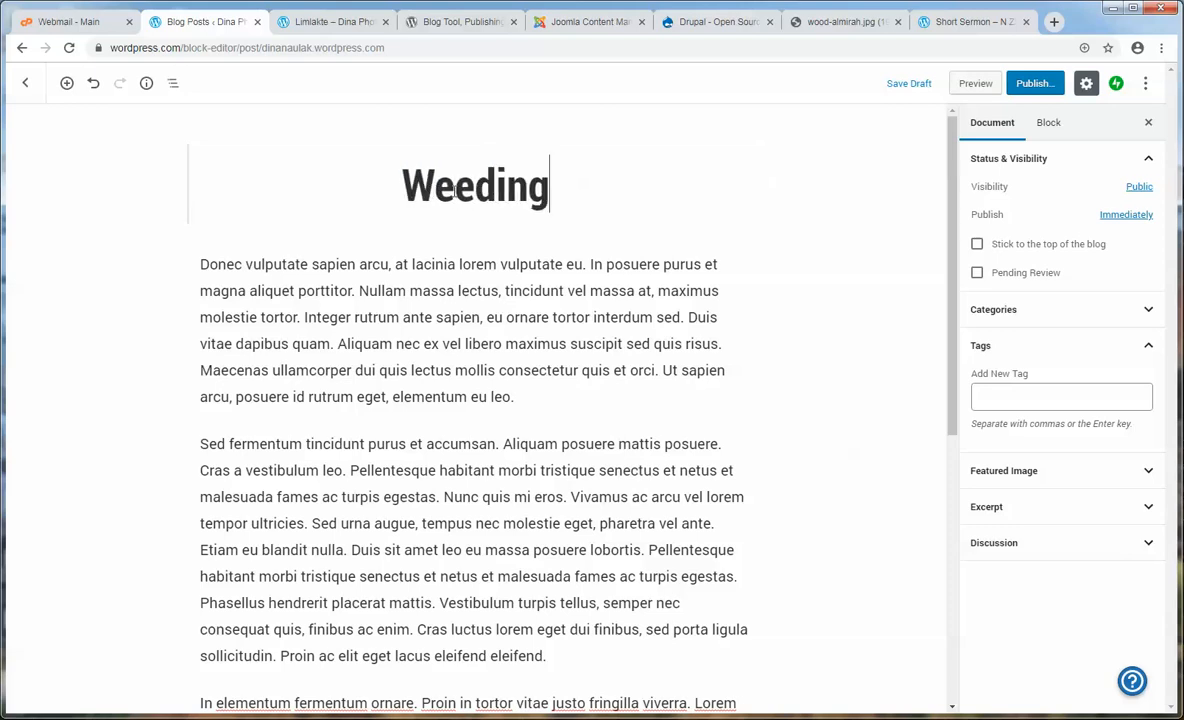
key(BackSpace)
key(BackSpace)
key(BackSpace)
key(BackSpace)
text(d)
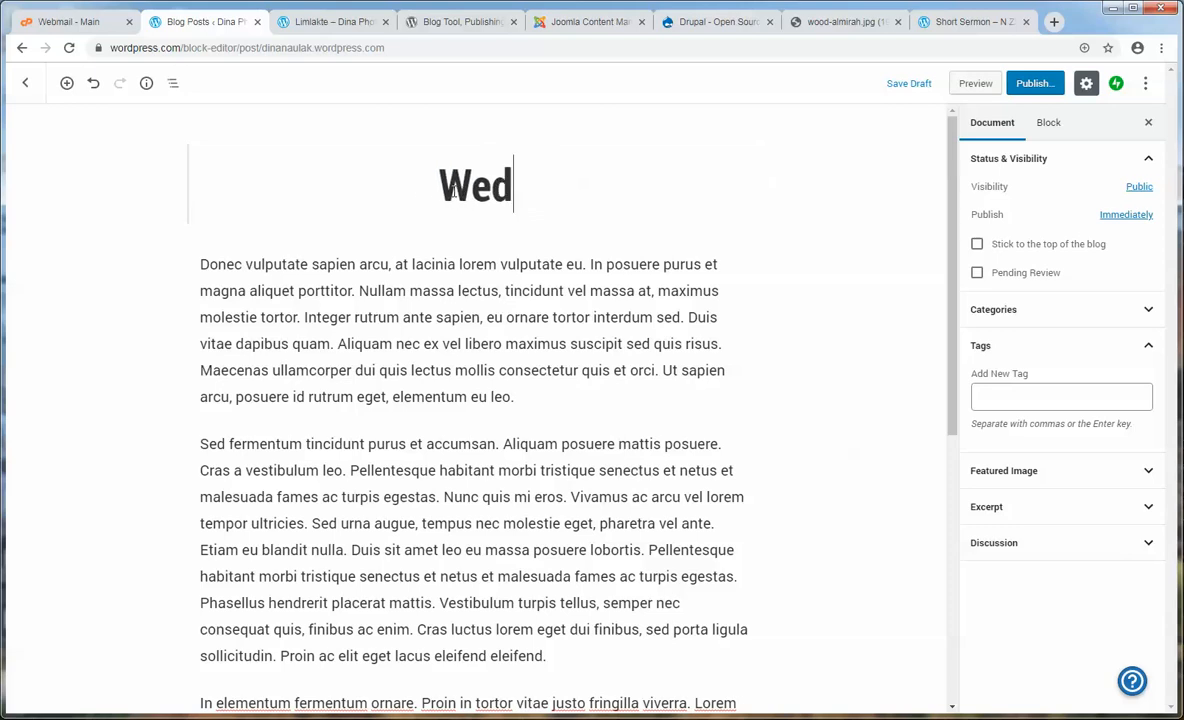
text(ding Phoot)
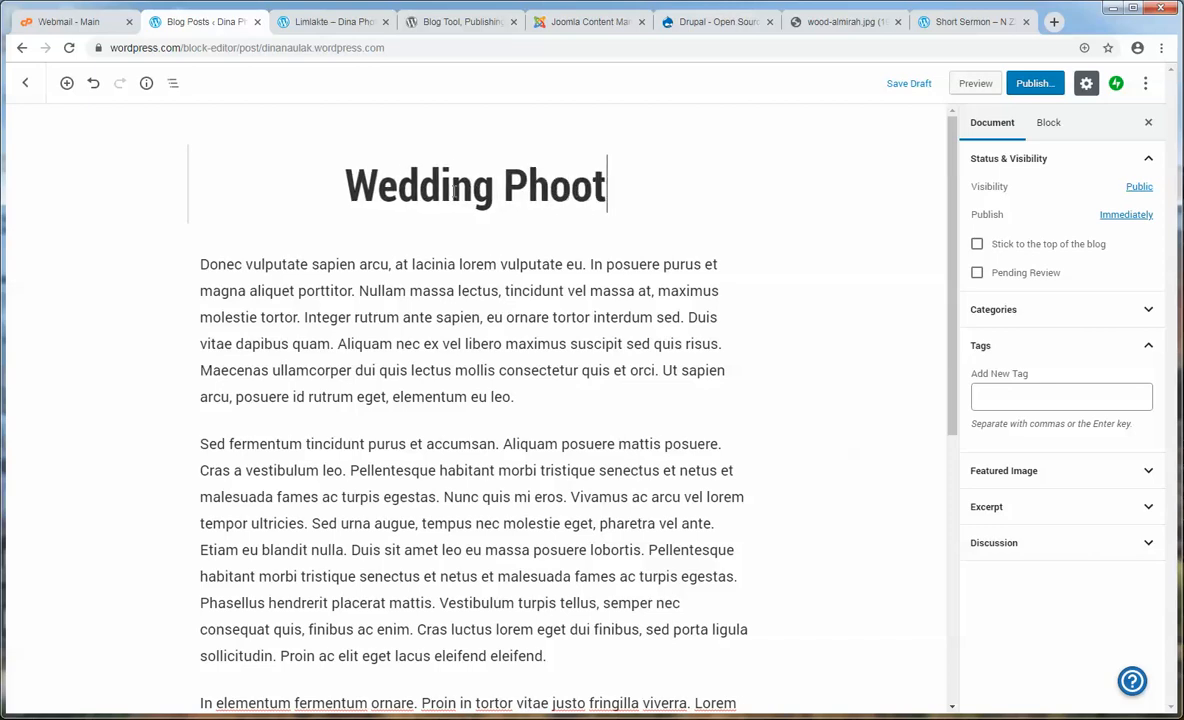
text(graphy)
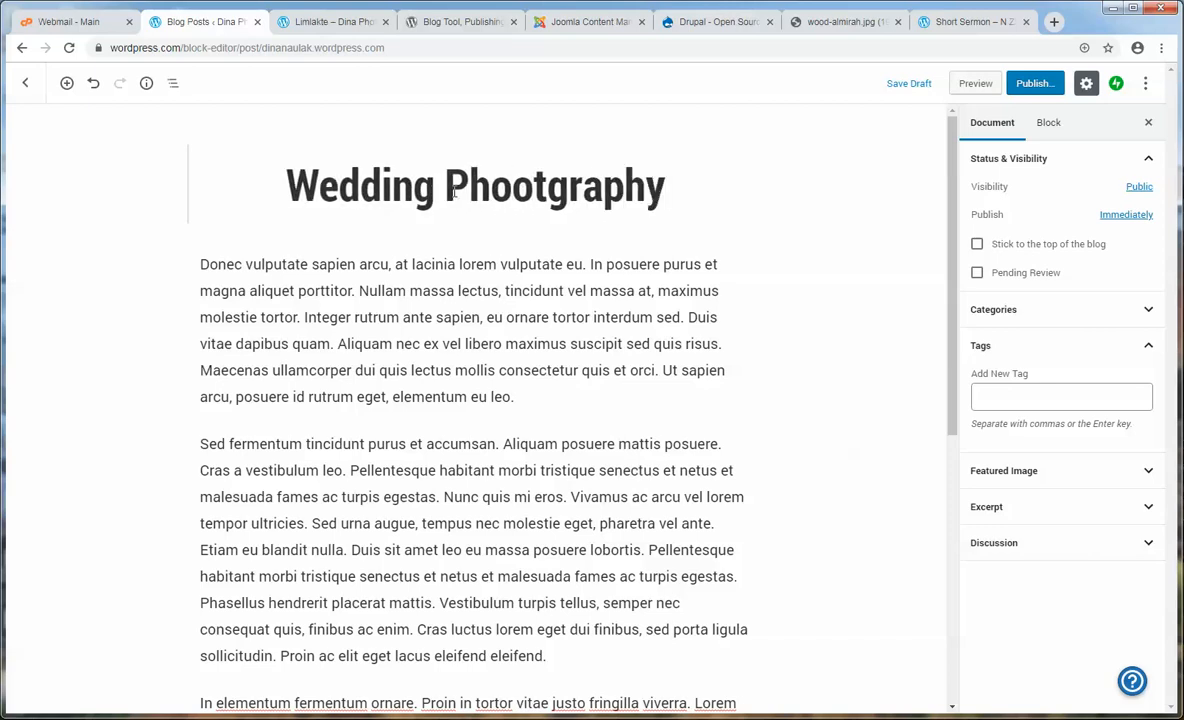
right_click(565, 193)
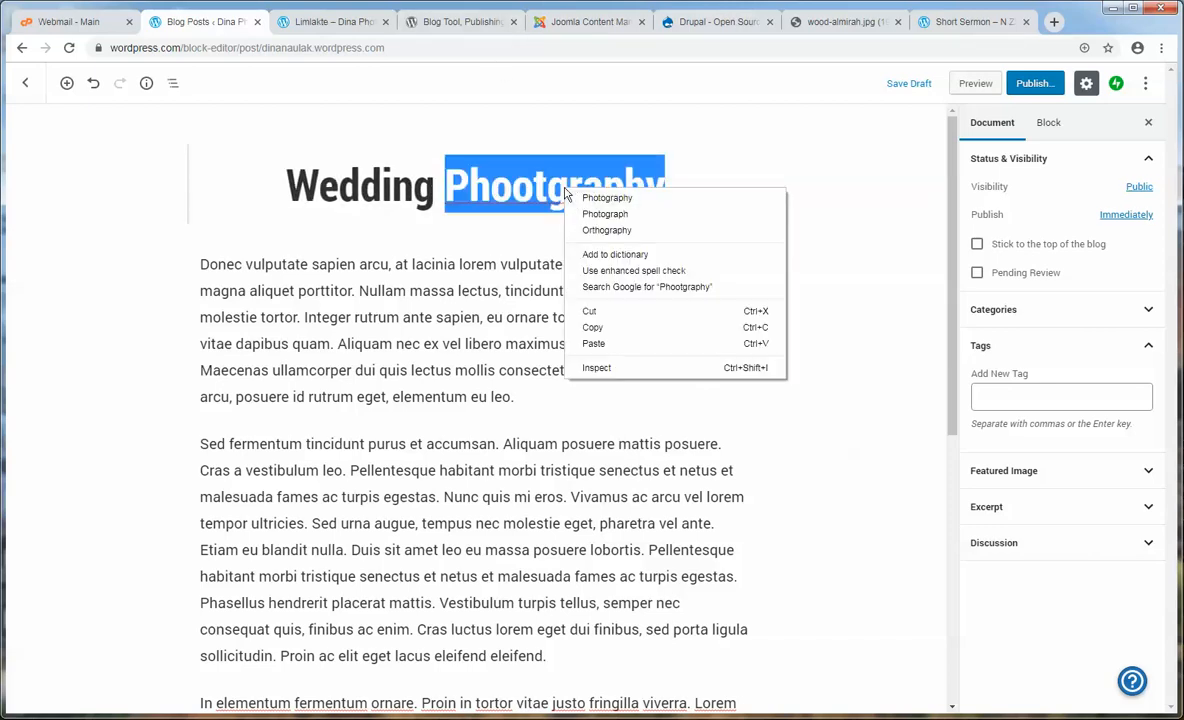
click(598, 199)
text(01)
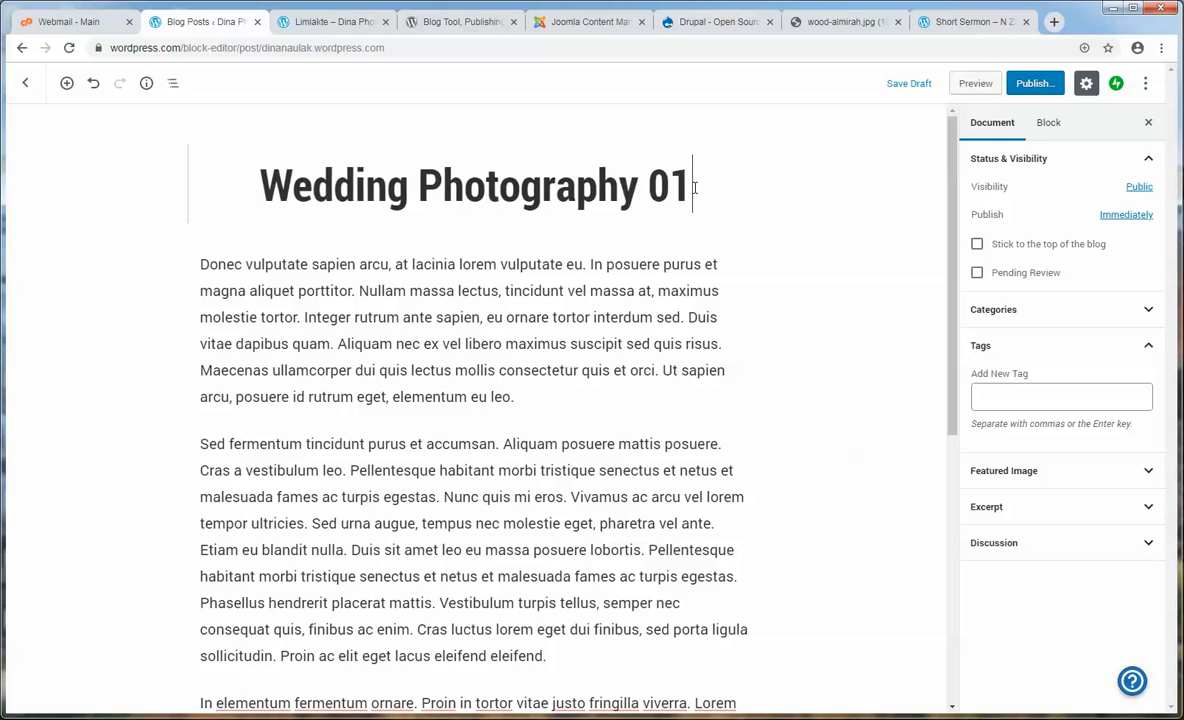
click(1046, 483)
- Upload pexels-photo-41227.jpeg and insert it as the post's featured image
click(1052, 504)
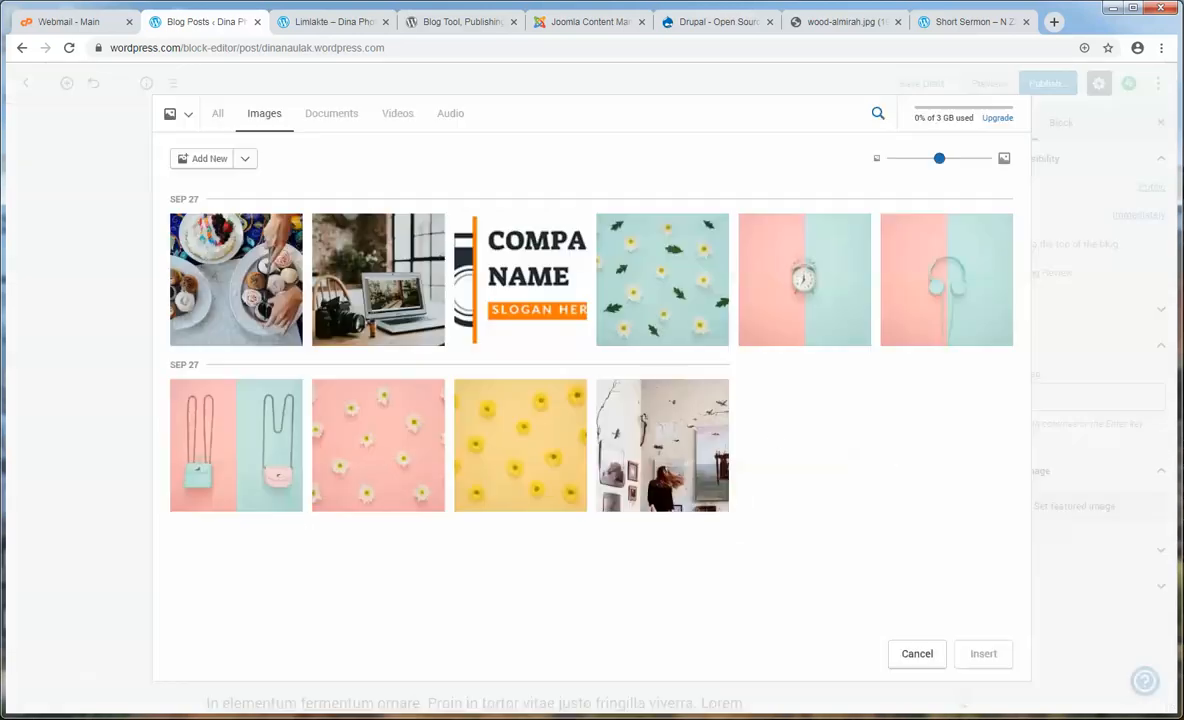
click(190, 159)
drag(629, 150, 924, 455)
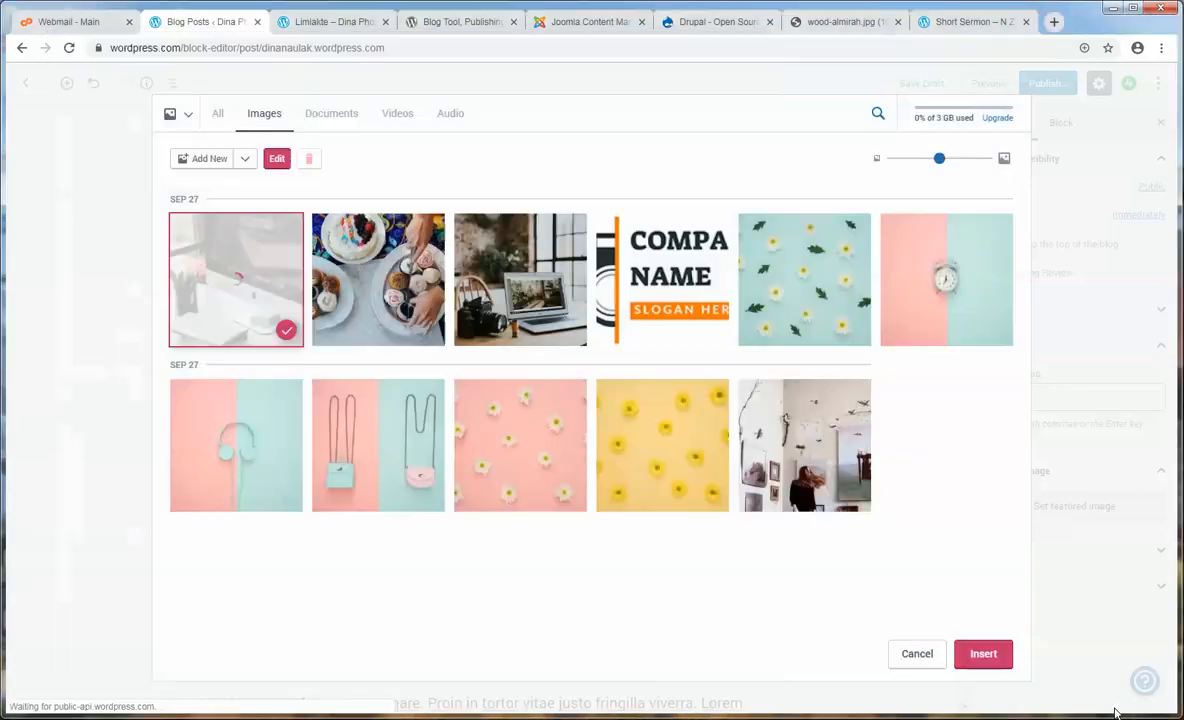
click(985, 655)
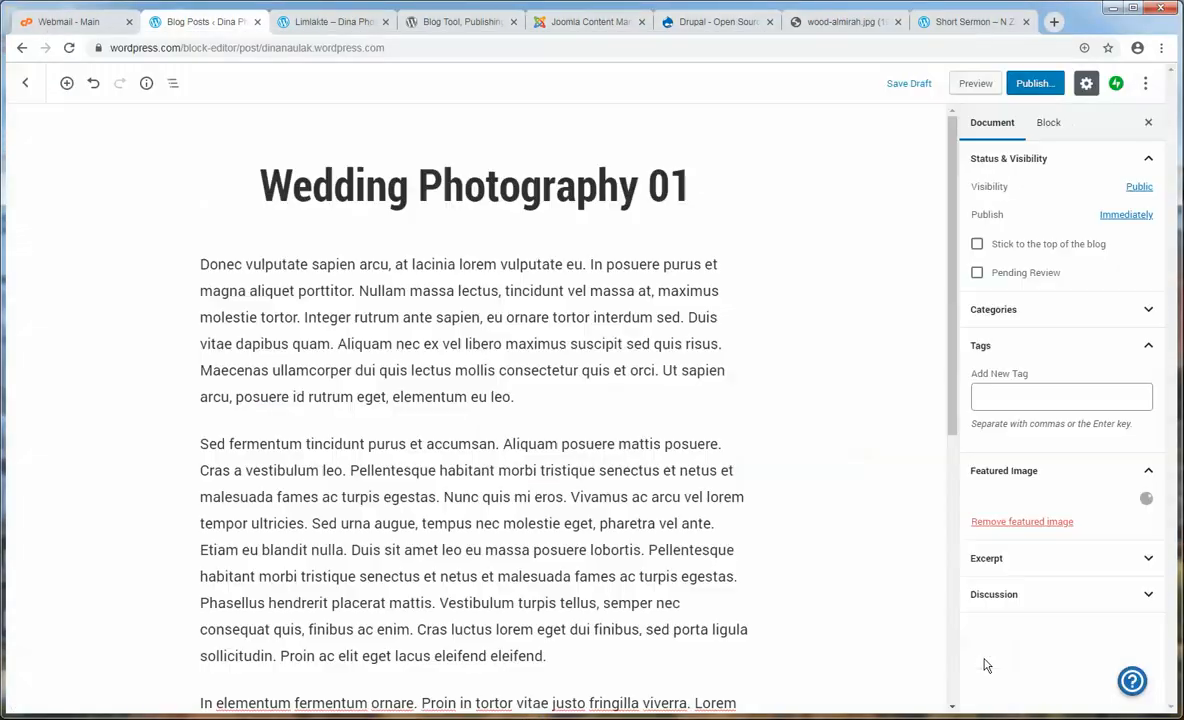
click(1007, 312)
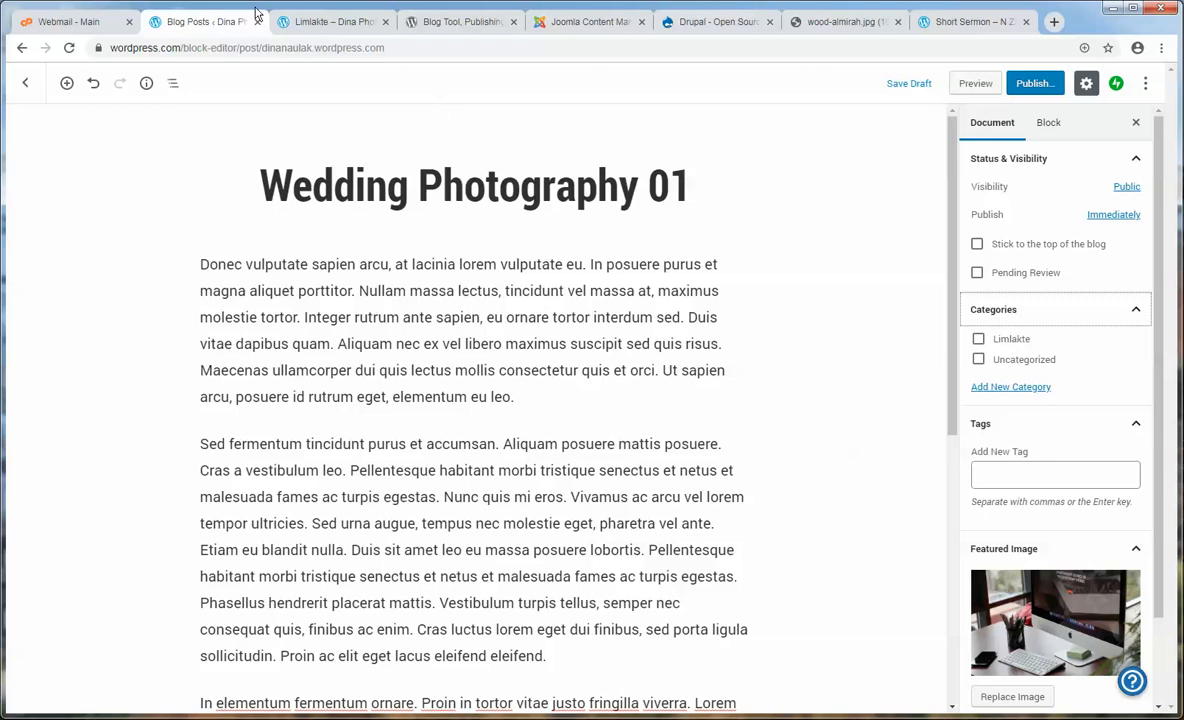
- Tick Limlakte for Wedding Photography 01, publish it, and return to the Limlakte category page
click(300, 28)
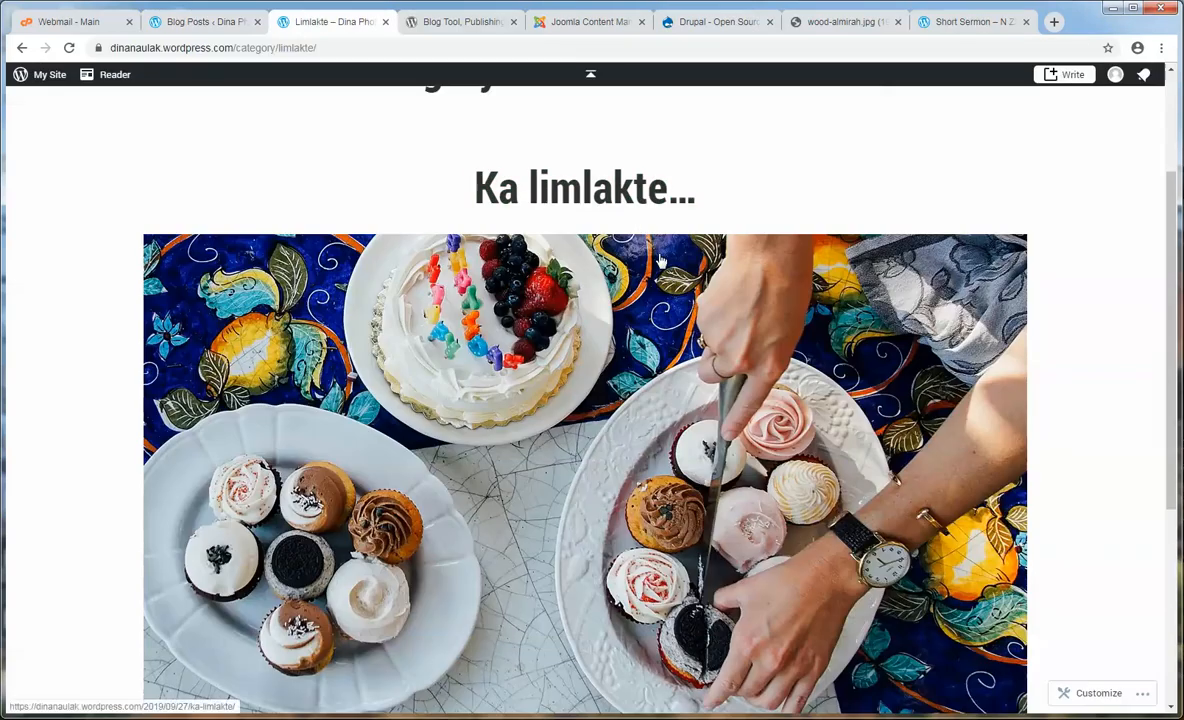
scroll(665, 260, up, 3)
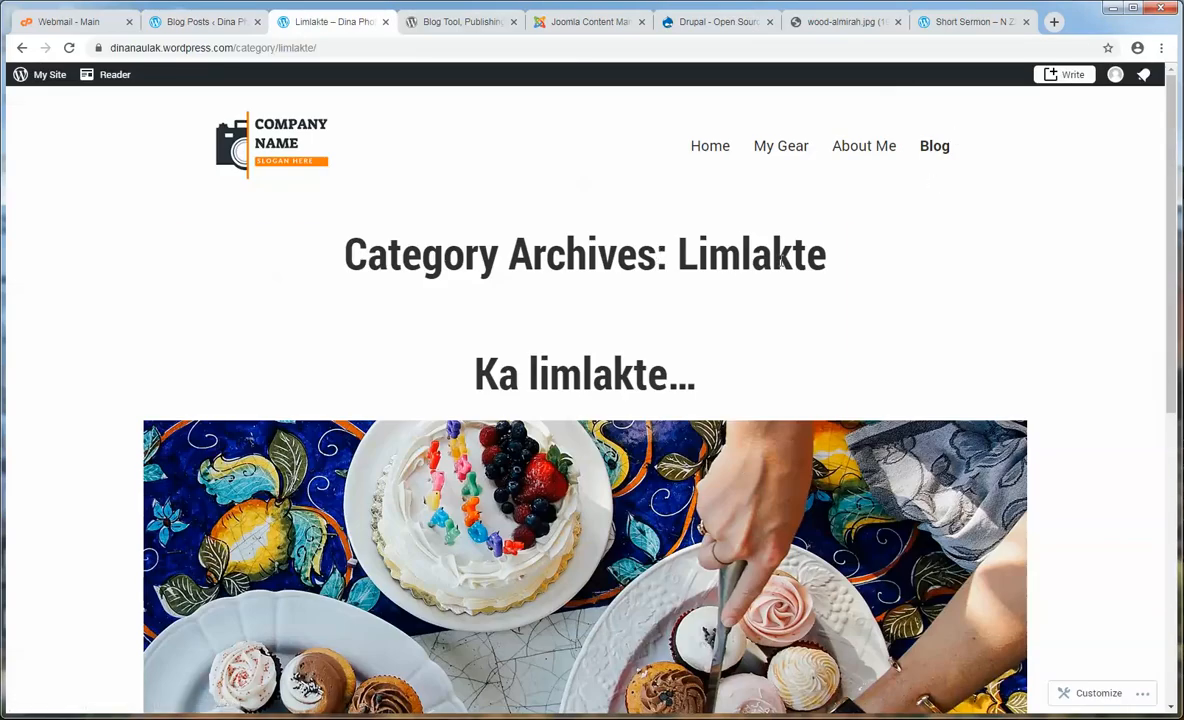
click(203, 24)
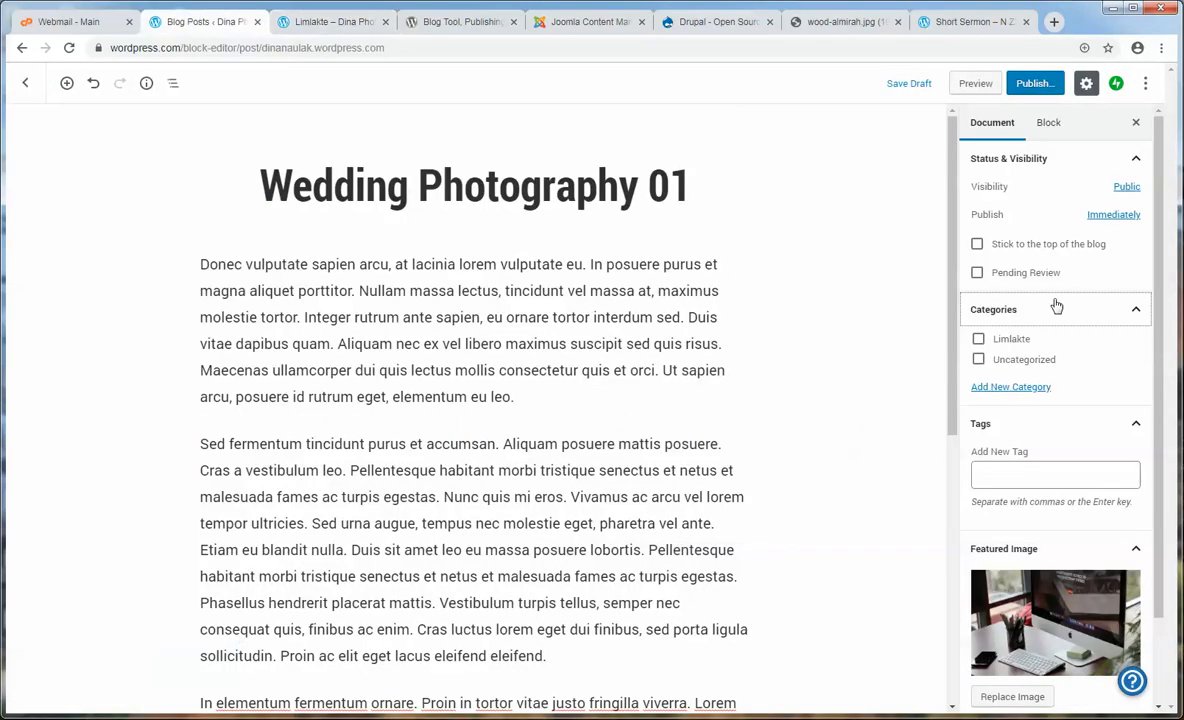
click(978, 341)
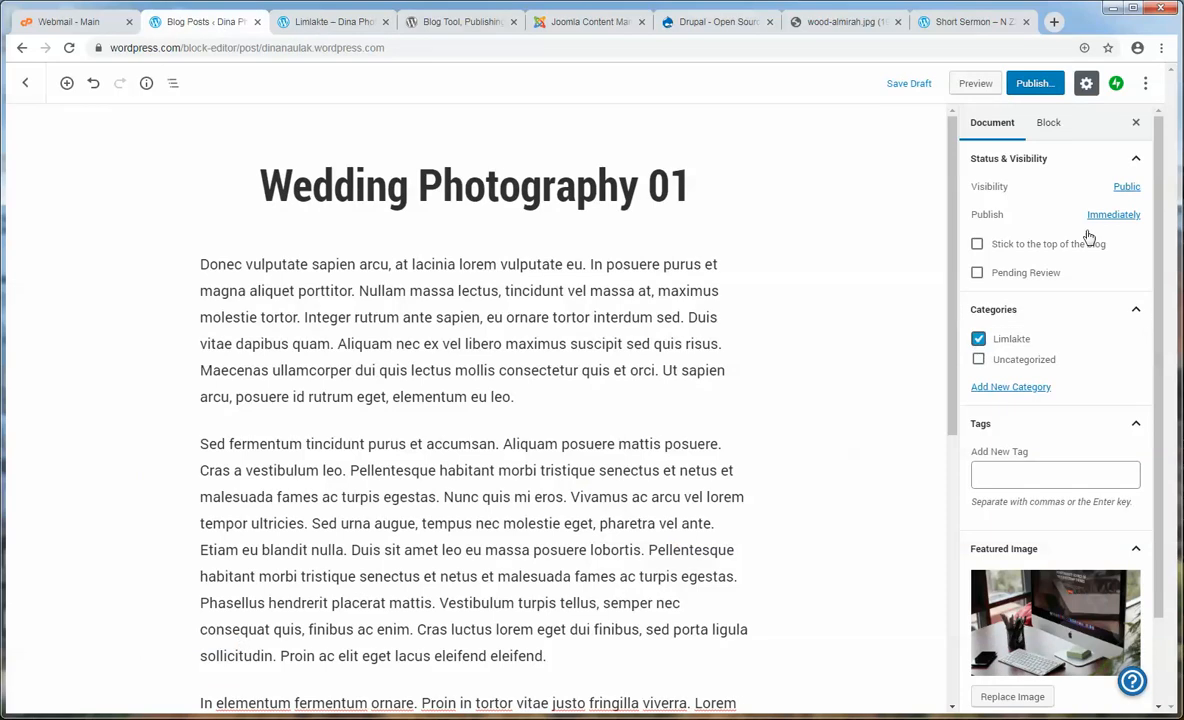
click(1037, 87)
click(1071, 86)
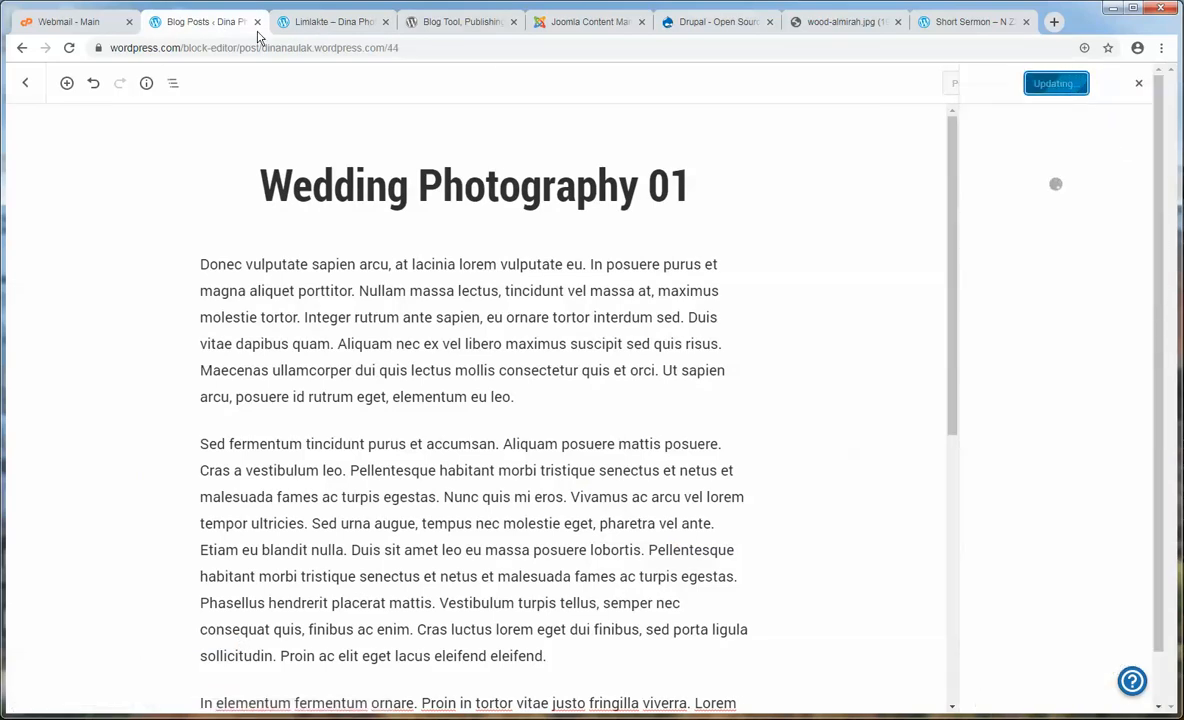
click(330, 22)
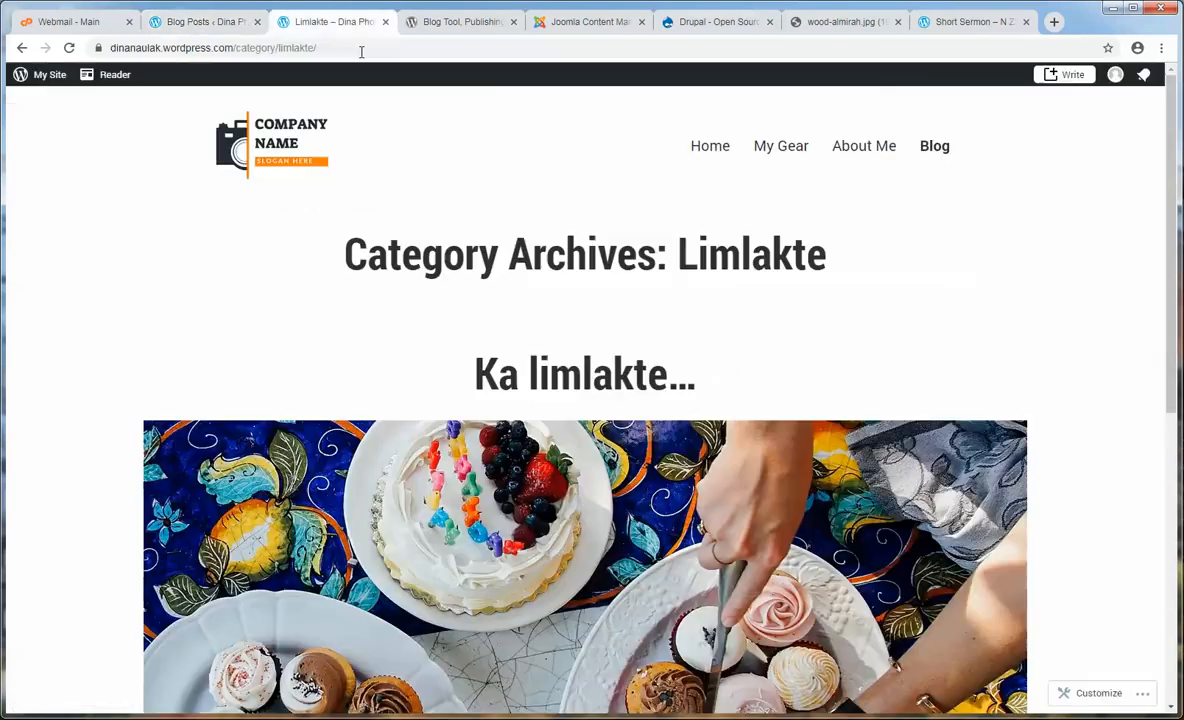
- Reload the Limlakte archive until Wedding Photography 01 appears and open it
click(69, 47)
click(69, 47)
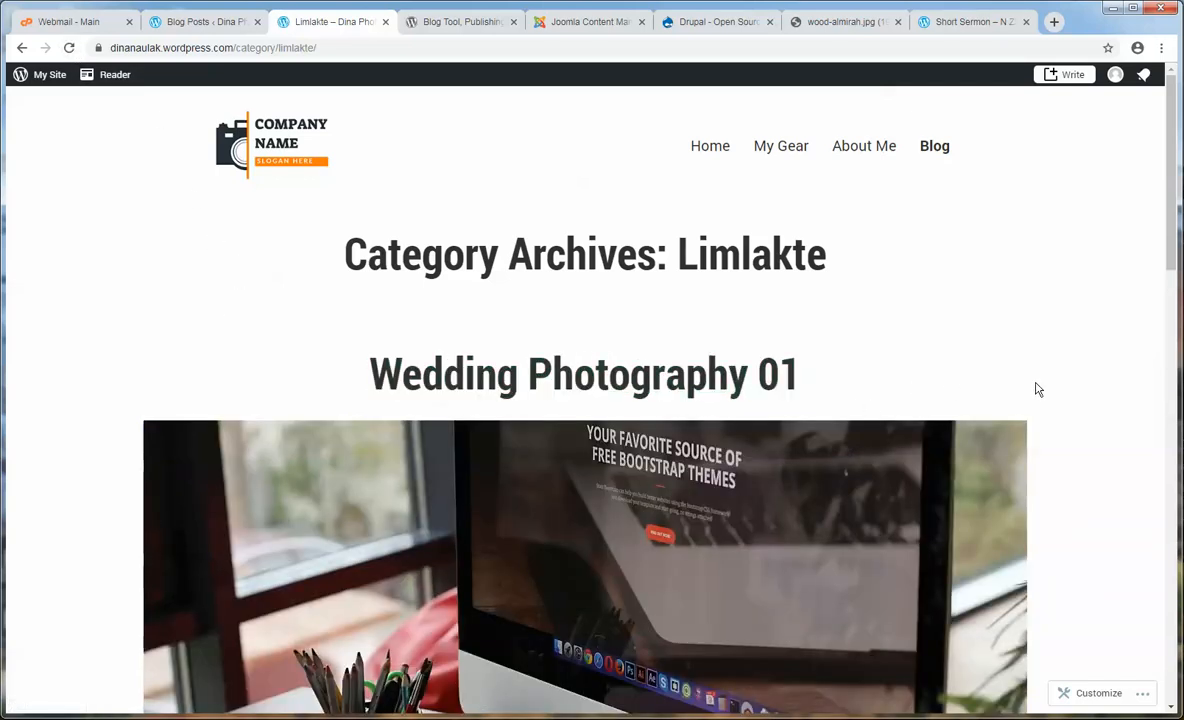
scroll(1047, 396, down, 7)
scroll(476, 362, up, 8)
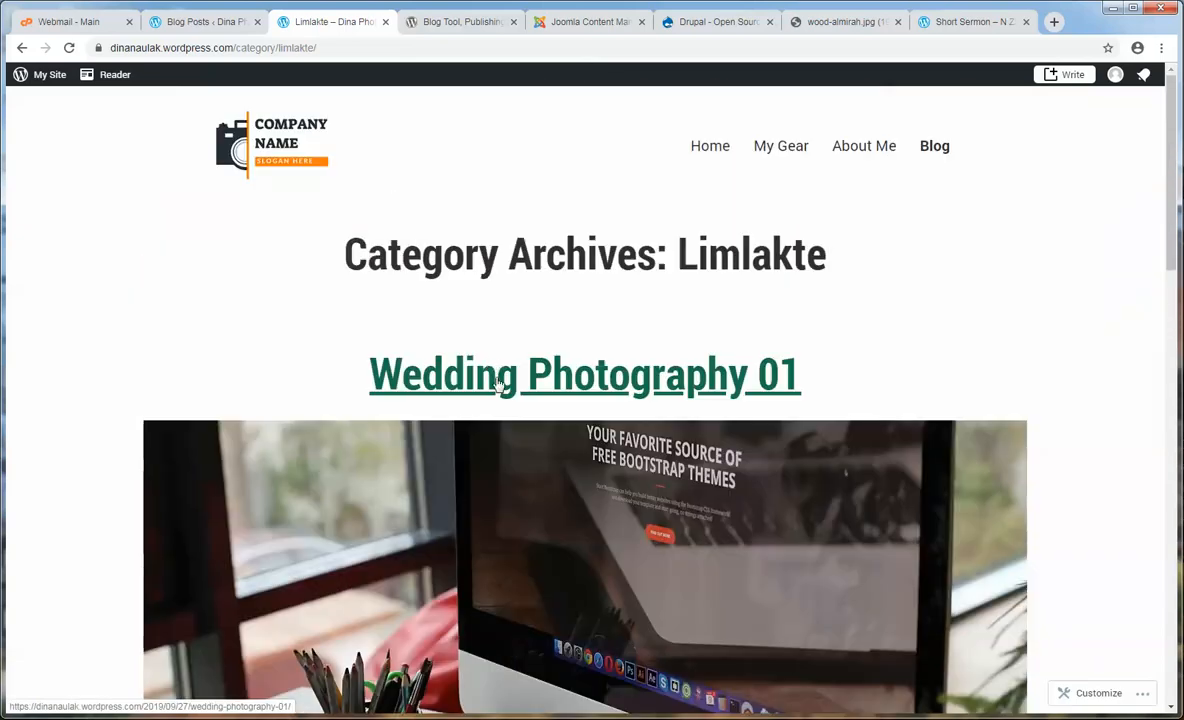
click(497, 381)
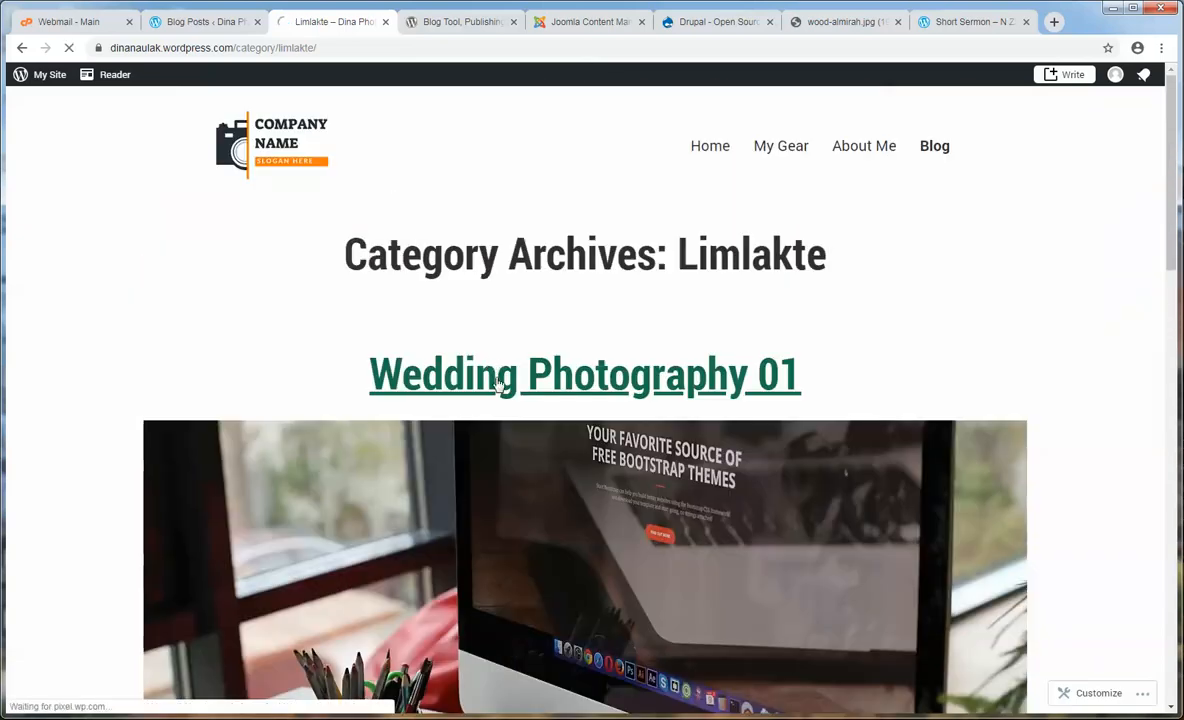
scroll(875, 455, down, 7)
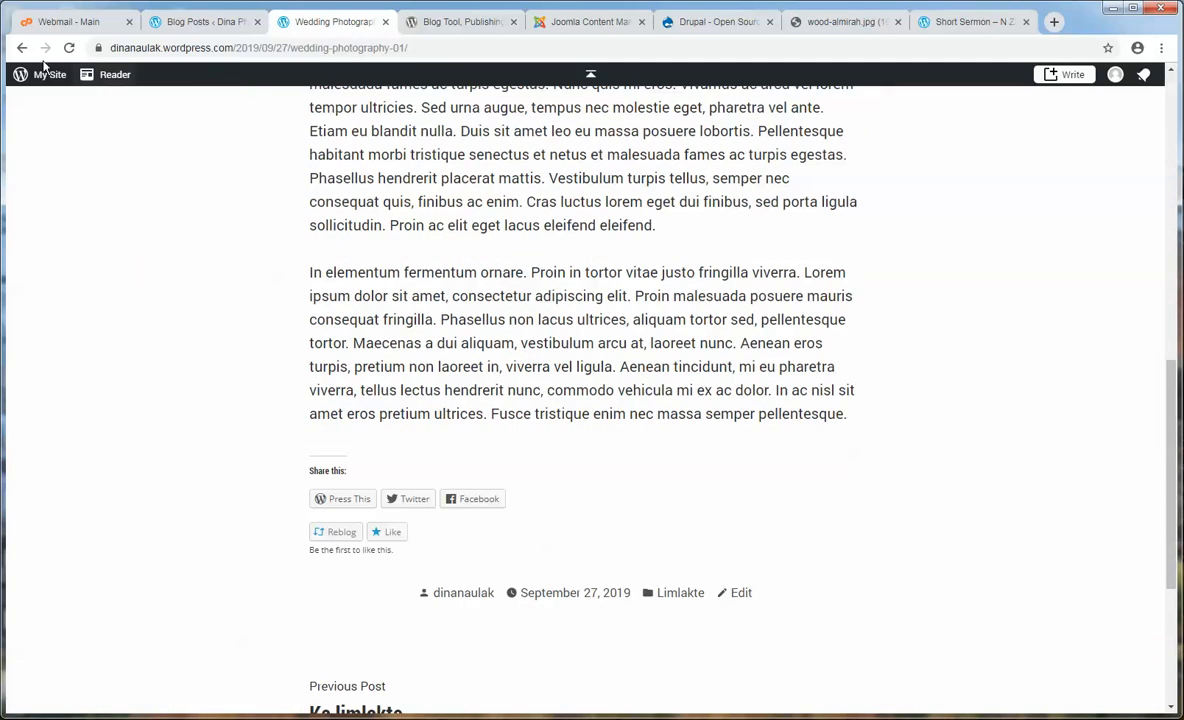
click(22, 47)
- Reopen Wedding Photography 01 from the archive and scroll through the post and back up
scroll(1020, 428, down, 4)
scroll(1020, 428, down, 10)
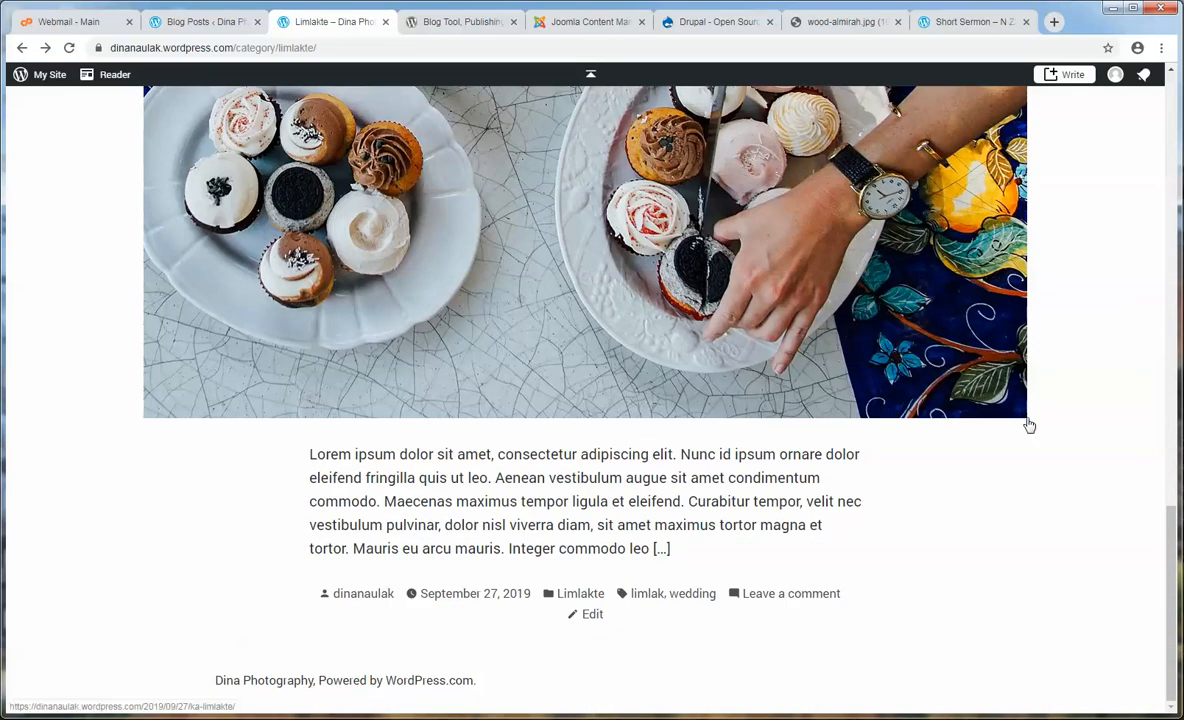
scroll(1047, 540, up, 8)
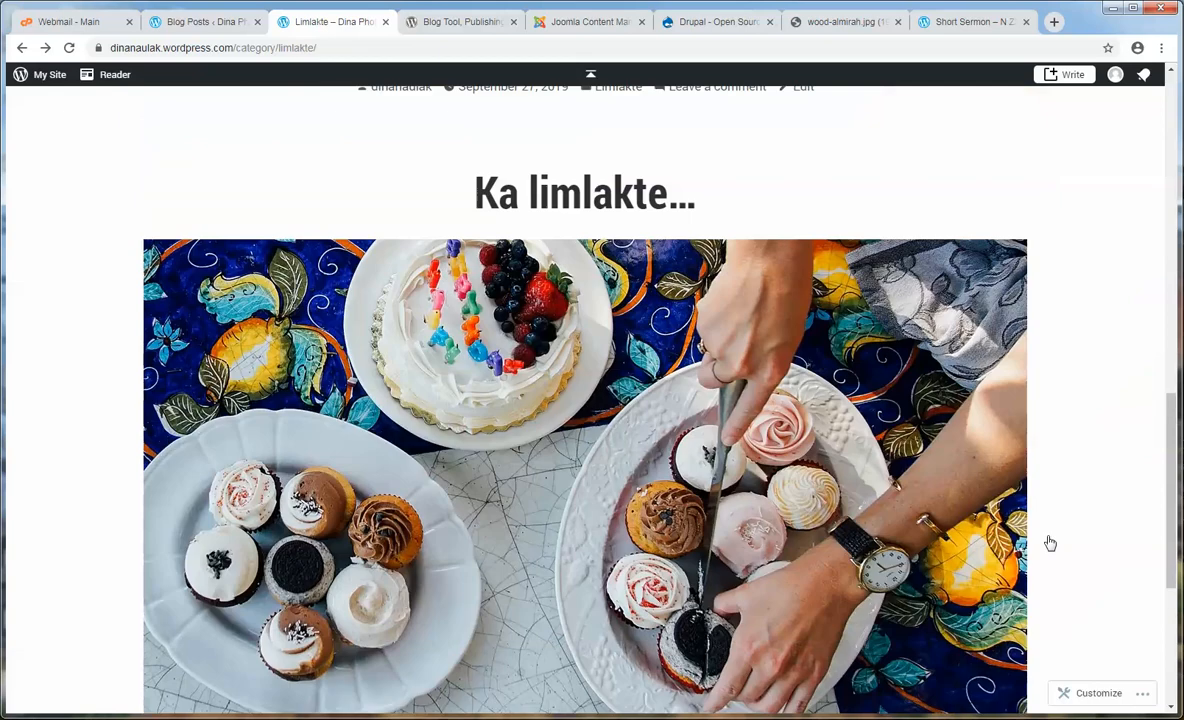
scroll(846, 450, up, 7)
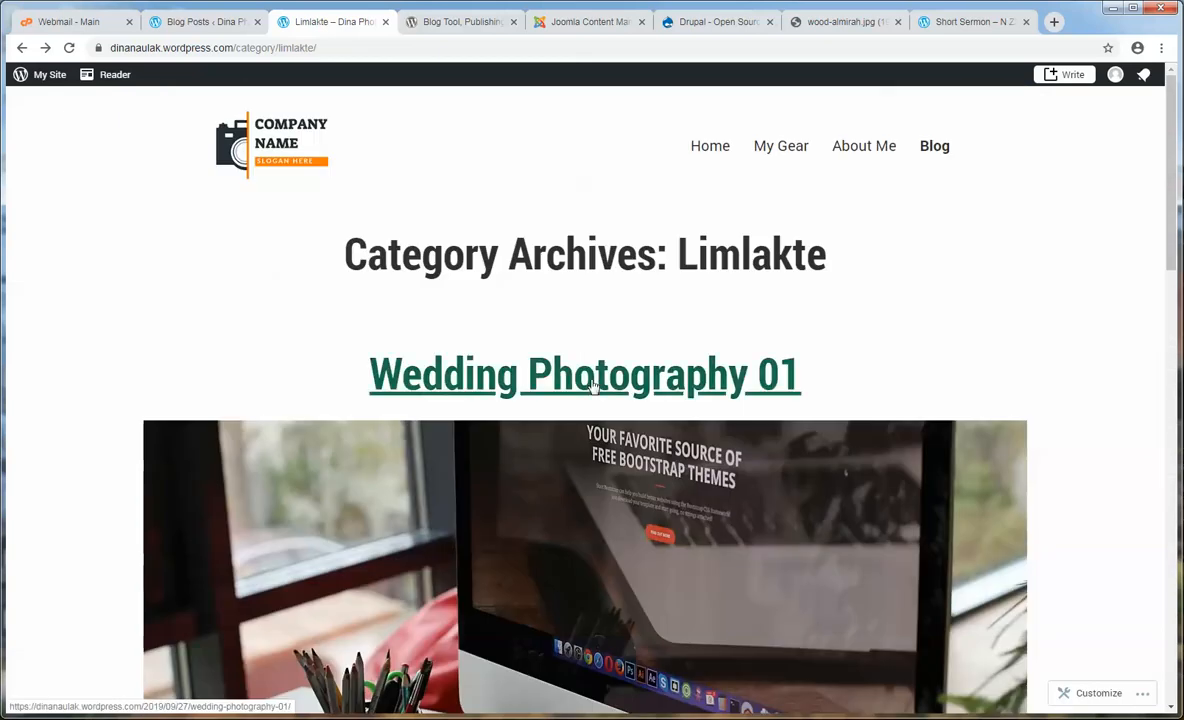
click(530, 380)
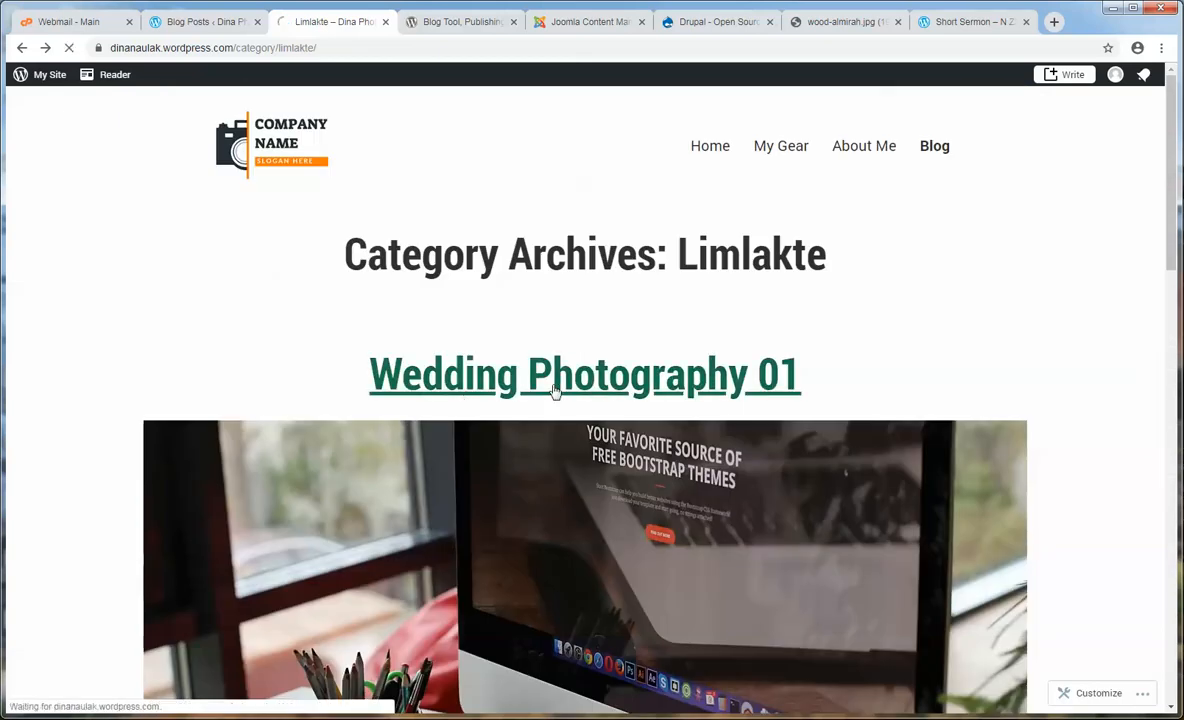
scroll(957, 487, down, 15)
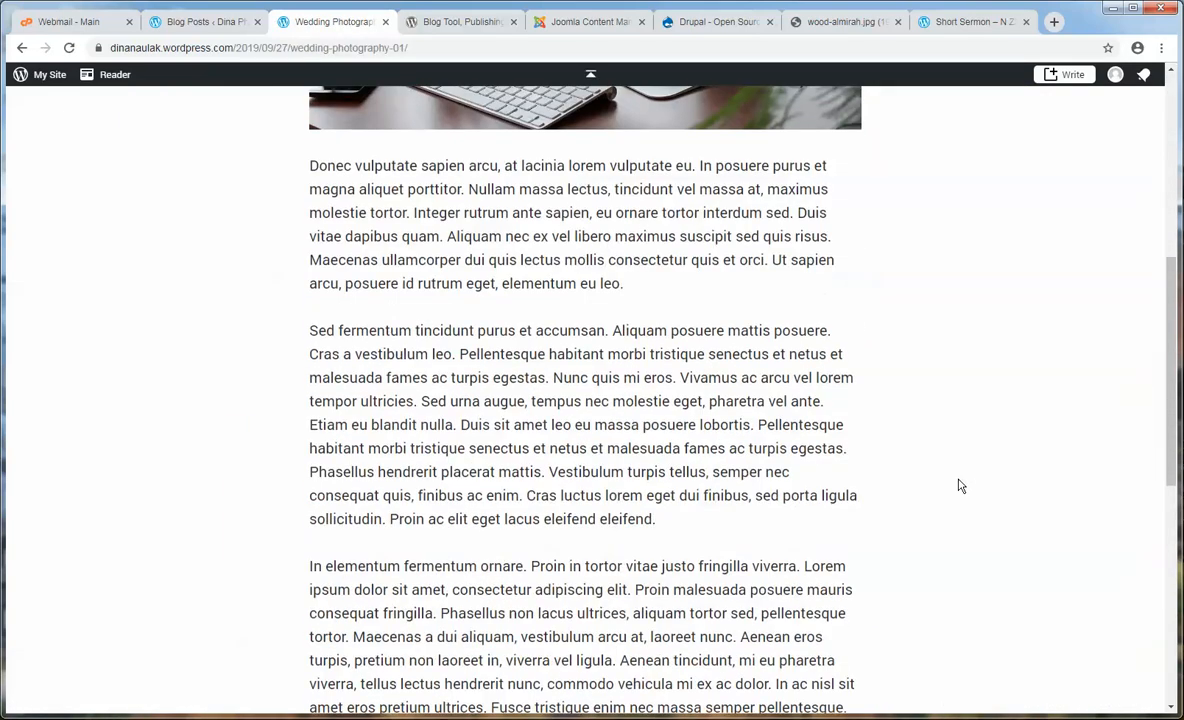
scroll(960, 484, down, 3)
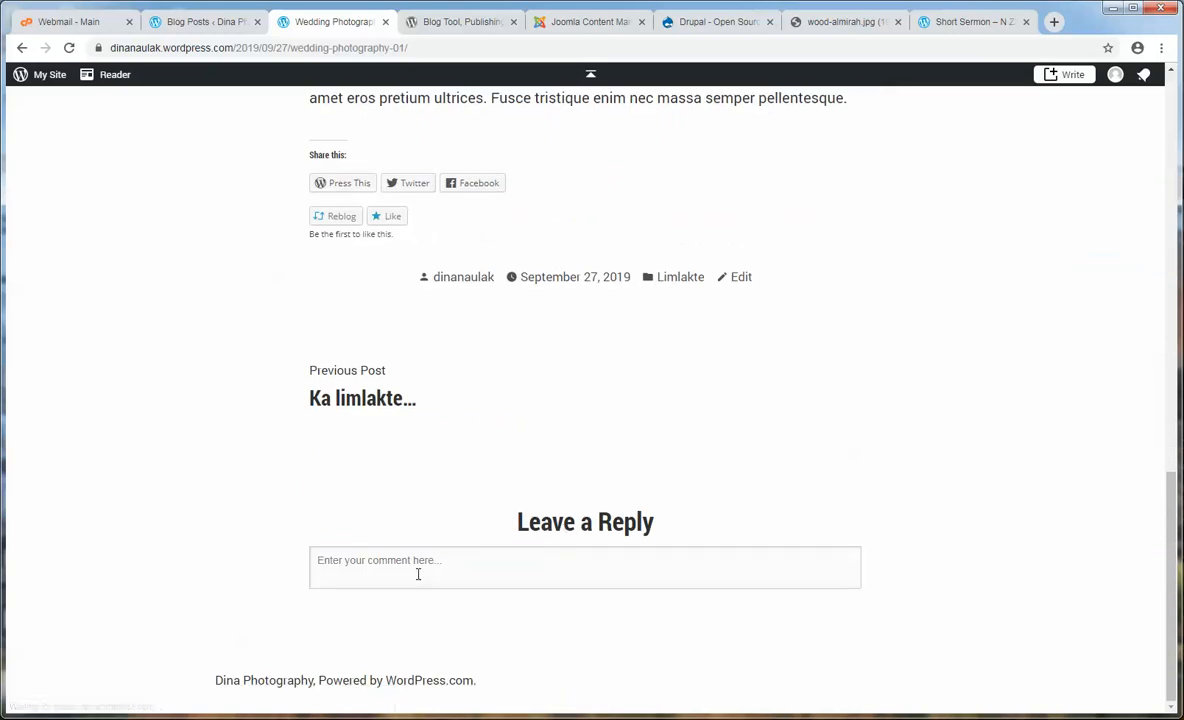
scroll(945, 385, up, 2)
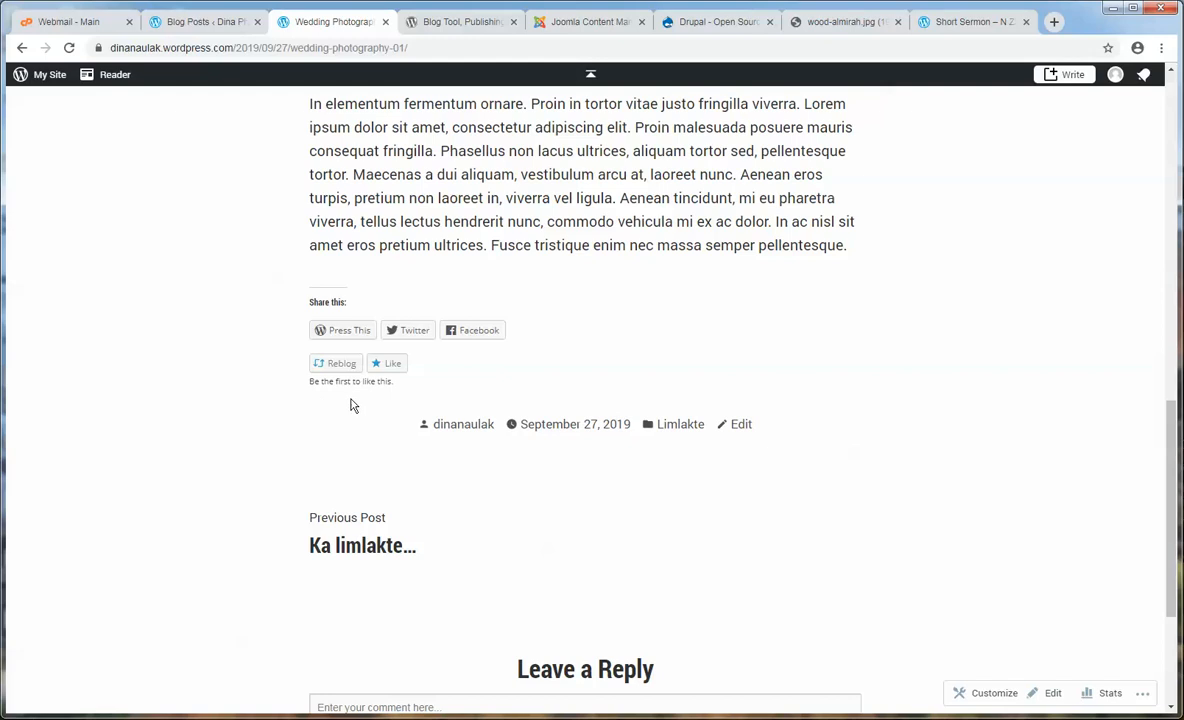
scroll(872, 479, up, 16)
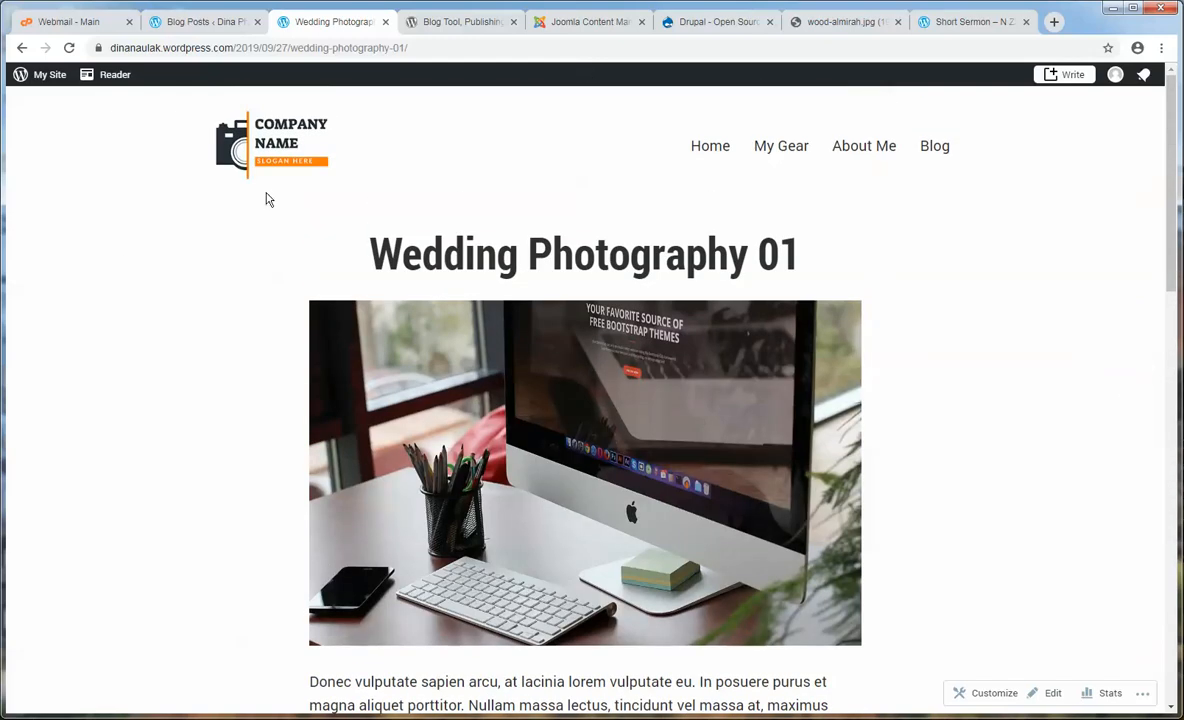
- Return to the site's homepage after a brief visit to the editor tab
click(704, 159)
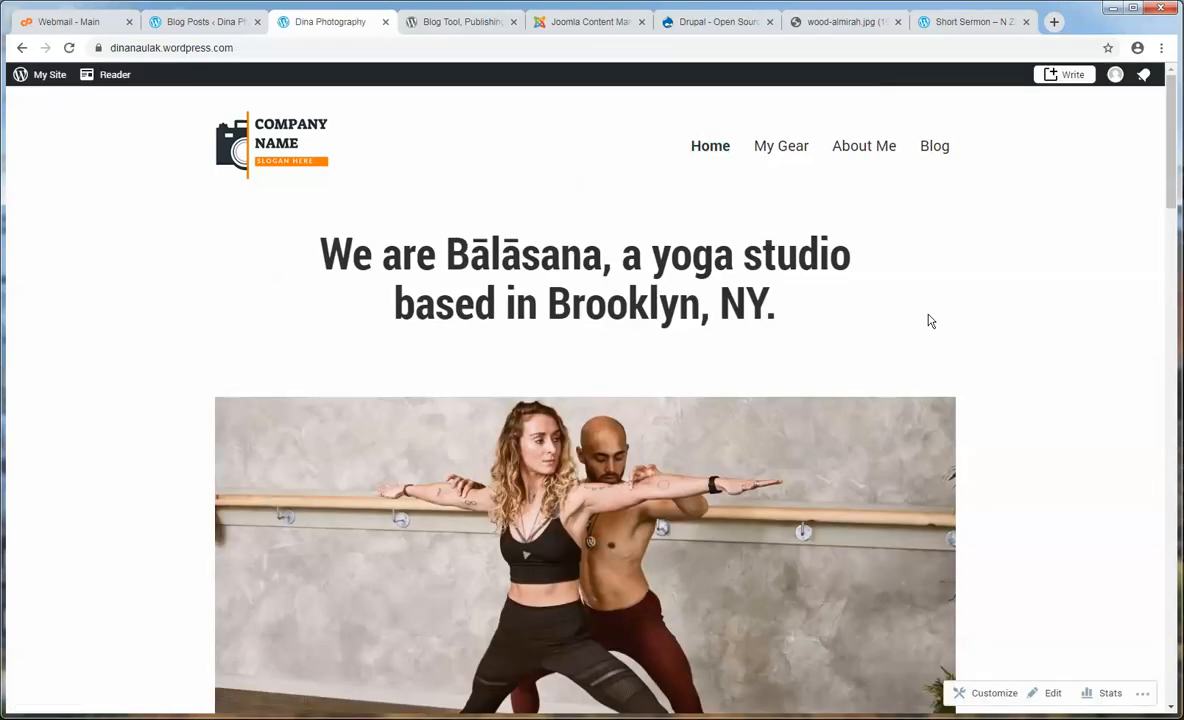
click(203, 21)
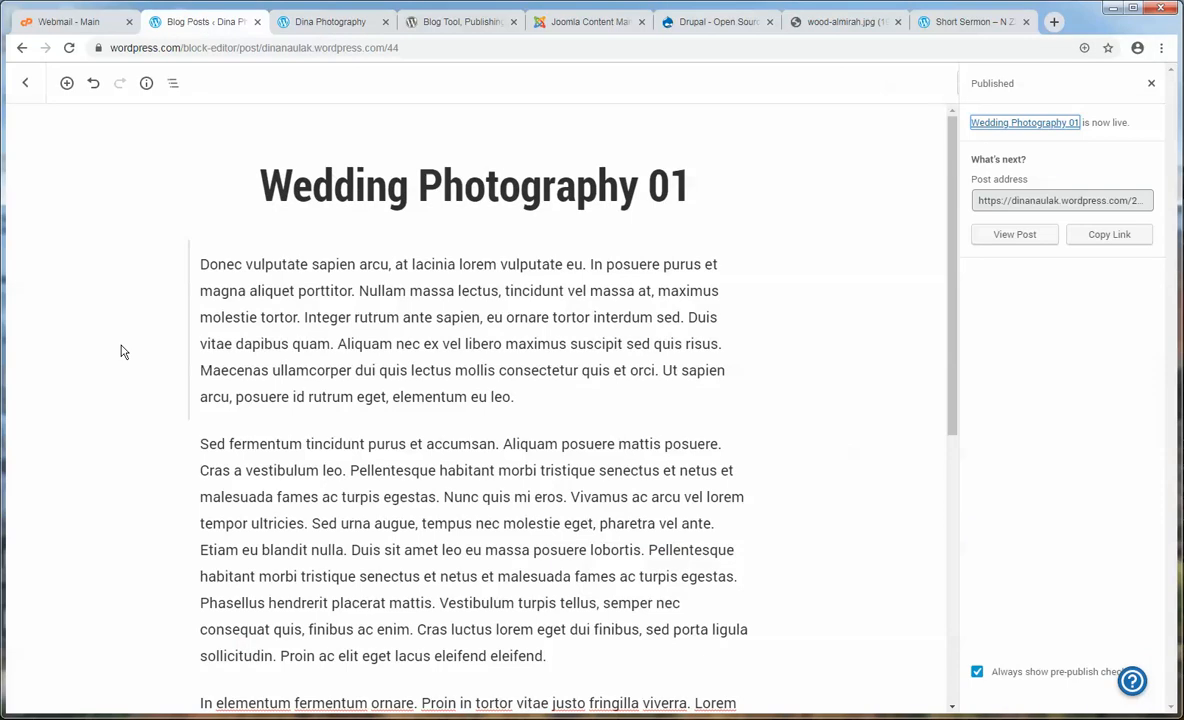
click(25, 88)
click(355, 22)
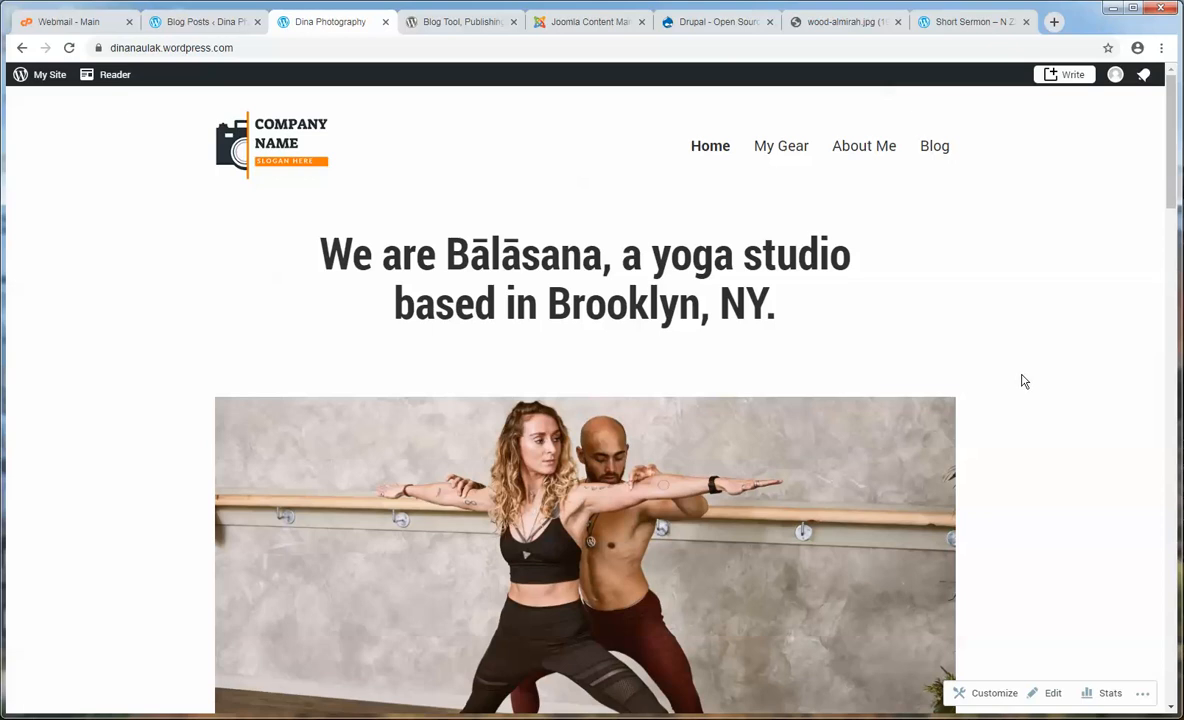
- Scroll the homepage through Our Classes and Our Teachers down to the course pricing
scroll(1023, 380, down, 5)
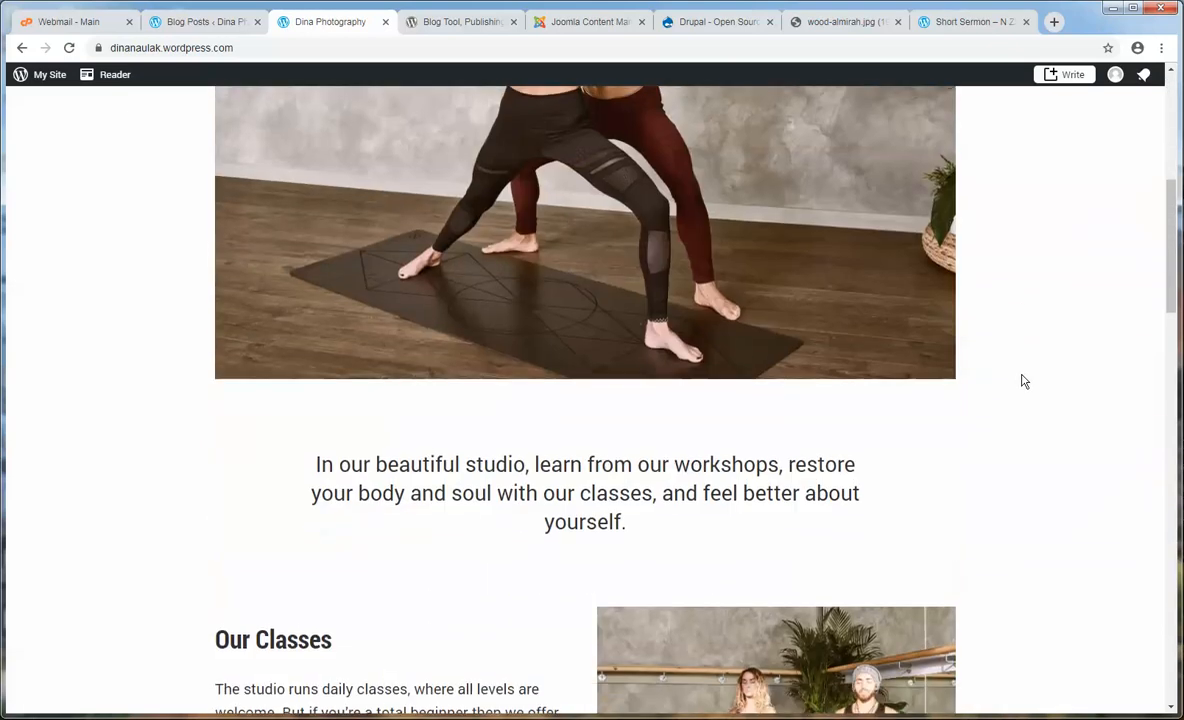
scroll(1023, 380, down, 3)
drag(336, 345, 188, 338)
click(183, 338)
scroll(297, 396, down, 2)
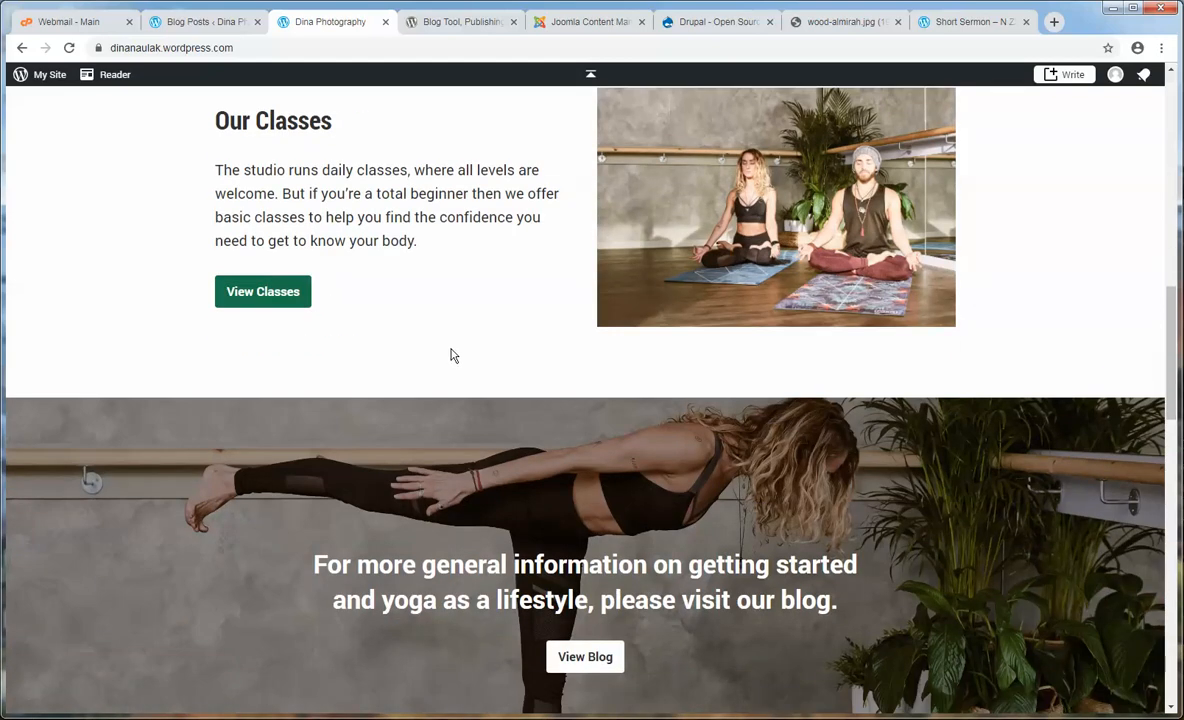
scroll(451, 352, down, 5)
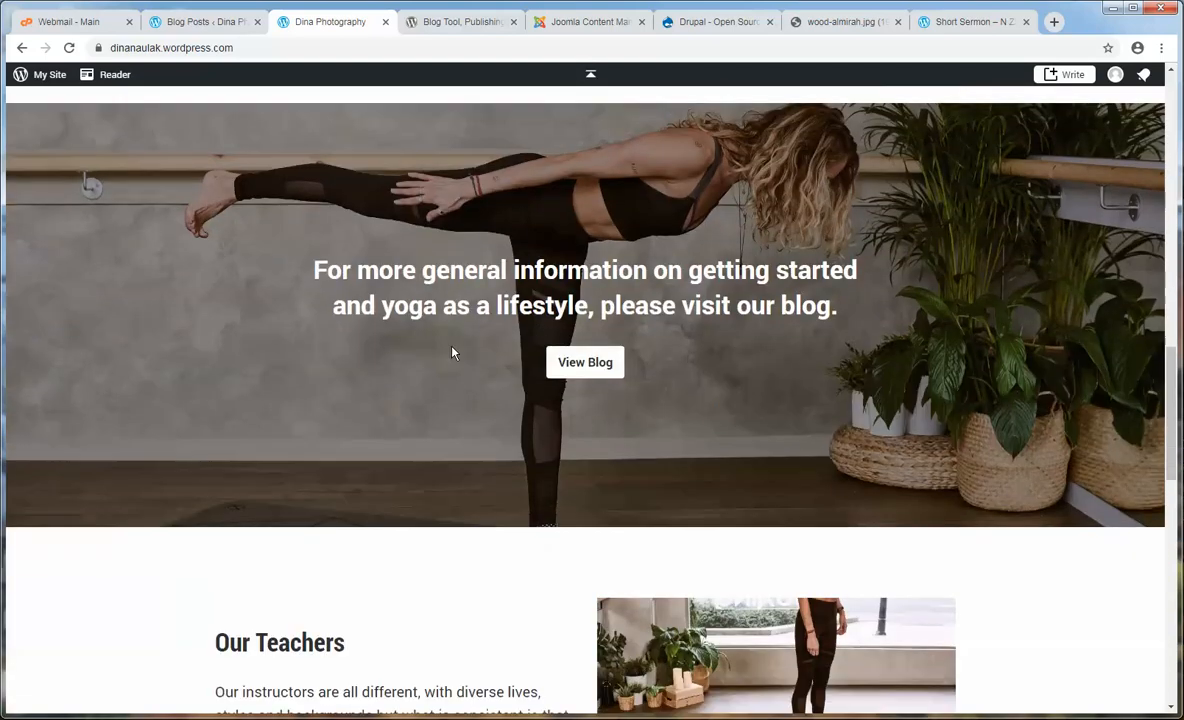
scroll(451, 352, down, 2)
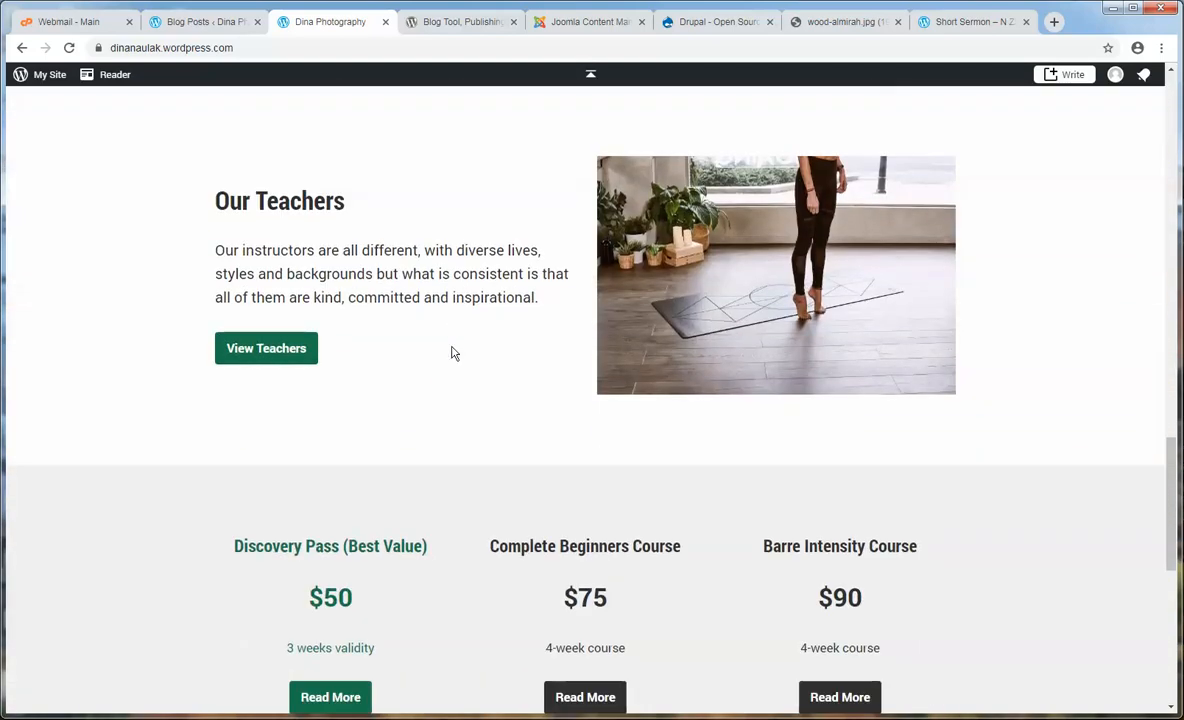
- In Customize > Homepage Settings, choose 'Your latest posts' and publish the change
click(228, 24)
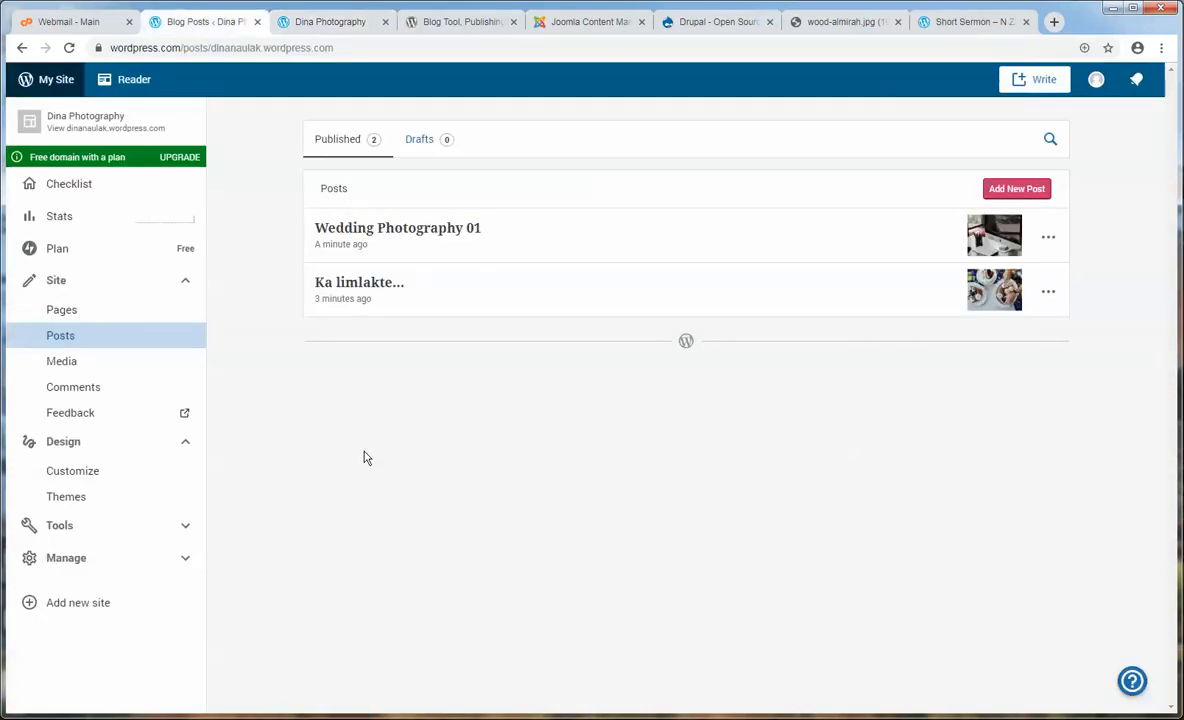
click(100, 480)
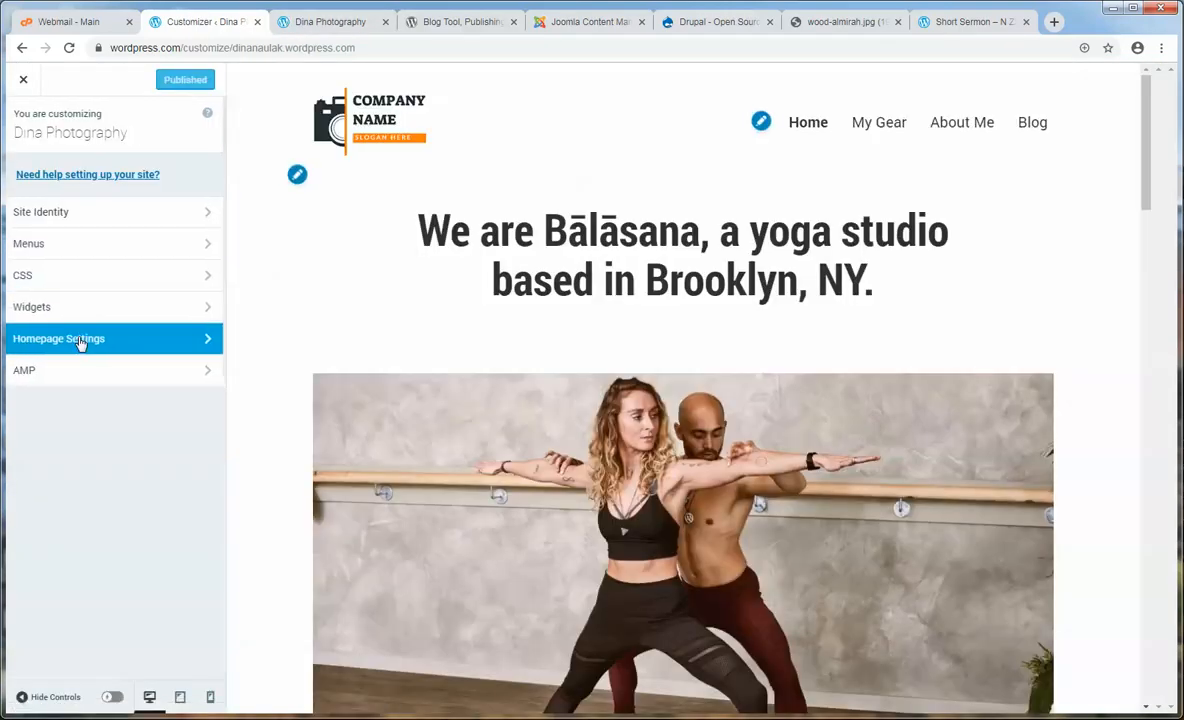
click(79, 340)
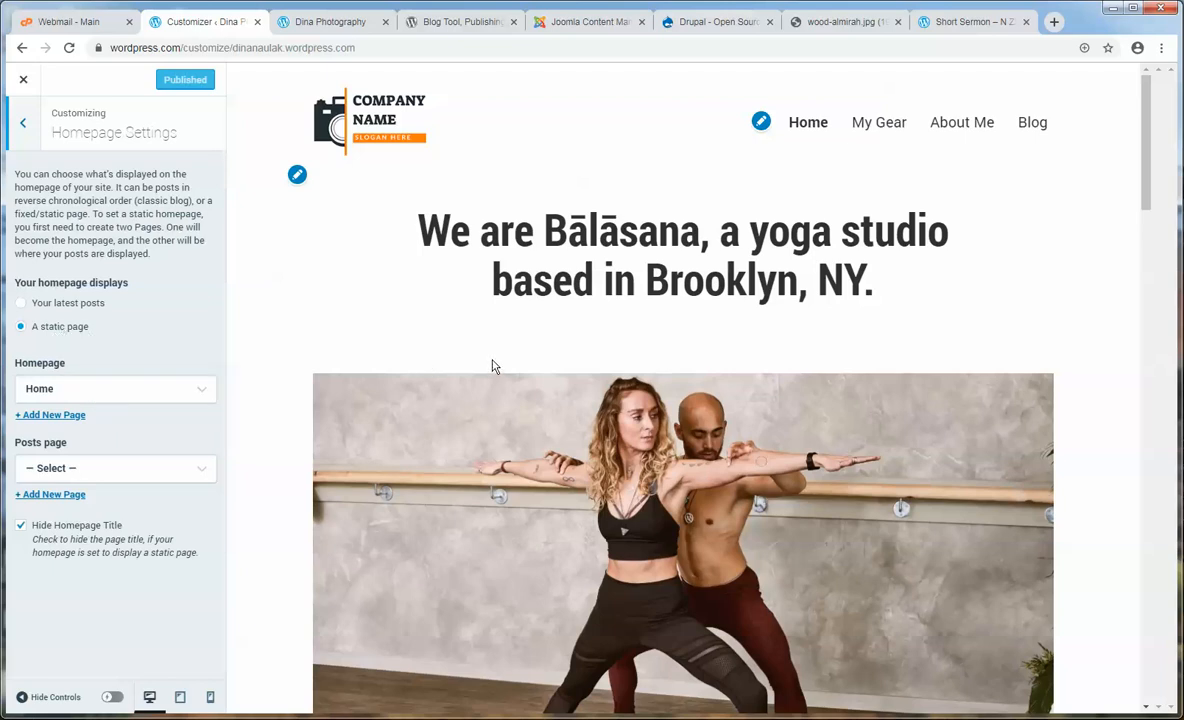
scroll(492, 366, down, 3)
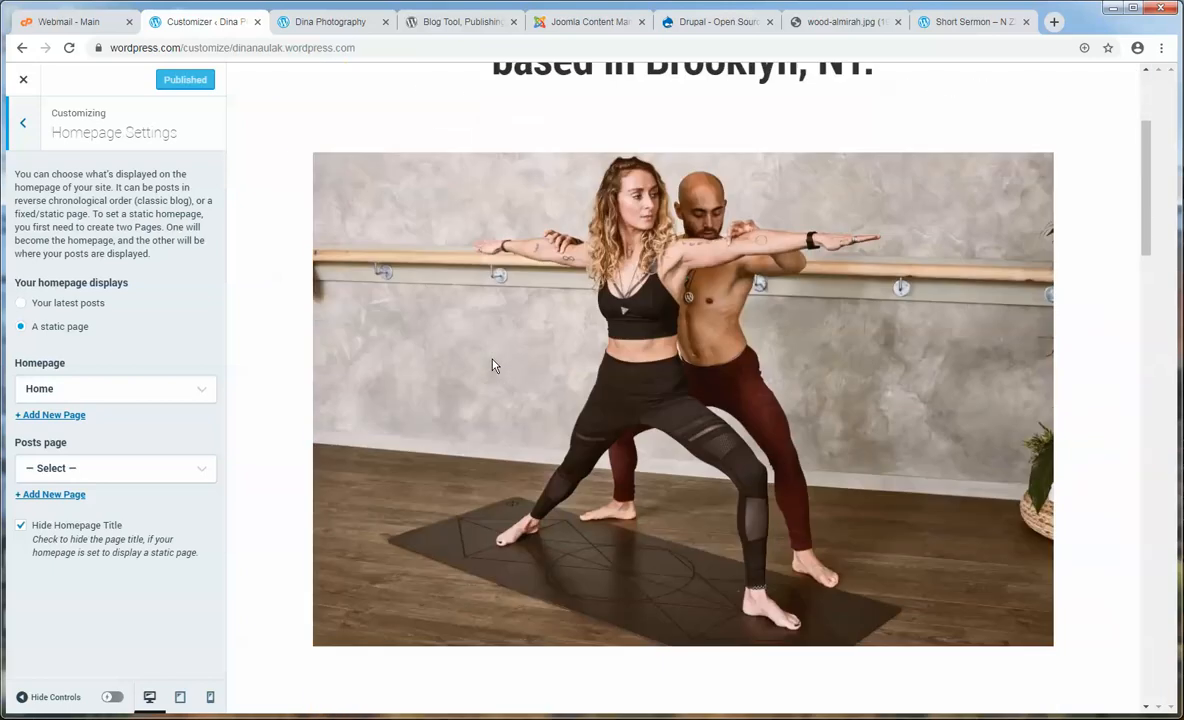
scroll(492, 366, up, 3)
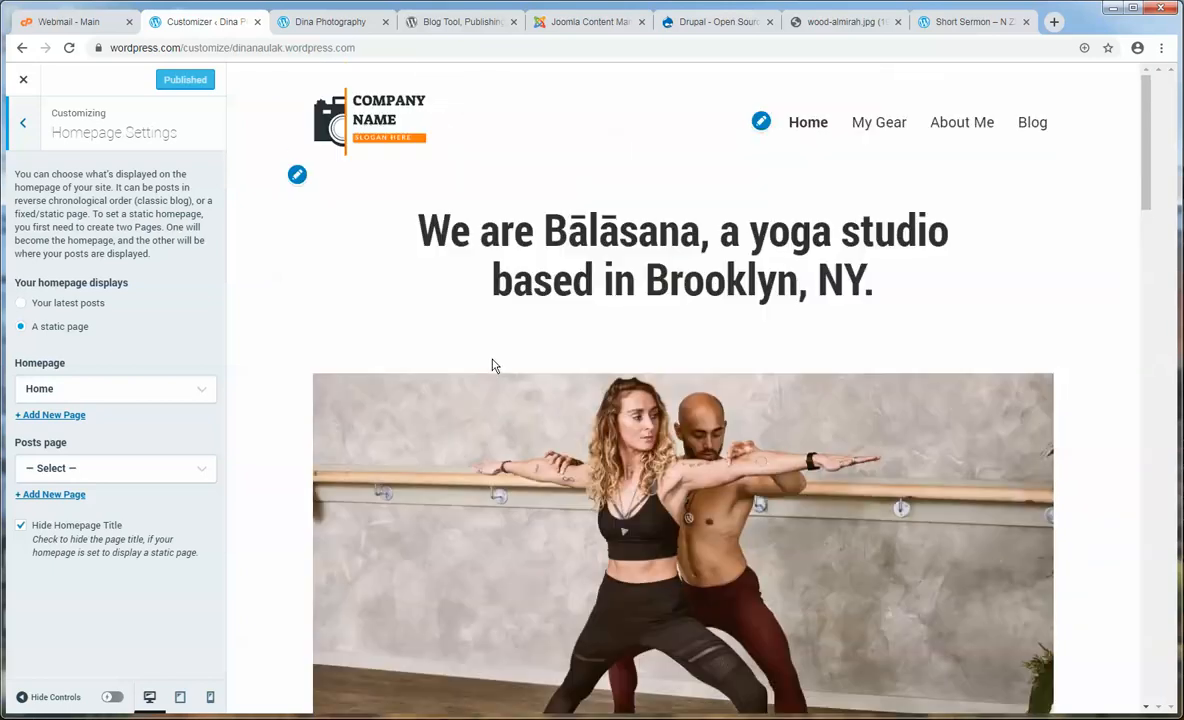
click(23, 306)
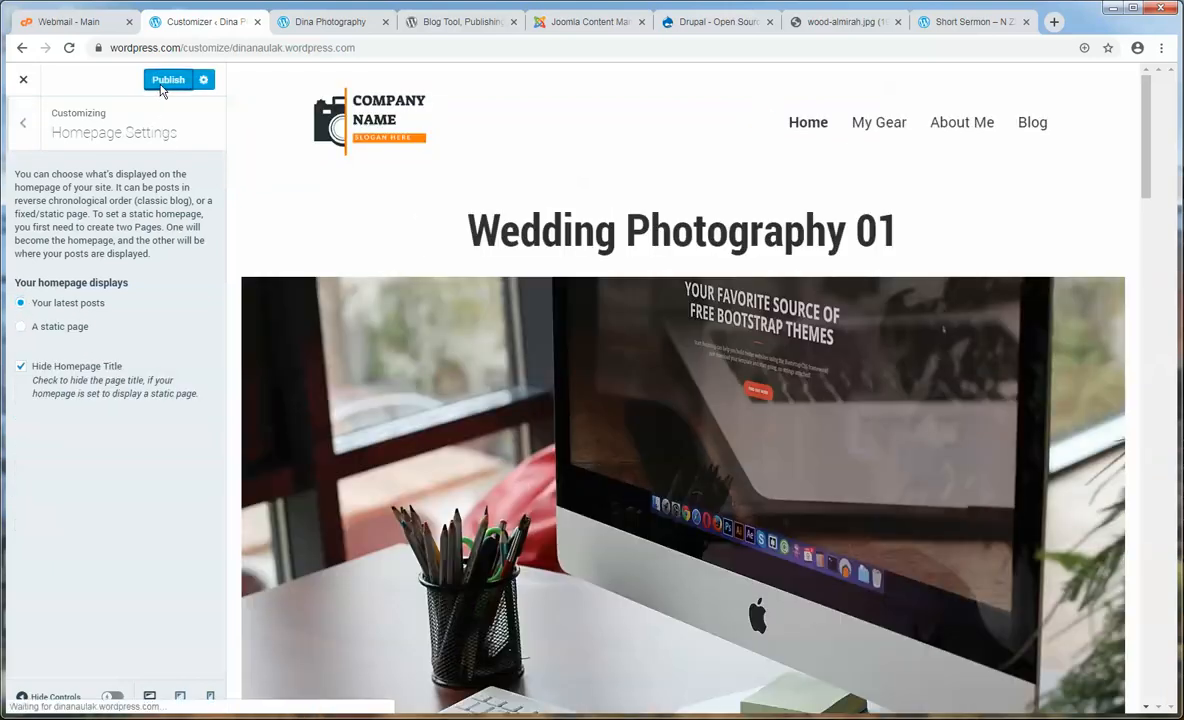
click(163, 80)
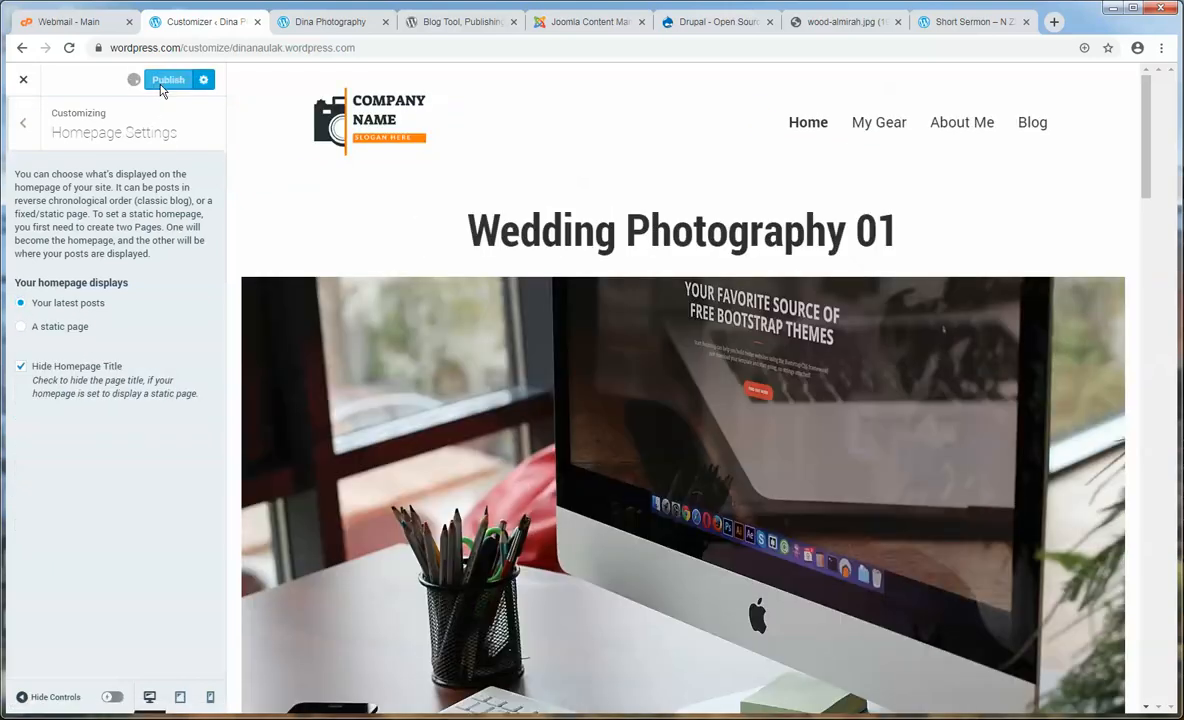
click(311, 22)
scroll(265, 205, up, 10)
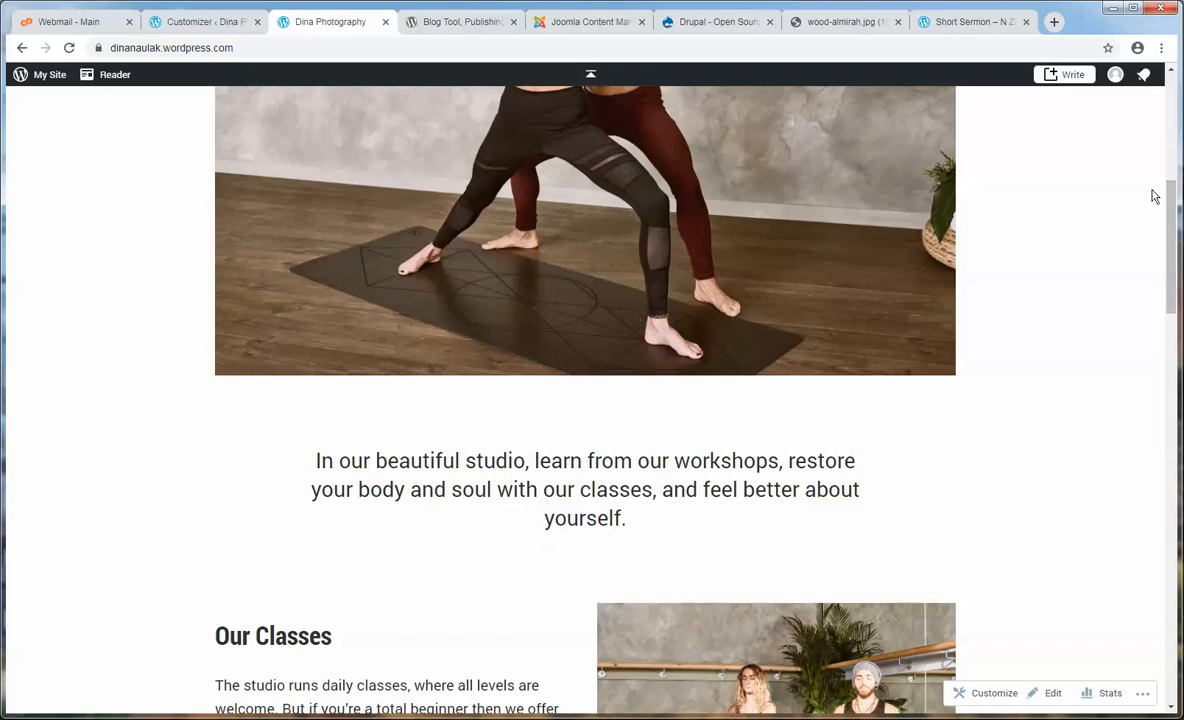
- Reload the live home page and scroll through the latest posts, led by Wedding Photography 01
scroll(1155, 193, up, 8)
click(751, 158)
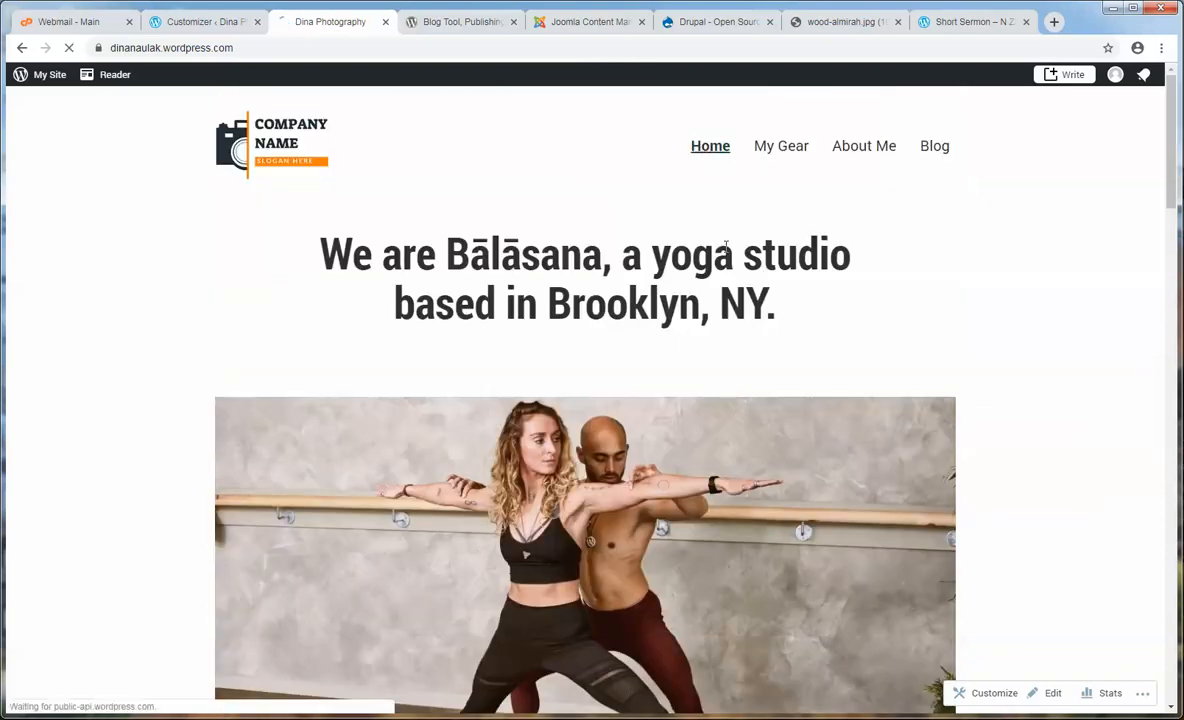
scroll(900, 260, down, 1)
scroll(1015, 352, down, 20)
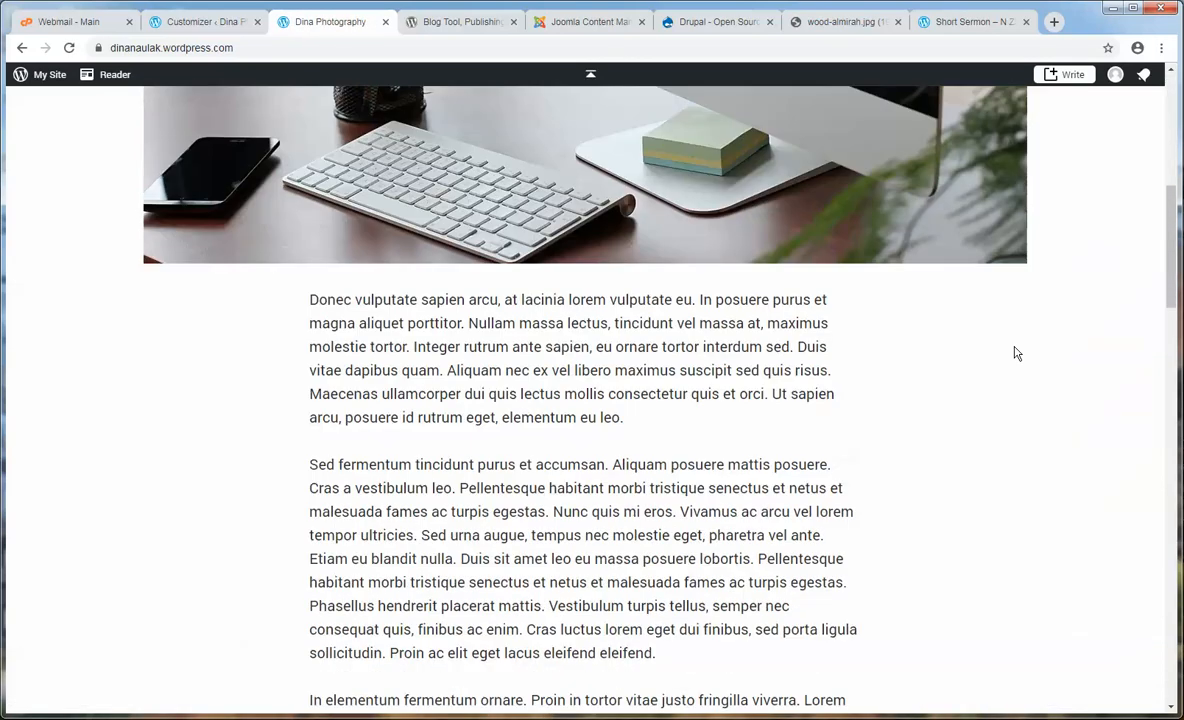
scroll(1015, 352, down, 5)
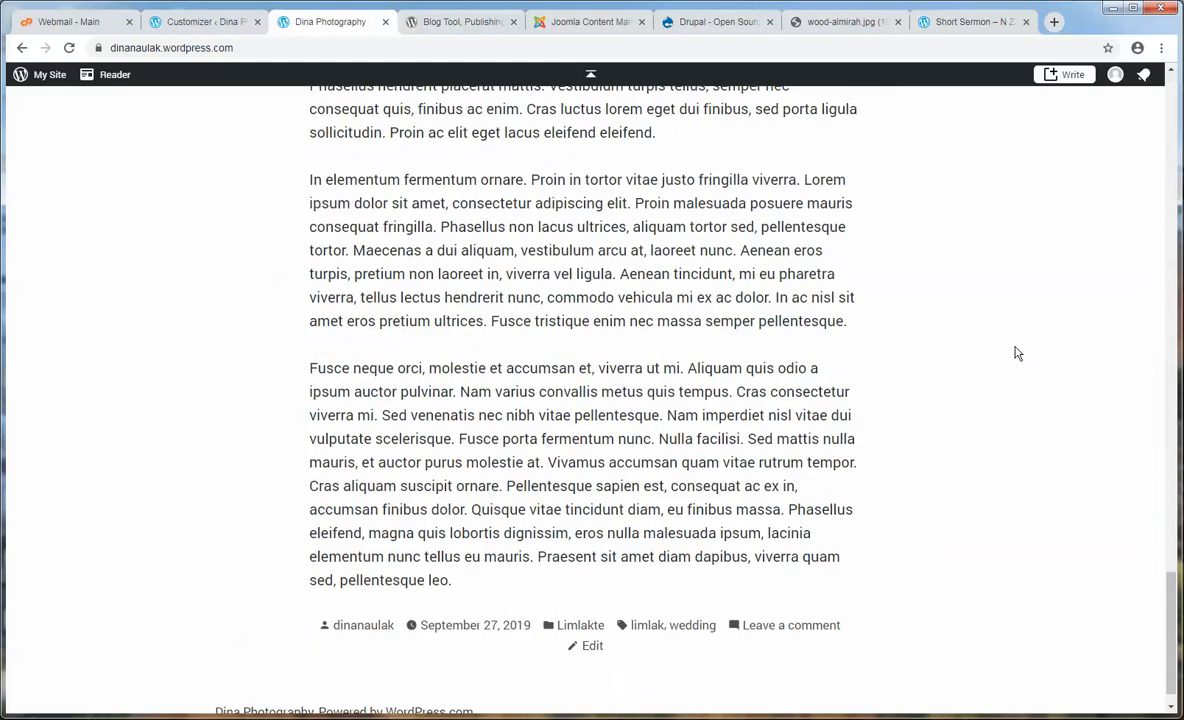
scroll(1015, 352, up, 10)
scroll(1017, 350, up, 15)
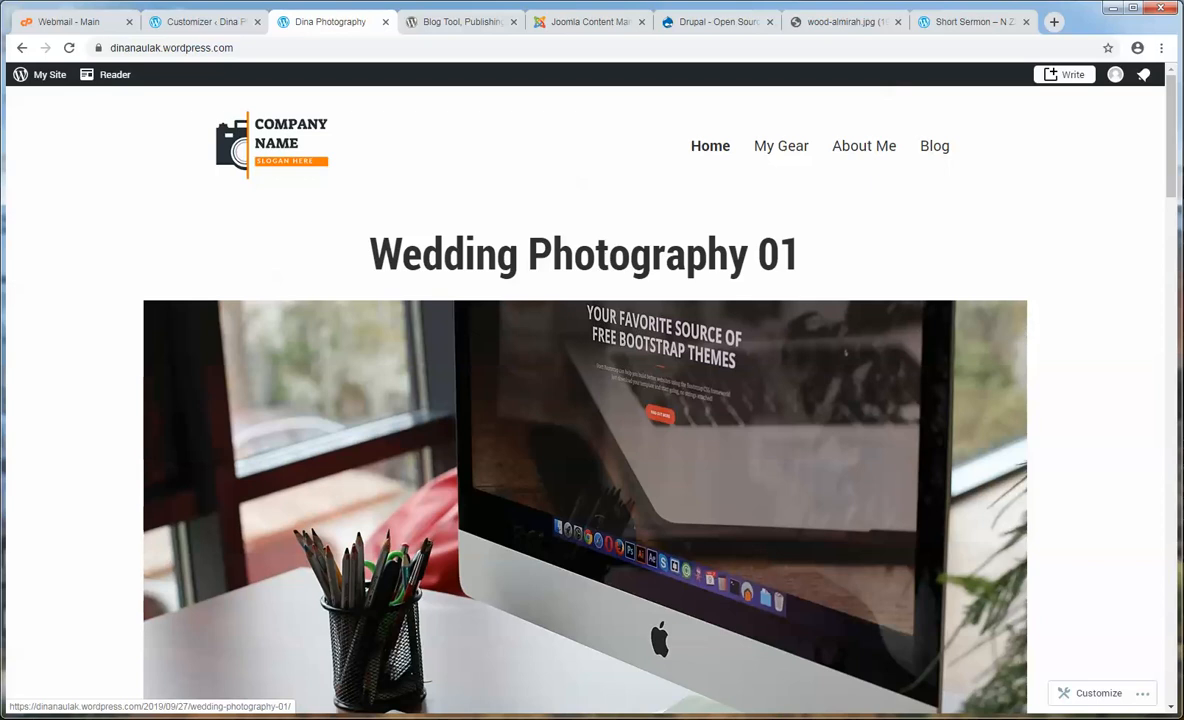
click(205, 21)
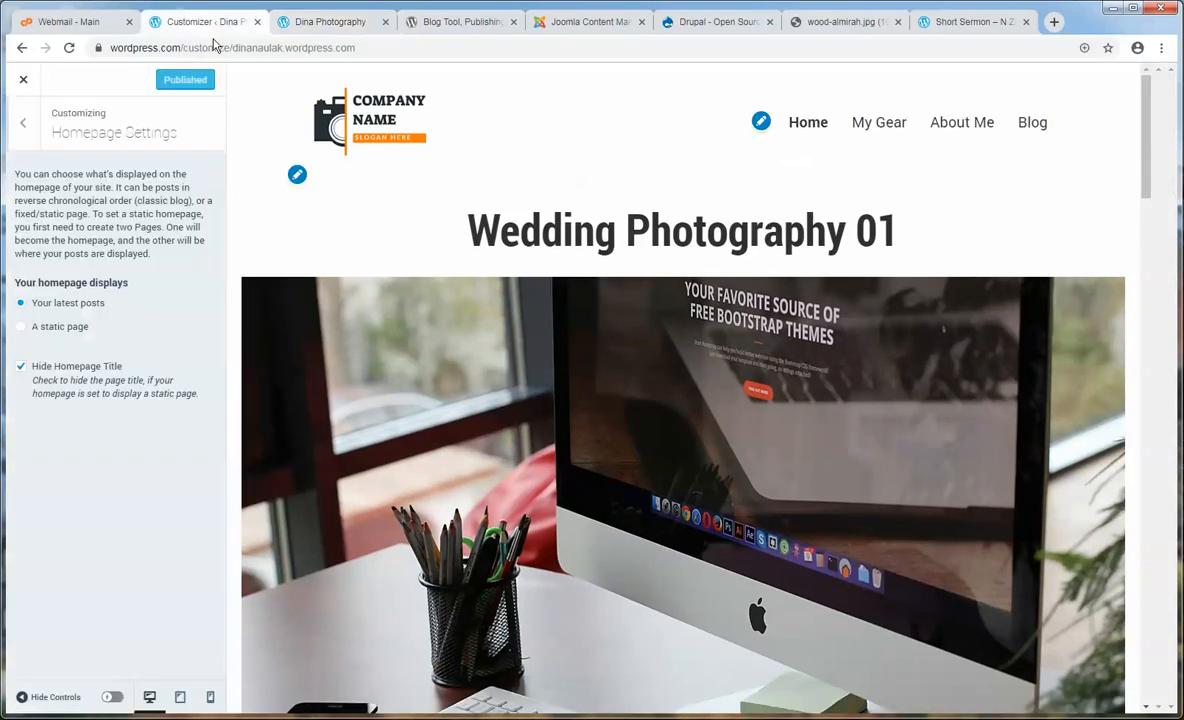
- Switch the homepage to a static page set to About Me and preview the live site
click(53, 330)
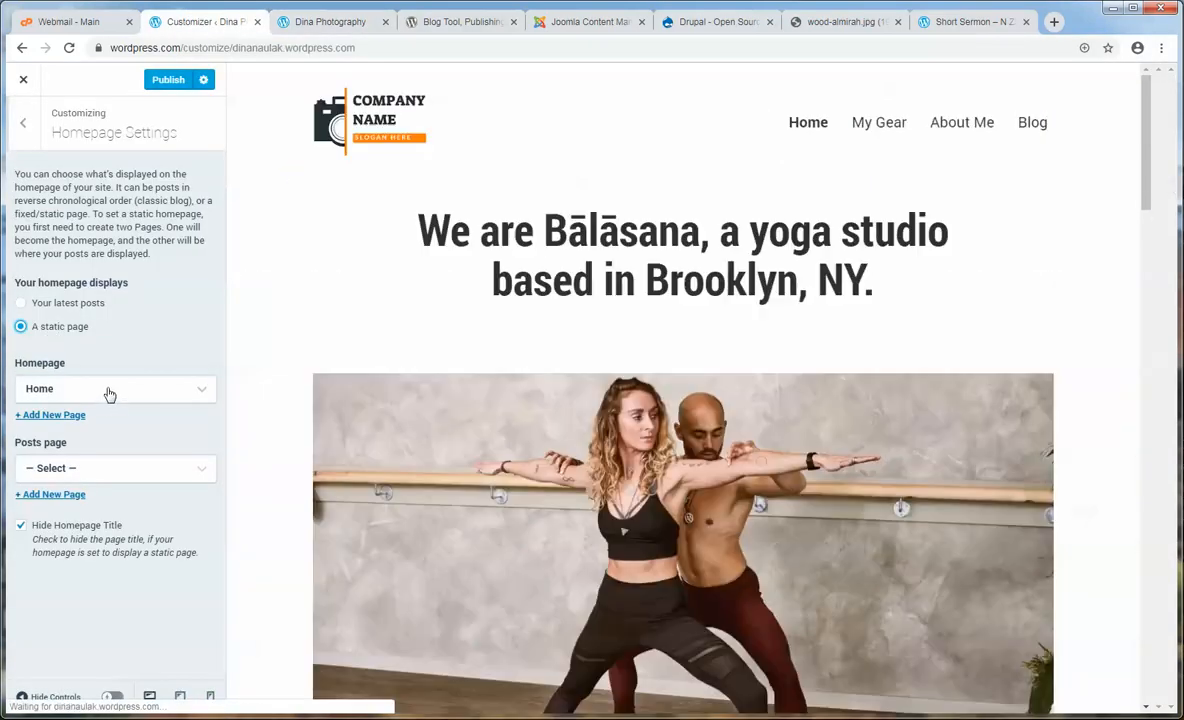
click(108, 392)
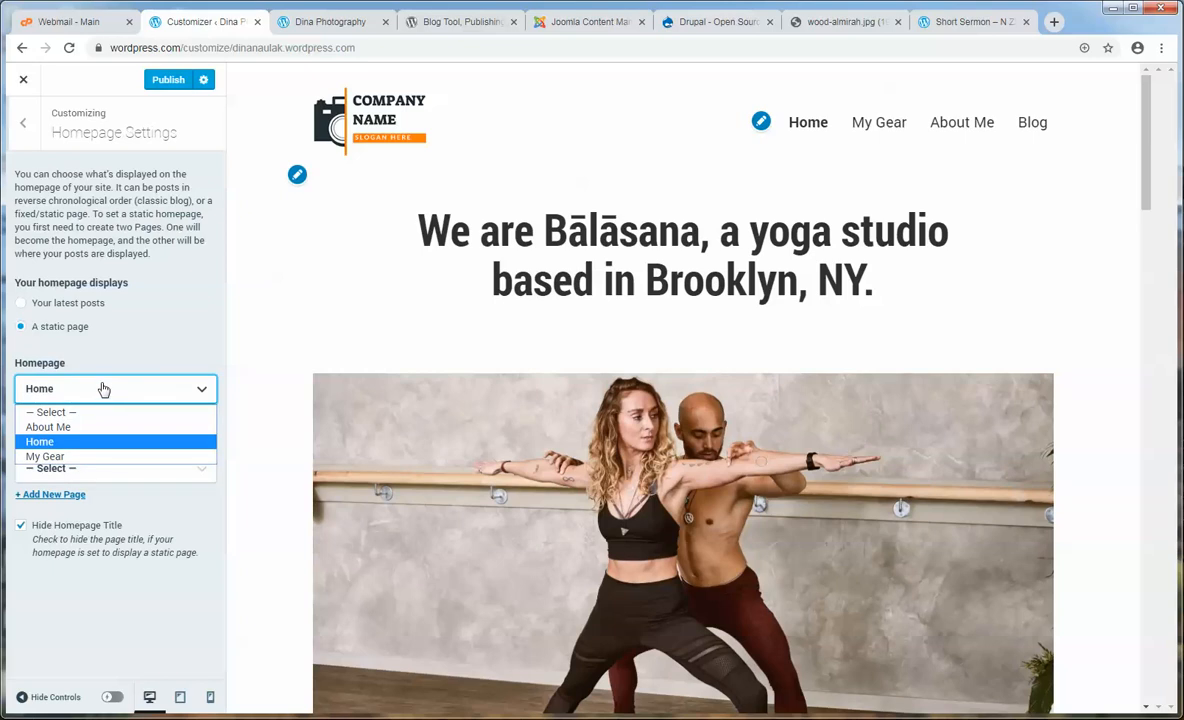
click(56, 427)
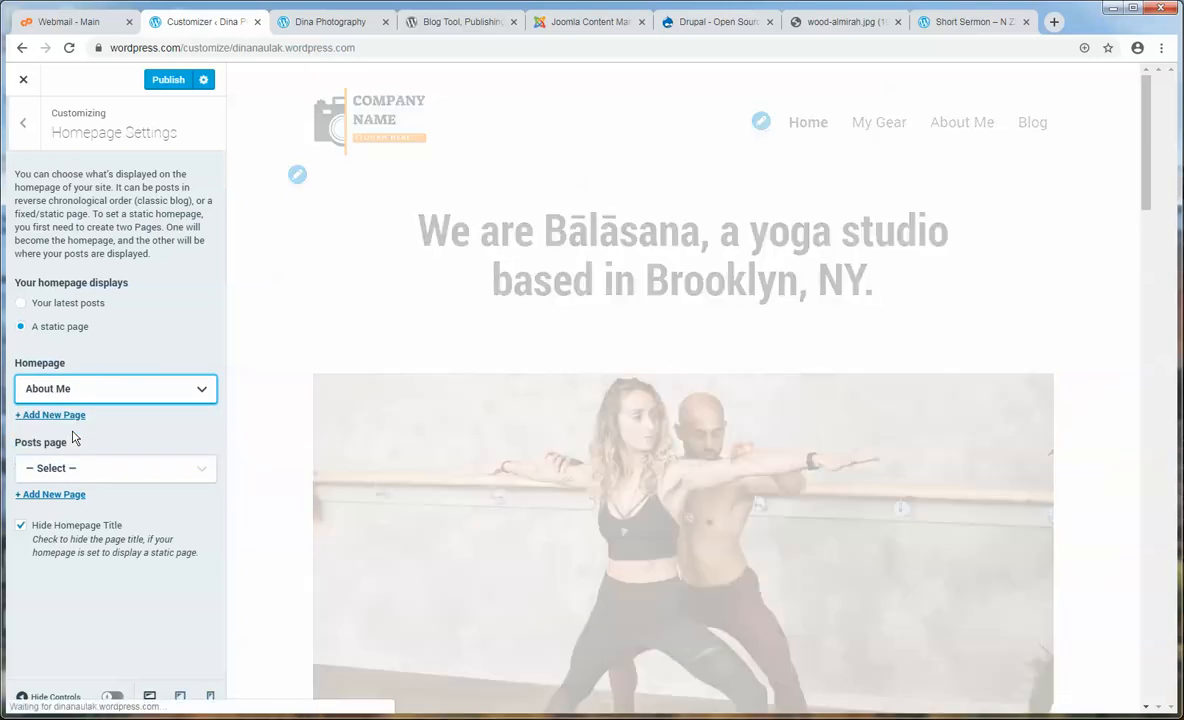
scroll(530, 420, down, 6)
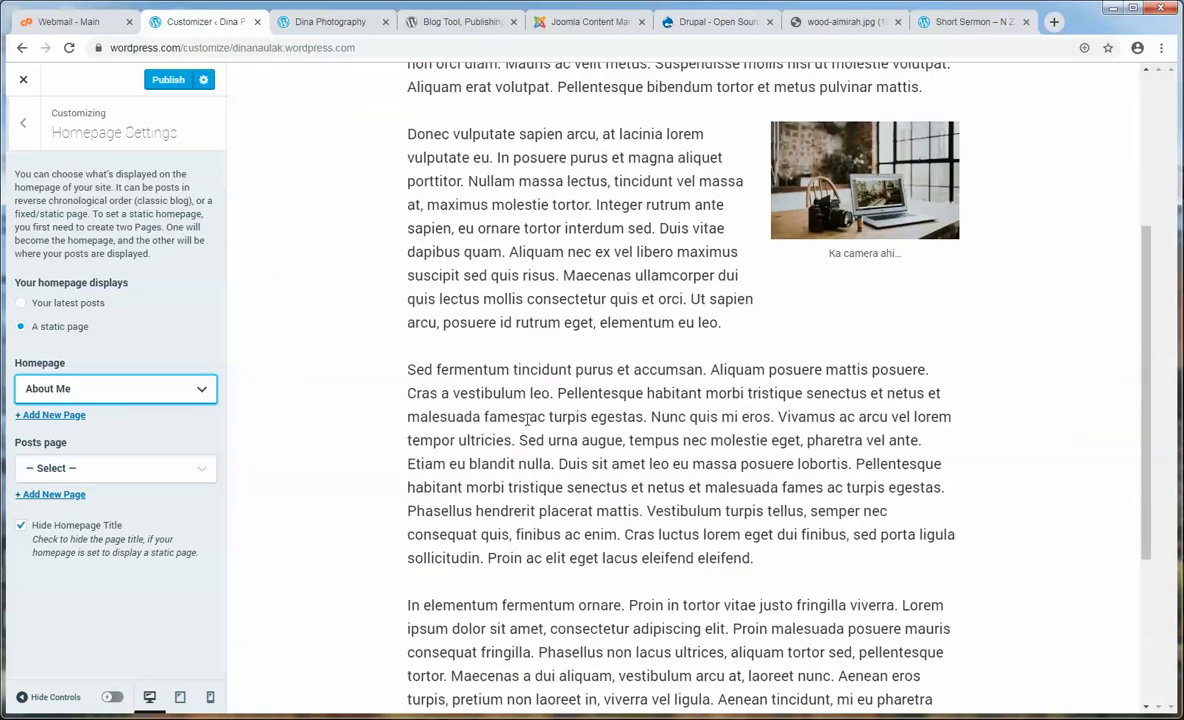
scroll(530, 420, up, 5)
scroll(530, 418, up, 2)
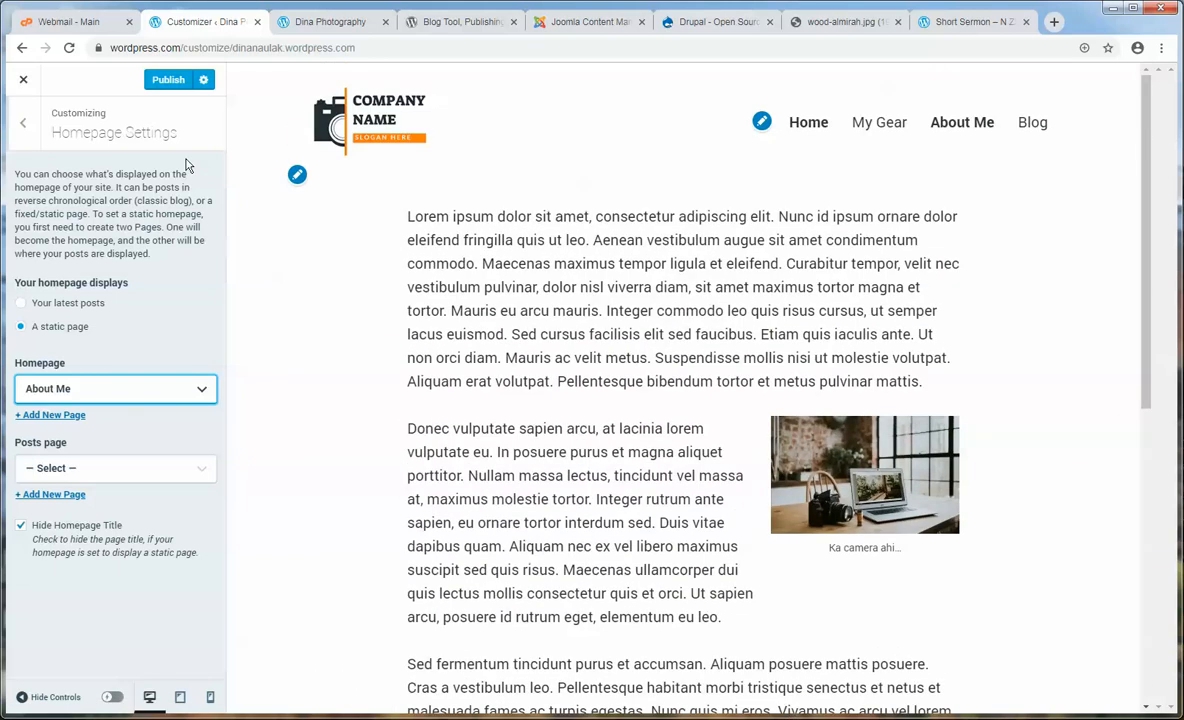
click(297, 22)
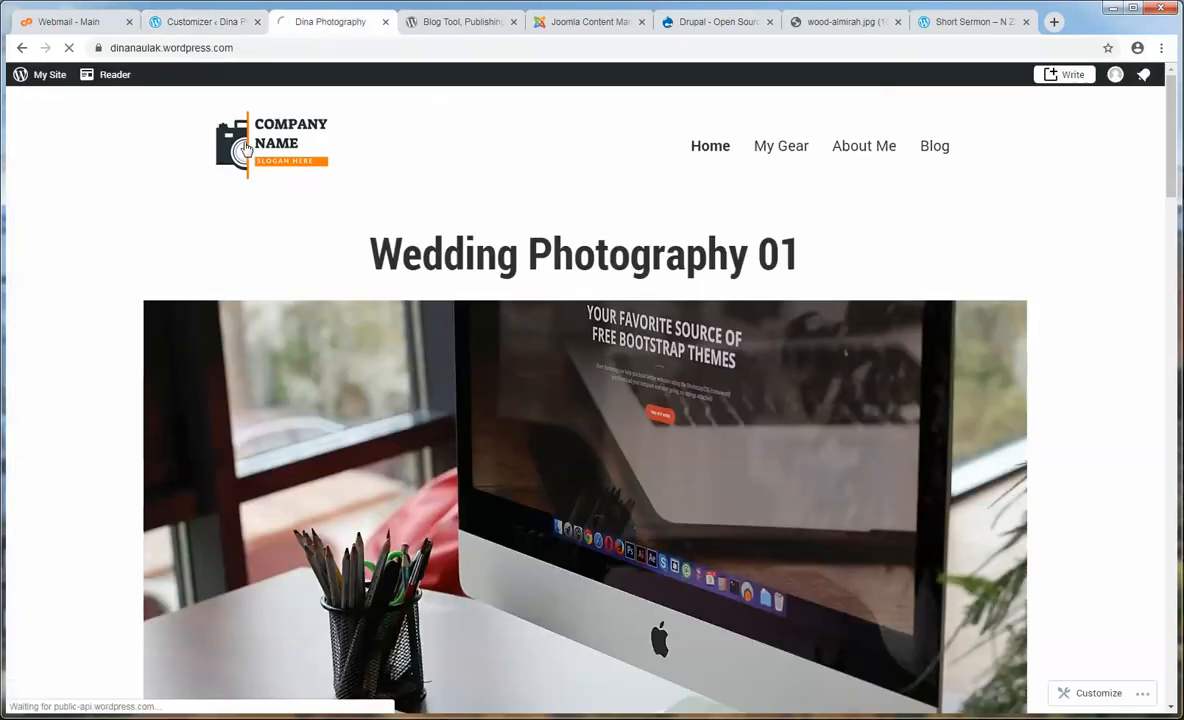
scroll(370, 328, down, 5)
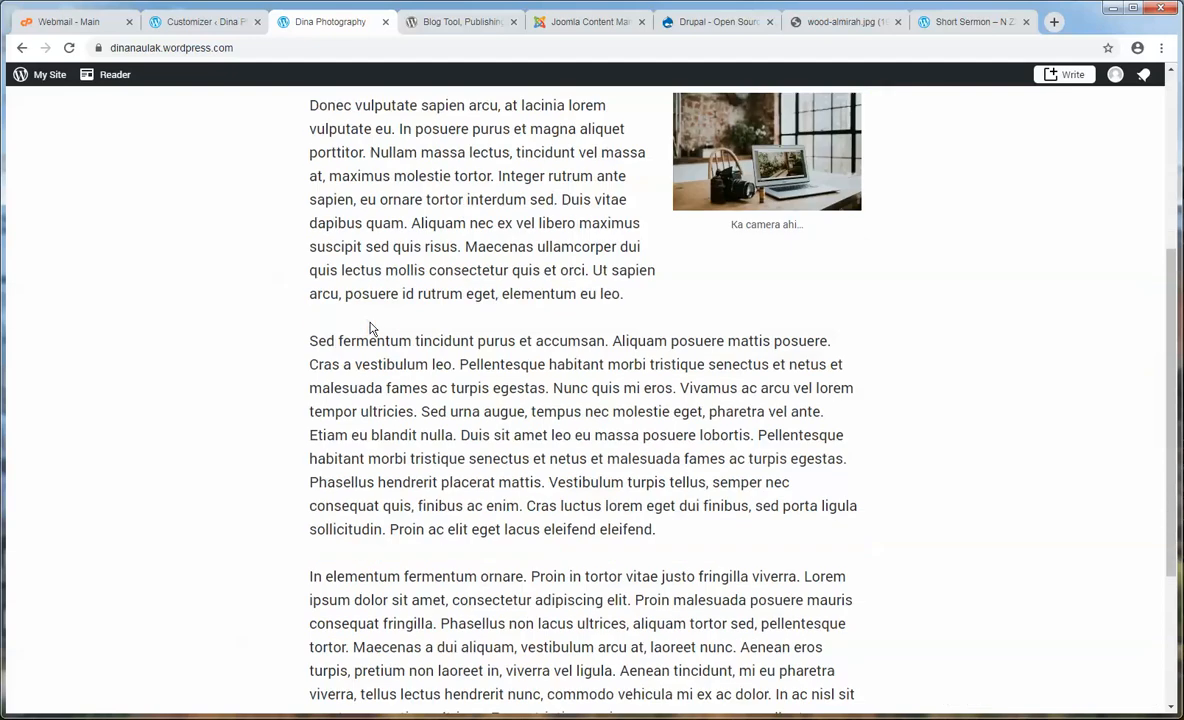
scroll(372, 330, down, 3)
scroll(375, 320, up, 6)
- Choose Home as the static homepage, publish it, and close the Customizer
click(200, 21)
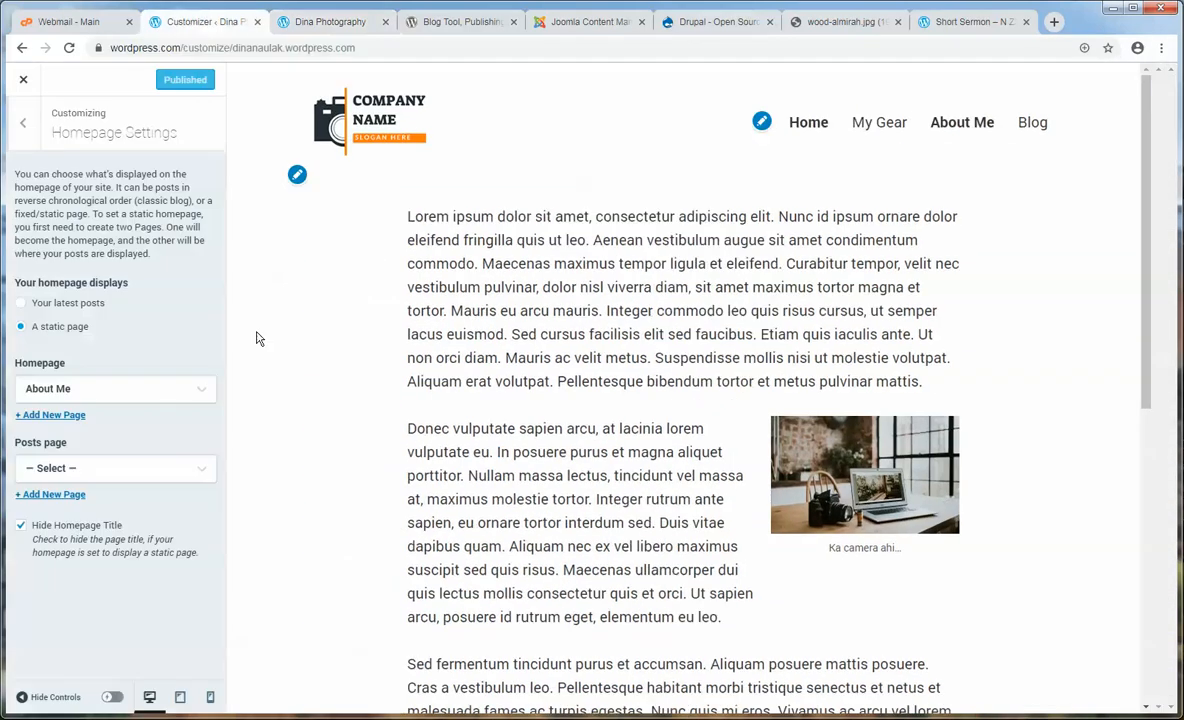
click(121, 390)
click(58, 439)
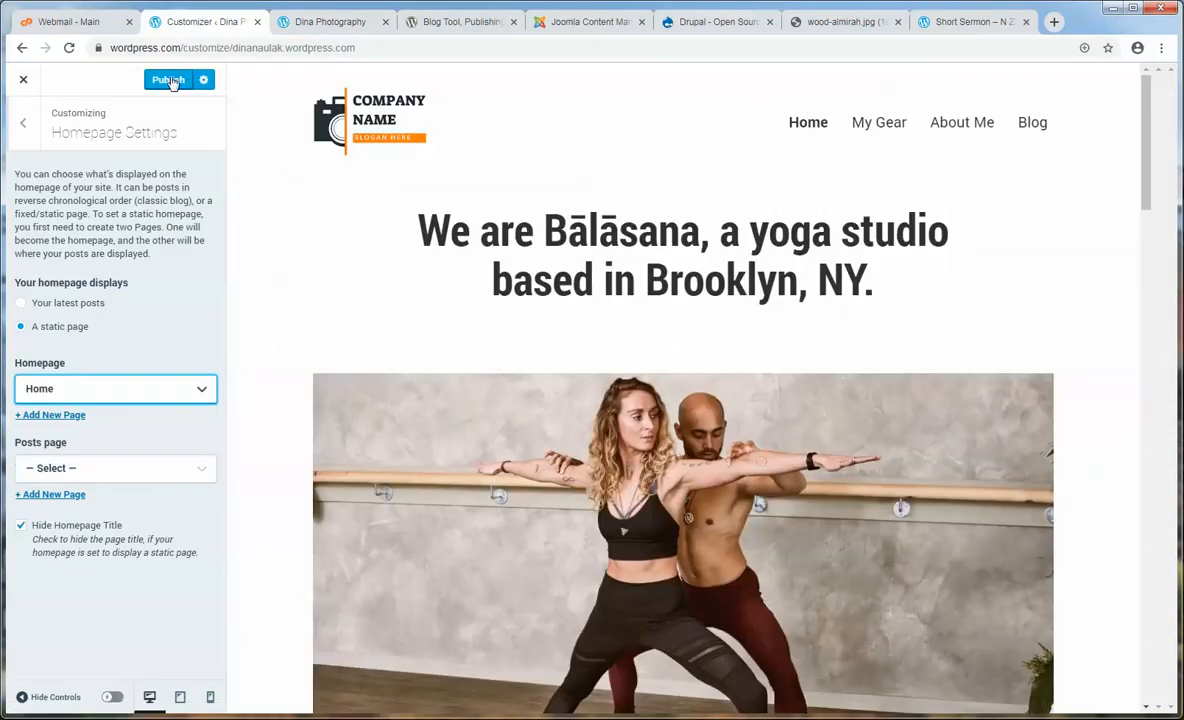
click(168, 79)
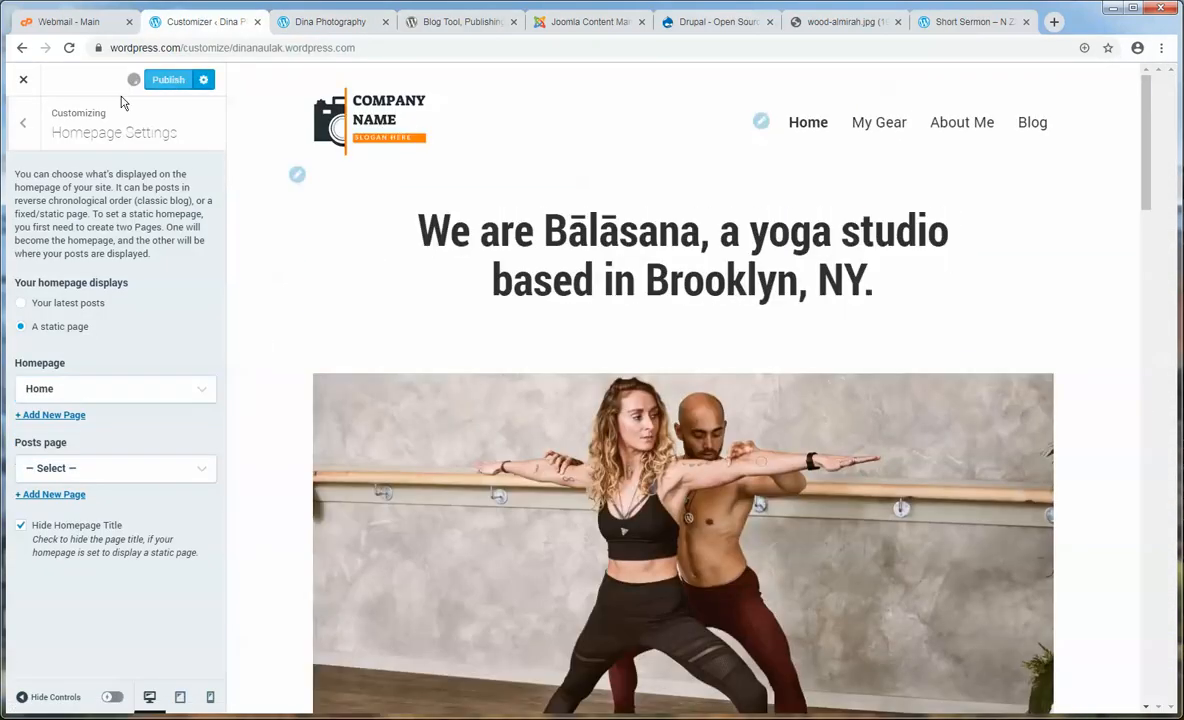
click(22, 85)
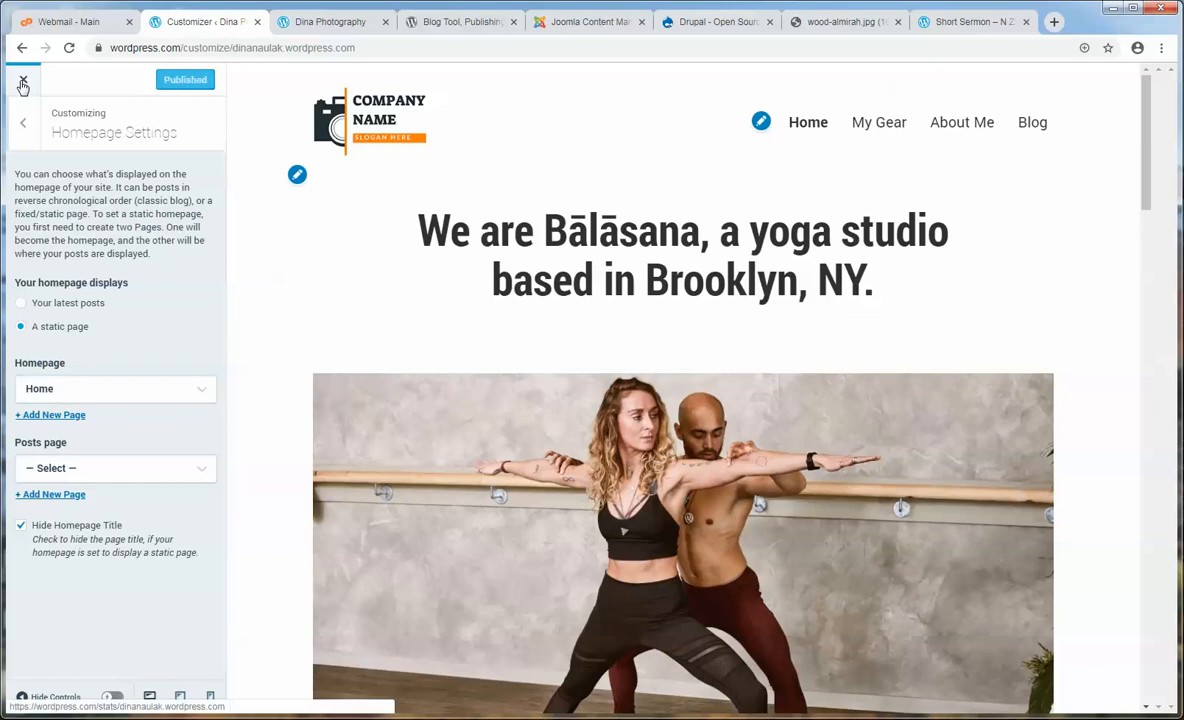
click(330, 21)
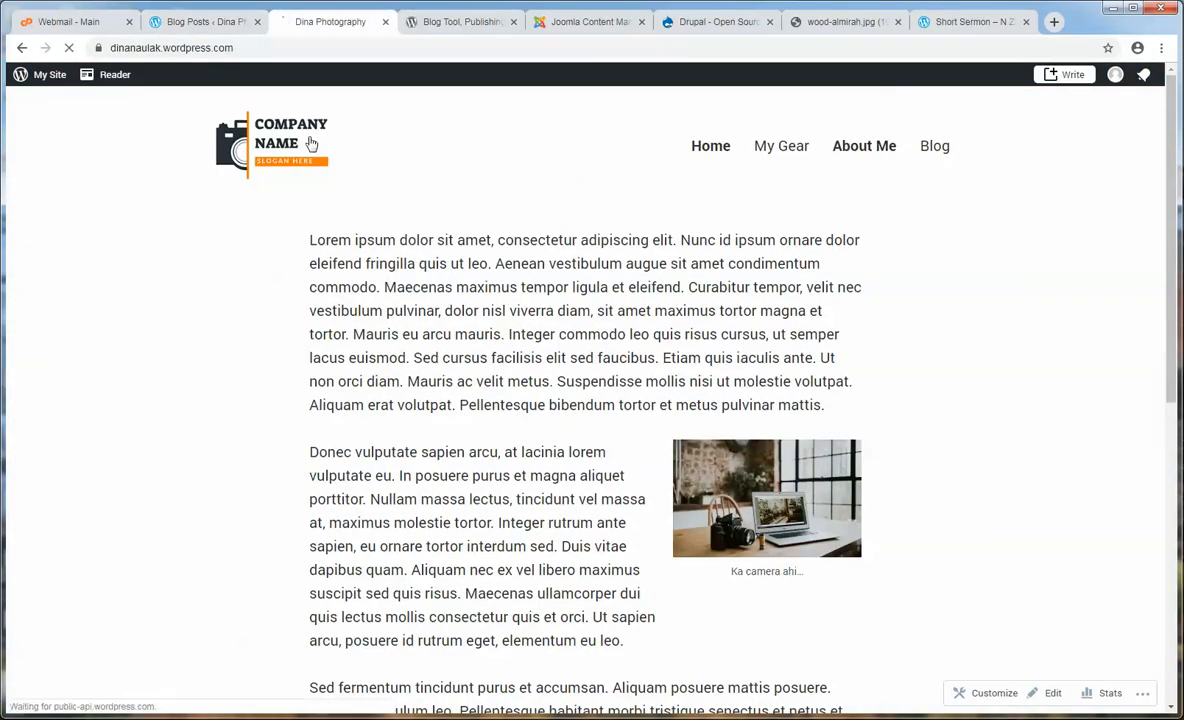
- Reload the live front page, look at Home in the Pages list, then start a new page
click(314, 148)
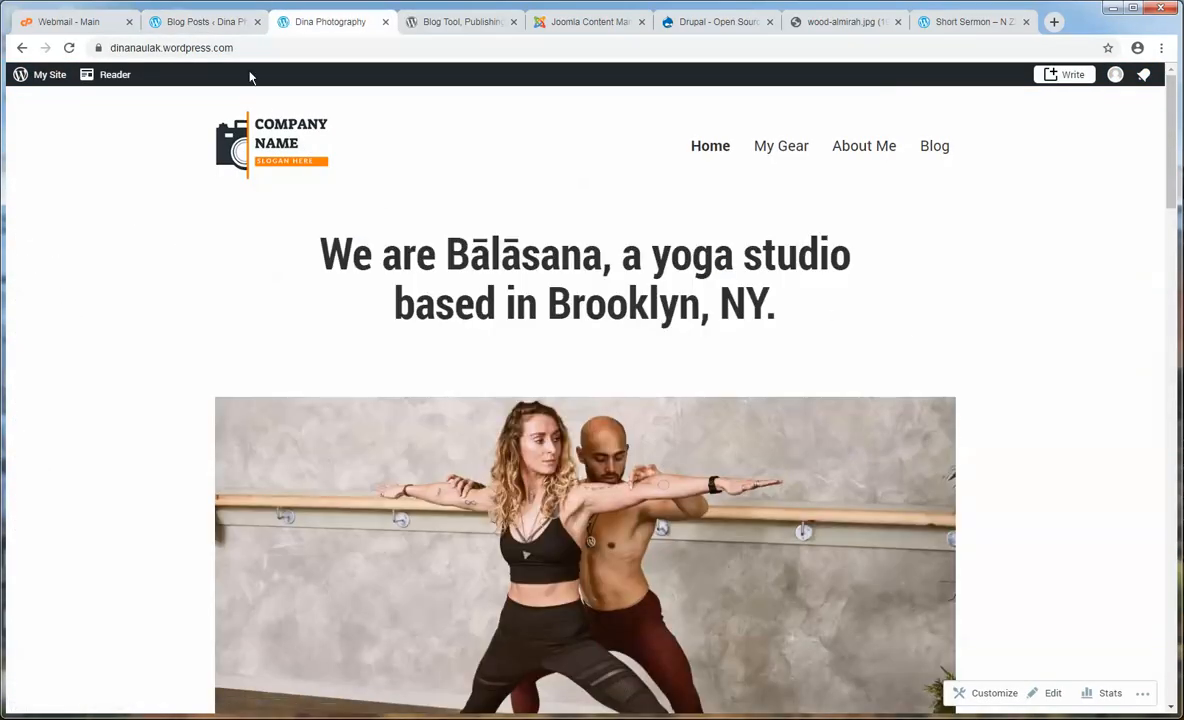
click(207, 22)
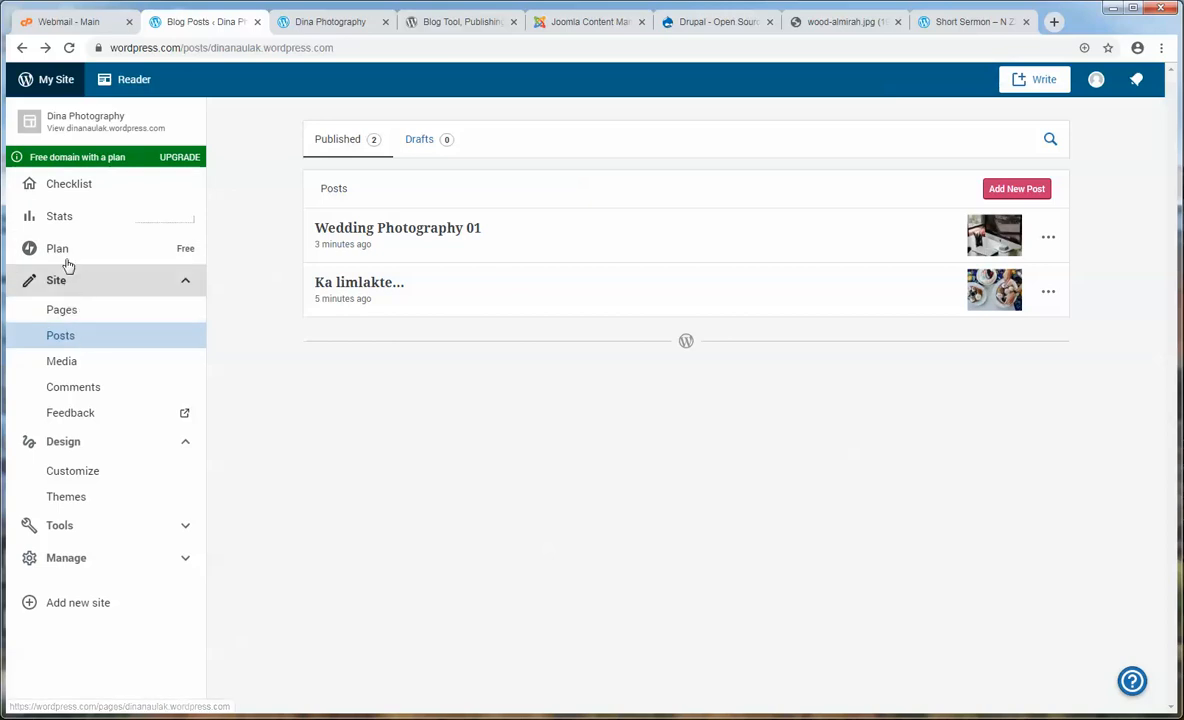
click(76, 313)
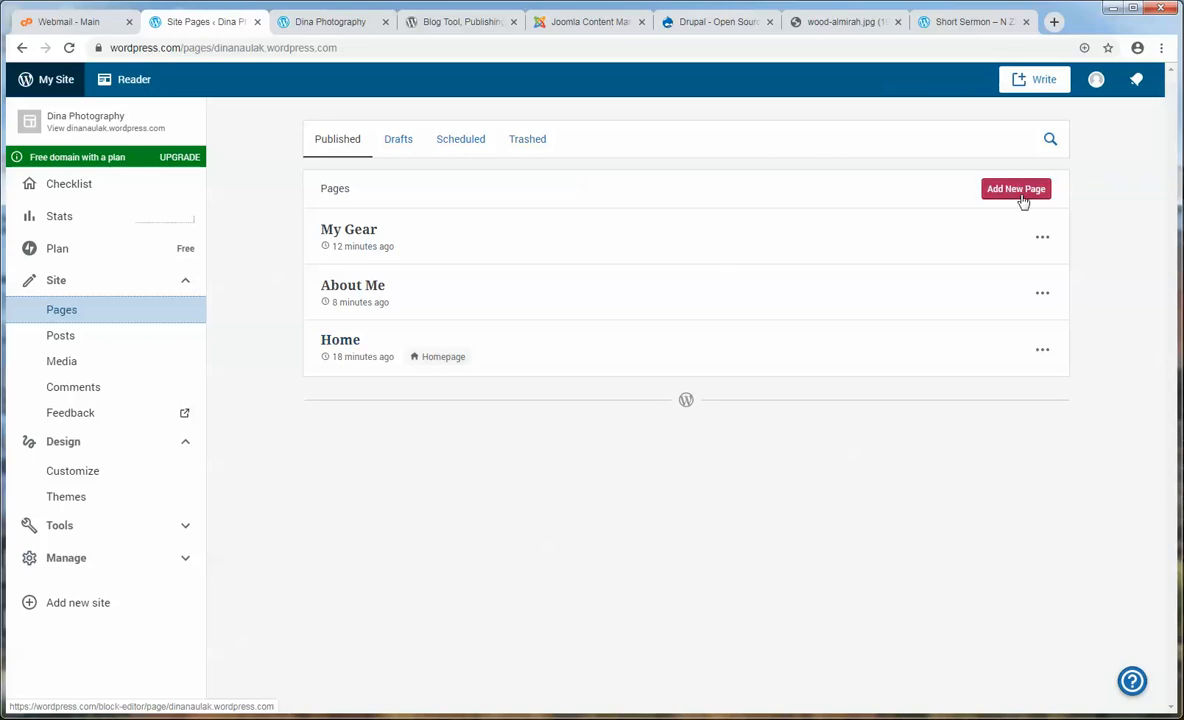
click(330, 342)
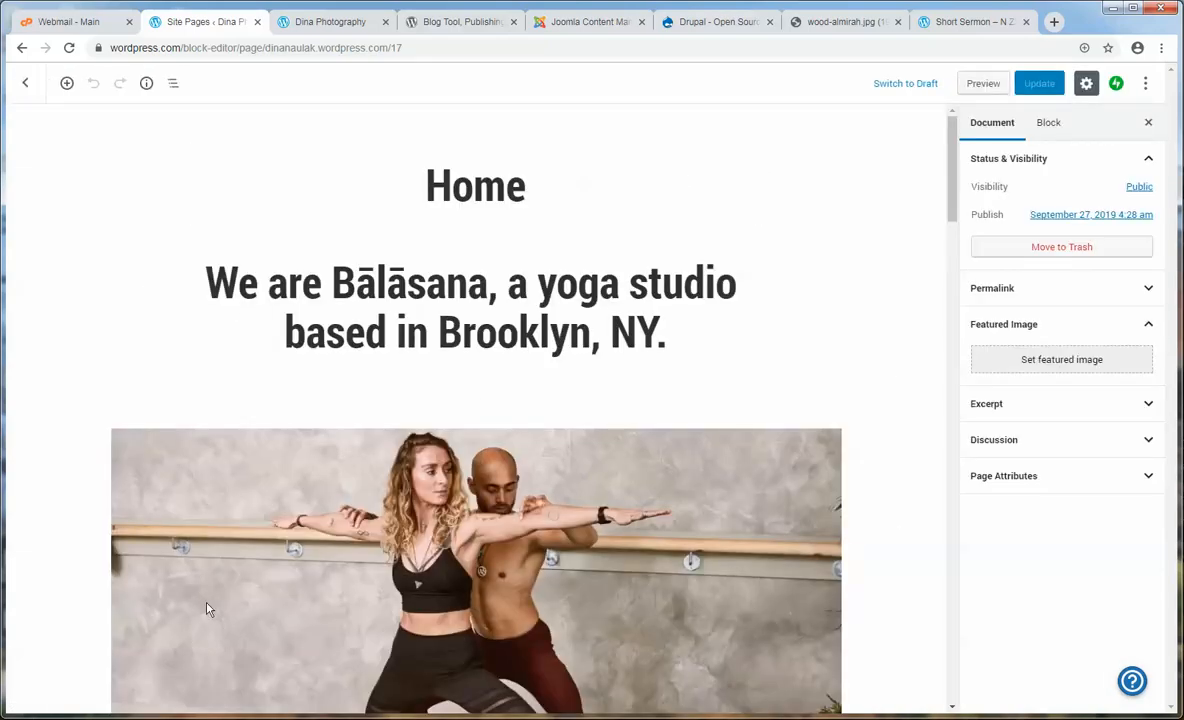
click(22, 86)
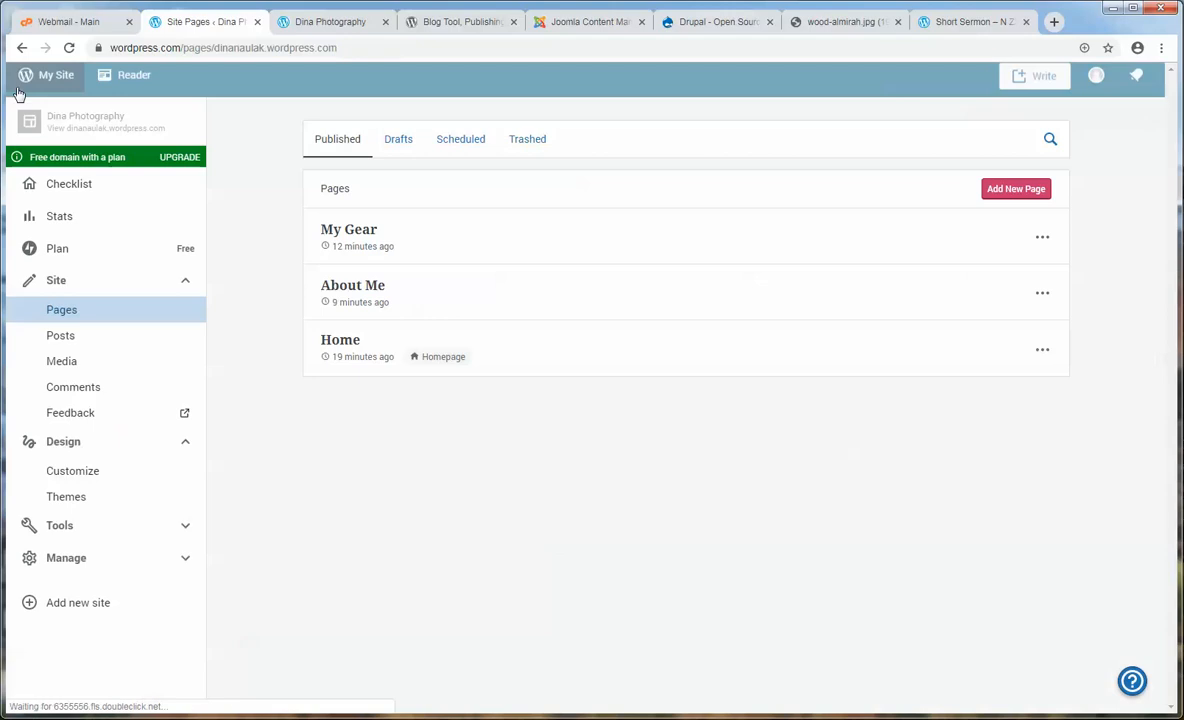
click(1009, 197)
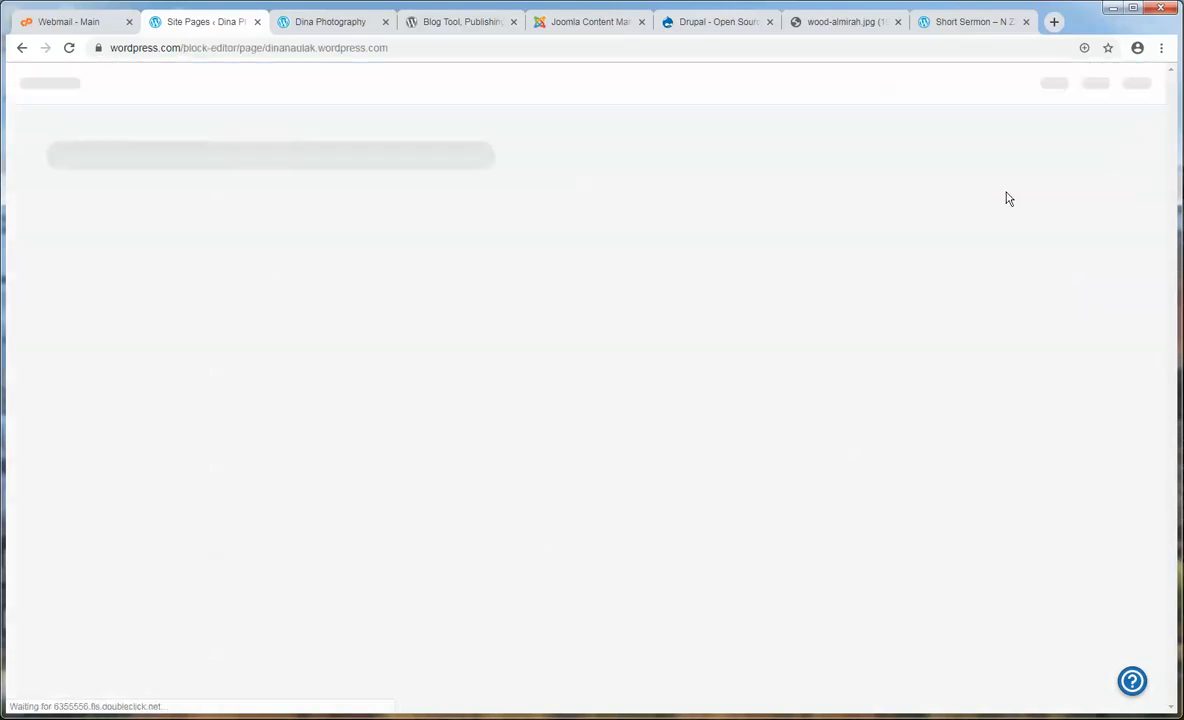
- Dismiss the template chooser and title the new page 'New Homepage'
click(325, 22)
click(198, 21)
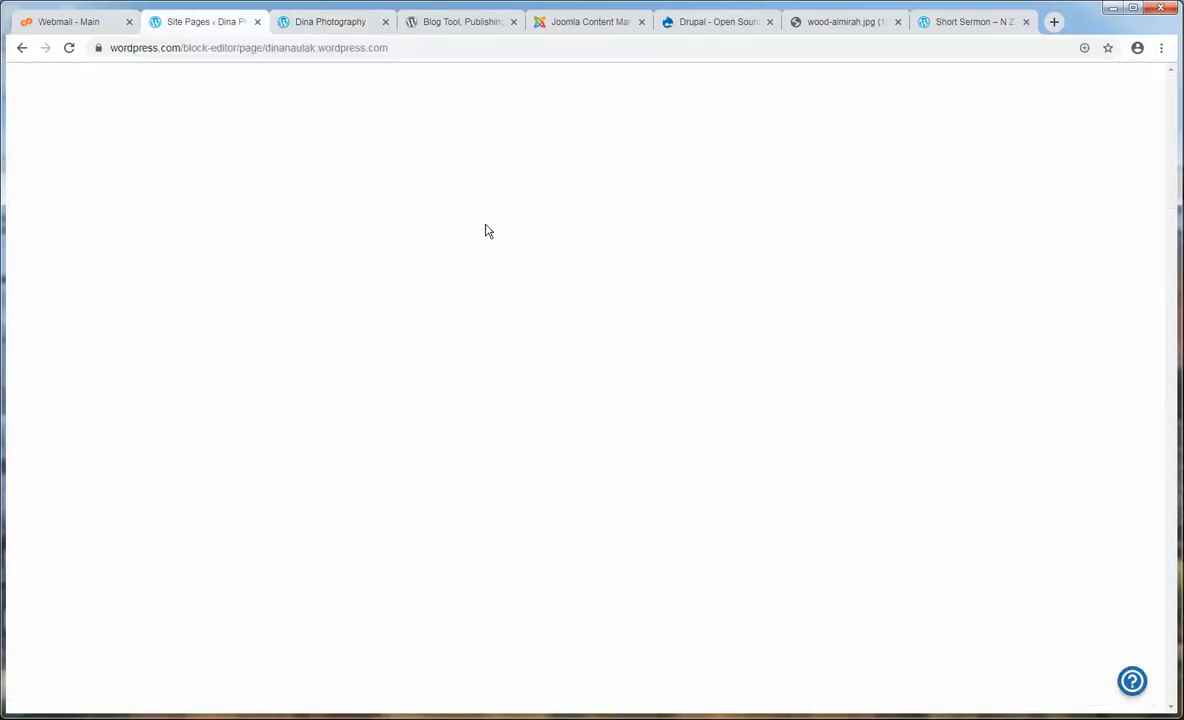
click(839, 126)
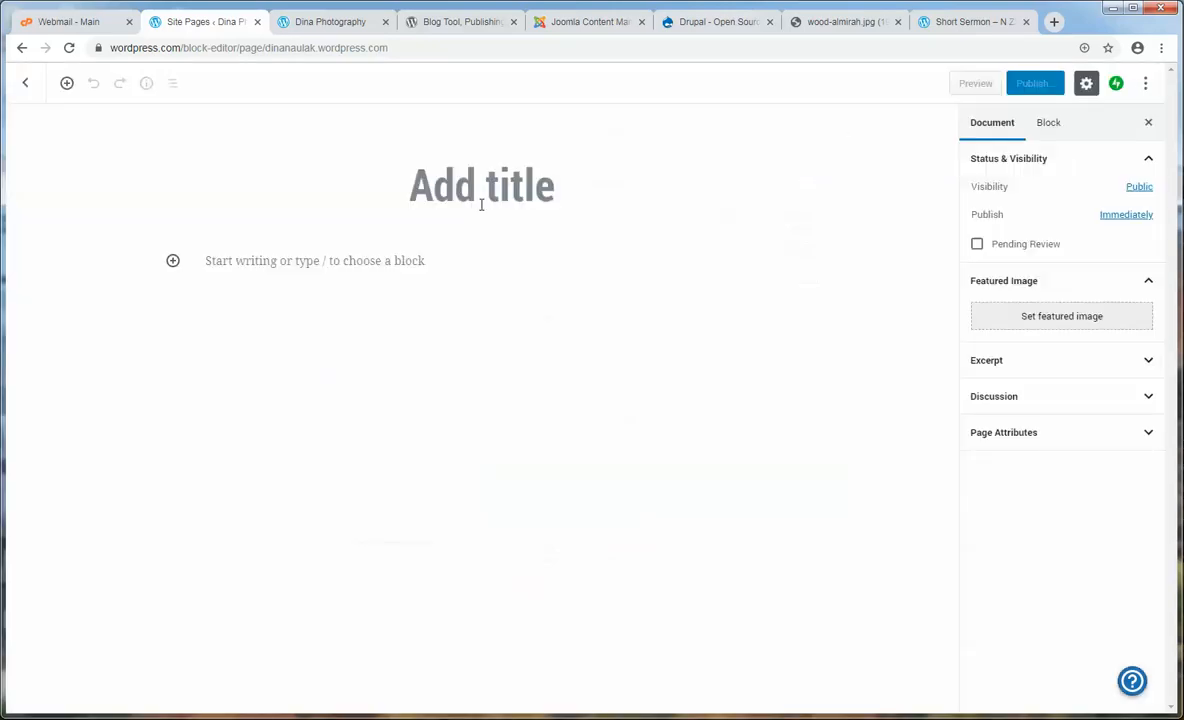
click(481, 197)
text(New Homepage)
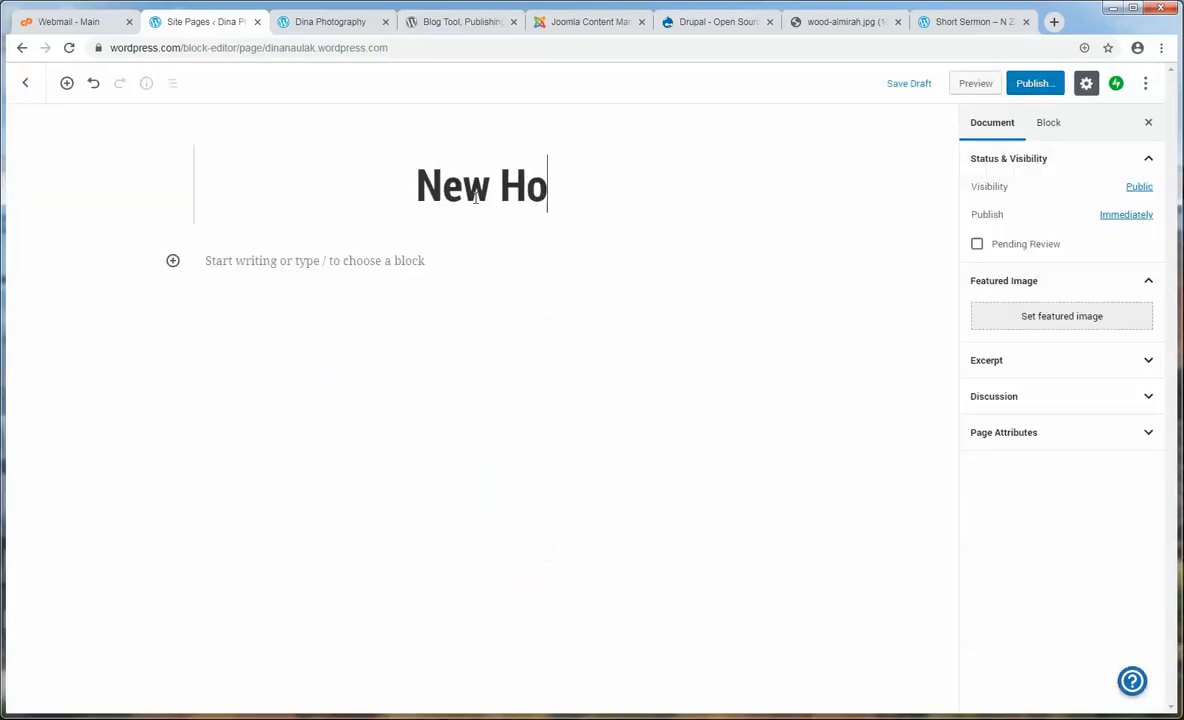
click(431, 259)
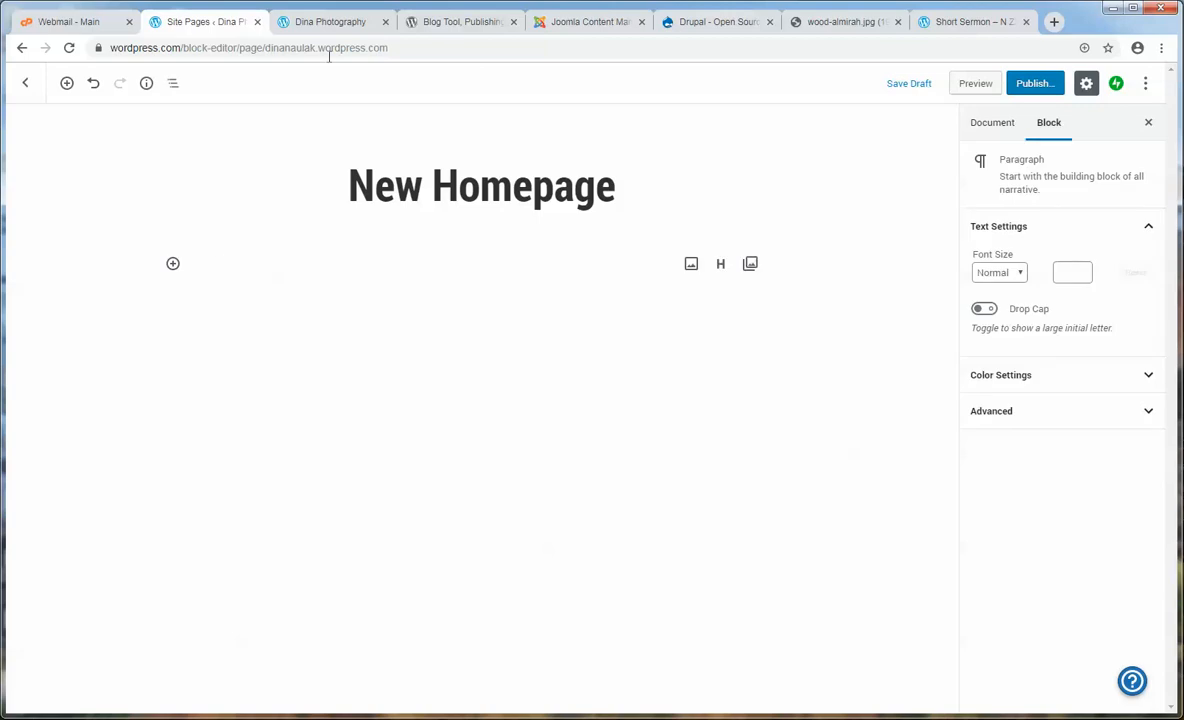
- Add an Image block holding the desk-and-iMac photo from the Media Library
click(325, 21)
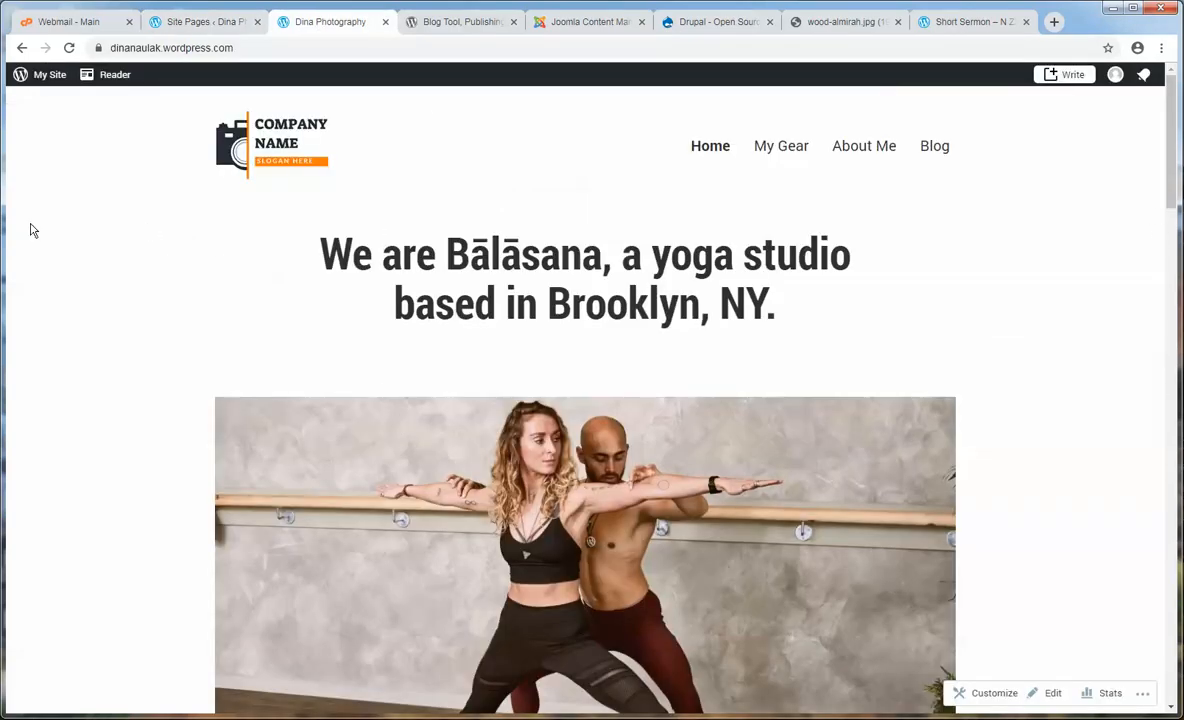
click(208, 24)
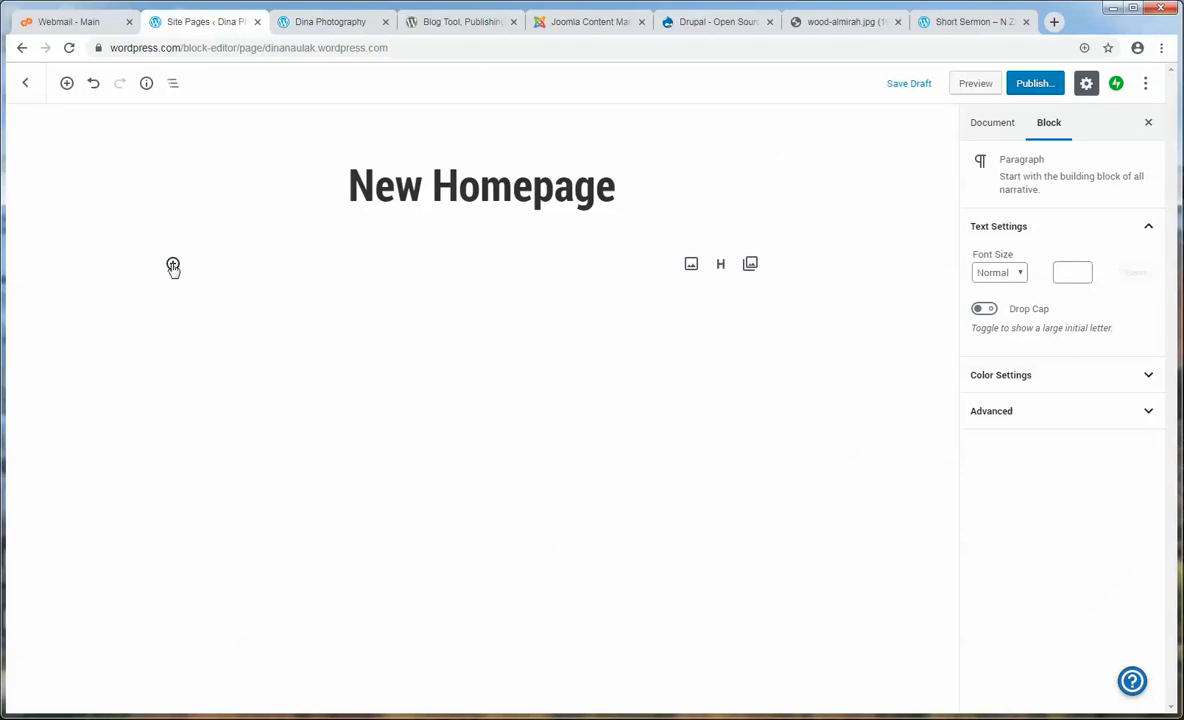
click(172, 265)
click(299, 416)
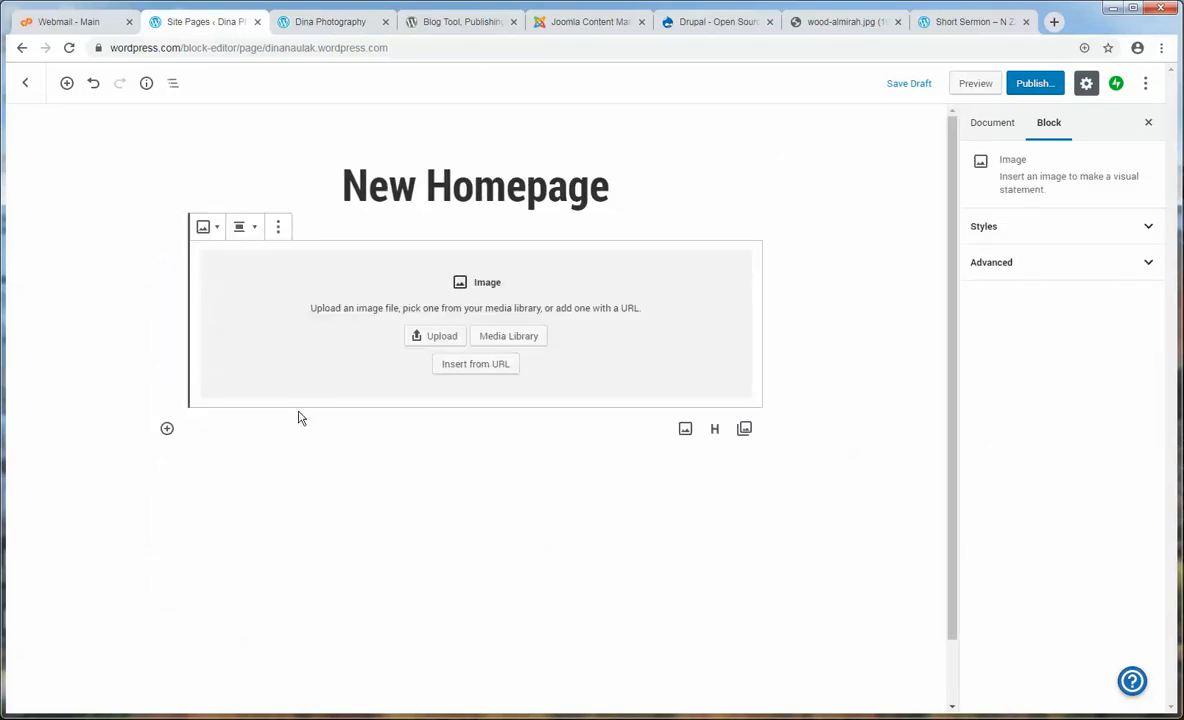
click(507, 337)
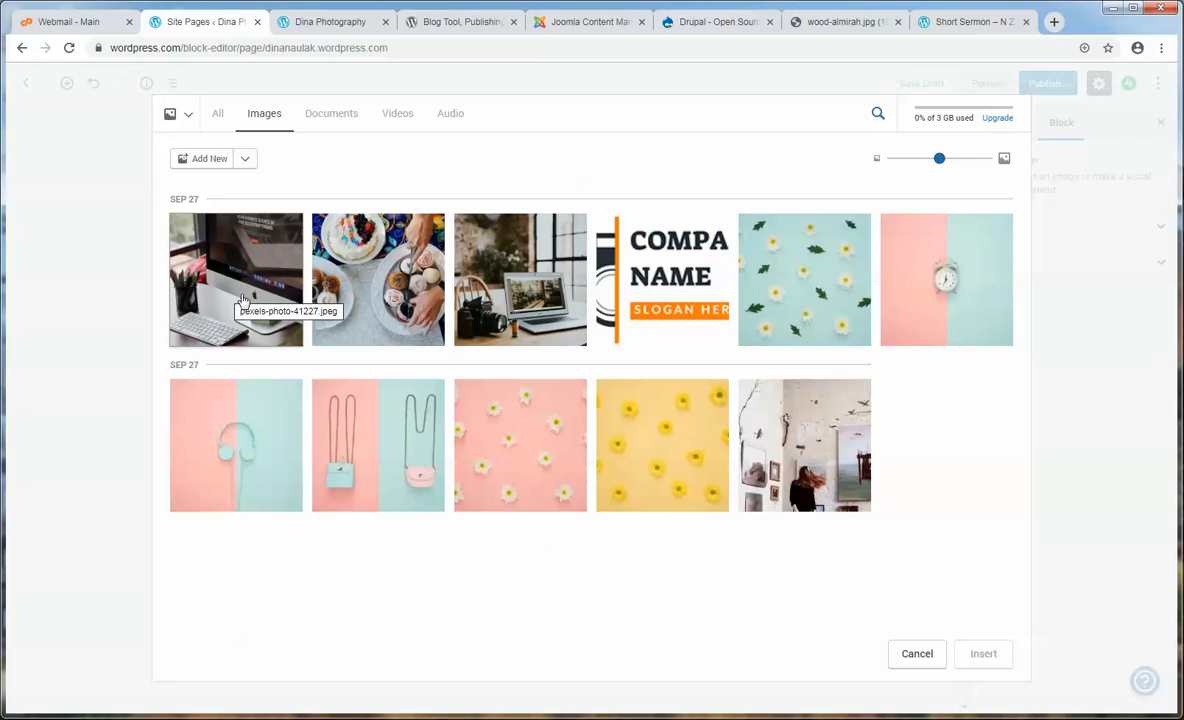
click(219, 276)
click(981, 656)
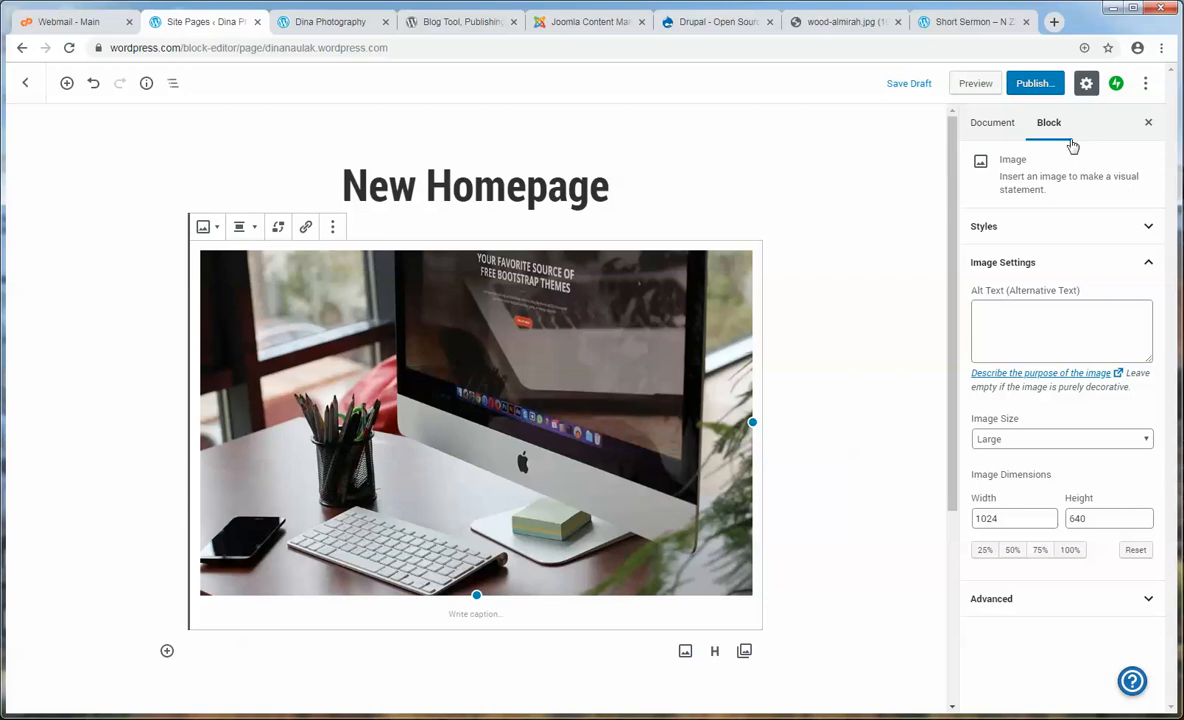
- Publish the New Homepage page and check the live site
click(1038, 86)
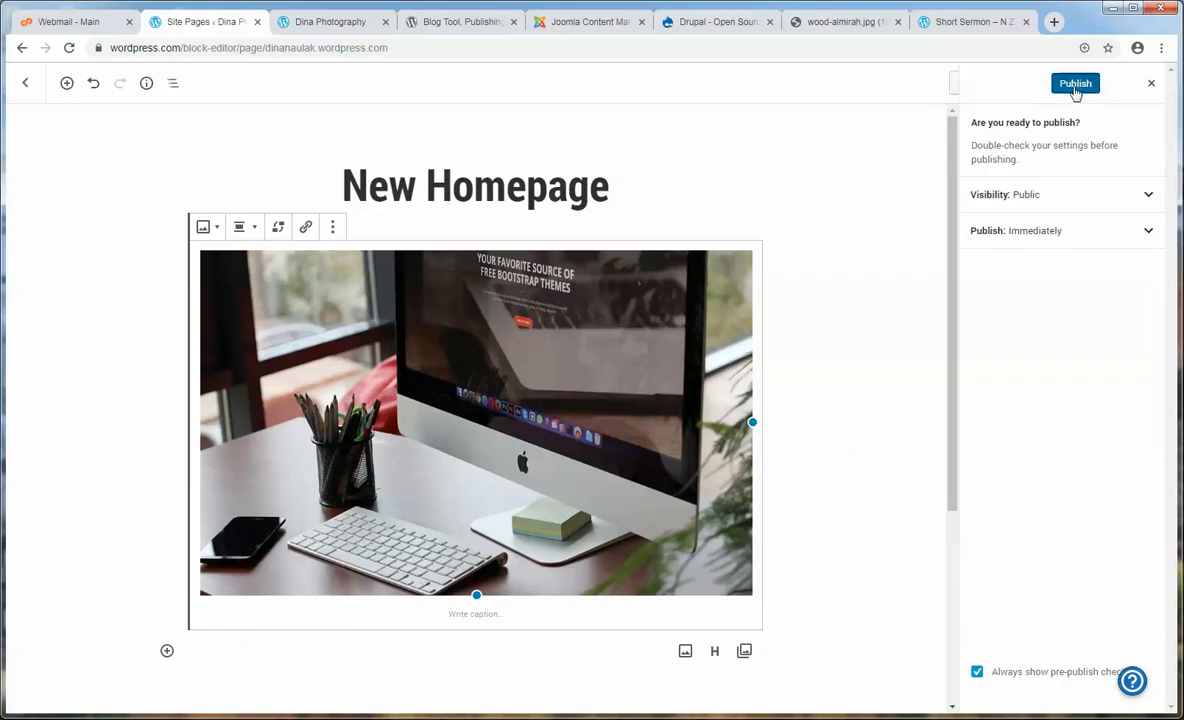
click(1073, 86)
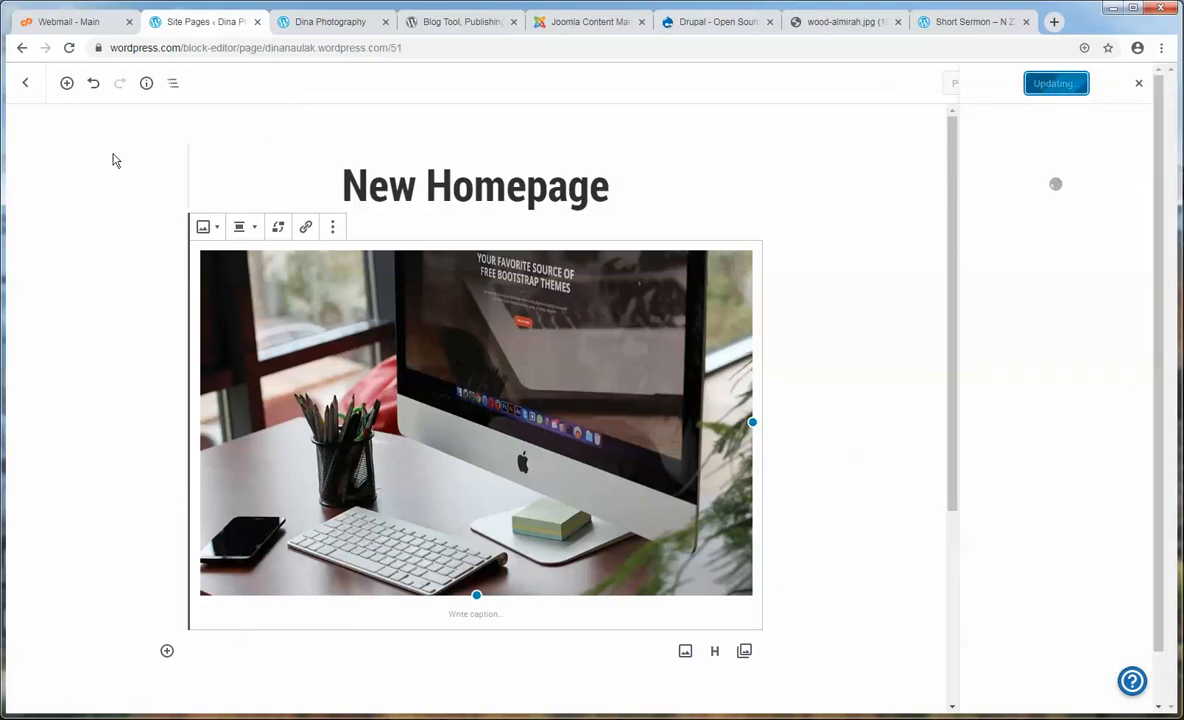
click(330, 22)
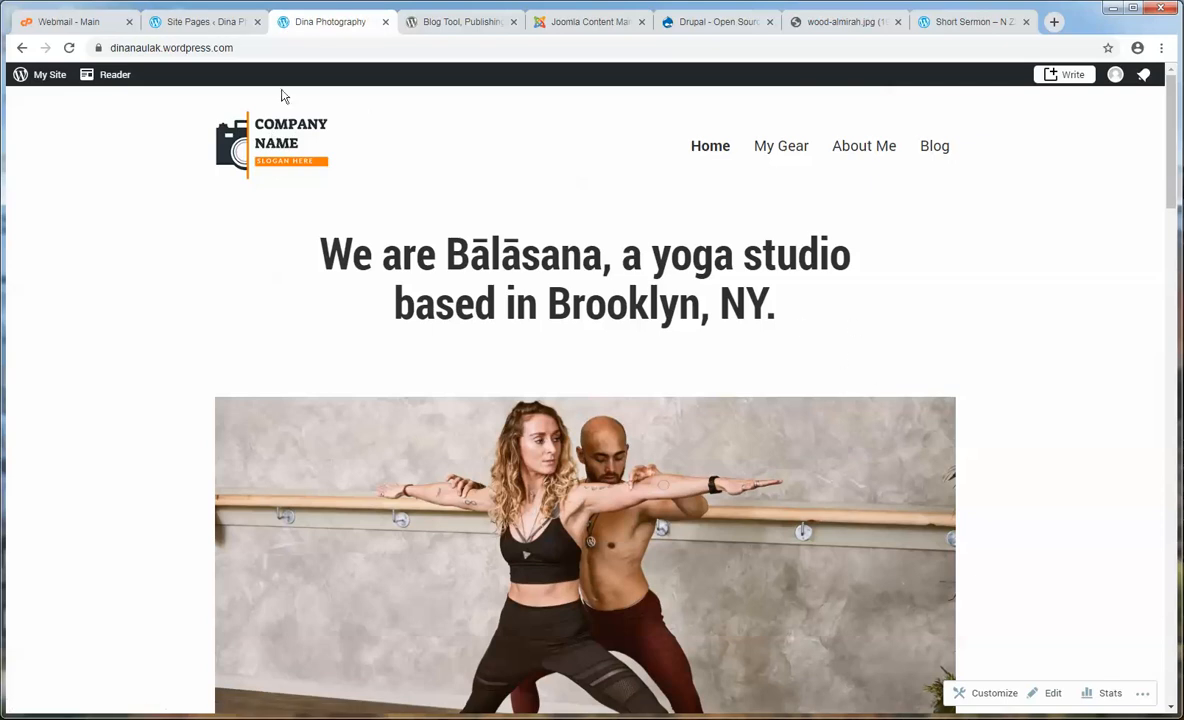
click(205, 22)
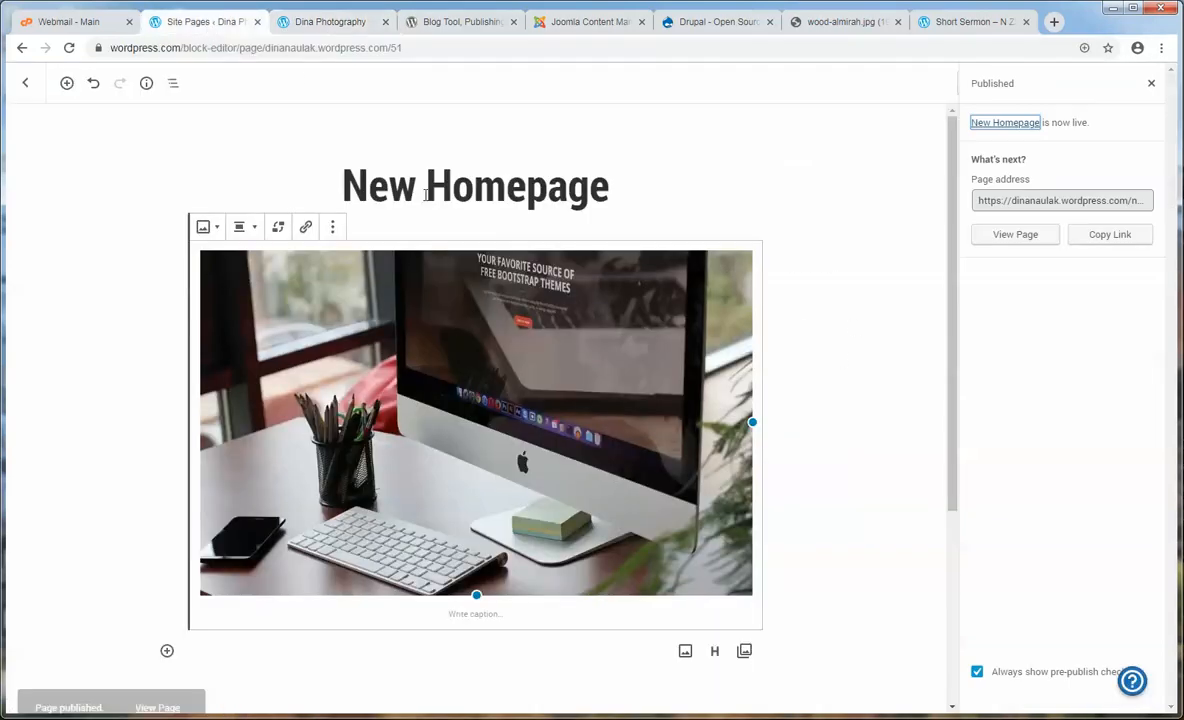
- In the Customizer's Homepage Settings, set New Homepage as the site's static homepage
click(27, 84)
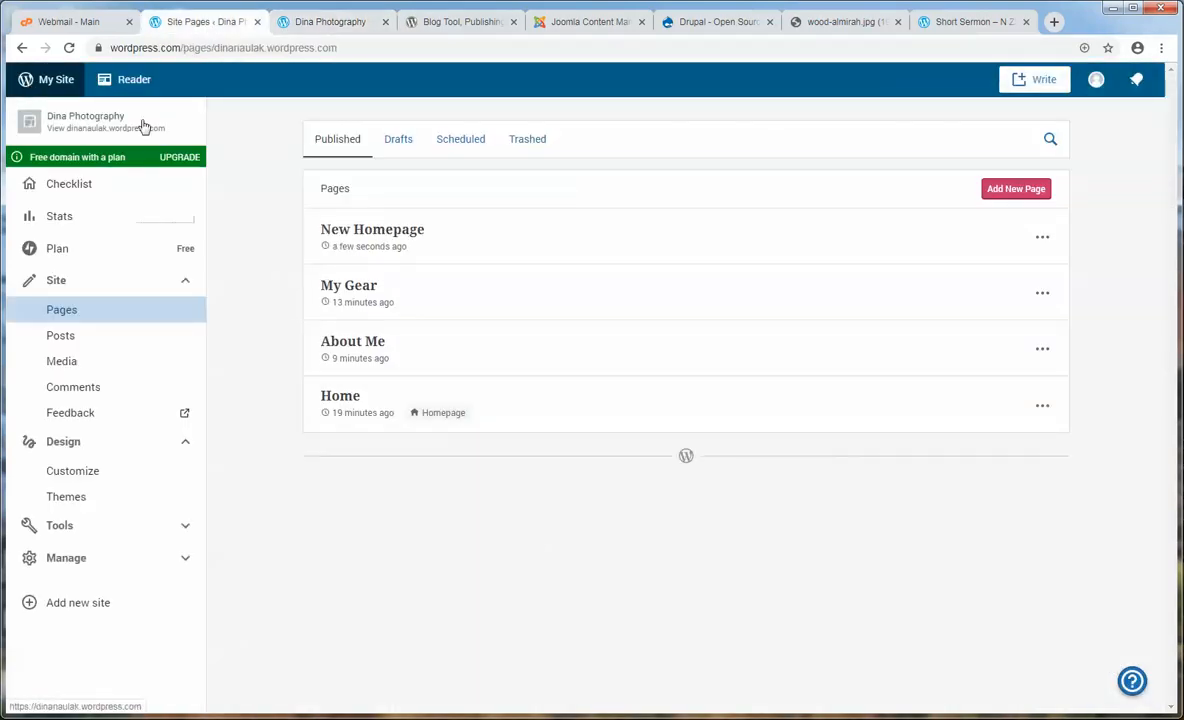
click(97, 476)
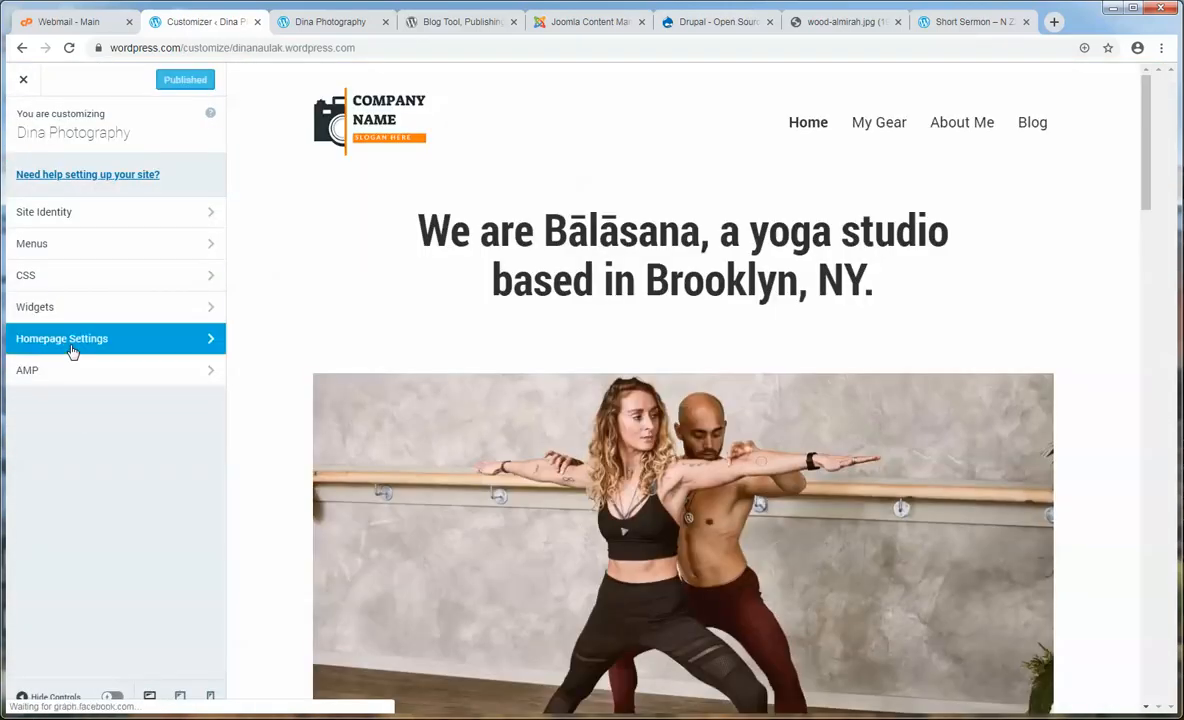
click(70, 340)
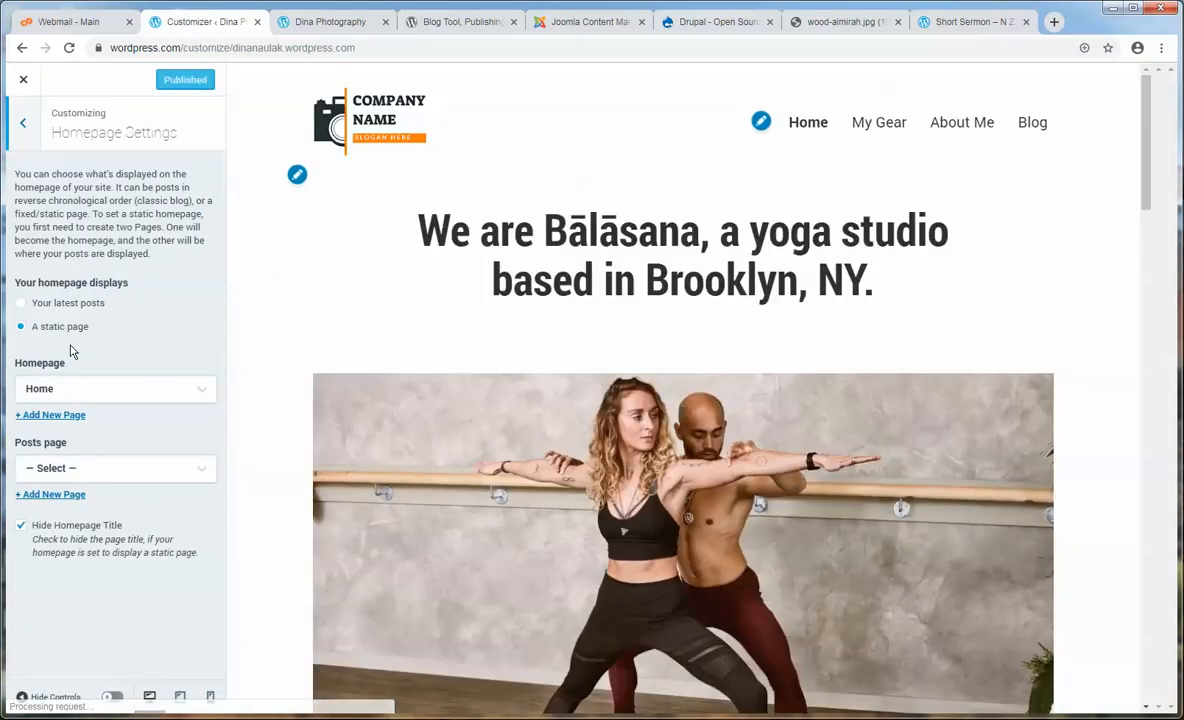
click(78, 397)
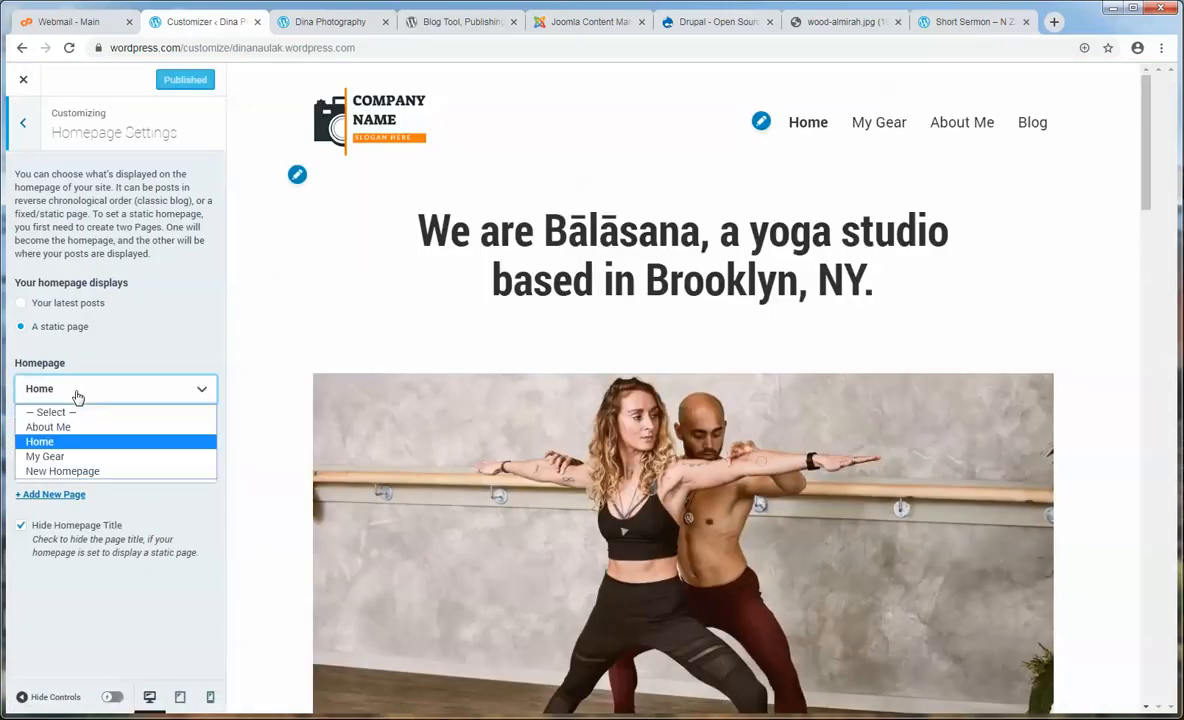
click(87, 476)
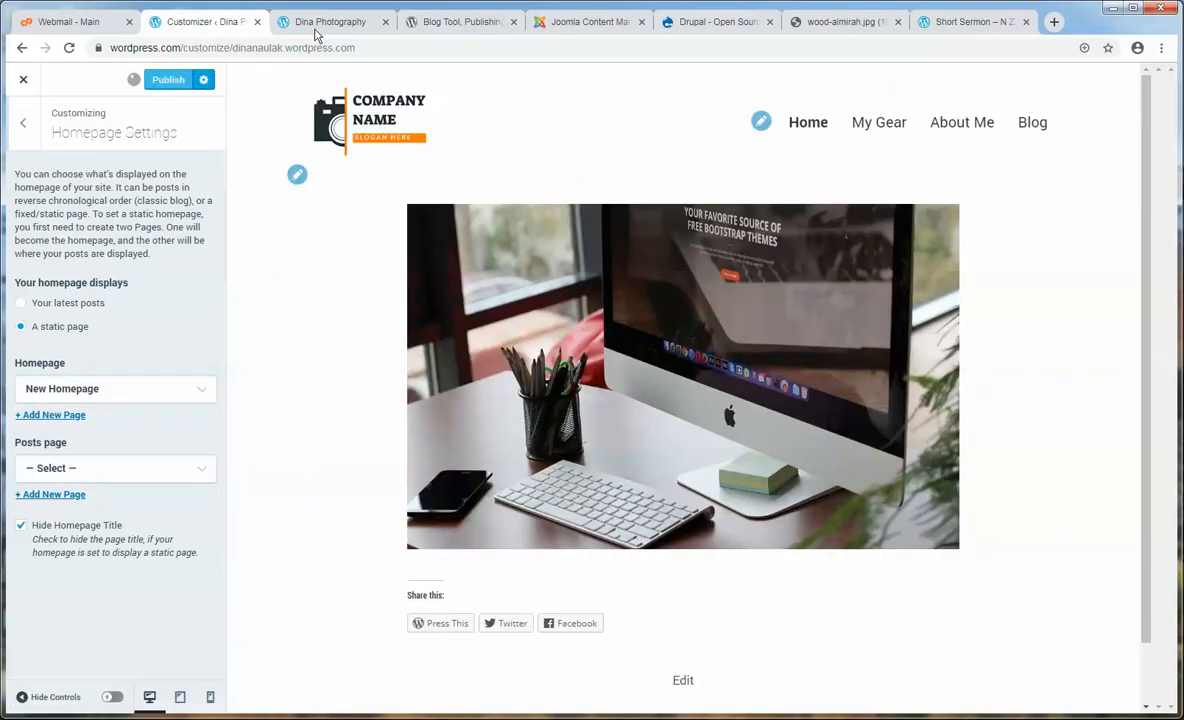
- Reload the live front page, then close the Customizer back to the Pages list
click(316, 24)
click(307, 156)
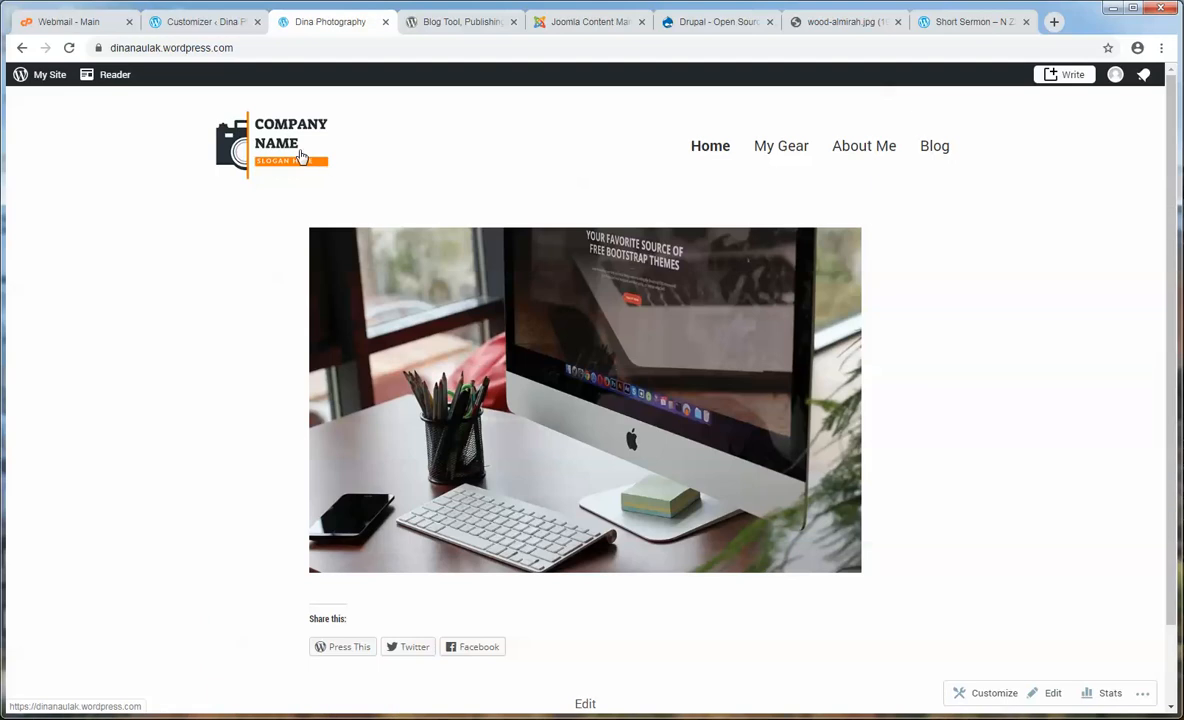
click(203, 24)
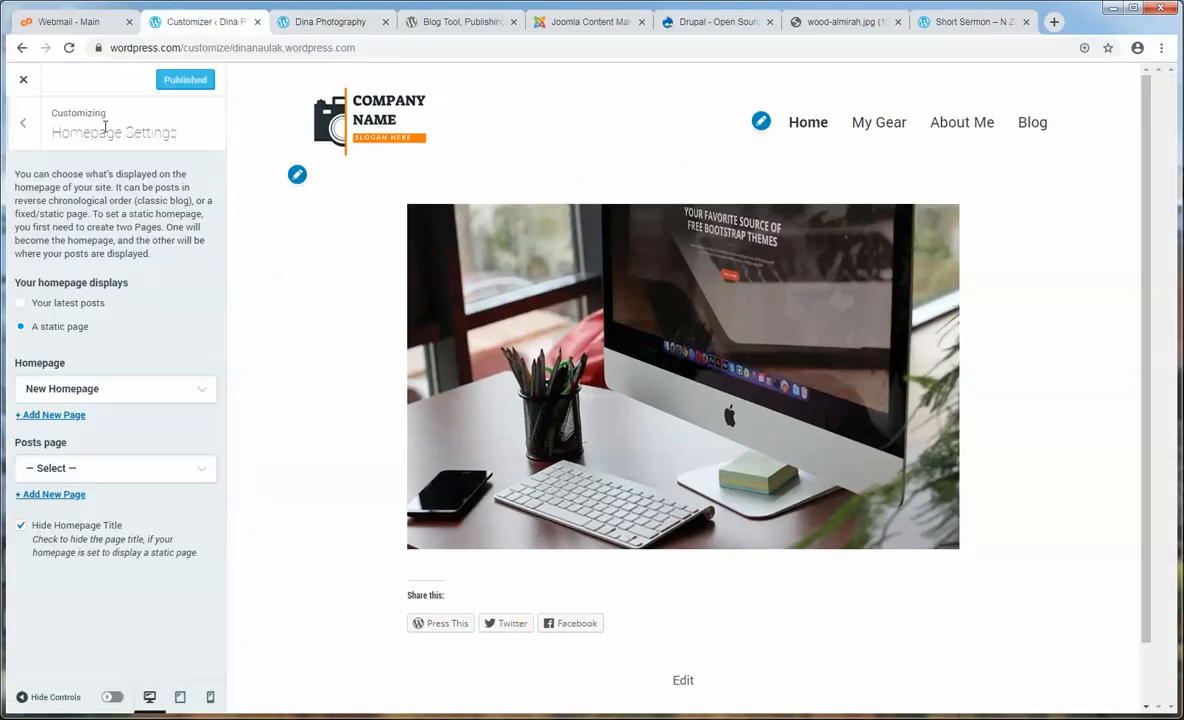
click(21, 76)
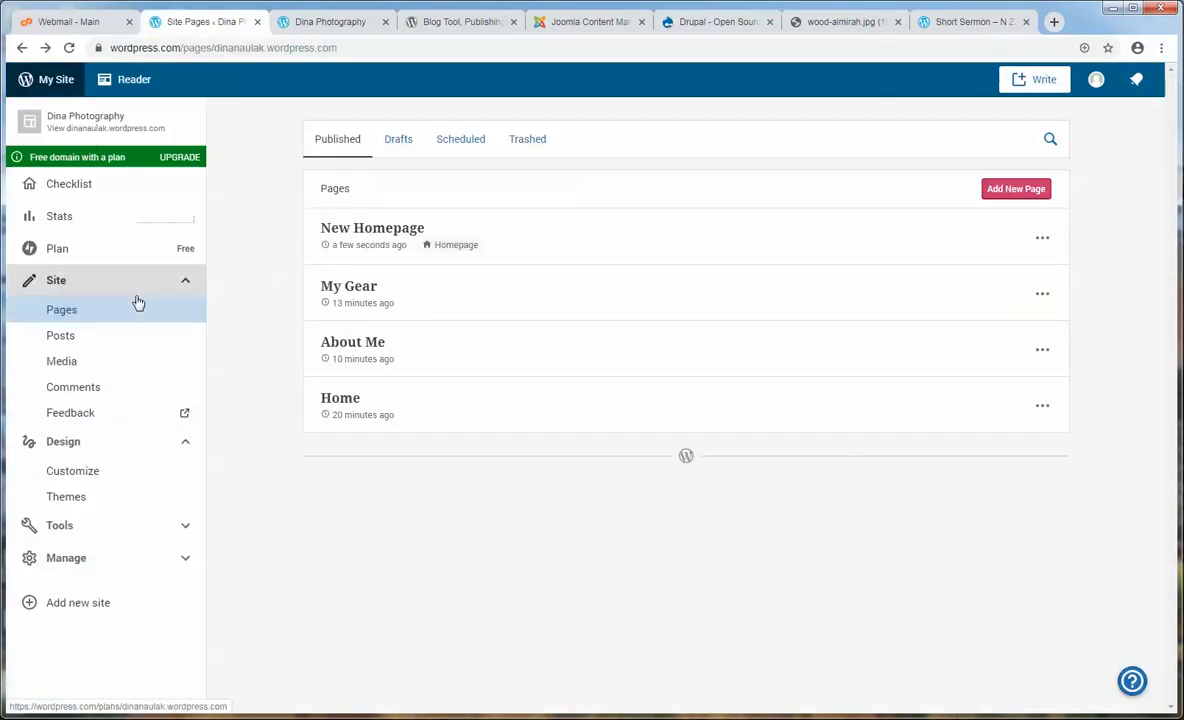
- Open New Homepage in the block editor, glance at the live site, and select its image
click(351, 231)
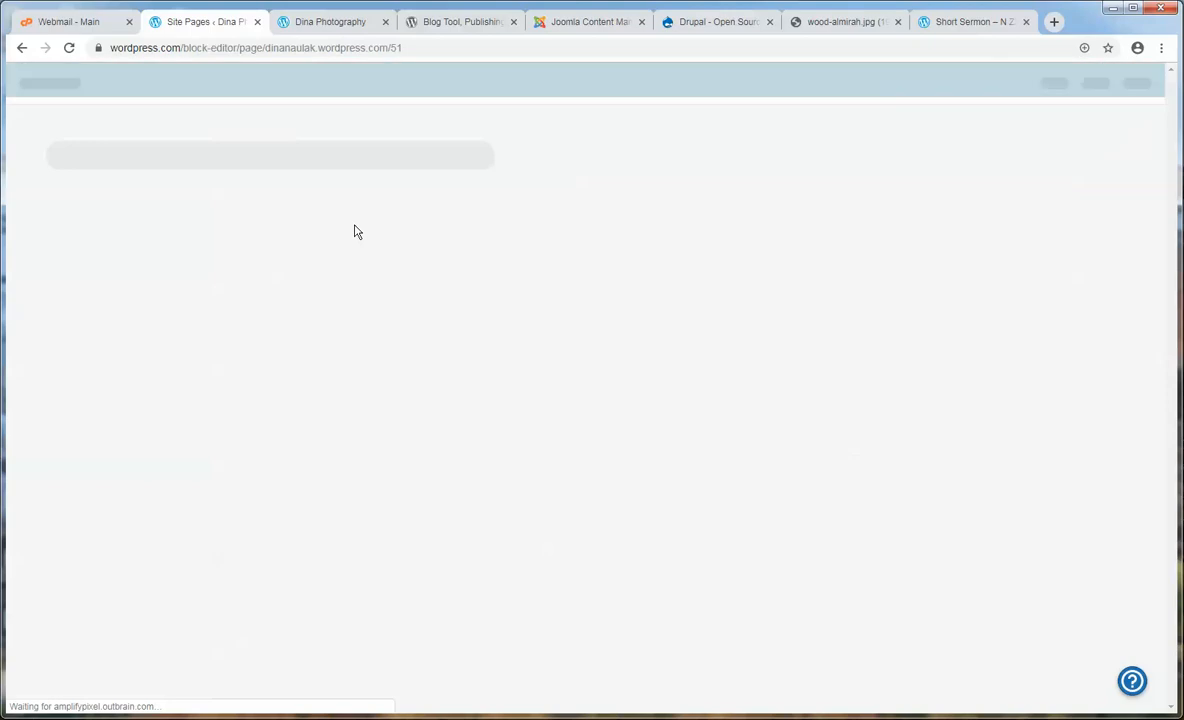
click(300, 30)
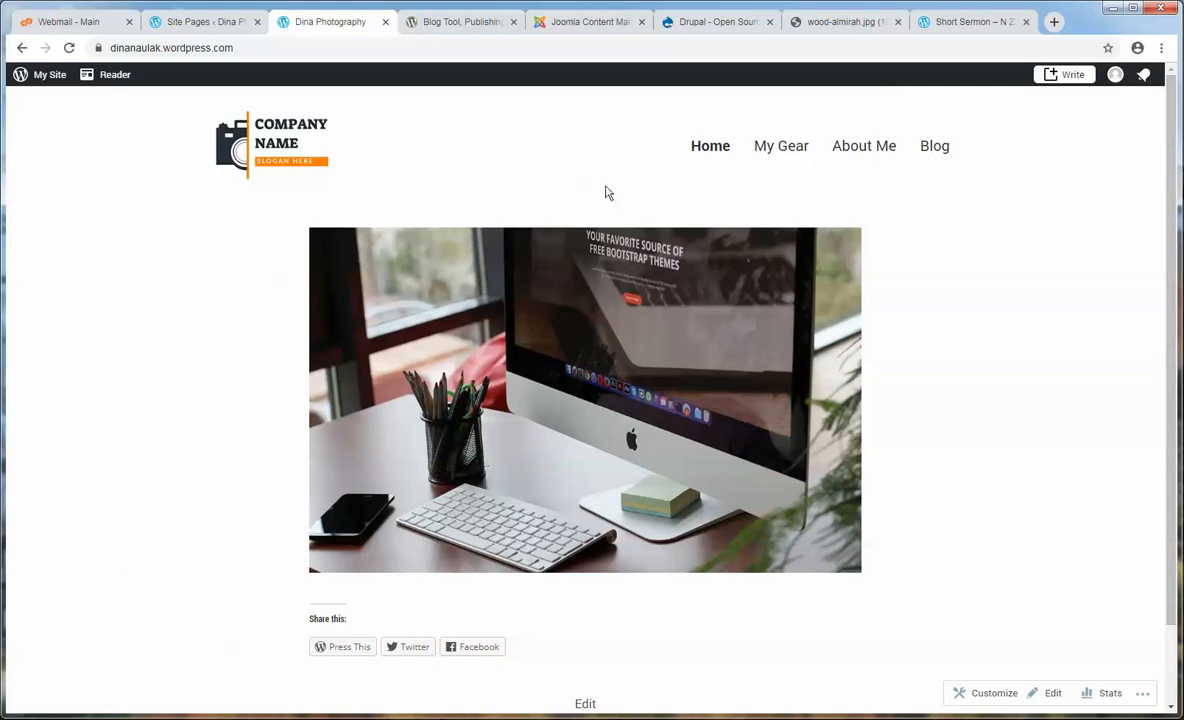
click(186, 30)
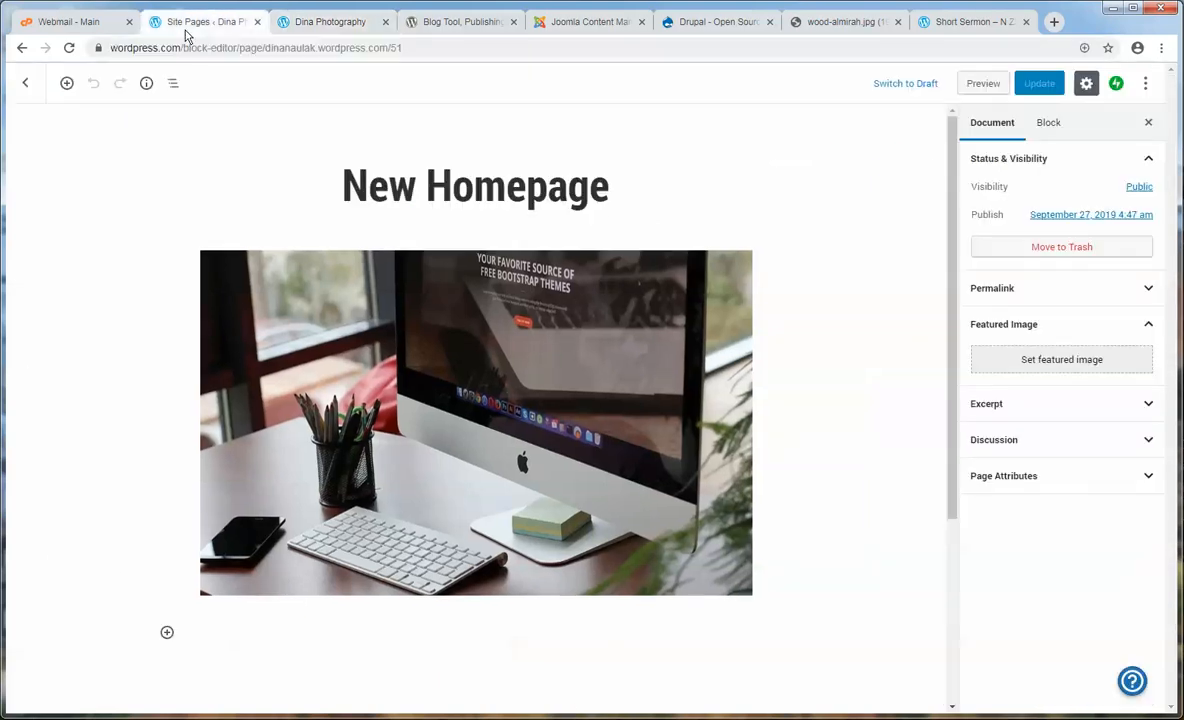
click(645, 332)
- Browse to Downloads > Photo Gallery > 1200x600 and select pexels-photo(2)562536.jpg
key(alt+Tab)
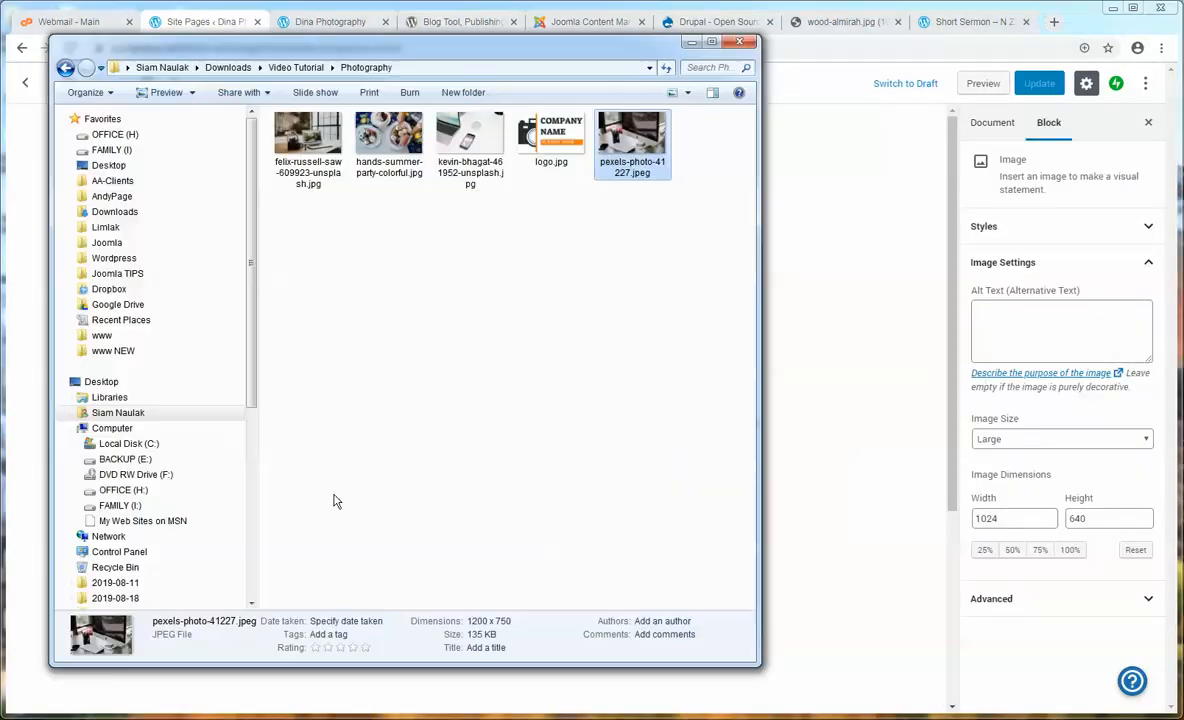
key(super)
click(182, 223)
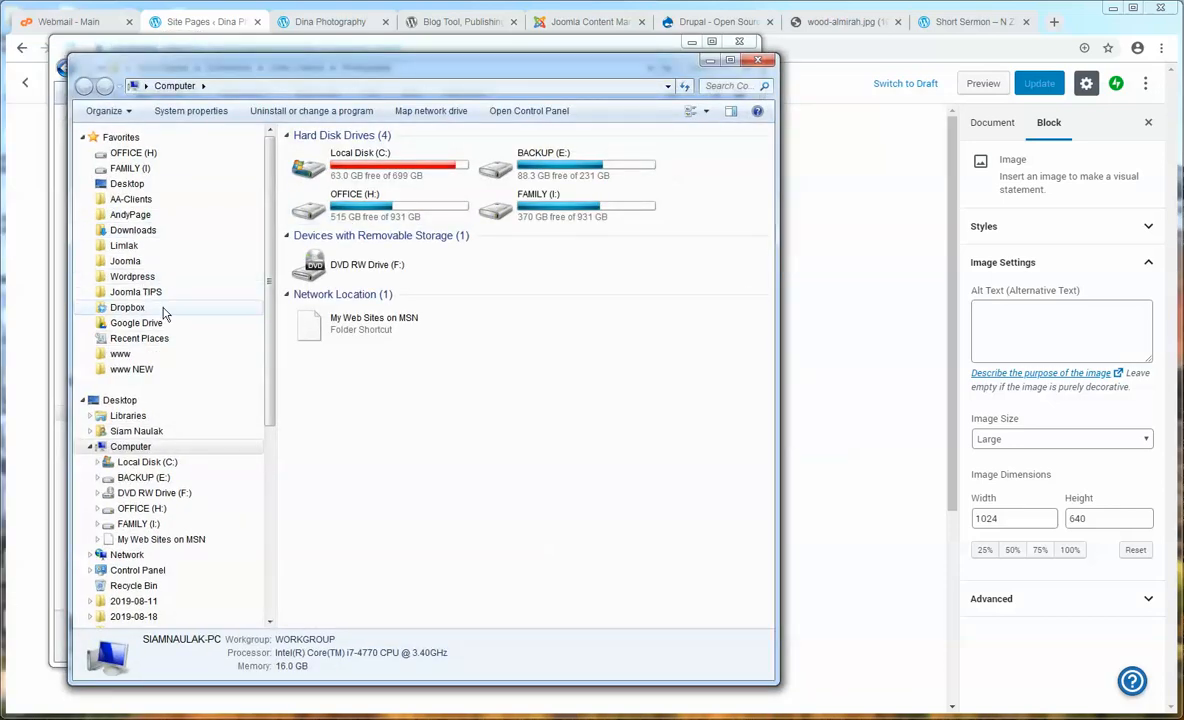
click(156, 325)
click(135, 231)
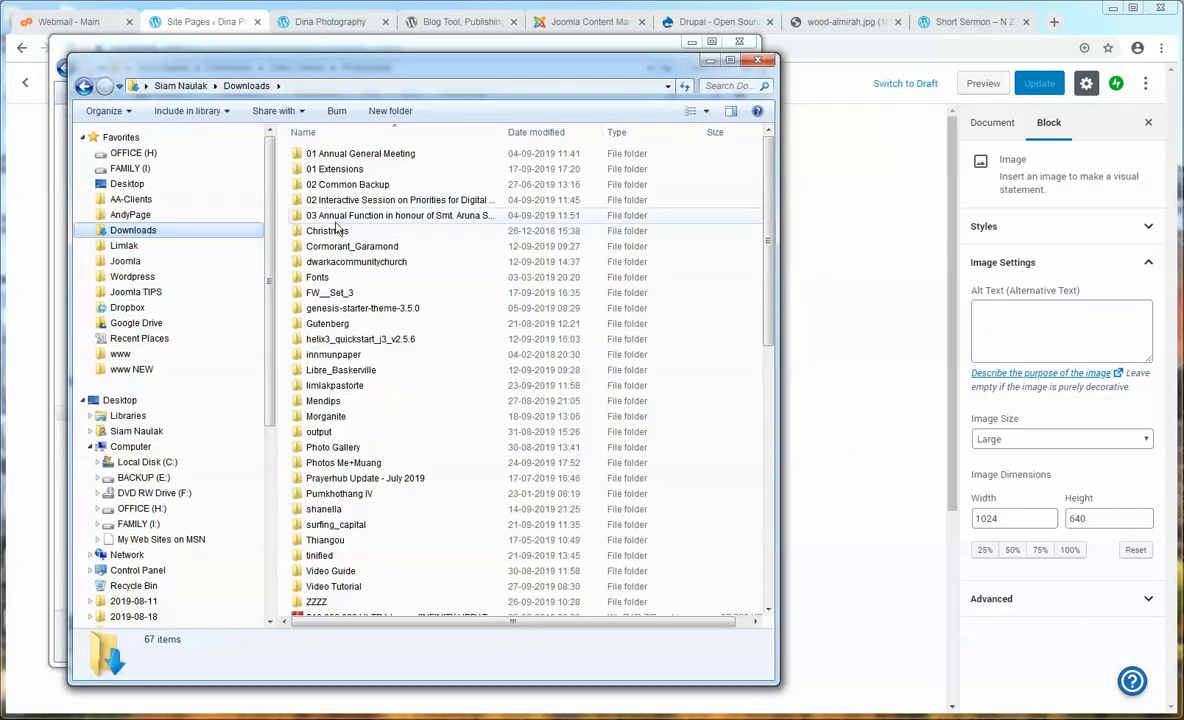
double_click(395, 448)
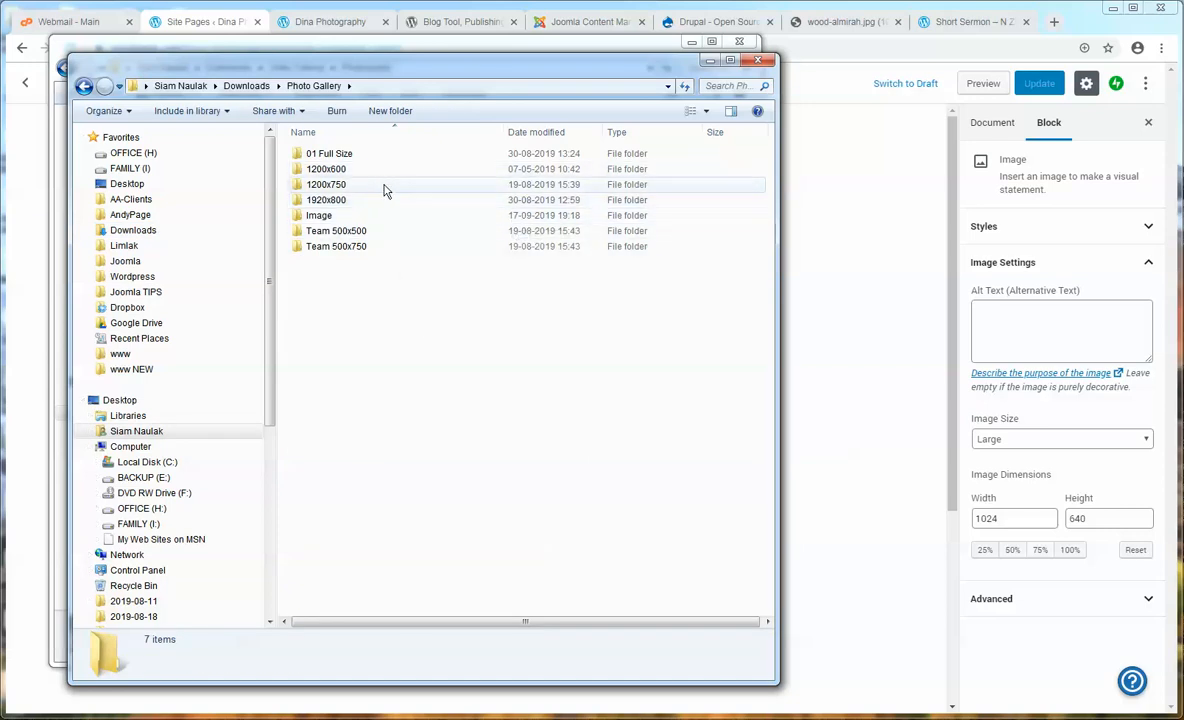
double_click(380, 172)
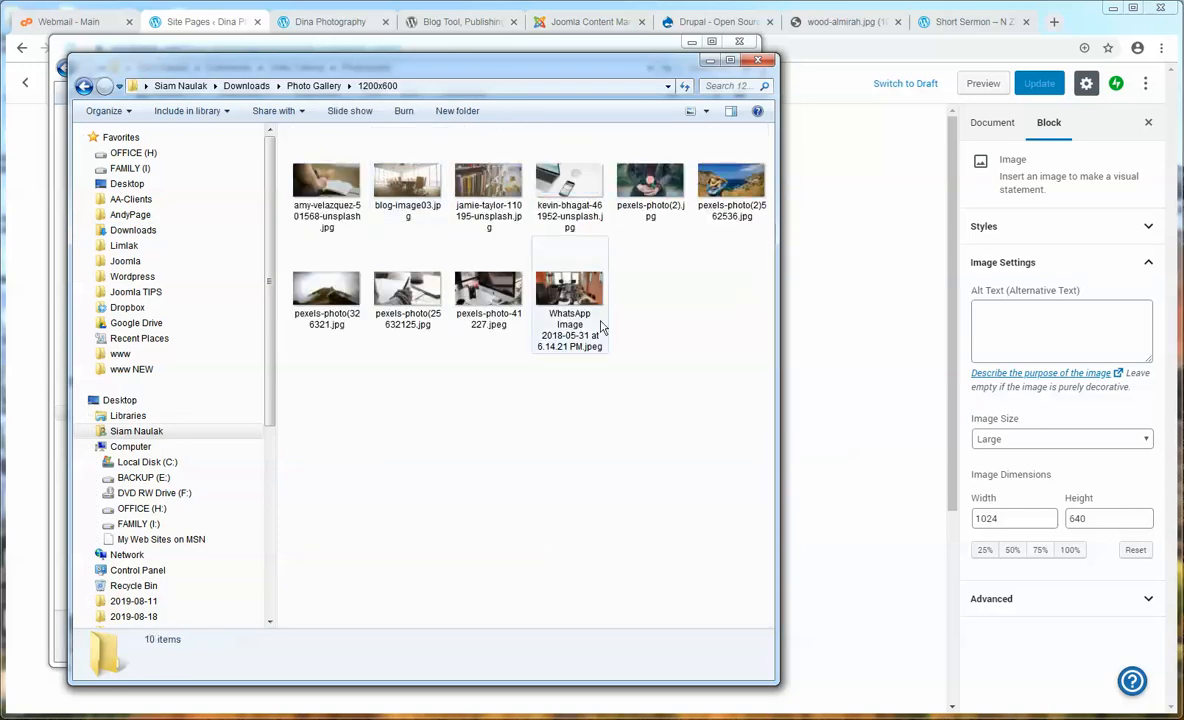
click(725, 190)
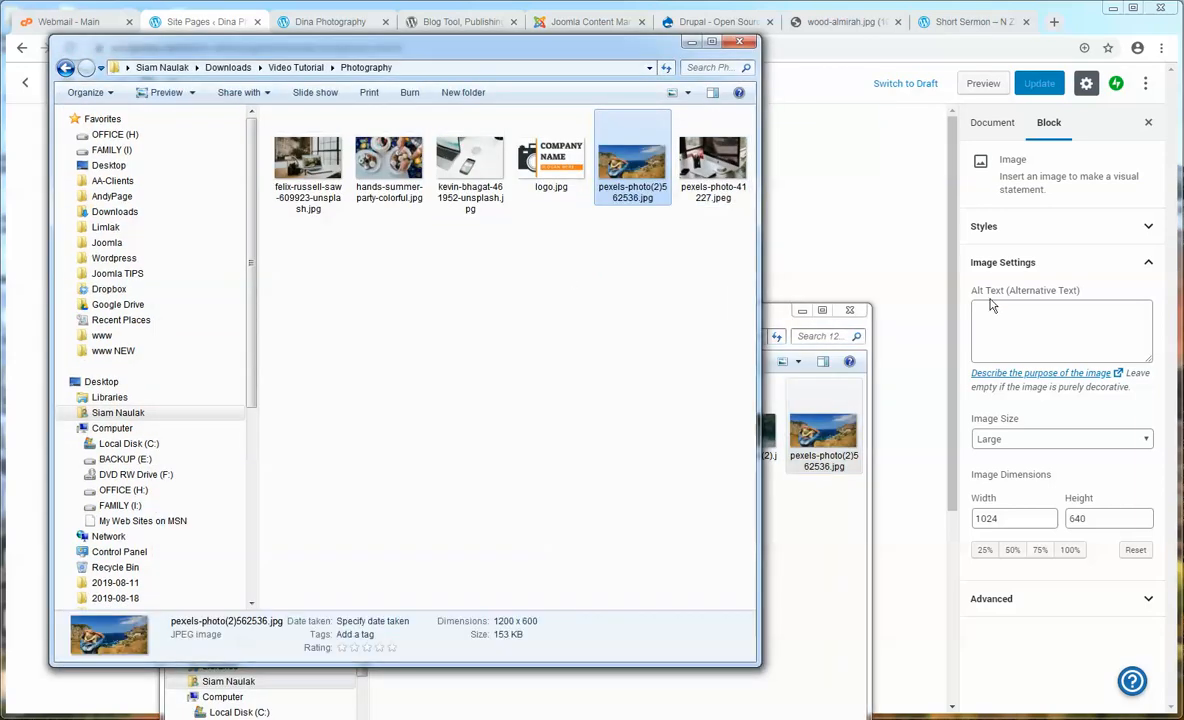
click(933, 331)
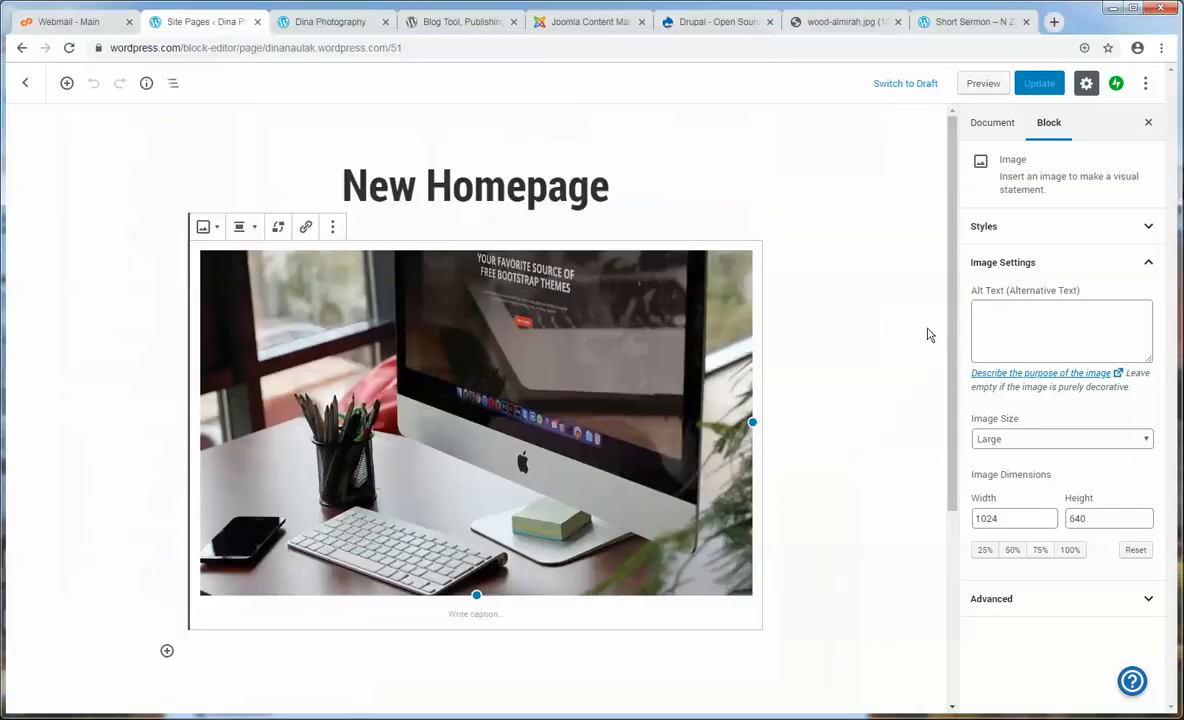
- Select the desk-and-iMac image block, browse its toolbar menus, and open the Replace options
click(526, 320)
click(782, 397)
click(430, 378)
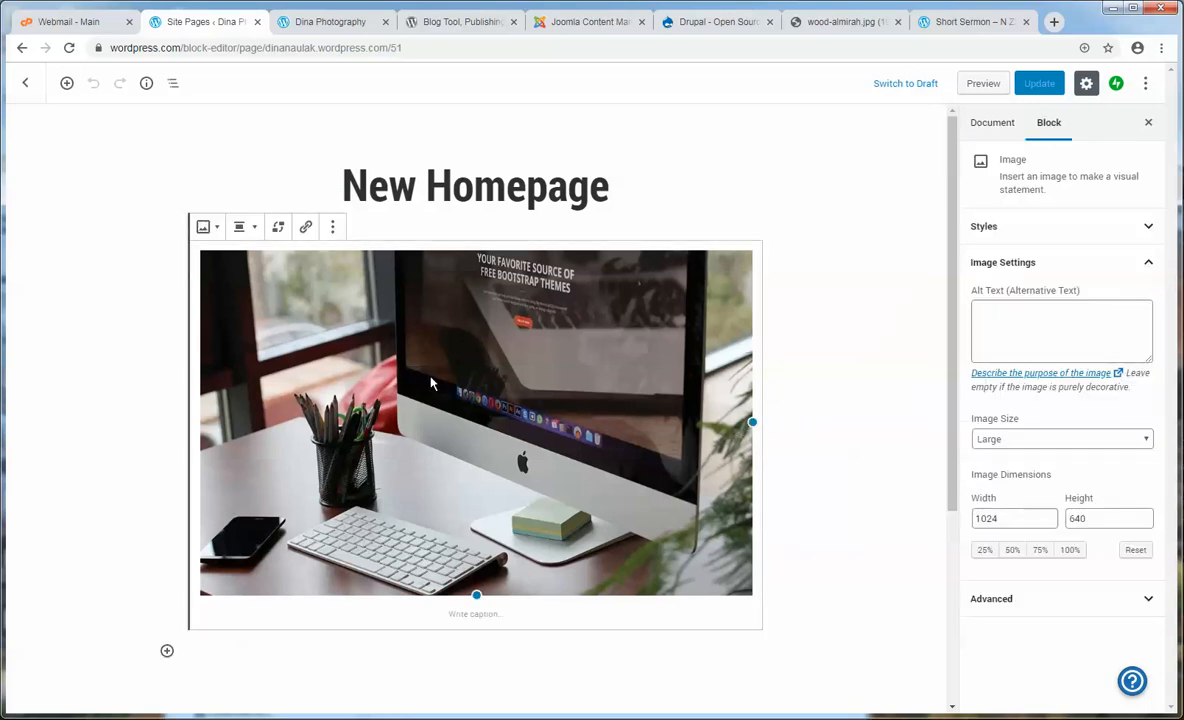
click(333, 229)
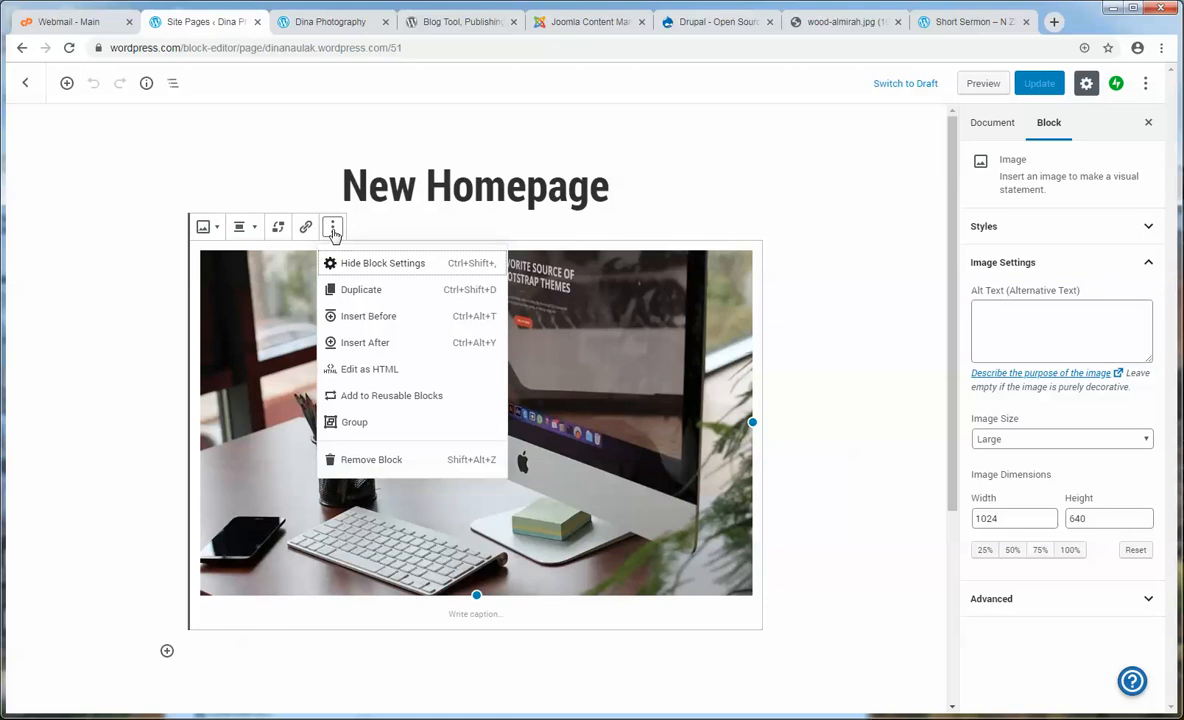
click(250, 228)
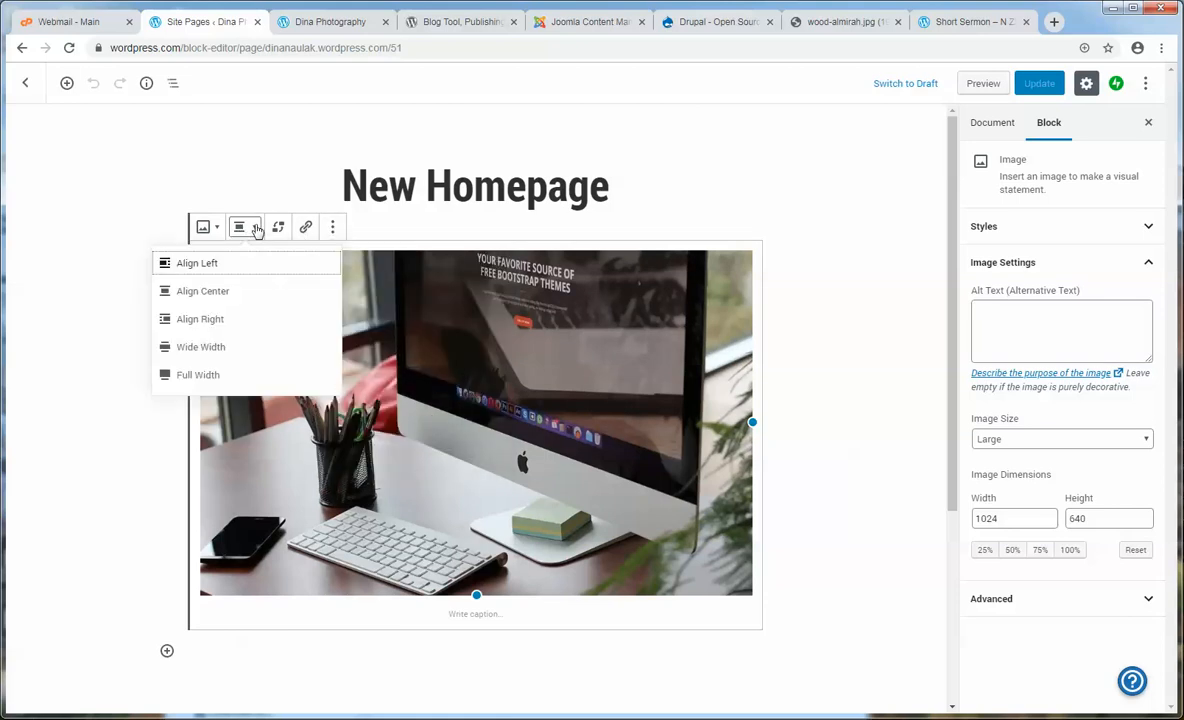
click(207, 228)
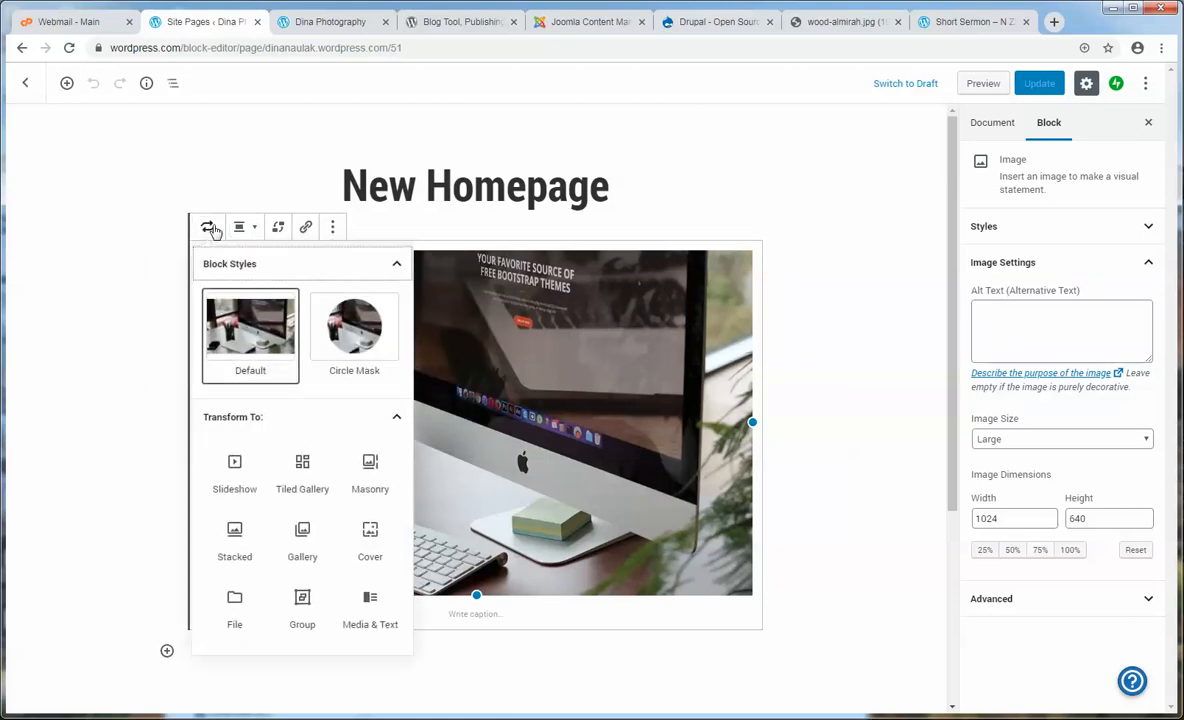
click(207, 228)
click(207, 228)
click(207, 228)
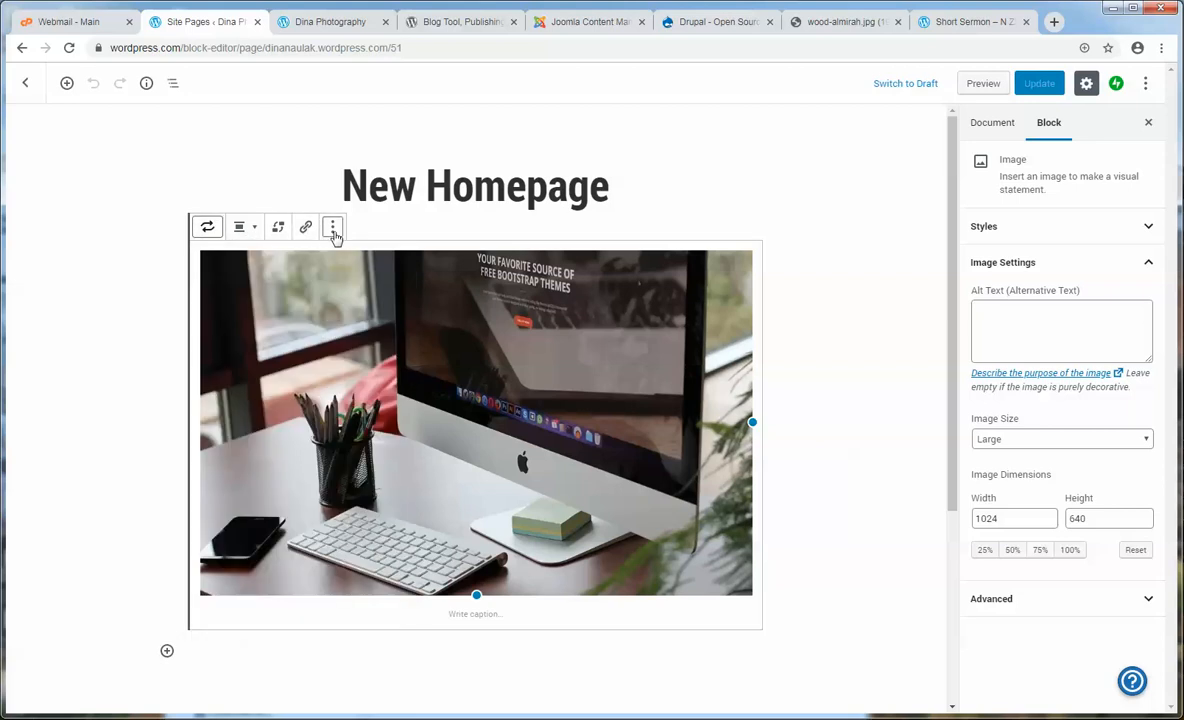
click(333, 228)
click(657, 402)
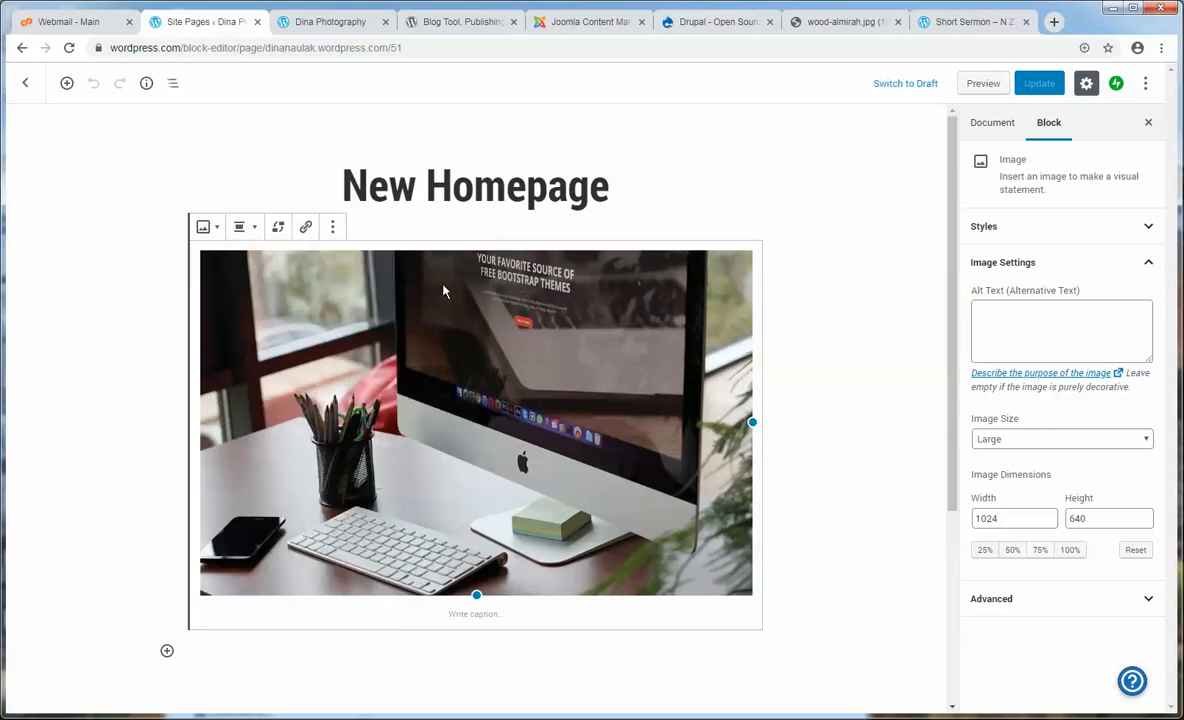
click(336, 228)
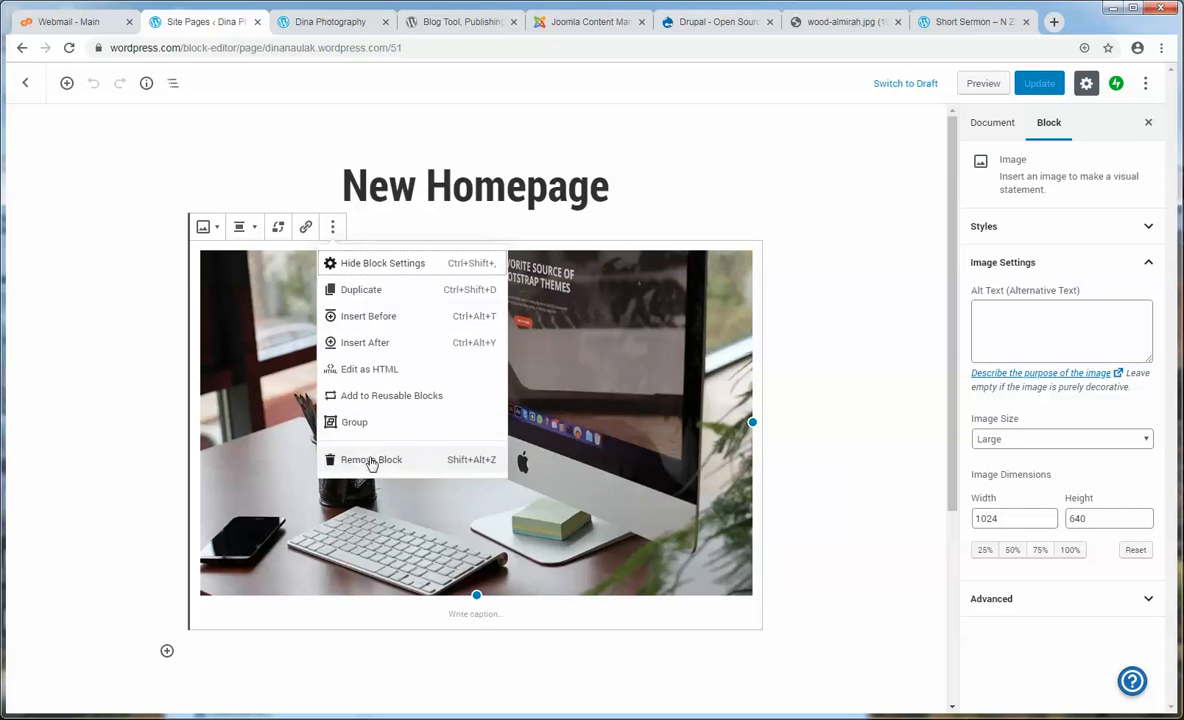
click(278, 228)
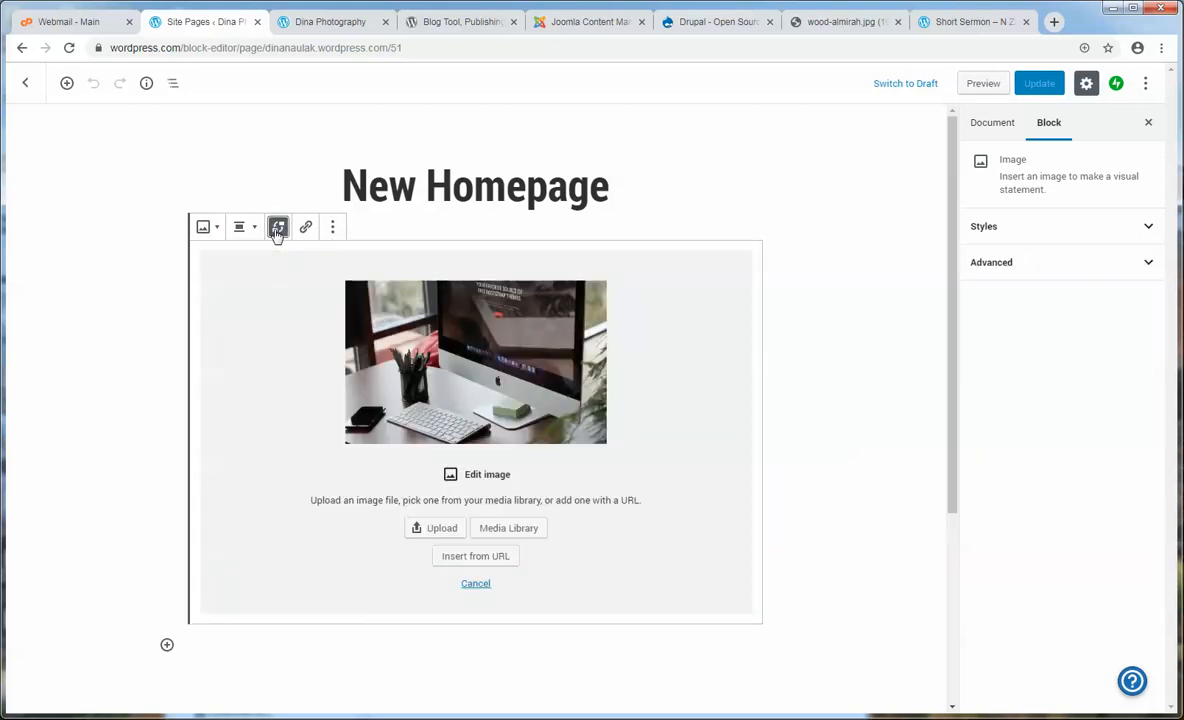
- Upload and insert the coastal photo, set it to Full Width, and update the page
click(487, 536)
click(40, 692)
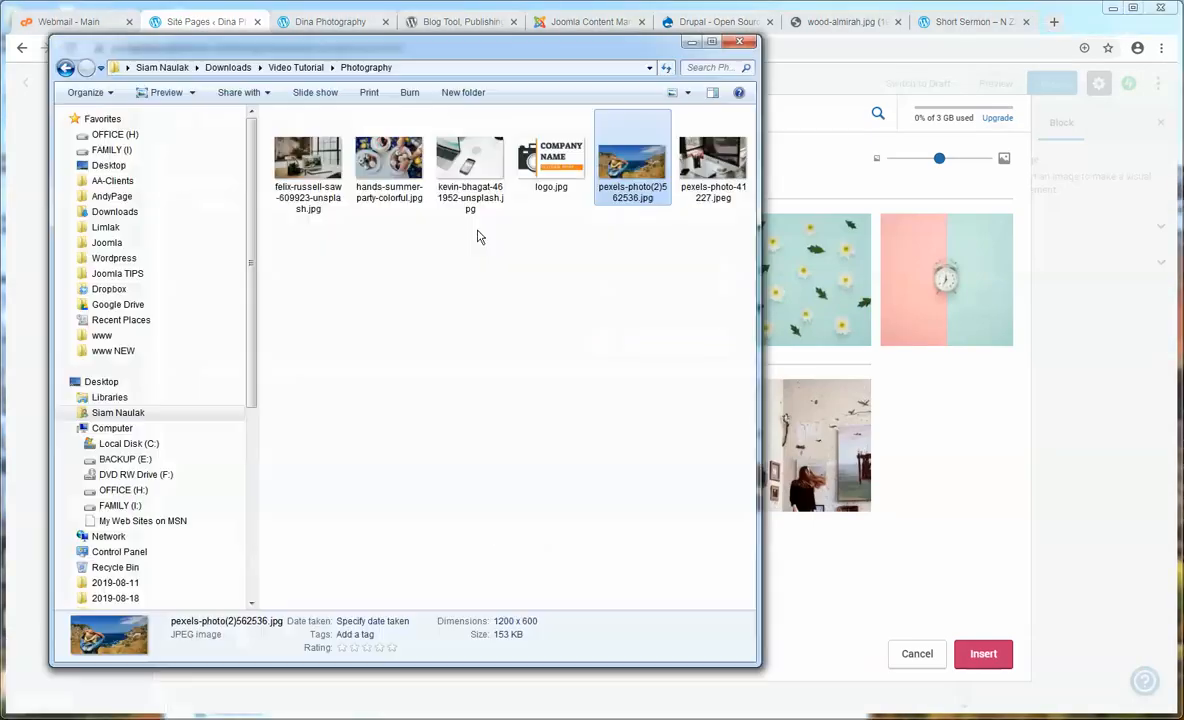
drag(627, 176, 880, 446)
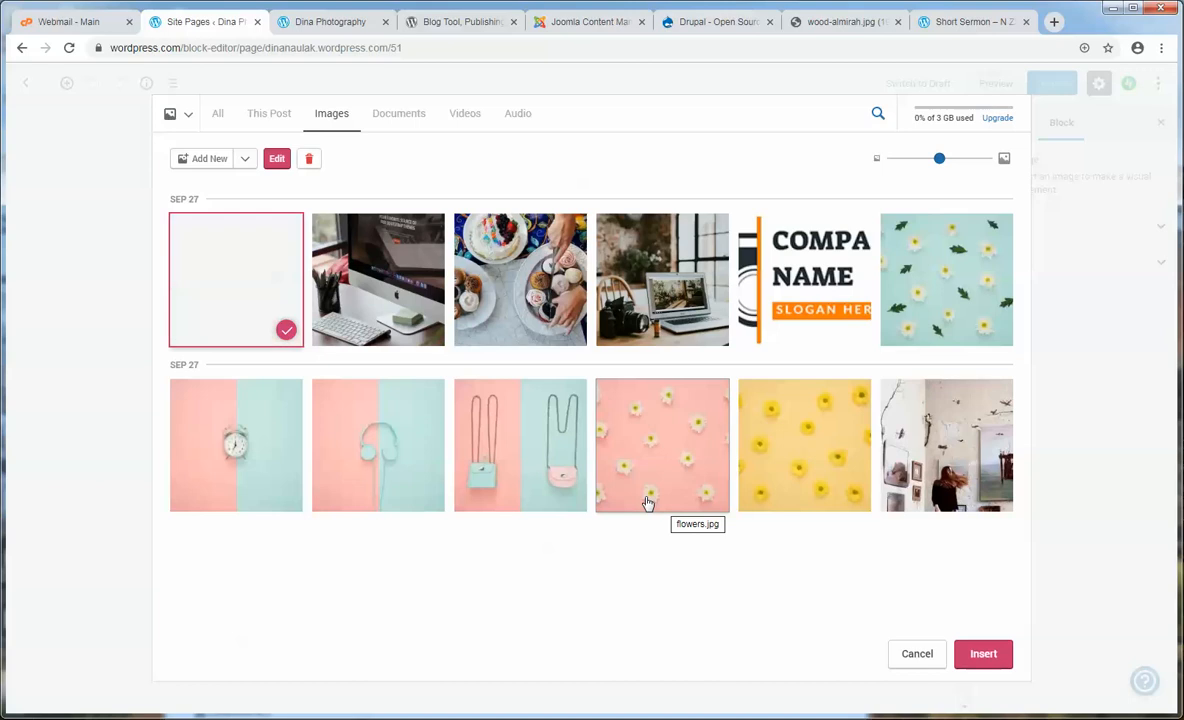
click(968, 658)
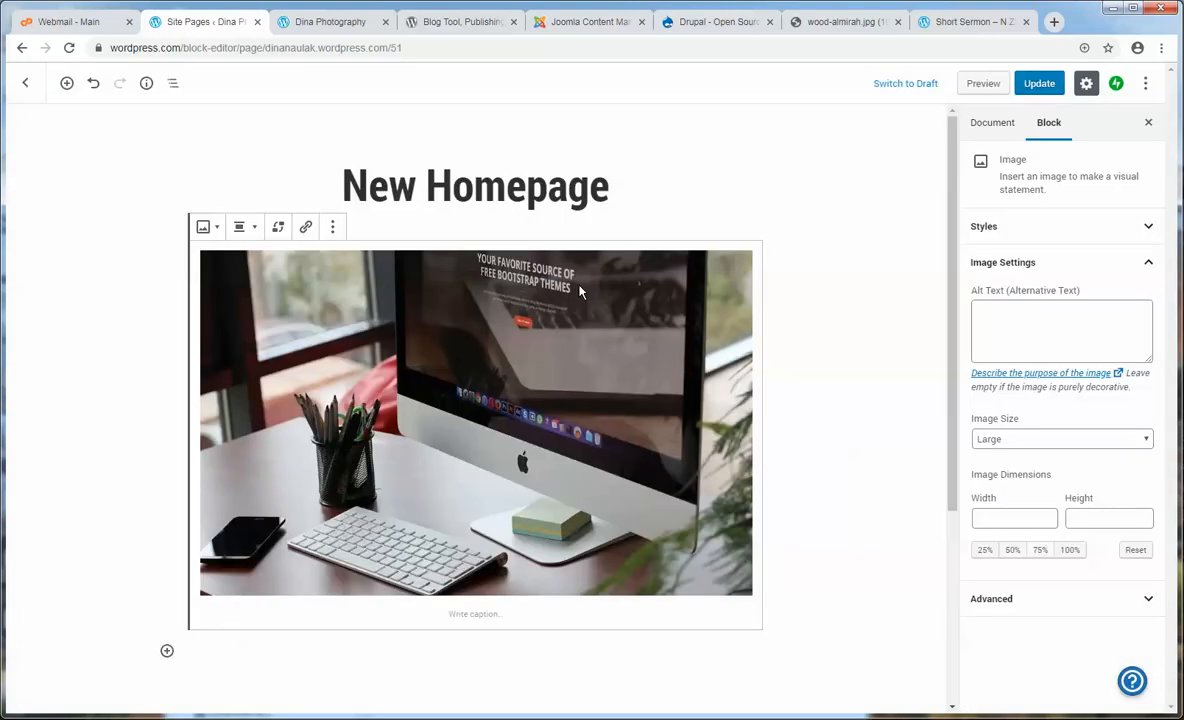
click(257, 230)
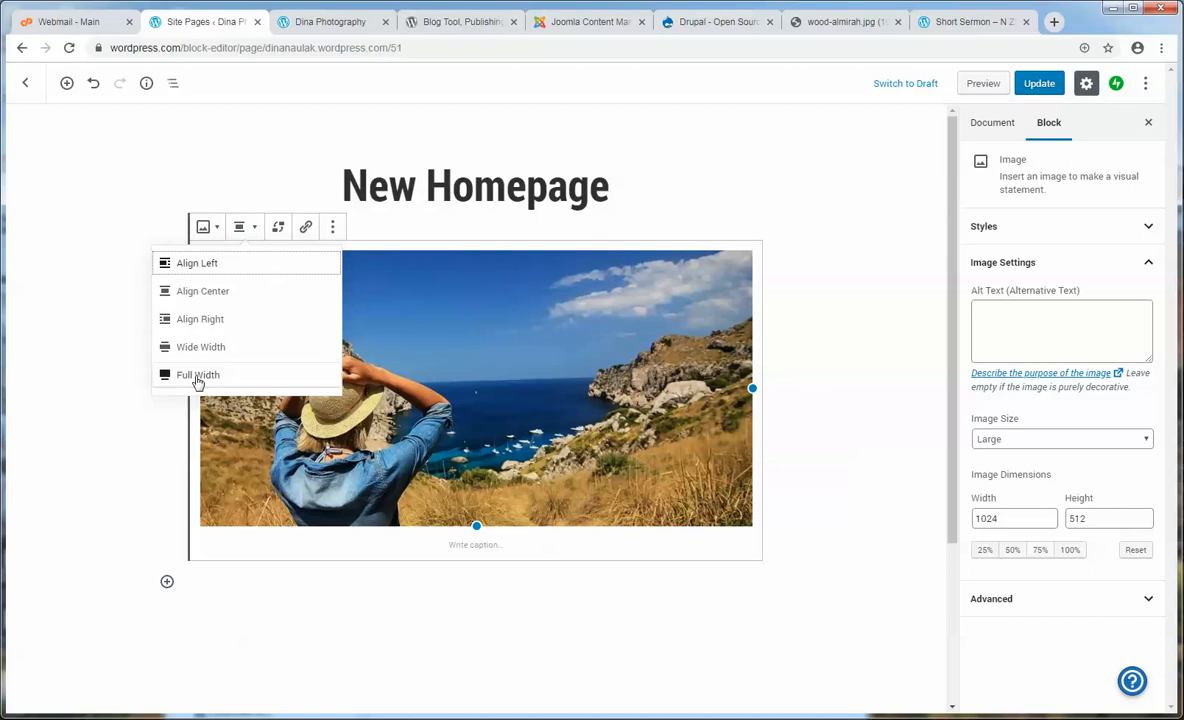
click(197, 377)
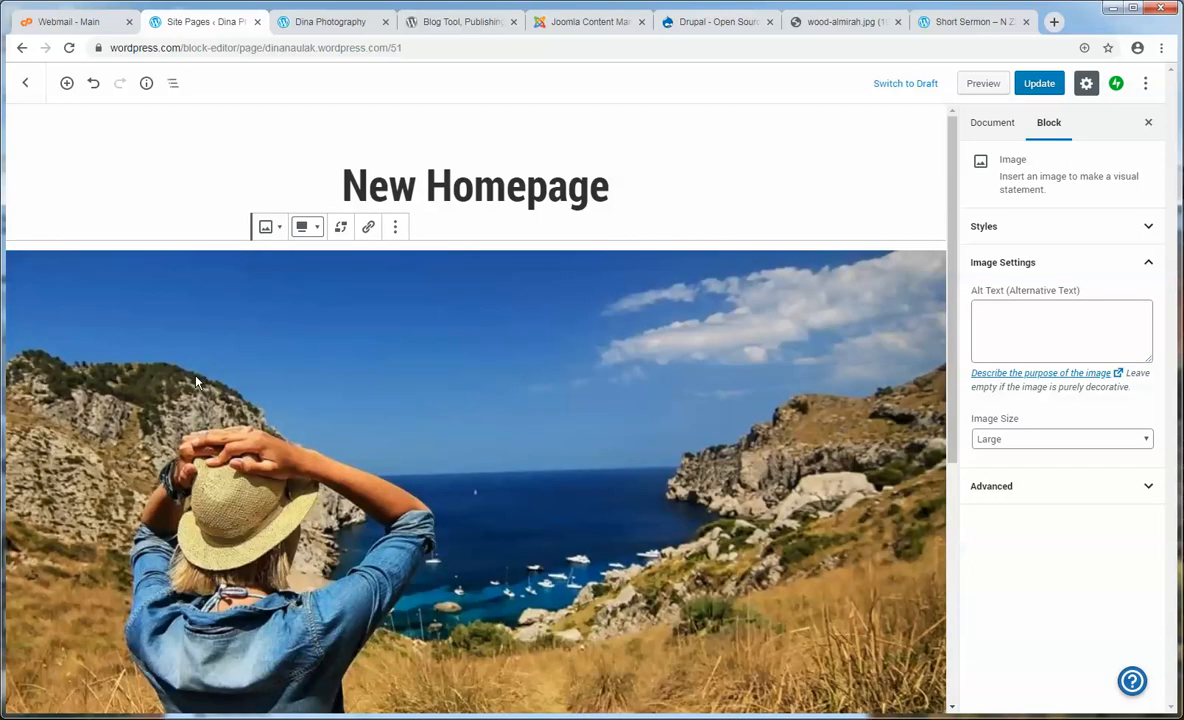
click(1040, 88)
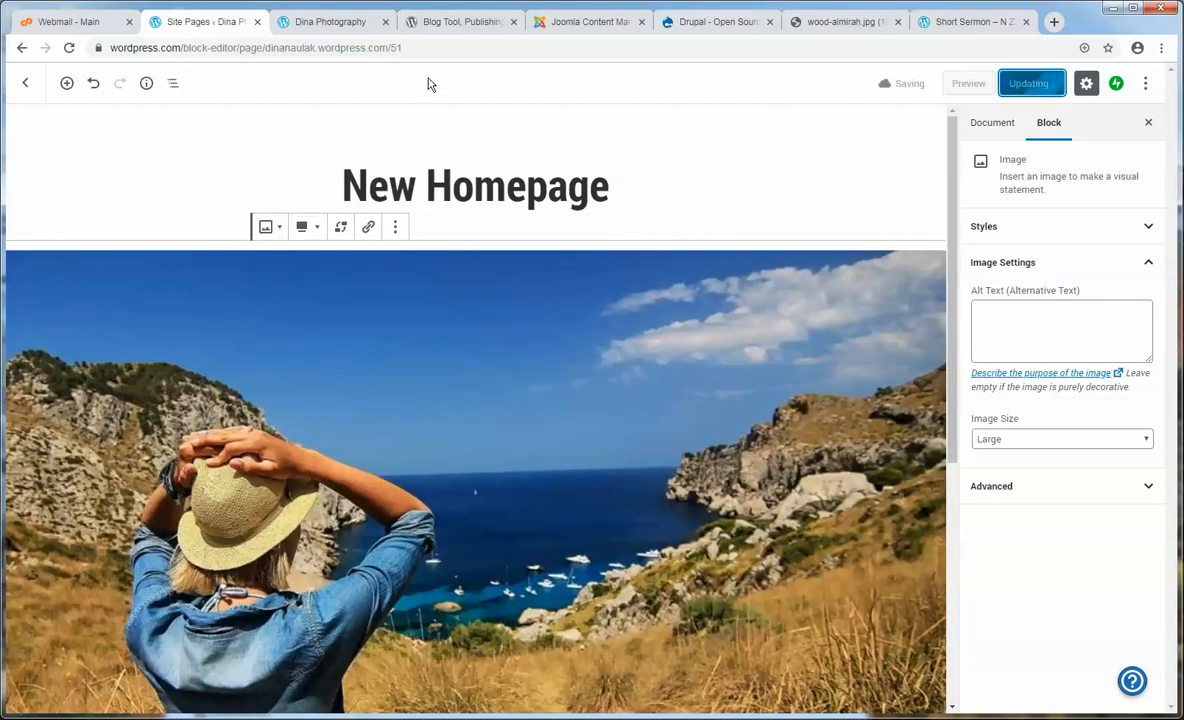
- Reload the live homepage to check the full-width coastal photo
click(332, 24)
click(268, 152)
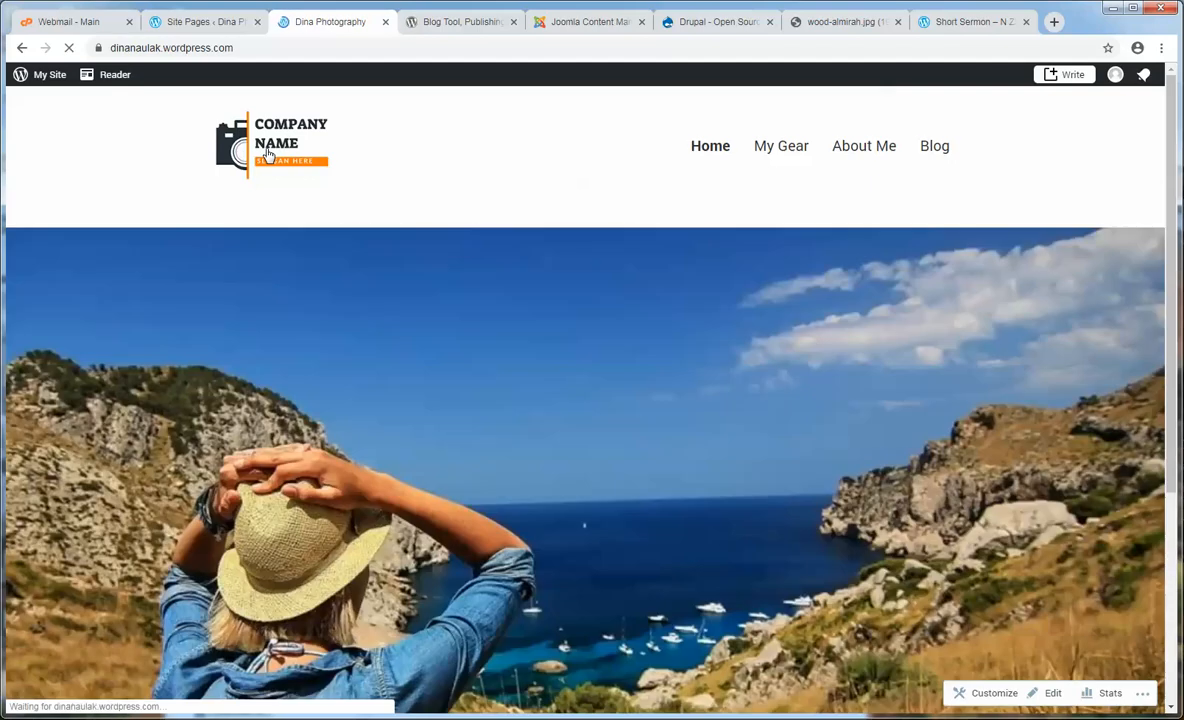
scroll(502, 198, down, 3)
scroll(517, 197, up, 3)
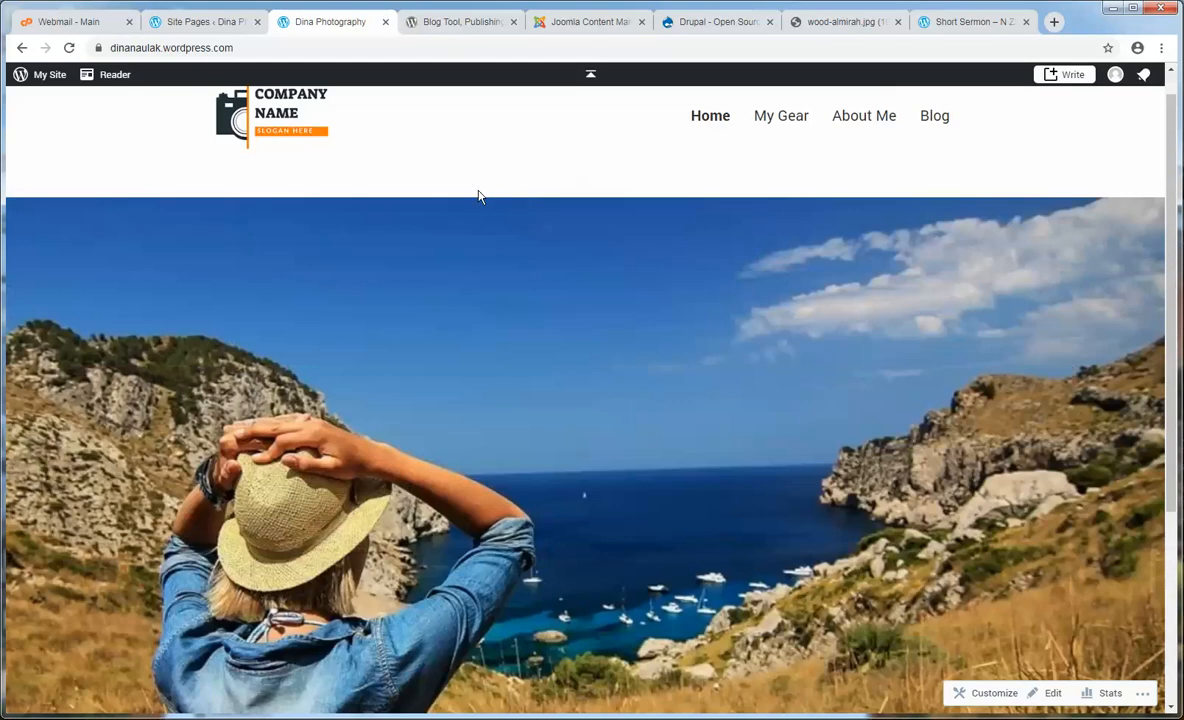
double_click(995, 178)
click(995, 178)
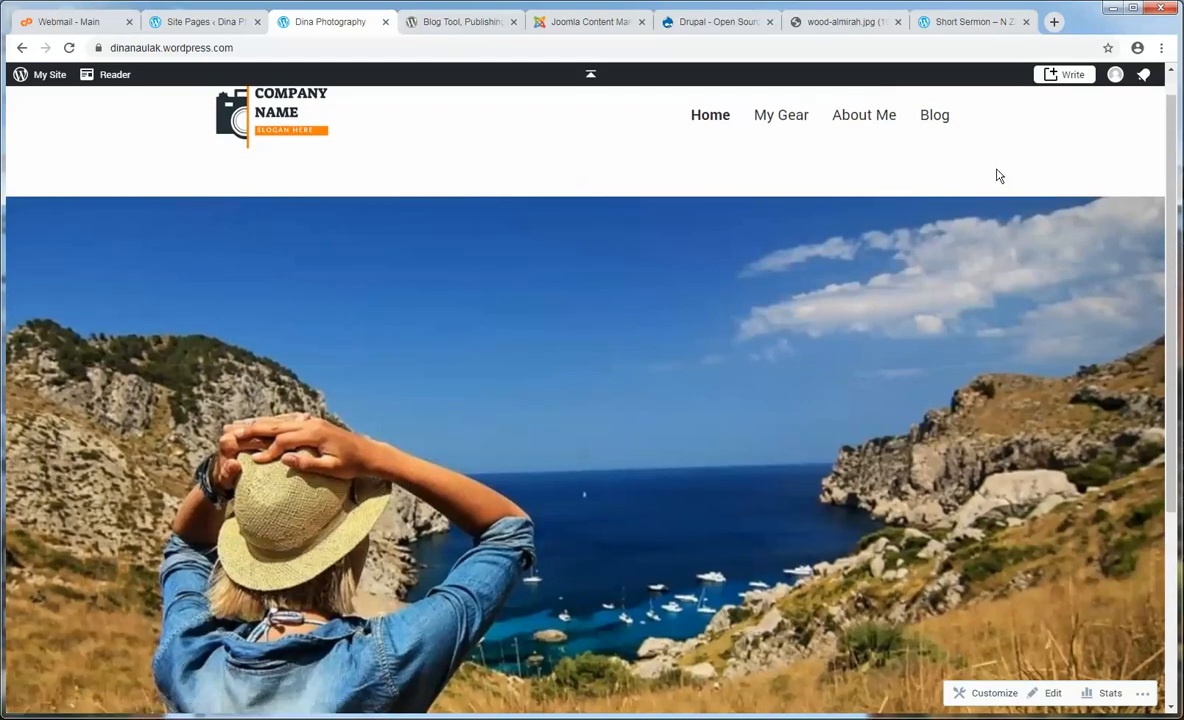
scroll(998, 174, down, 3)
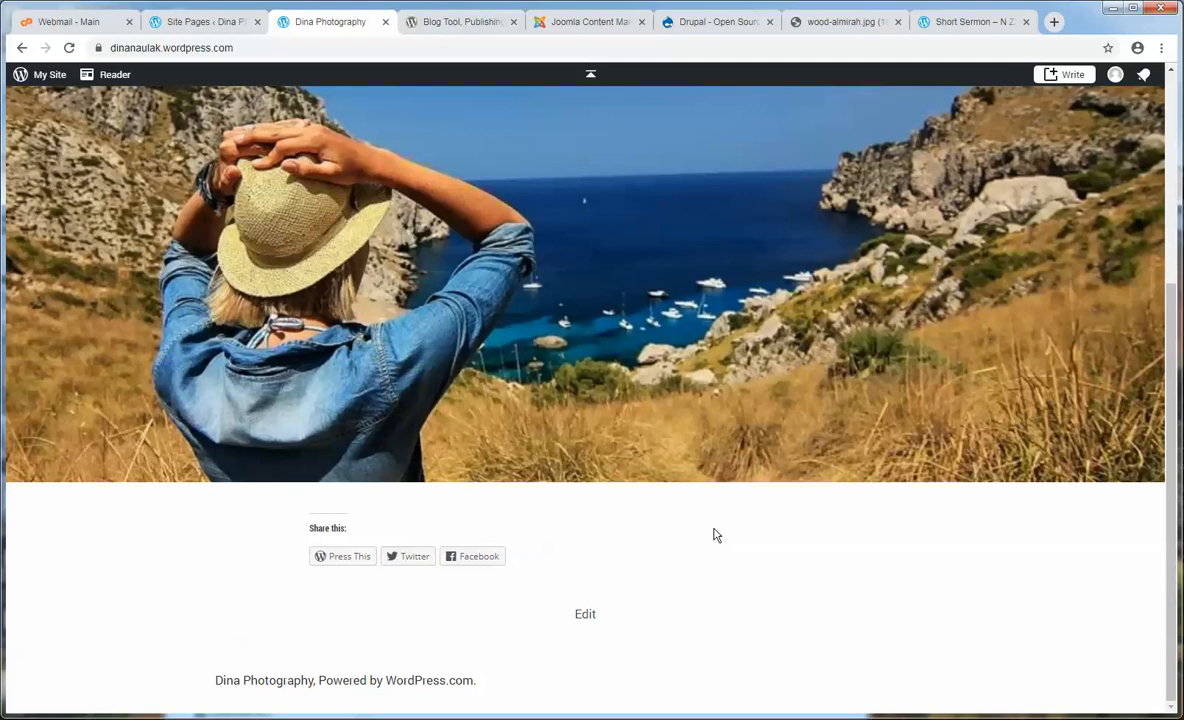
click(203, 22)
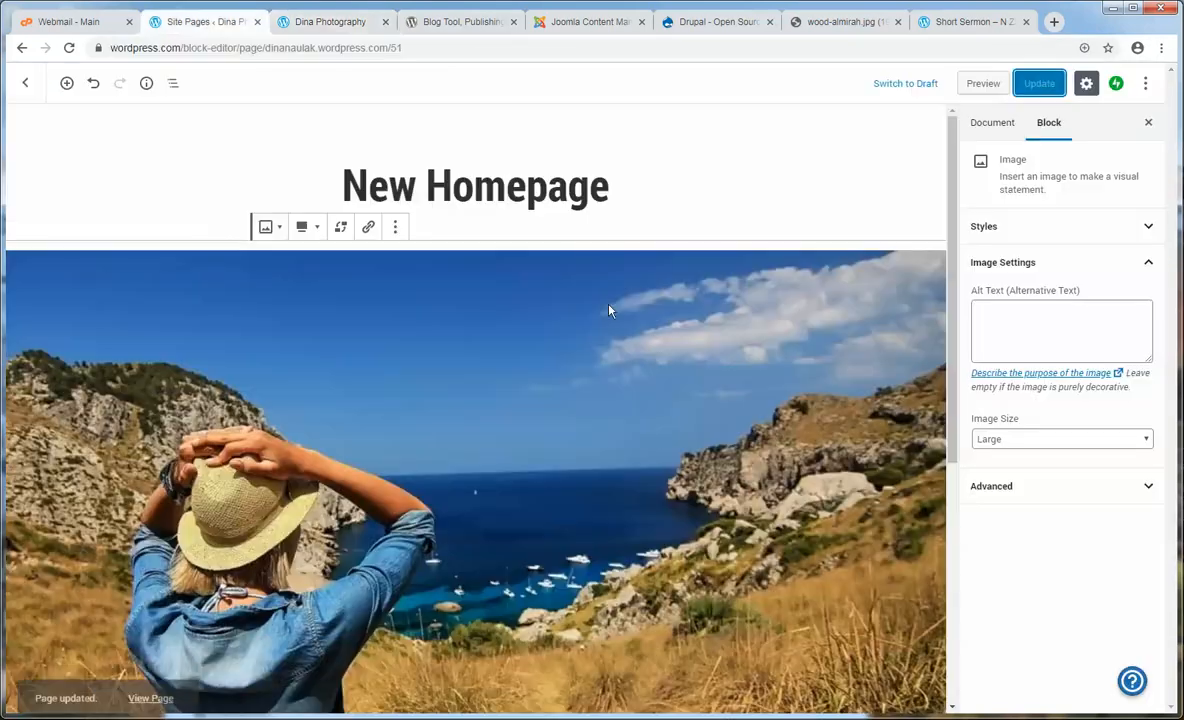
- Add a Paragraph block under the header image and paste the Donec vulputate paragraph from Notepad
scroll(654, 431, down, 5)
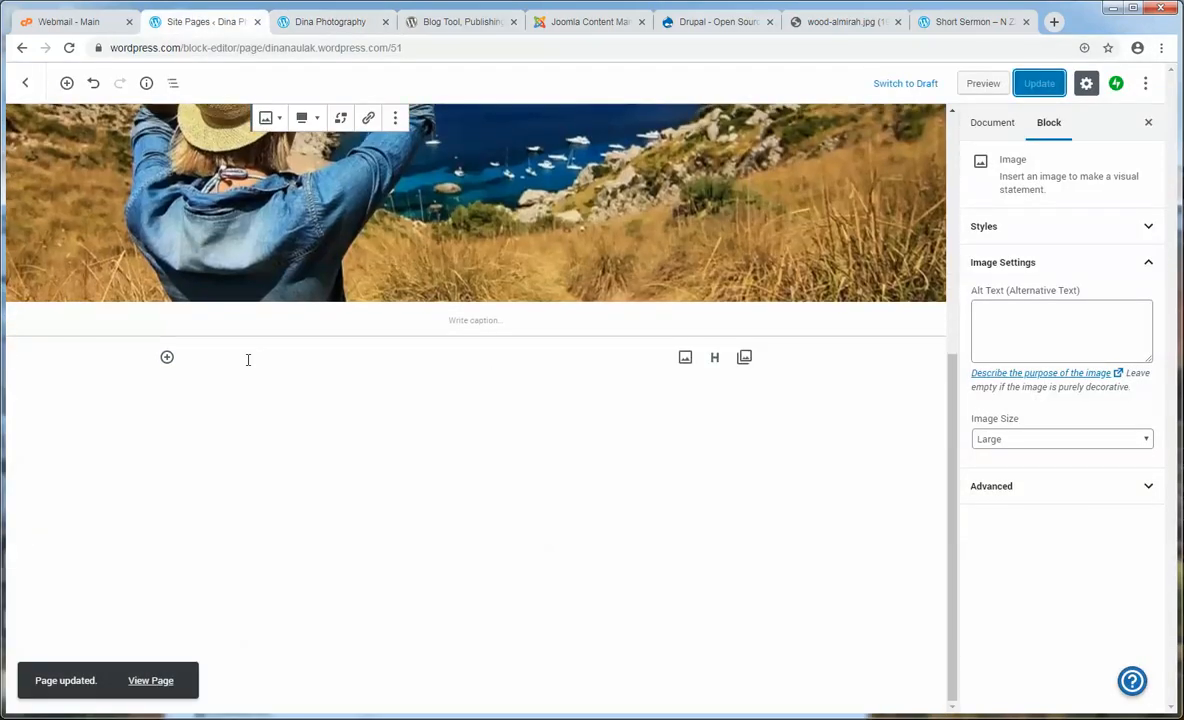
click(210, 355)
click(167, 356)
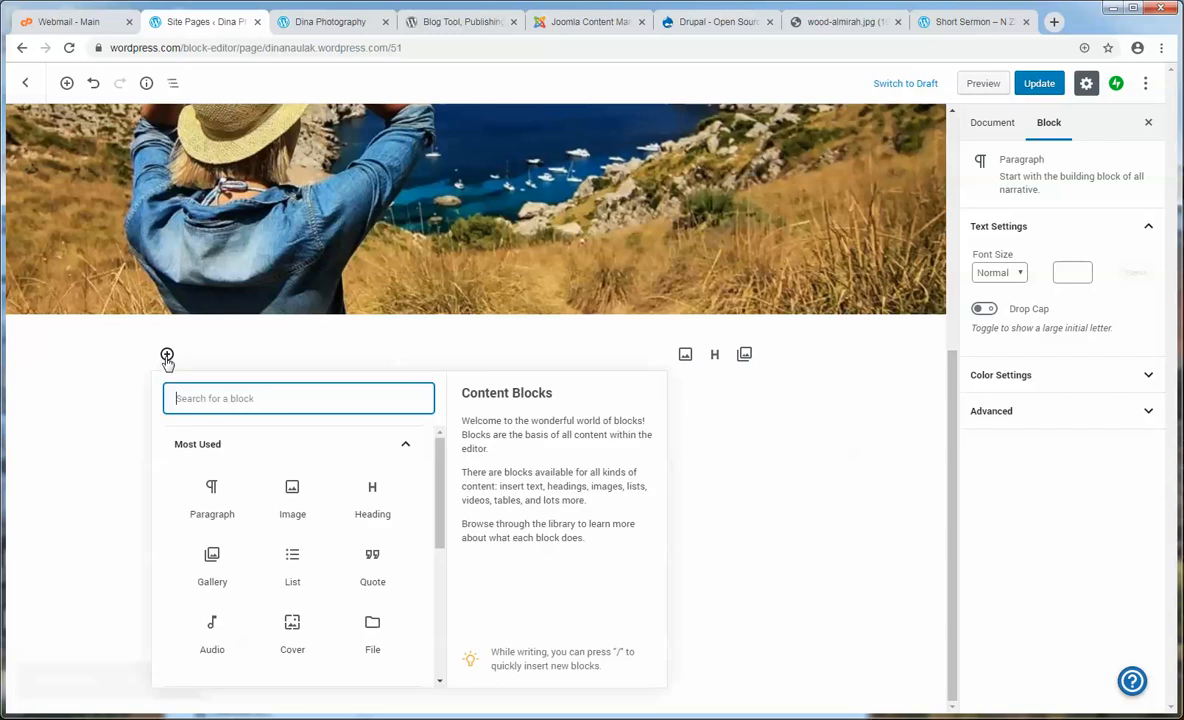
click(214, 503)
click(317, 718)
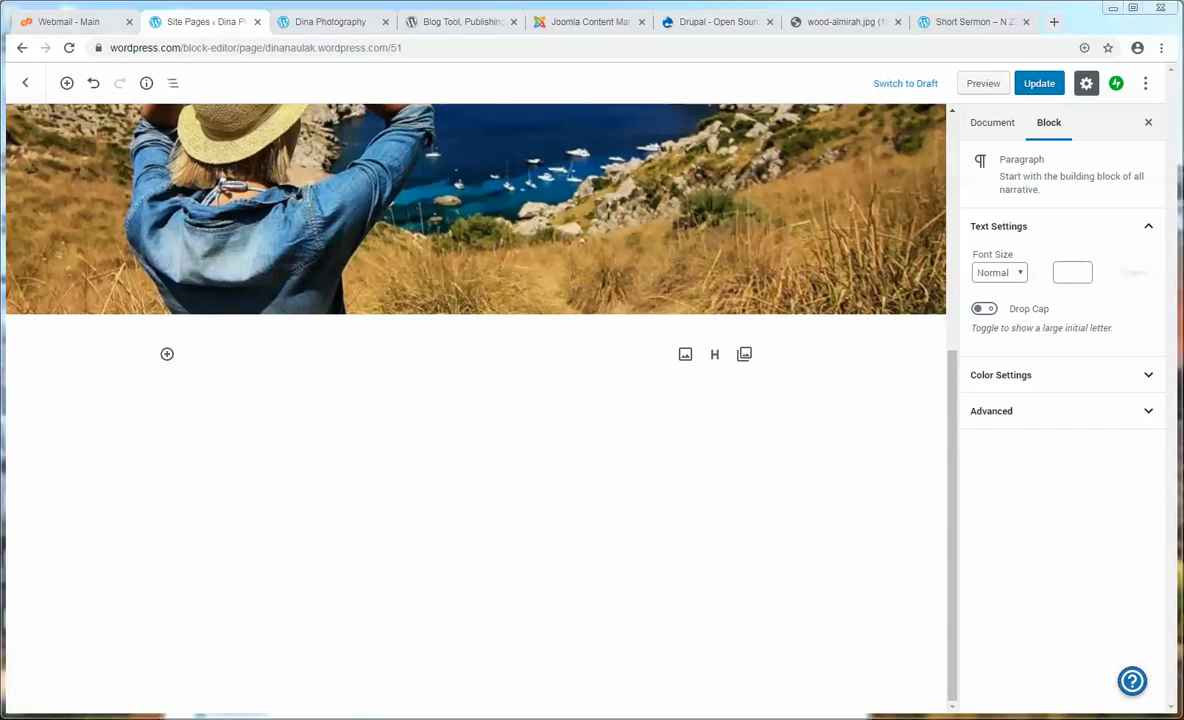
click(467, 493)
drag(609, 342, 186, 313)
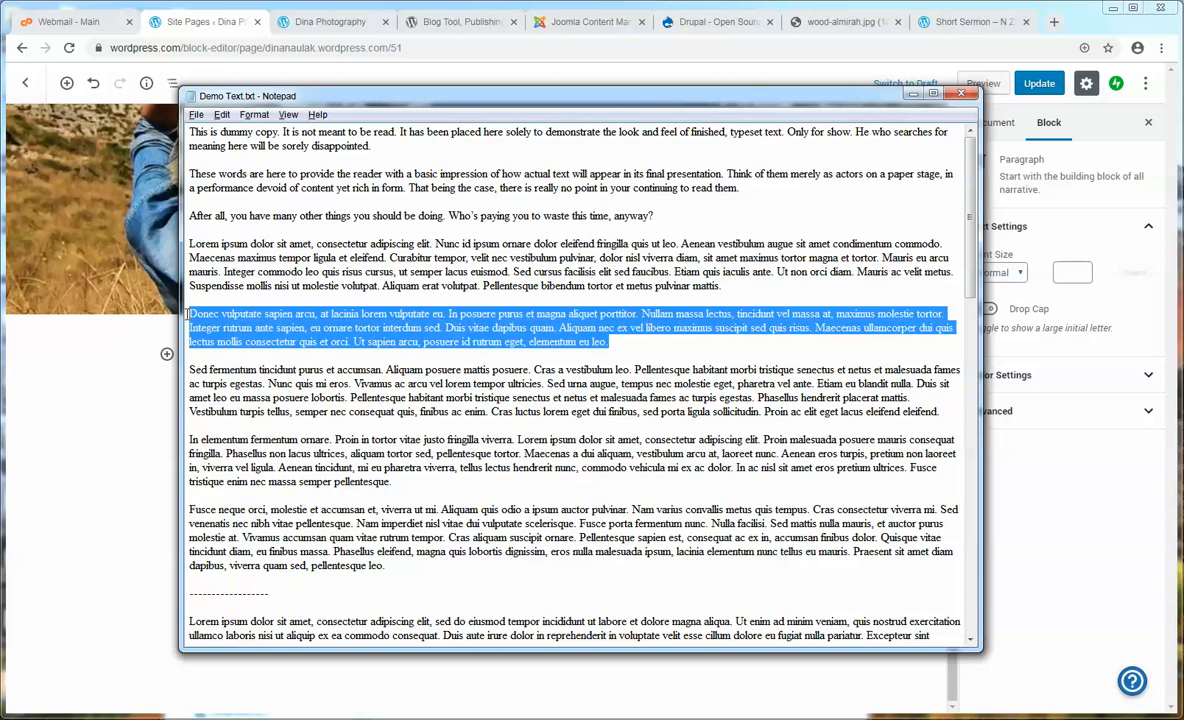
key(ctrl+c)
click(138, 398)
click(291, 349)
key(ctrl+v)
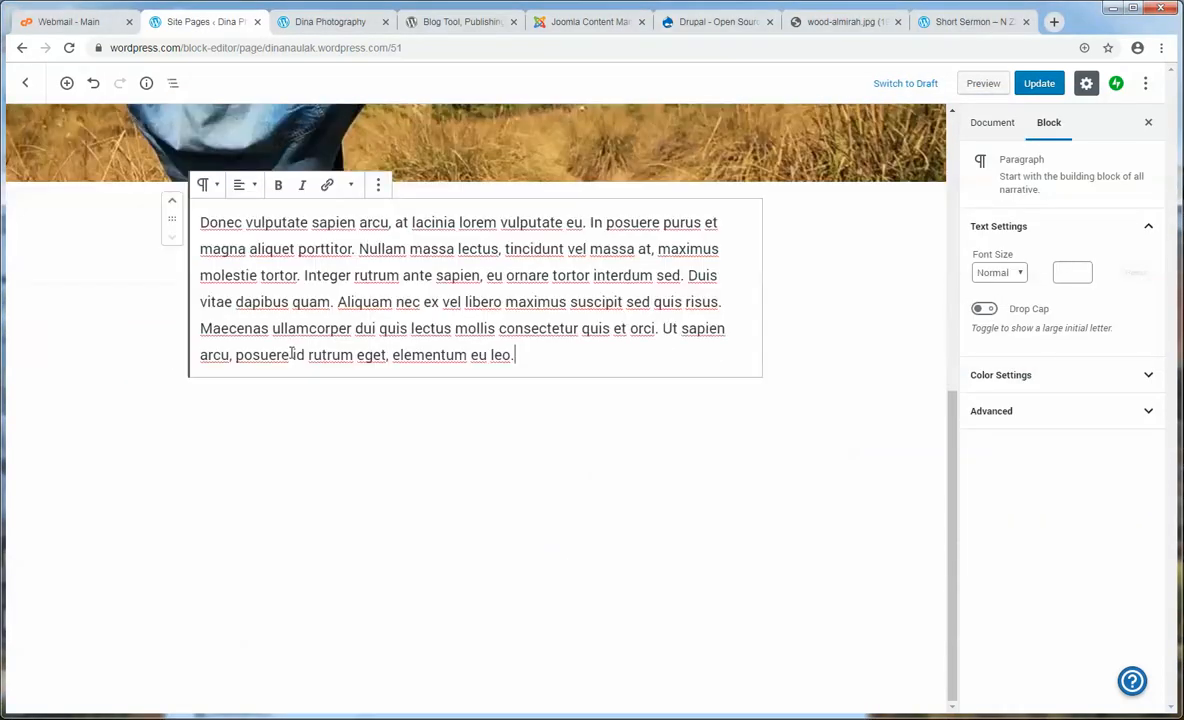
- Type 'Read More' at the end of the paragraph and select those words
scroll(541, 528, up, 1)
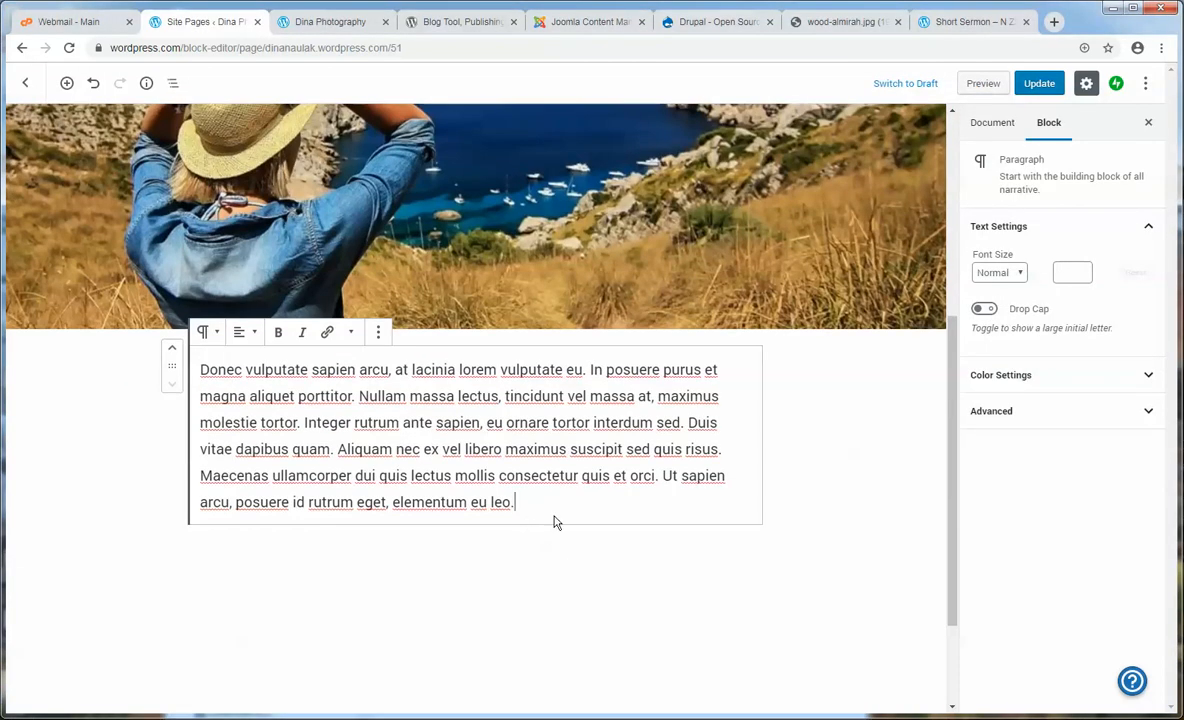
text(Re)
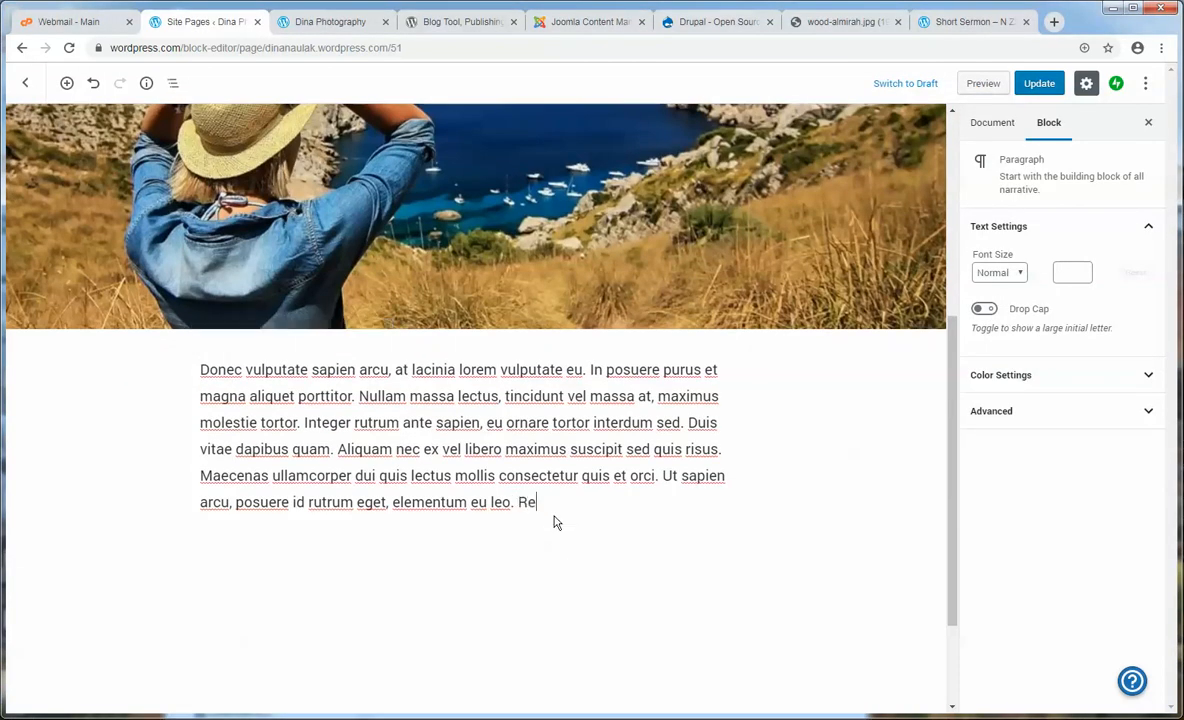
text(ad More)
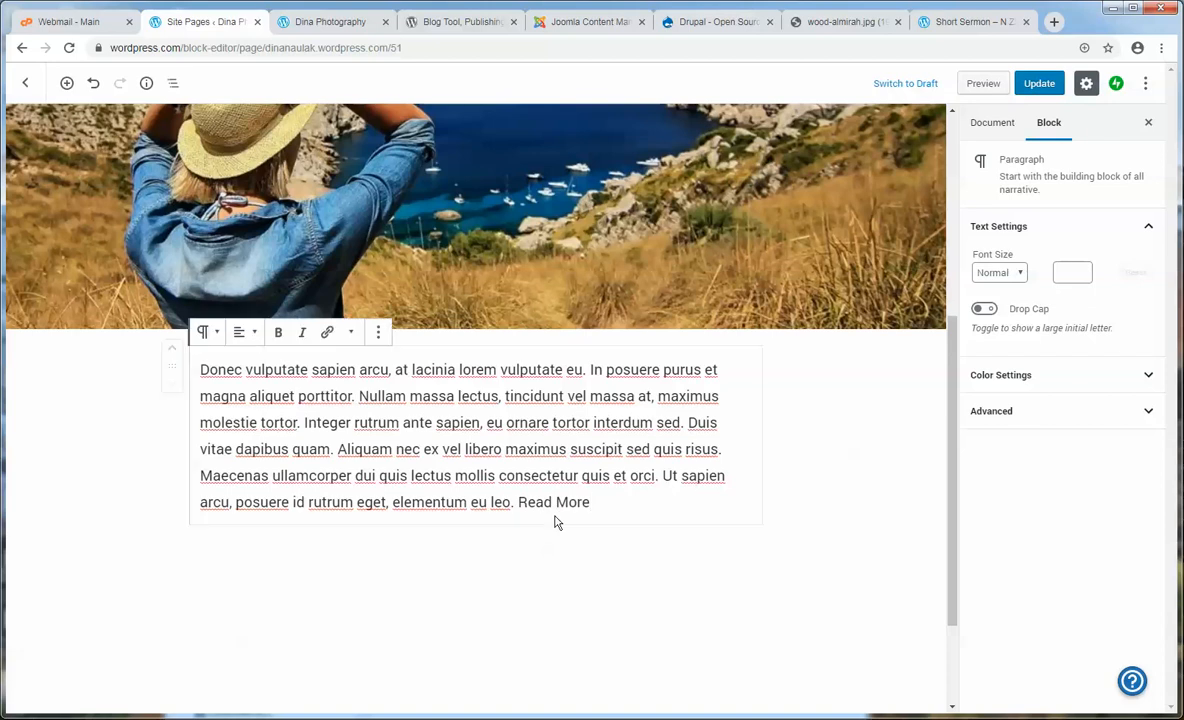
drag(608, 502, 521, 503)
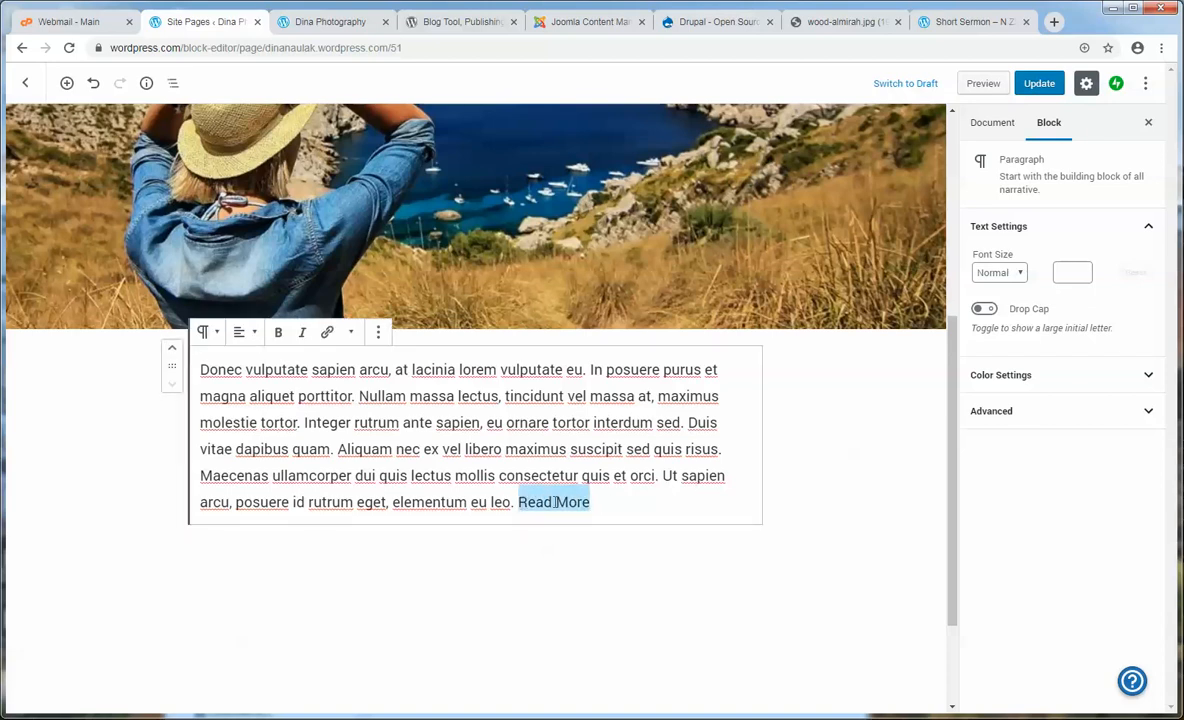
drag(601, 501, 521, 510)
drag(597, 502, 518, 502)
- Link 'Read More' to the live About Me page's URL and update the page
click(328, 336)
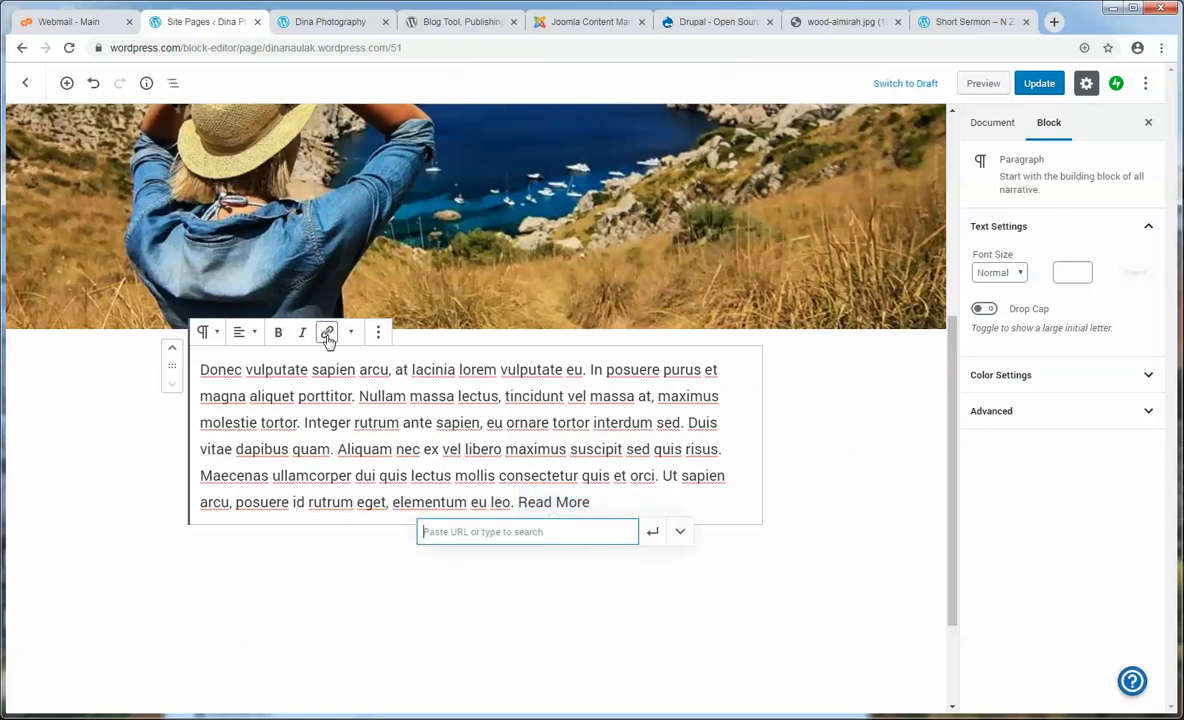
click(328, 22)
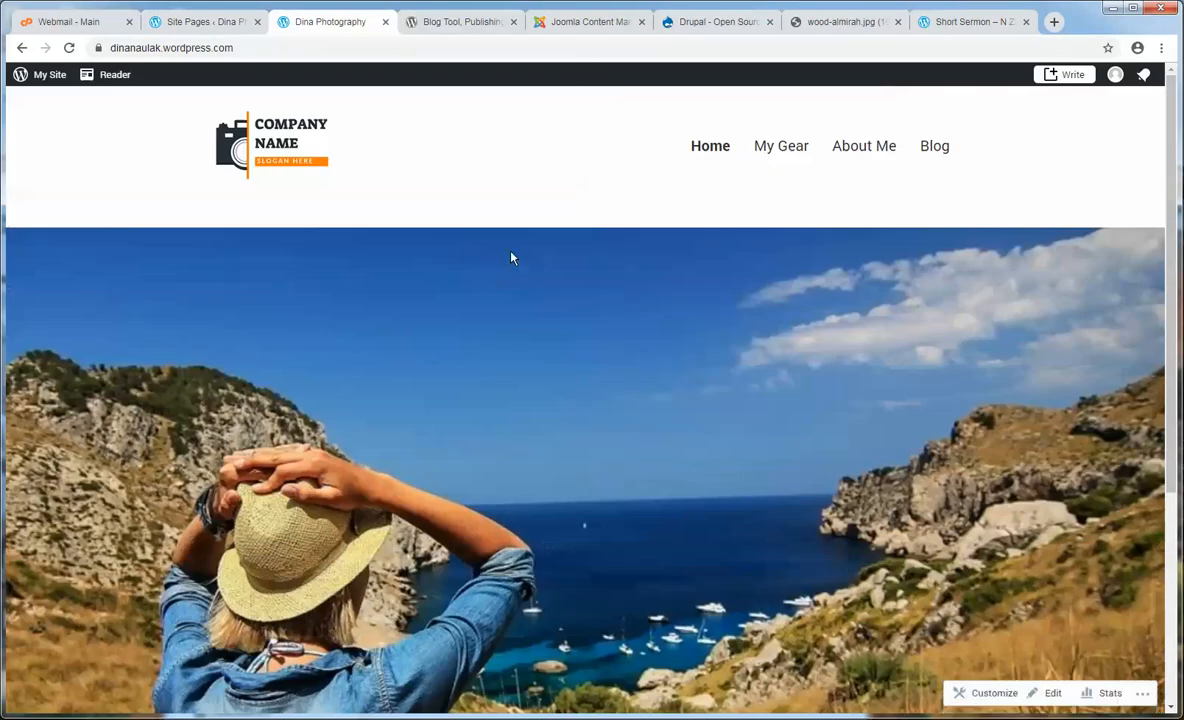
click(866, 151)
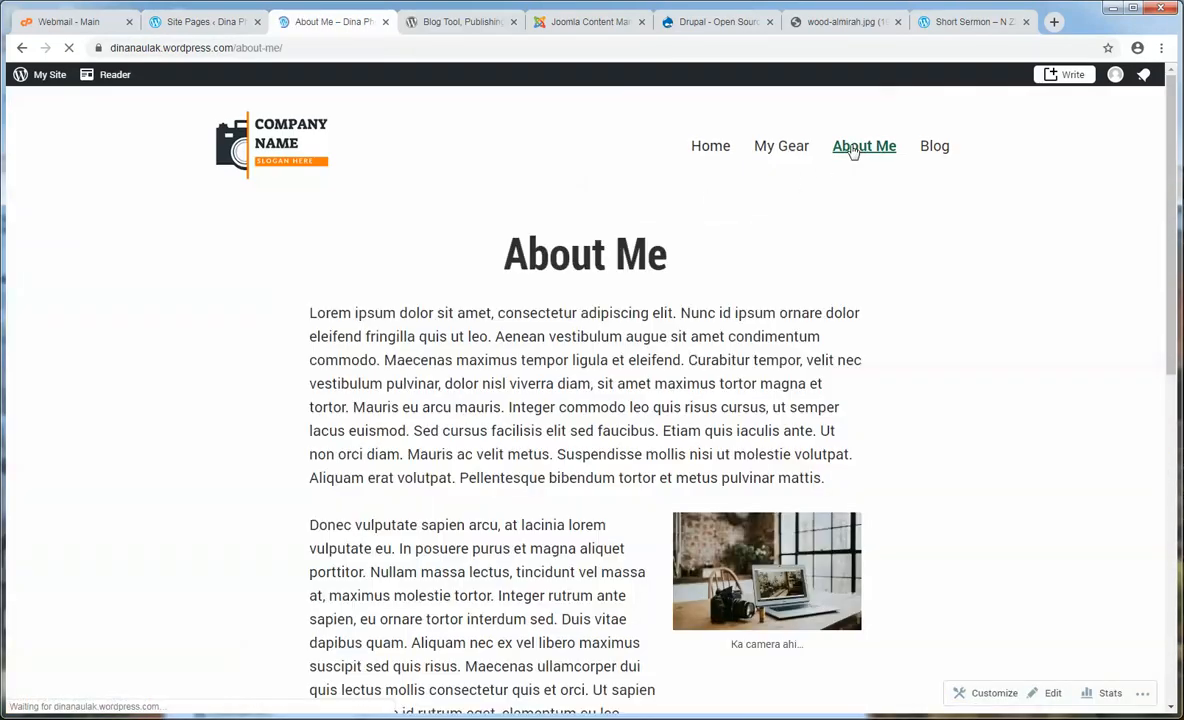
click(274, 50)
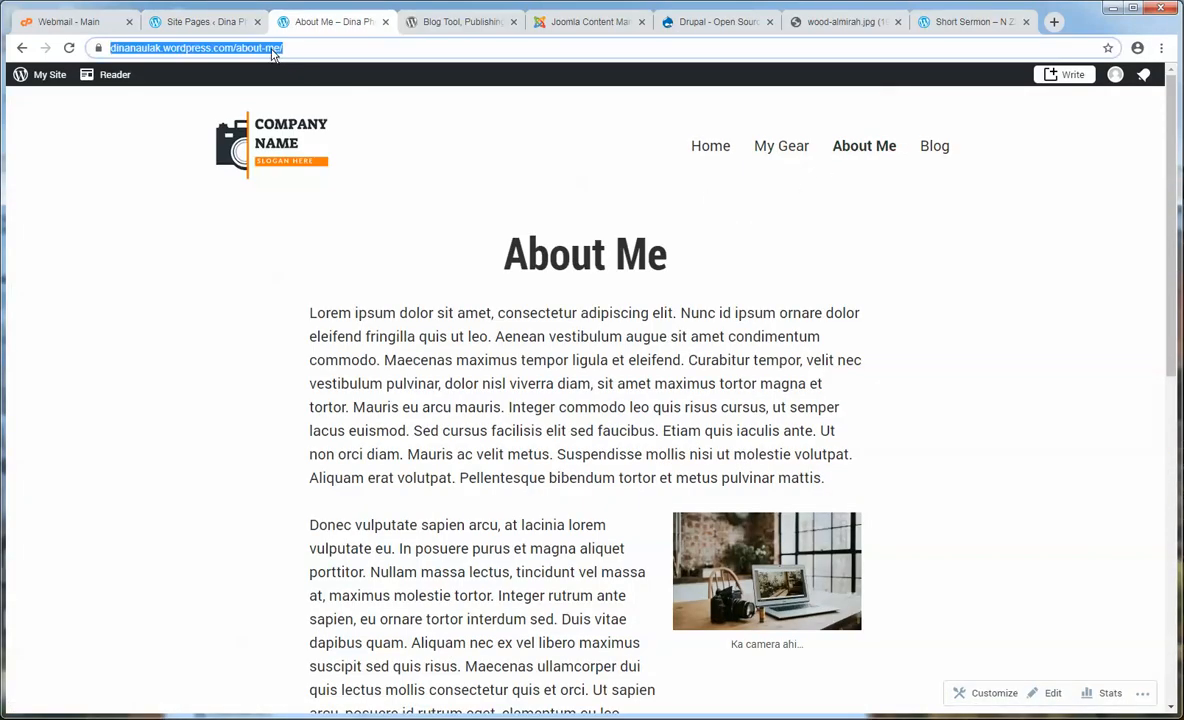
right_click(143, 54)
click(182, 97)
click(205, 22)
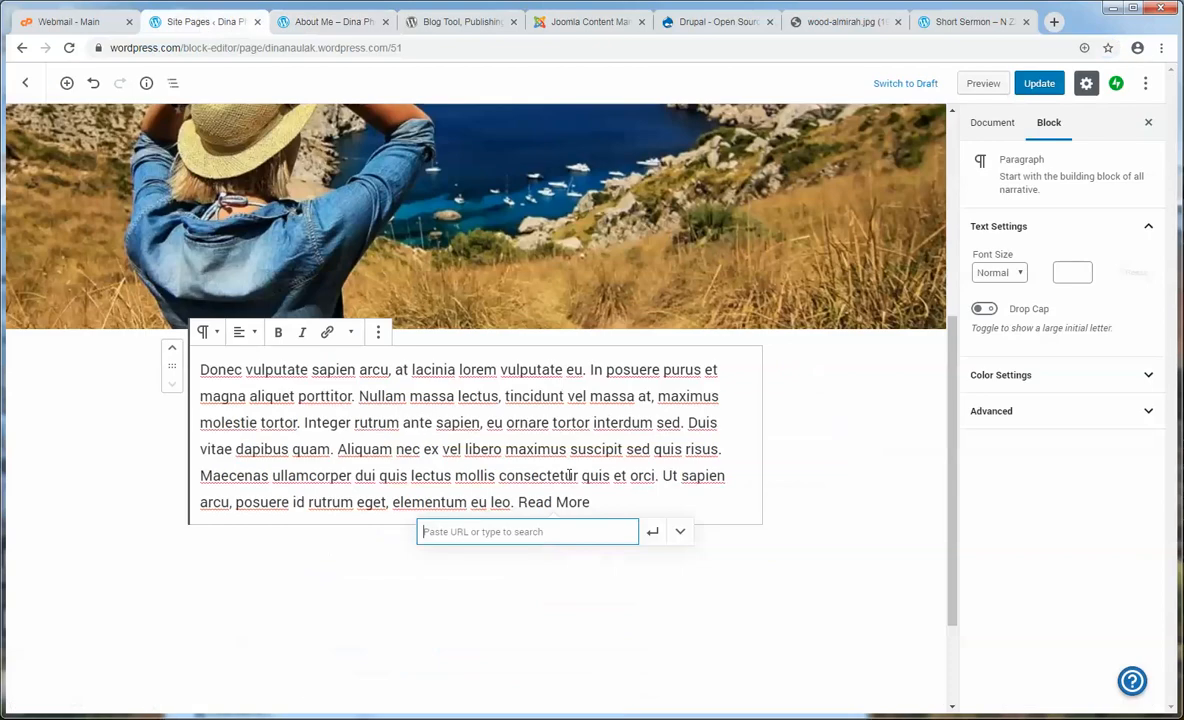
right_click(478, 531)
click(505, 608)
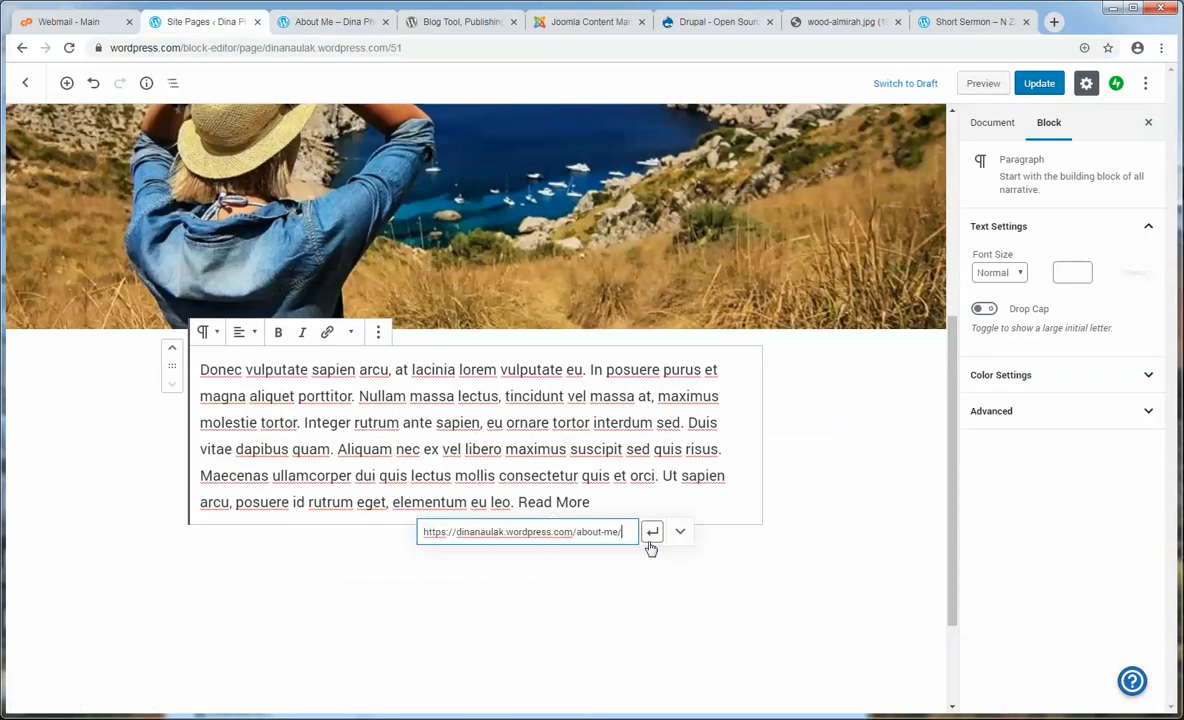
click(652, 534)
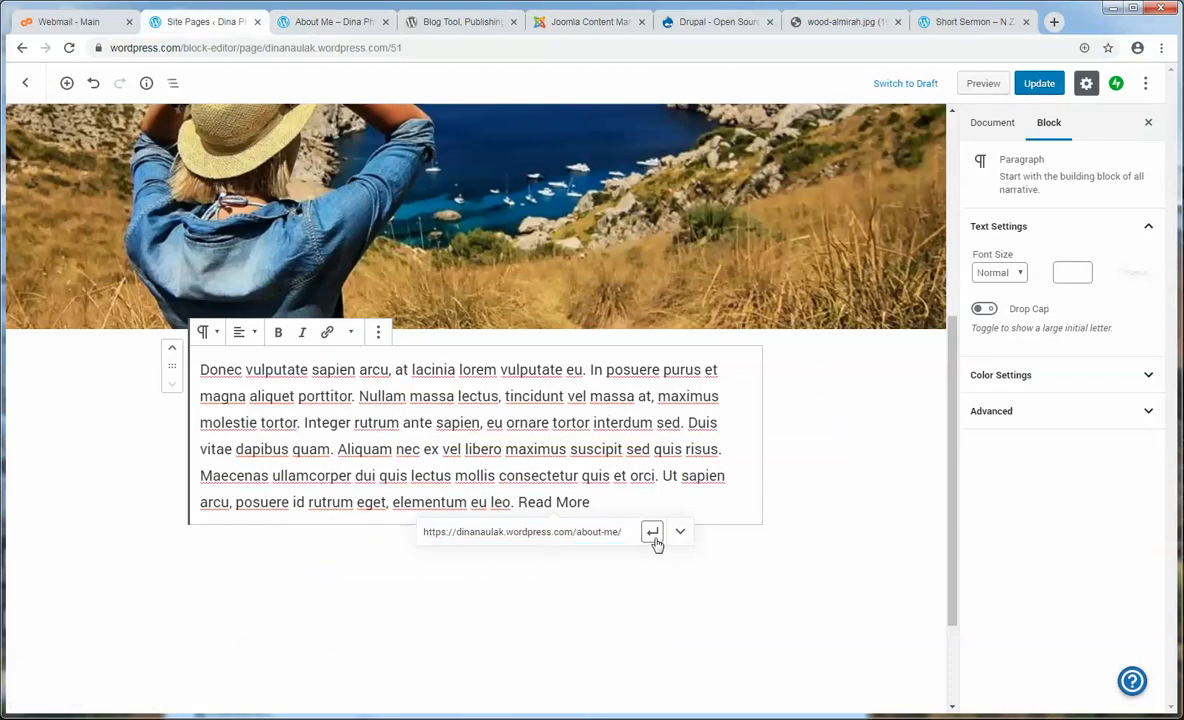
click(636, 498)
click(1039, 85)
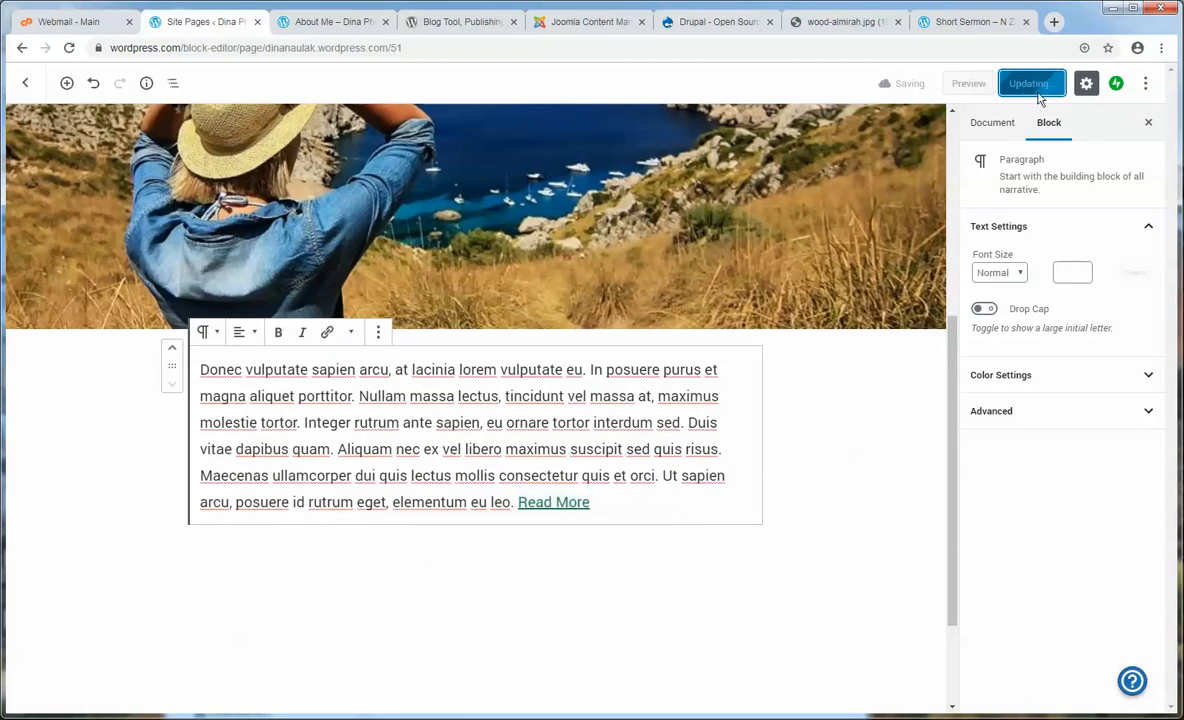
- Check the new paragraph on the live home page, confirm Read More reaches About Me, then return to the editor
click(330, 21)
click(300, 173)
scroll(670, 305, down, 5)
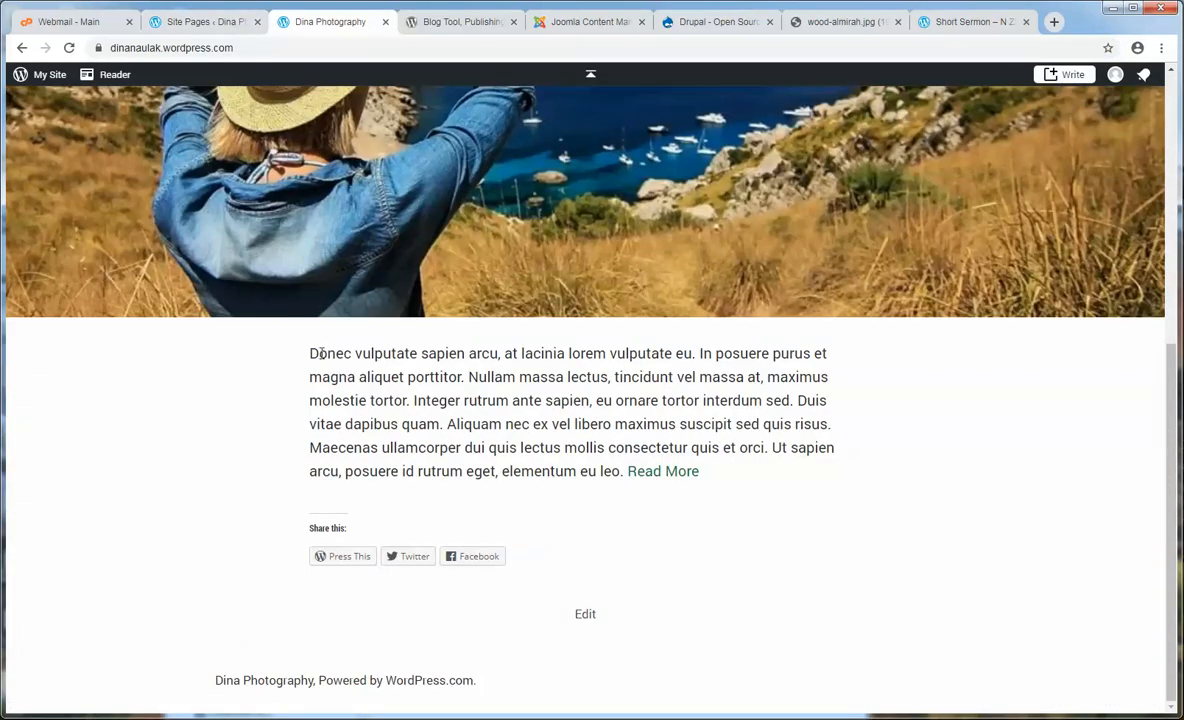
drag(305, 350, 615, 405)
click(638, 412)
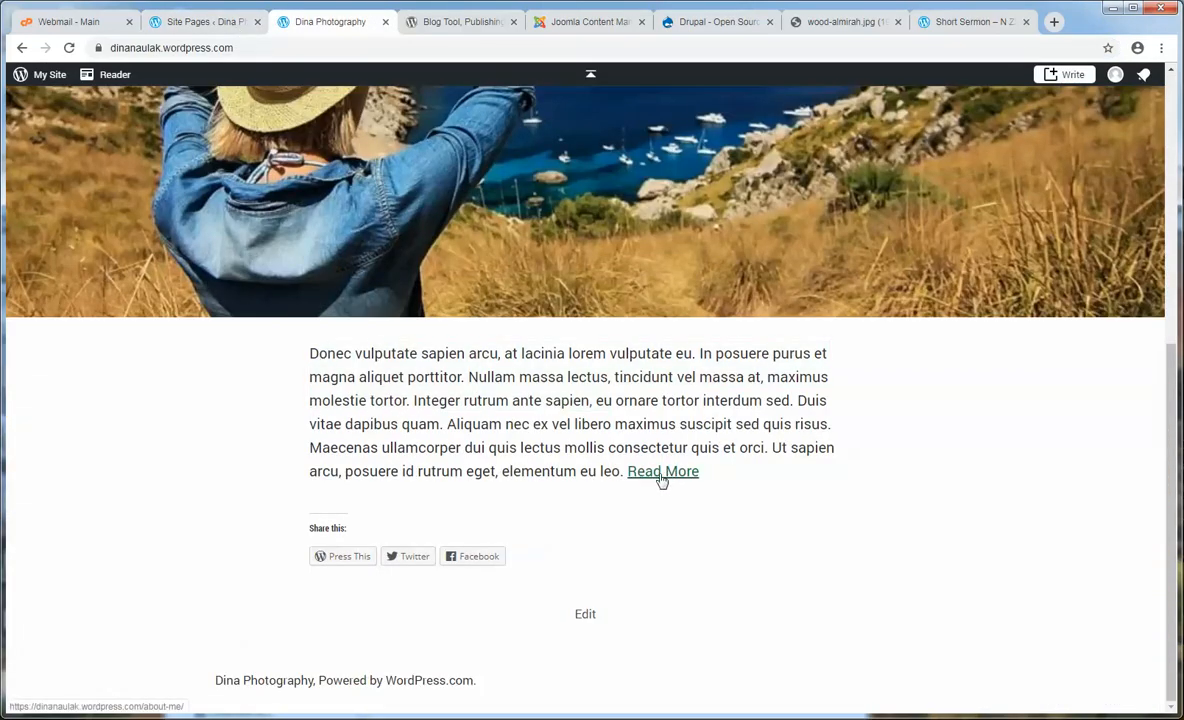
click(661, 476)
drag(718, 408, 370, 340)
click(370, 340)
click(292, 149)
click(208, 26)
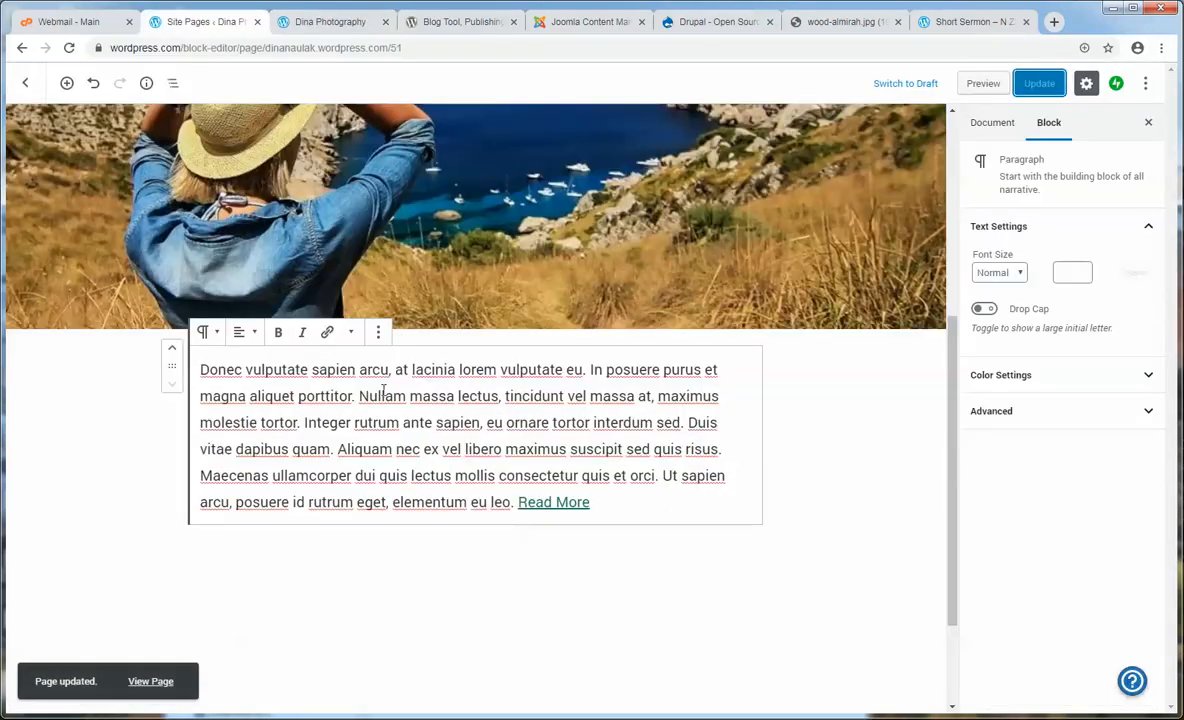
click(356, 369)
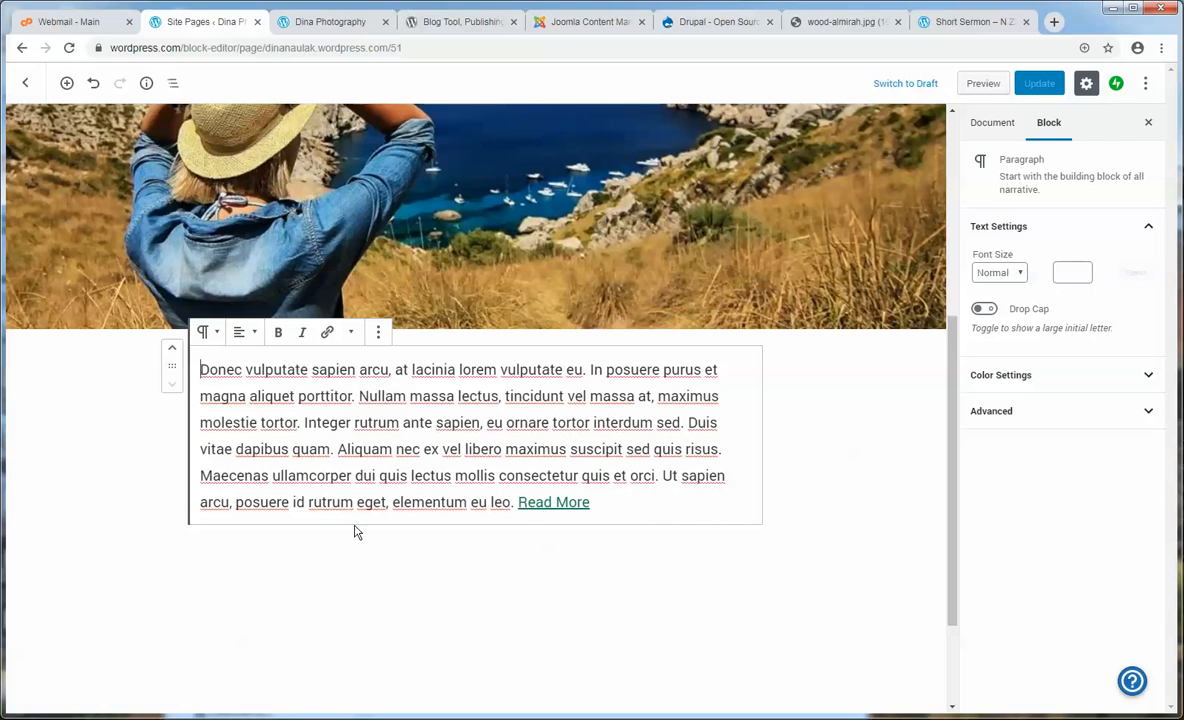
- Insert a centred Heading block reading 'About Dina' below the paragraph
click(660, 507)
key(Return)
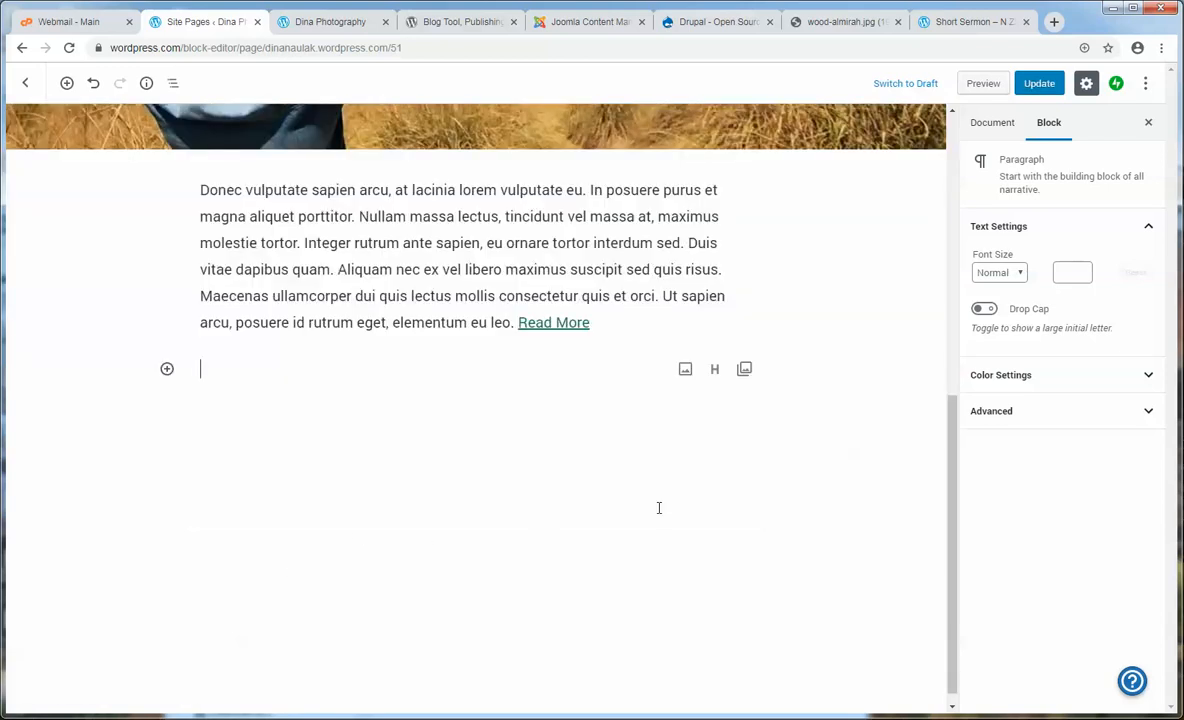
click(167, 369)
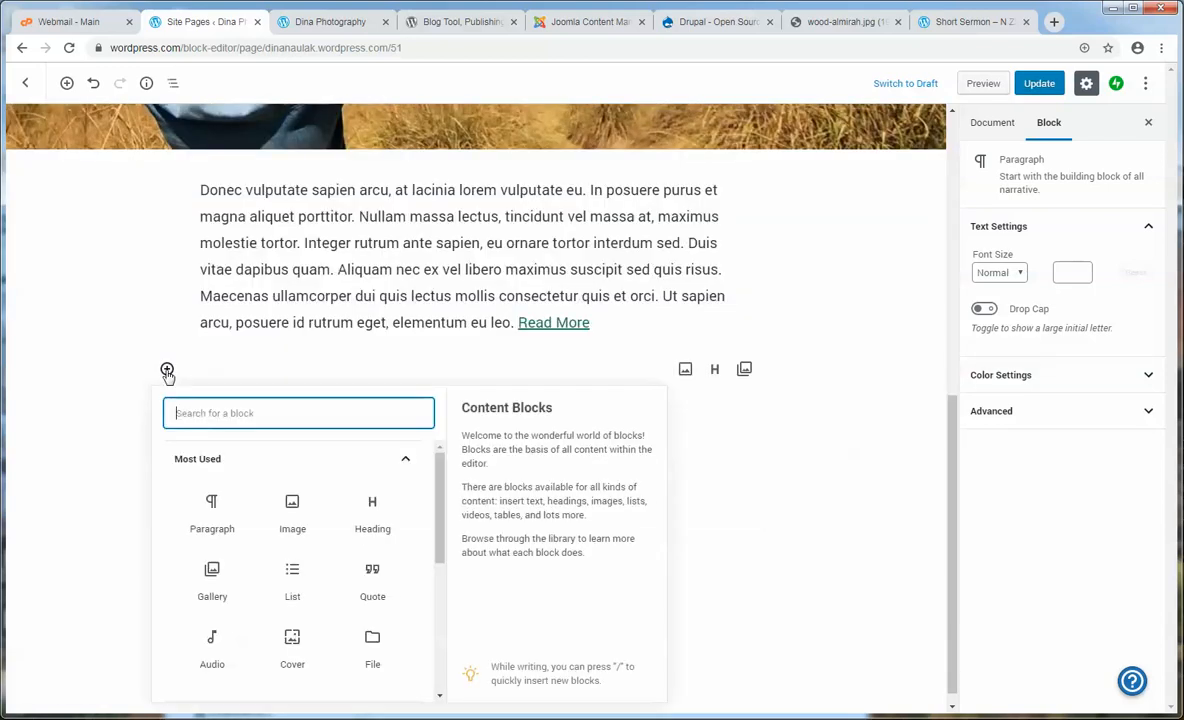
click(374, 527)
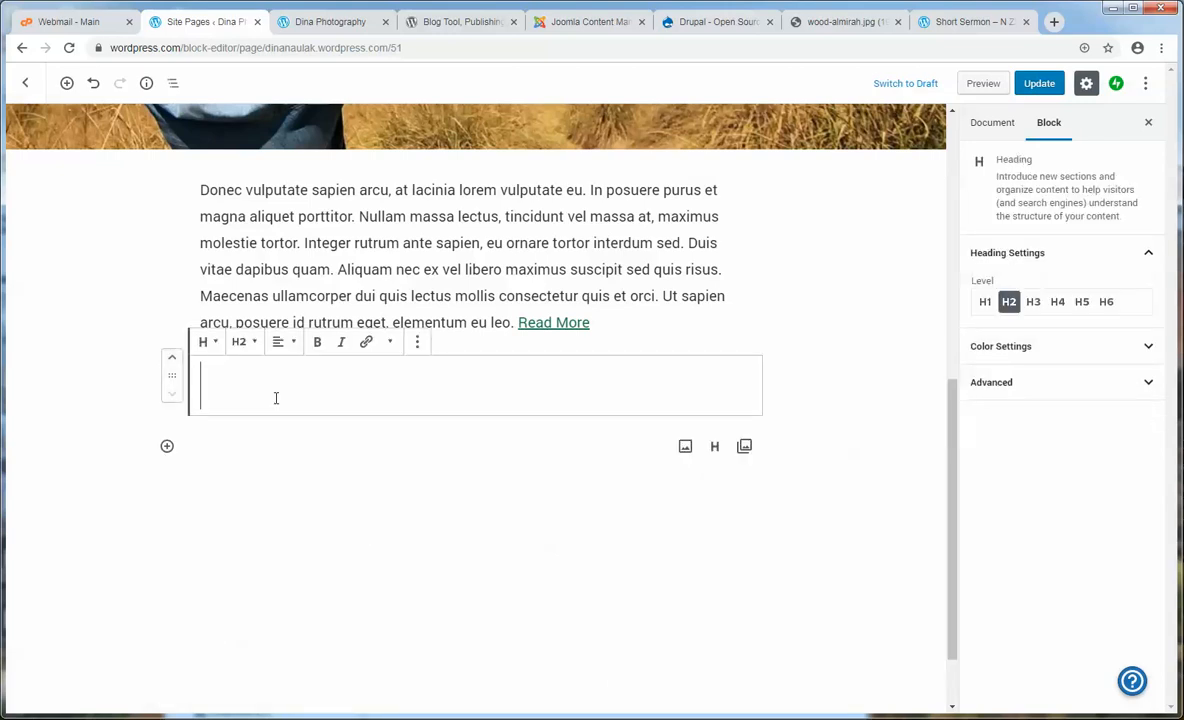
text(About Dina)
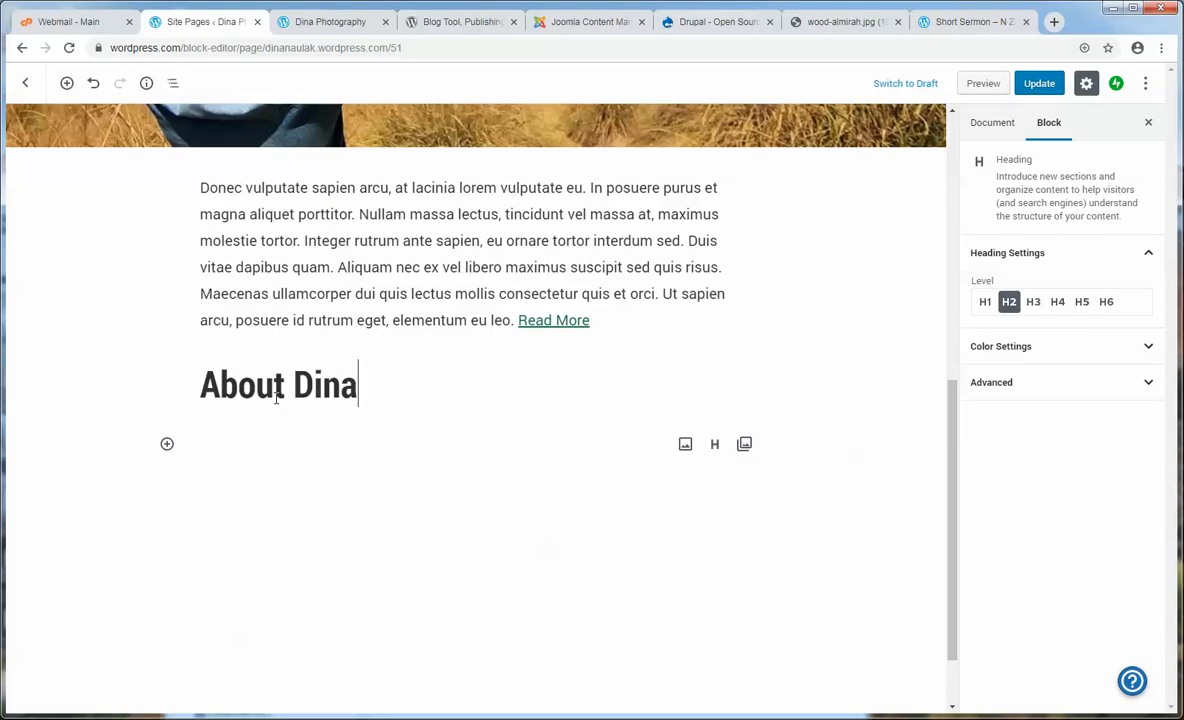
scroll(300, 410, up, 1)
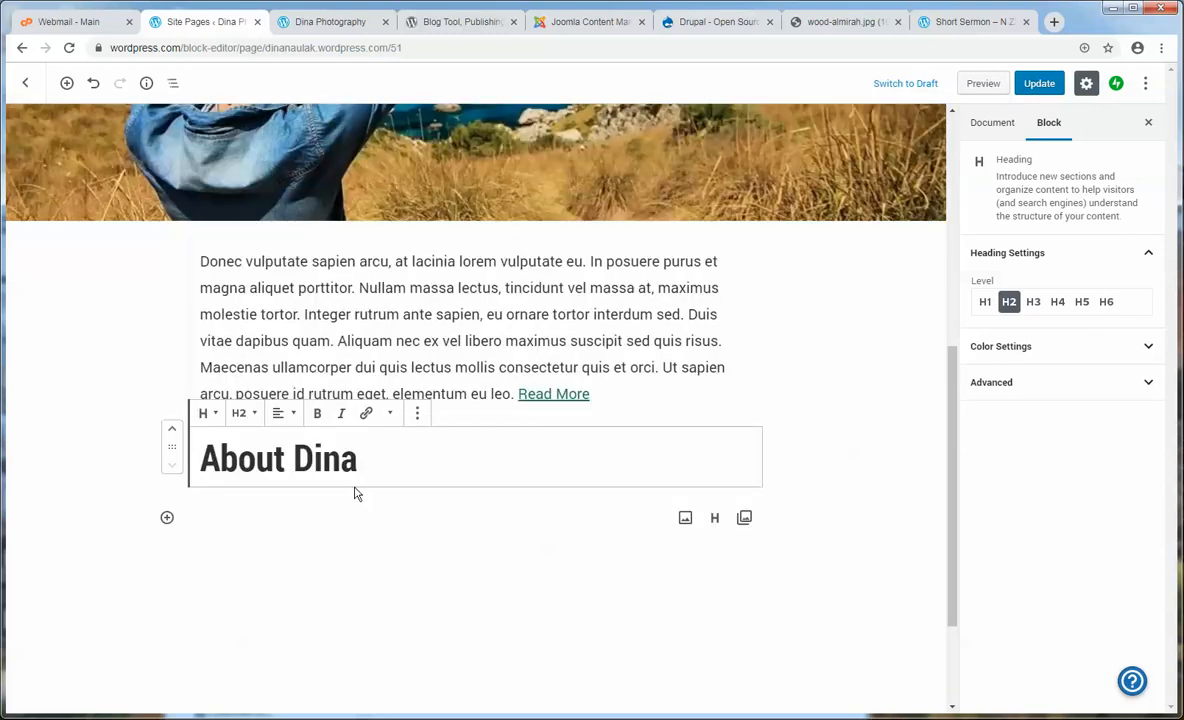
click(296, 420)
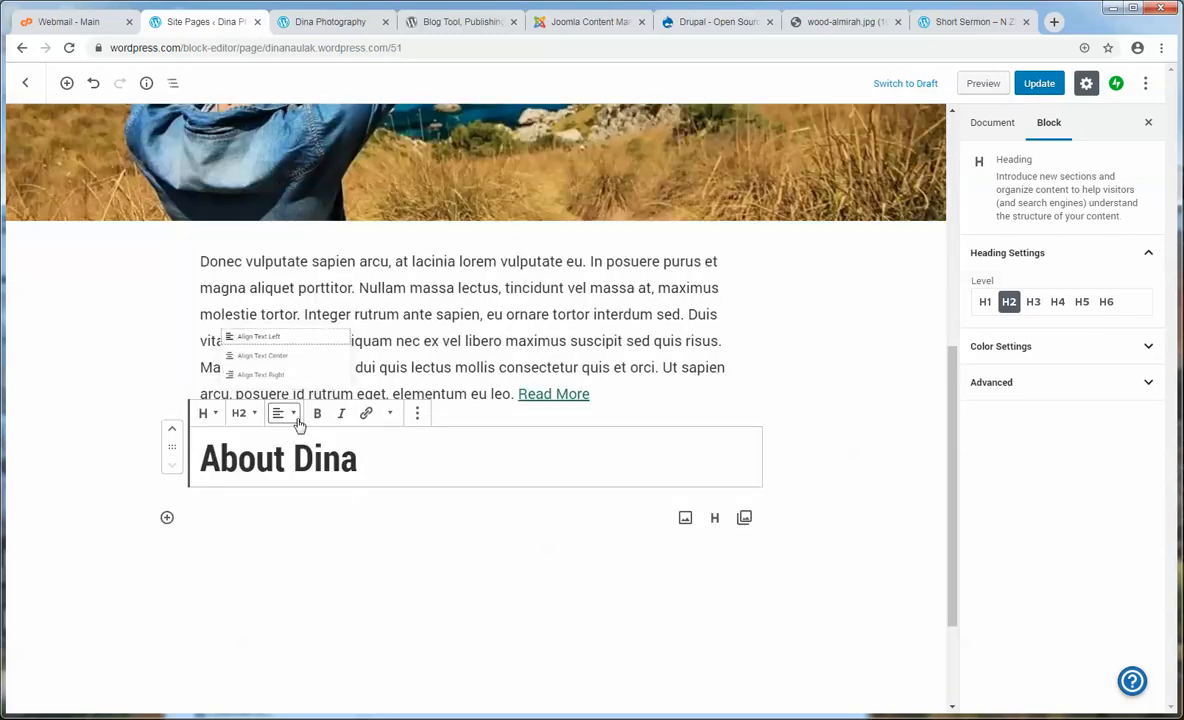
click(237, 349)
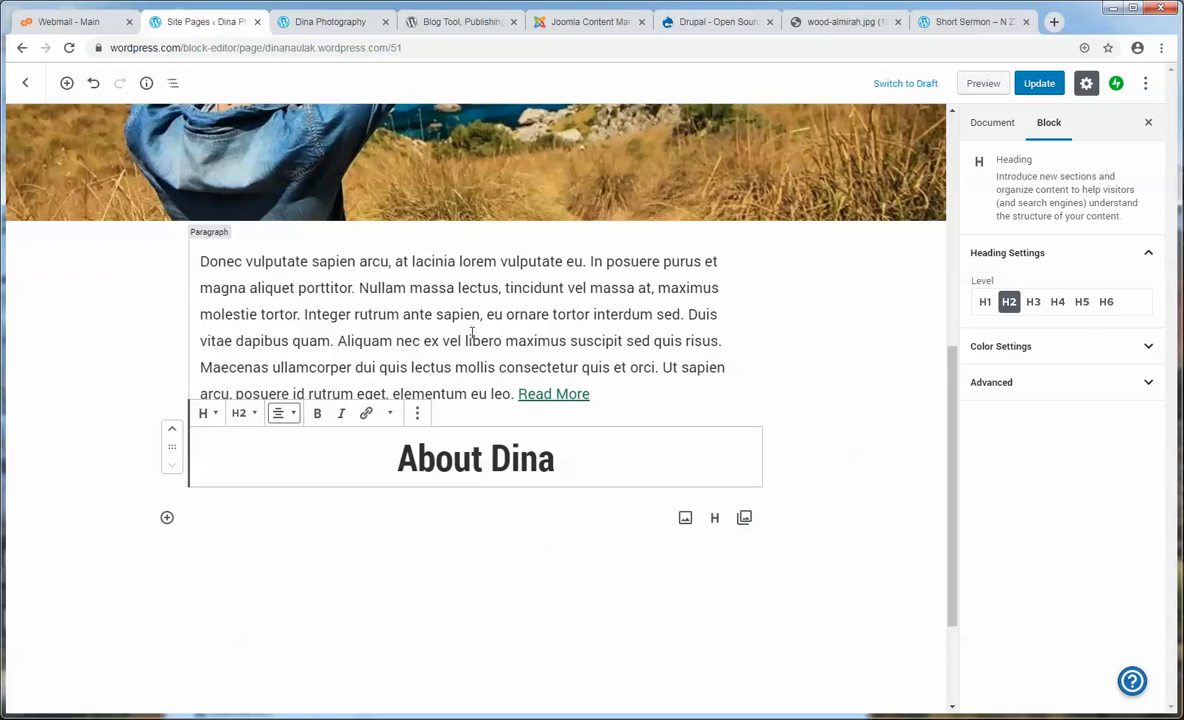
- Move the About Dina heading above the paragraph, update the page and view the live site
click(470, 458)
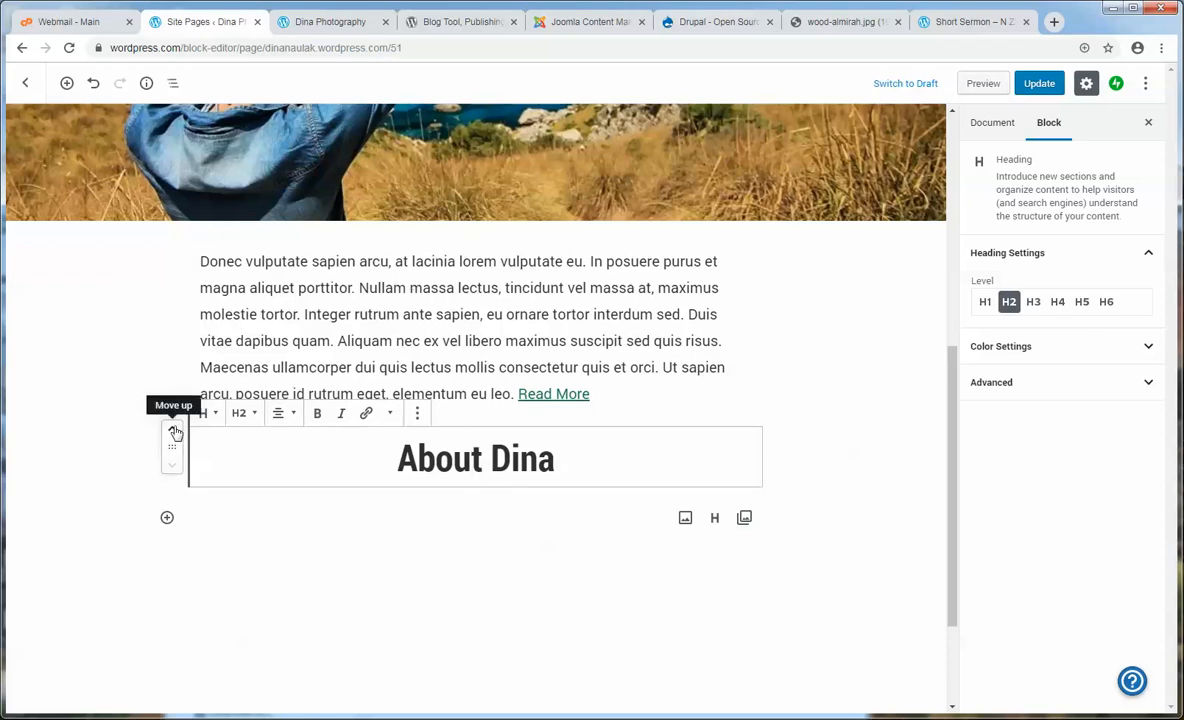
click(174, 432)
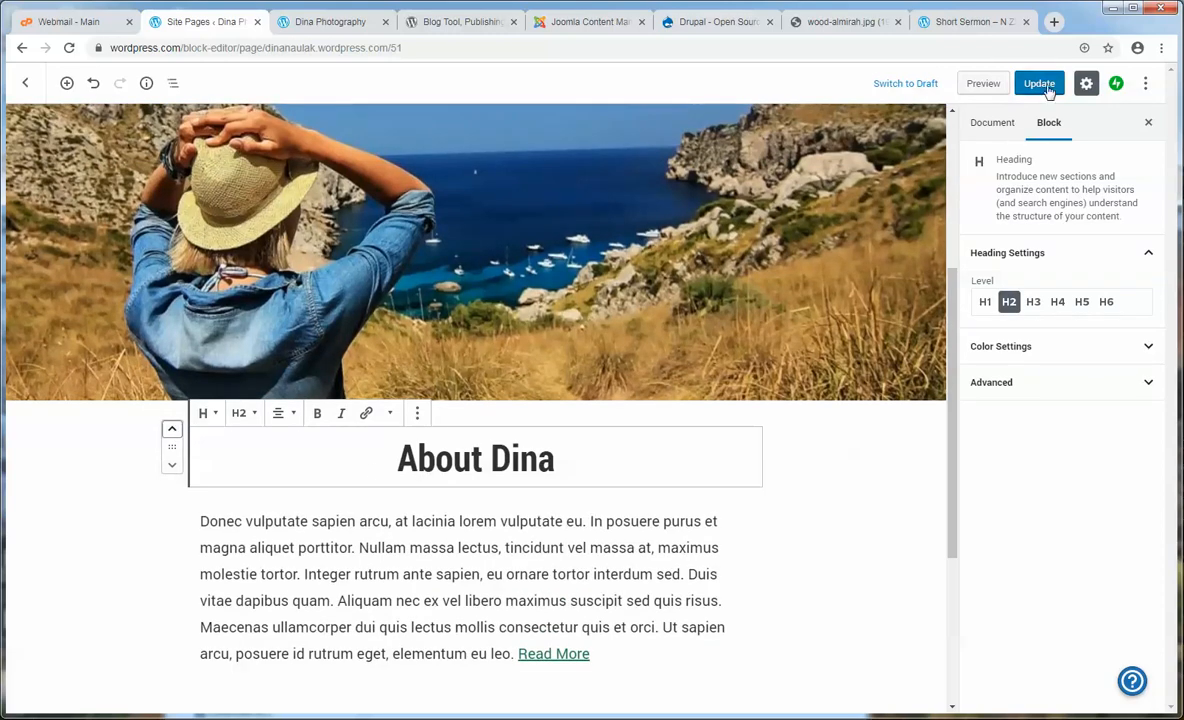
click(1040, 85)
click(305, 28)
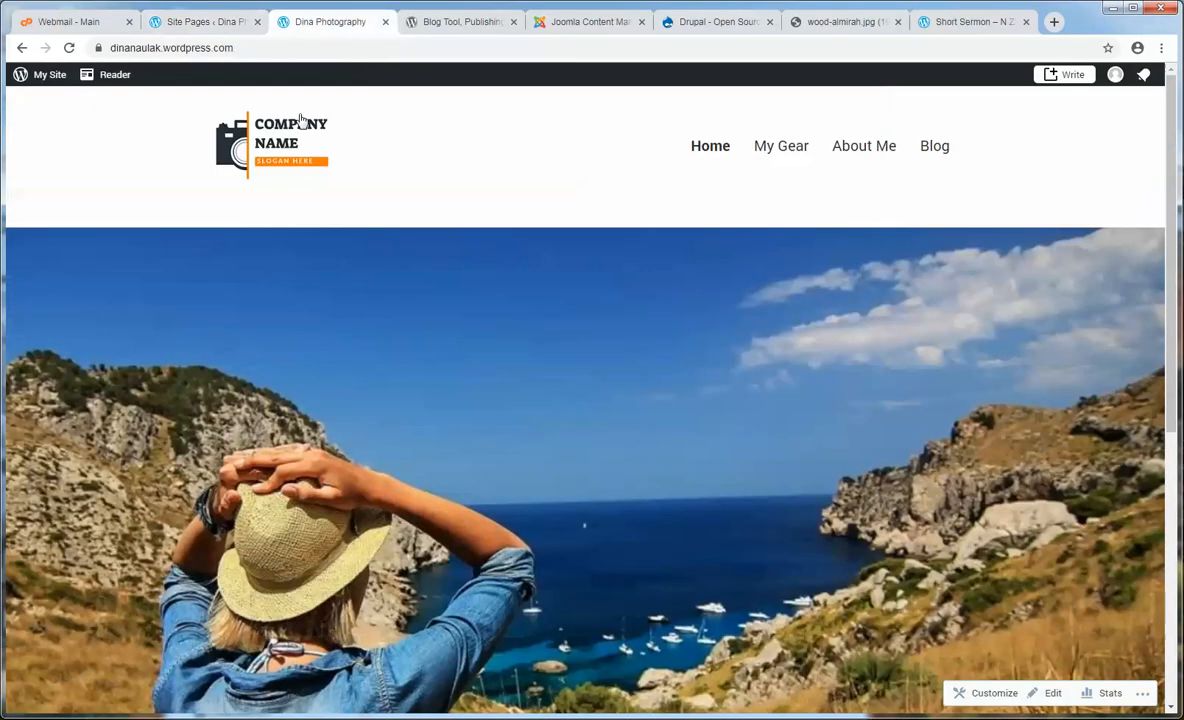
- Reload the live home page and review the About Dina heading and paragraph
click(300, 120)
scroll(247, 148, down, 3)
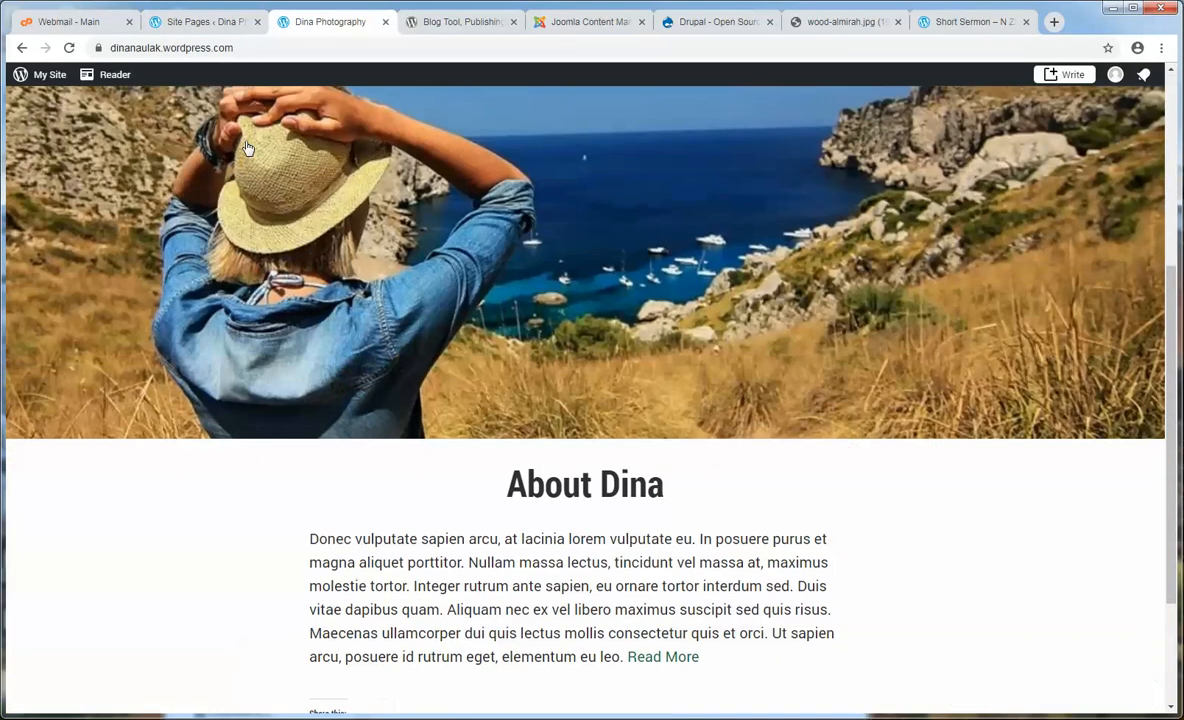
scroll(247, 148, down, 1)
drag(494, 428, 674, 423)
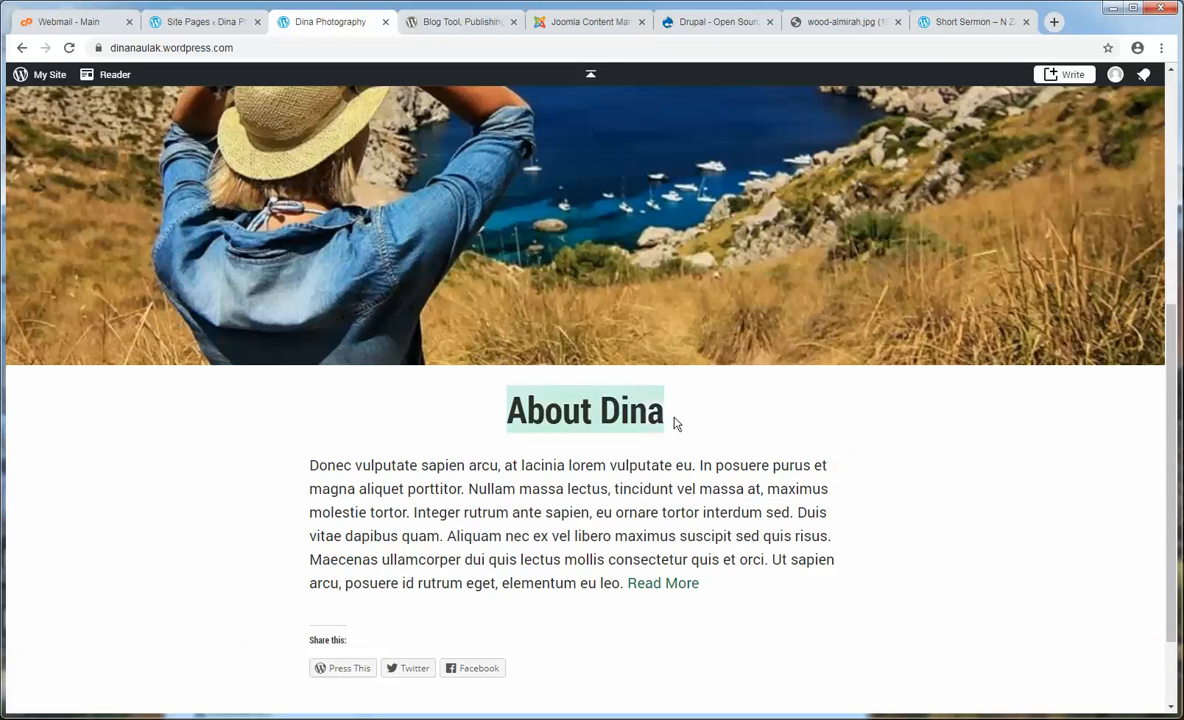
click(690, 424)
drag(312, 467, 545, 585)
click(550, 586)
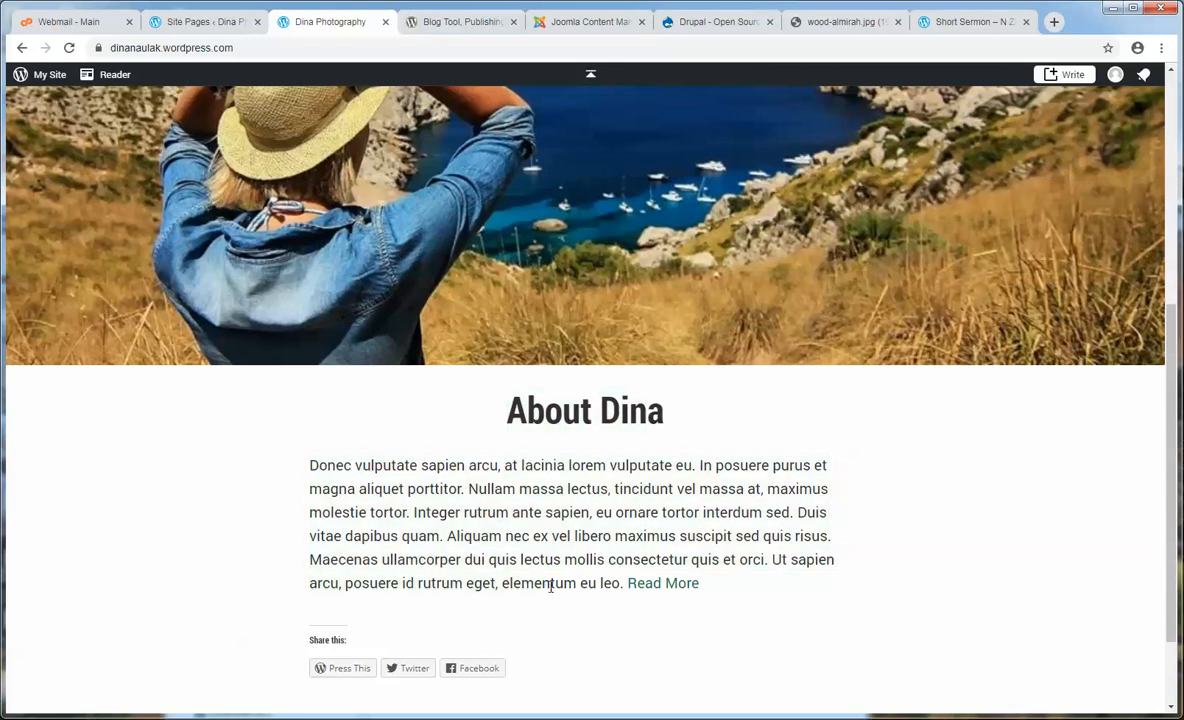
- Follow Read More to the About Me page, scroll to its end, then return to the editor
click(660, 587)
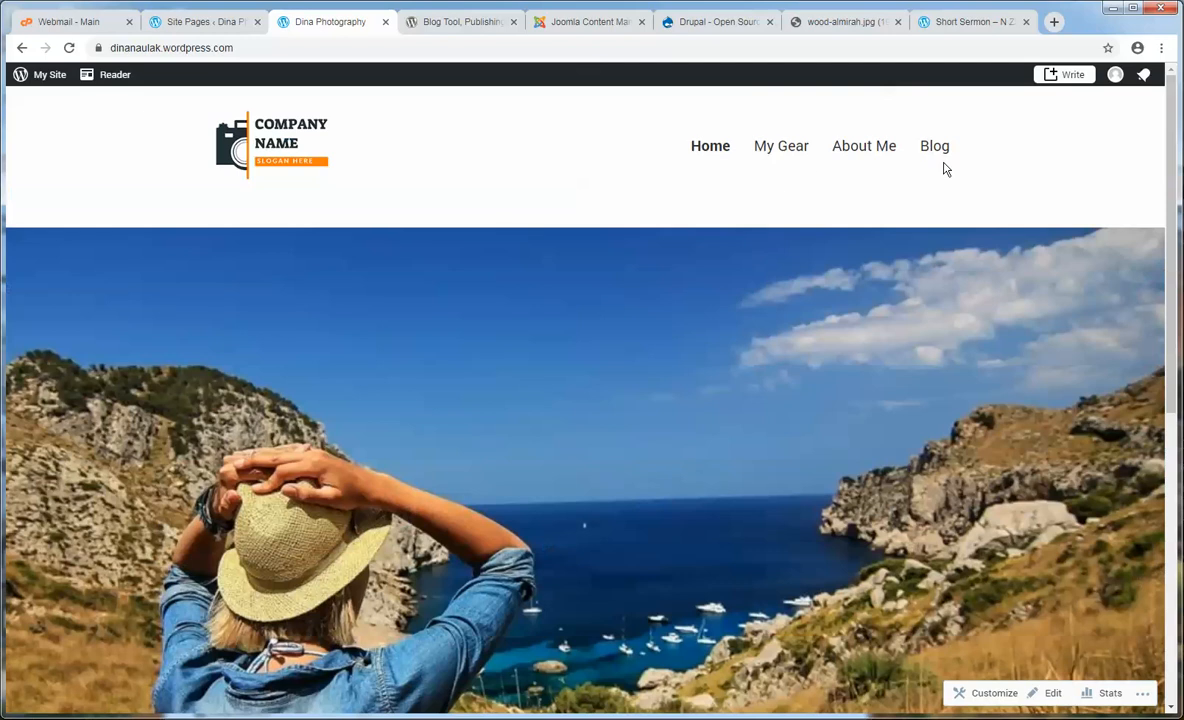
click(863, 153)
scroll(870, 401, down, 4)
scroll(870, 401, down, 3)
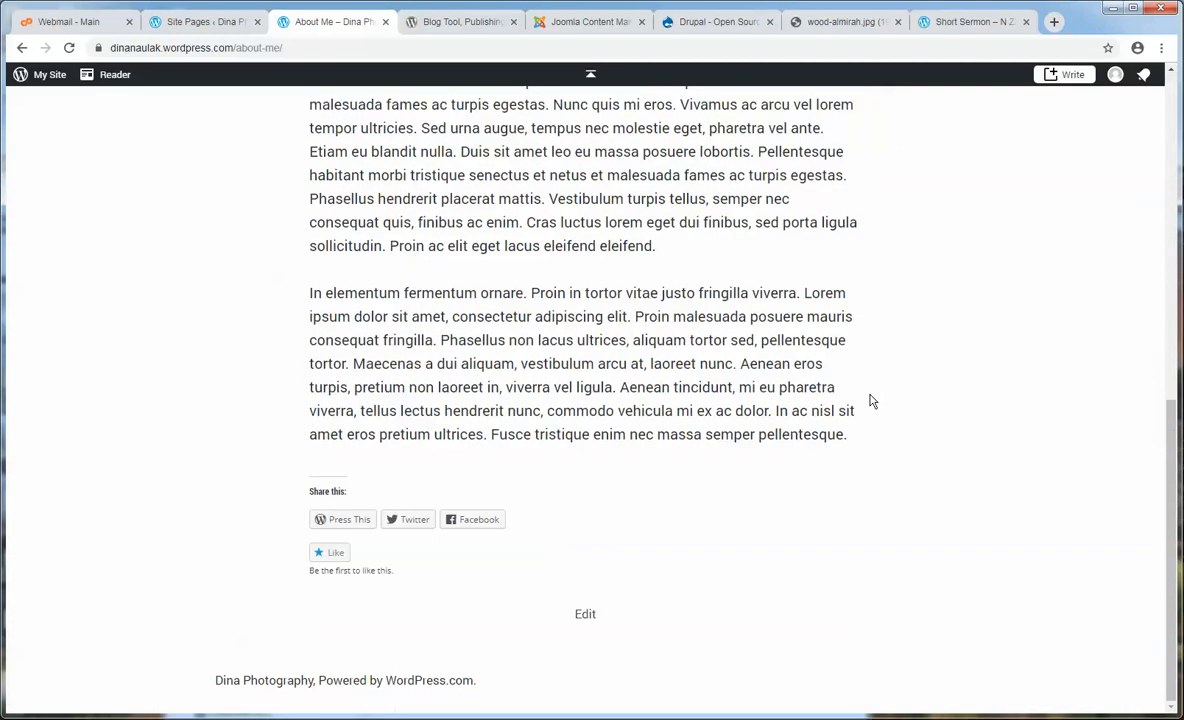
click(193, 22)
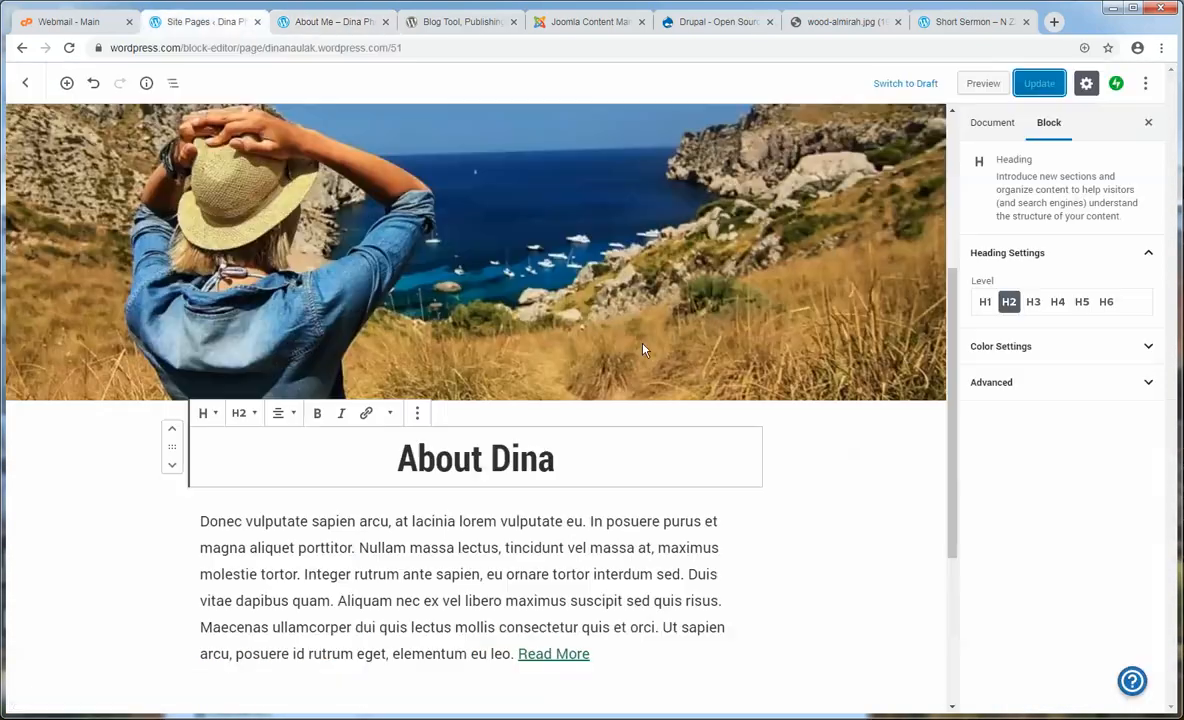
- Exit the editor, log out of WordPress.com from My Profile, and close the About Me tab
click(26, 84)
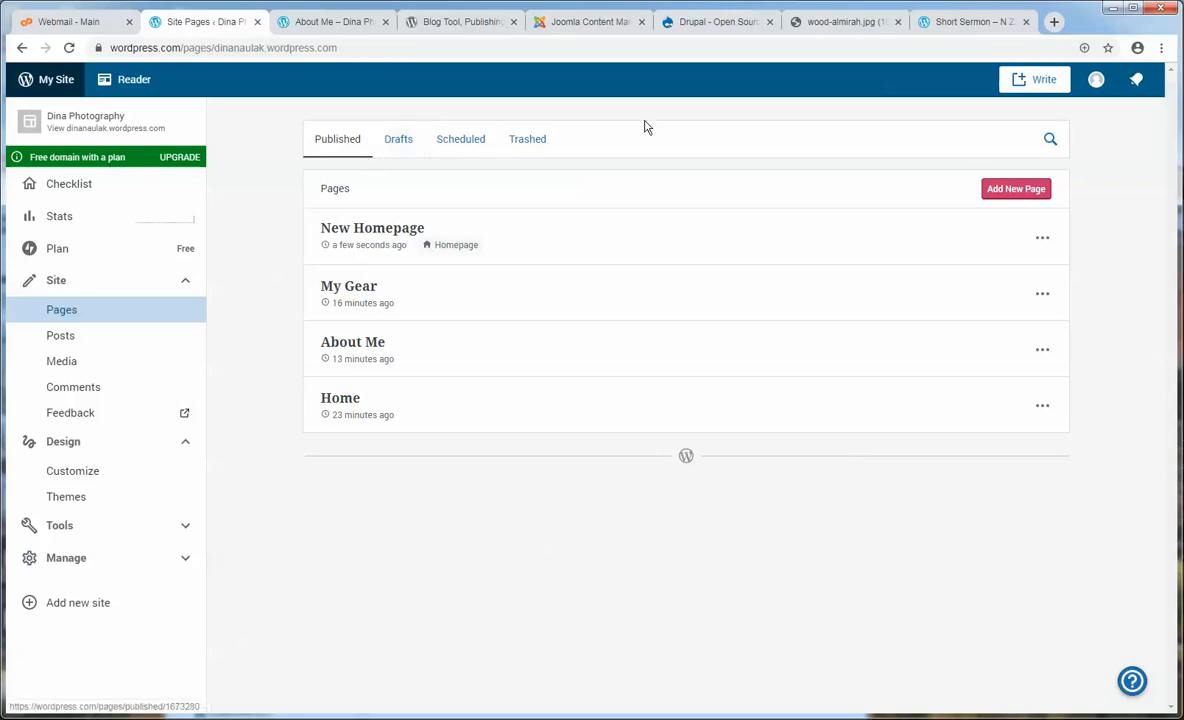
click(1097, 83)
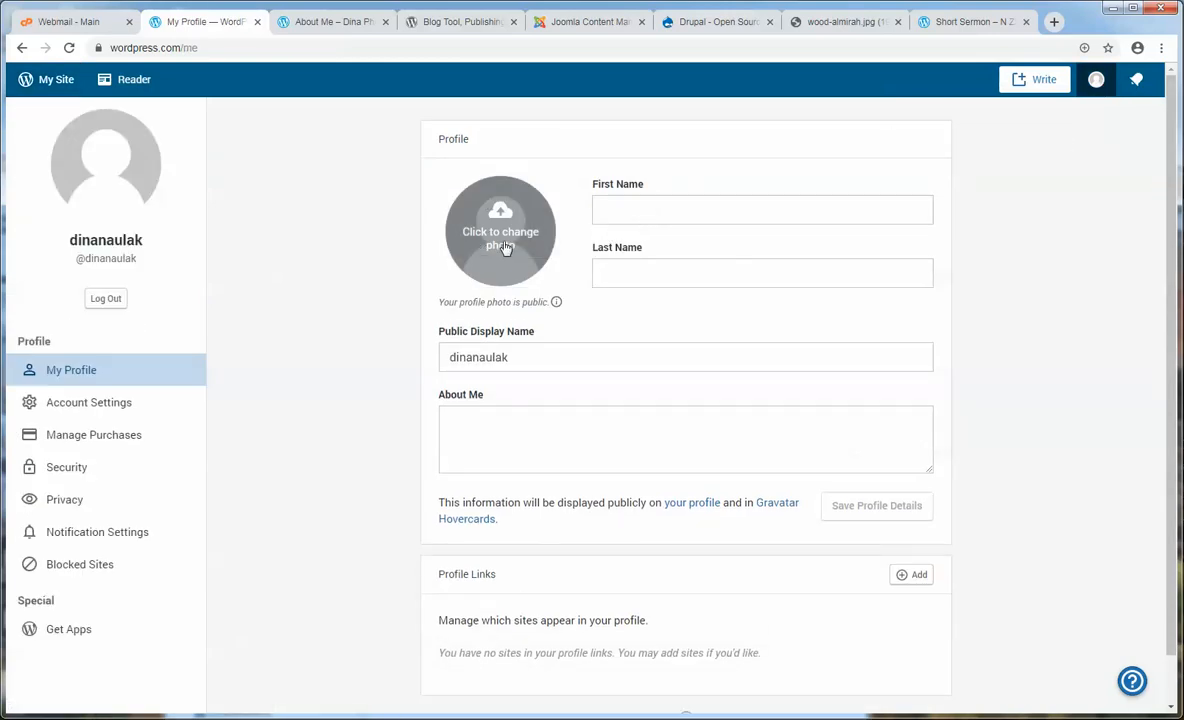
click(110, 300)
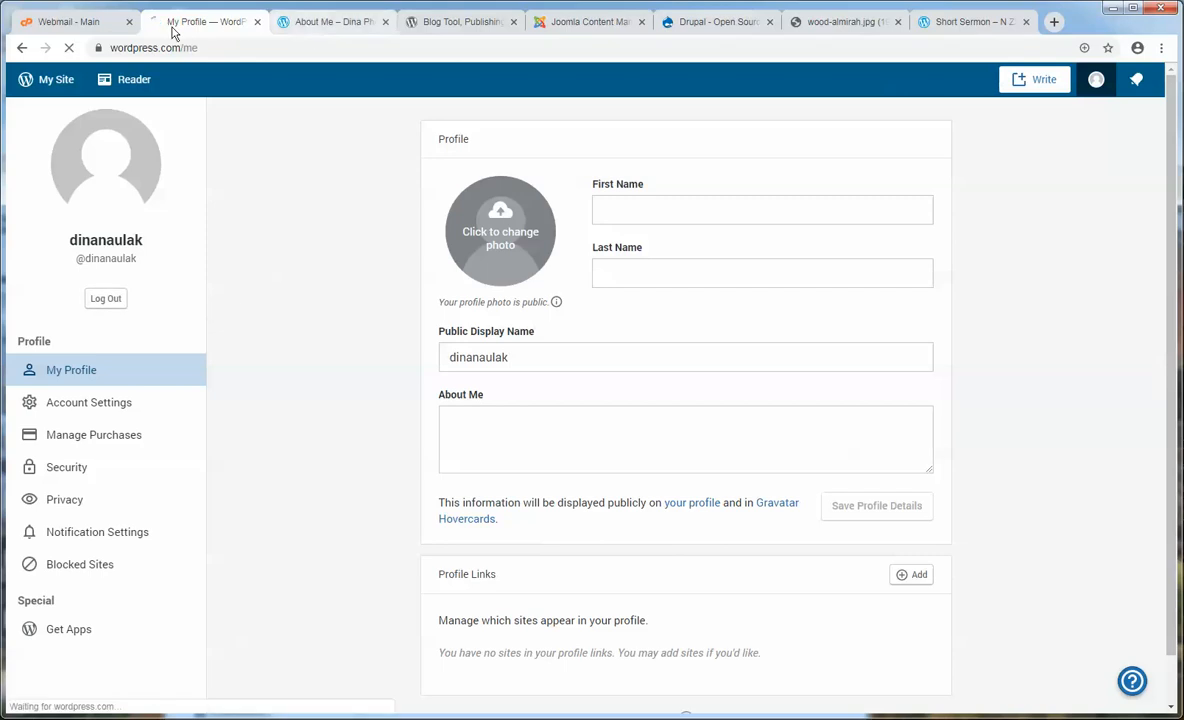
click(302, 21)
click(385, 21)
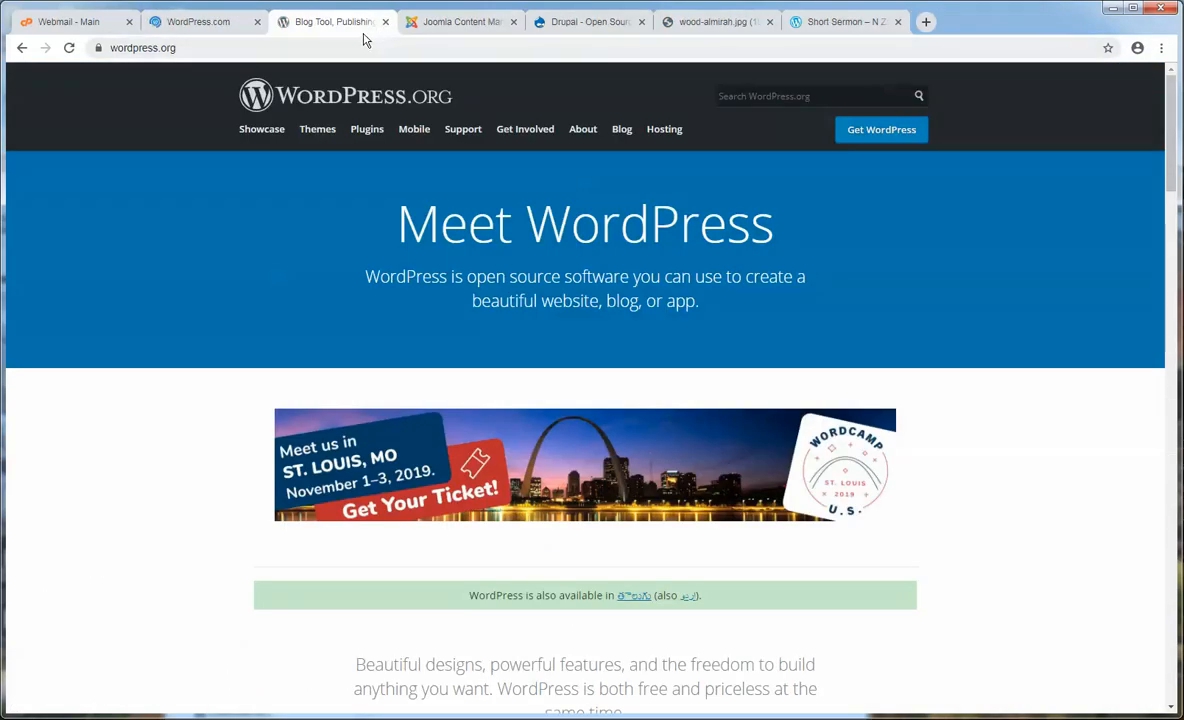
click(232, 24)
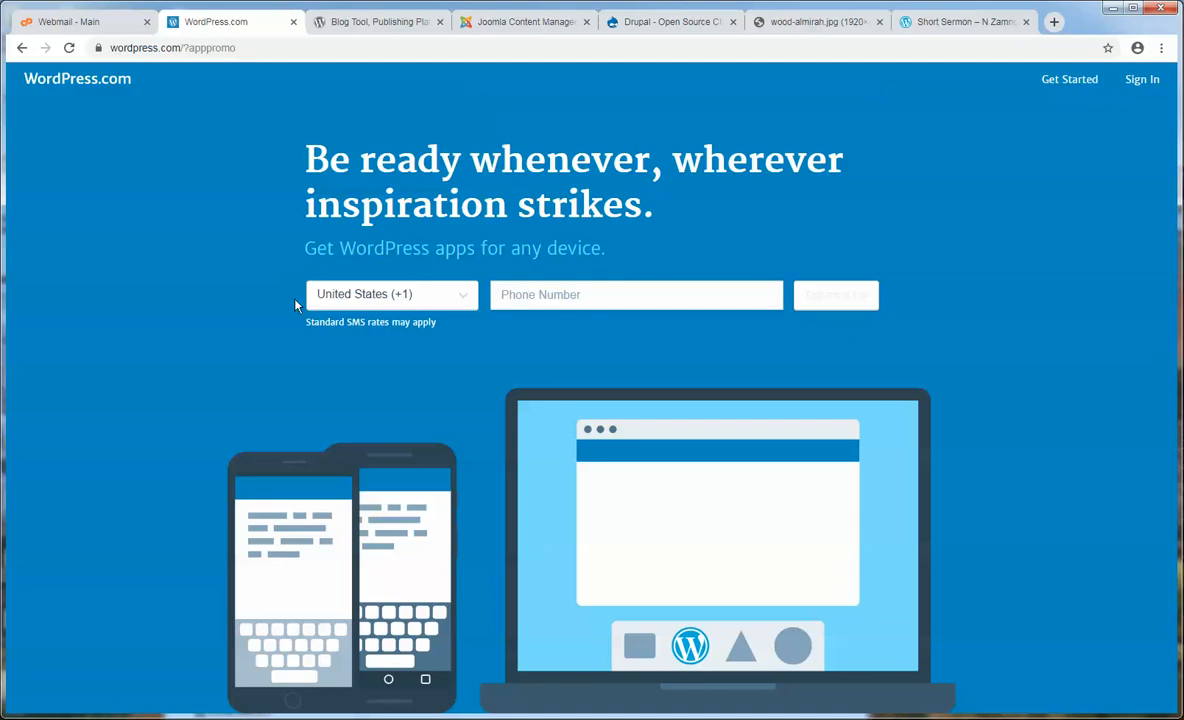
click(320, 718)
click(240, 690)
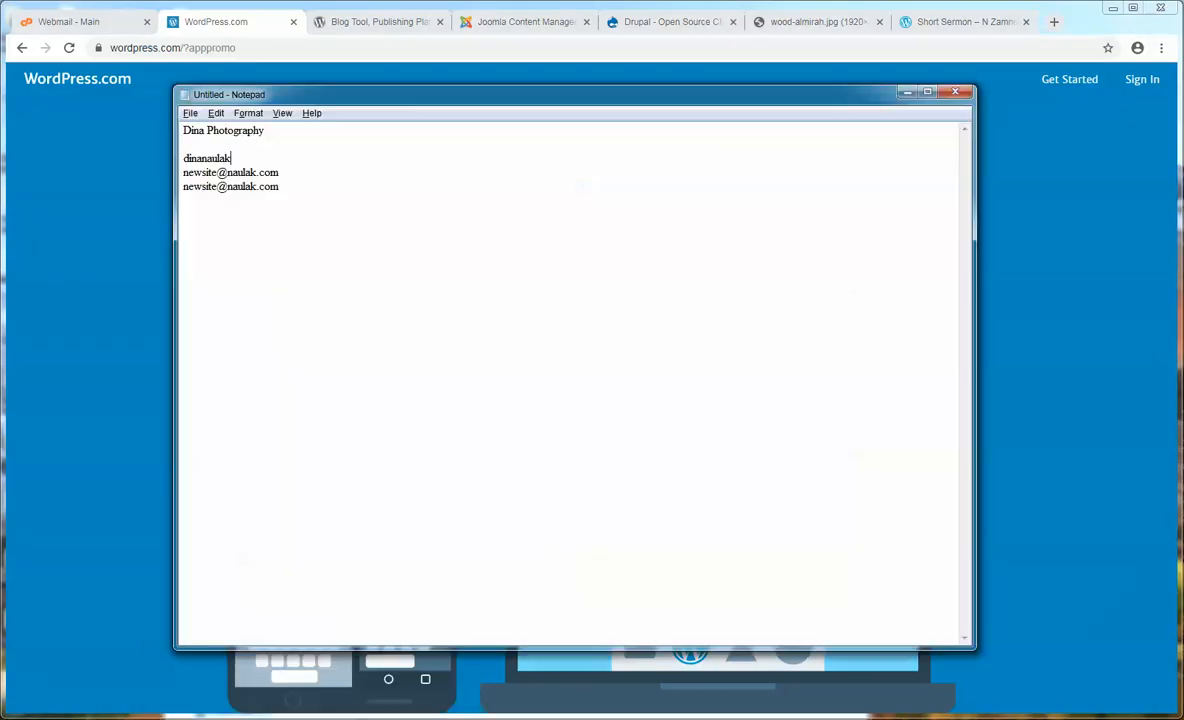
click(126, 185)
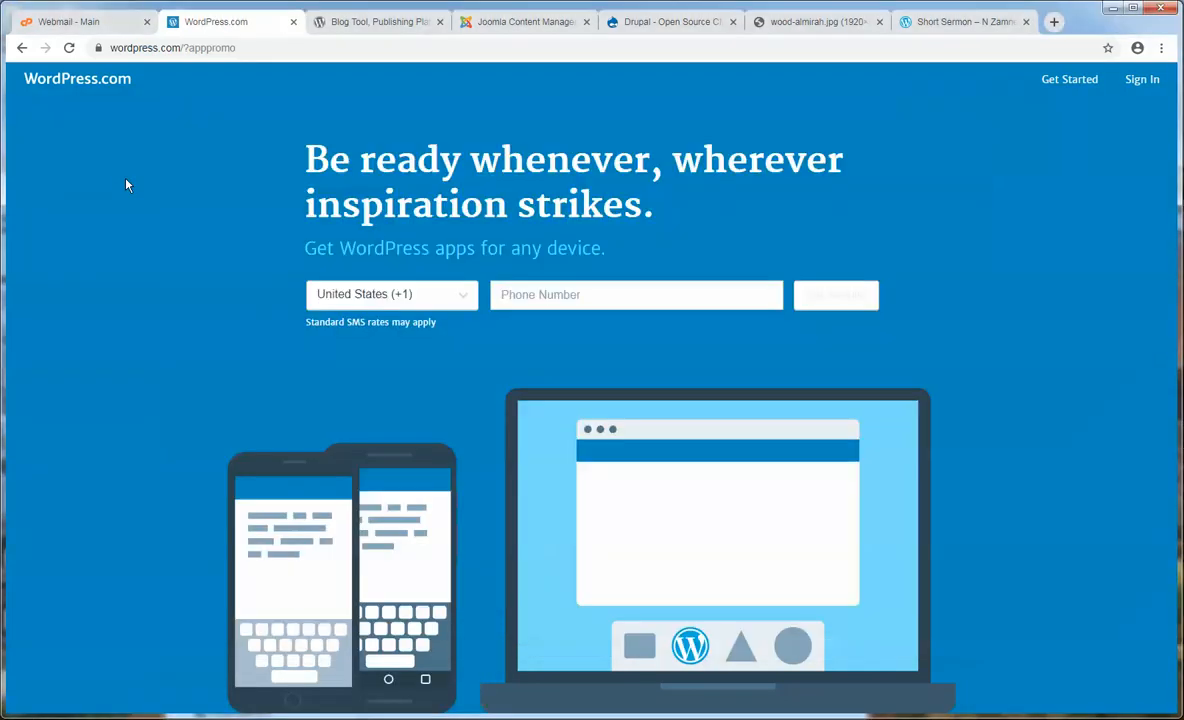
drag(180, 48, 450, 73)
key(BackSpace)
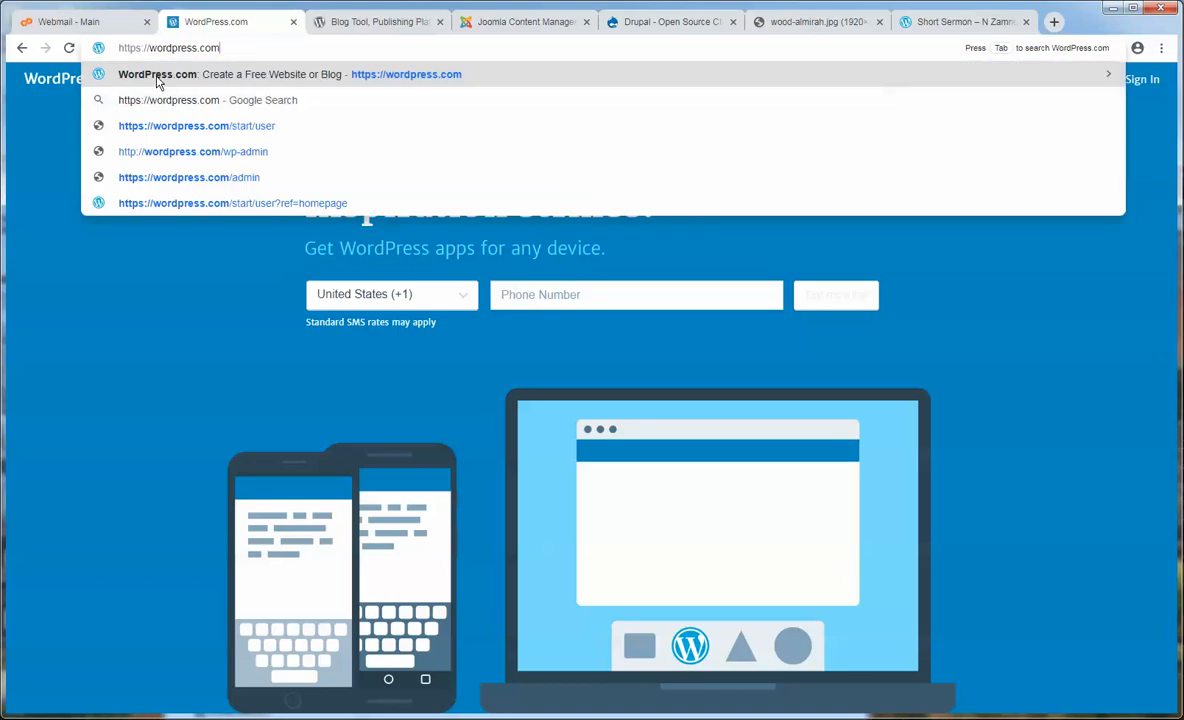
key(ctrl+a)
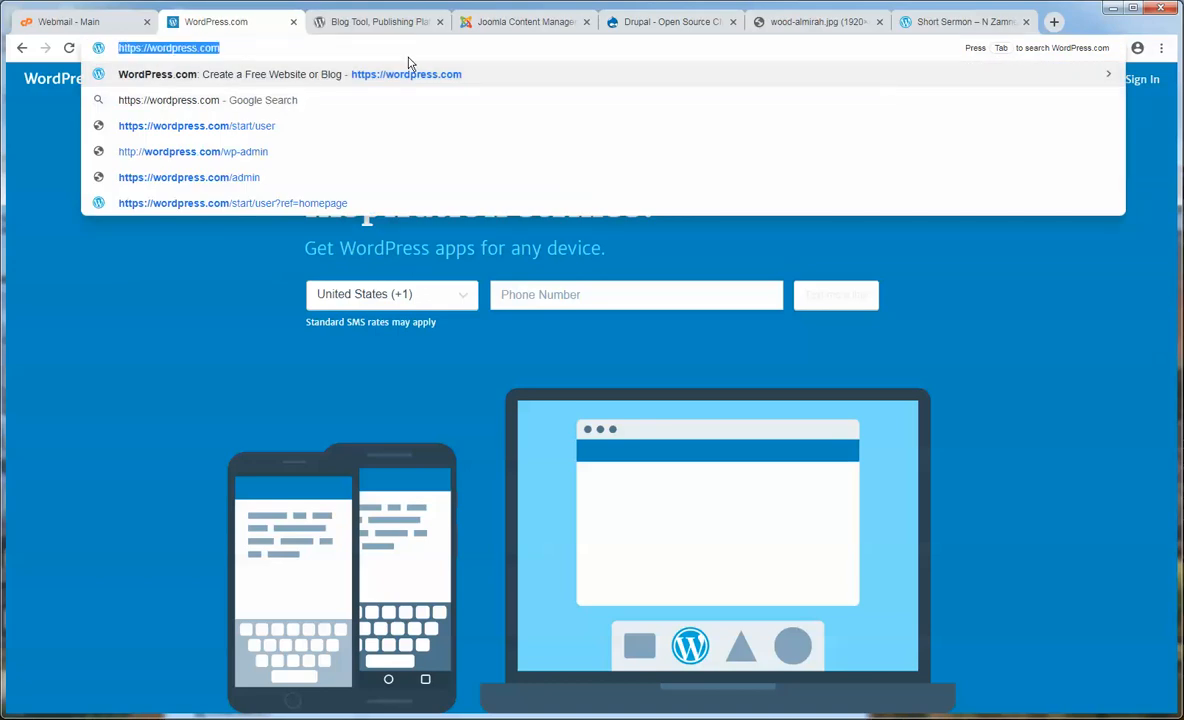
key(Return)
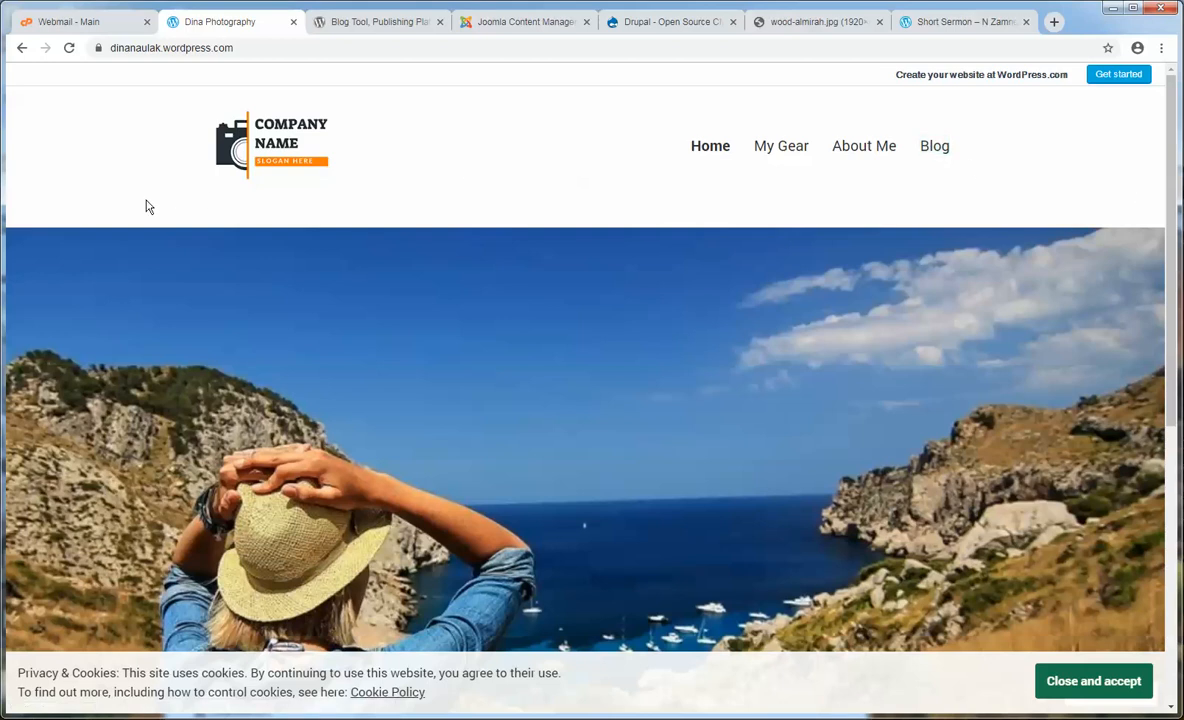
- Browse the homepage, My Gear and About Me pages, then open the Blog
scroll(145, 206, down, 5)
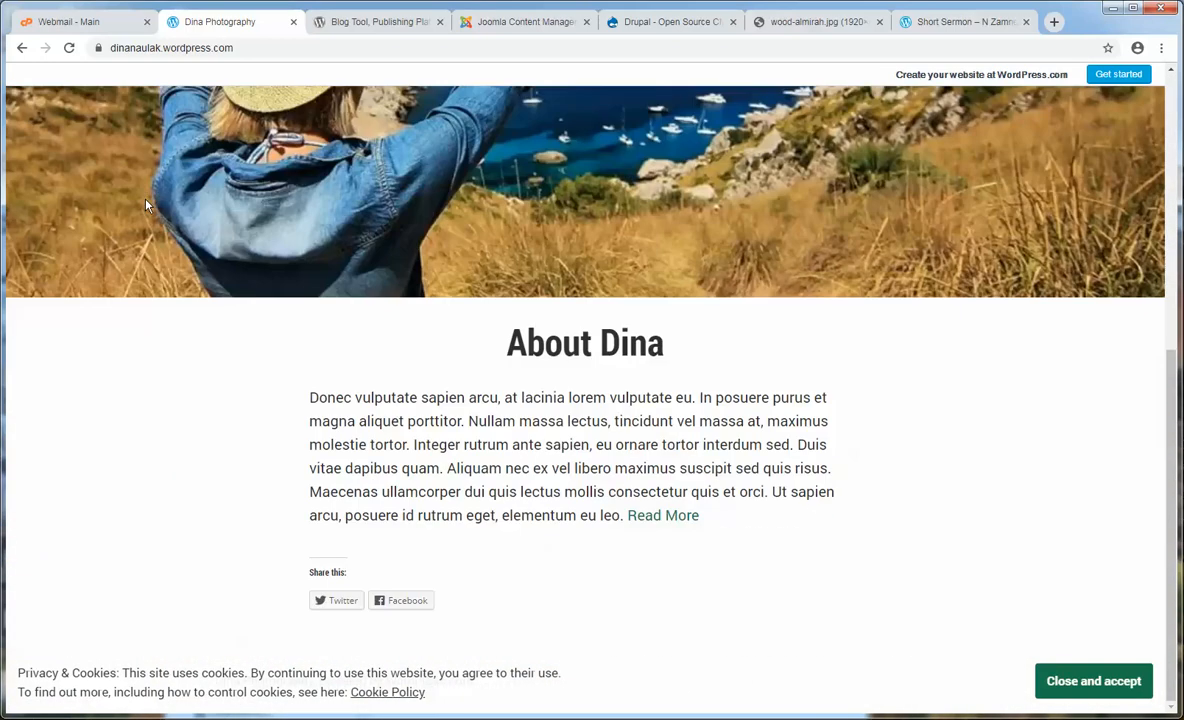
scroll(145, 206, up, 5)
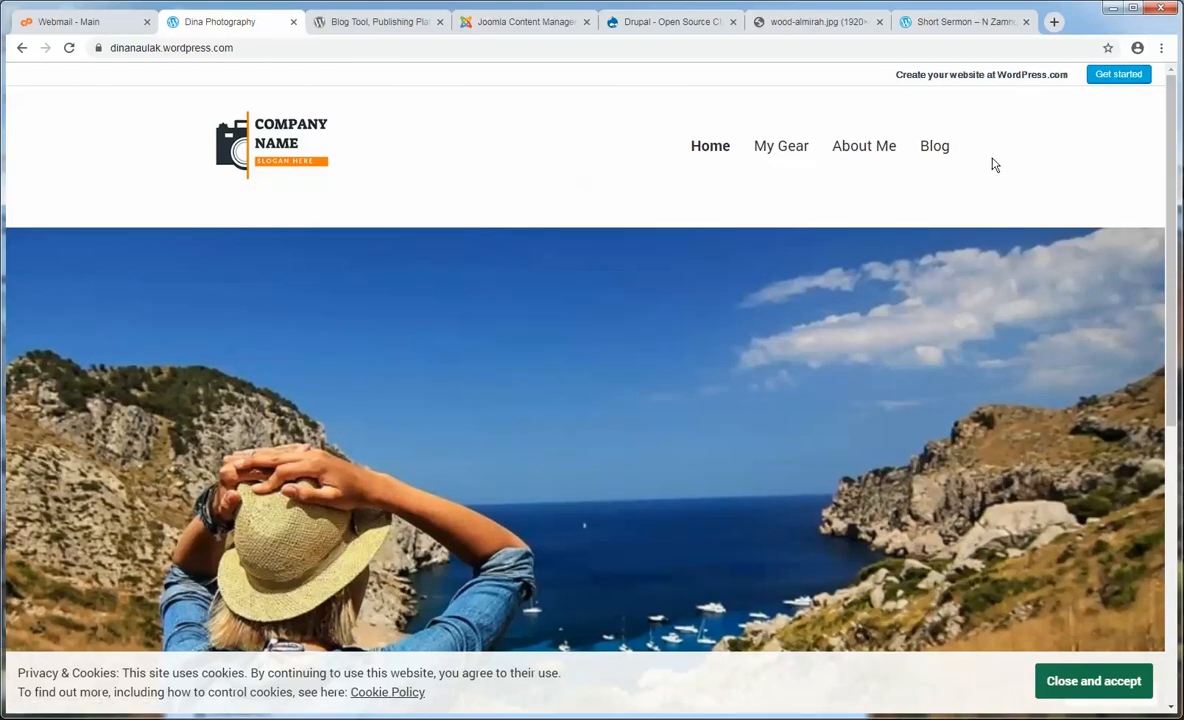
click(781, 147)
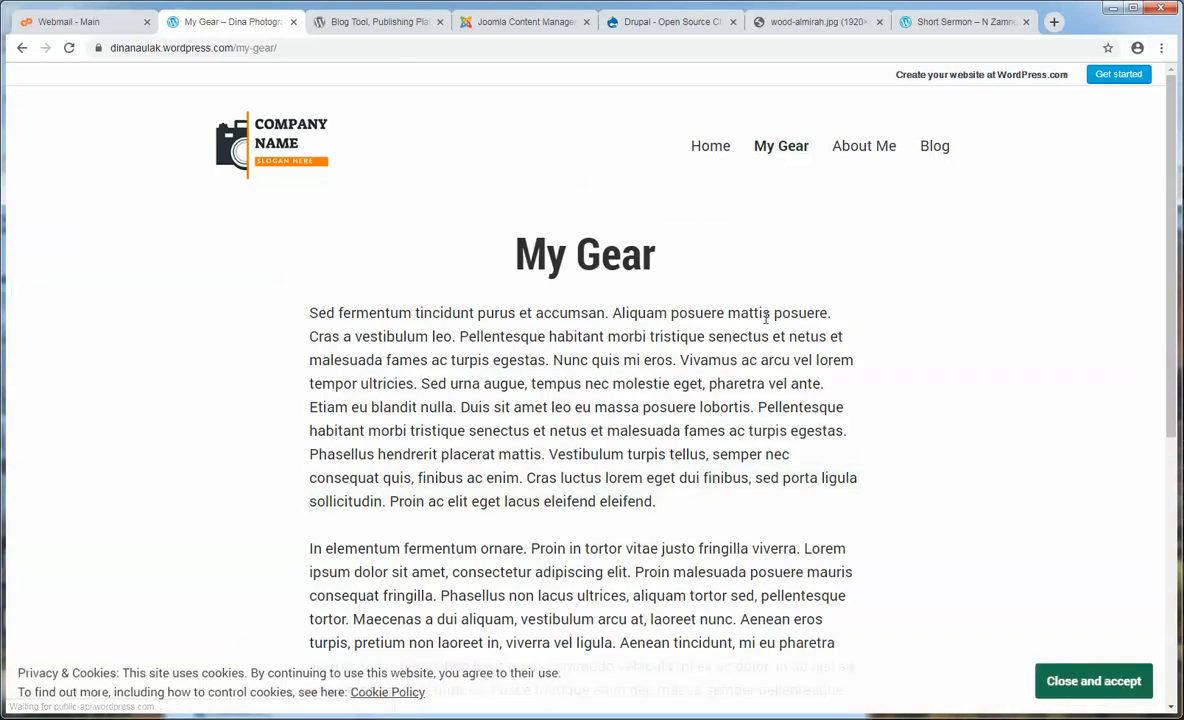
click(864, 147)
drag(573, 407, 282, 343)
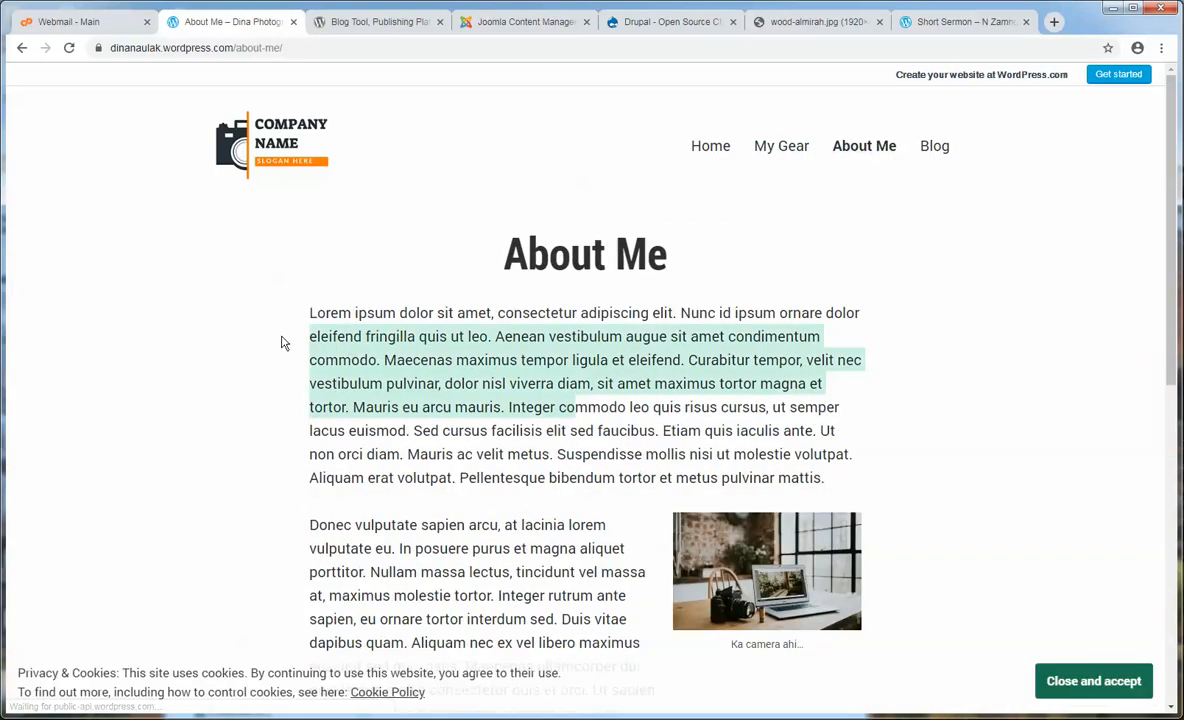
click(282, 343)
scroll(300, 380, down, 7)
scroll(341, 386, up, 7)
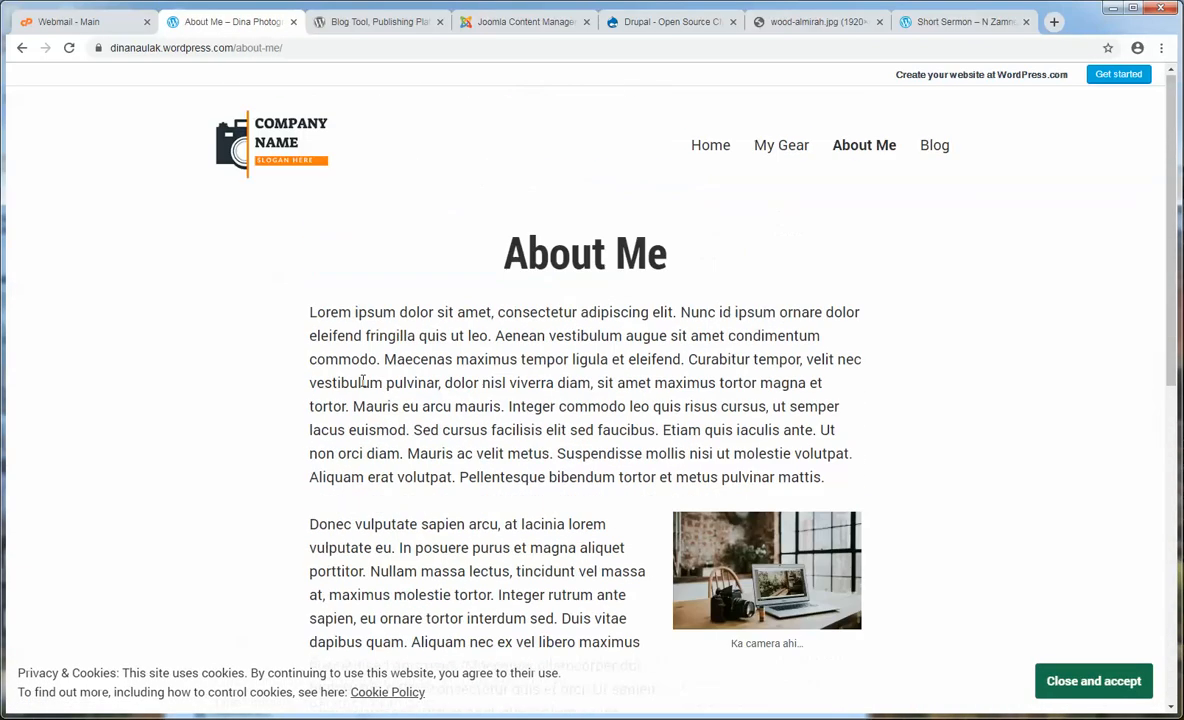
click(937, 150)
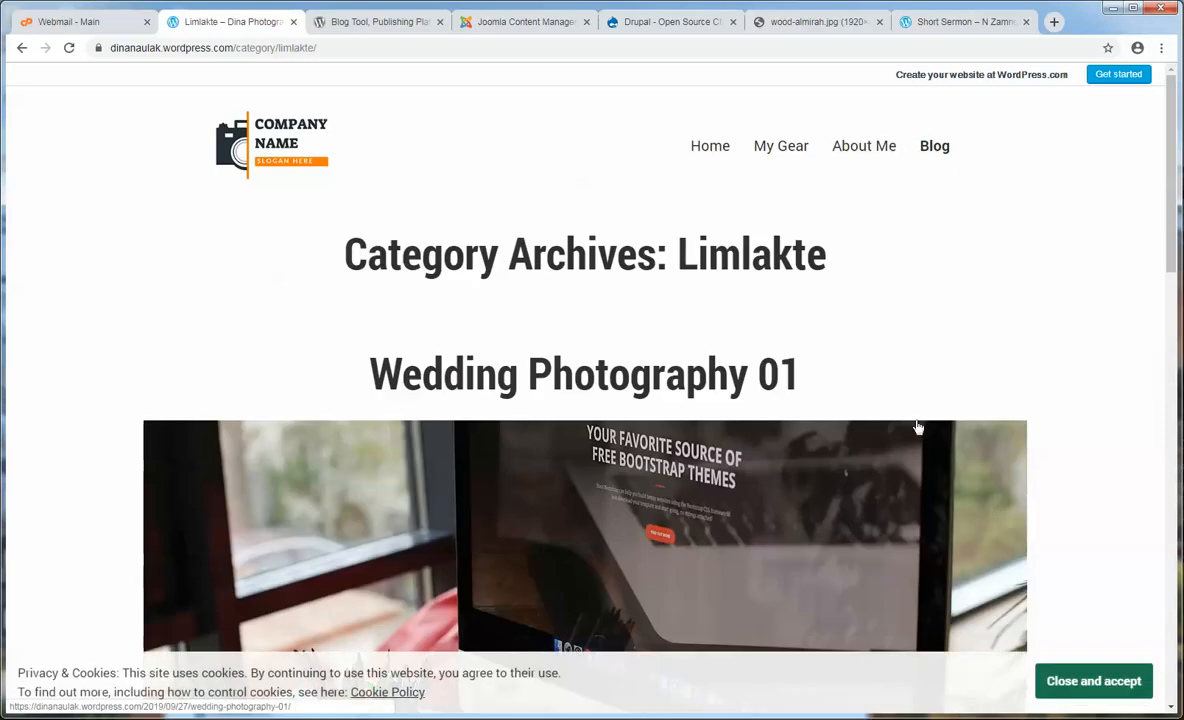
- Open Wedding Photography 01 from the blog archive and scroll through the post
scroll(627, 414, down, 3)
click(772, 449)
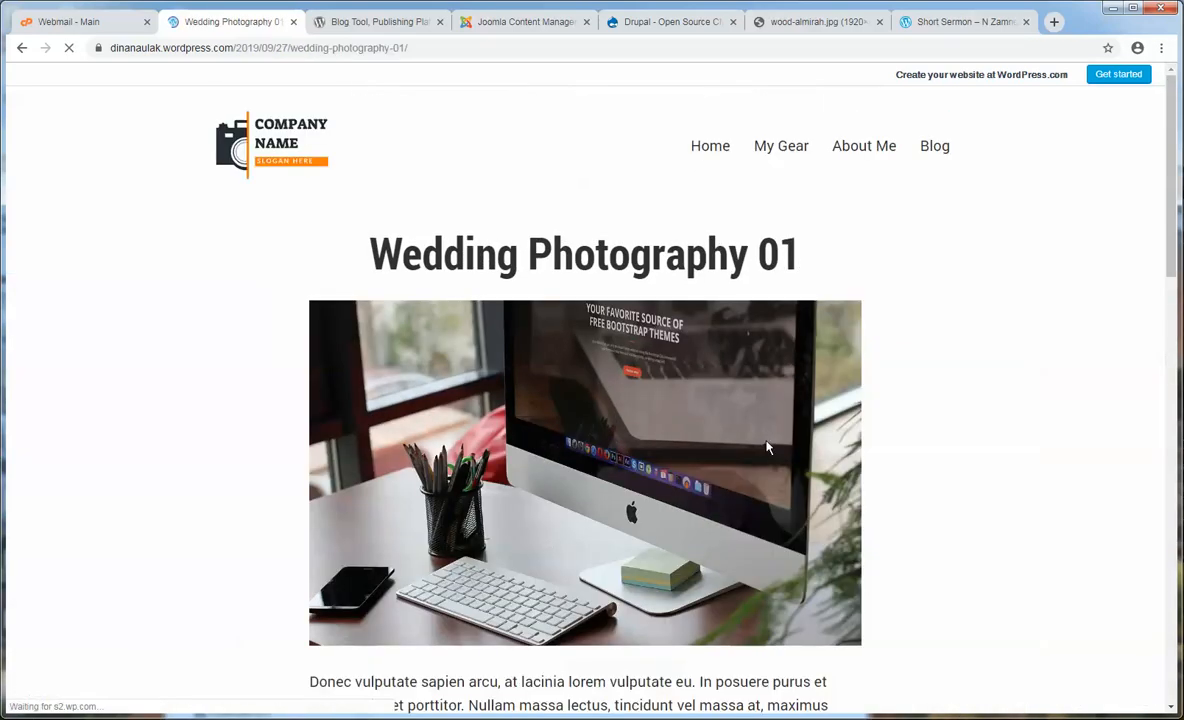
scroll(872, 442, down, 9)
scroll(872, 442, up, 8)
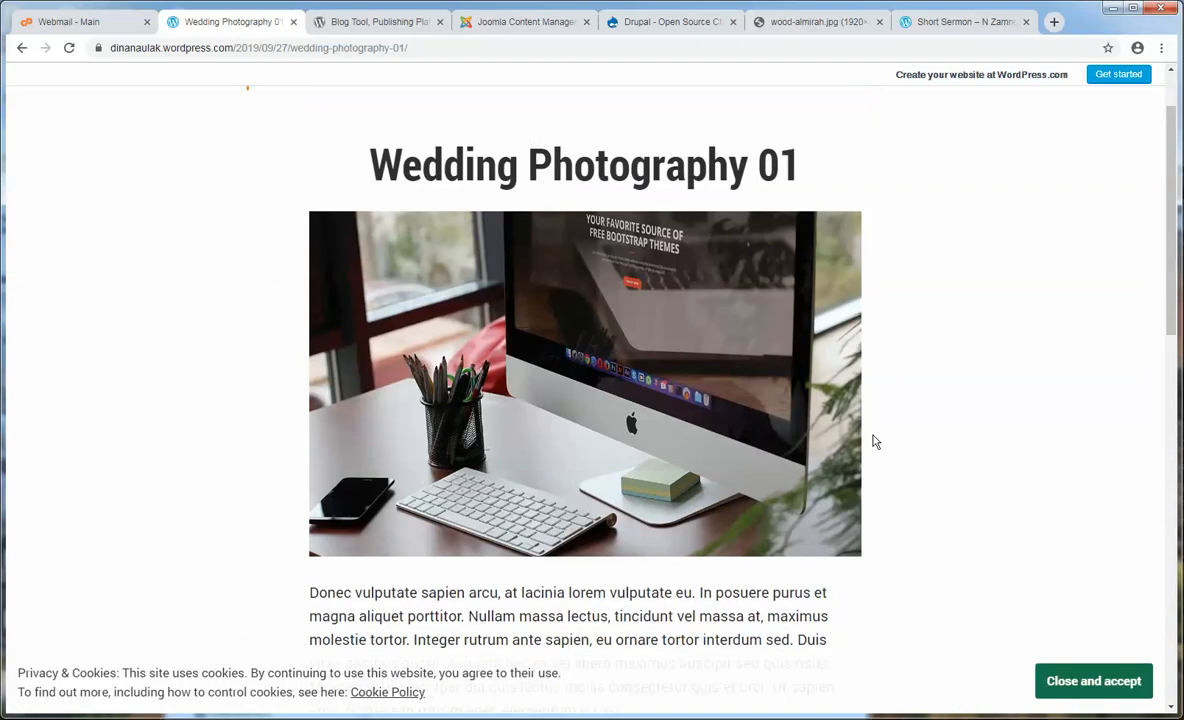
scroll(872, 442, up, 1)
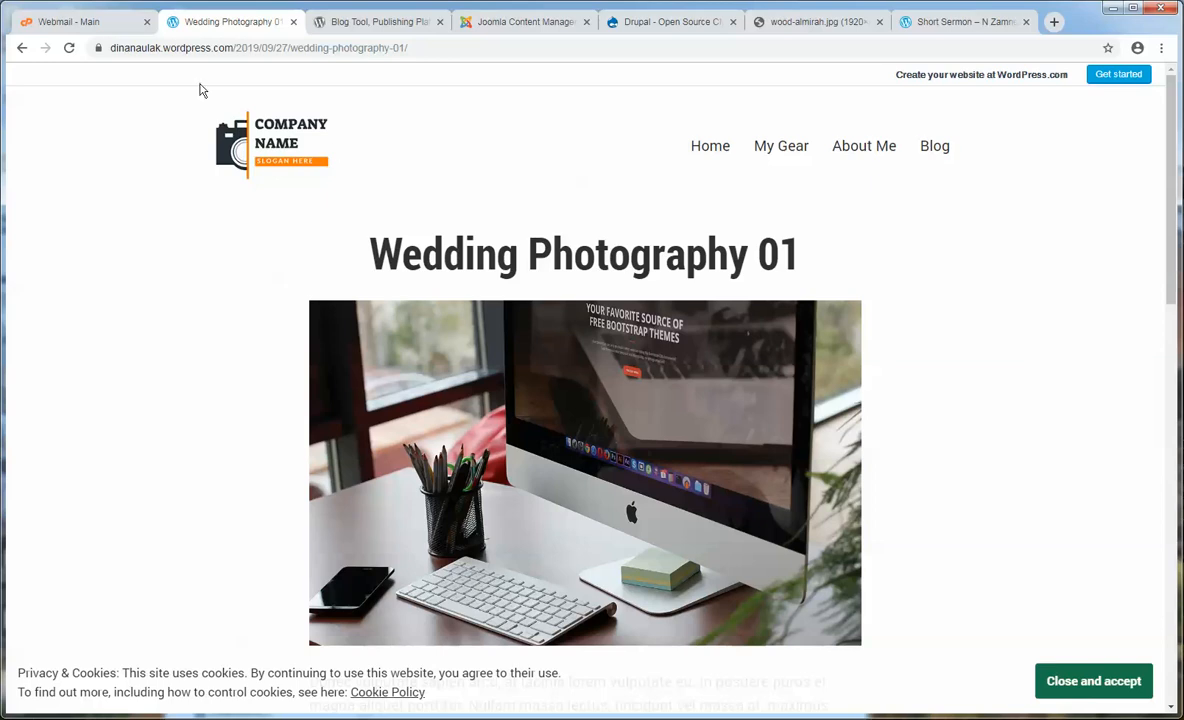
click(165, 50)
- Go to wordpress.com and log in with the saved account e-mail and password
text(wordpress.com)
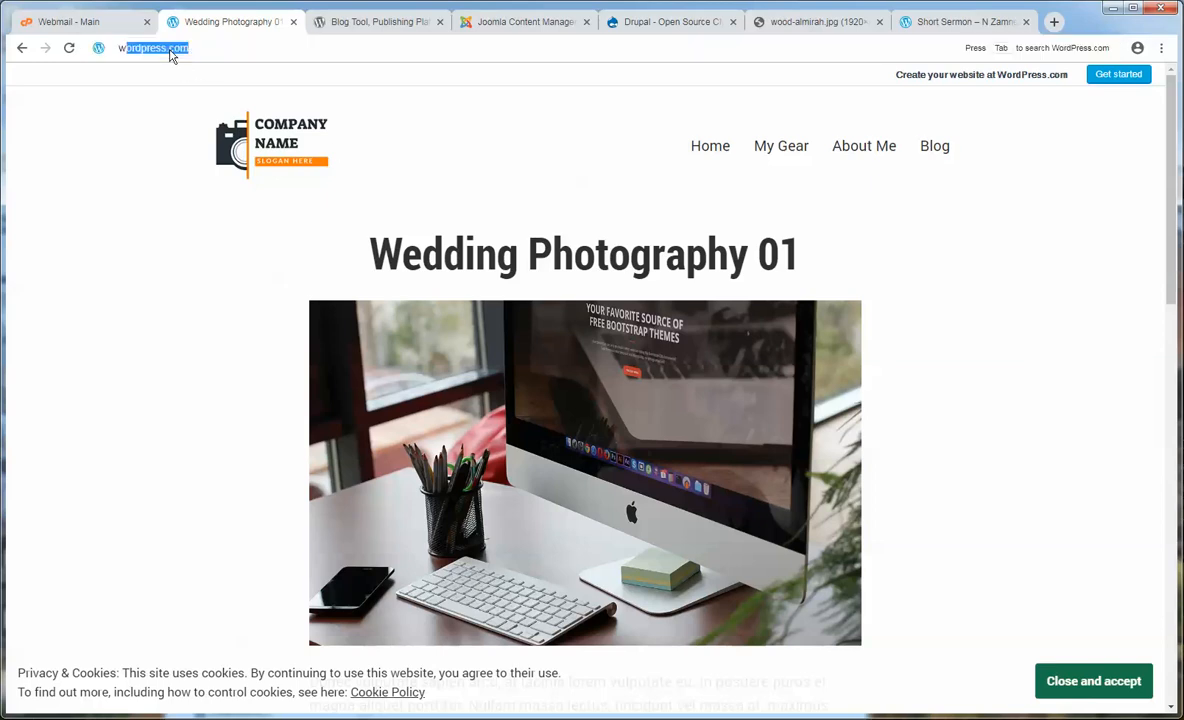
key(Return)
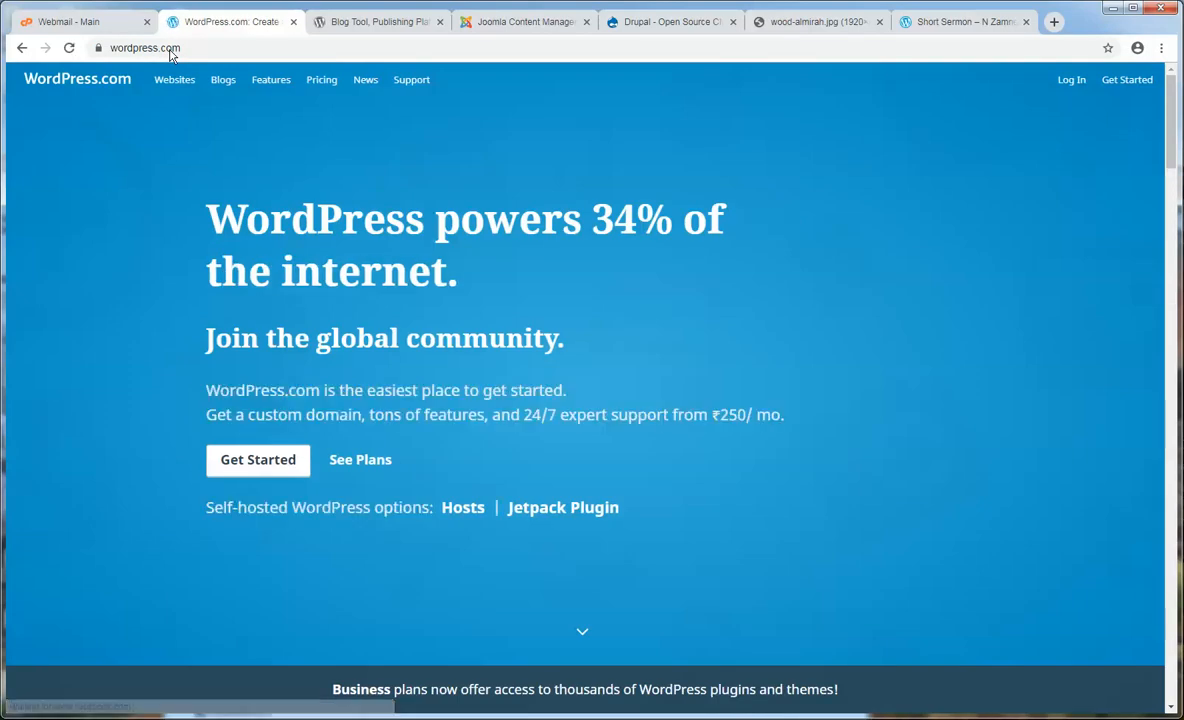
click(1068, 81)
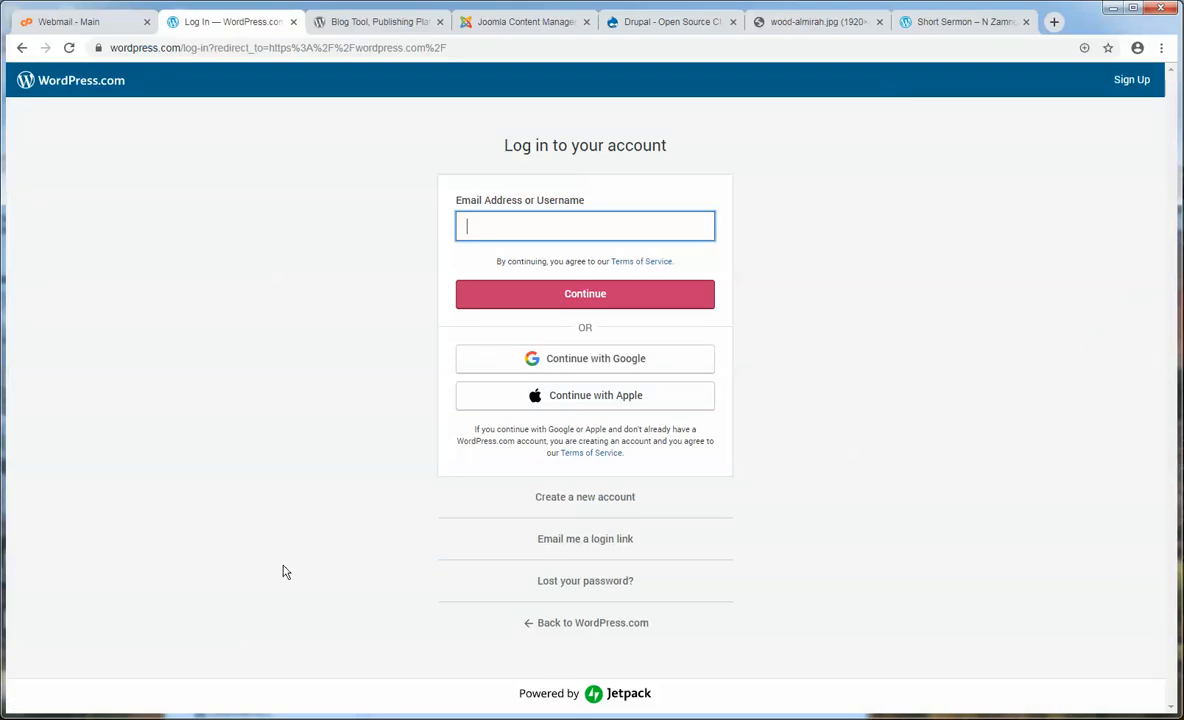
click(230, 680)
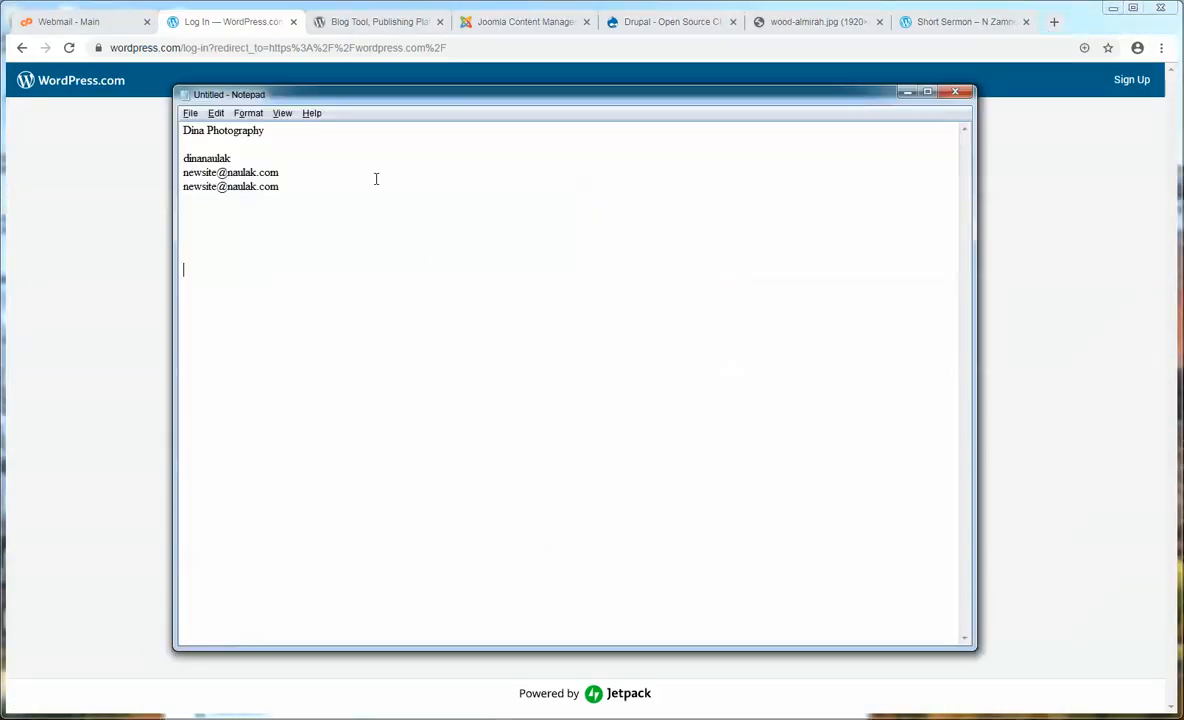
drag(294, 166, 135, 170)
key(ctrl+c)
click(118, 300)
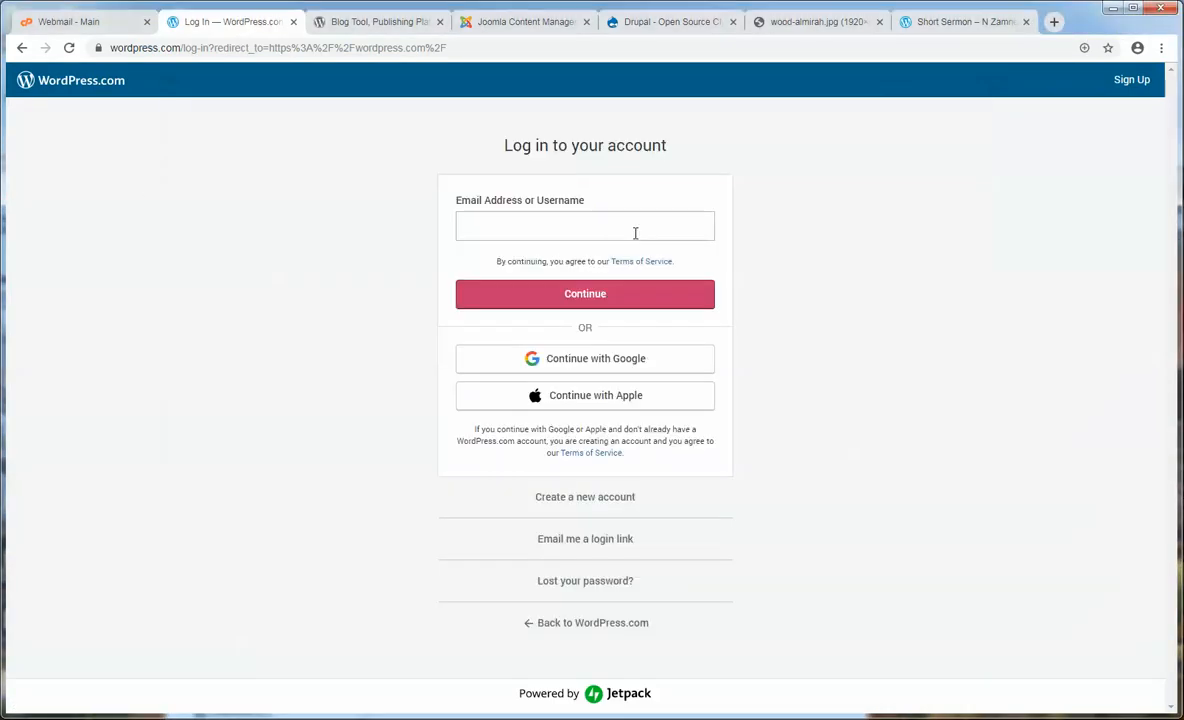
click(630, 231)
key(ctrl+v)
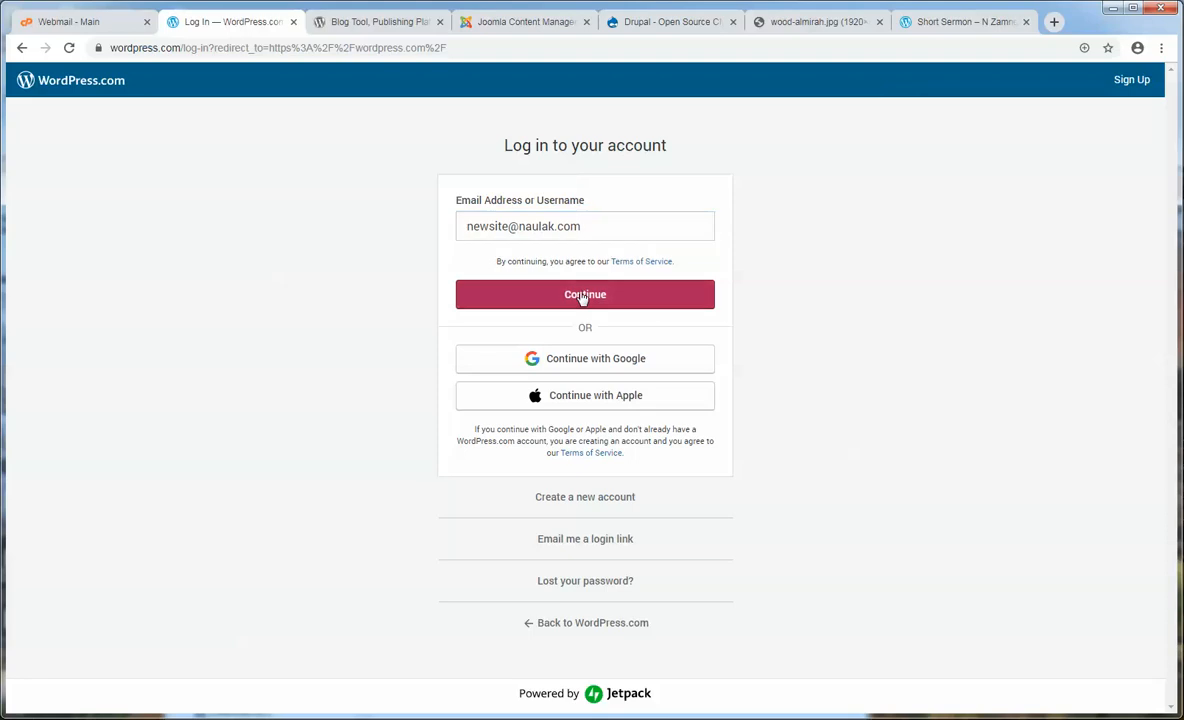
click(582, 291)
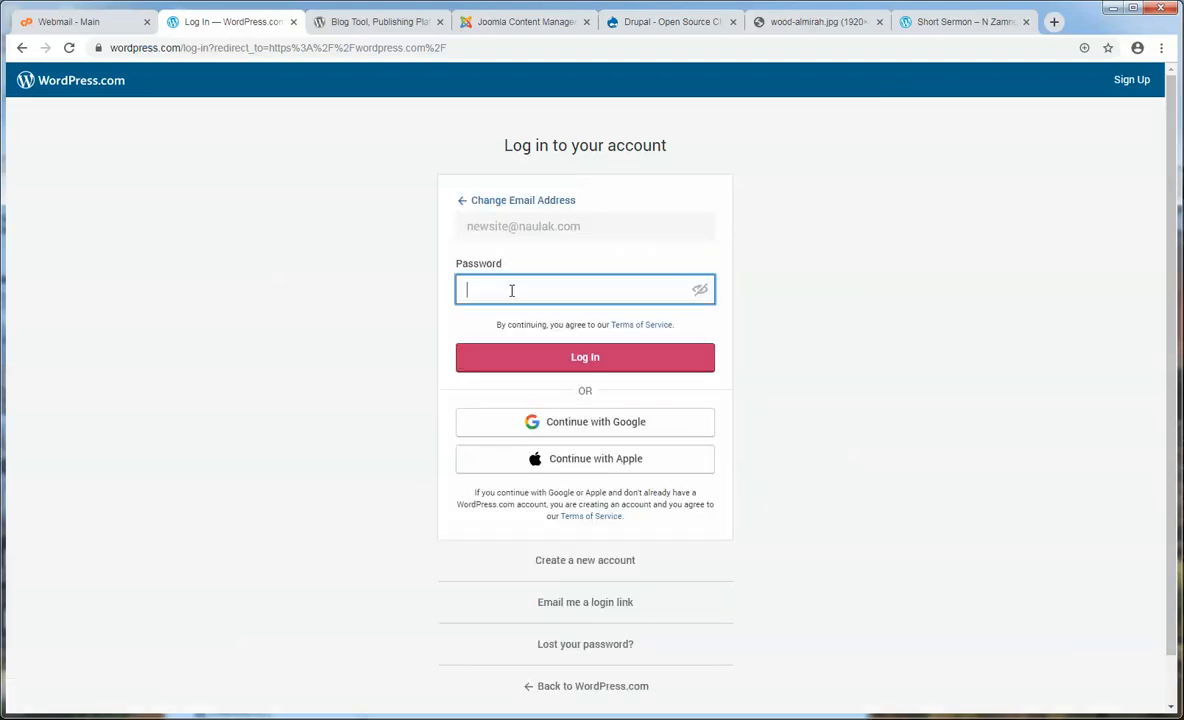
key(ctrl+v)
click(645, 360)
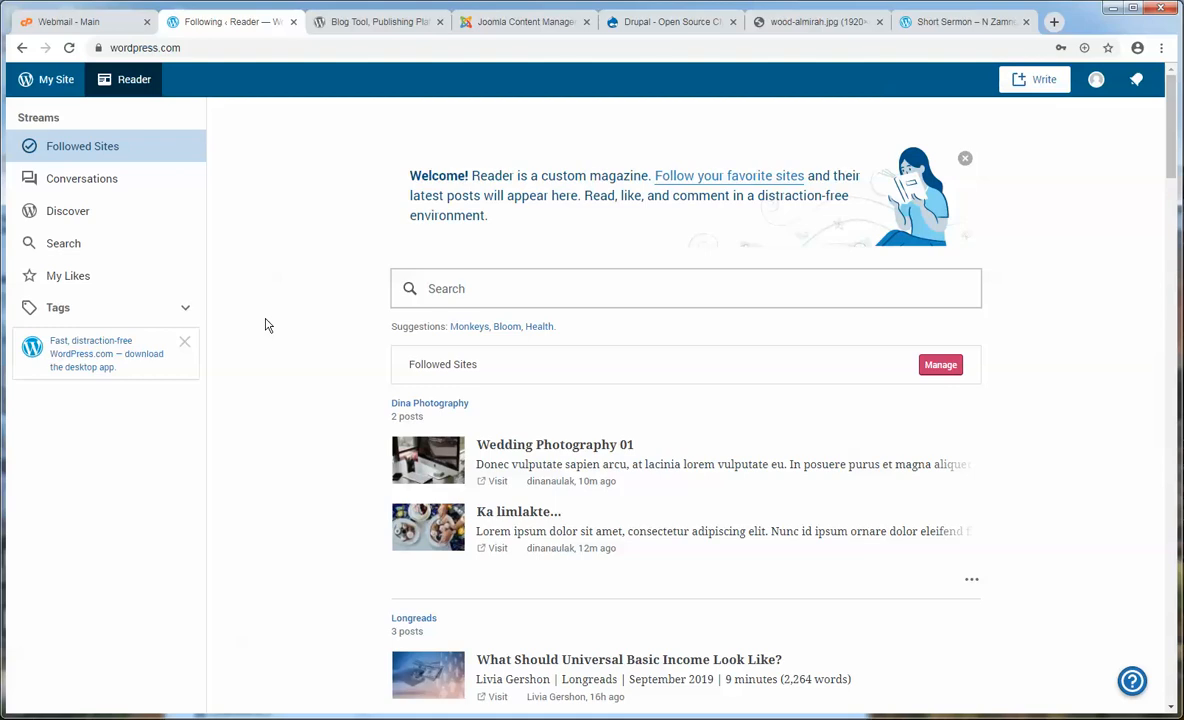
- Open the Dina Photography stats dashboard and glance at the site's plan page
click(50, 80)
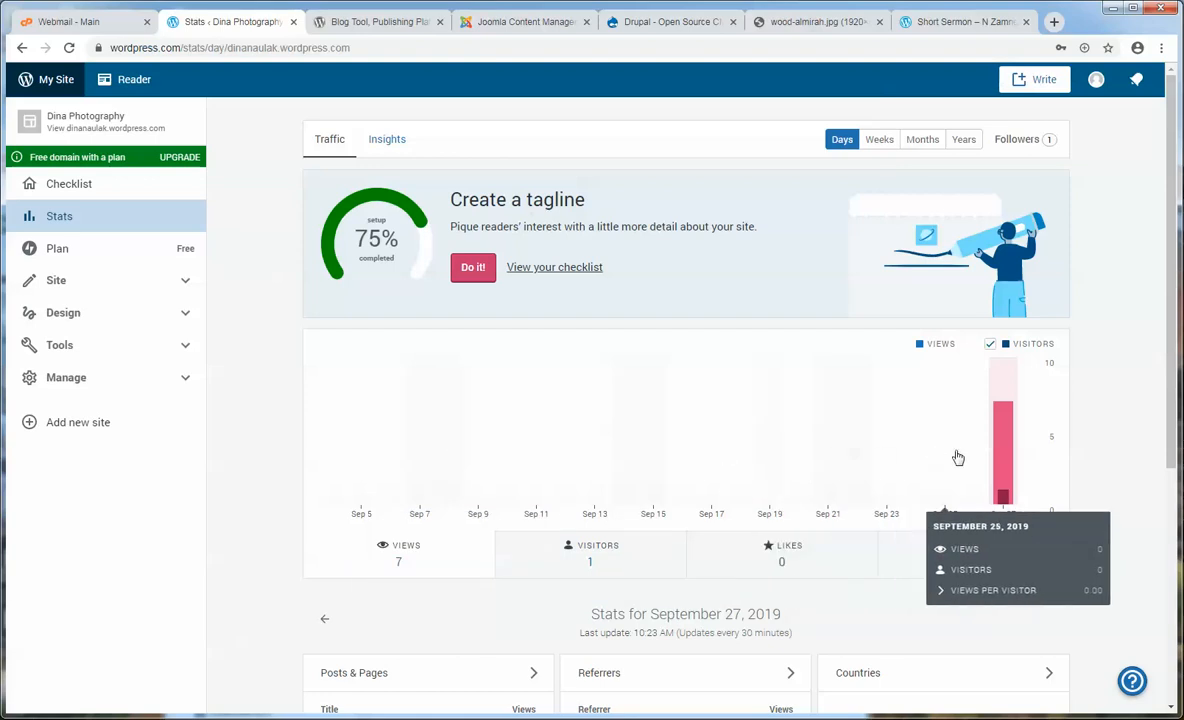
scroll(958, 457, down, 1)
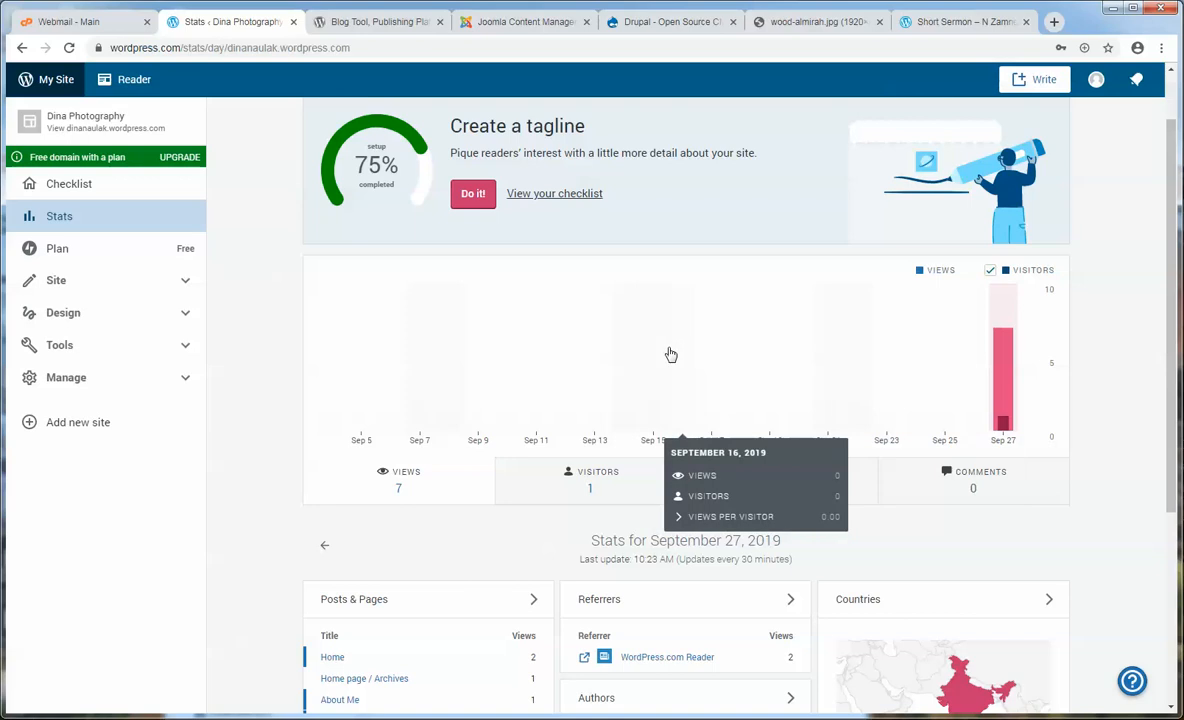
click(62, 256)
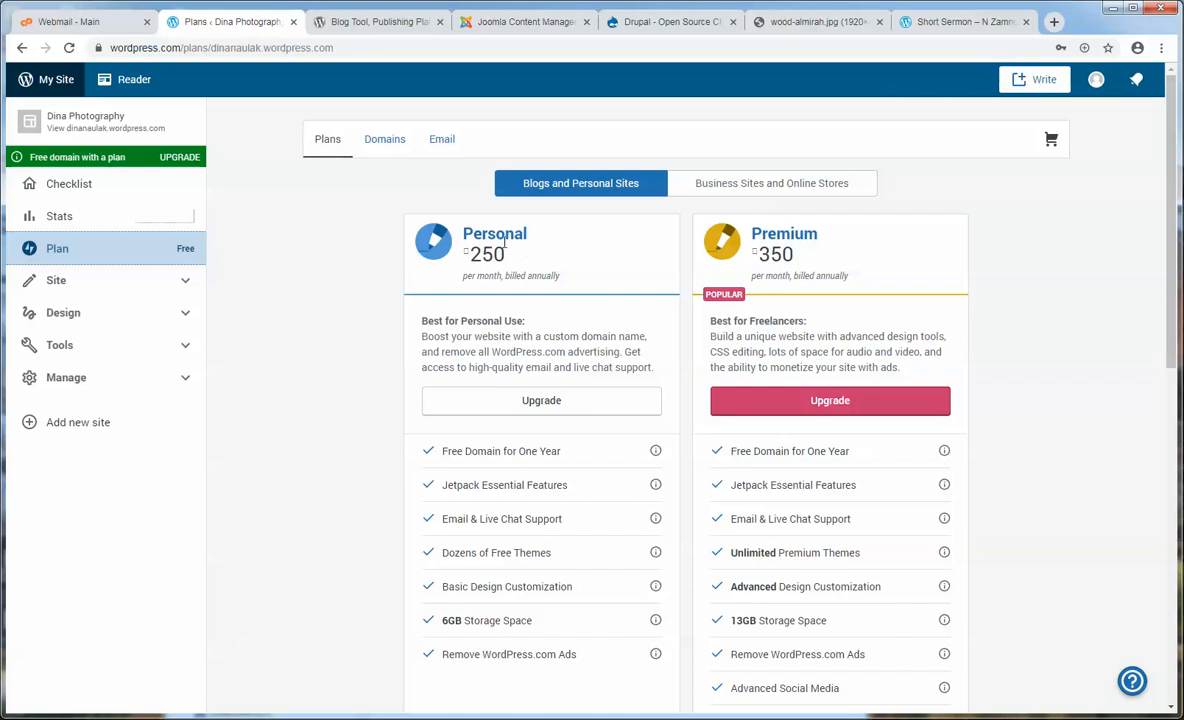
- View the Media library past its welcome tour, check the empty Comments list, then open the live site
click(85, 286)
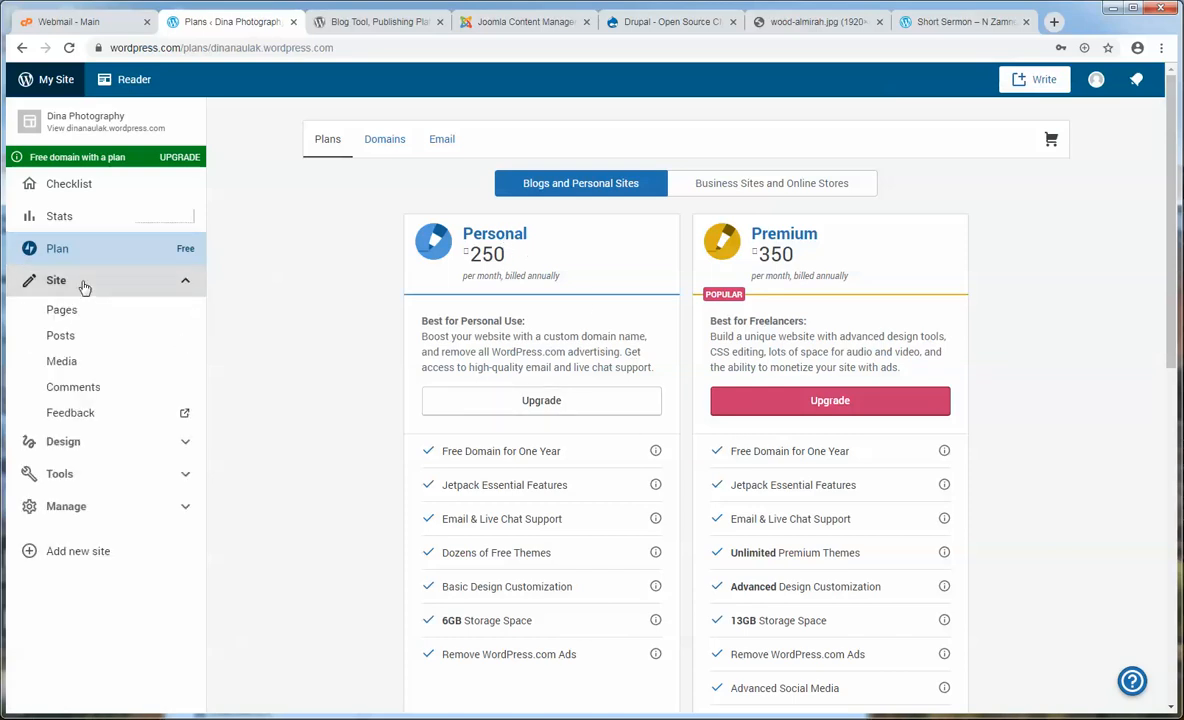
click(61, 363)
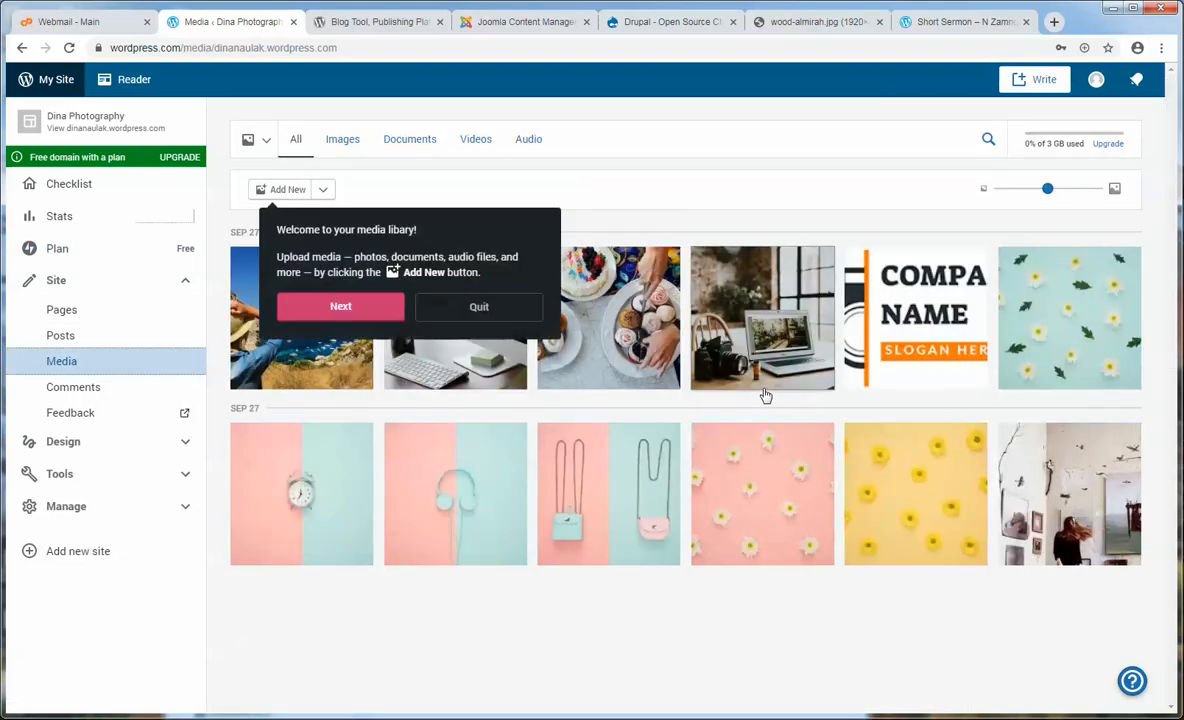
click(494, 310)
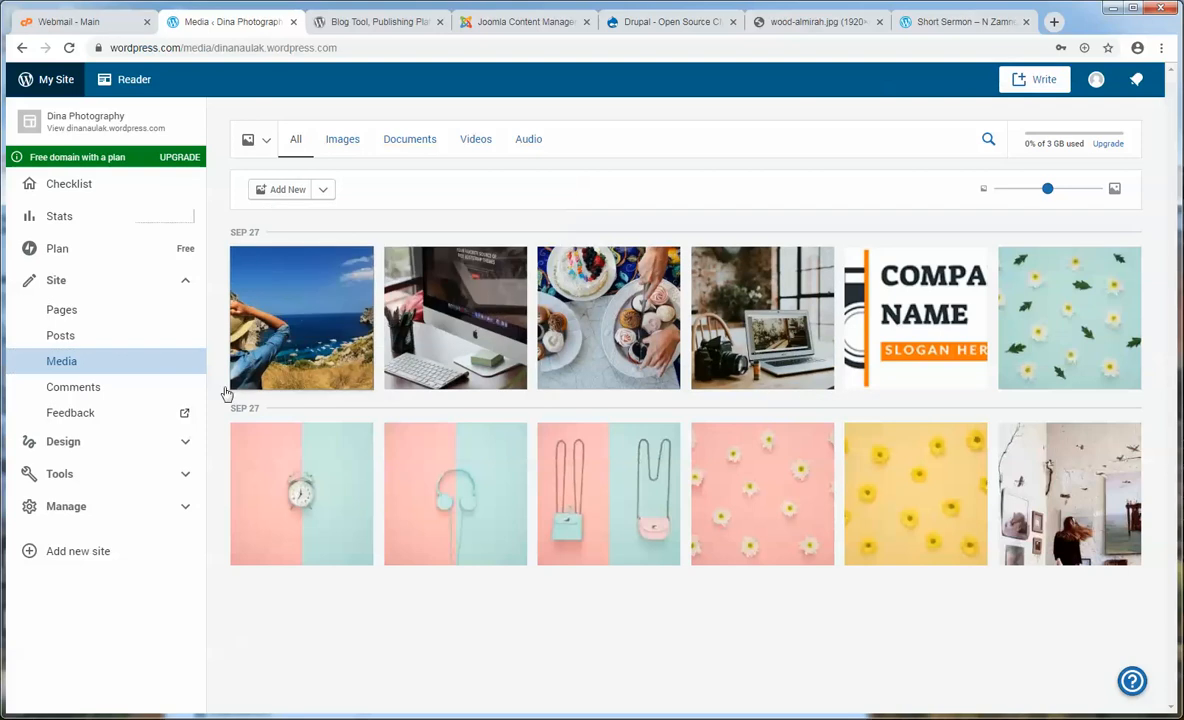
click(68, 396)
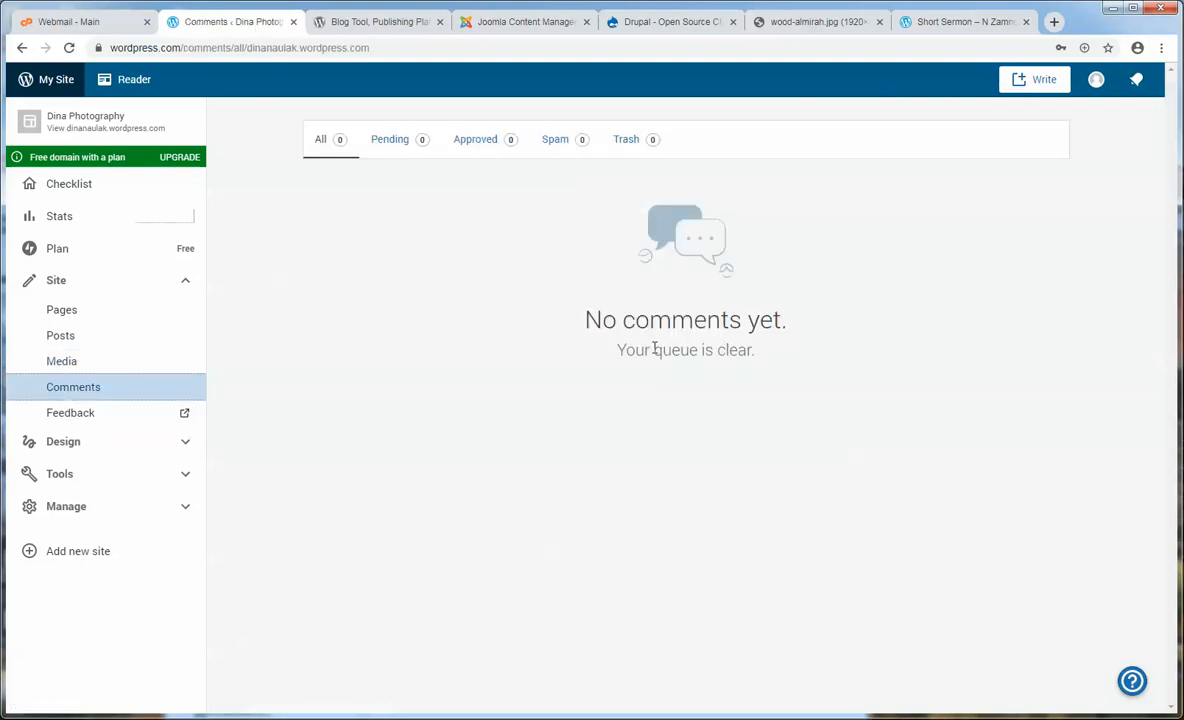
click(90, 123)
- On the live site, open the Wedding Photography 01 post and scroll to Leave a Reply
click(335, 21)
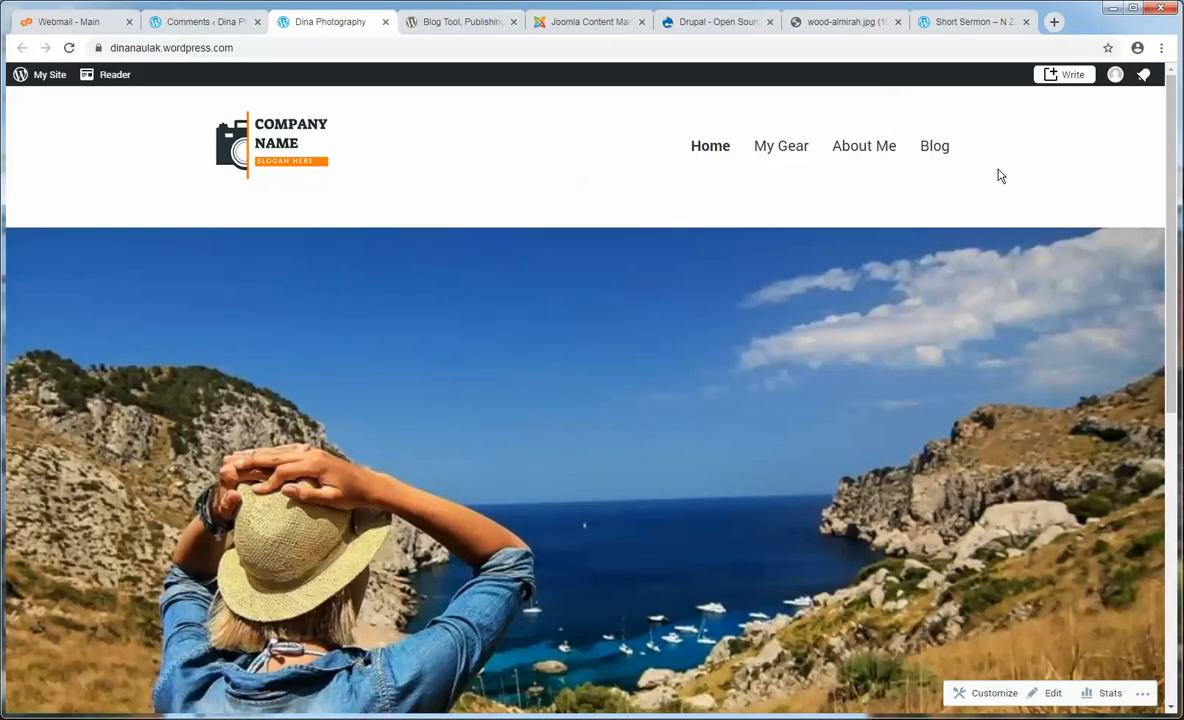
click(944, 151)
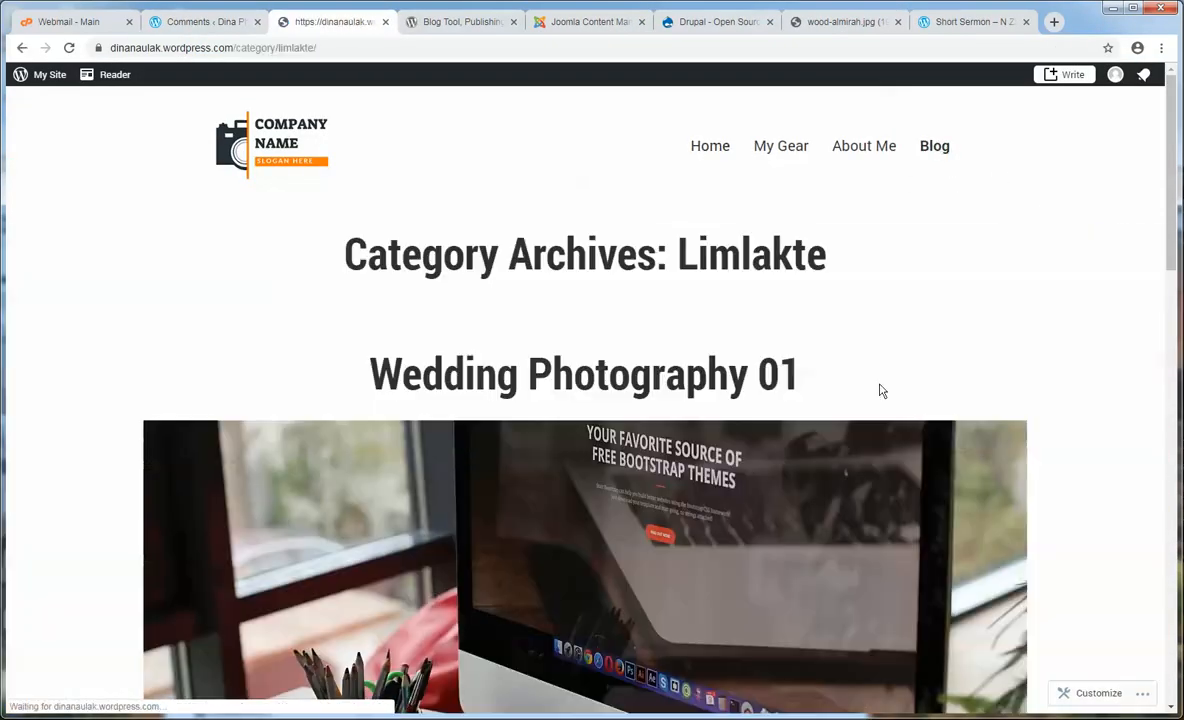
click(484, 467)
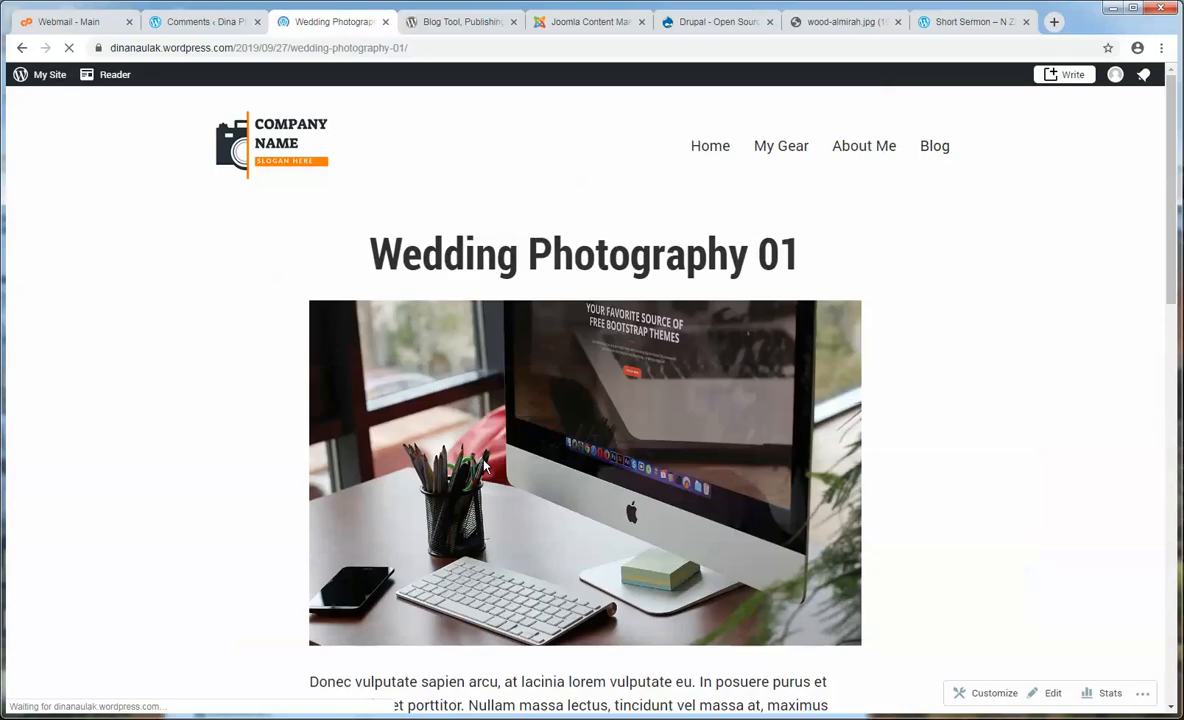
scroll(486, 459, down, 3)
scroll(486, 459, down, 8)
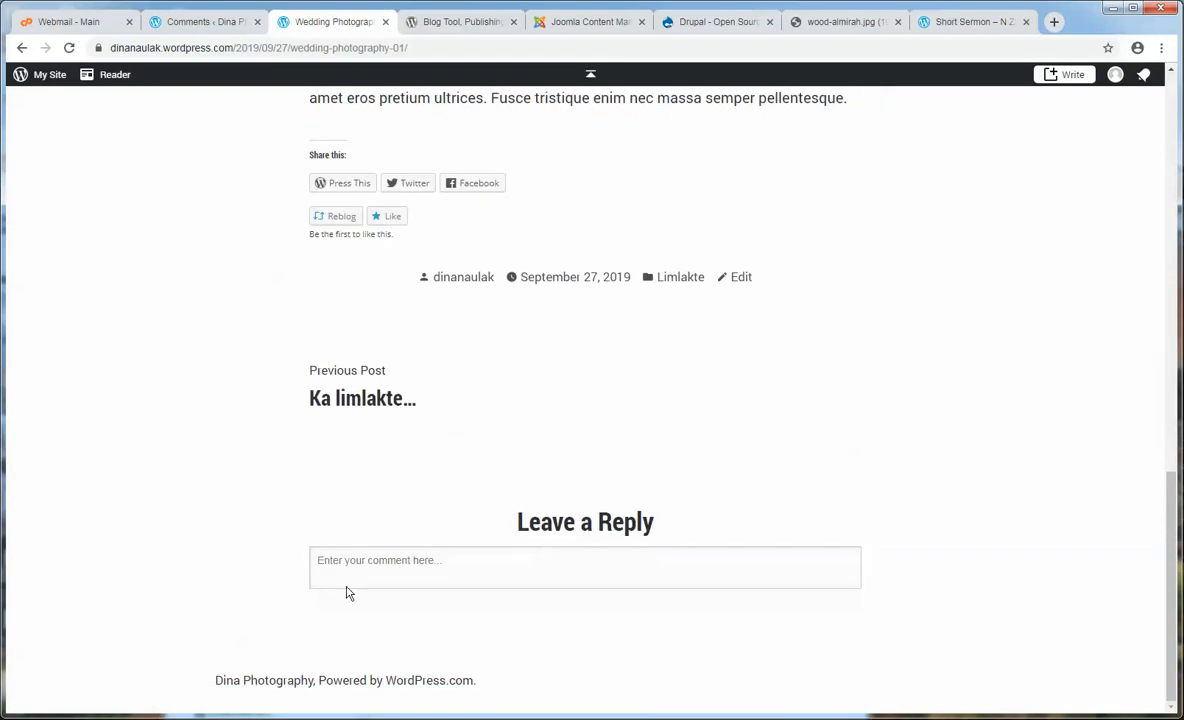
click(351, 573)
- Back in Comments, check the empty Feedback page, then collapse Site and expand Design
click(205, 21)
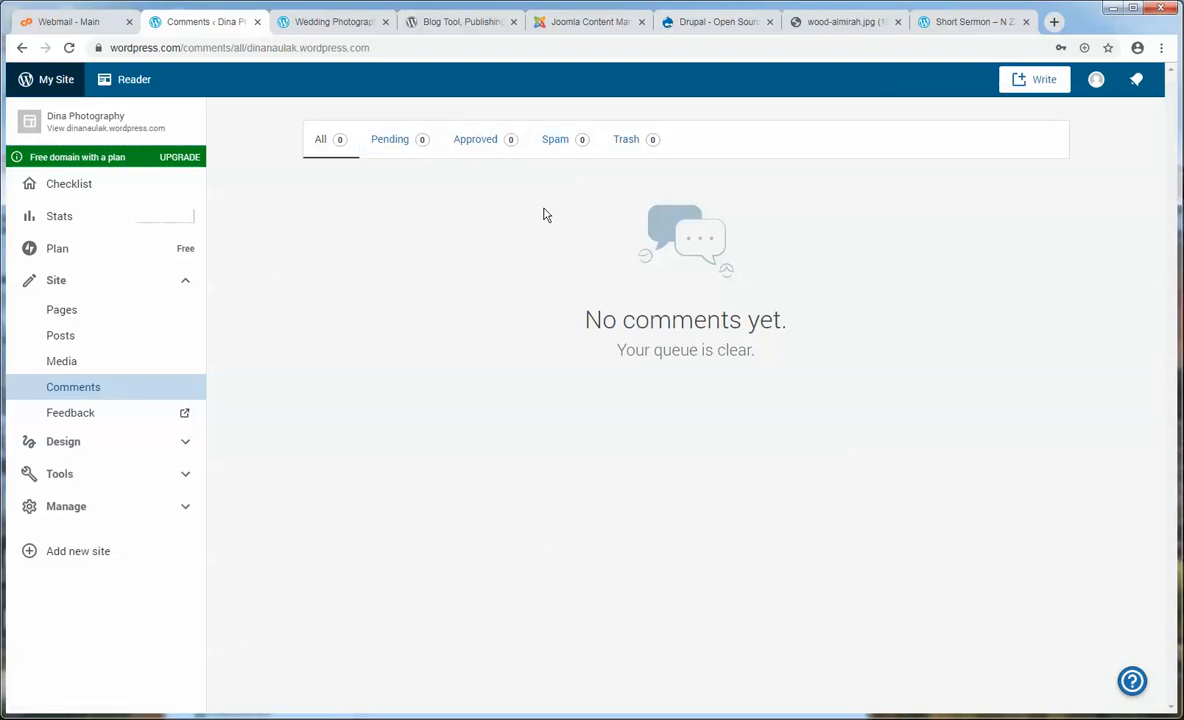
click(78, 413)
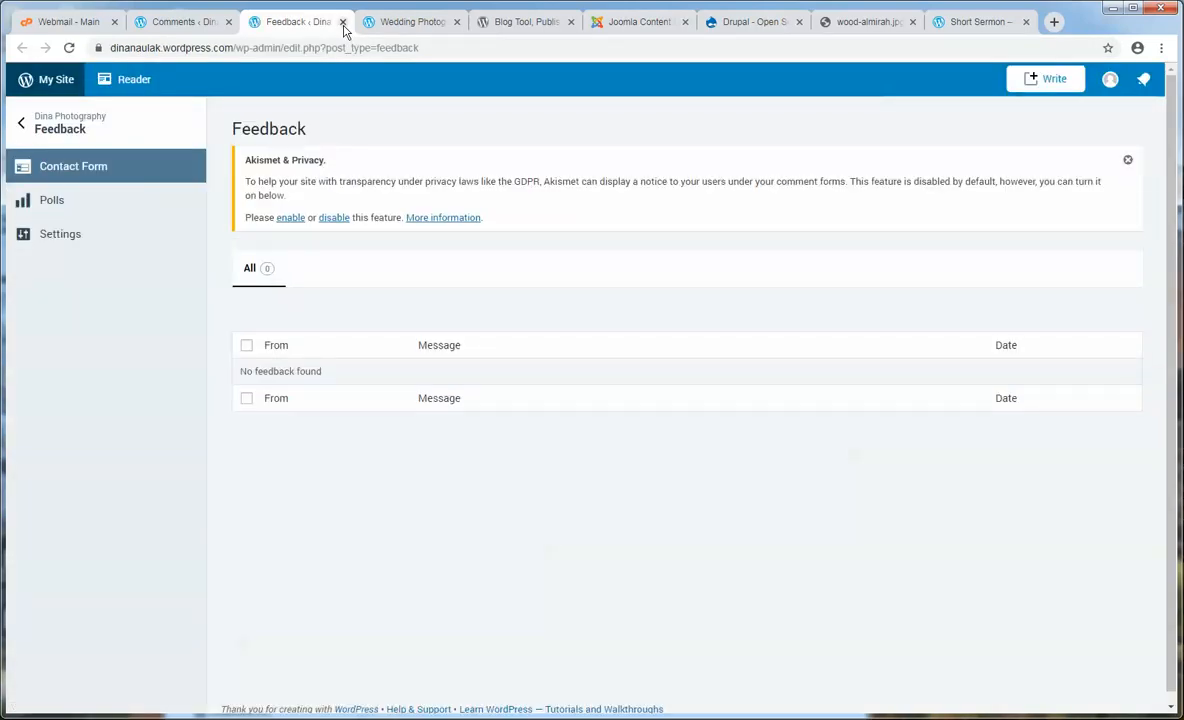
click(342, 22)
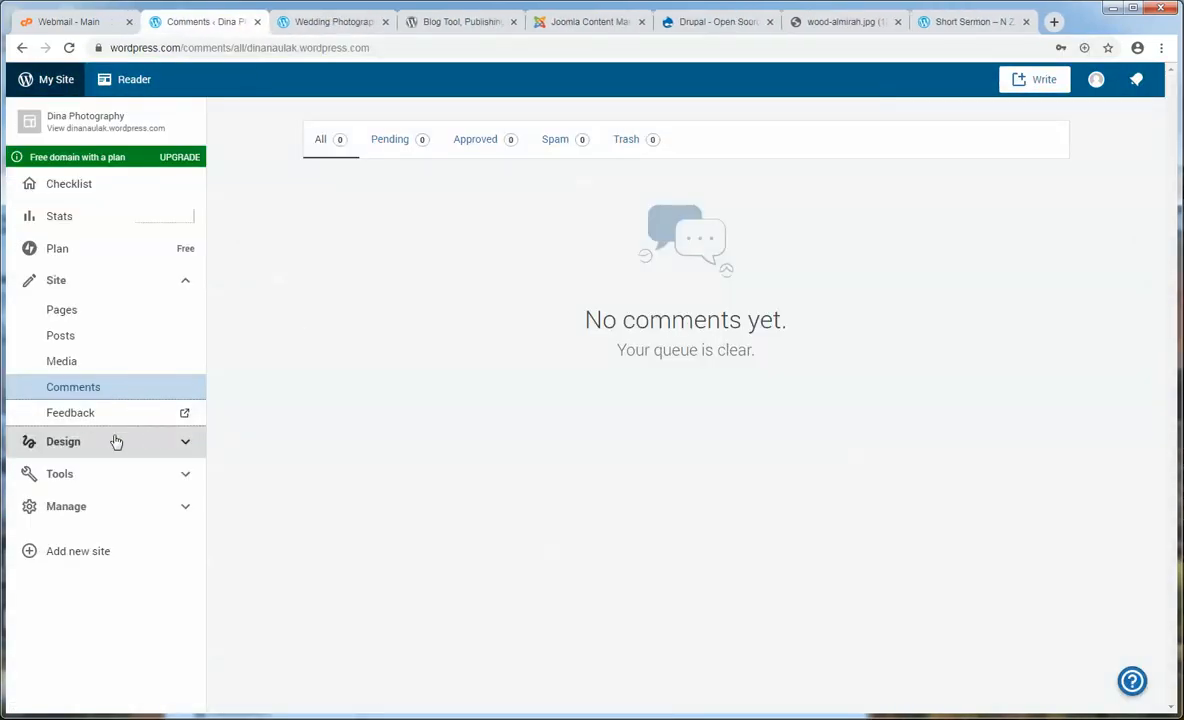
click(181, 286)
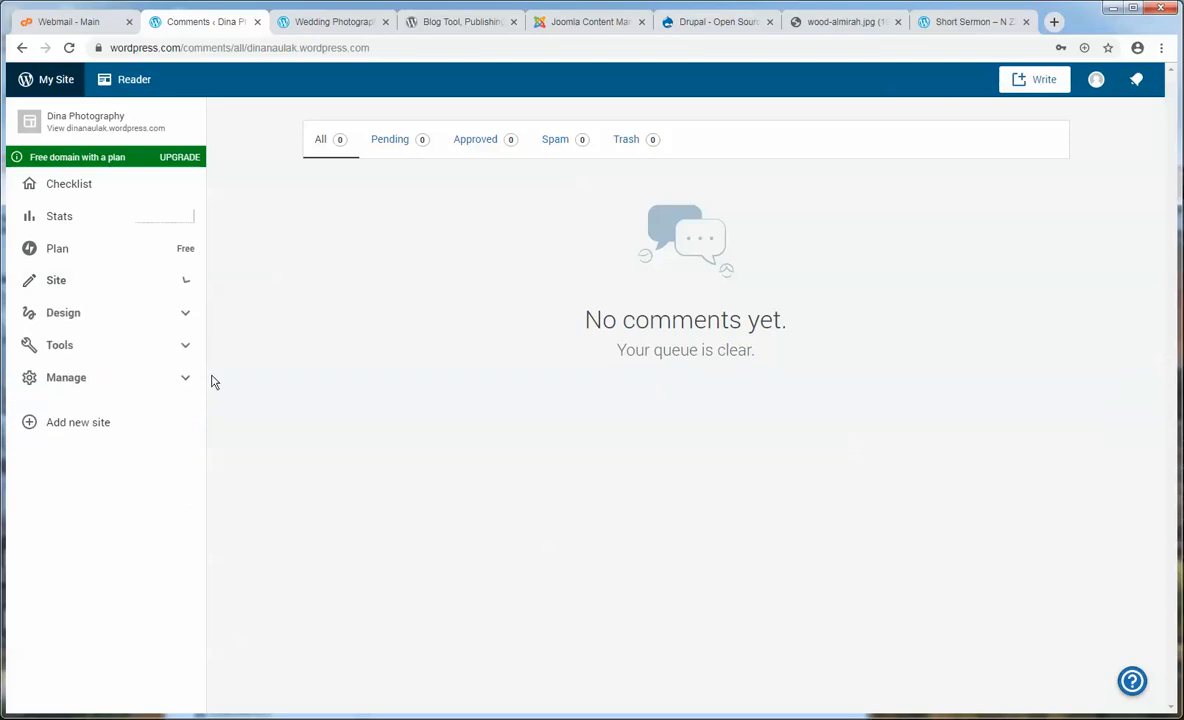
click(187, 315)
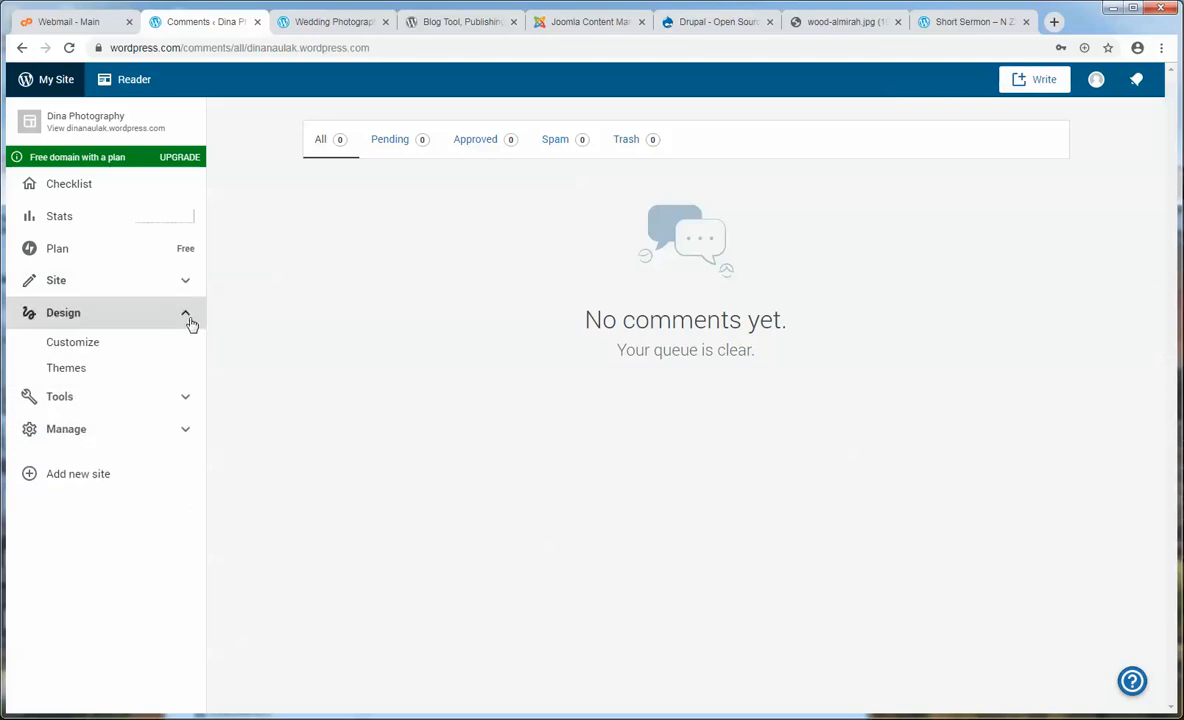
- Open Design > Themes, with Balasana as current, and glance back at the Wedding Photography 01 post
click(85, 376)
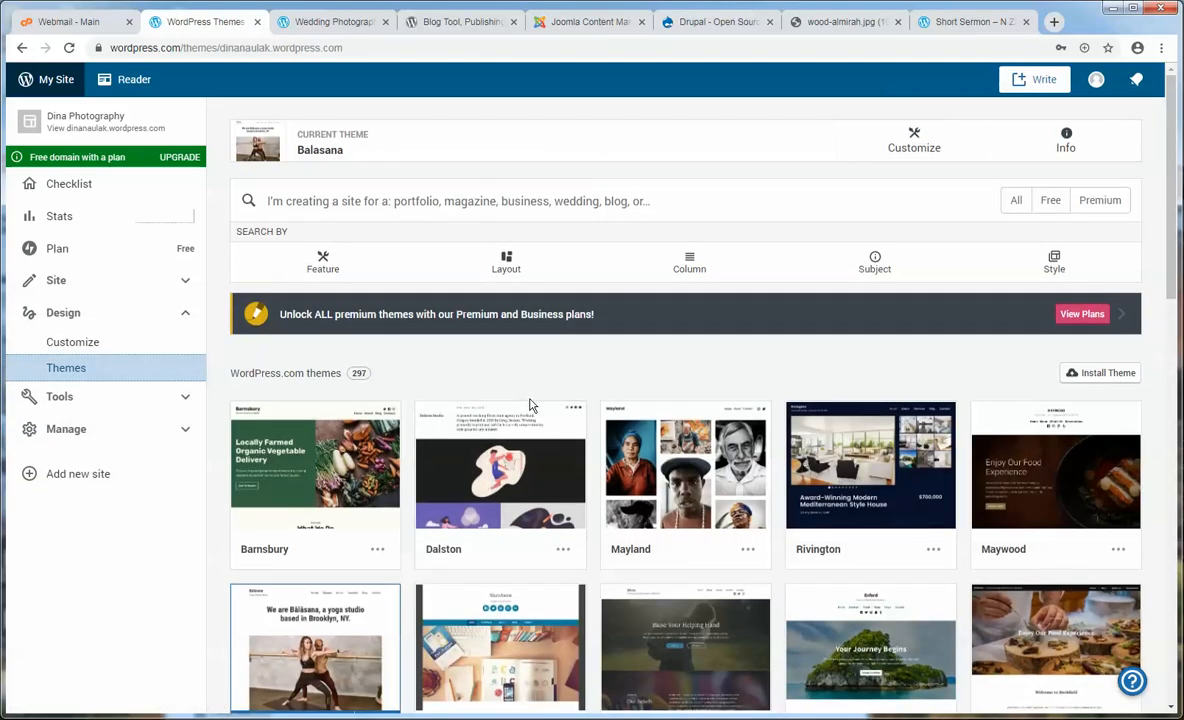
scroll(530, 405, down, 7)
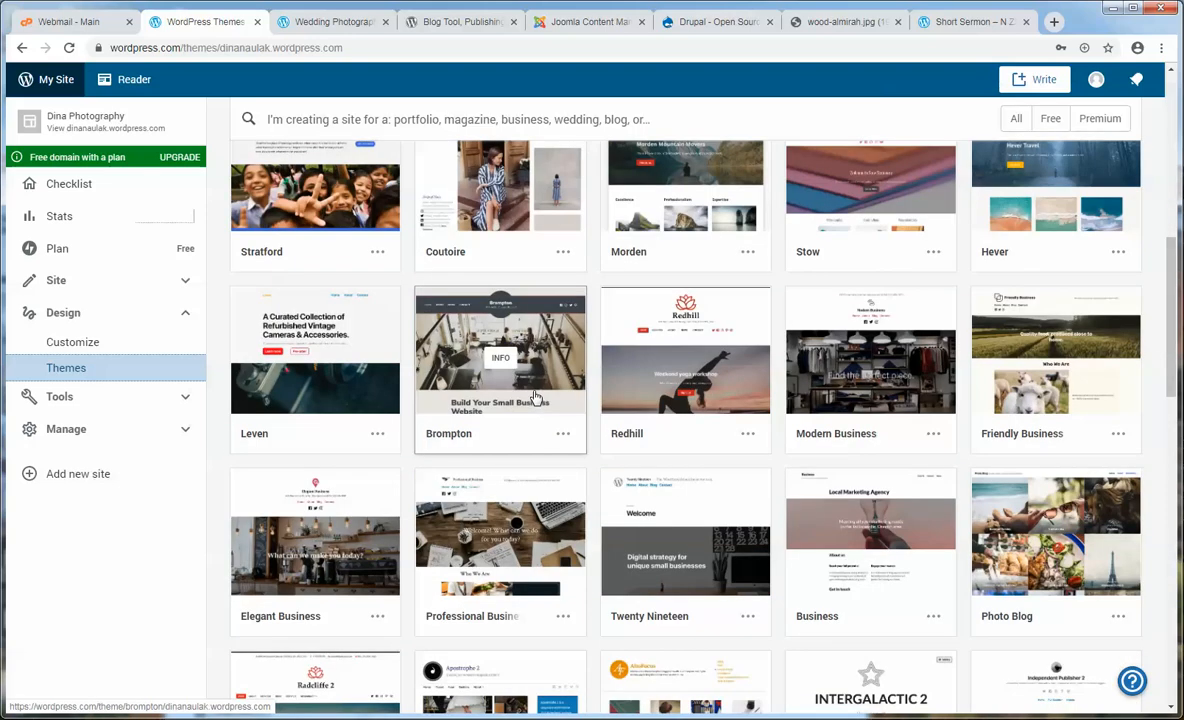
click(309, 33)
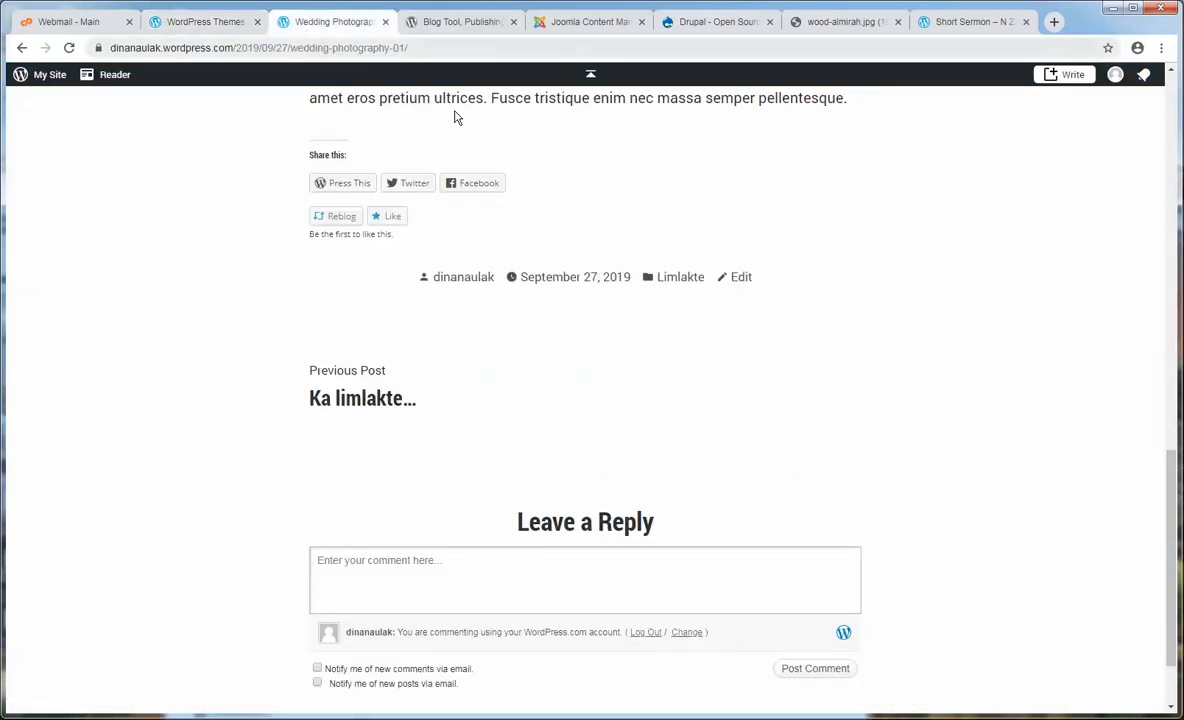
scroll(955, 415, up, 12)
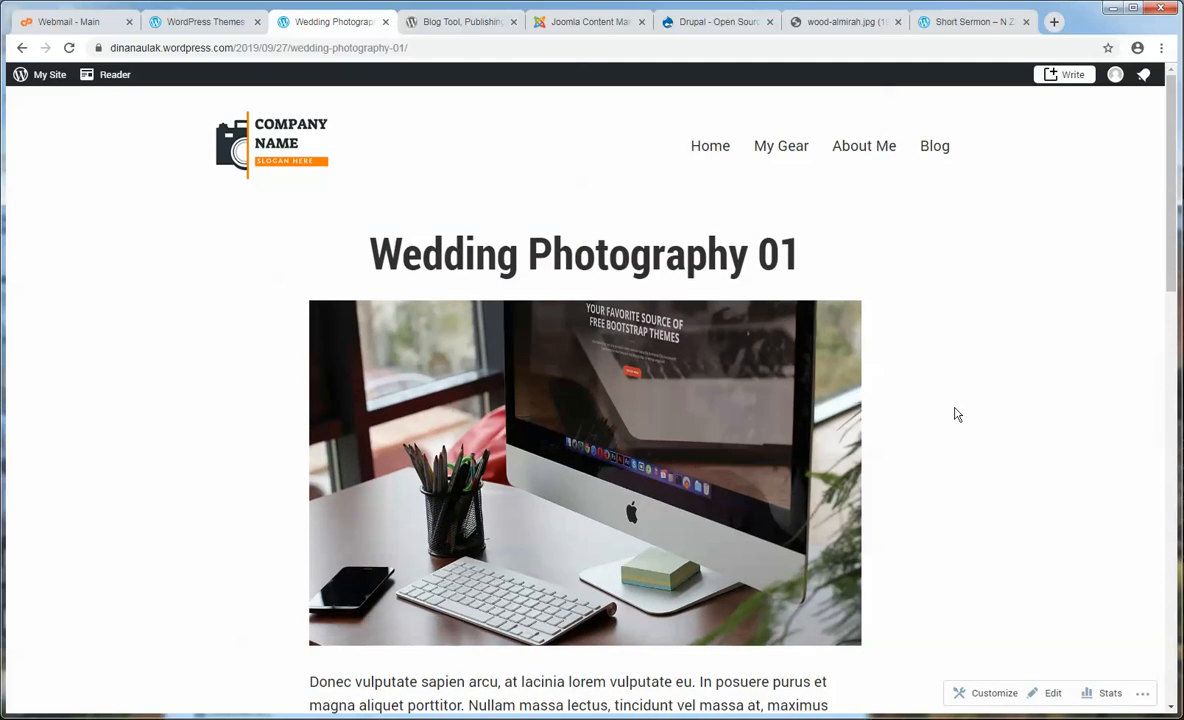
scroll(957, 409, down, 1)
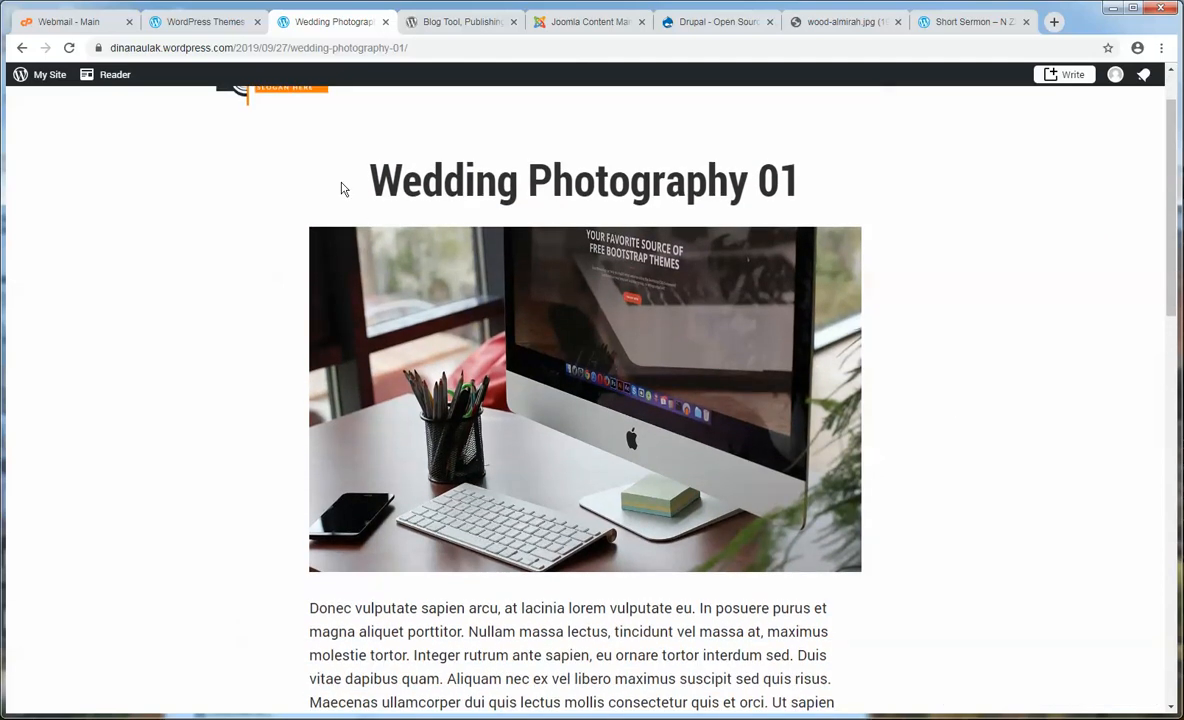
drag(341, 188, 783, 178)
click(840, 185)
- Scroll through the theme grid again, then switch to the wordpress.org page
click(205, 21)
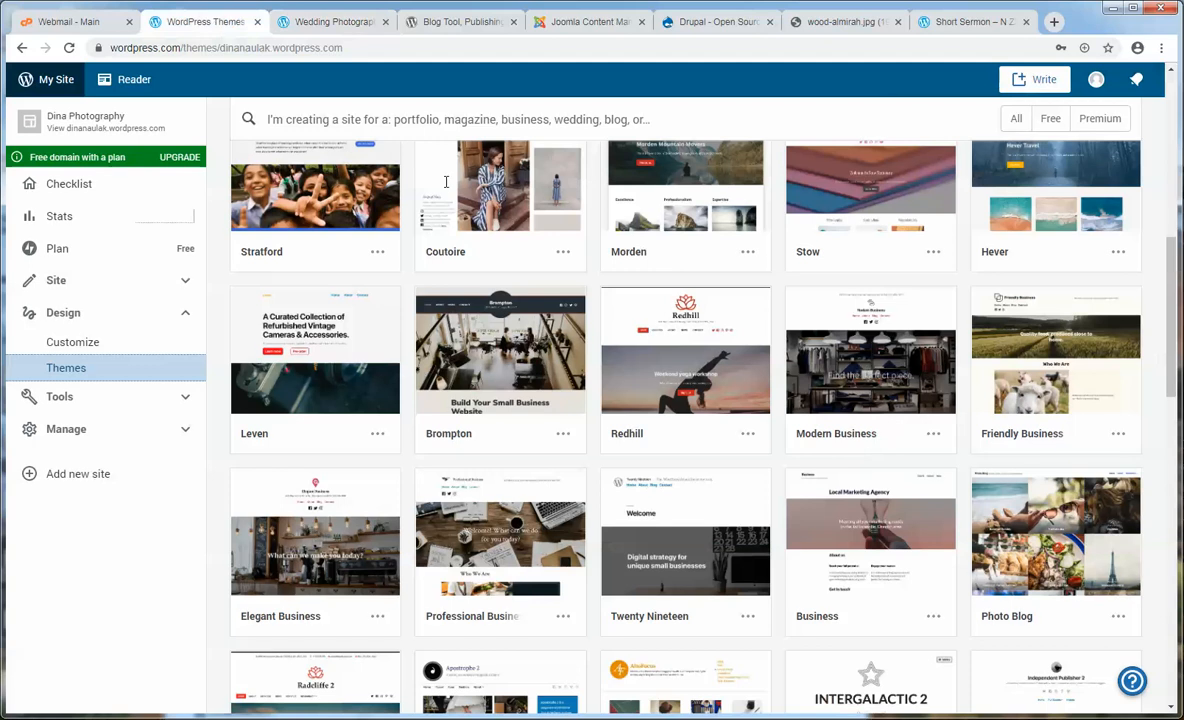
scroll(682, 481, down, 2)
mouse_move(688, 362)
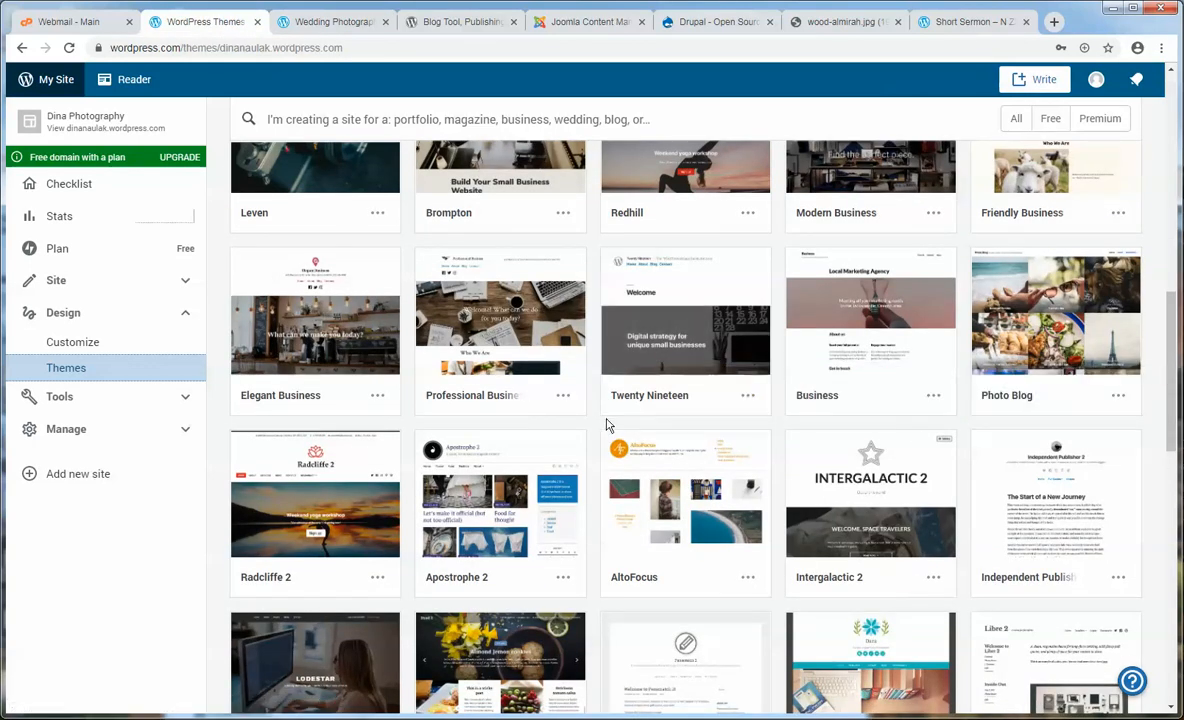
scroll(606, 425, up, 9)
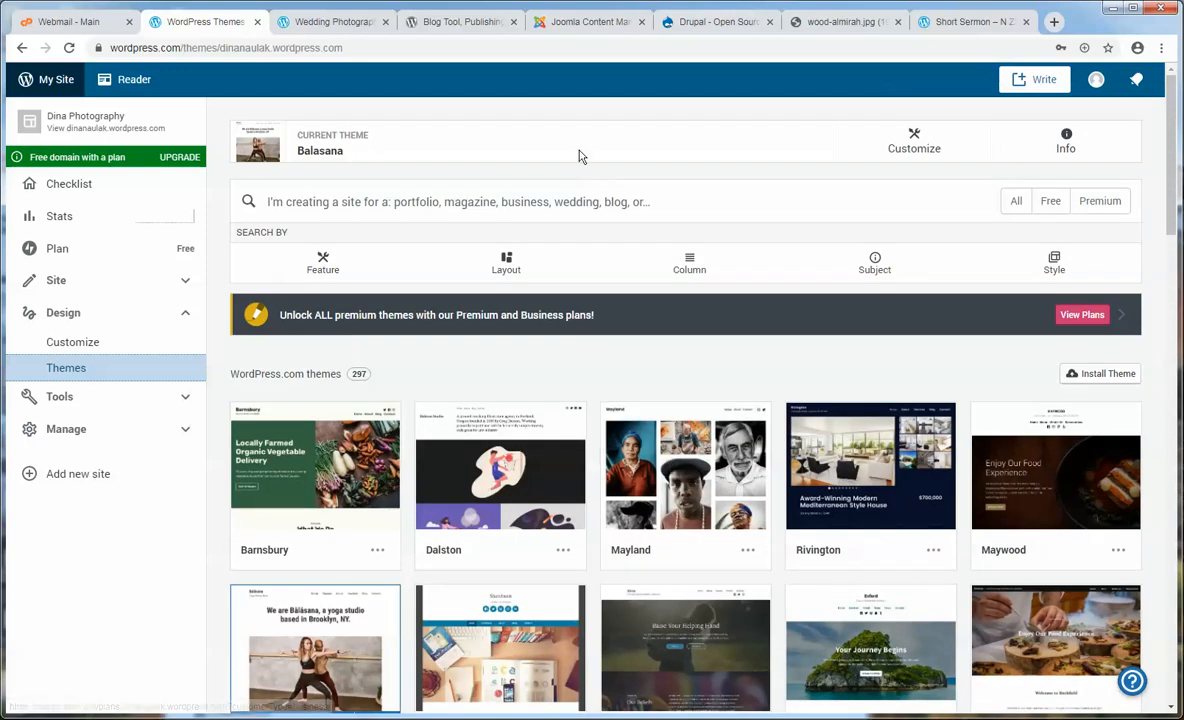
click(456, 22)
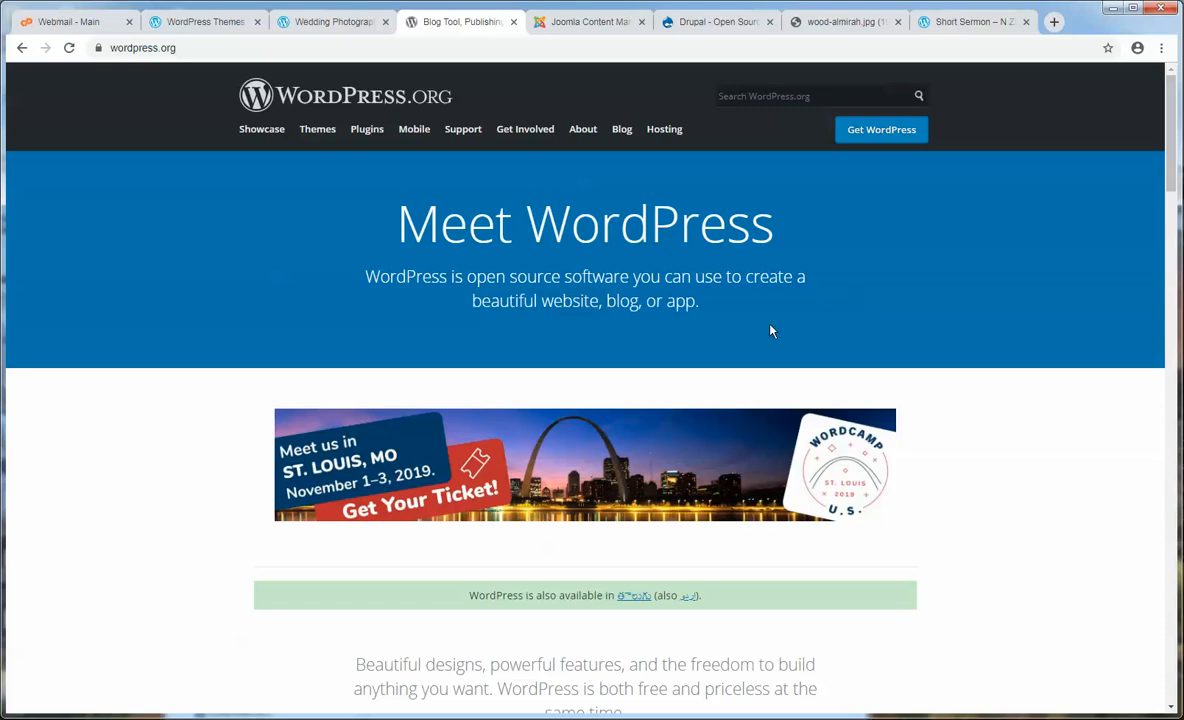
click(308, 29)
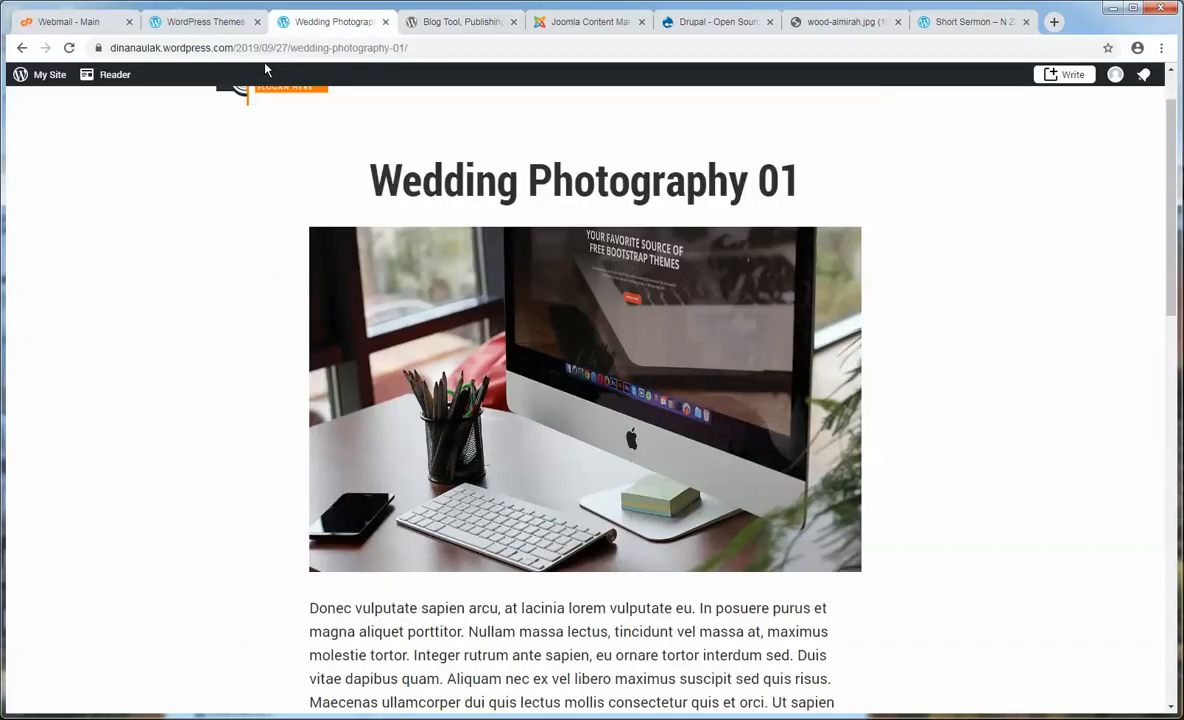
click(460, 22)
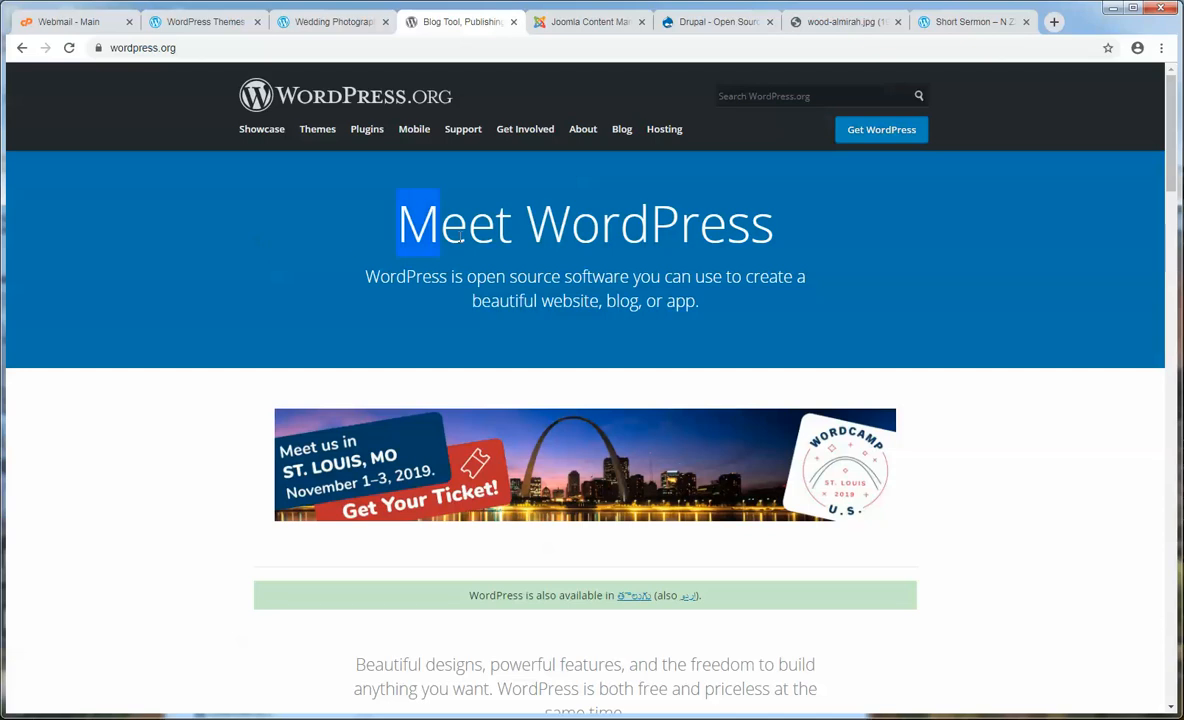
drag(460, 235, 766, 304)
click(763, 303)
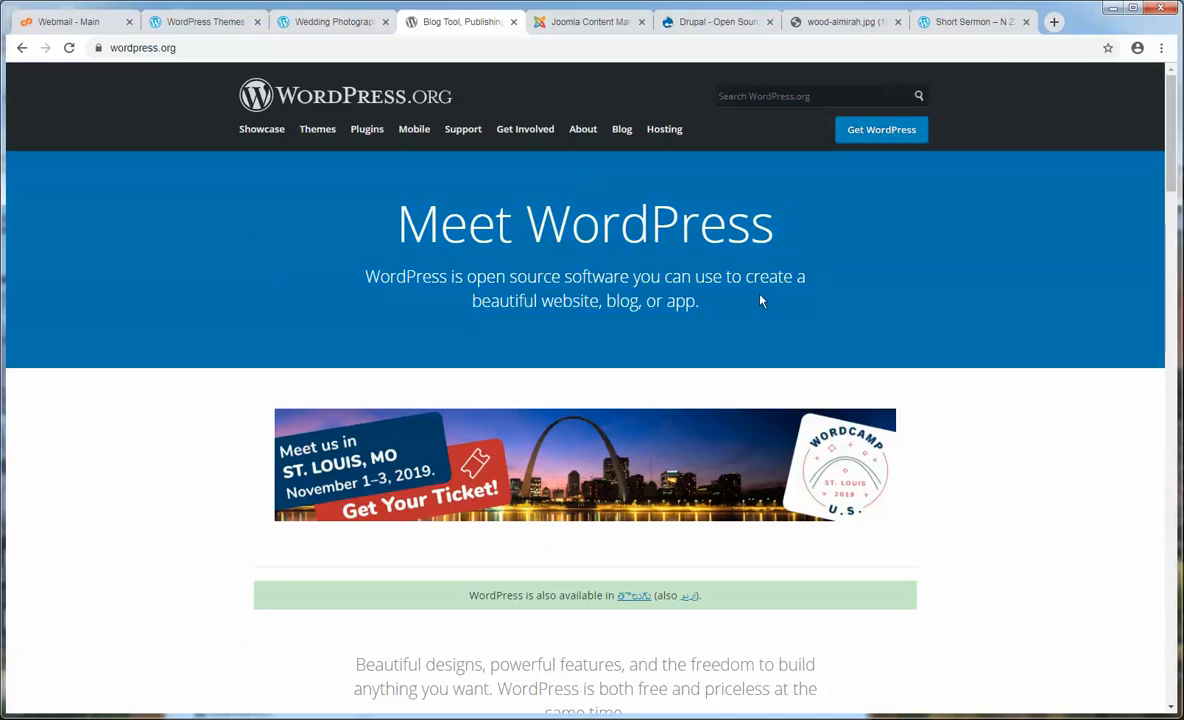
drag(758, 293, 322, 246)
click(319, 247)
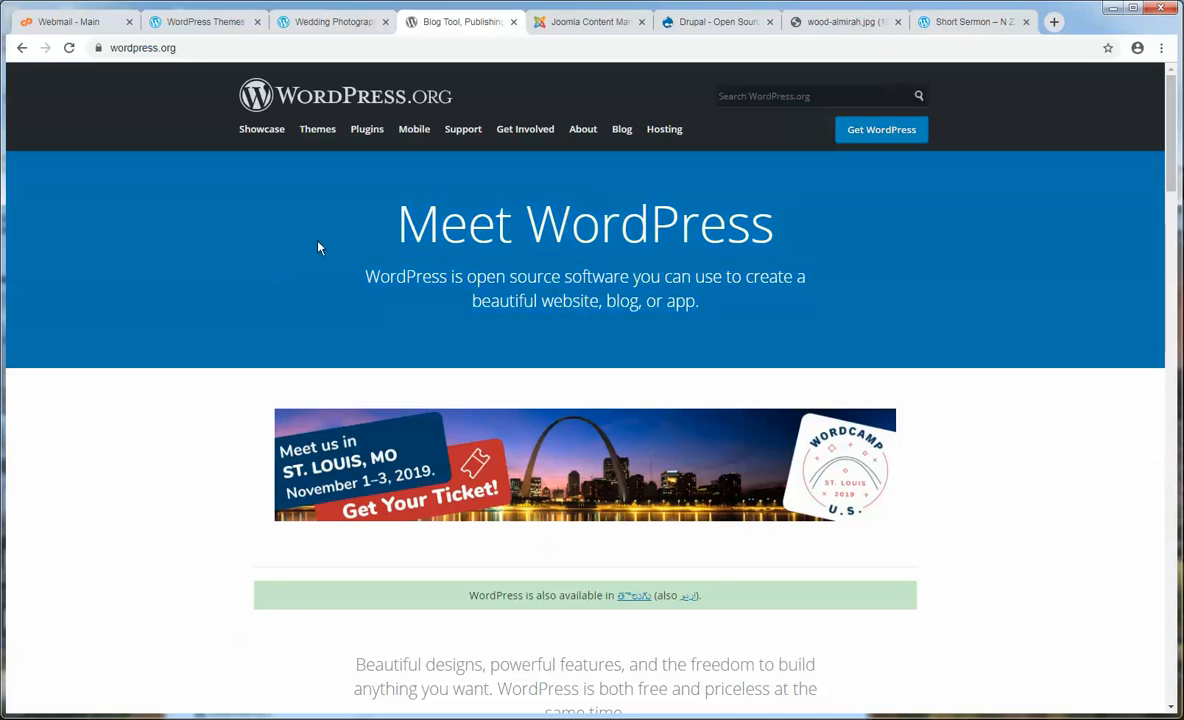